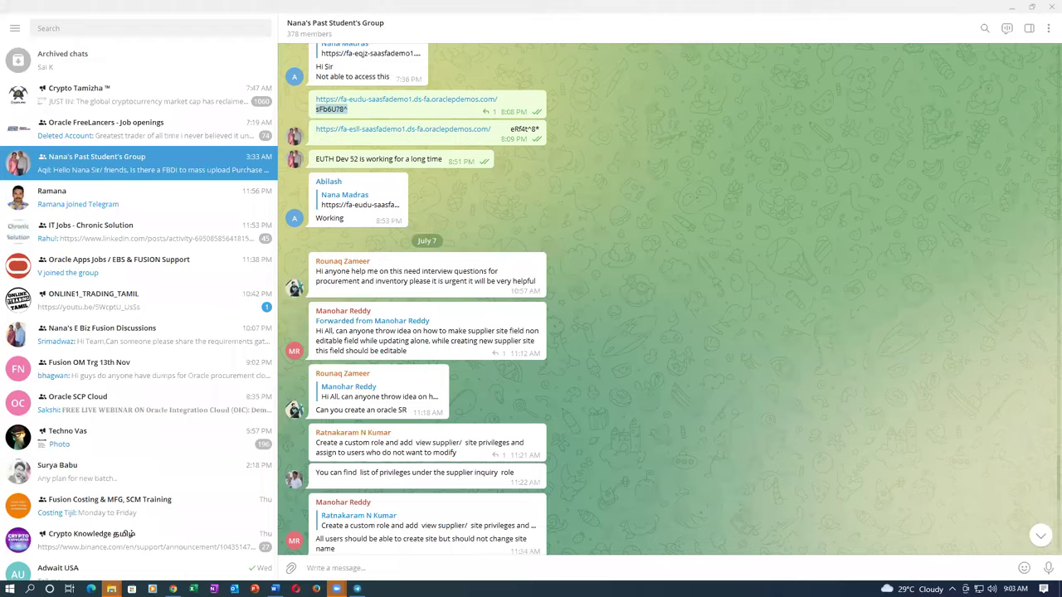
Switch to the Oracle Setup and Maintenance page in Chrome and sign out of the current account.
left_click(465, 9)
left_click(365, 9)
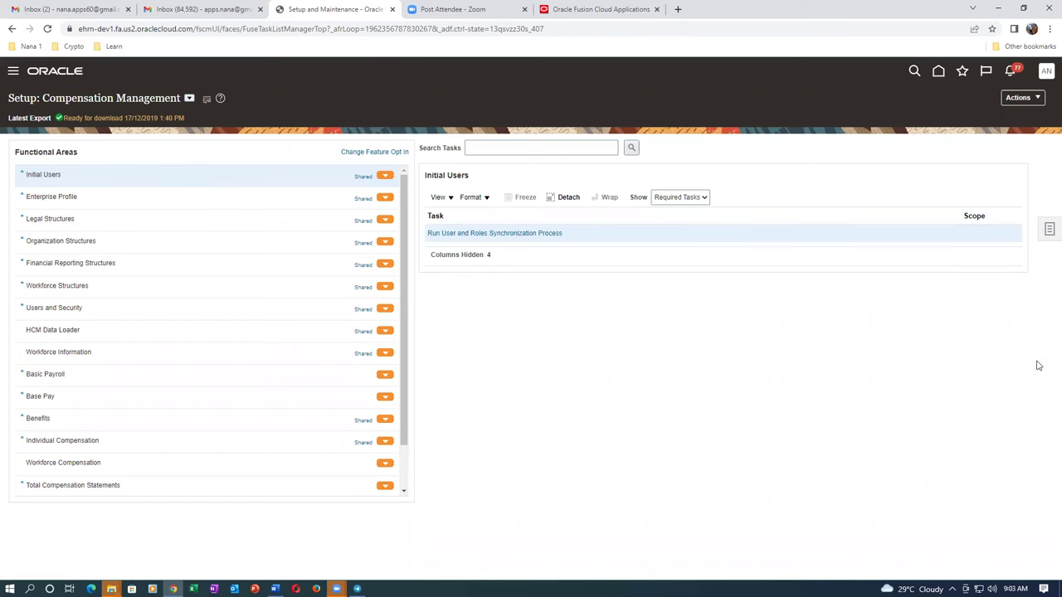
left_click(1044, 72)
left_click(1022, 100)
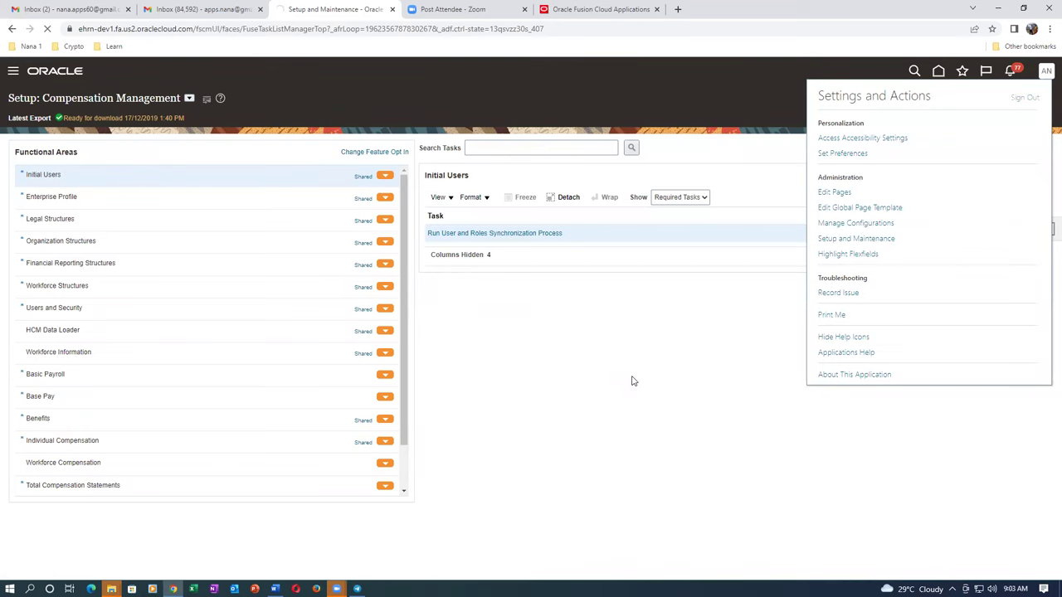
left_click(527, 284)
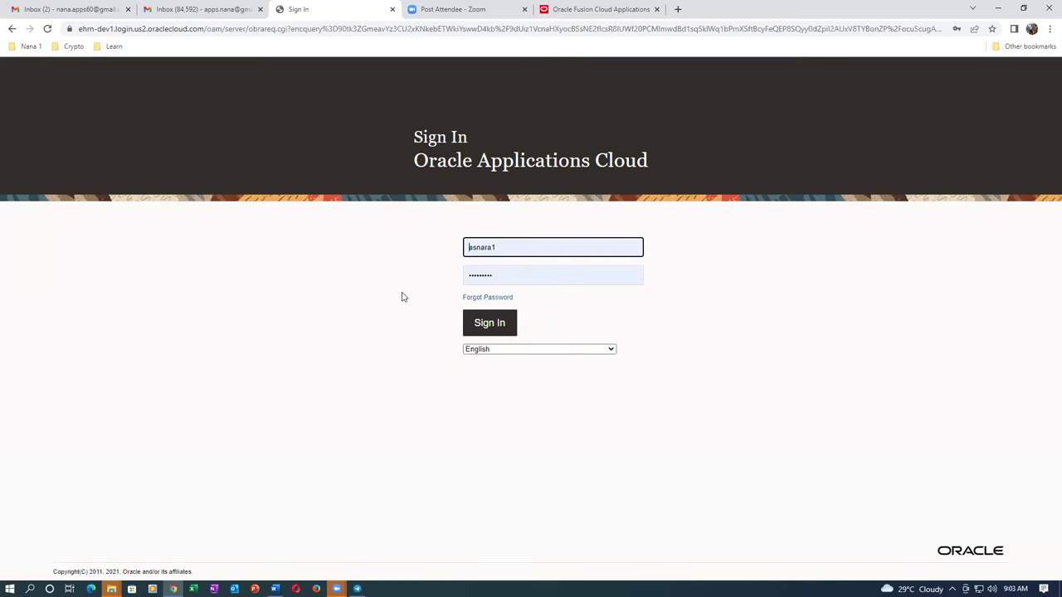
Sign in to Oracle Applications Cloud with the purchasing user's saved username and password.
double_click(508, 247)
type("s")
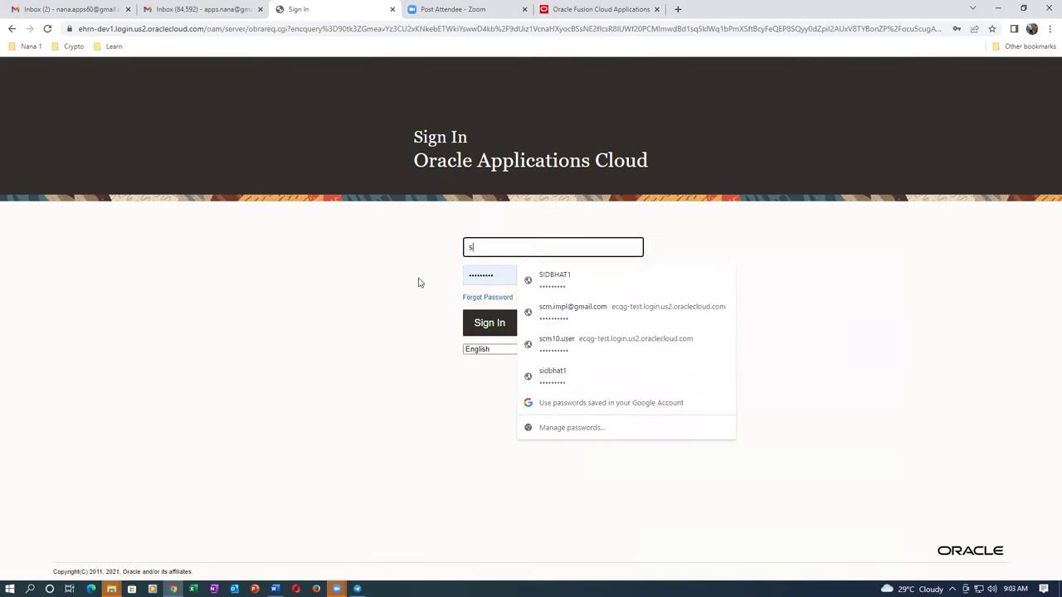
left_click(546, 282)
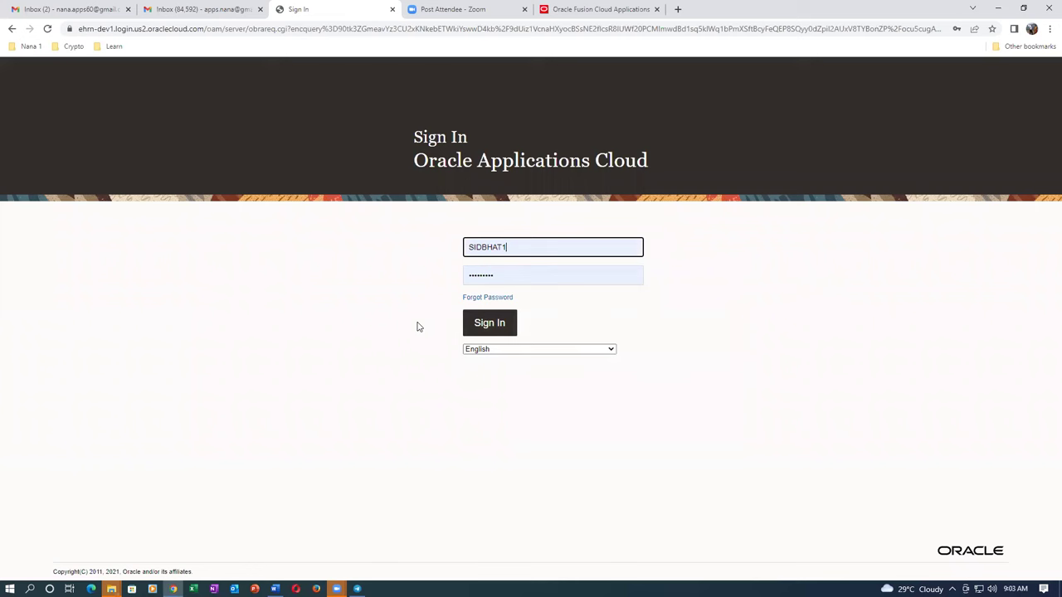
left_click(492, 330)
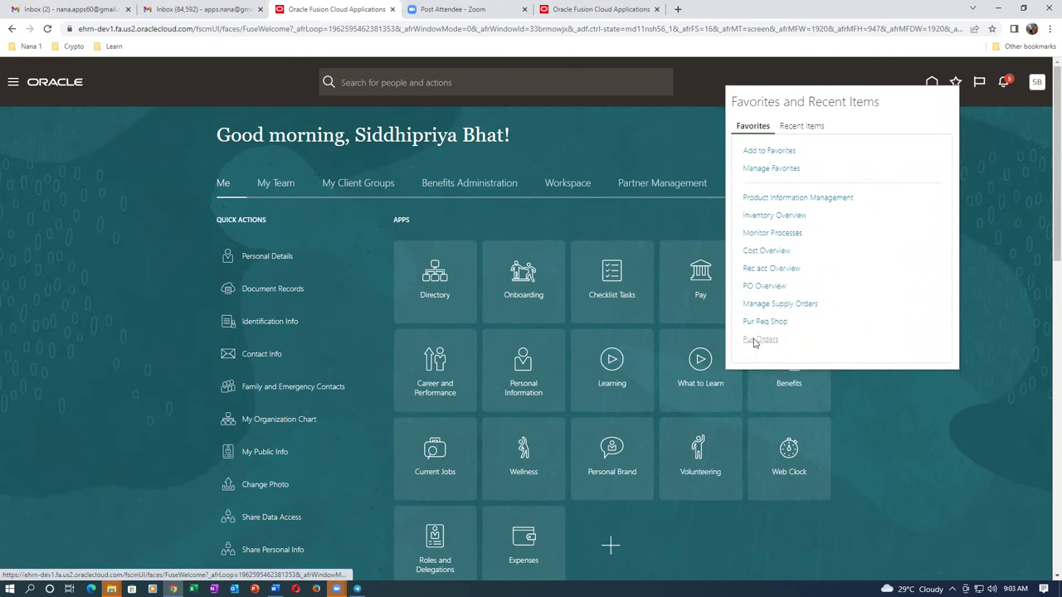
Open the Purchase Orders work area and create a Blanket Purchase Agreement for d21_business_unit with supplier d21_sup_1.
left_click(629, 186)
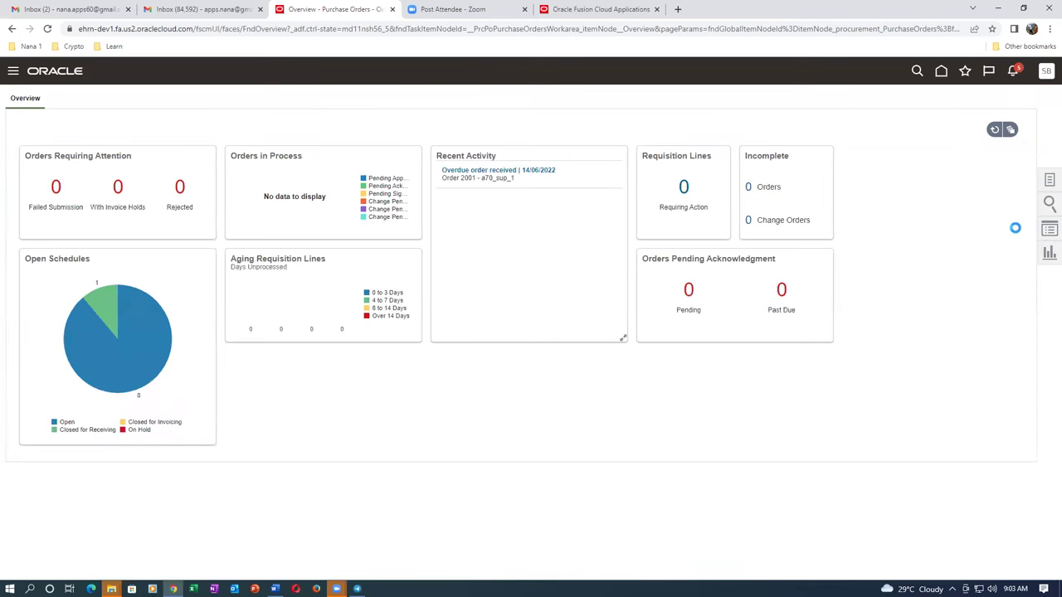
left_click(1050, 180)
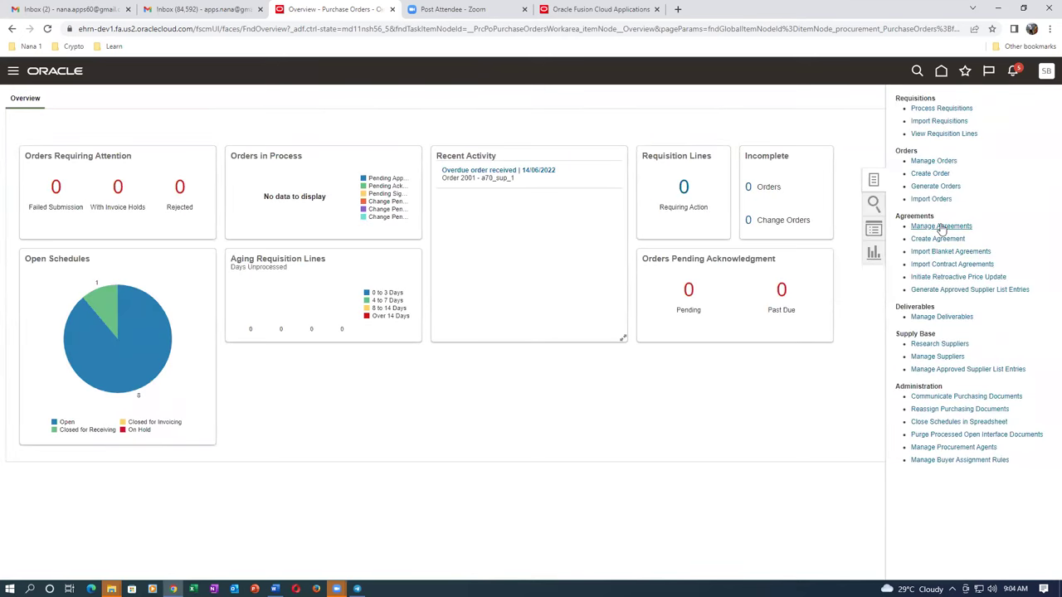
left_click(938, 241)
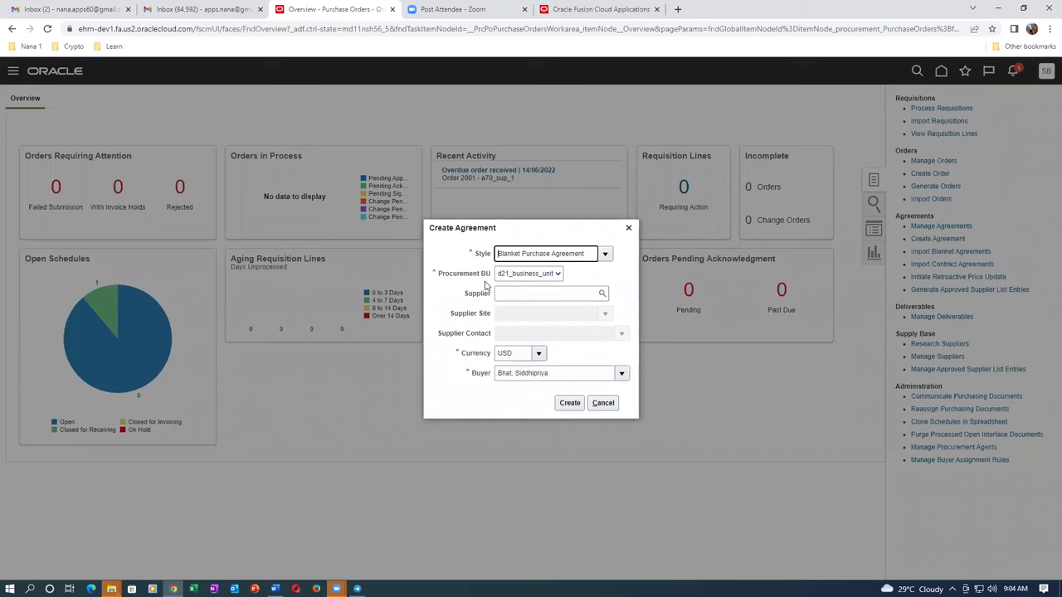
left_click(513, 293)
type("d21")
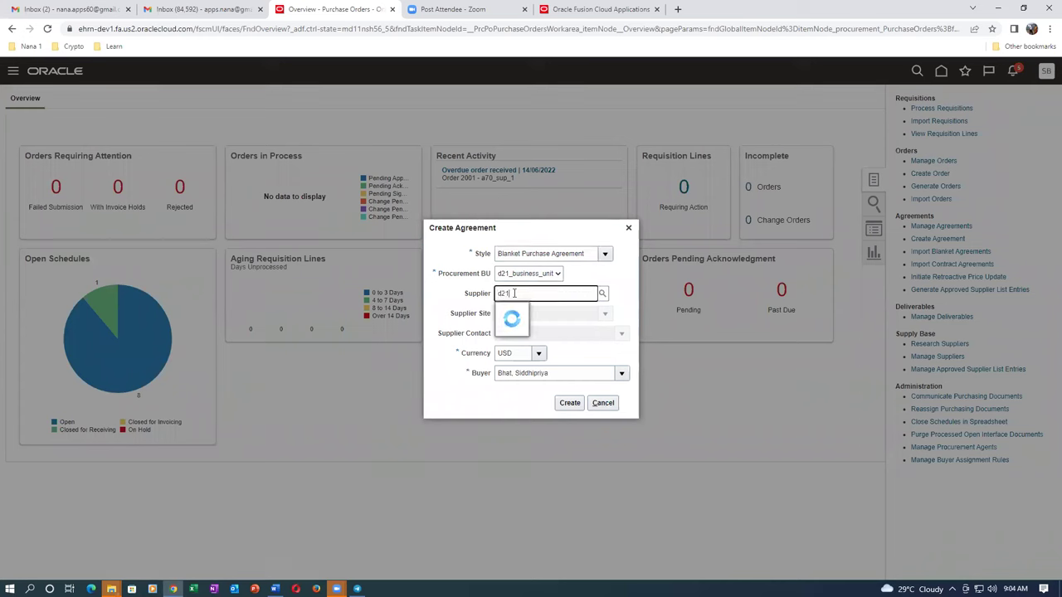
type("_sup_1")
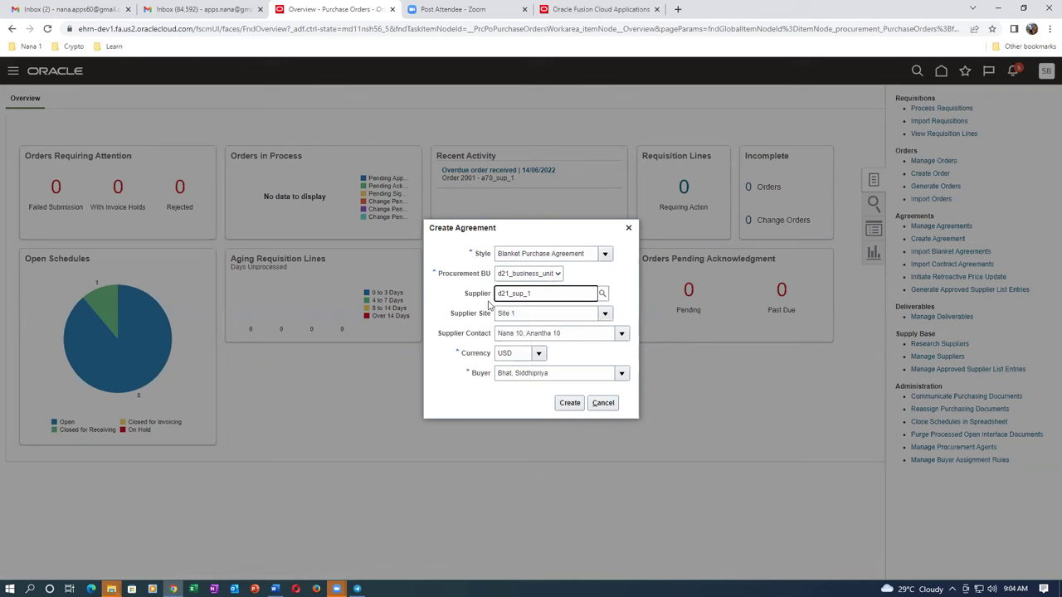
left_click(569, 403)
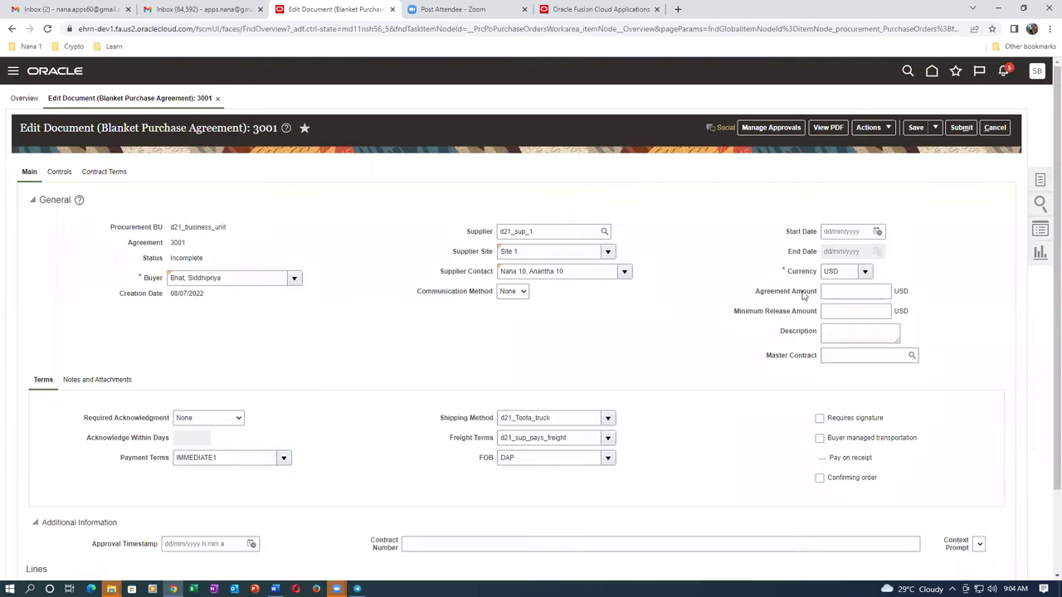
Set the agreement's start date to 08/07/2022 and its end date to 05/08/2022.
left_click(877, 231)
left_click(987, 300)
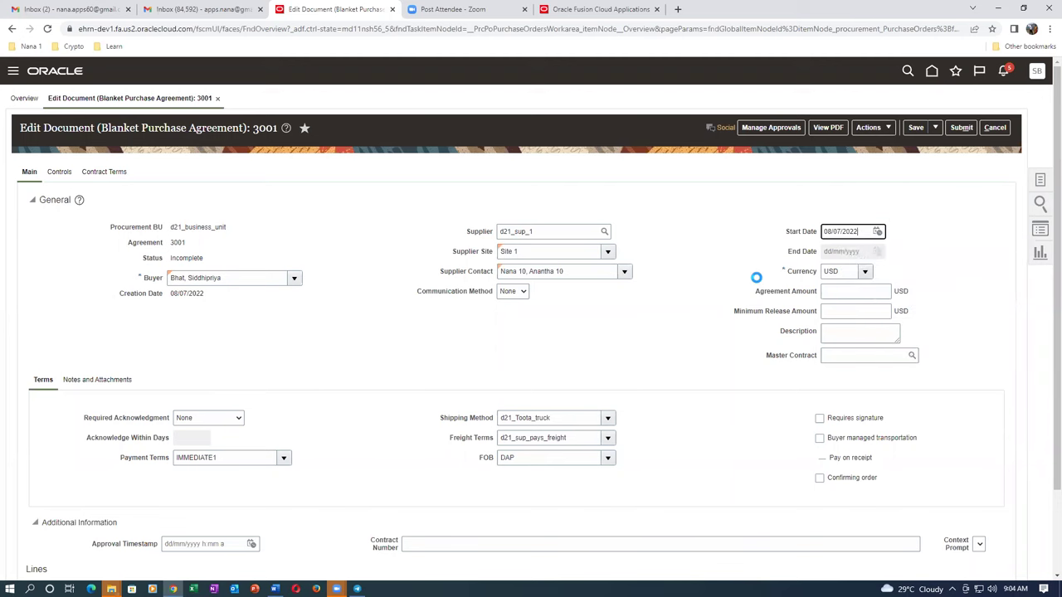
left_click(839, 252)
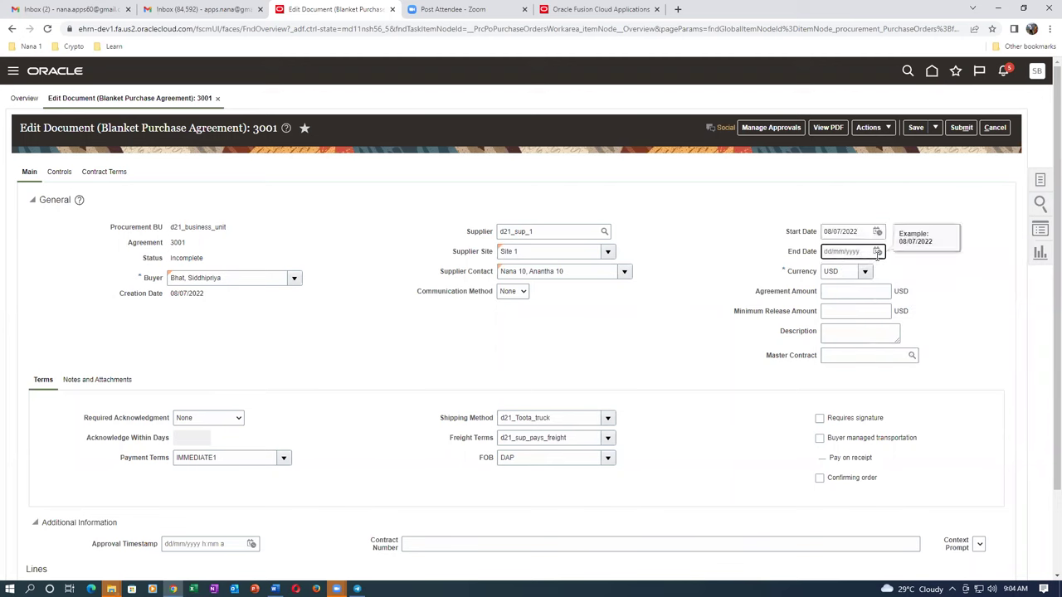
left_click(877, 251)
left_click(986, 383)
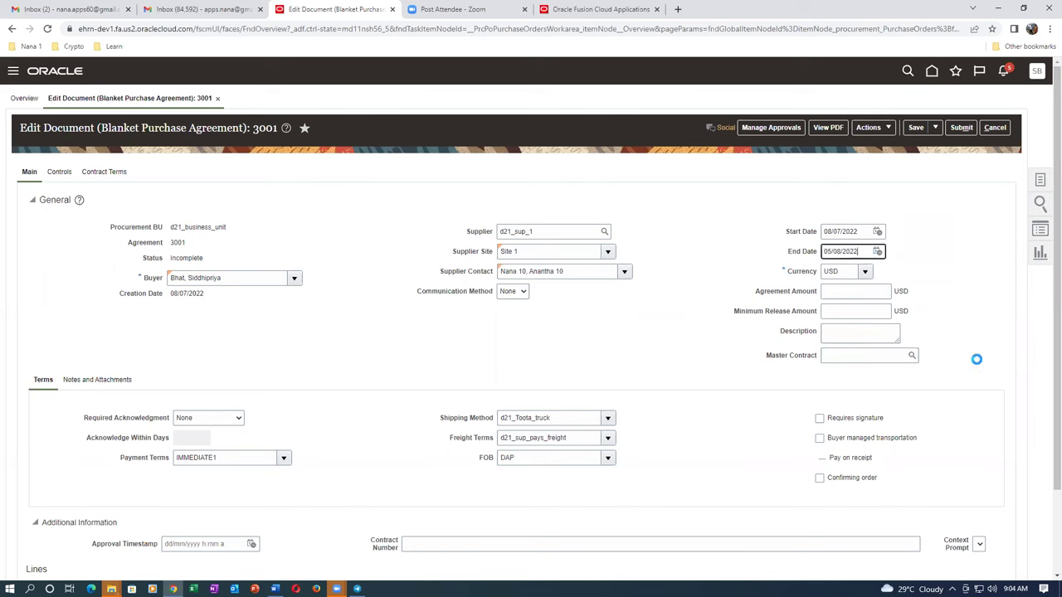
Set the agreement amount to 1,000 USD and the minimum release amount to 50 USD.
left_click(842, 292)
type("1000")
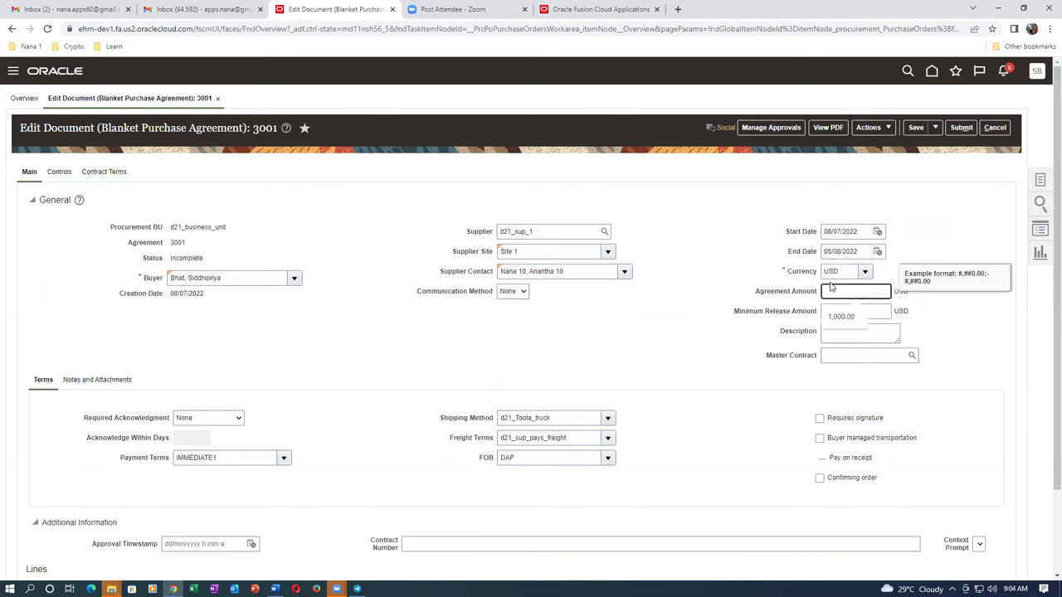
key("Tab")
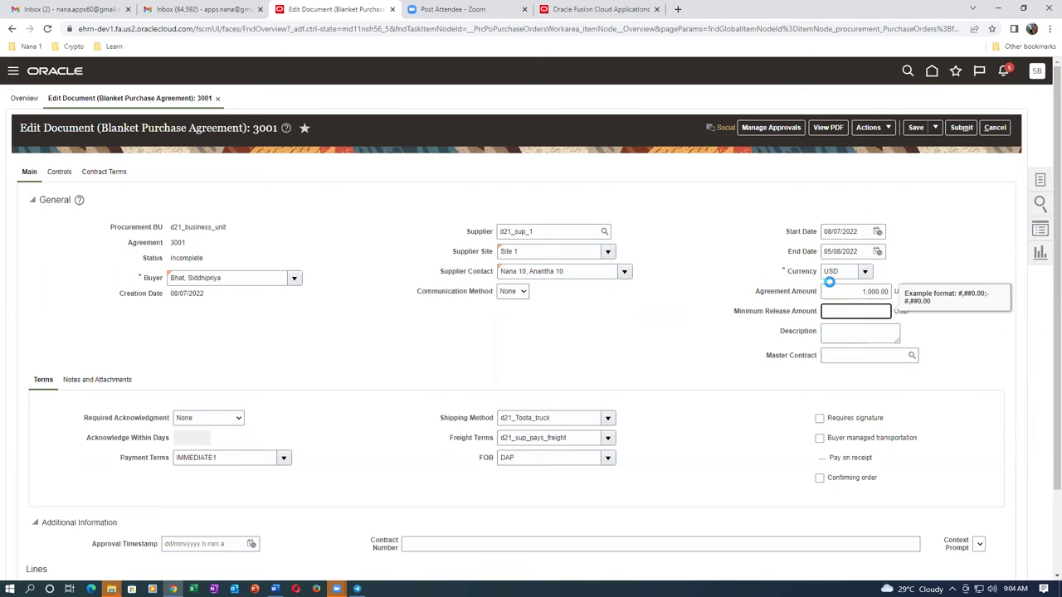
type("50")
key("Tab")
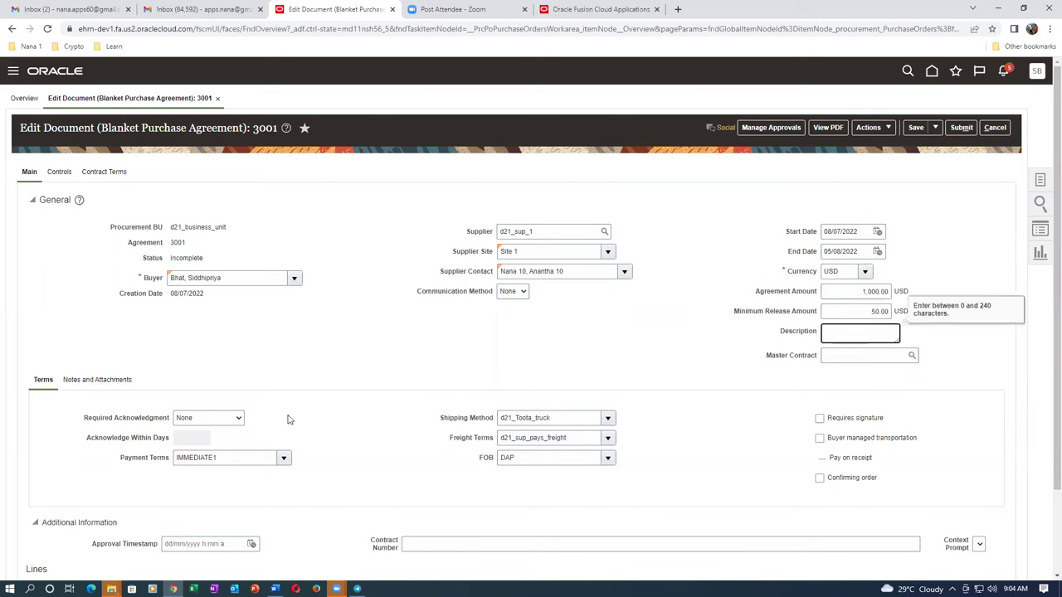
Add an agreement line, search the items for d21 and select d2101_item_1 for the line.
scroll(176, 437, "down", 1)
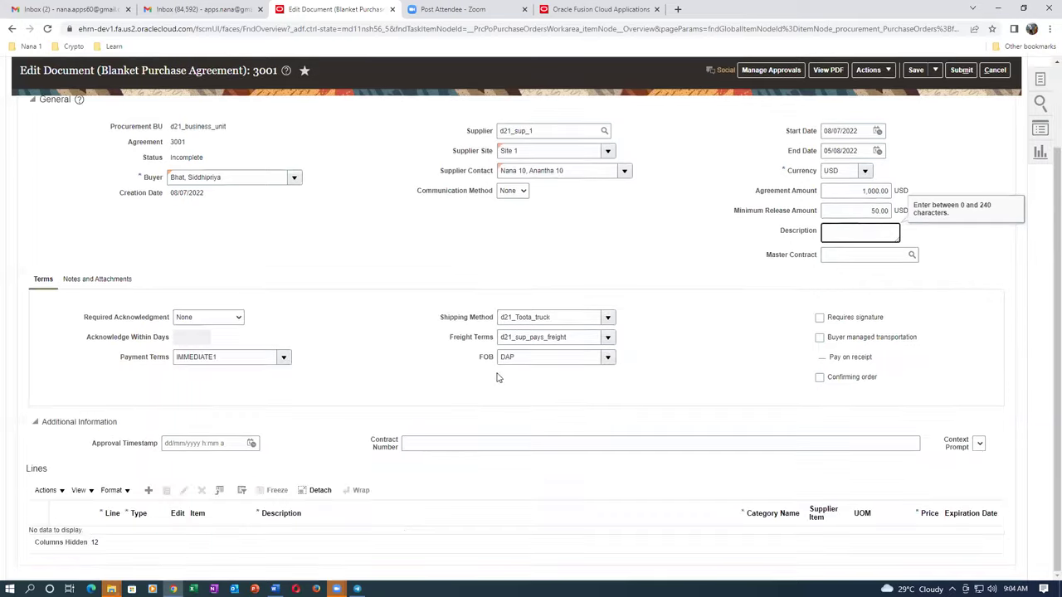
left_click(149, 490)
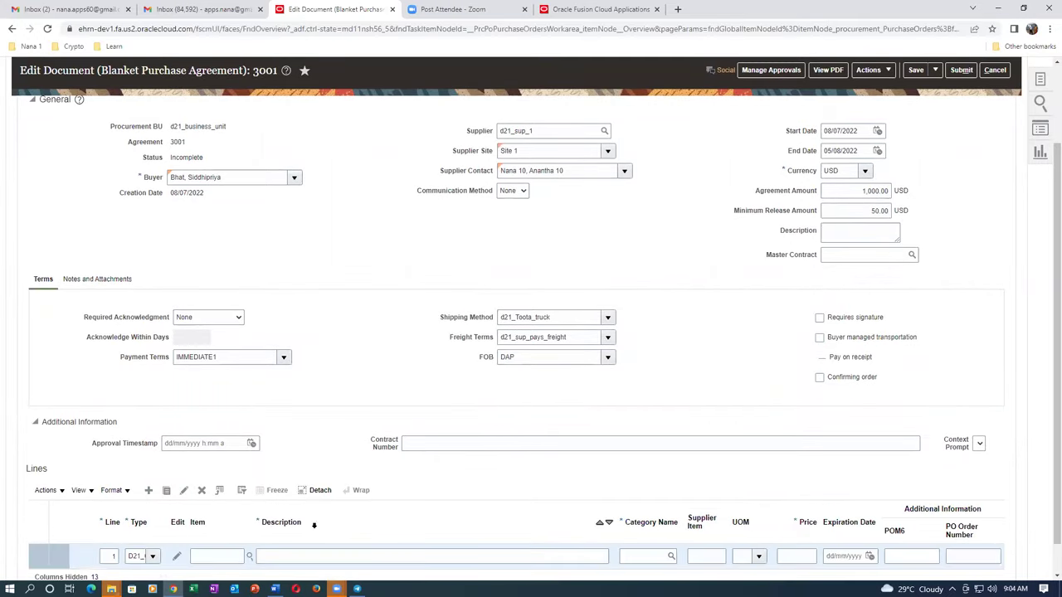
left_click(216, 557)
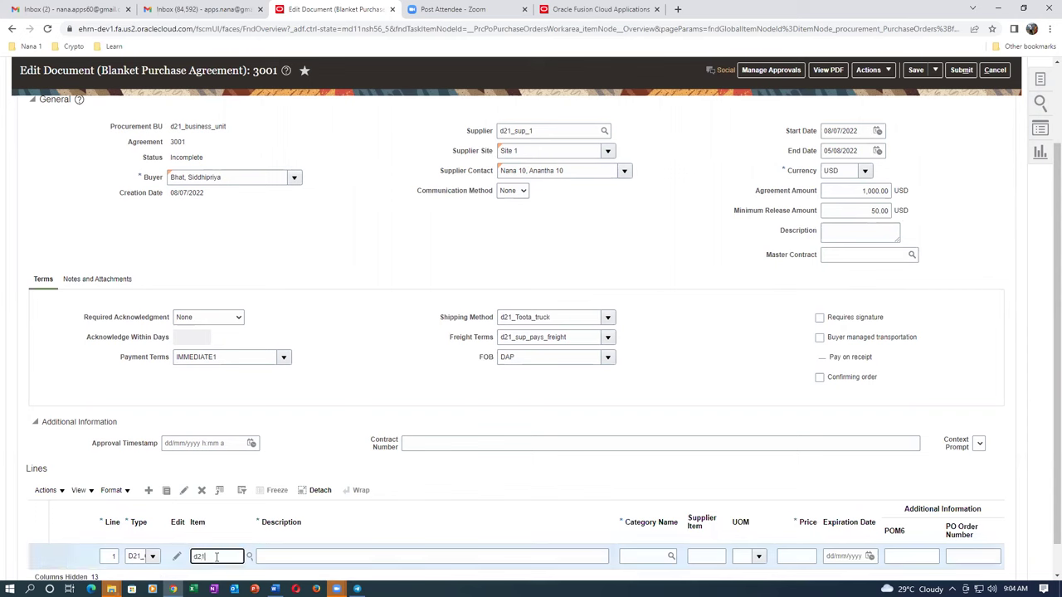
type("d21")
key("Tab")
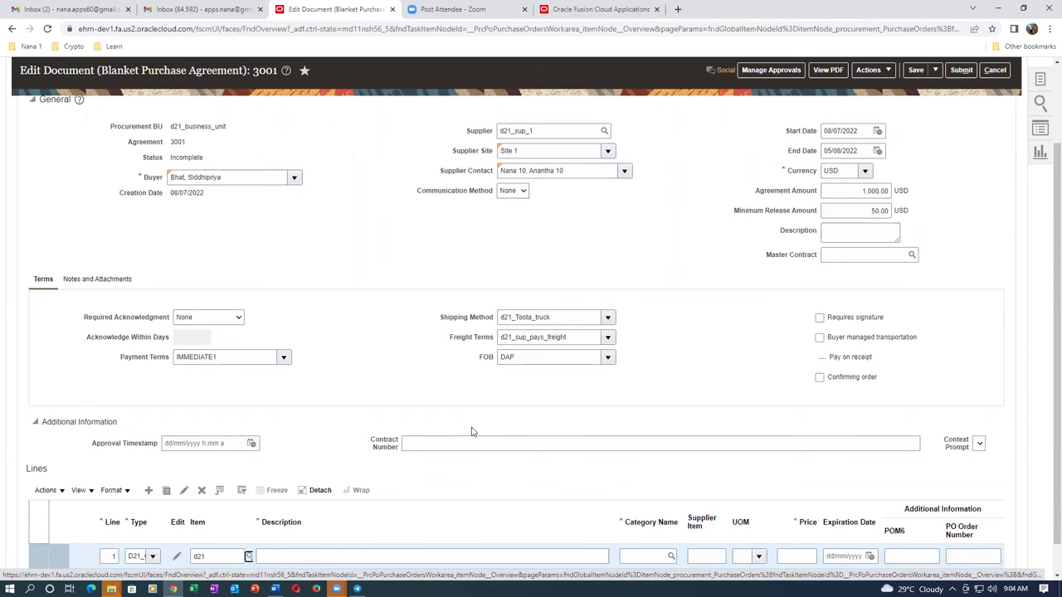
scroll(473, 431, "down", 1)
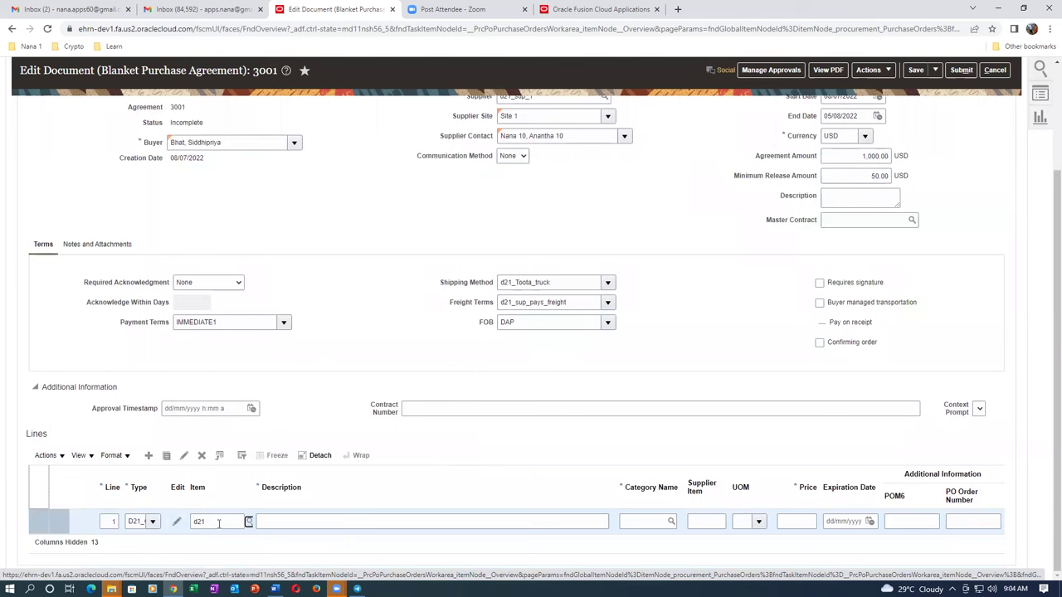
left_click(249, 521)
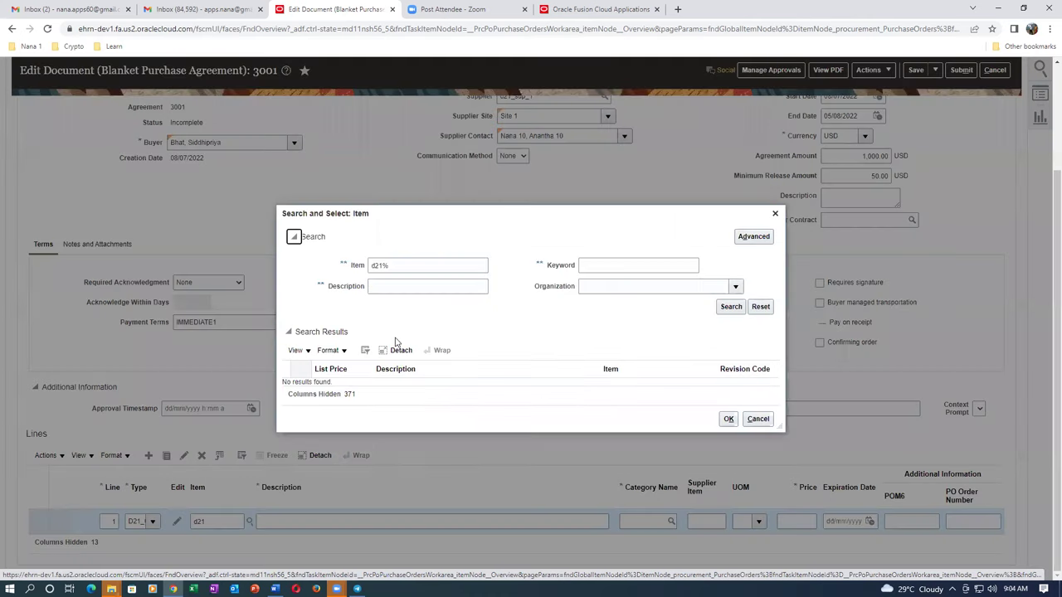
left_click(729, 308)
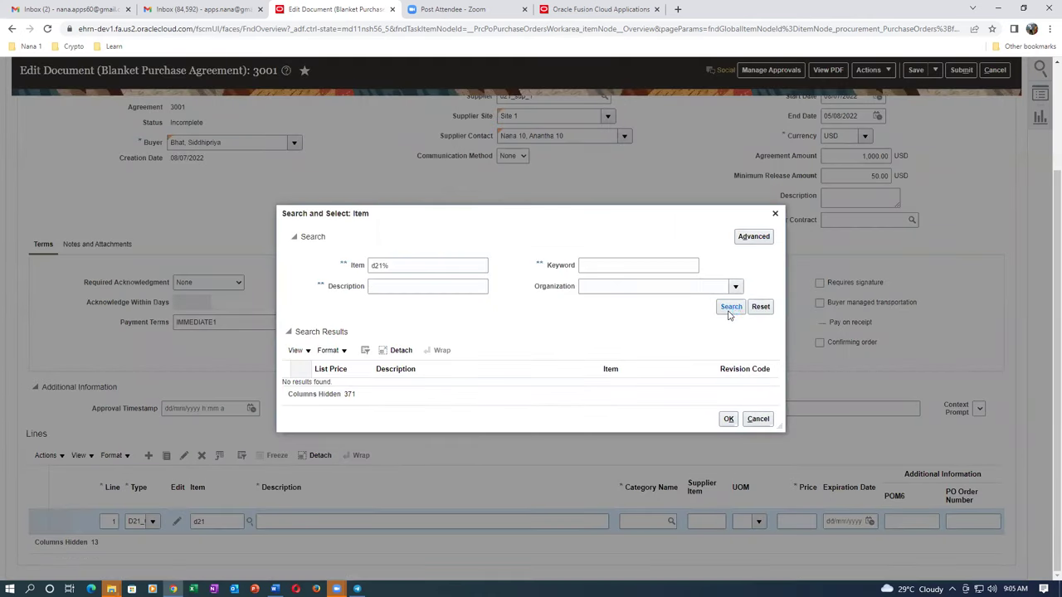
left_click(452, 280)
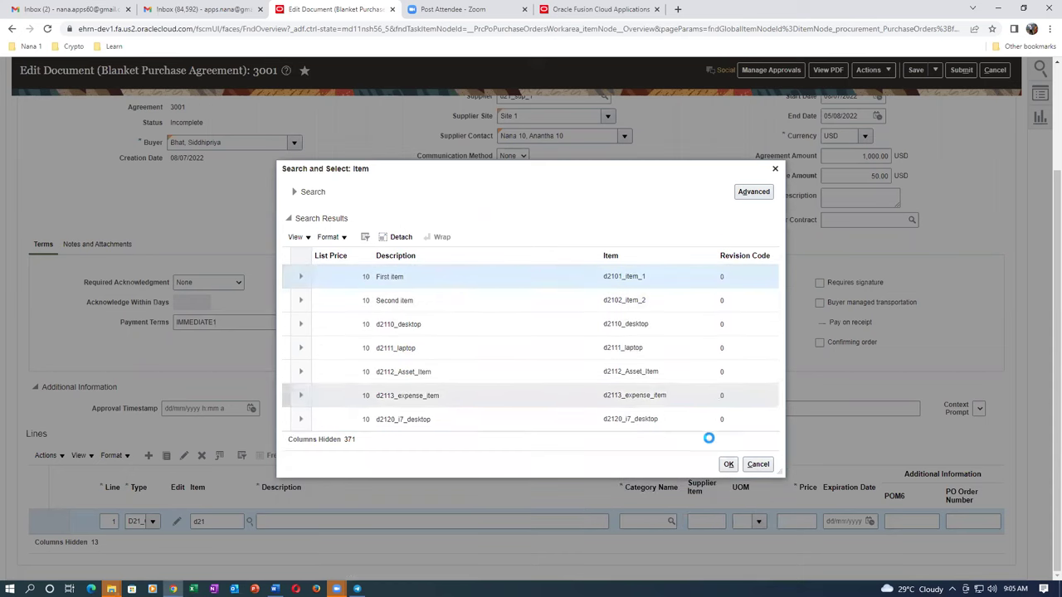
left_click(728, 464)
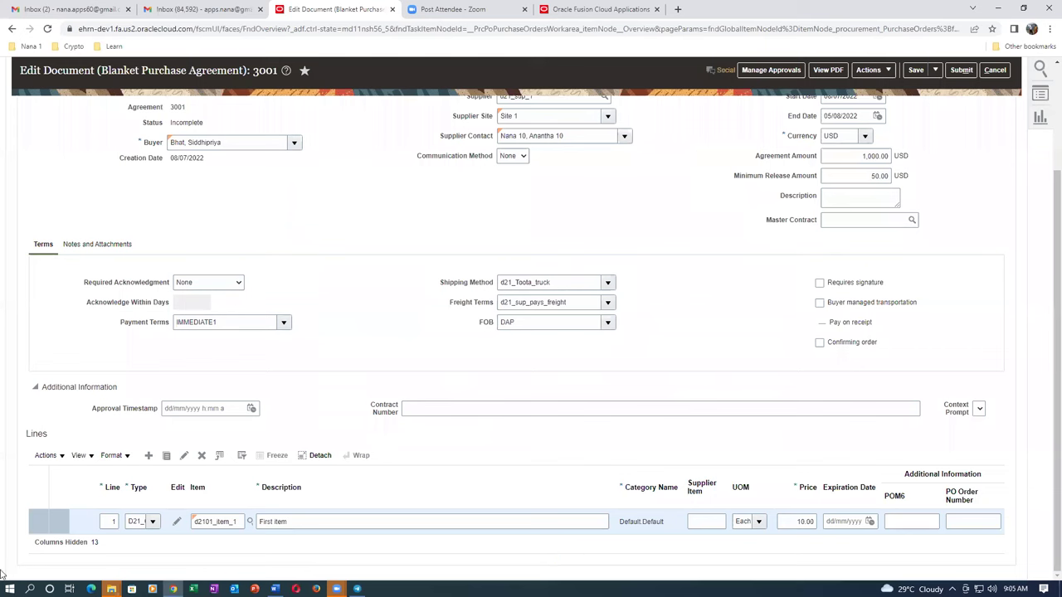
Open line 1 for editing and allow price override with a price limit of 13 USD.
left_click(186, 457)
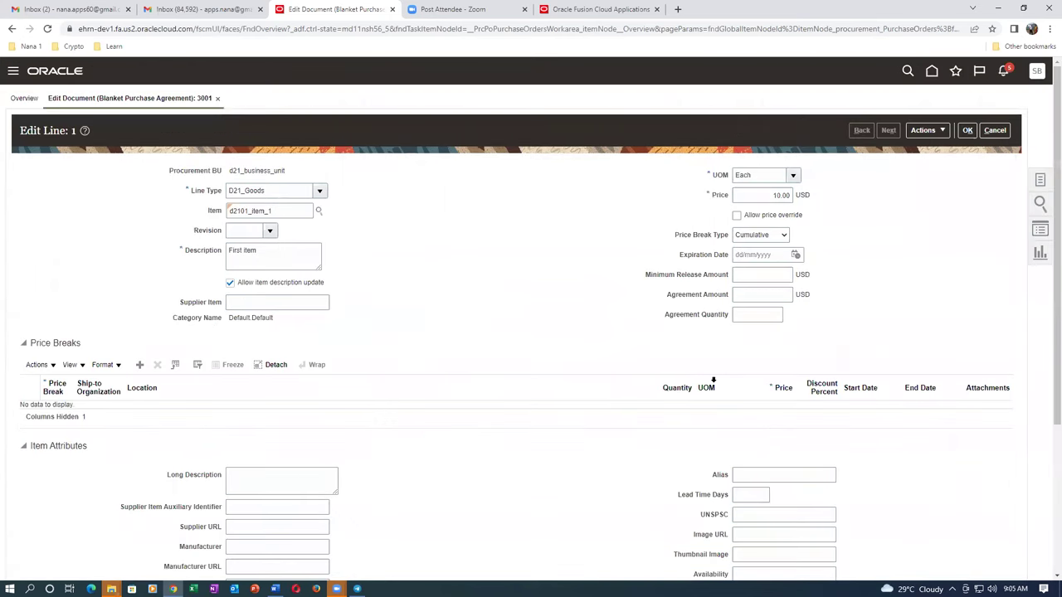
left_click(779, 196)
left_click(736, 215)
left_click(756, 236)
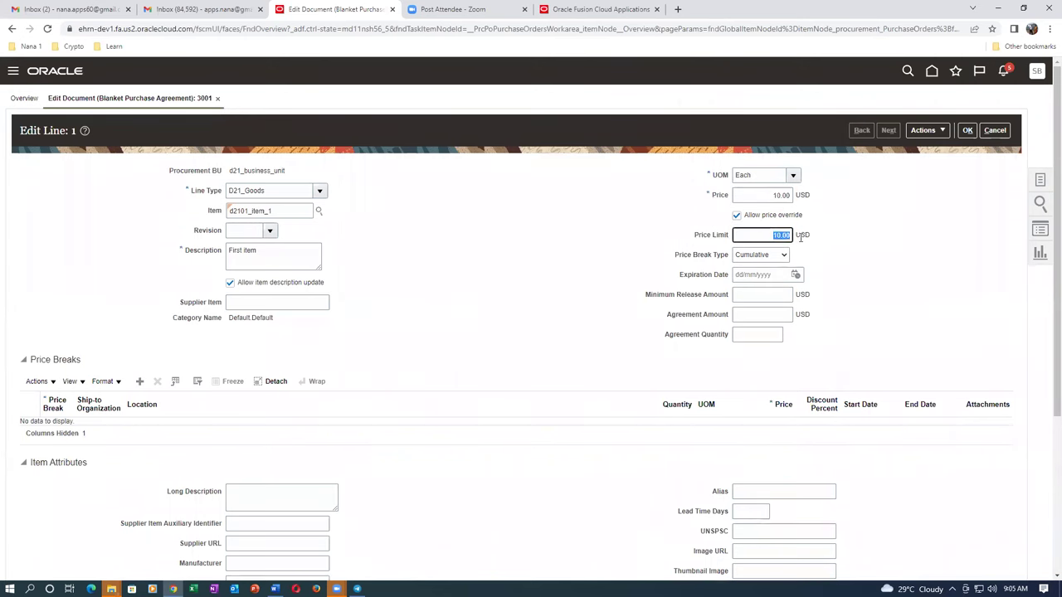
type("13")
key("Tab")
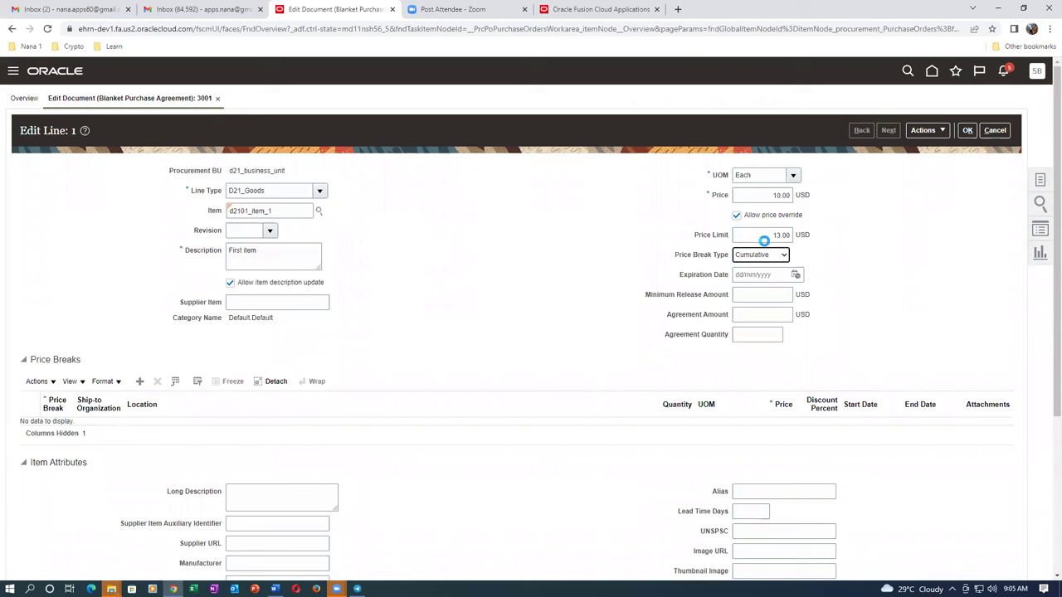
Set the minimum release amount of line 1 to 10 USD.
left_click(747, 295)
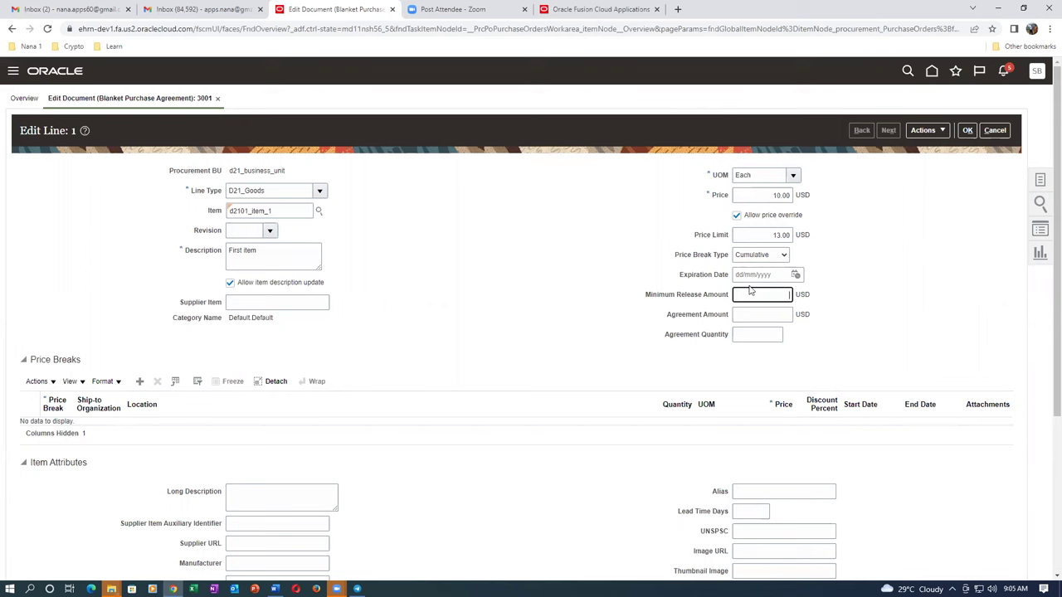
type("10")
key("Tab")
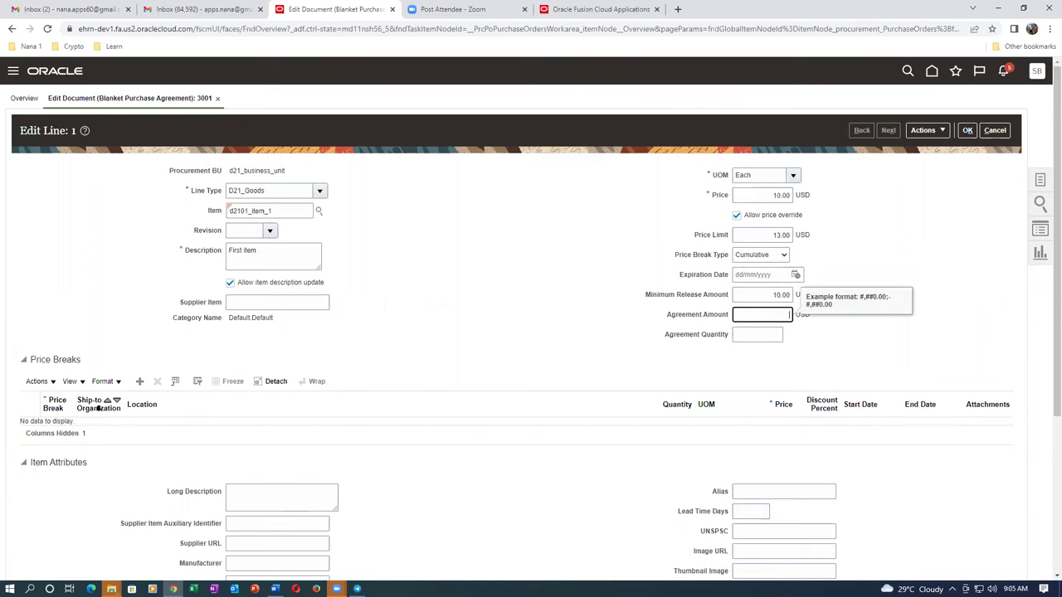
Add a price break to line 1 with ship-to organization D211 and location d21_loc_1.
left_click(130, 360)
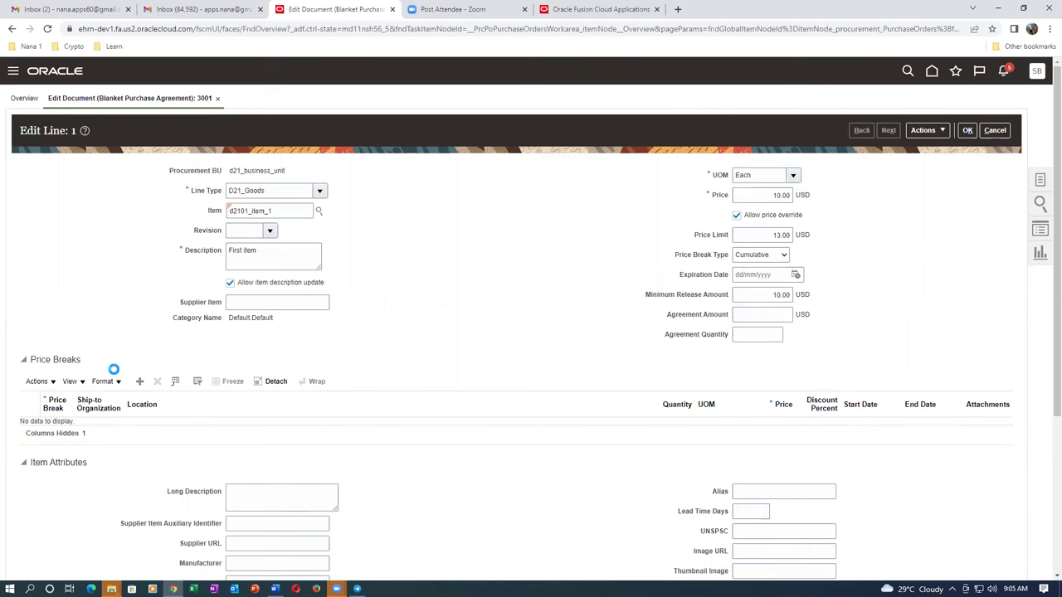
left_click(89, 431)
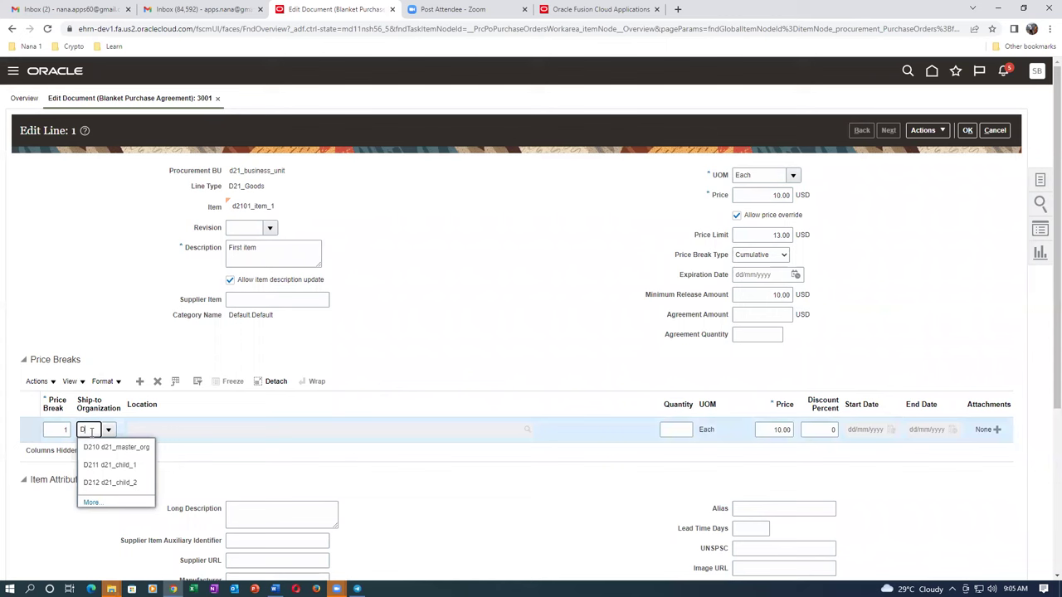
type("D")
left_click(109, 464)
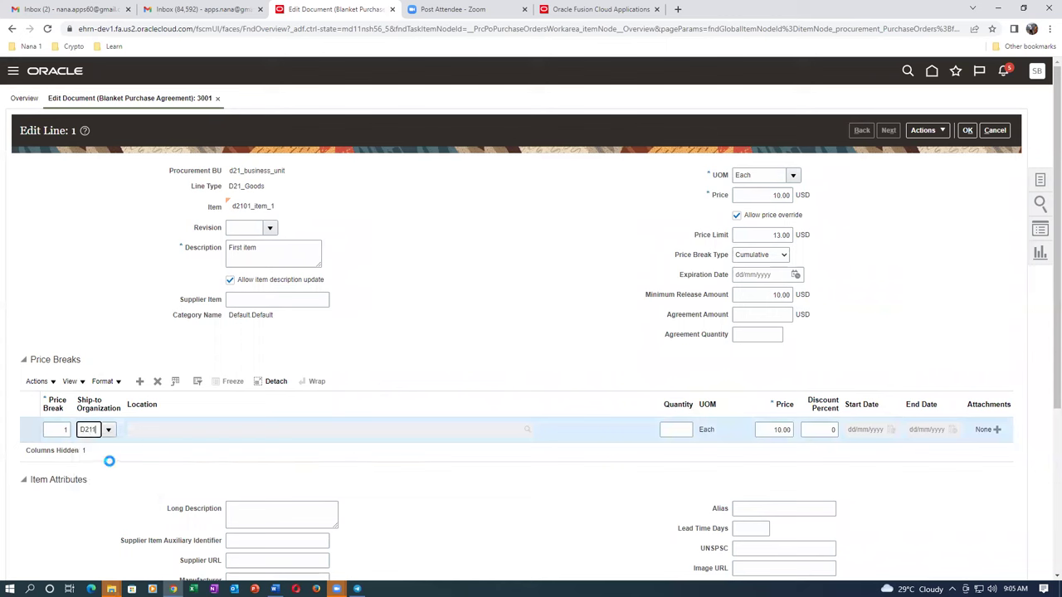
left_click(151, 431)
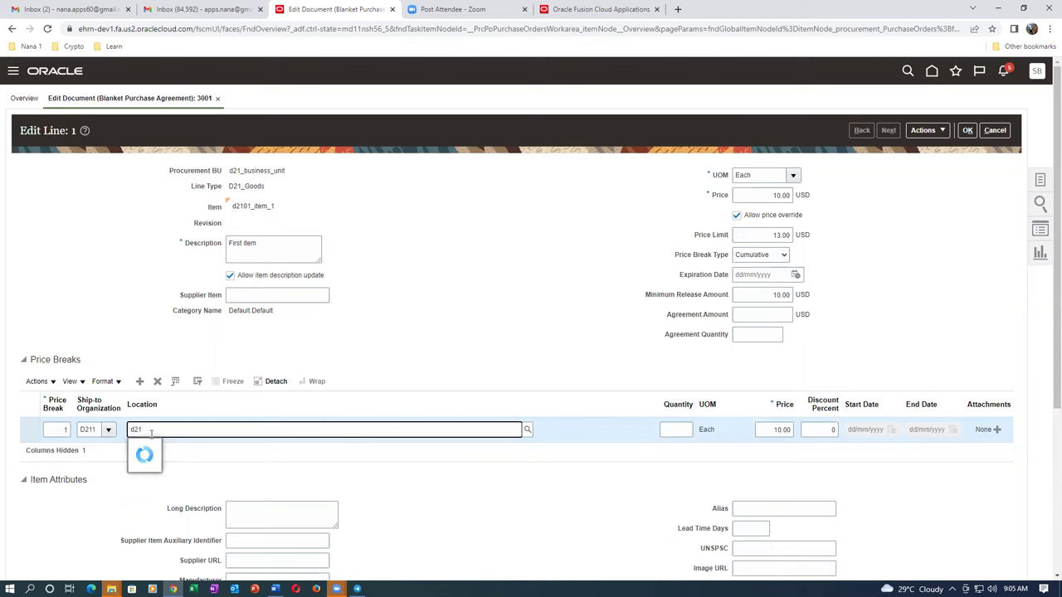
left_click(166, 448)
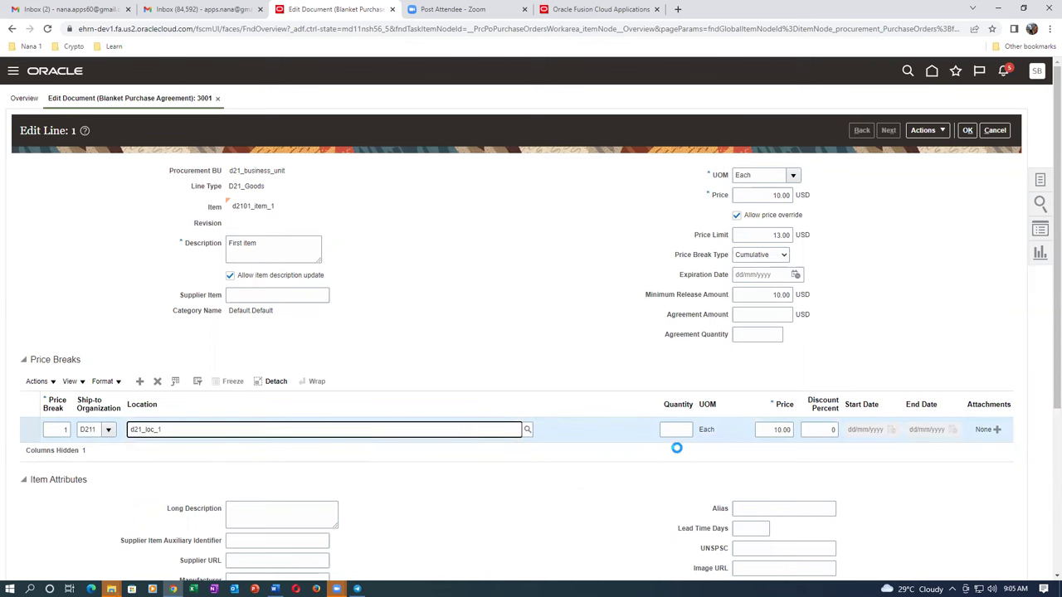
Set the first price break's quantity to 100 and its discount to 10 percent.
left_click(669, 430)
type("100")
key("Tab")
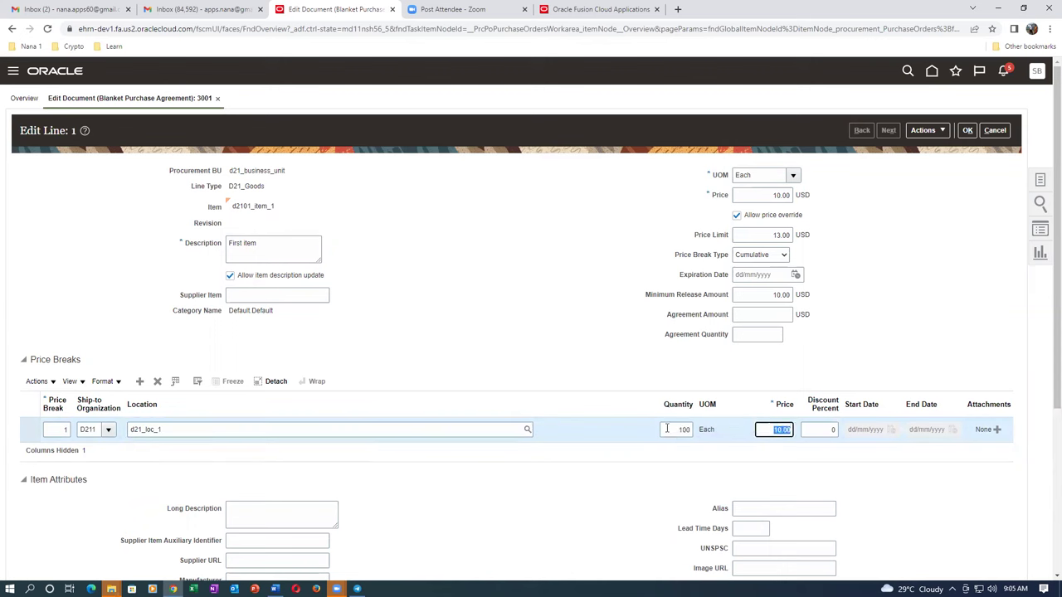
left_click(814, 430)
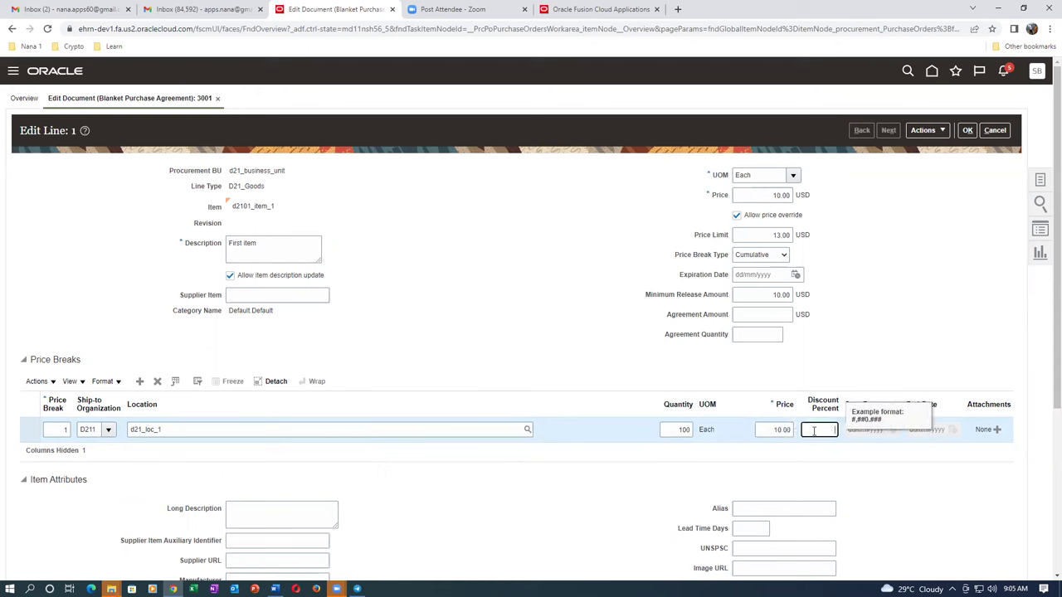
key("Tab")
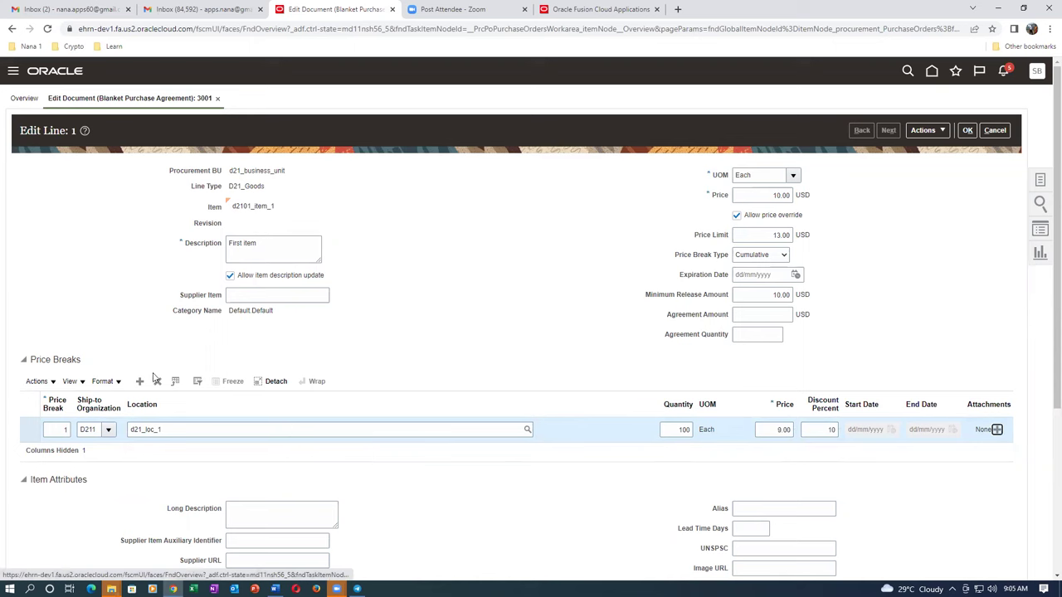
Add a second price break with ship-to organization D211 and location d21_loc_1.
left_click(138, 382)
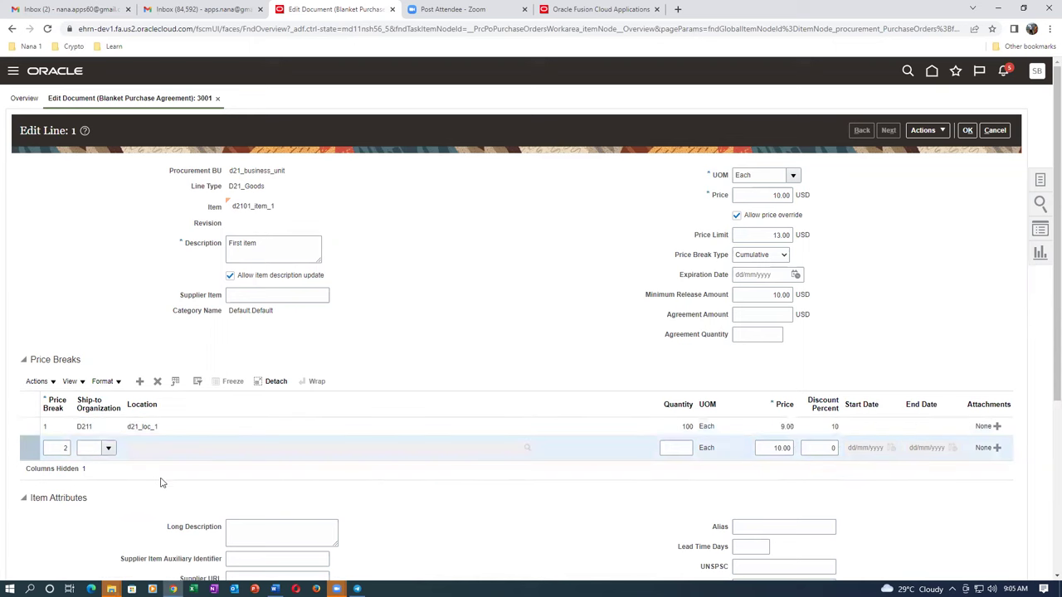
left_click(82, 447)
type("D21")
left_click(147, 449)
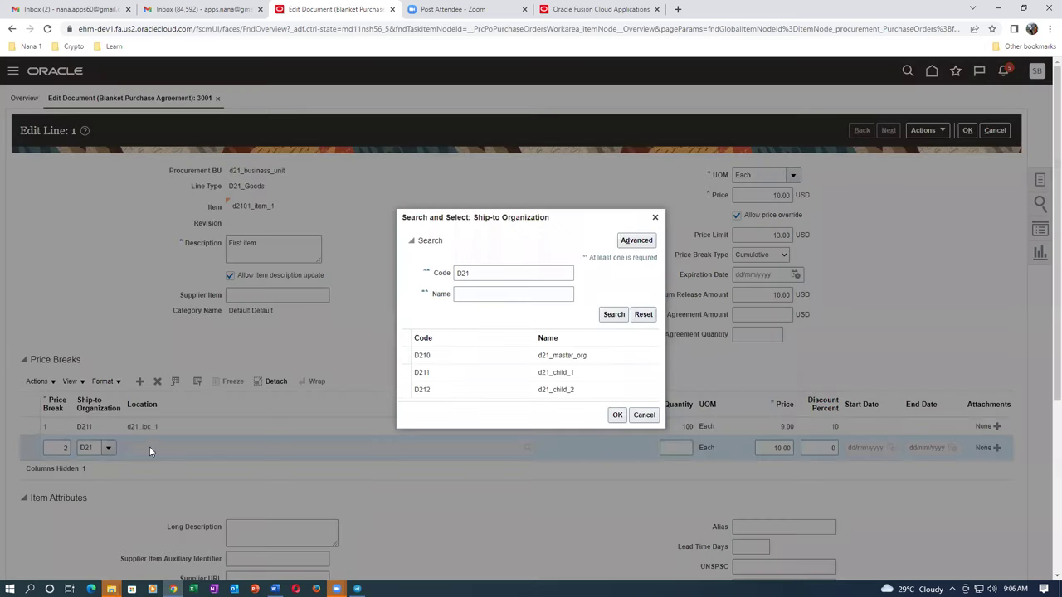
left_click(467, 373)
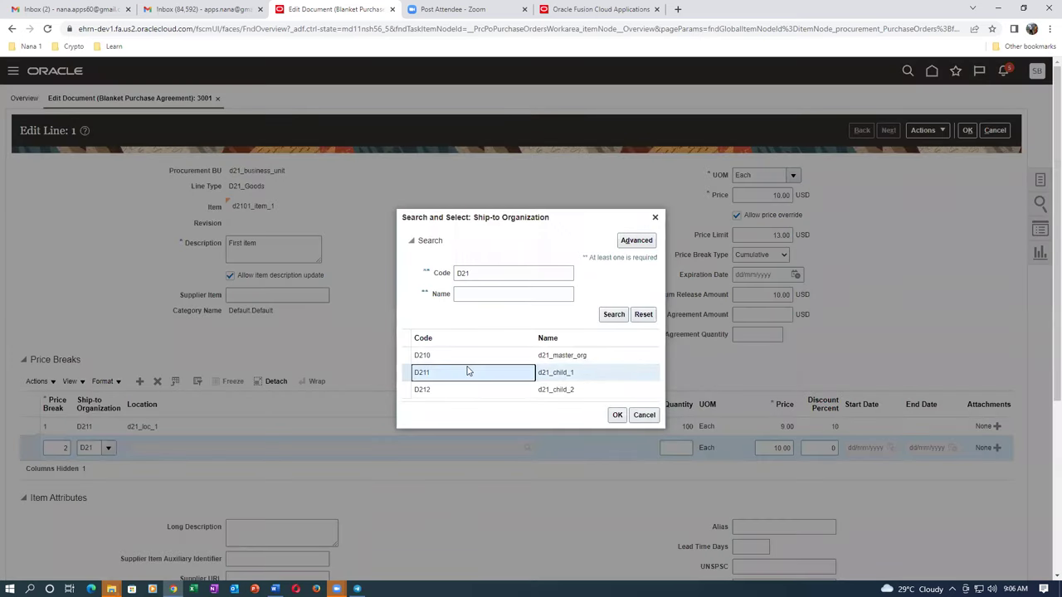
left_click(617, 414)
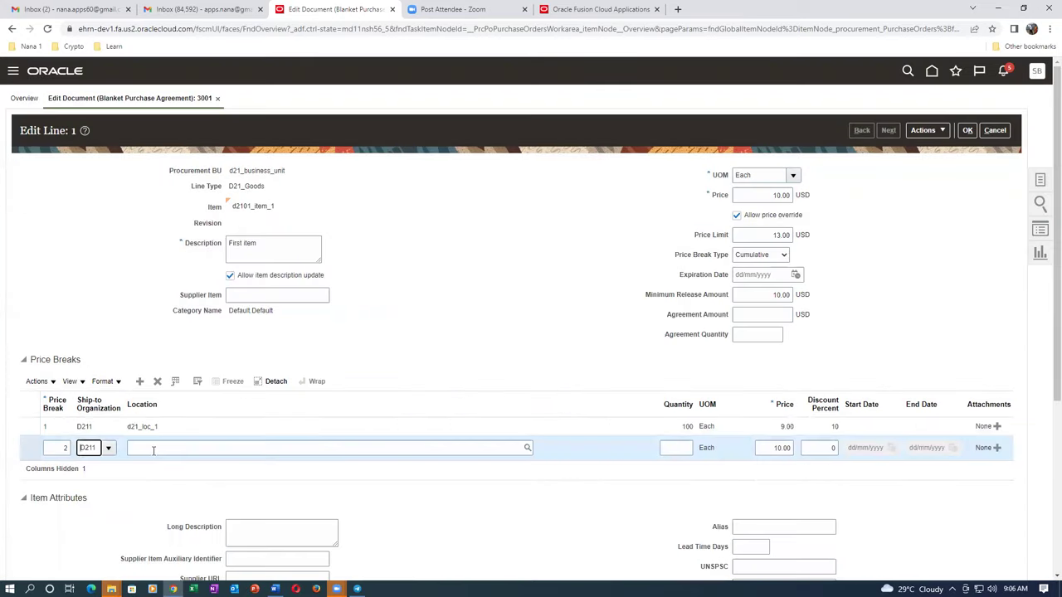
left_click(151, 450)
type("d")
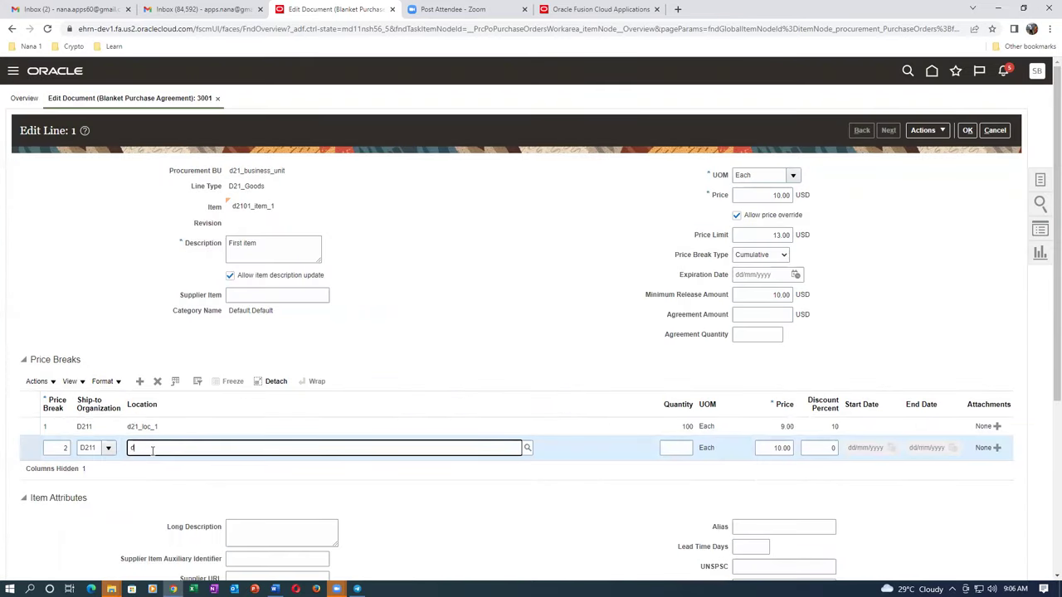
type("21_loc_1")
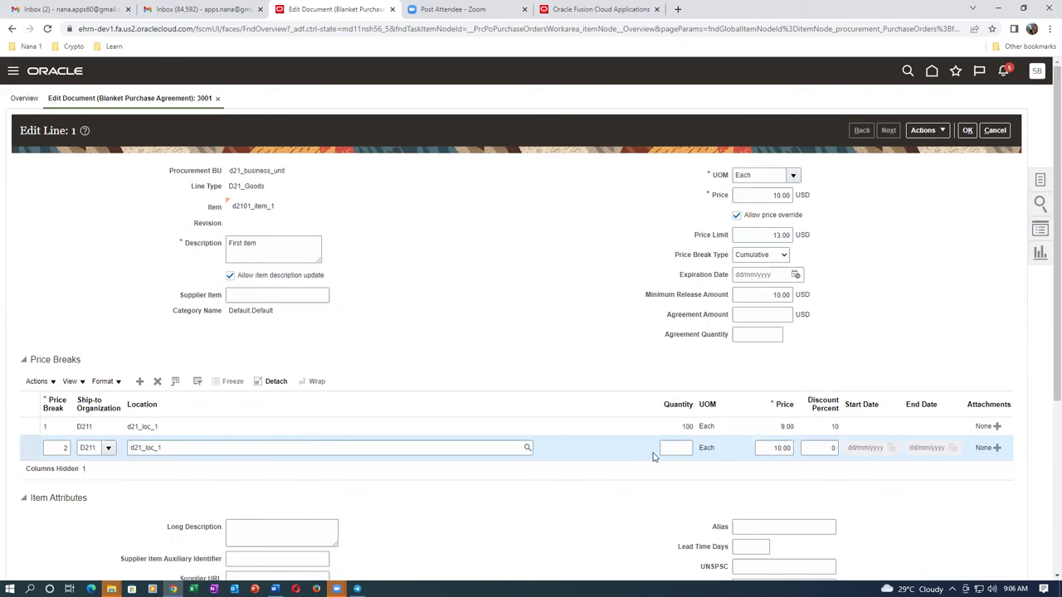
Set the second price break's quantity to 200 and its discount to 20 percent.
left_click(676, 447)
type("200")
key("Tab")
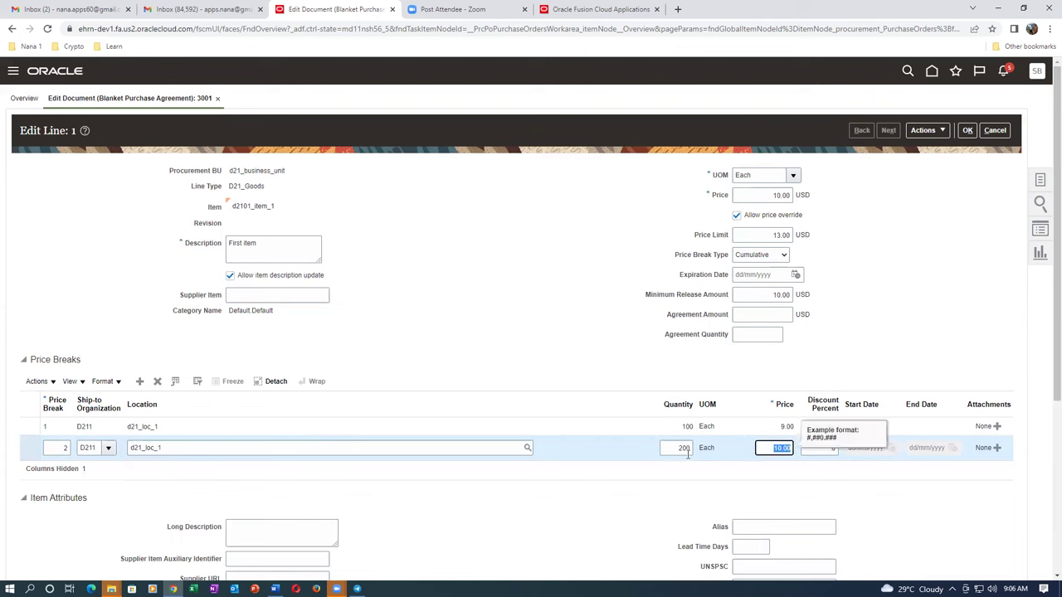
key("Tab")
type("20")
key("Tab")
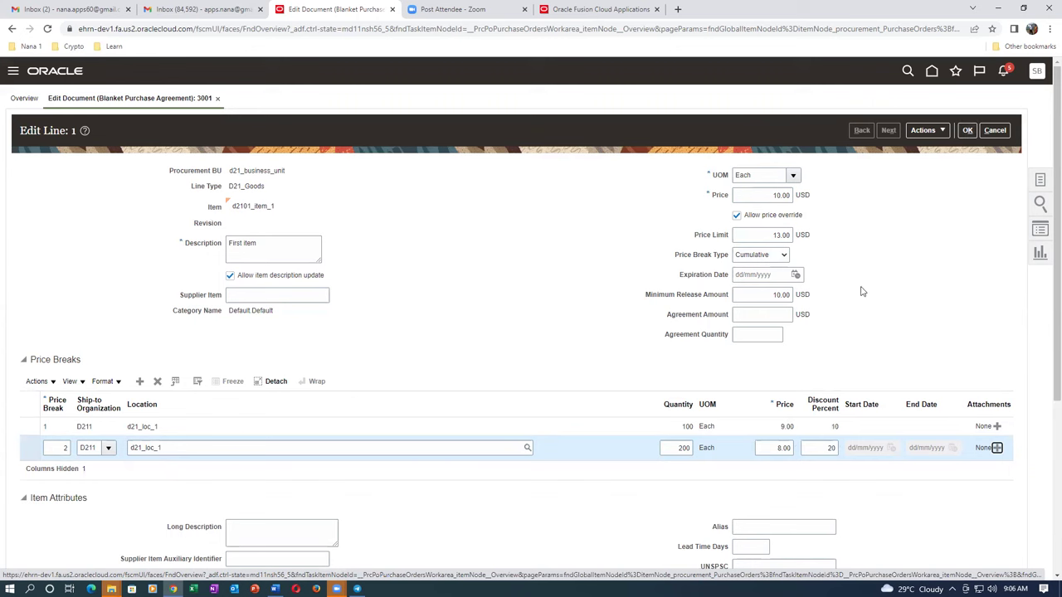
Accept the changes to line 1 and submit the blanket purchase agreement for approval.
left_click(967, 130)
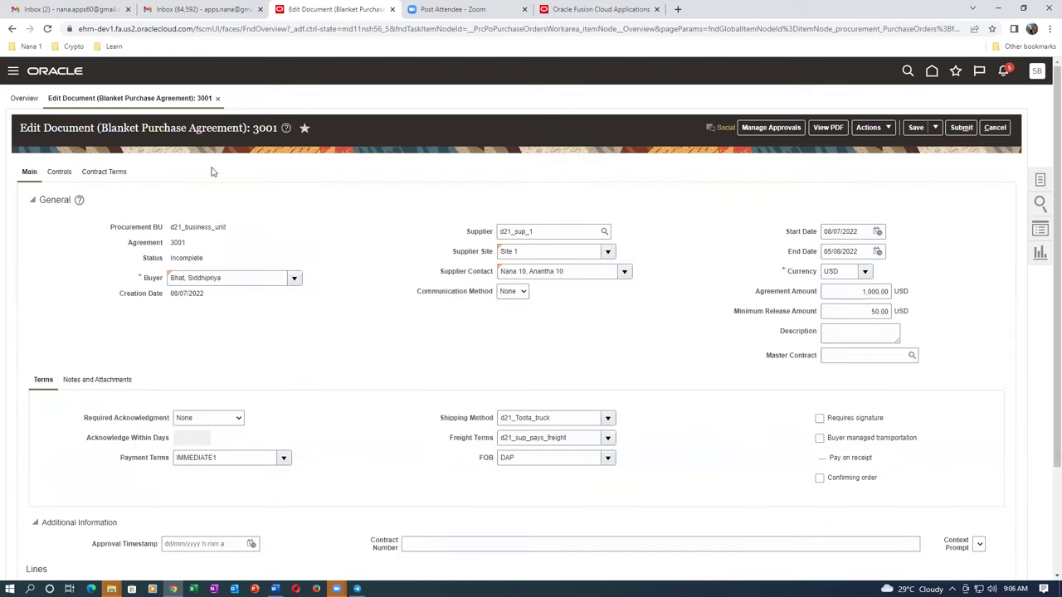
left_click(961, 128)
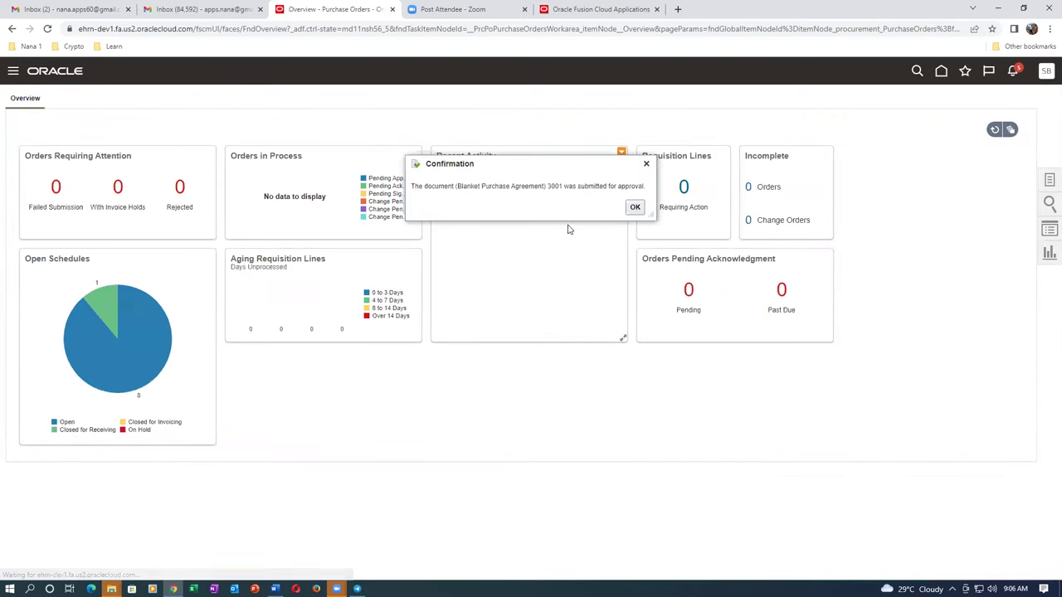
left_click(634, 208)
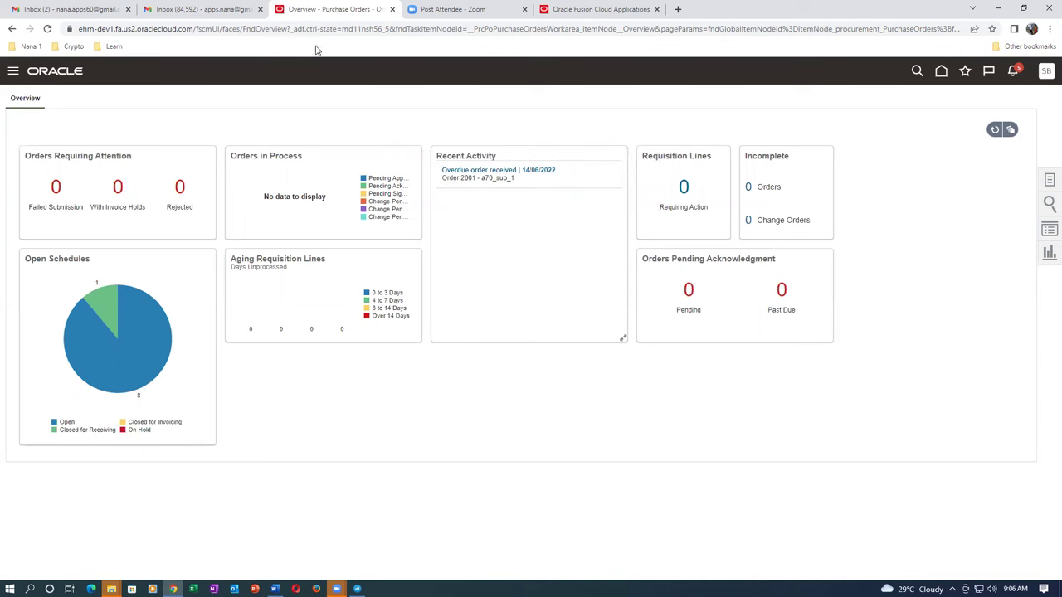
Duplicate the browser tab and open the Pur Req Shop favorite in the copy.
right_click(319, 10)
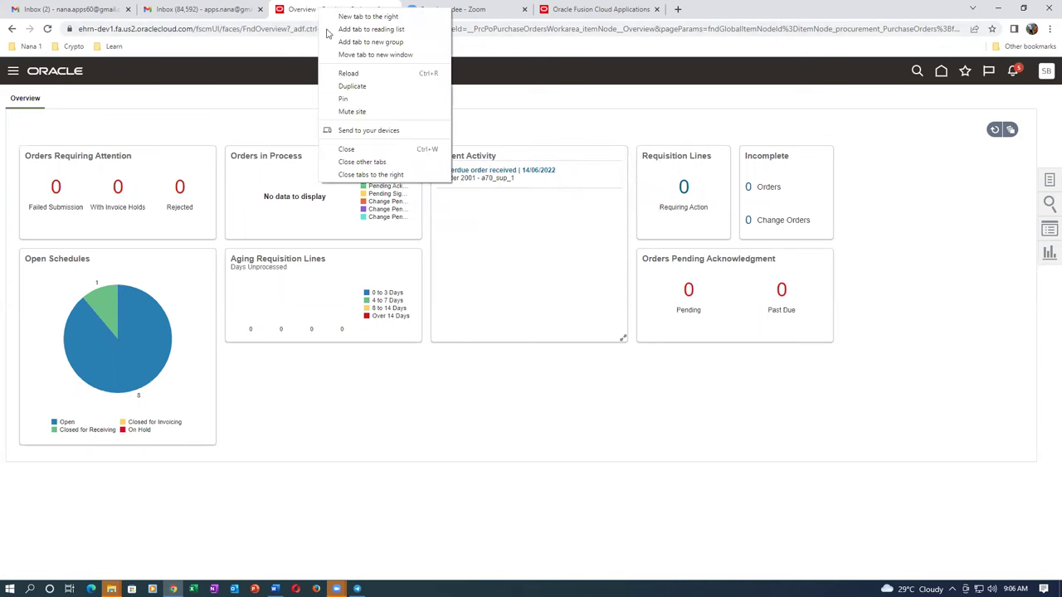
left_click(345, 88)
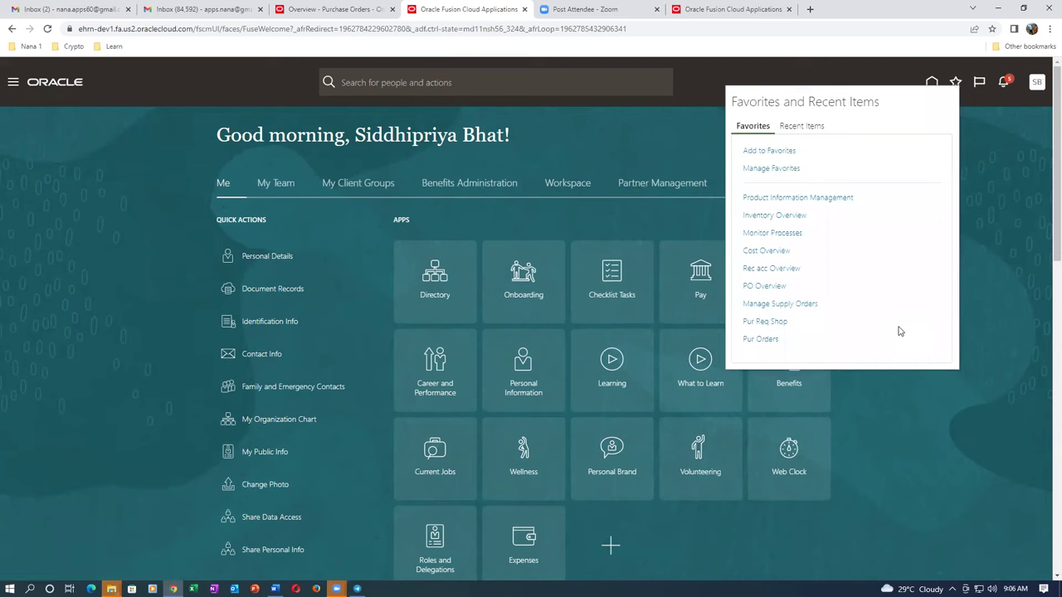
left_click(778, 323)
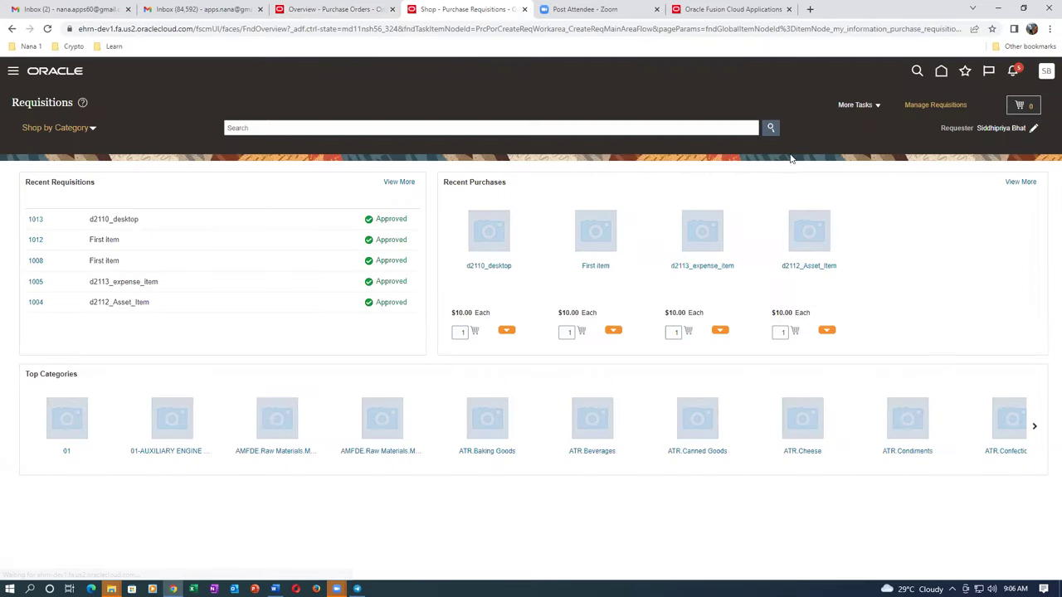
Review the requisition preferences, including the requisitioning BU and delivery settings, and leave them without saving.
left_click(854, 104)
left_click(868, 190)
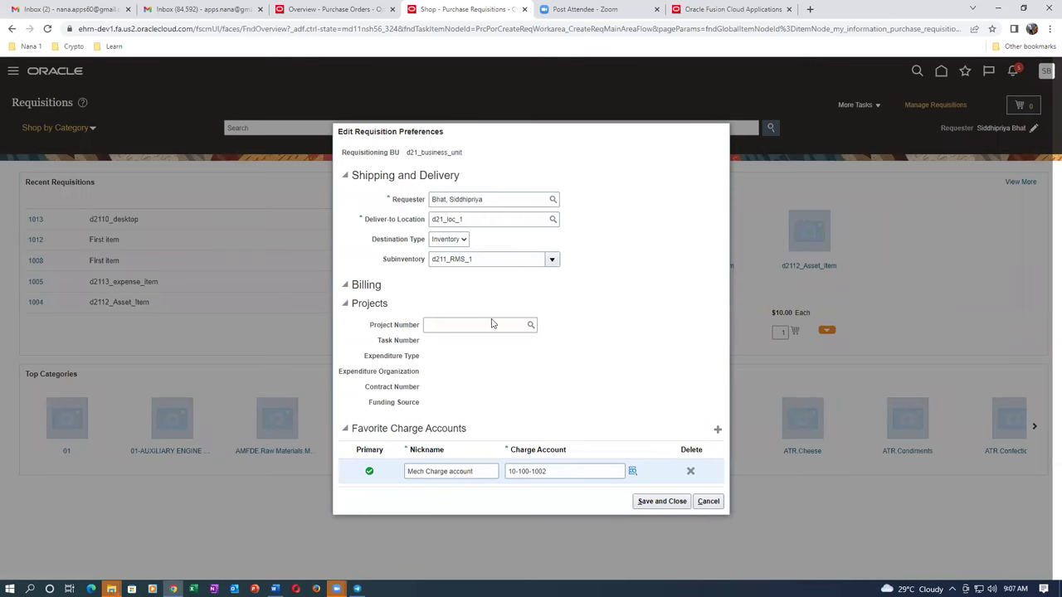
left_click(711, 501)
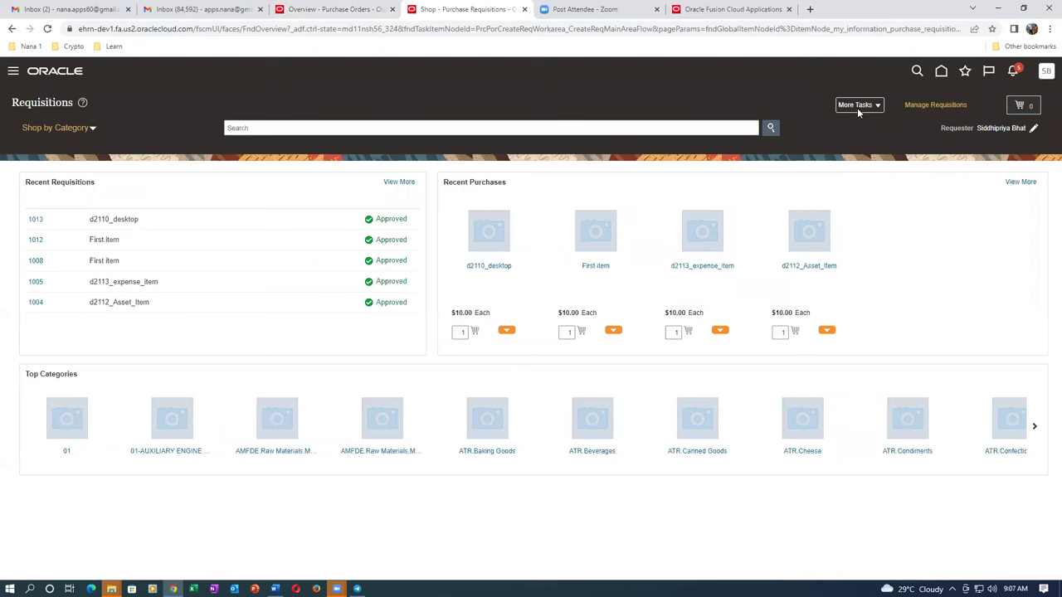
left_click(856, 106)
left_click(879, 191)
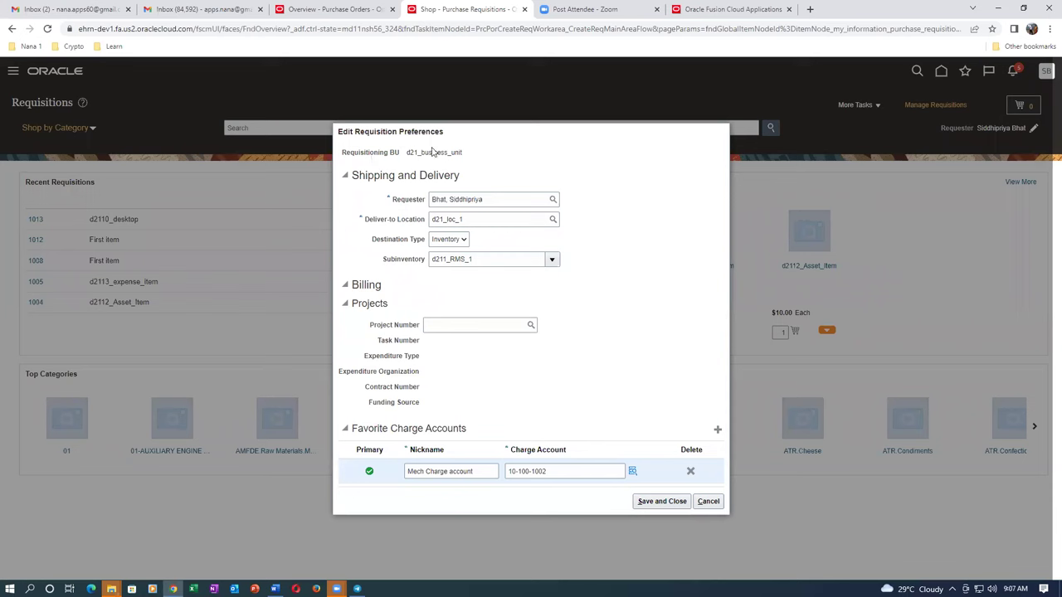
left_click_drag(408, 152, 450, 151)
left_click(535, 160)
left_click(708, 501)
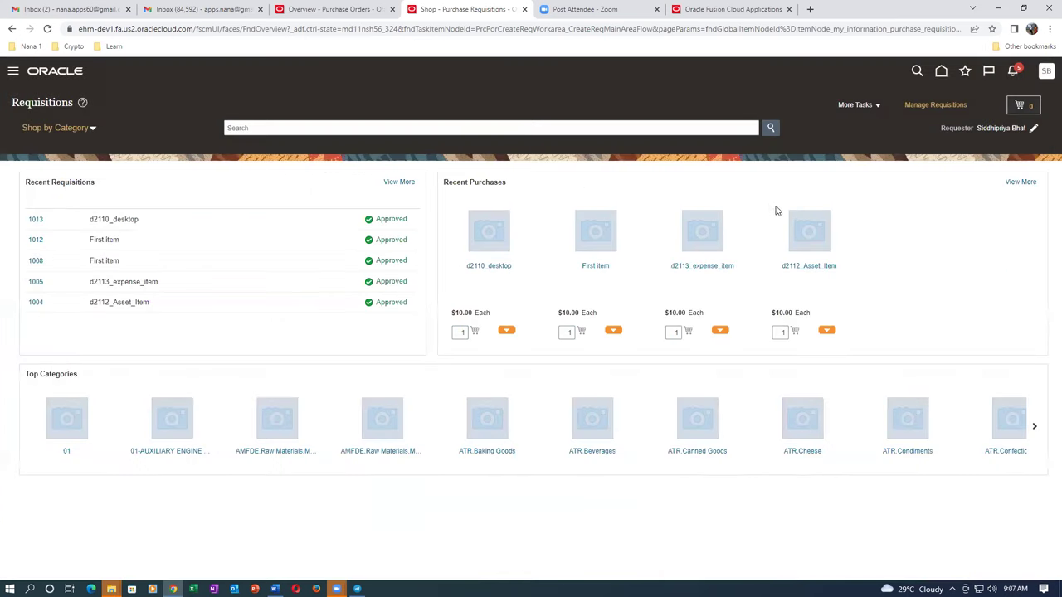
Start entering a requisition line and select d2101_item_1 as its item.
left_click(856, 106)
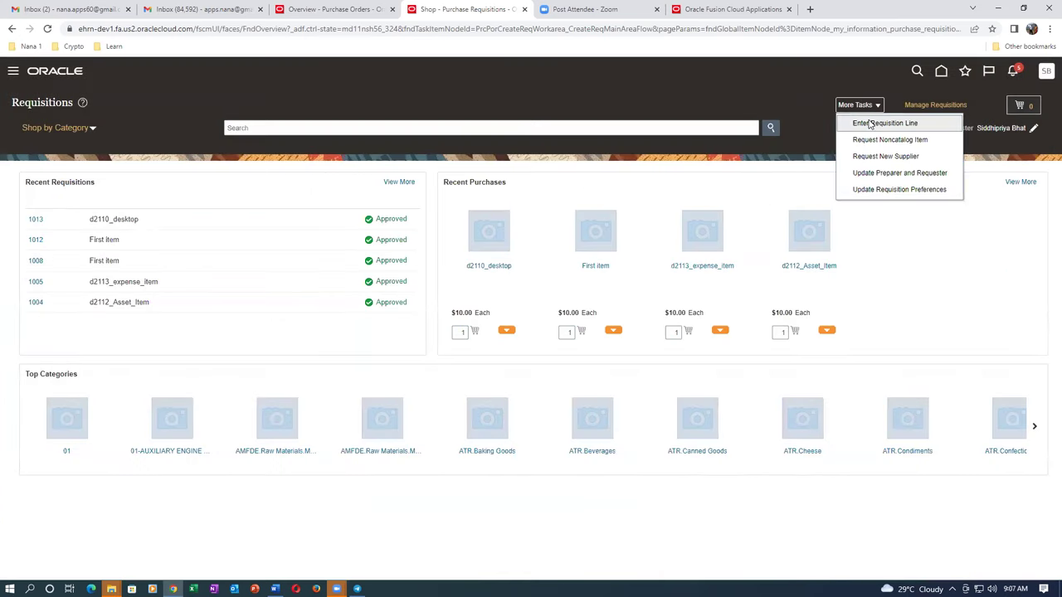
left_click(862, 152)
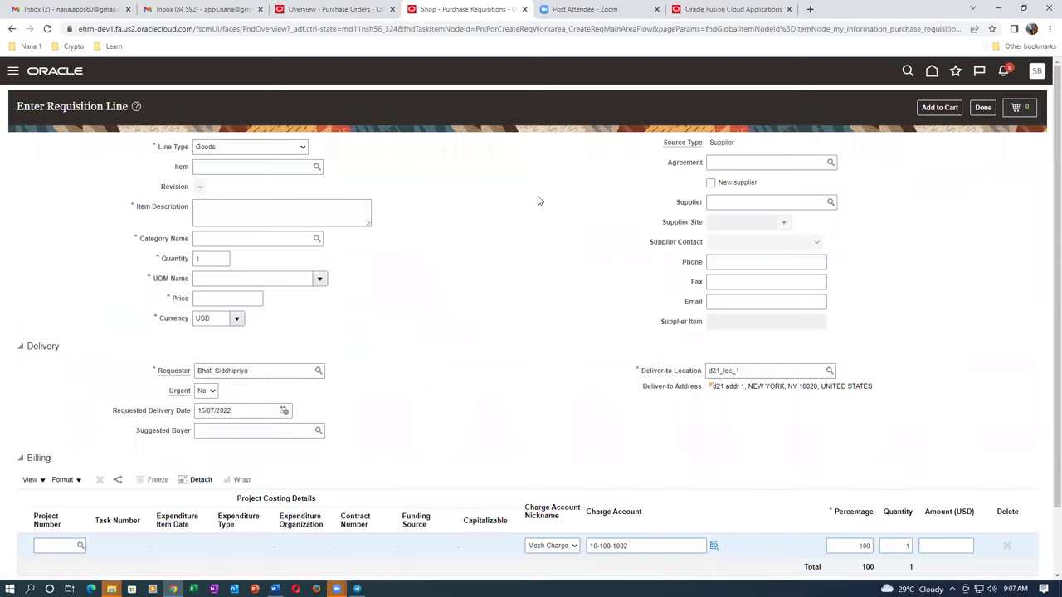
left_click(232, 170)
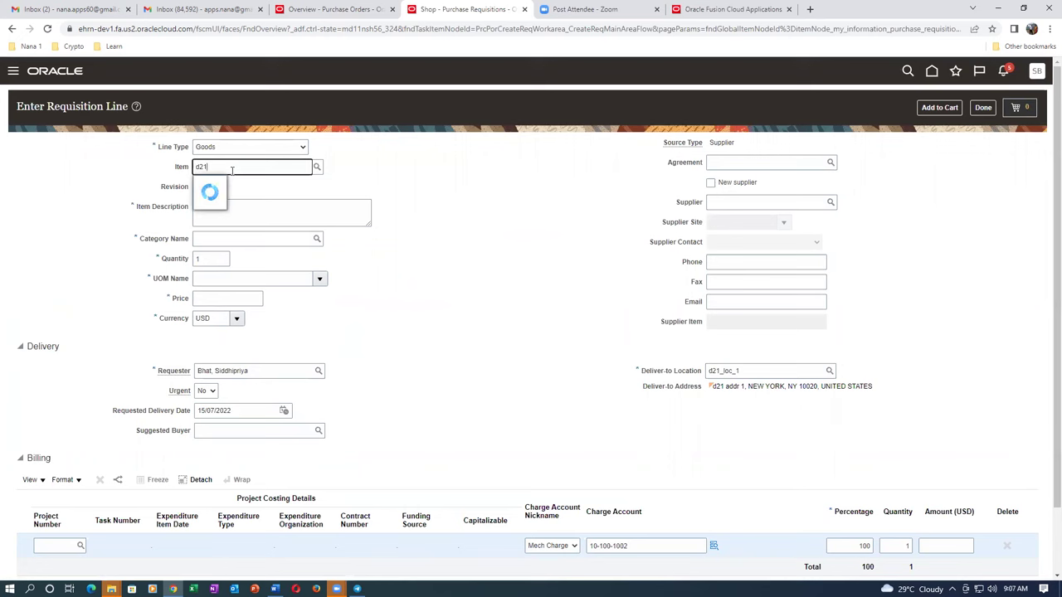
left_click(229, 184)
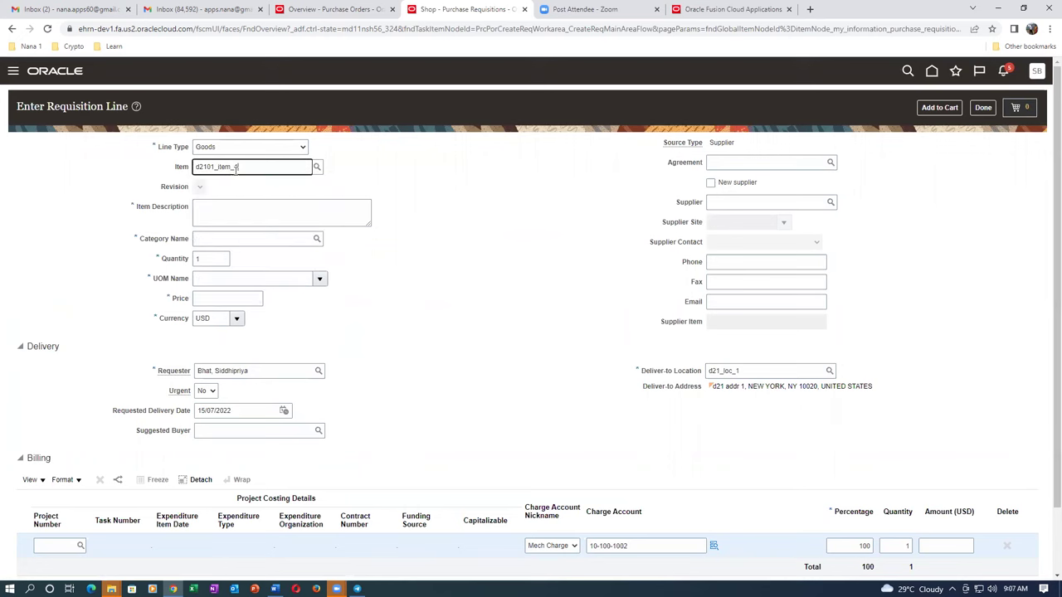
Look up the submitted blanket agreement by its agreement number to check its status, and return to the requisition line.
left_click(319, 12)
left_click(1049, 179)
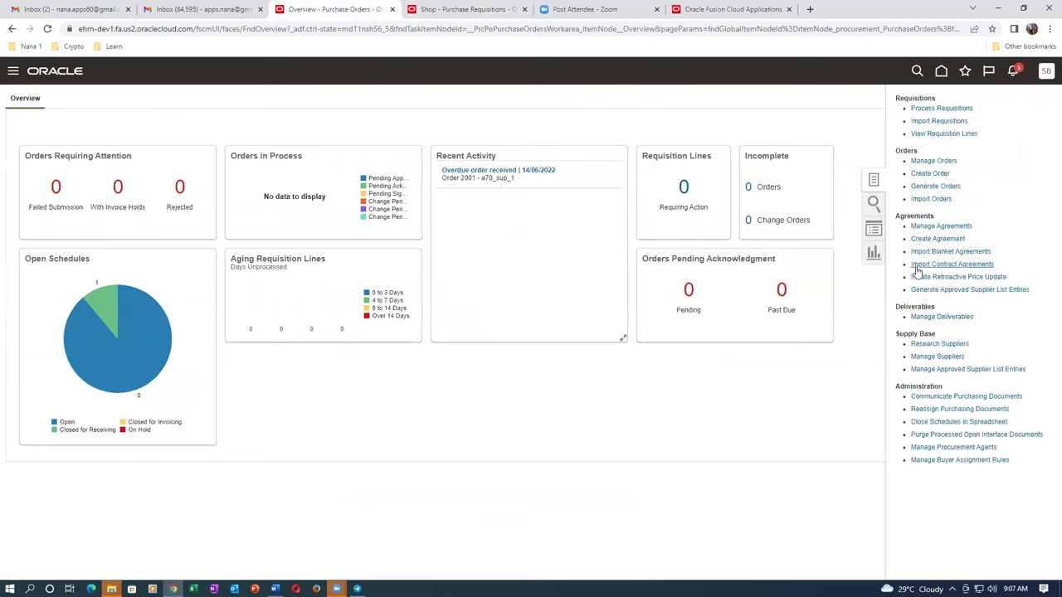
left_click(929, 227)
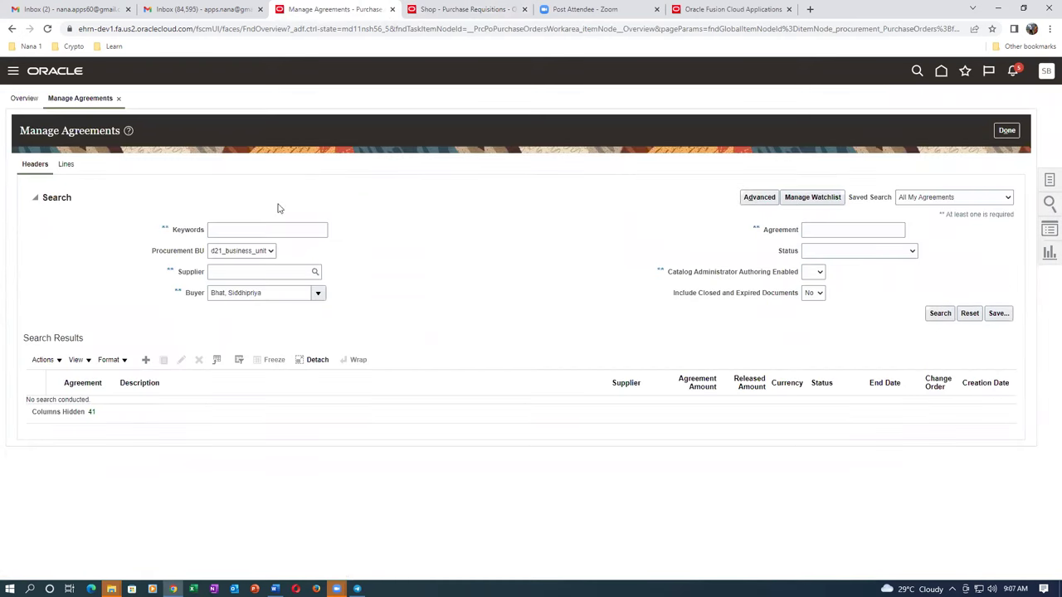
left_click(835, 230)
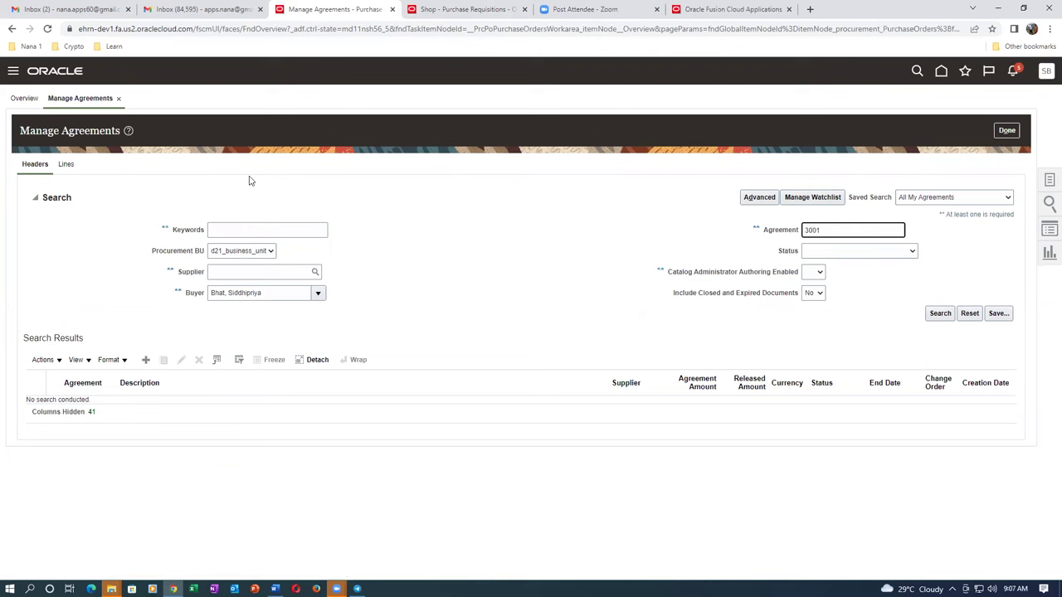
left_click(946, 314)
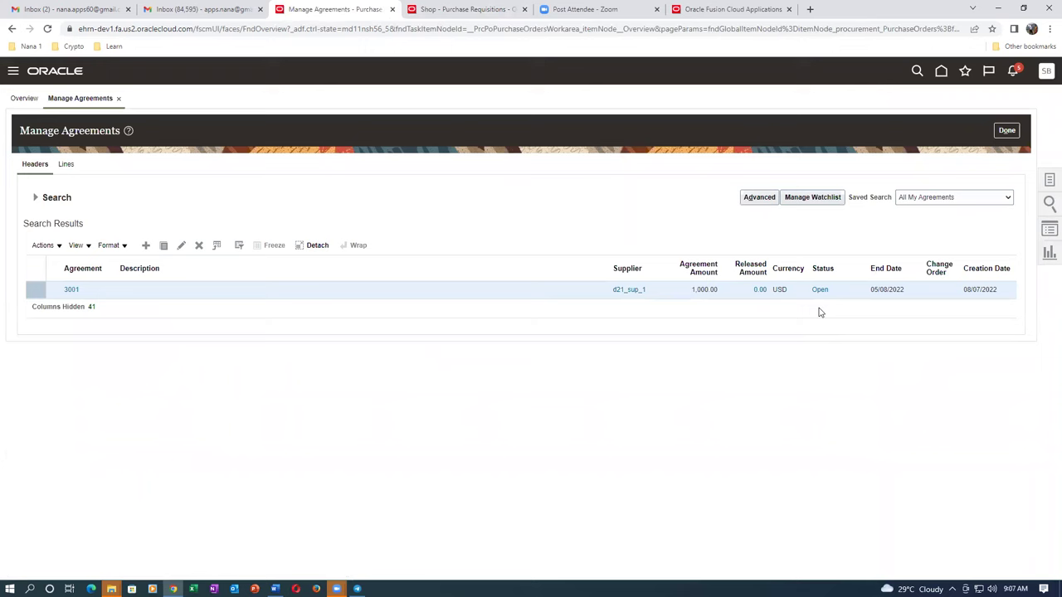
left_click(448, 9)
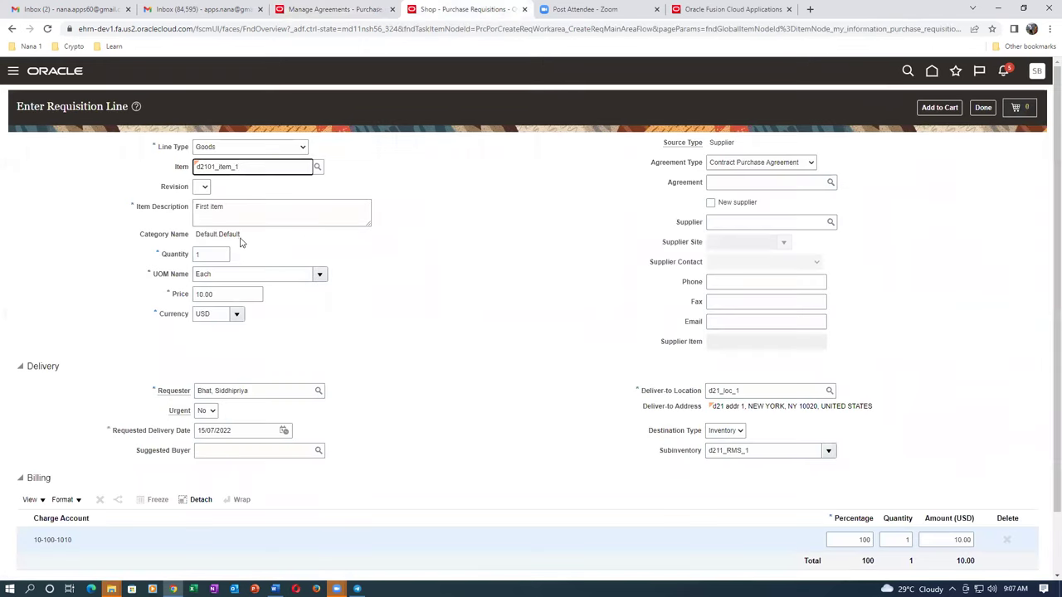
Set the requisition line's agreement type to Blanket Purchase Agreement and try to look up the agreement by its number.
left_click(732, 163)
left_click(734, 175)
left_click(717, 185)
type("30")
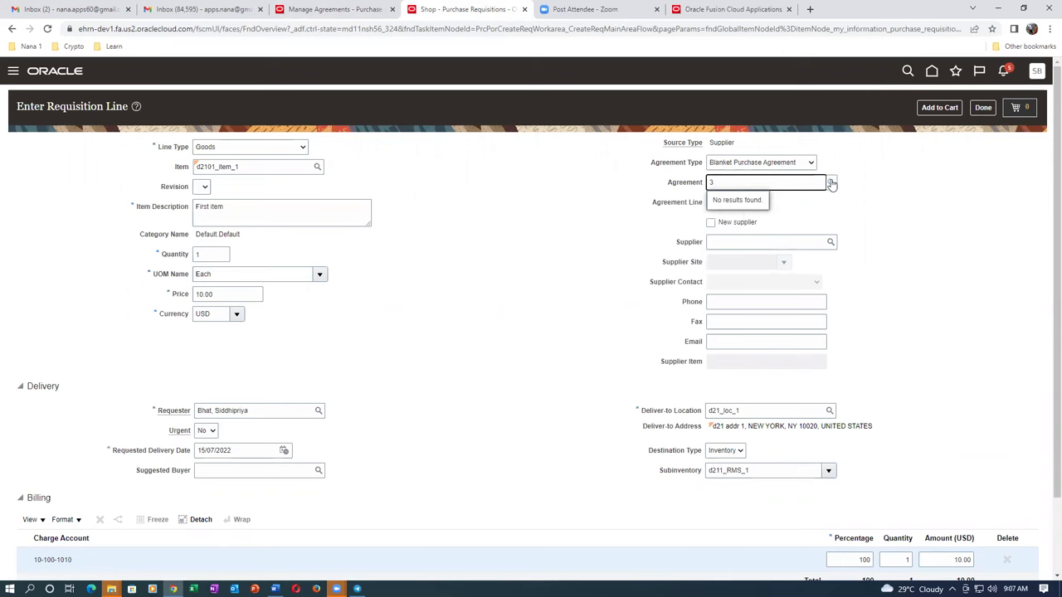
left_click(647, 253)
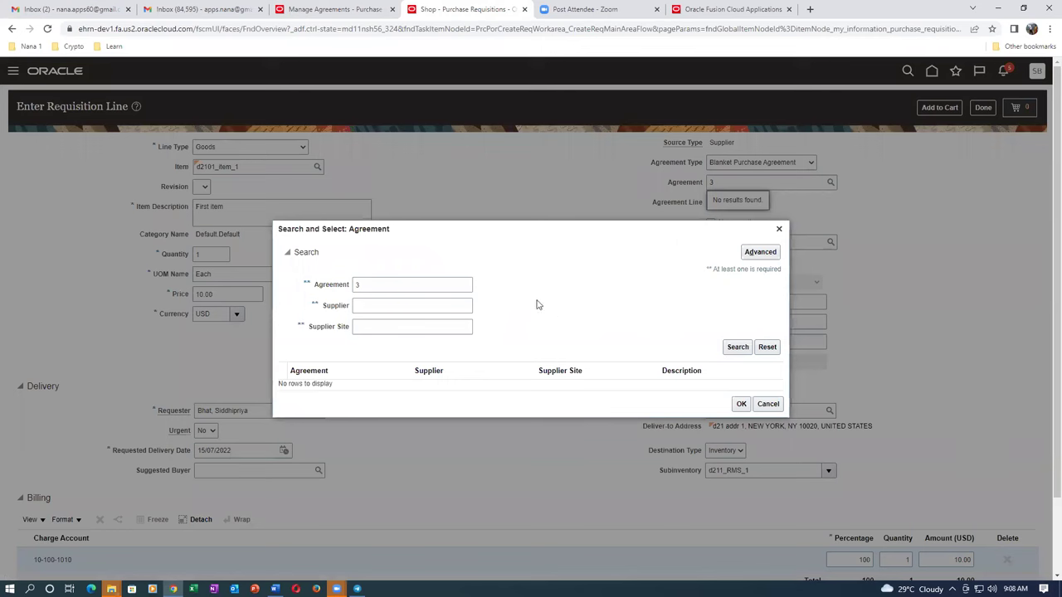
left_click(768, 405)
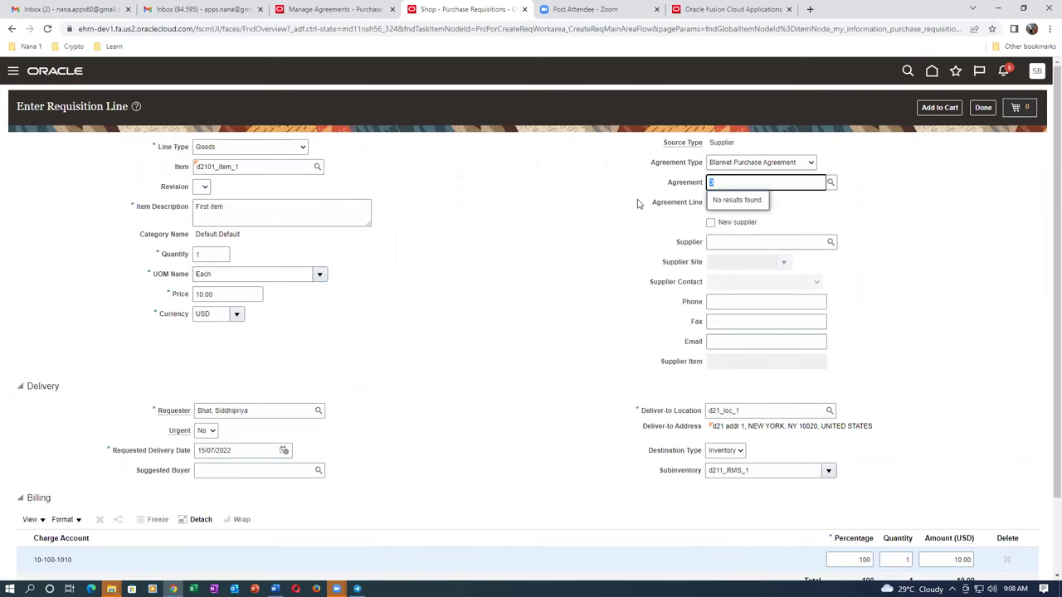
Try an advanced agreement search with agreement, supplier and supplier site set to Is not blank, then leave the requisition line without adding it to the cart.
key("BackSpace")
left_click(402, 213)
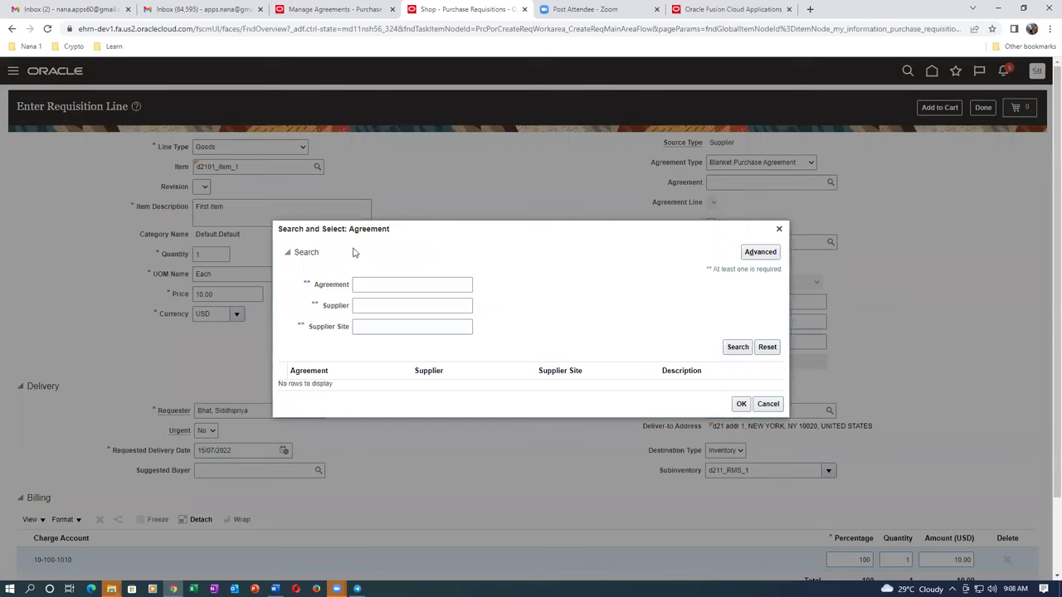
left_click(360, 286)
left_click(382, 400)
left_click(378, 308)
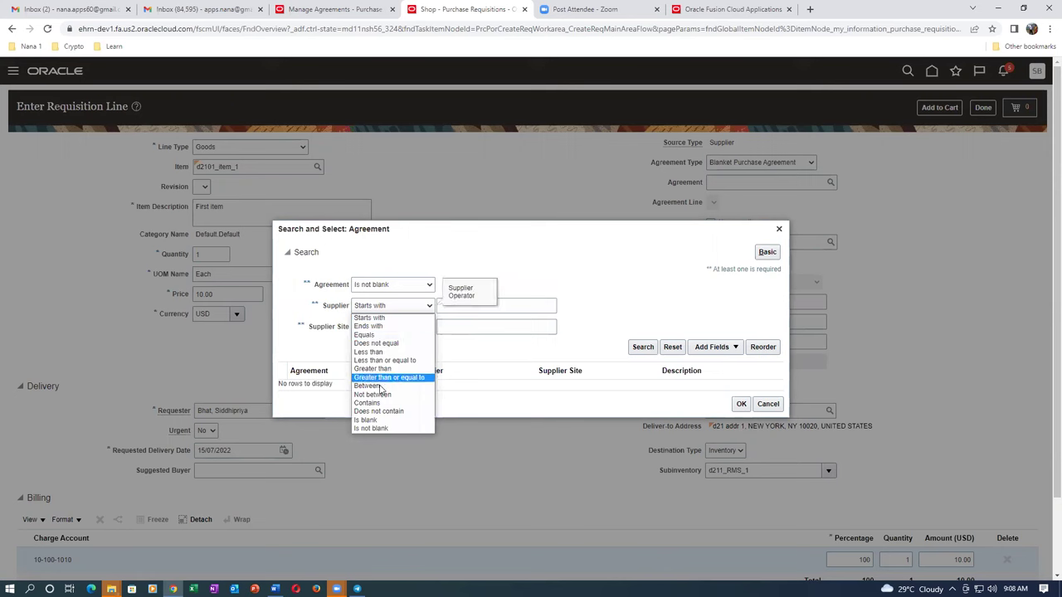
left_click(380, 419)
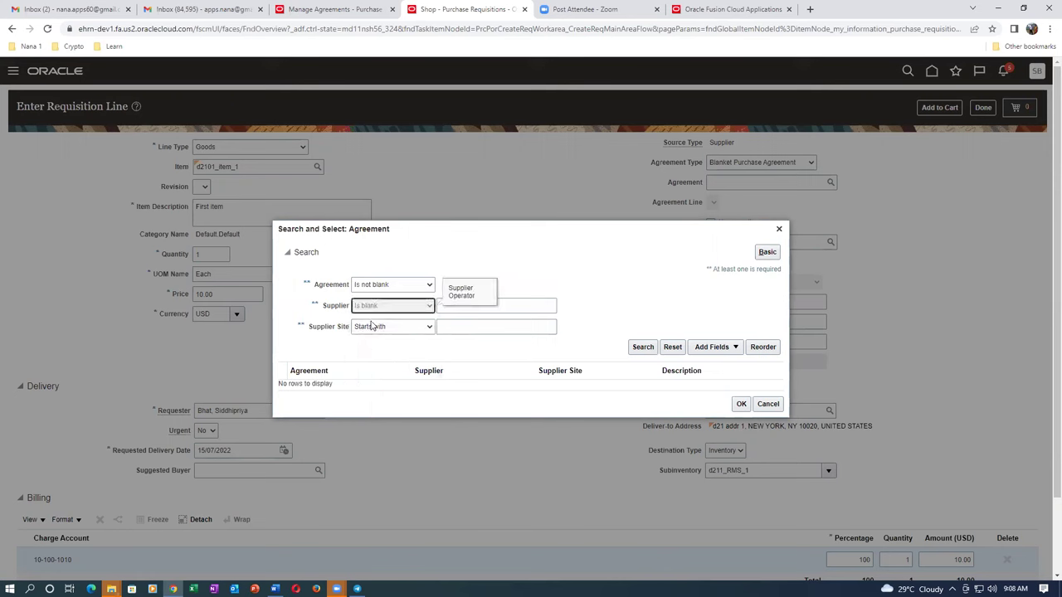
left_click(377, 327)
left_click(390, 448)
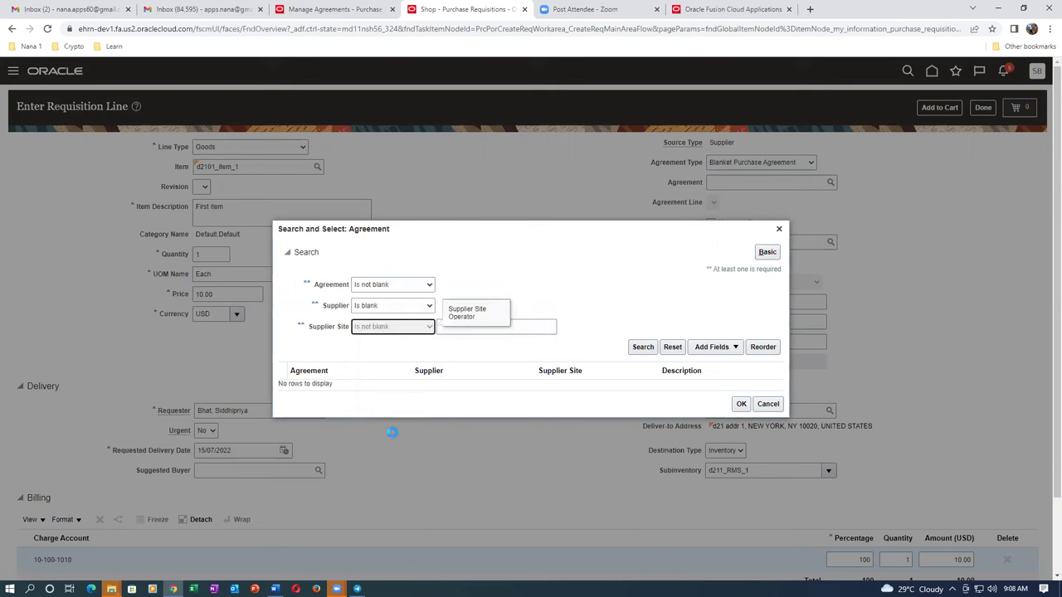
left_click(381, 307)
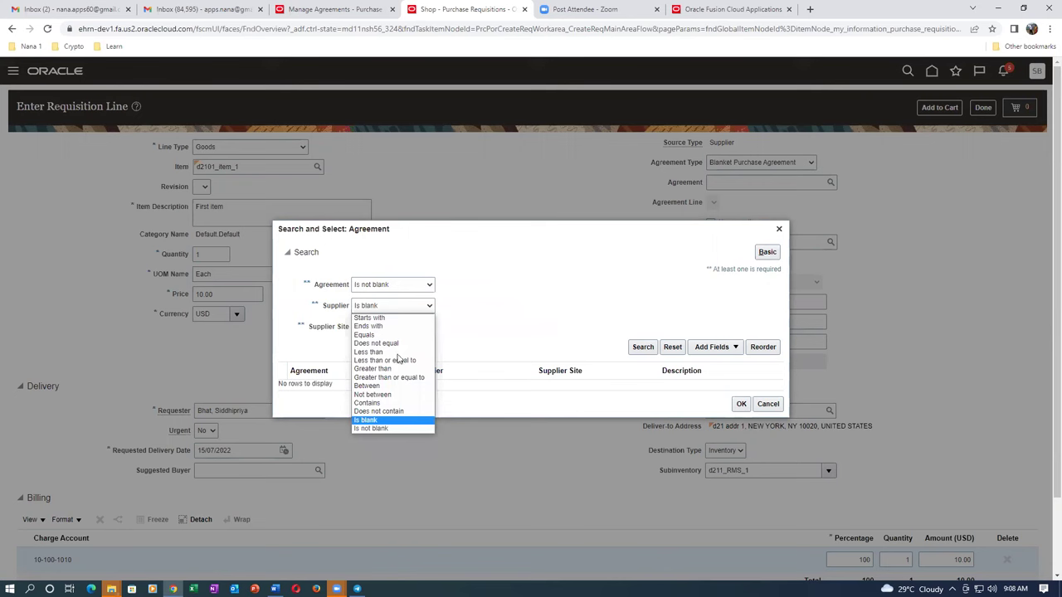
left_click(388, 427)
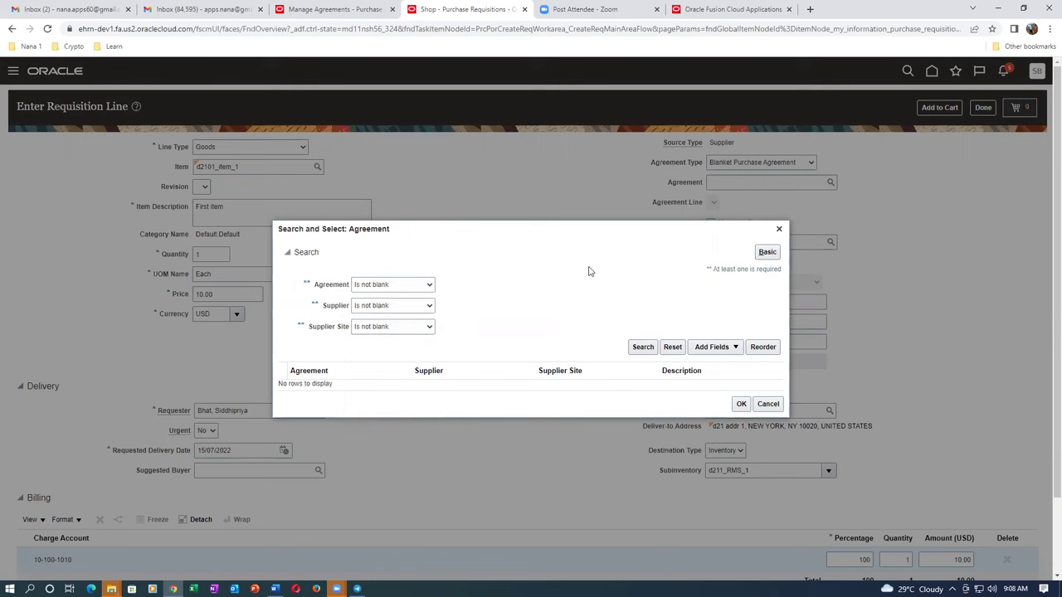
left_click(767, 404)
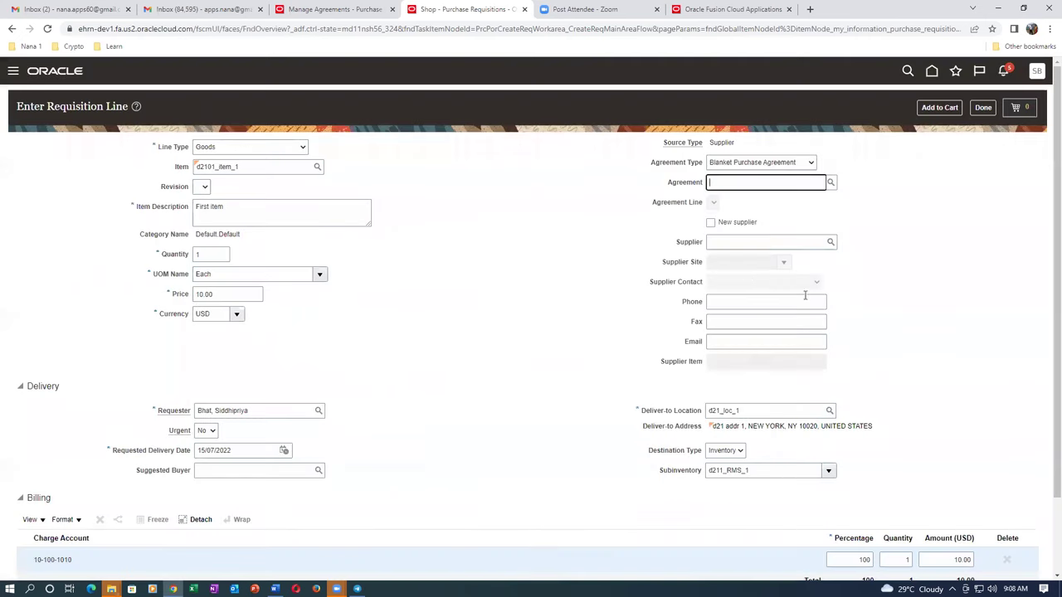
left_click(984, 109)
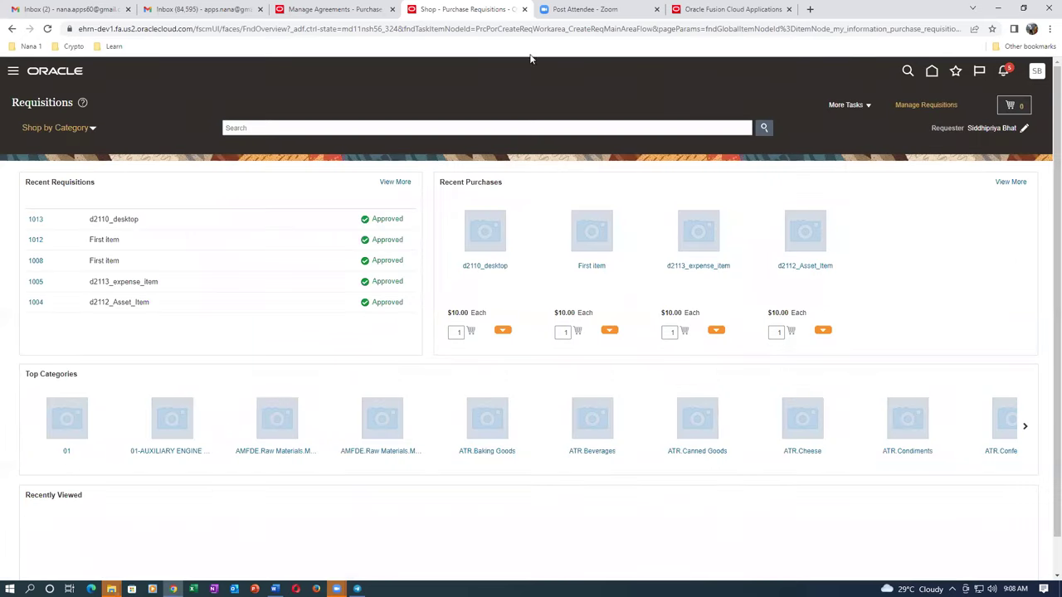
Switch to the browser tab with the Vision environment and open the Purchase Orders work area under Procurement.
left_click(733, 10)
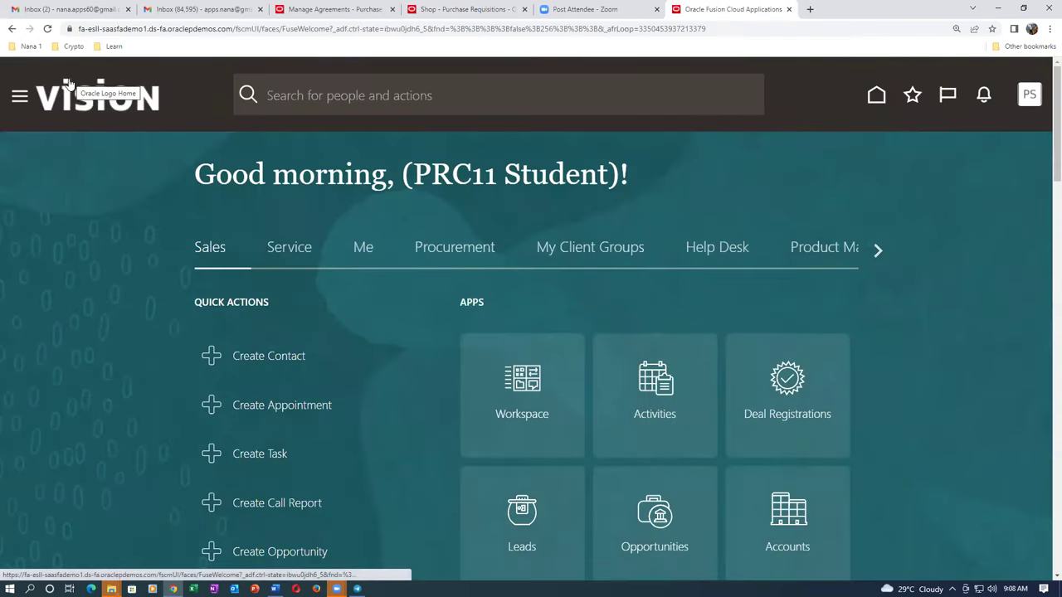
left_click(441, 247)
scroll(796, 315, "down", 1)
scroll(798, 325, "down", 1)
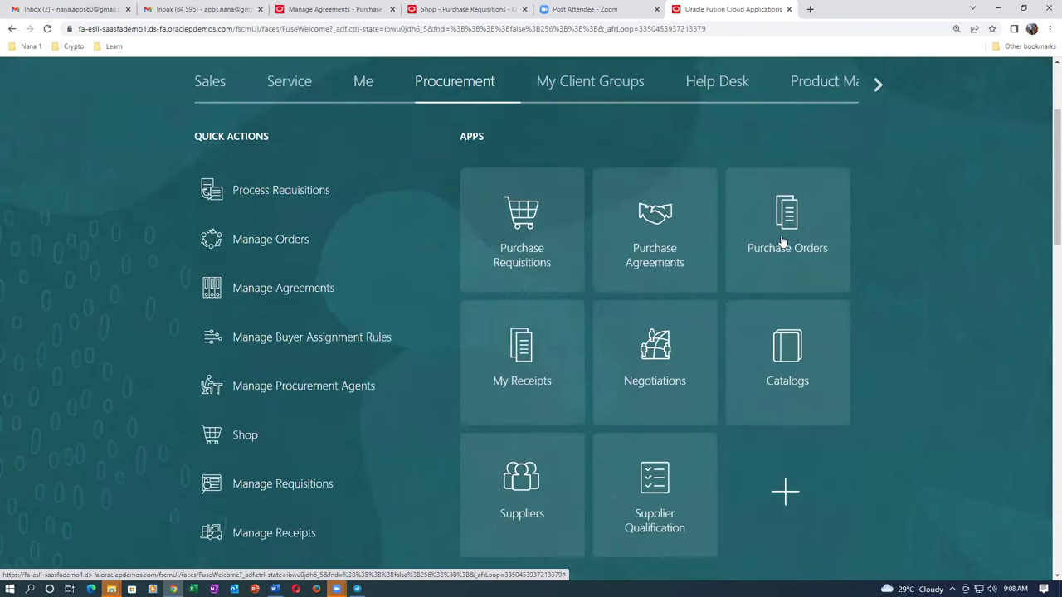
left_click(783, 243)
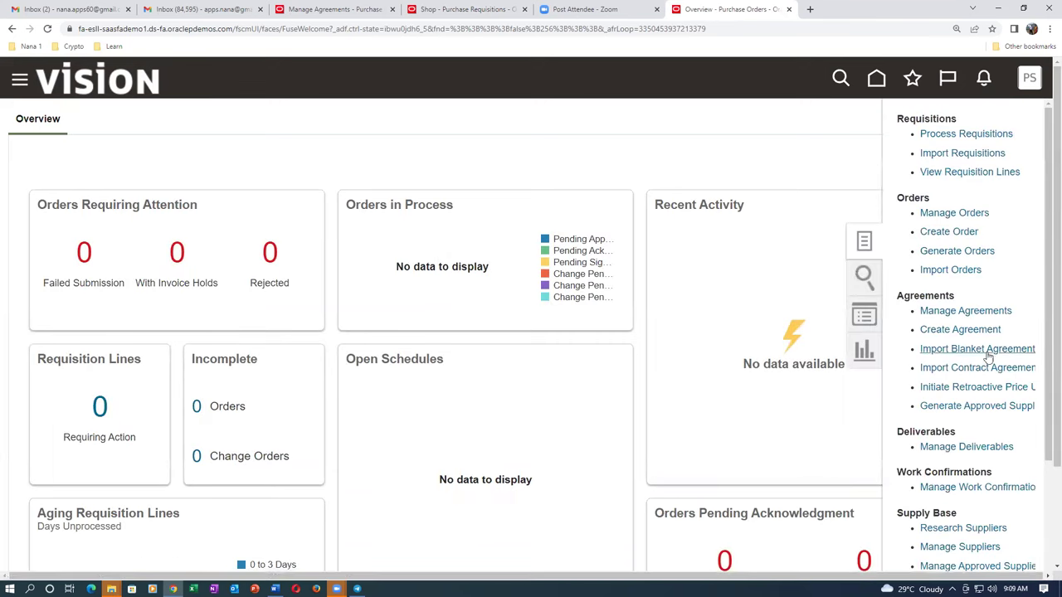
Check the Procurement BU choices for a new Blanket Purchase Agreement, cancel the creation and return to the home page.
left_click(943, 330)
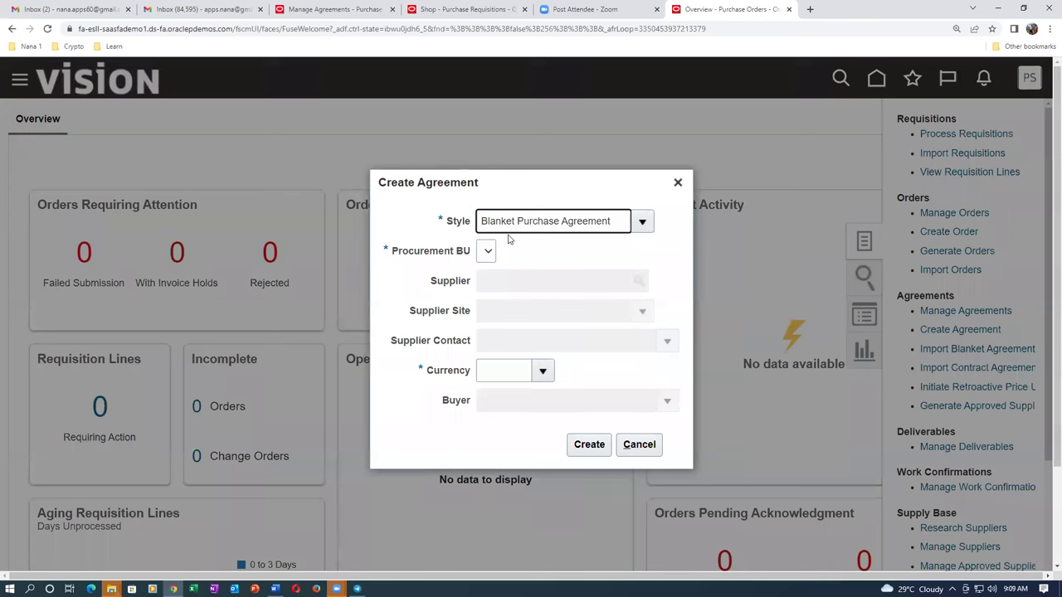
left_click(636, 445)
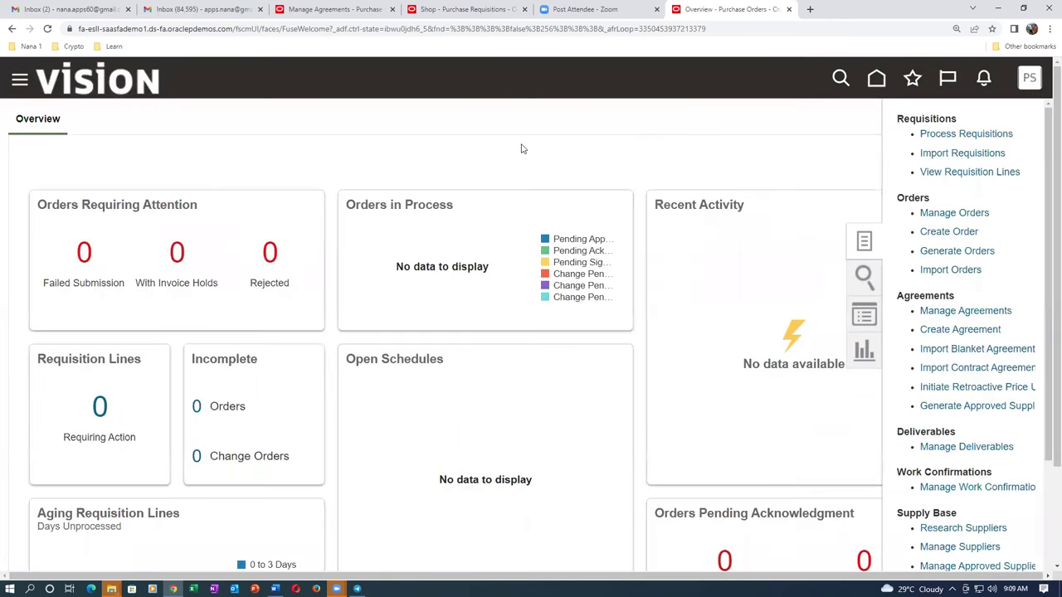
left_click(874, 81)
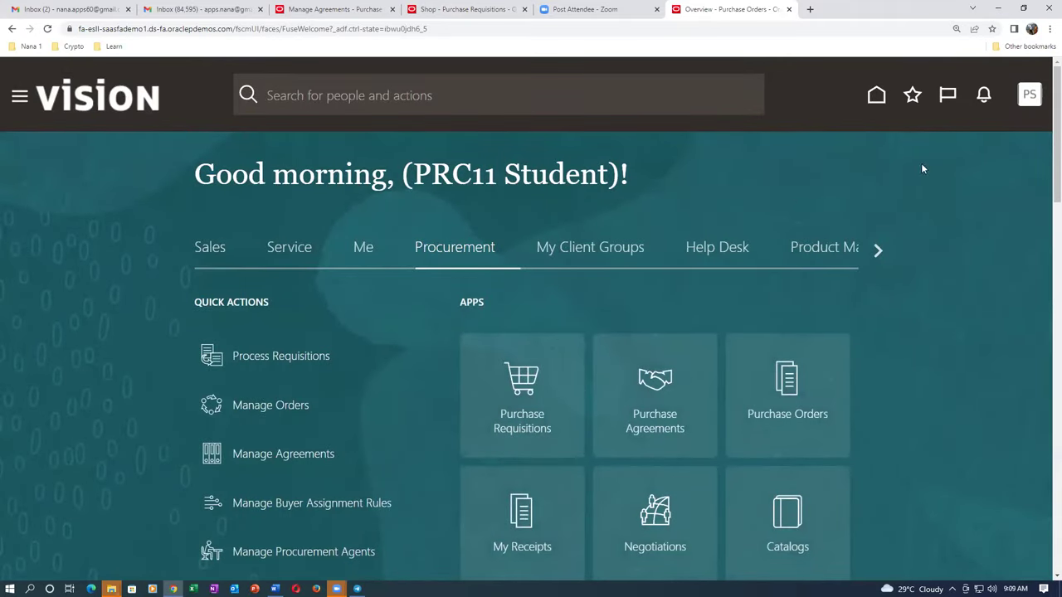
Open the task search page of Setup and Maintenance.
left_click(1027, 96)
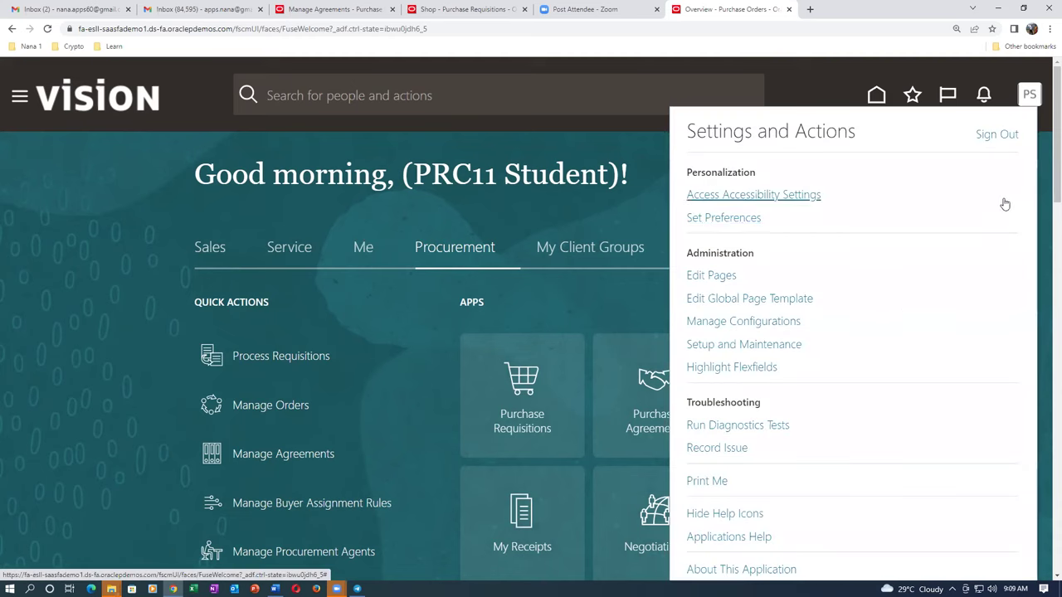
left_click(743, 345)
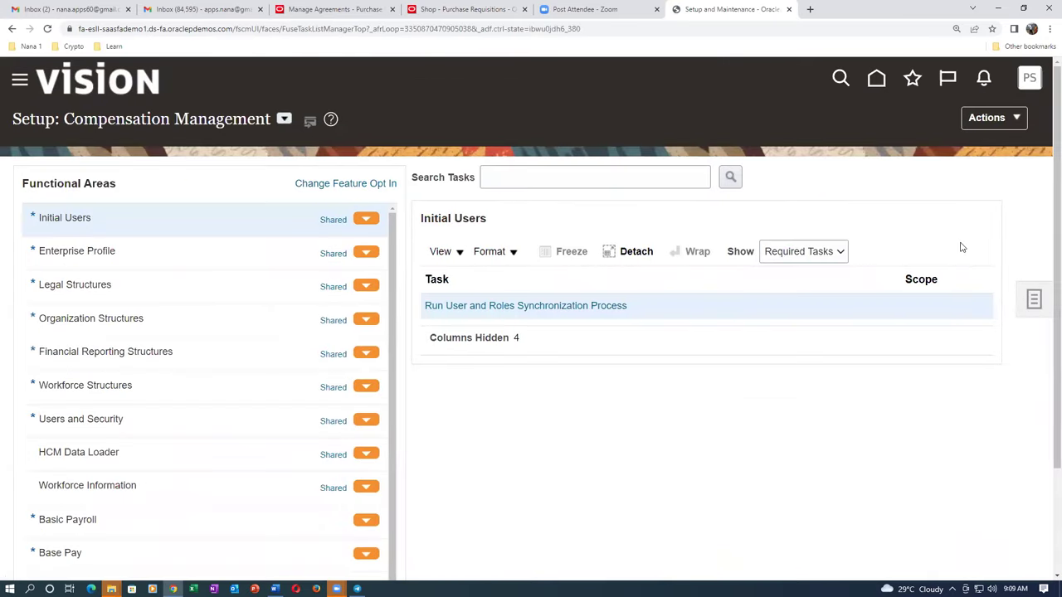
left_click(1033, 299)
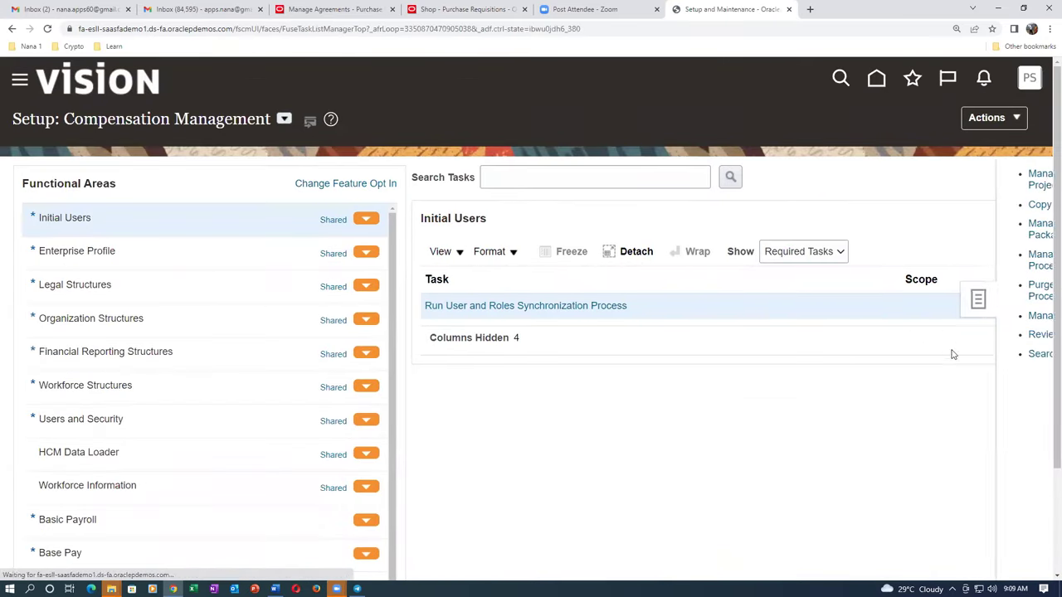
left_click(921, 354)
Search the setup tasks for man%proc%agent% and open the Manage Procurement Agents task.
left_click(285, 180)
type("man%")
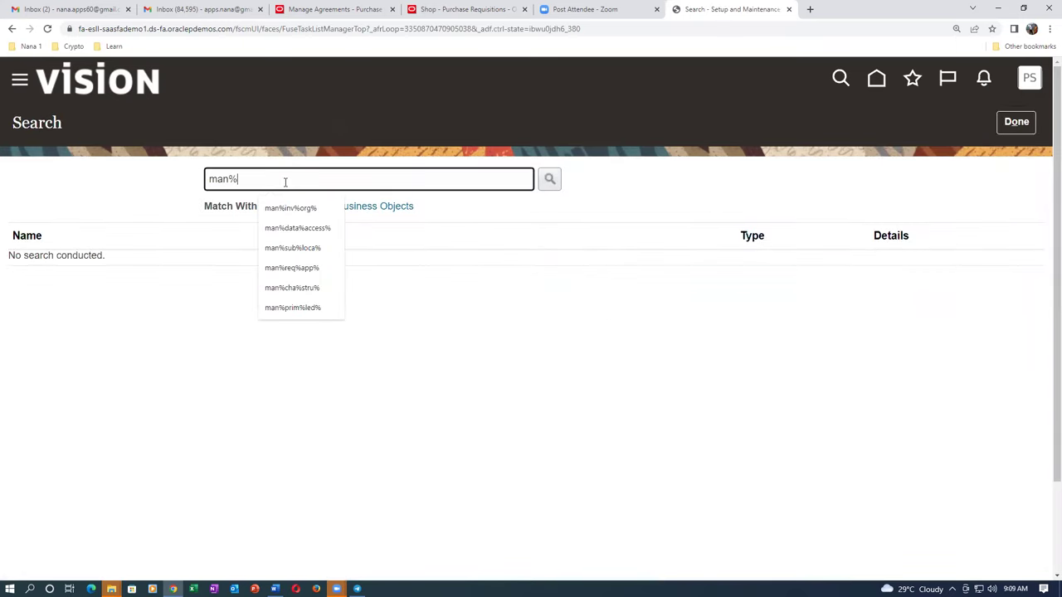
type("proc%agent%")
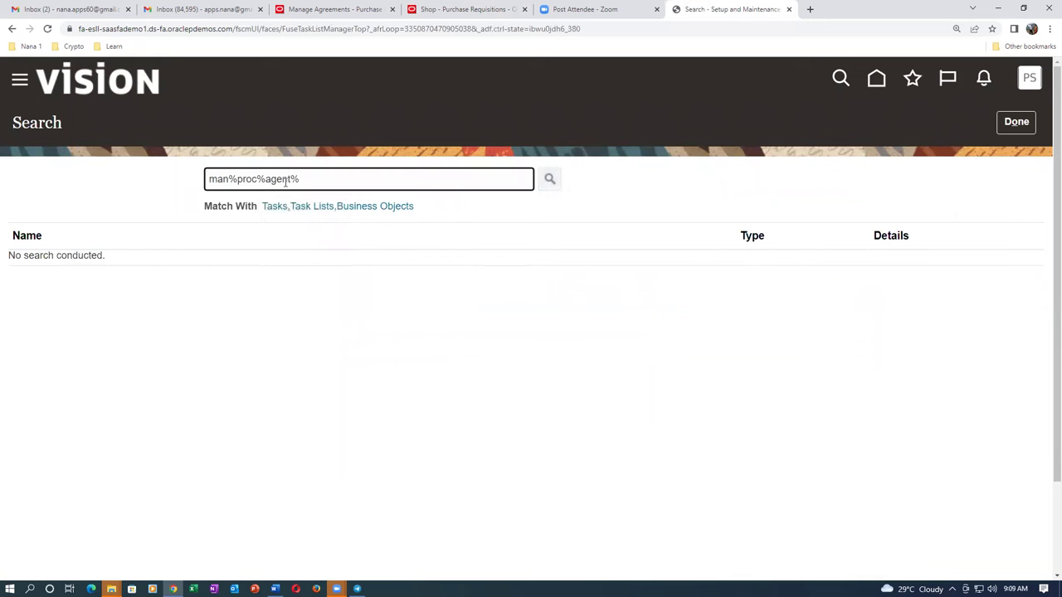
key("Return")
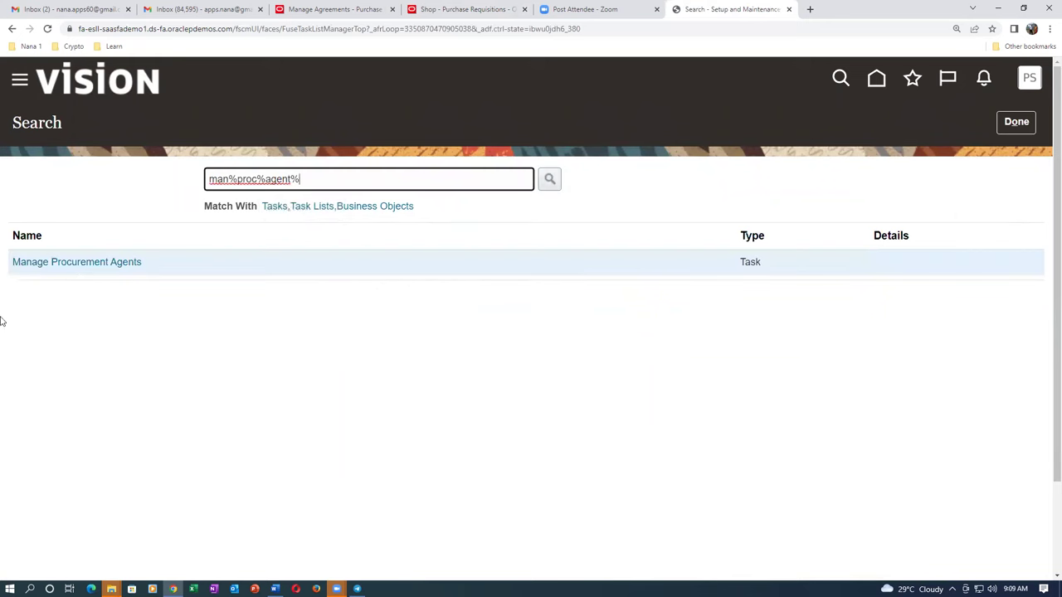
left_click(83, 264)
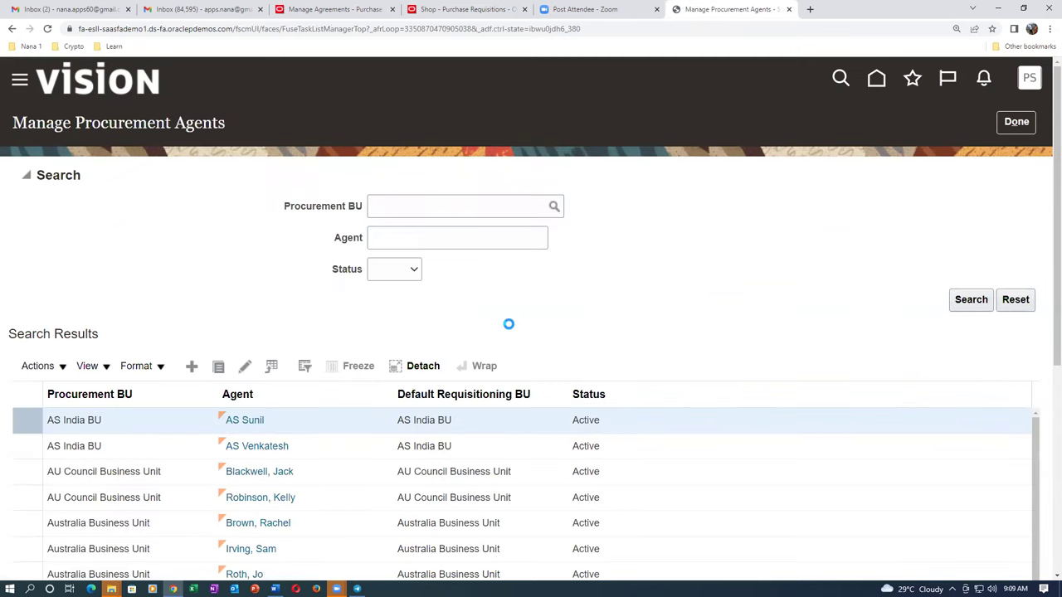
Start a new procurement agent for the PRC11 student account with US1 Business Unit as Procurement BU and Default Requisitioning BU.
left_click(439, 181)
type("US1")
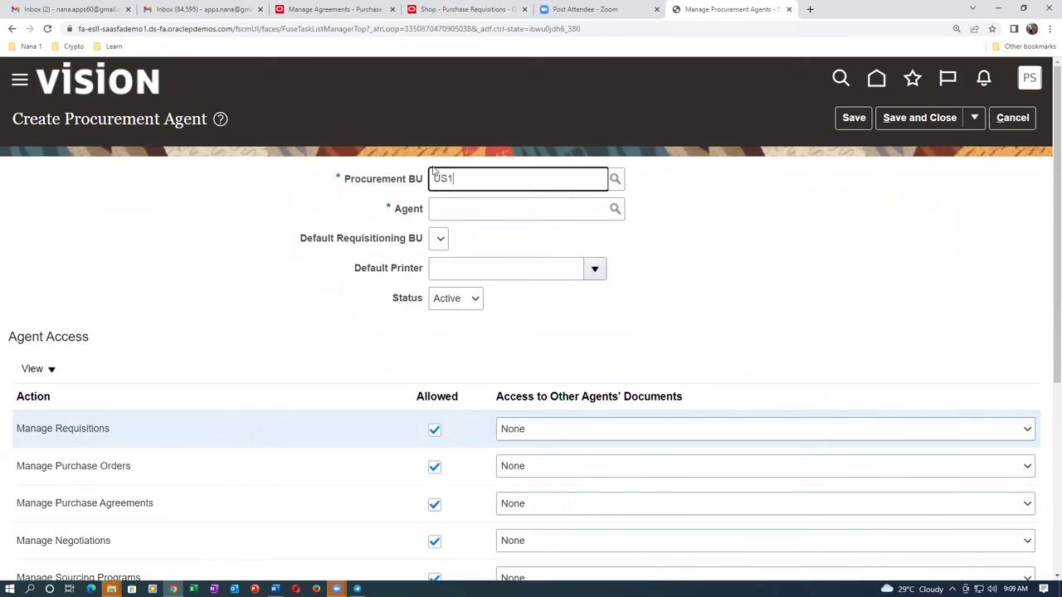
left_click(471, 204)
left_click(457, 211)
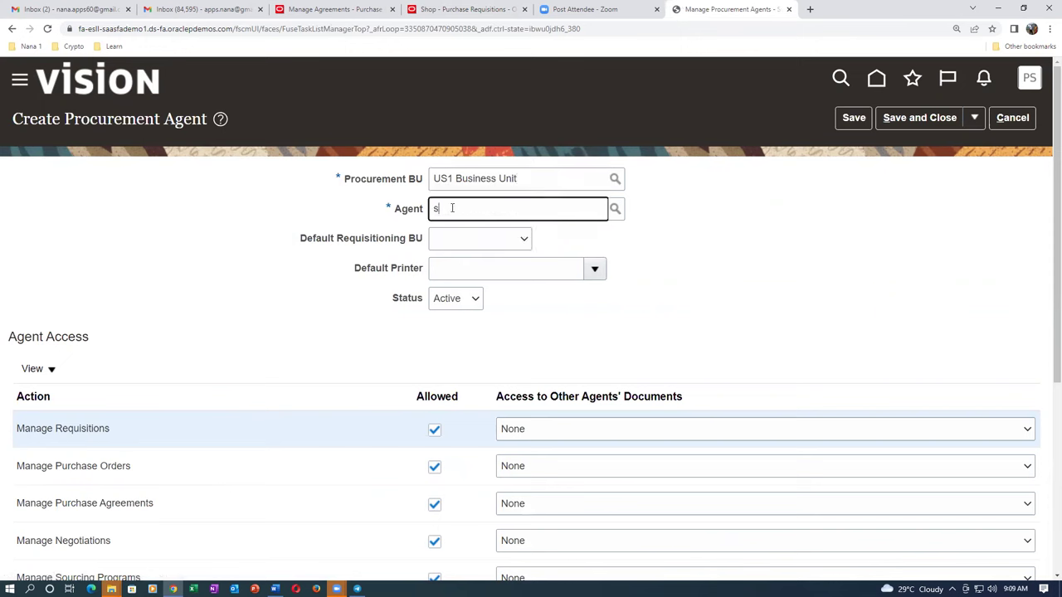
type("student, prc11")
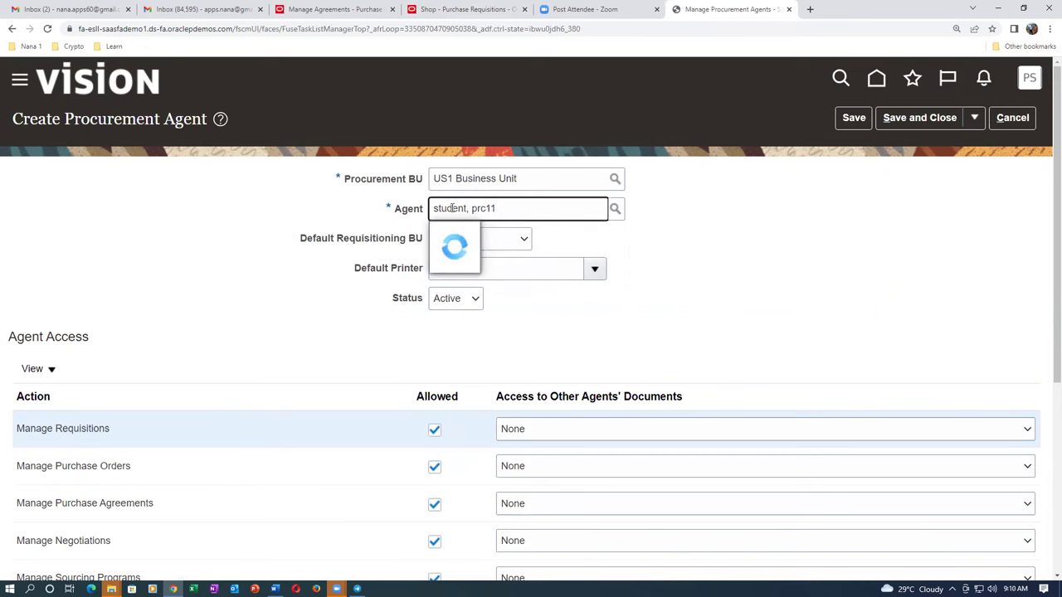
left_click(506, 236)
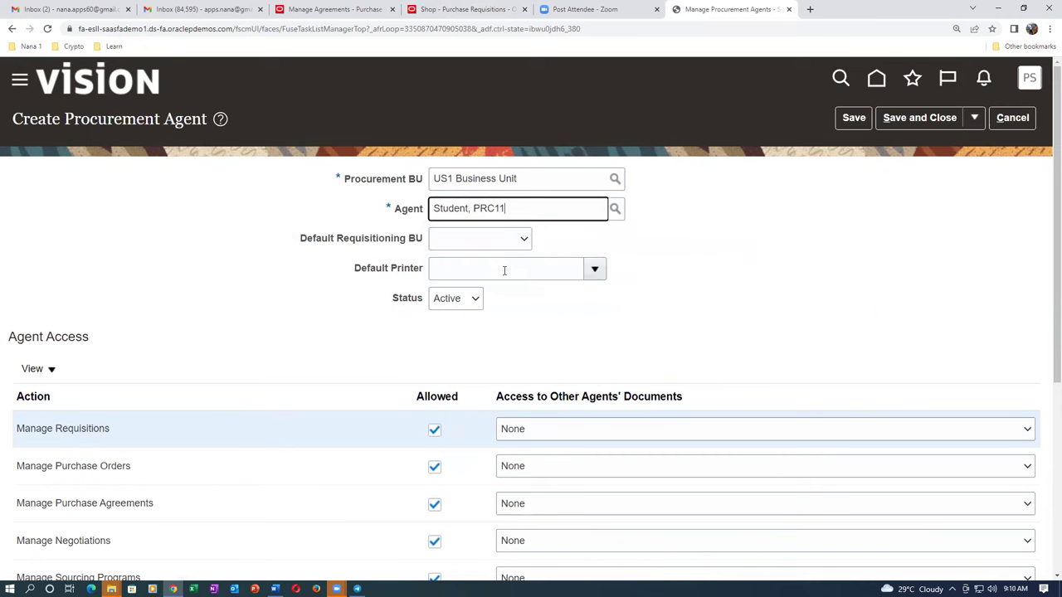
left_click(481, 242)
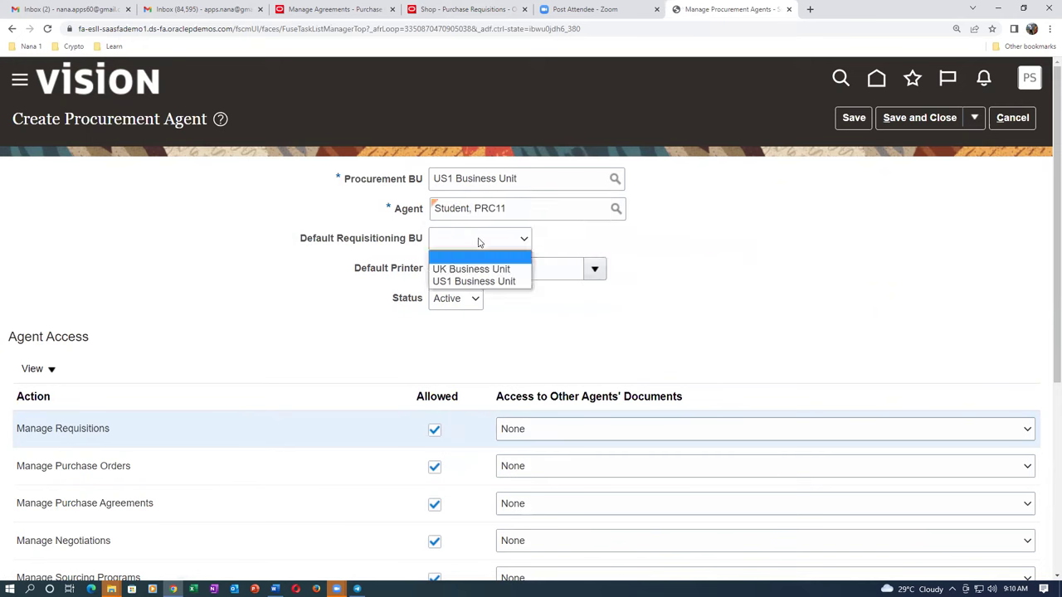
left_click(481, 281)
Give the agent Full access to other agents' documents for Manage Requisitions, Manage Purchase Orders and Manage Purchase Agreements.
scroll(532, 315, "down", 3)
left_click(534, 209)
left_click(520, 251)
left_click(521, 251)
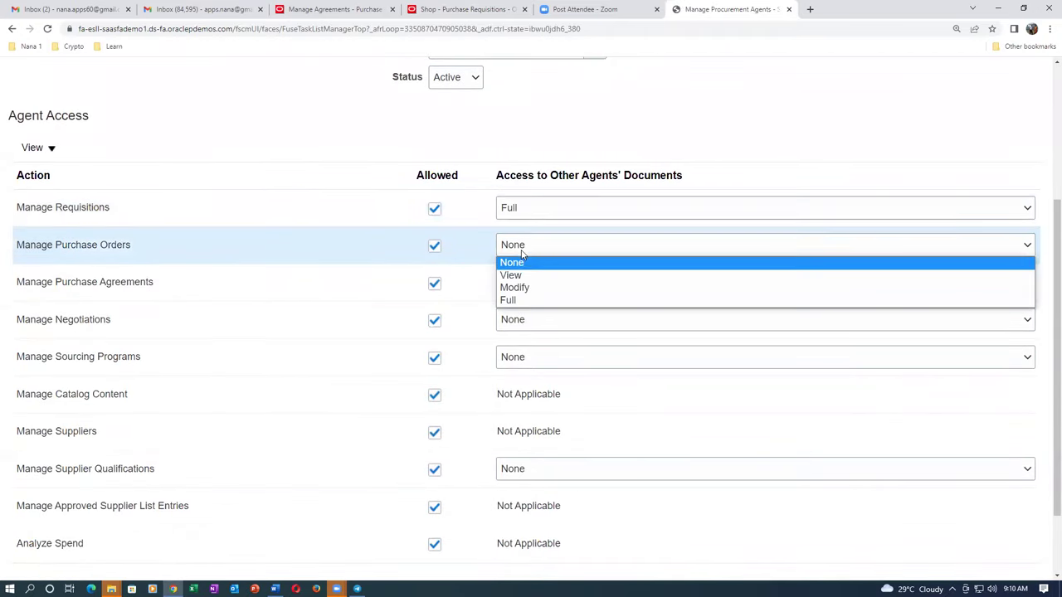
left_click(523, 301)
left_click(522, 286)
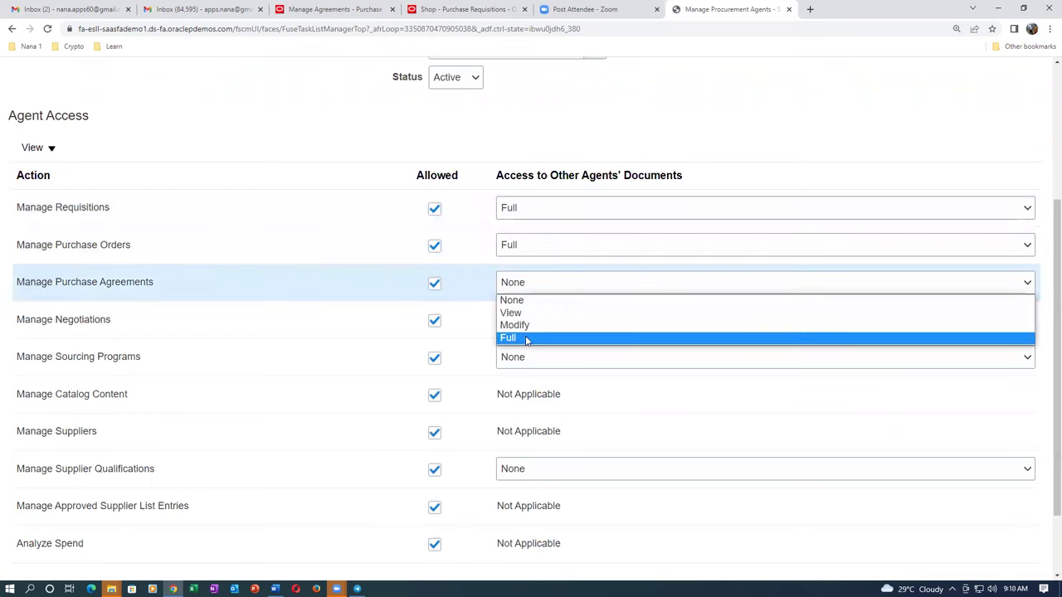
left_click(526, 339)
Give the agent Full access to other agents' documents for Manage Negotiations, Manage Sourcing Programs and Manage Supplier Qualifications.
left_click(536, 323)
left_click(531, 363)
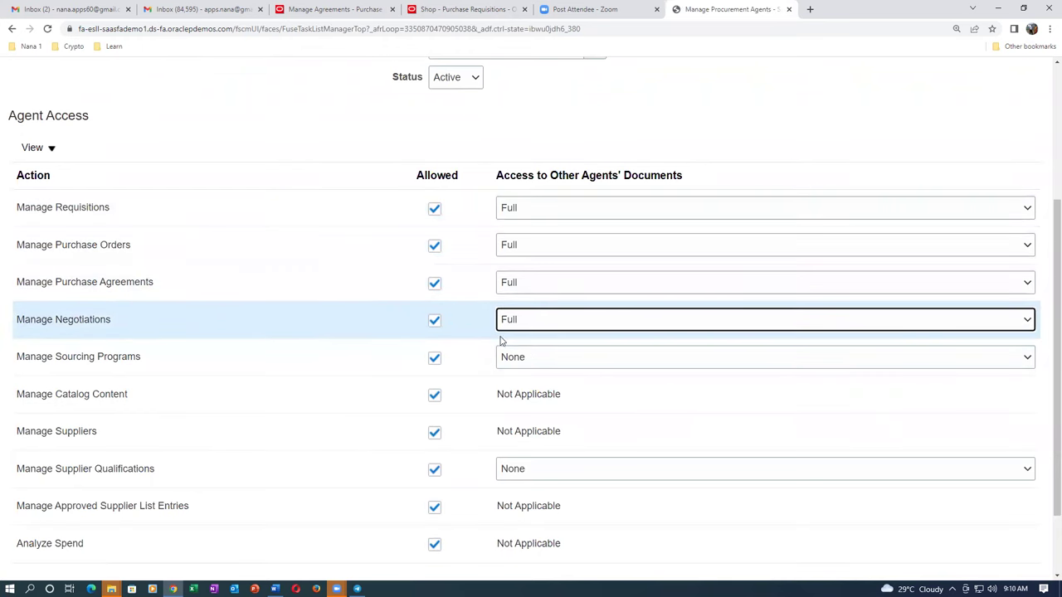
left_click(538, 357)
left_click(527, 403)
left_click(539, 469)
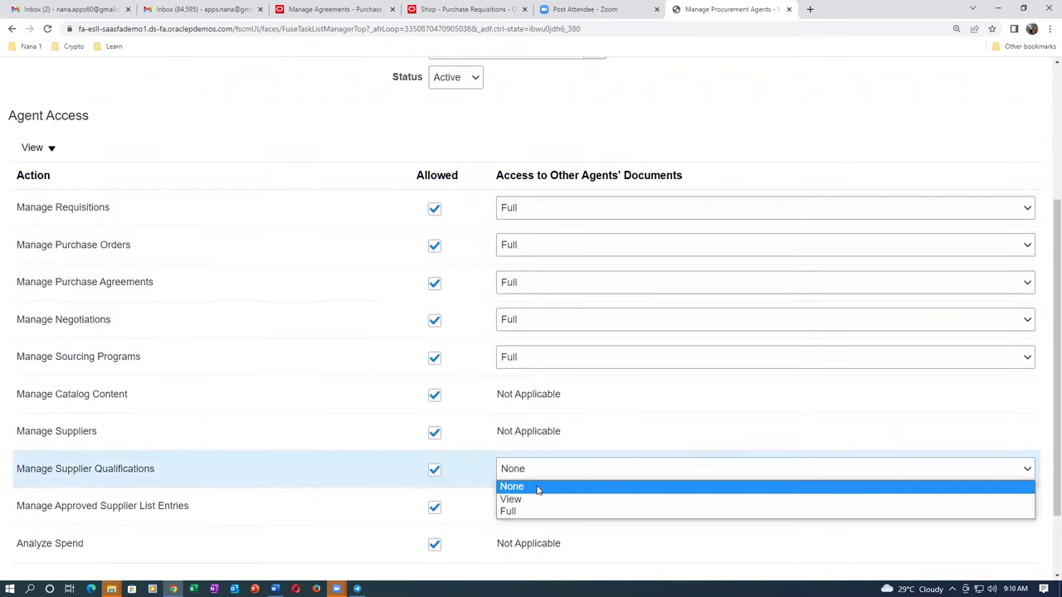
left_click(526, 510)
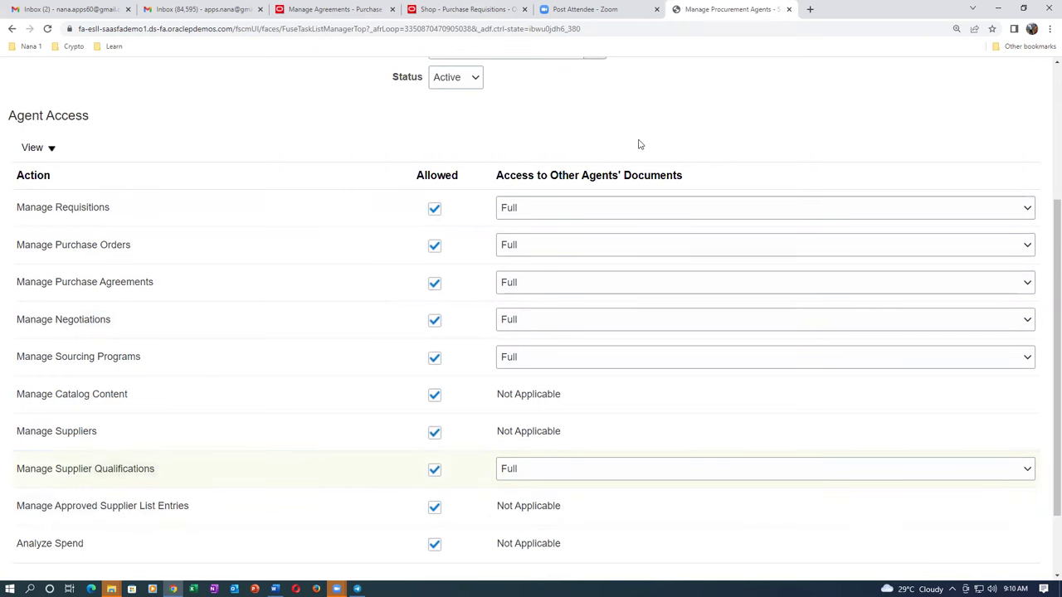
scroll(638, 145, "up", 2)
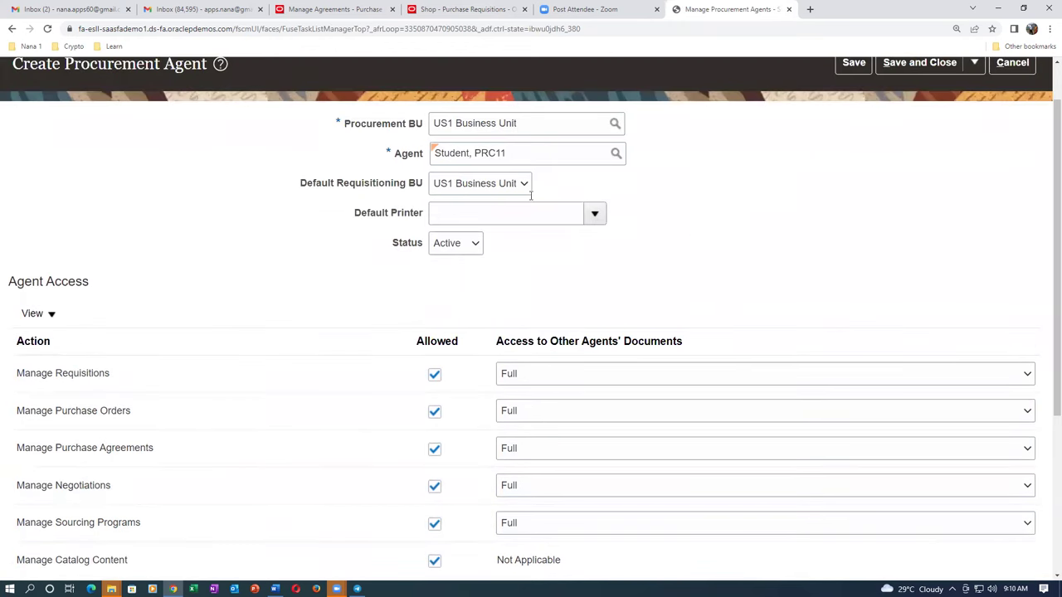
Save and close the new procurement agent, and finish the Manage Procurement Agents task.
left_click(912, 63)
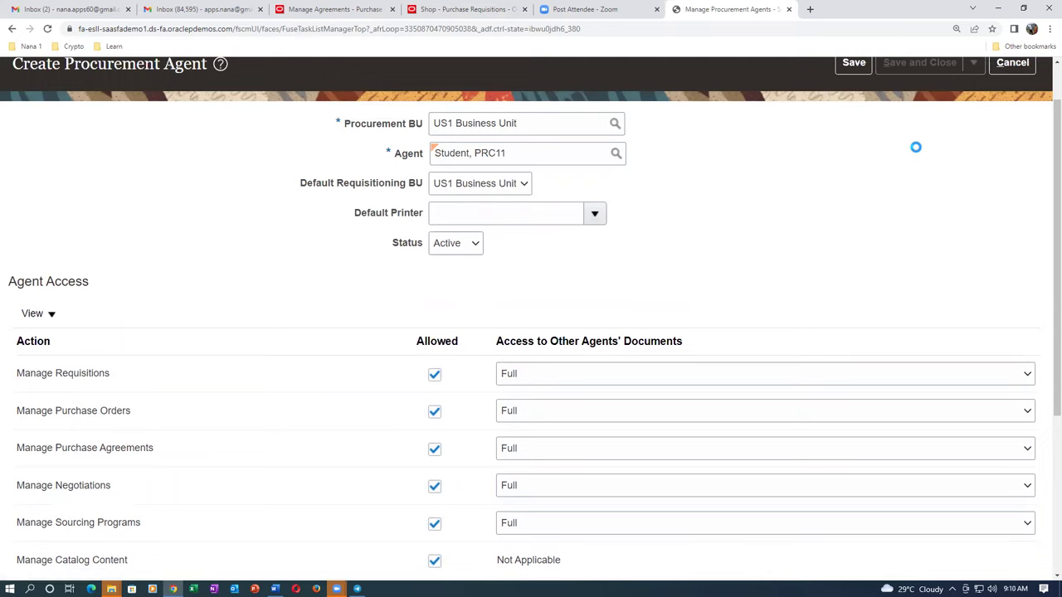
left_click(570, 220)
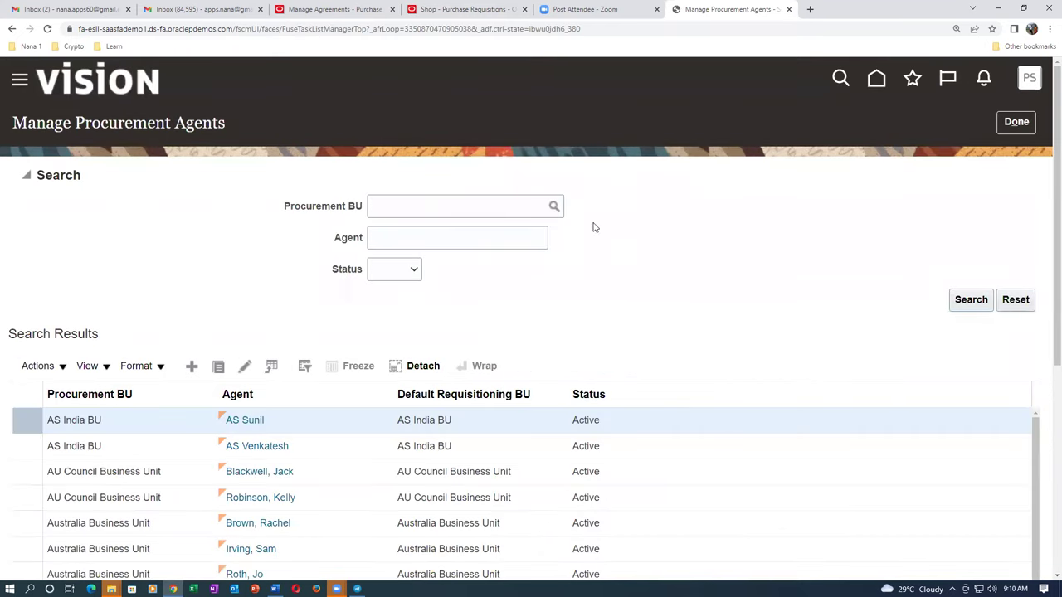
left_click(1015, 122)
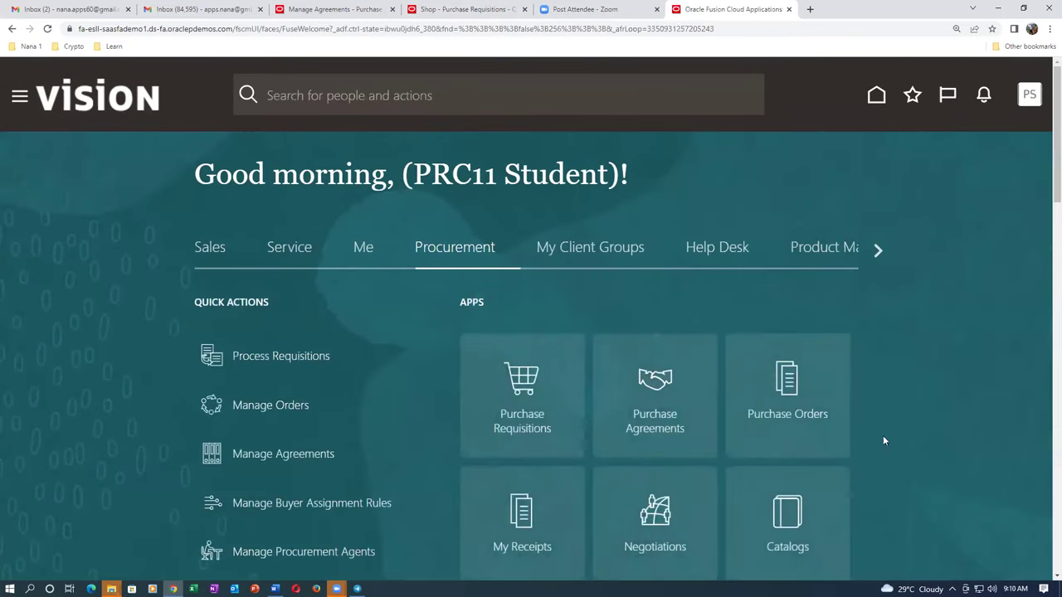
In Purchase Orders, create a Blanket Purchase Agreement for US1 Business Unit with ABC Consulting as supplier.
left_click(801, 429)
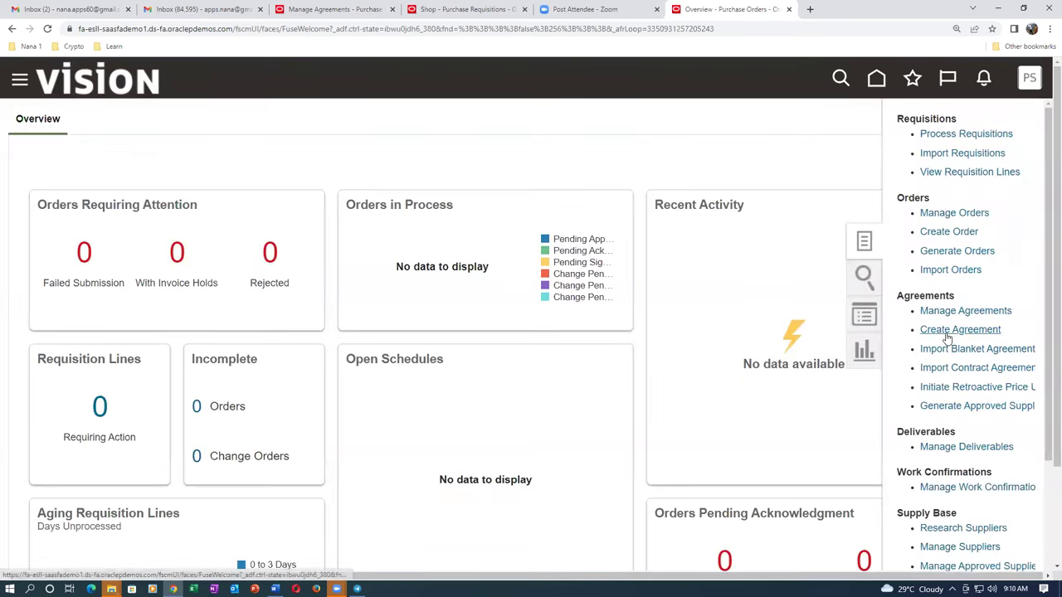
left_click(921, 309)
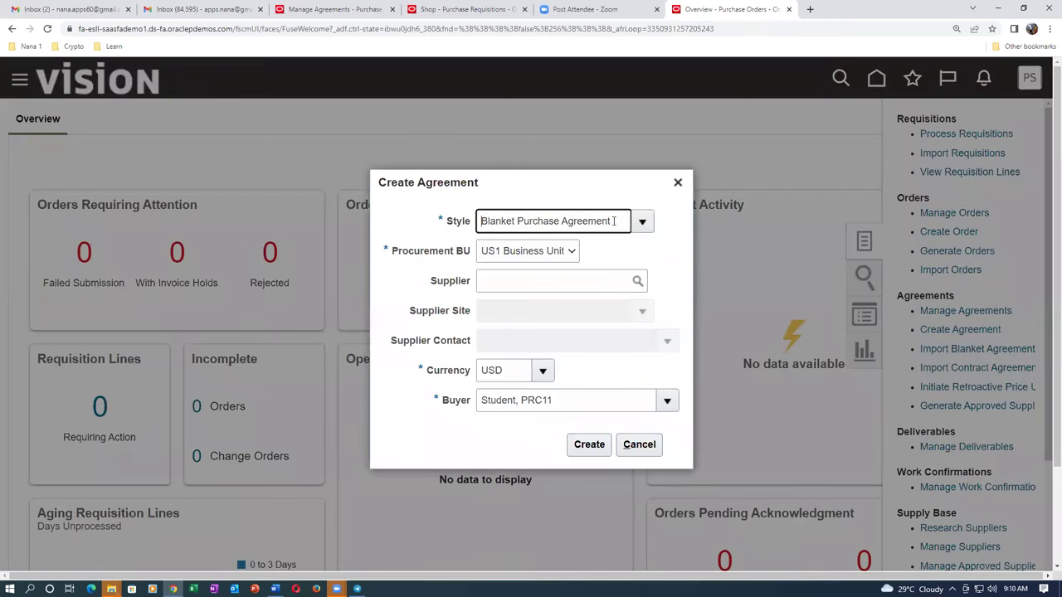
left_click(511, 282)
type("ABC")
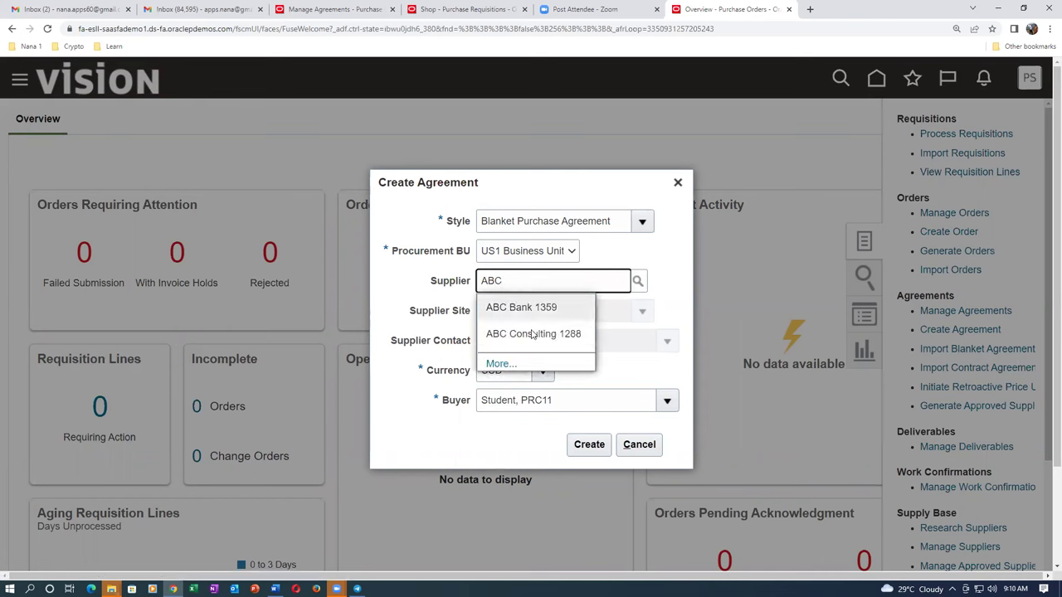
left_click(546, 337)
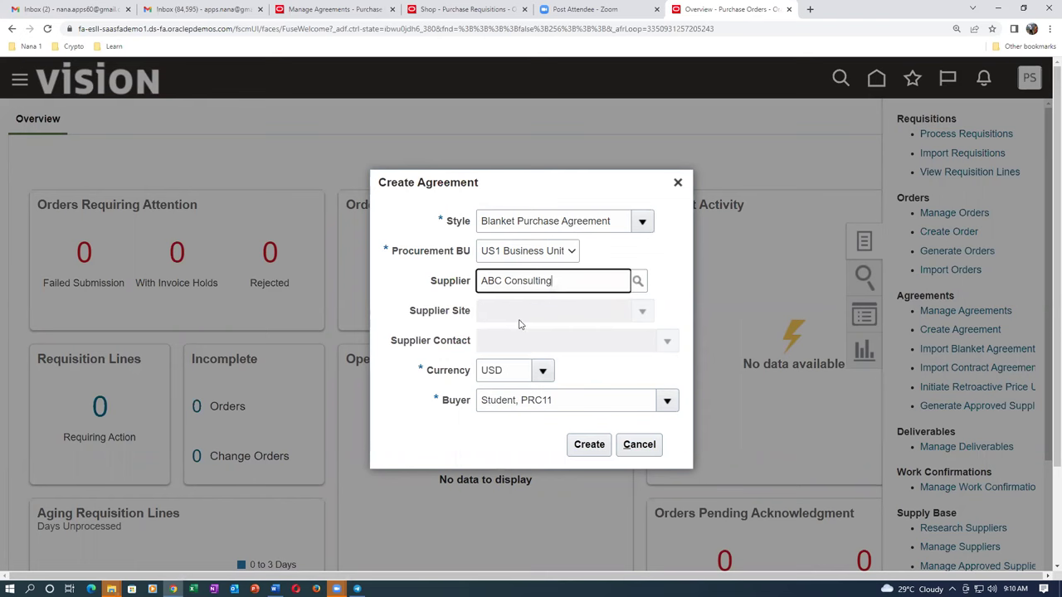
left_click(591, 449)
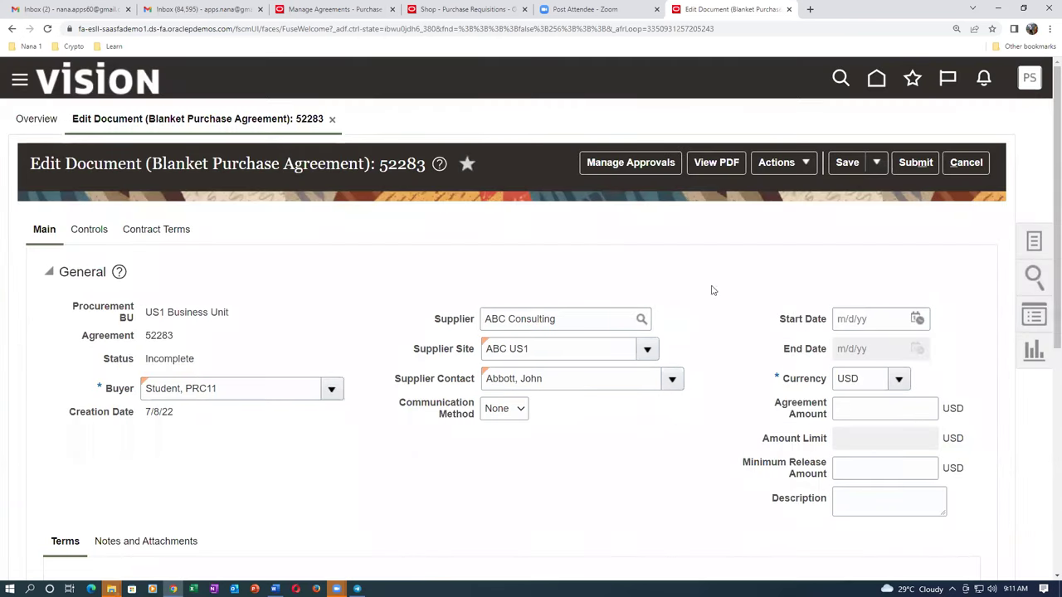
Set the agreement's Start Date to 7/8/22 and End Date to 8/5/22.
left_click(863, 319)
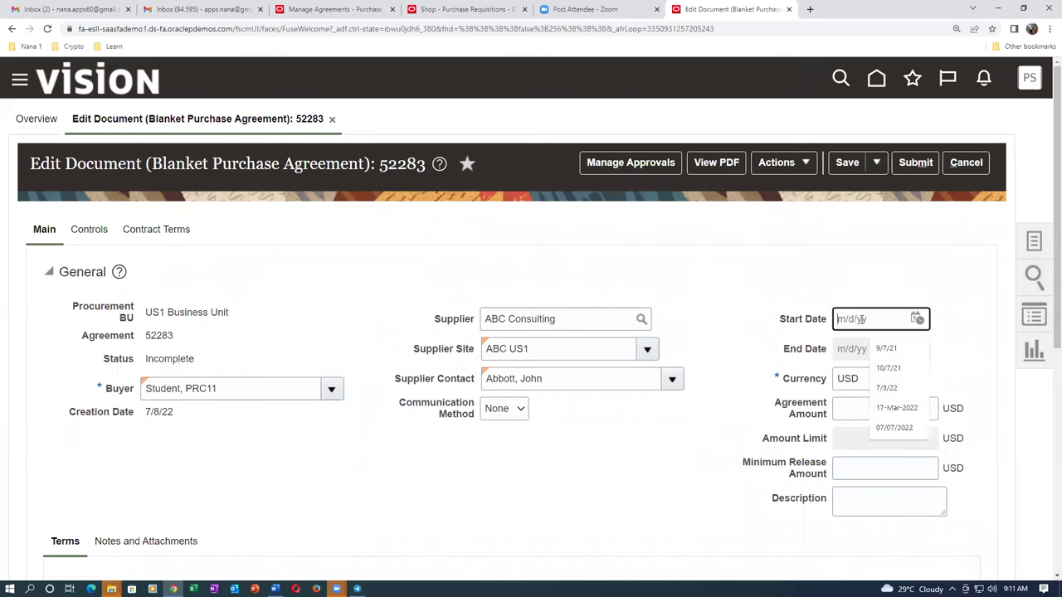
left_click(916, 319)
left_click(861, 420)
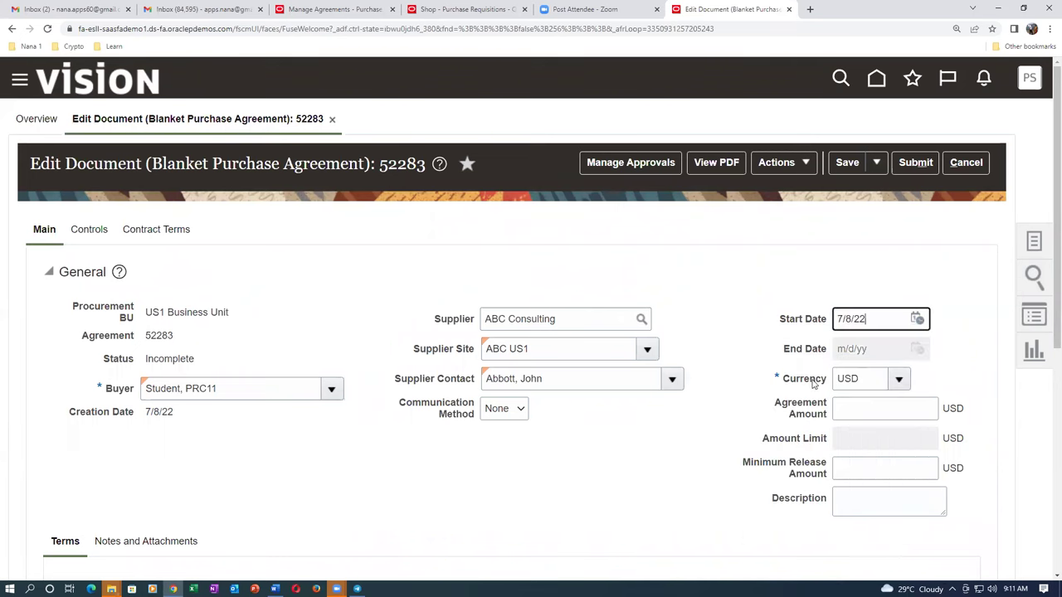
left_click(850, 349)
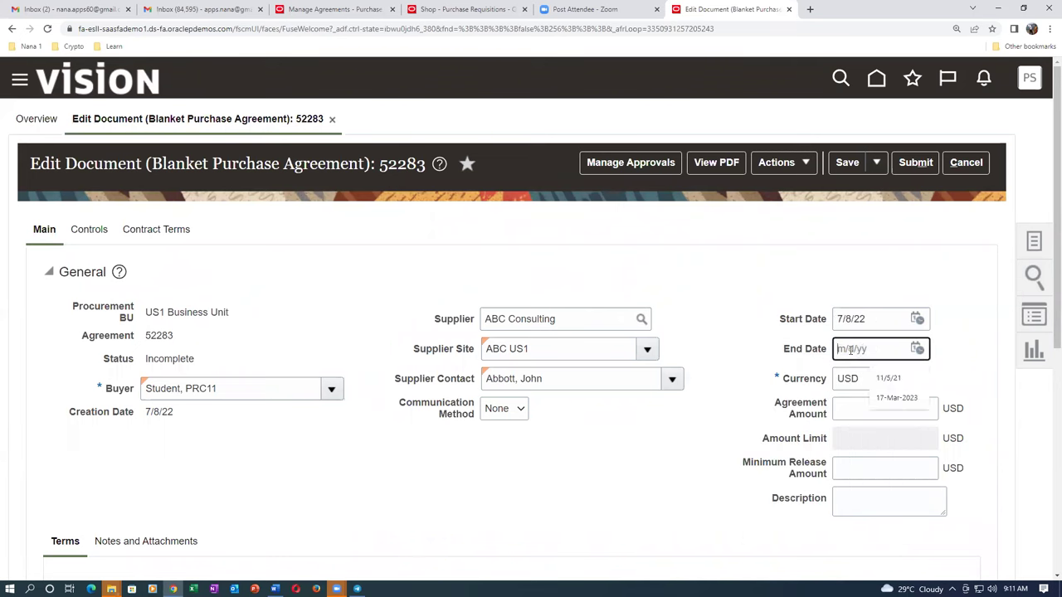
left_click(917, 349)
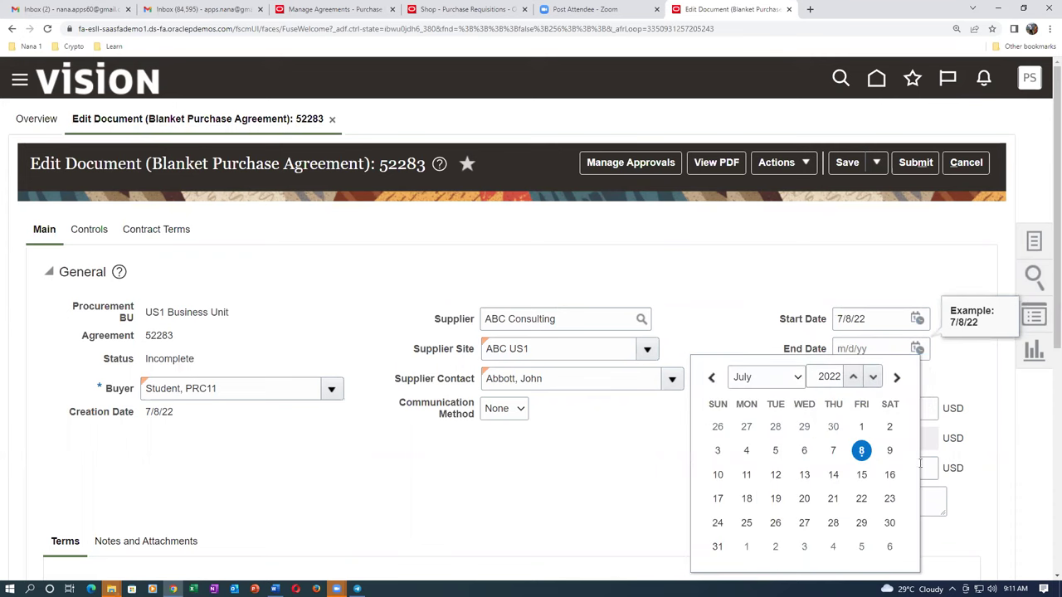
left_click(861, 547)
Set the Agreement Amount to 1,000 USD in the agreement's general details.
scroll(749, 360, "down", 3)
left_click(889, 296)
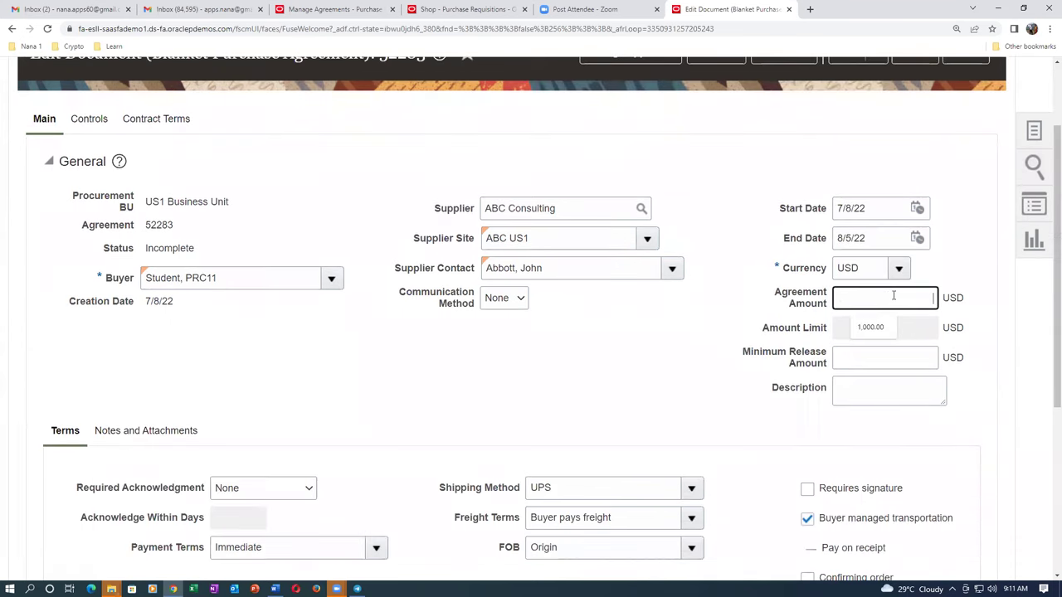
type("1000")
key("Tab")
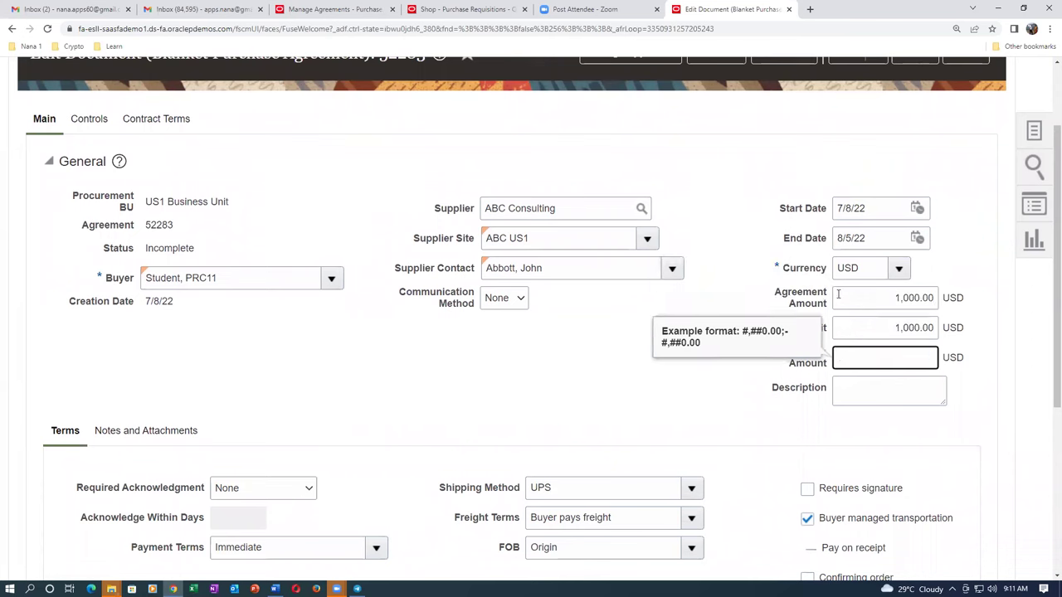
left_click(707, 296)
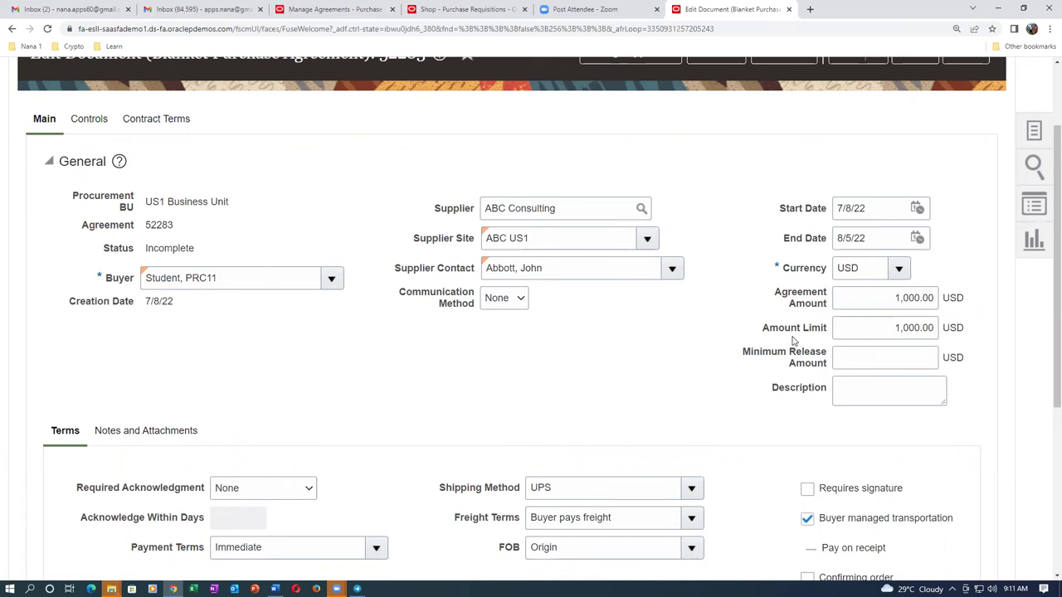
left_click(886, 327)
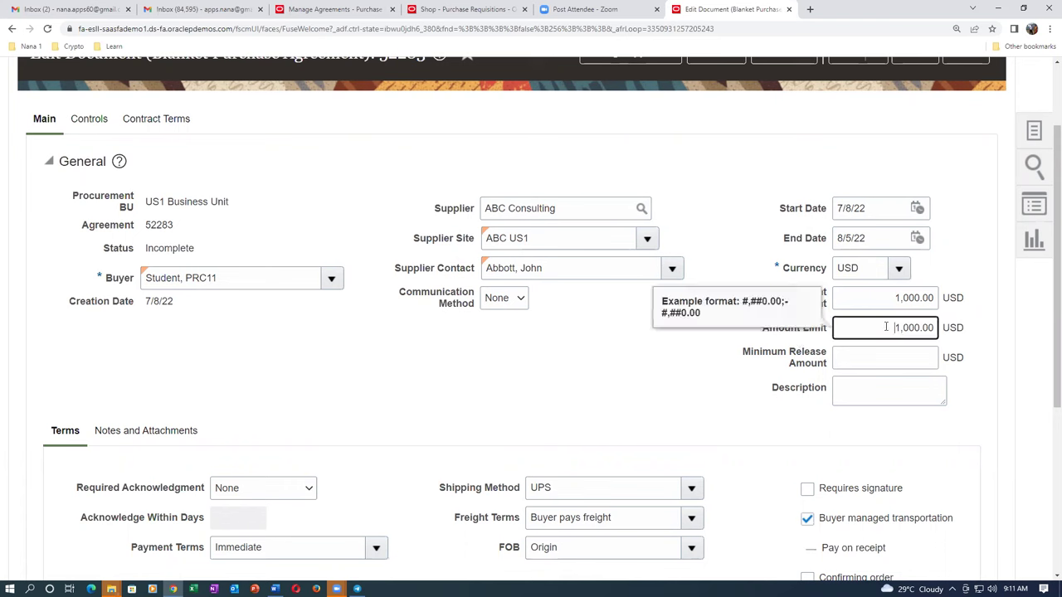
left_click(987, 337)
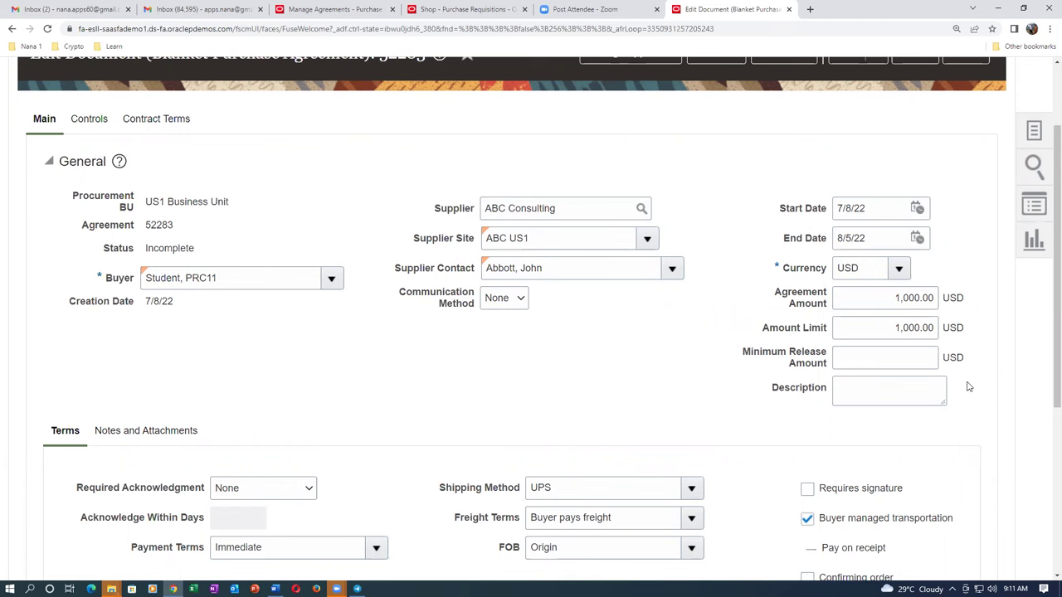
left_click_drag(889, 298, 930, 330)
Set the Minimum Release Amount to 50 USD and enter the agreement description "First BPA".
left_click(899, 355)
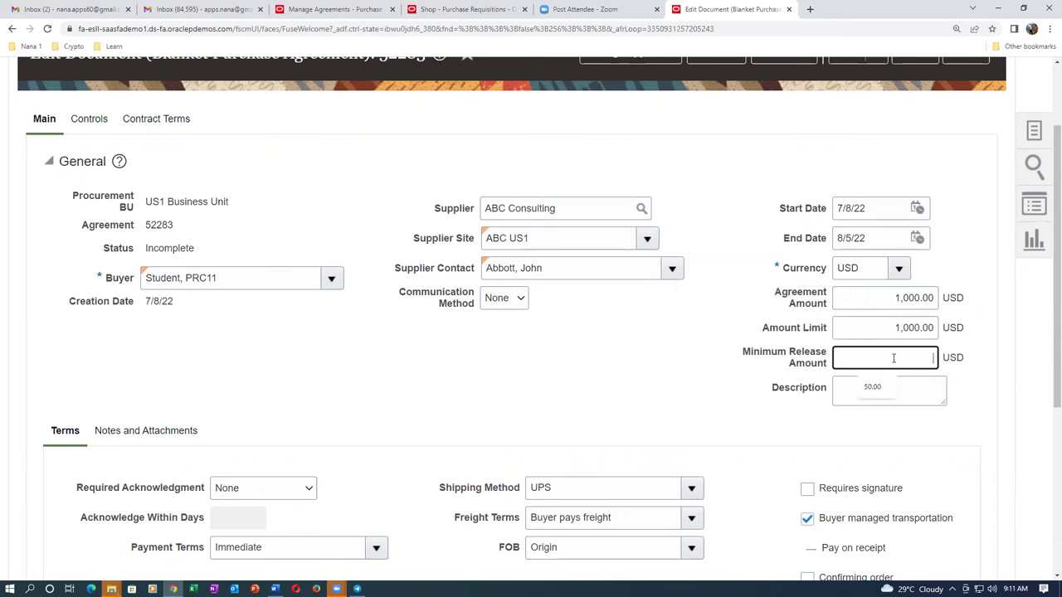
type("50")
key("Tab")
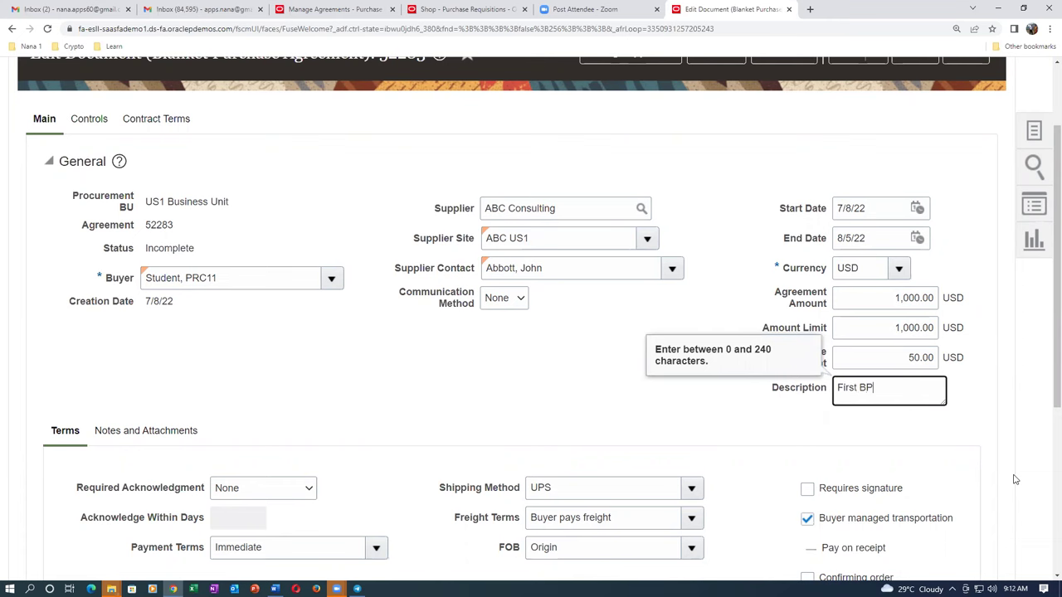
Add a Goods line for item AS65000 Standard Inkjet Printer with a price of 10.
scroll(559, 445, "down", 3)
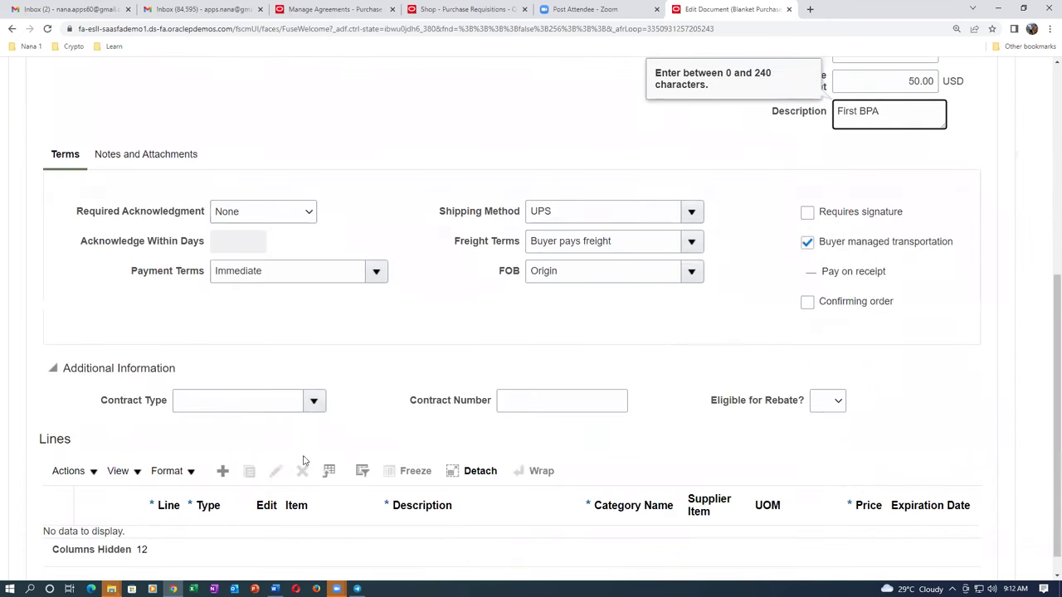
left_click(221, 471)
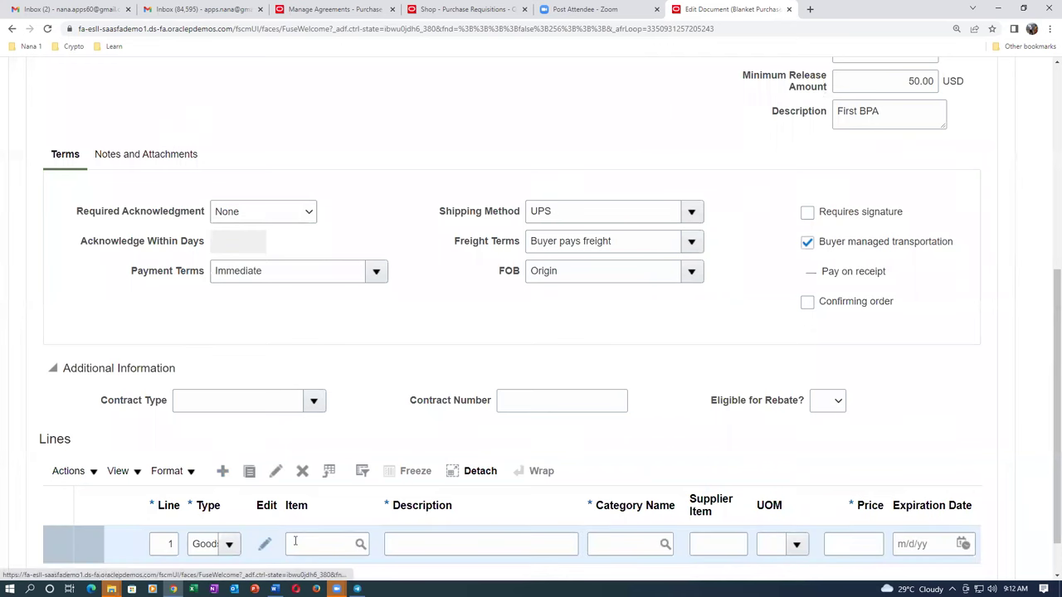
left_click(297, 544)
type("AS65000")
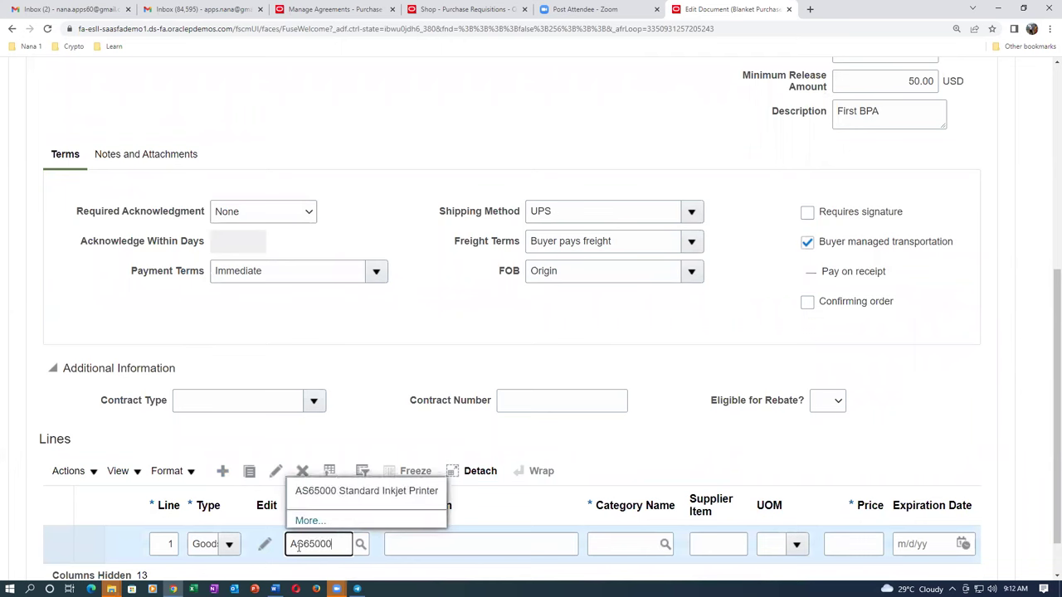
left_click(342, 491)
scroll(577, 438, "down", 1)
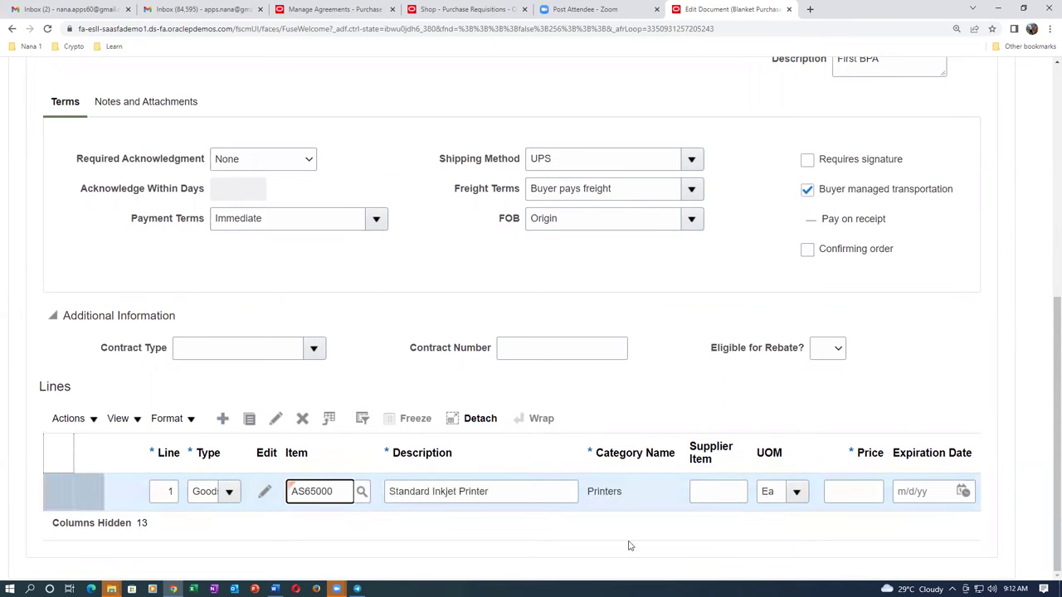
left_click(863, 495)
type("10")
key("Tab")
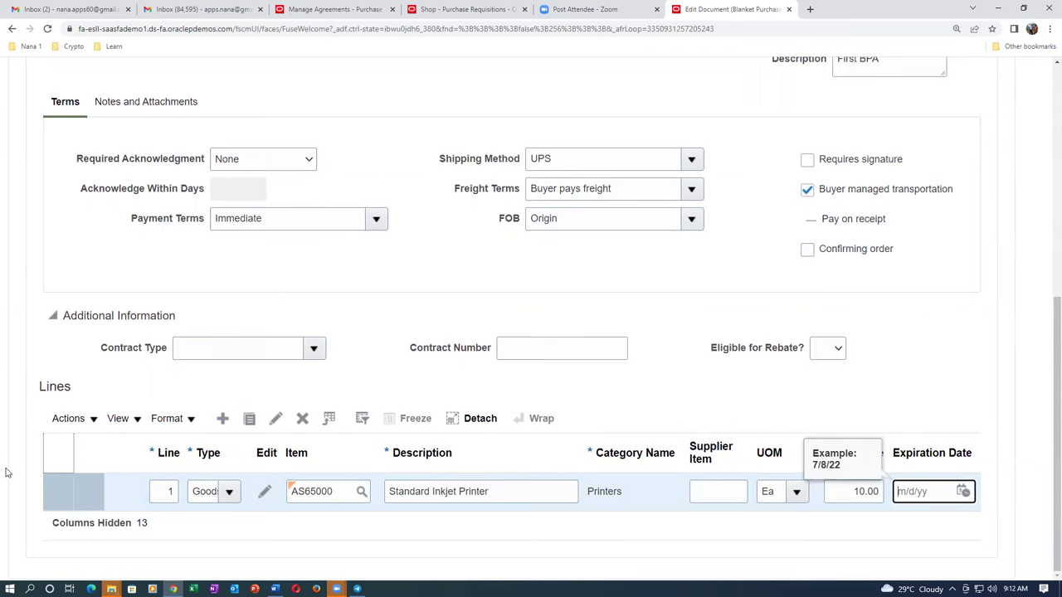
Open agreement line 1 for editing, allow price override and set the Price Limit to 13 USD.
left_click(51, 489)
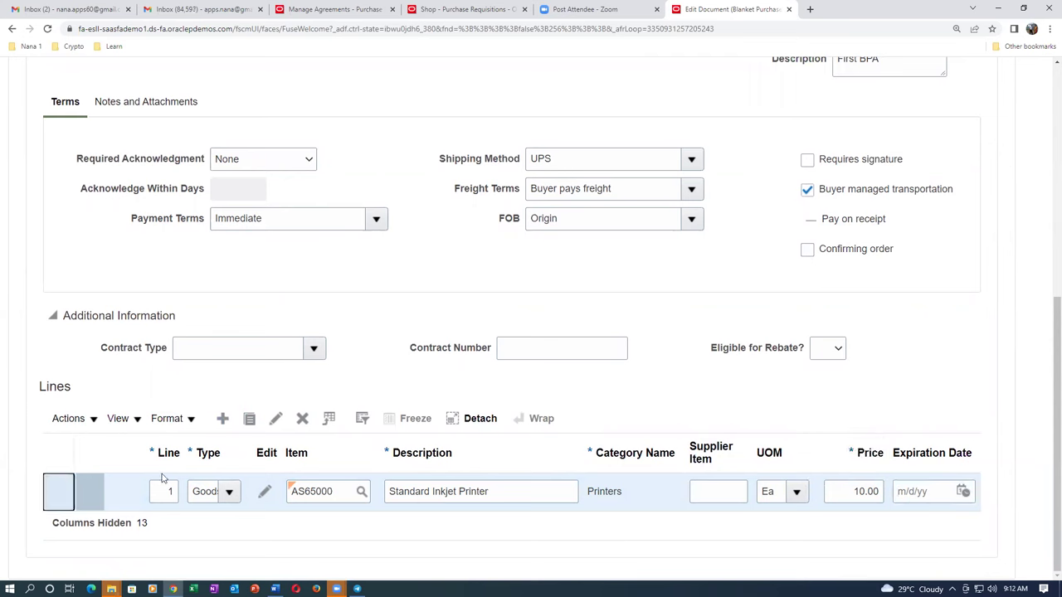
left_click(276, 421)
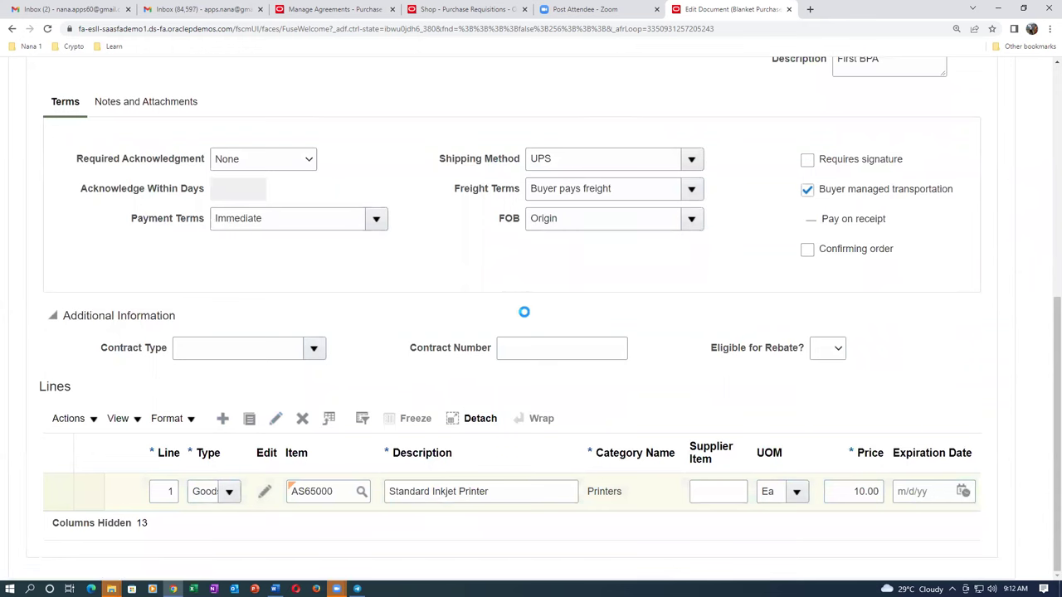
scroll(532, 316, "up", 3)
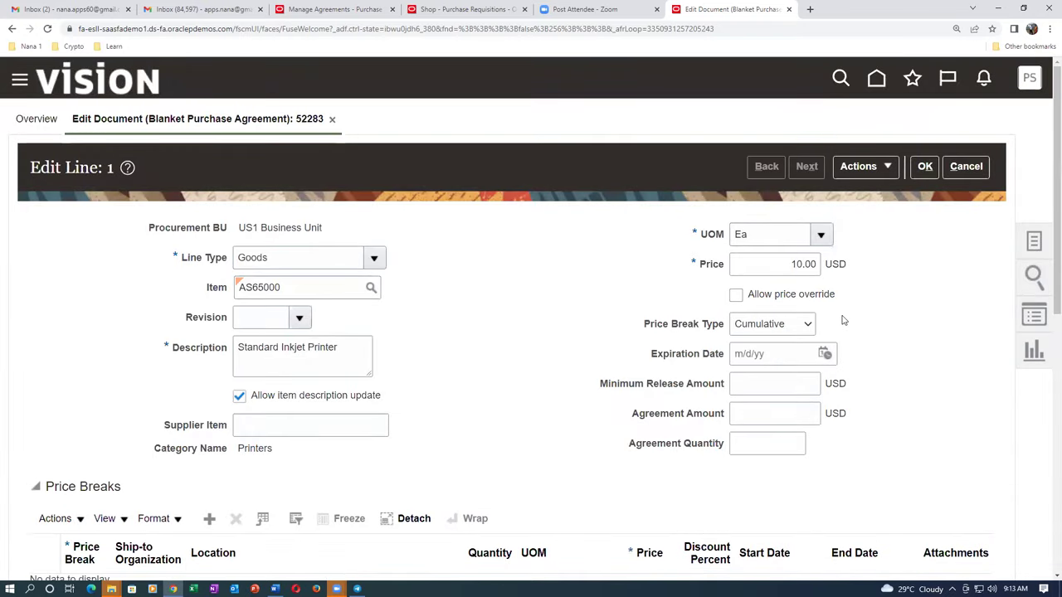
left_click(749, 299)
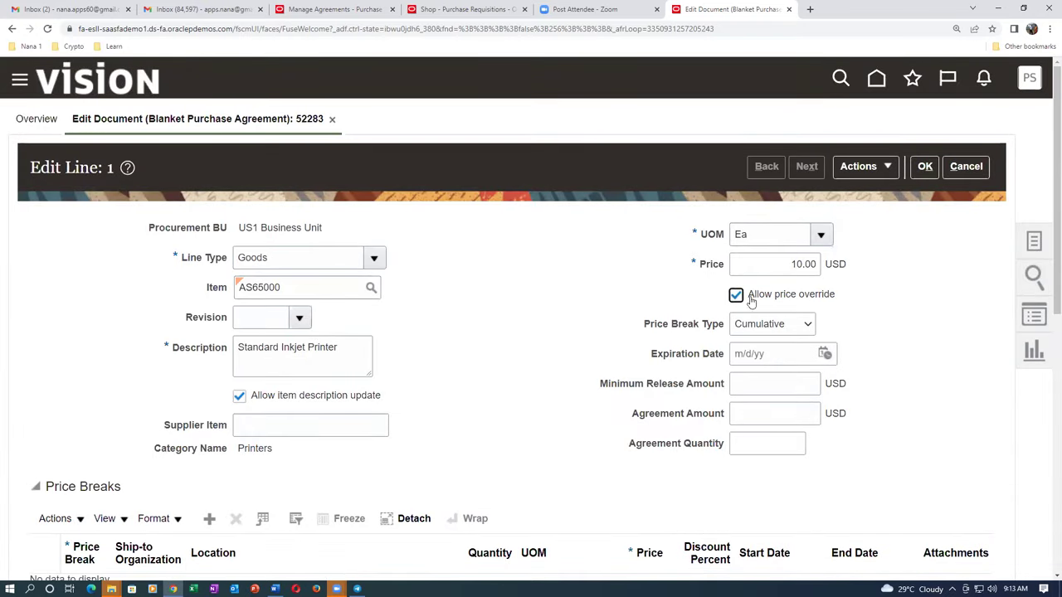
double_click(783, 327)
key("BackSpace")
type("13")
key("Tab")
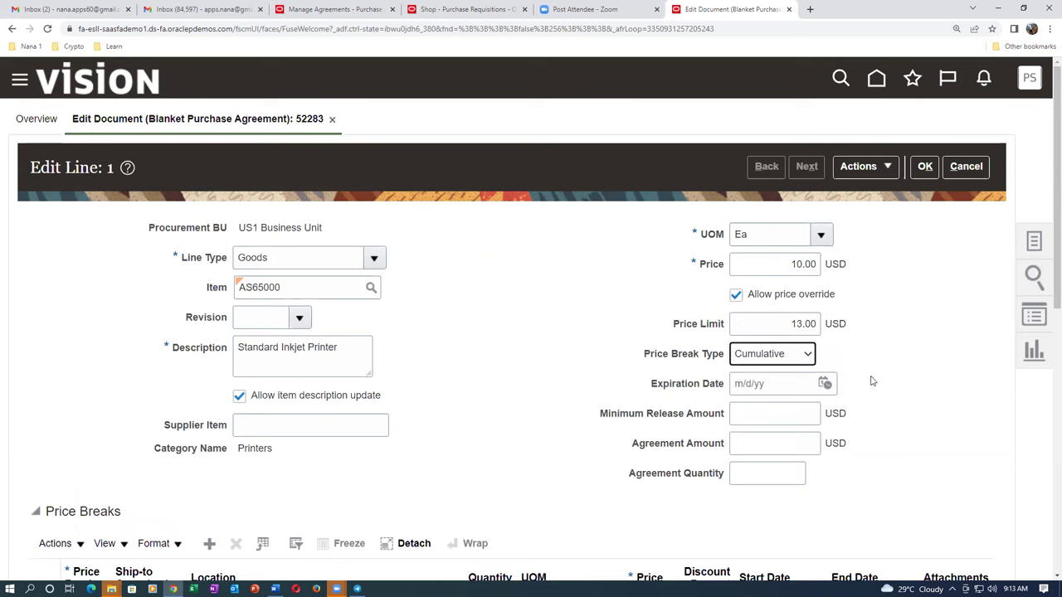
Set line 1's Minimum Release Amount to 10 USD, Agreement Amount to 900 USD and Agreement Quantity to 120.
left_click(751, 411)
type("10")
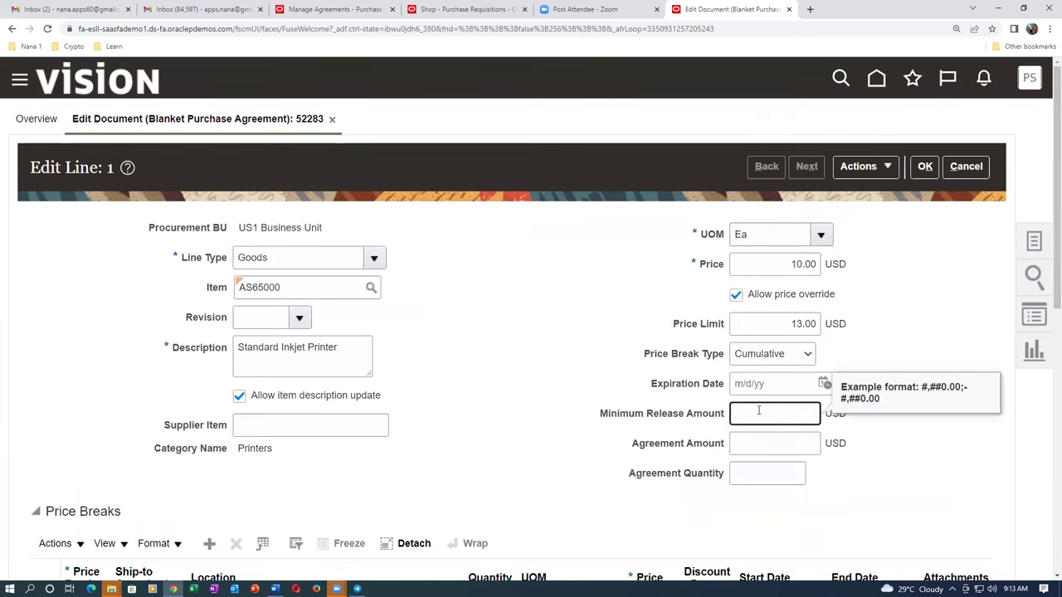
key("Tab")
scroll(850, 447, "down", 1)
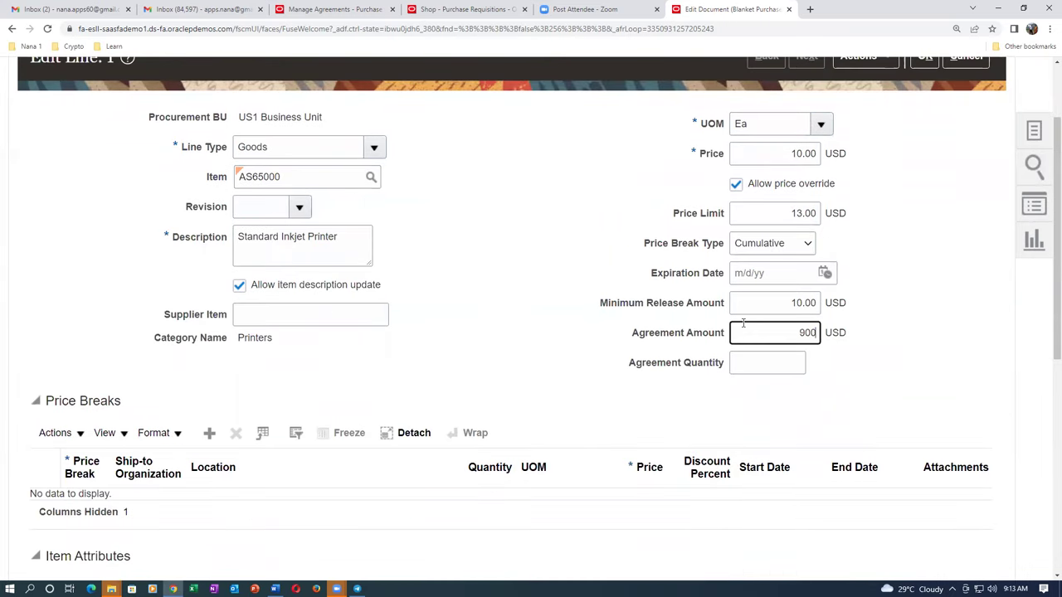
key("Tab")
type("120")
key("Tab")
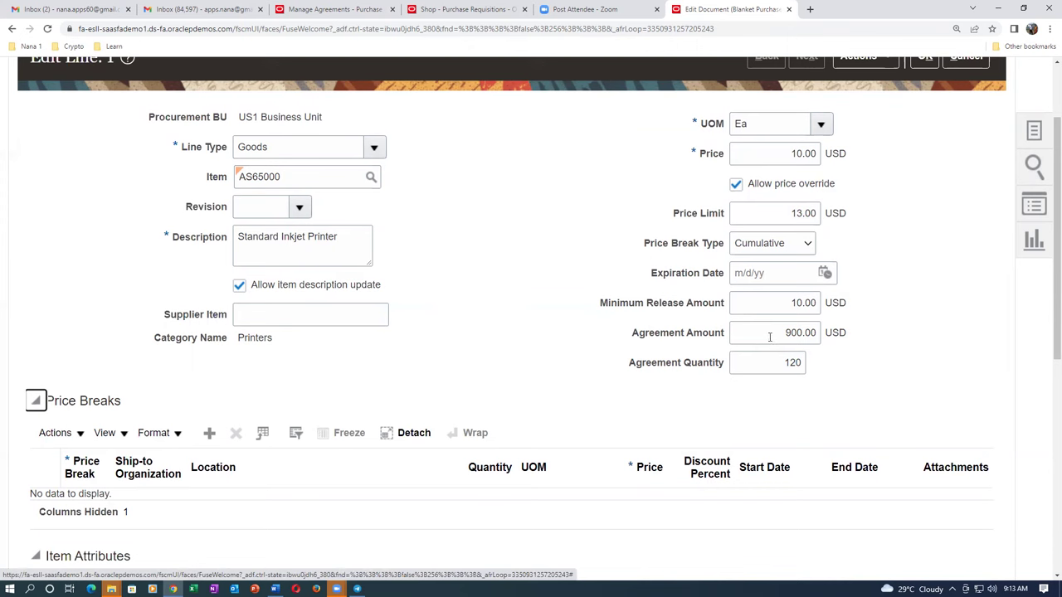
left_click(769, 337)
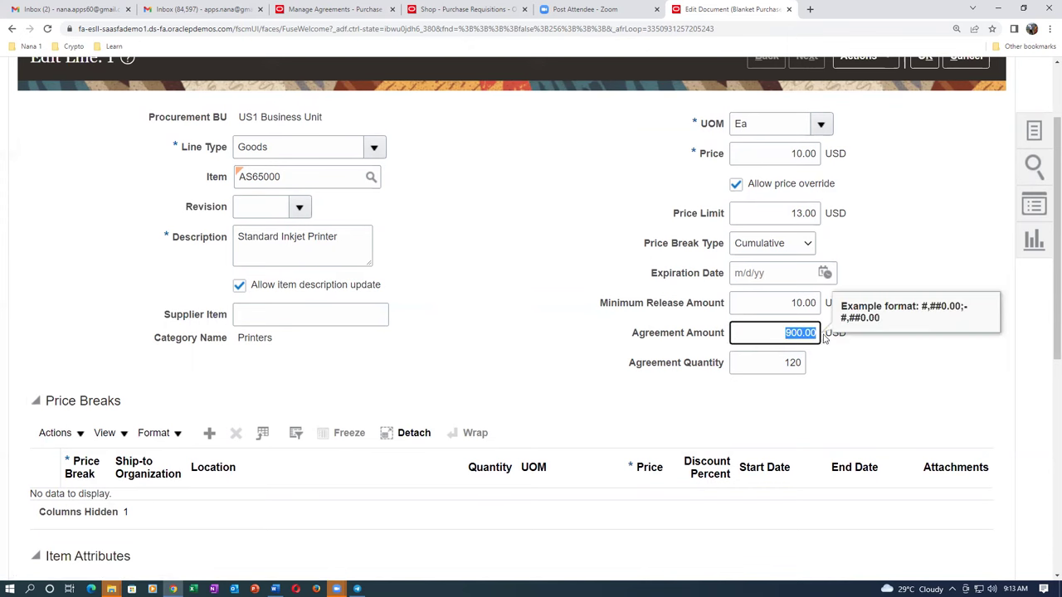
left_click(784, 362)
left_click(837, 391)
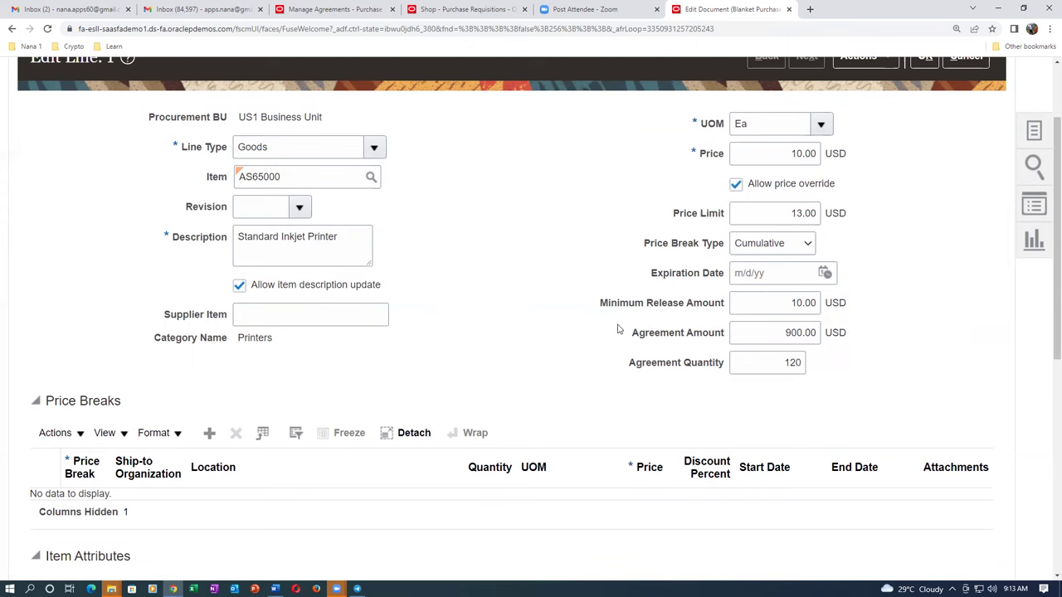
left_click(788, 325)
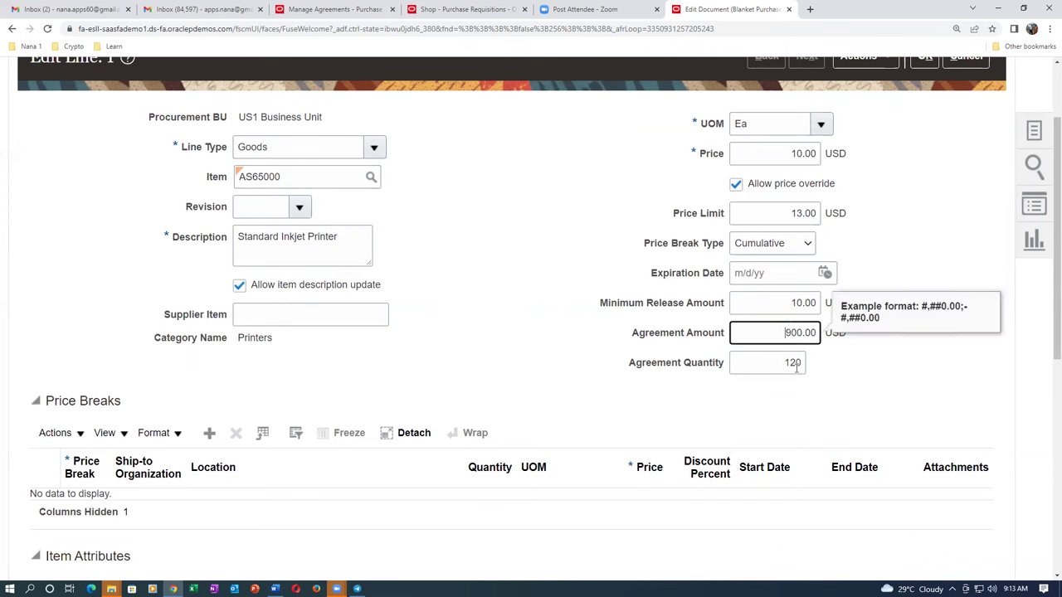
Add a price break to line 1 with ship-to organization 001 and location Seattle.
left_click(784, 362)
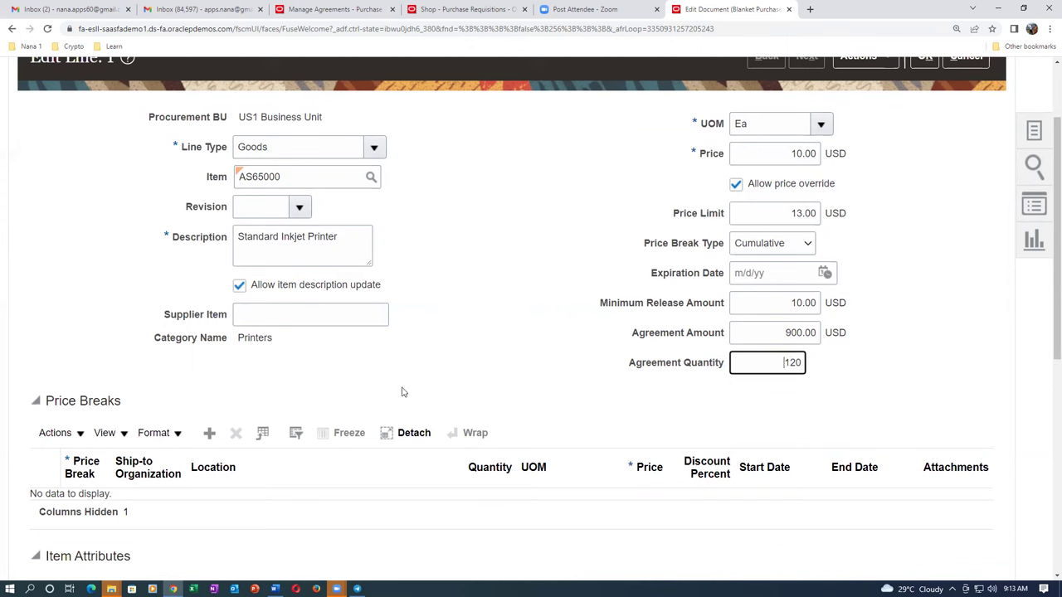
left_click(204, 432)
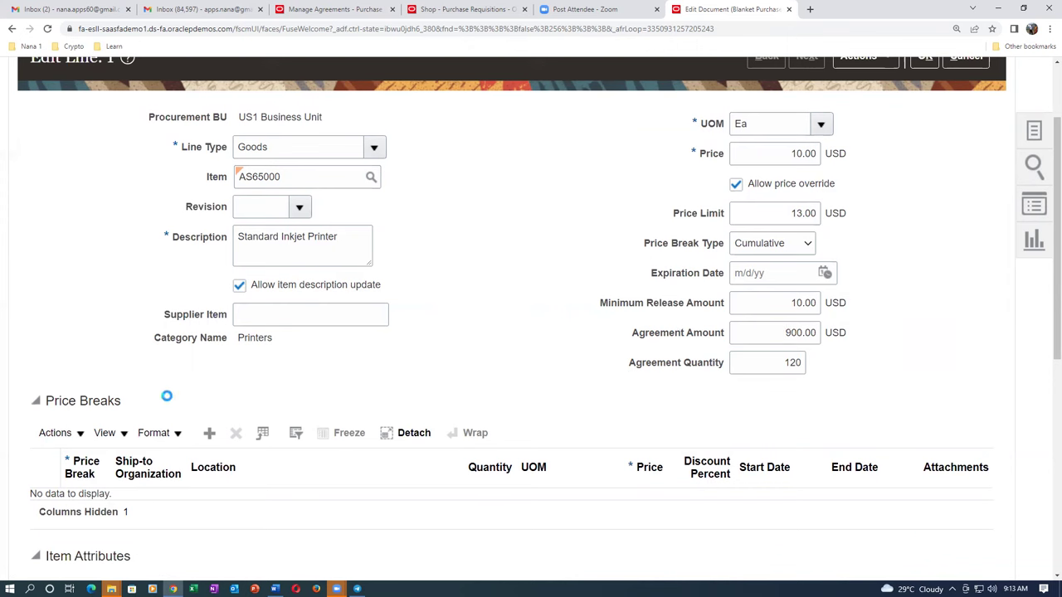
scroll(141, 400, "down", 1)
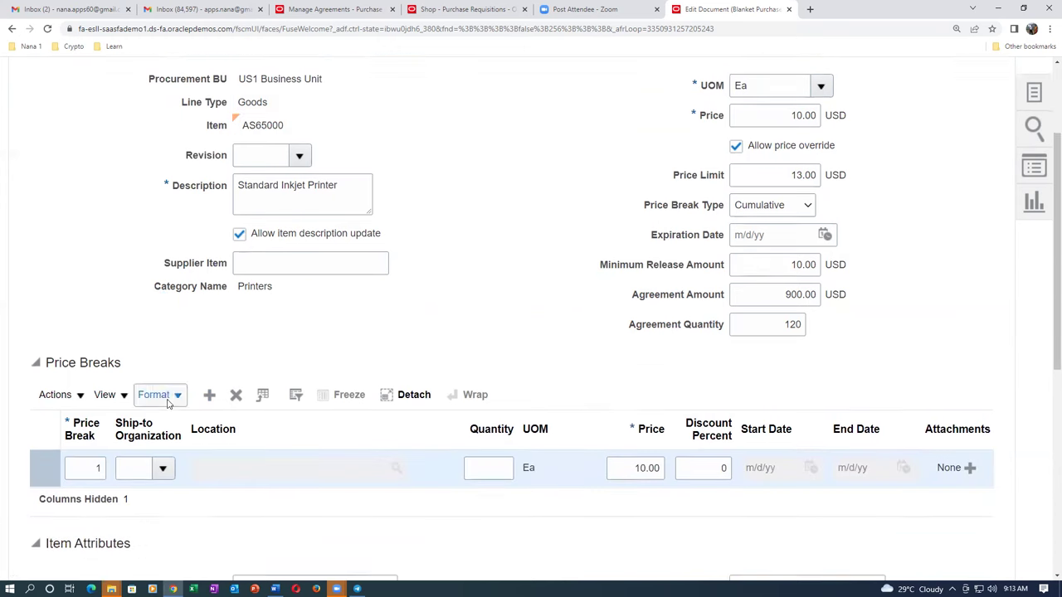
left_click(137, 395)
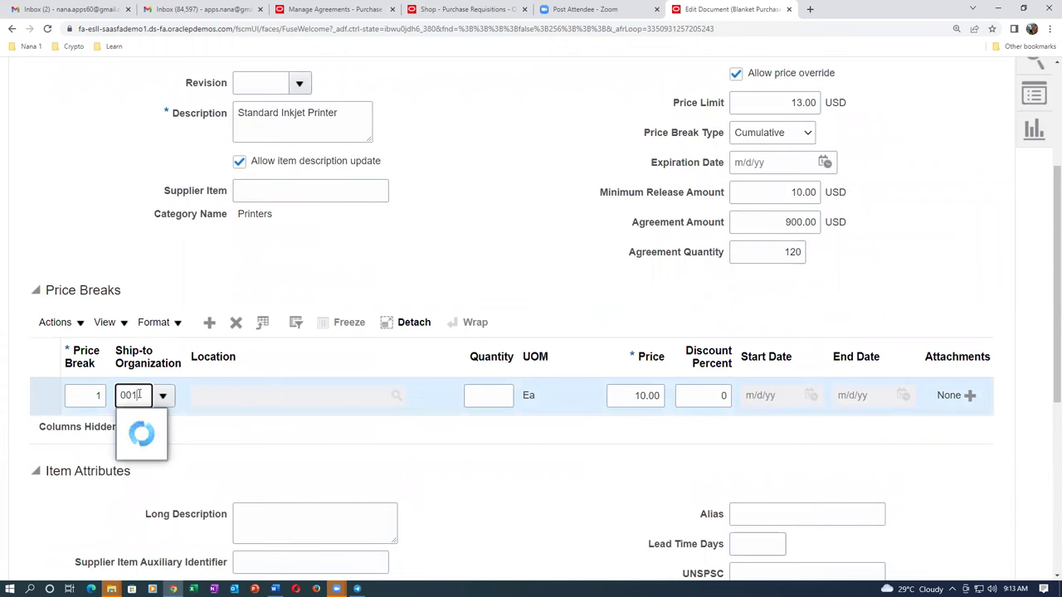
left_click(150, 423)
left_click(207, 392)
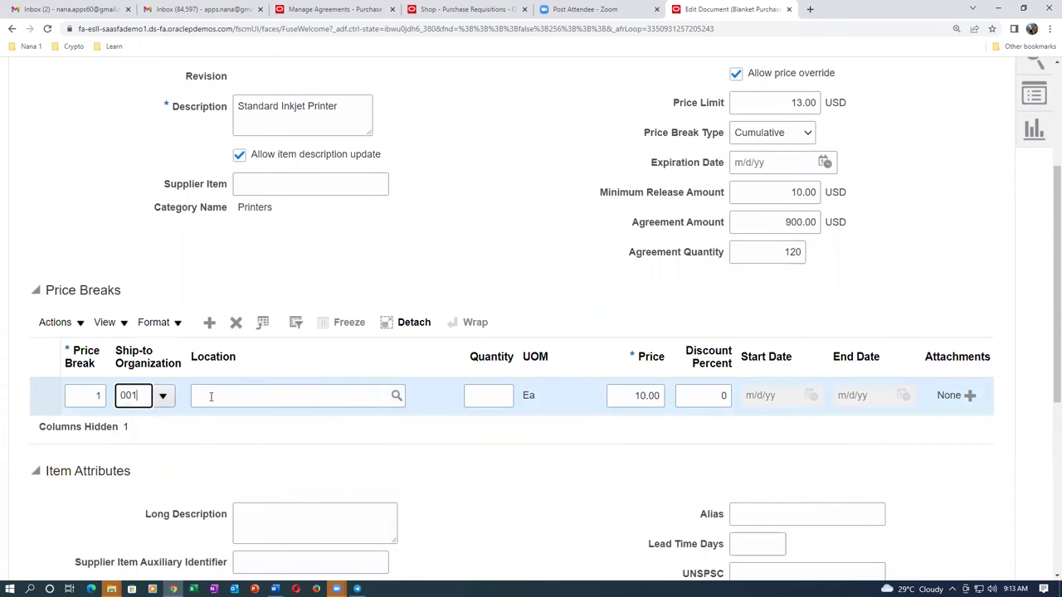
type("Seatt")
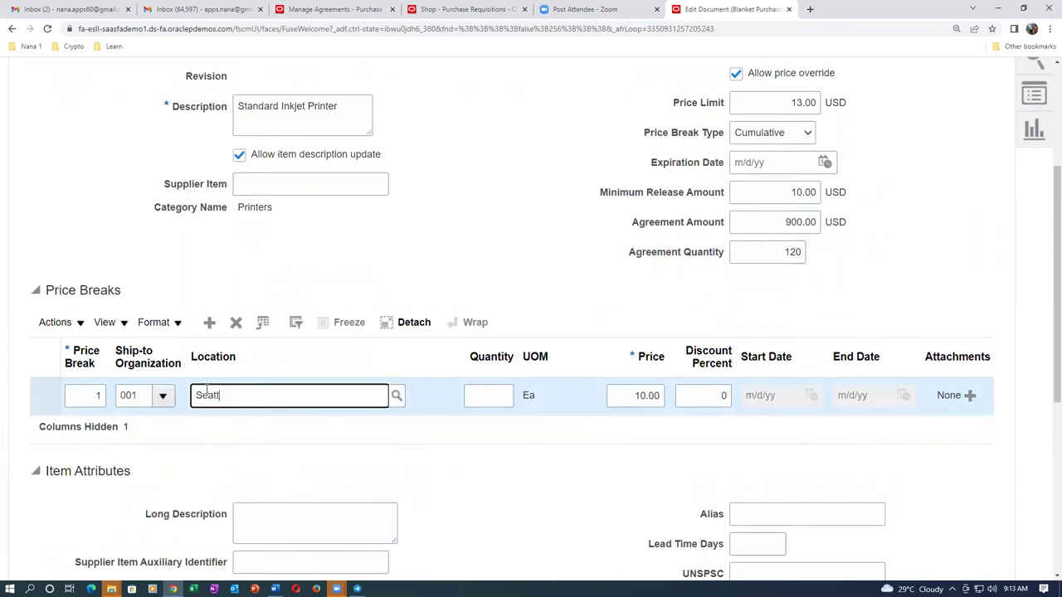
type("le")
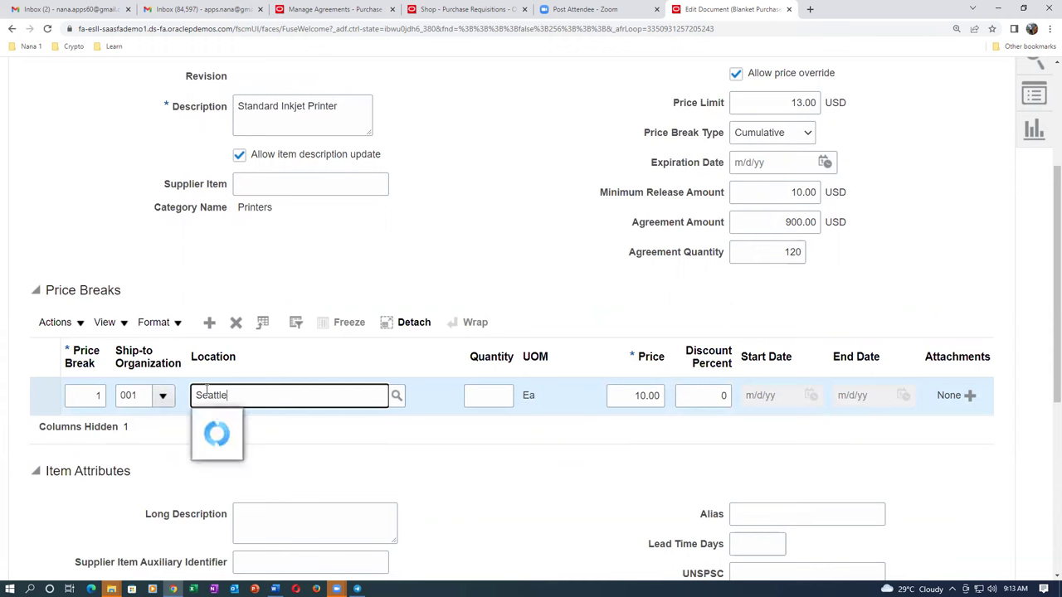
left_click(241, 422)
Set the first price break's quantity to 100 and its discount to 10 percent.
left_click(489, 403)
type("100")
key("Tab")
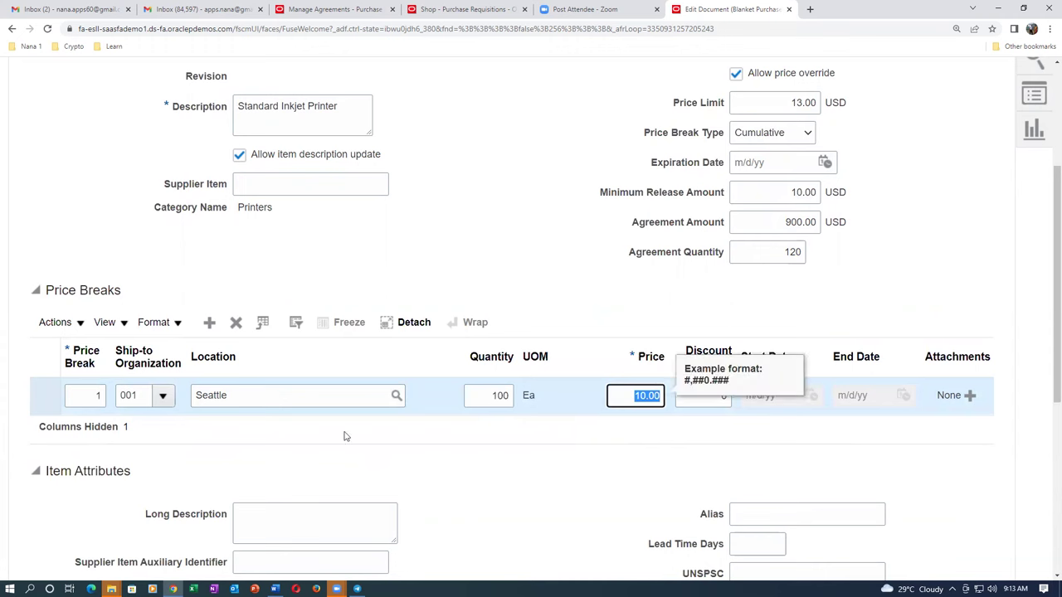
left_click(712, 397)
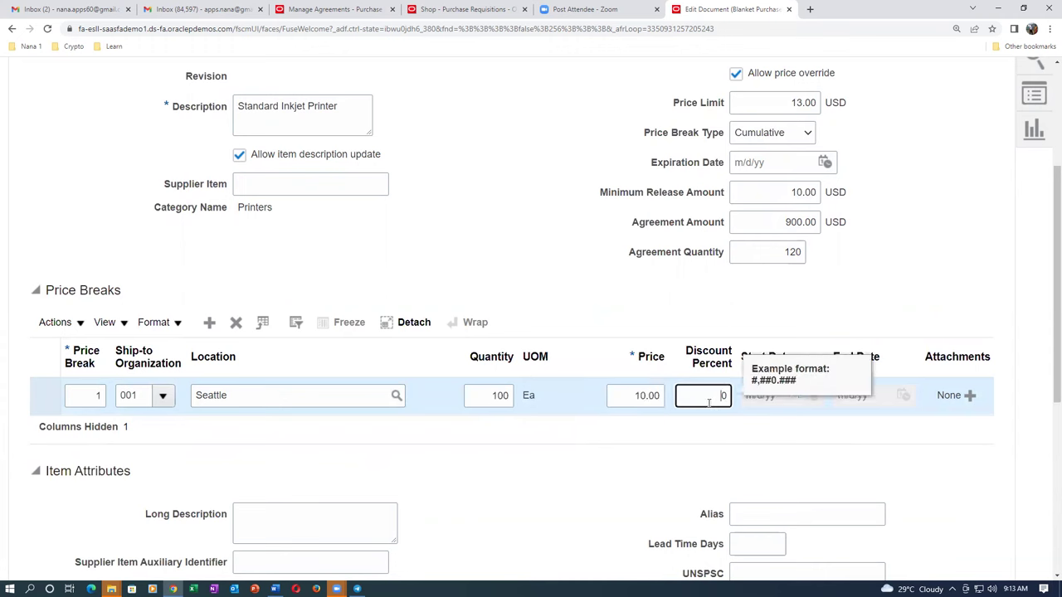
type("10")
key("Tab")
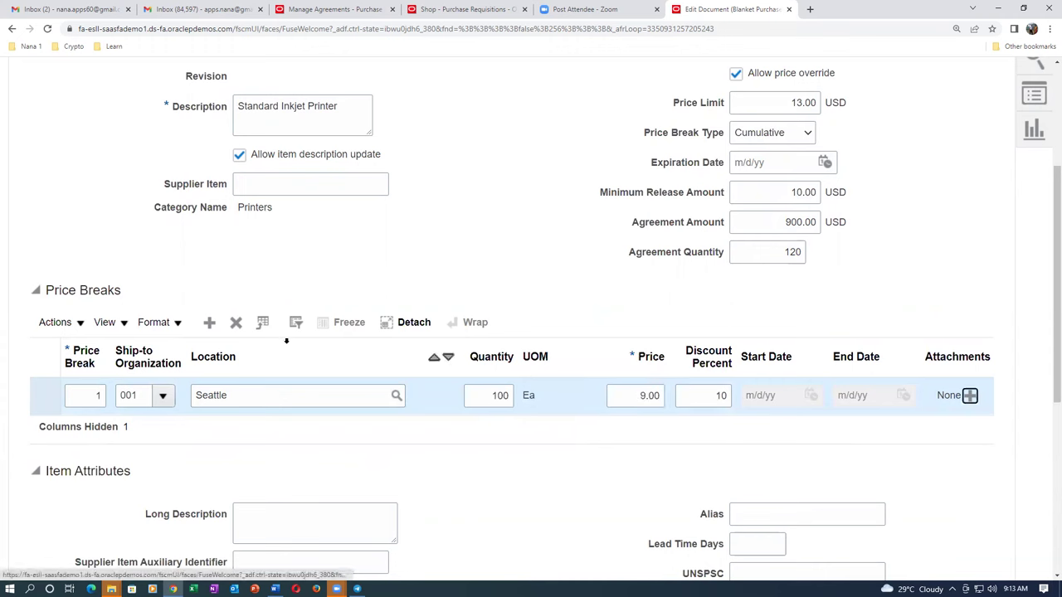
Add a second price break with ship-to organization 001 and location Seattle.
left_click(208, 323)
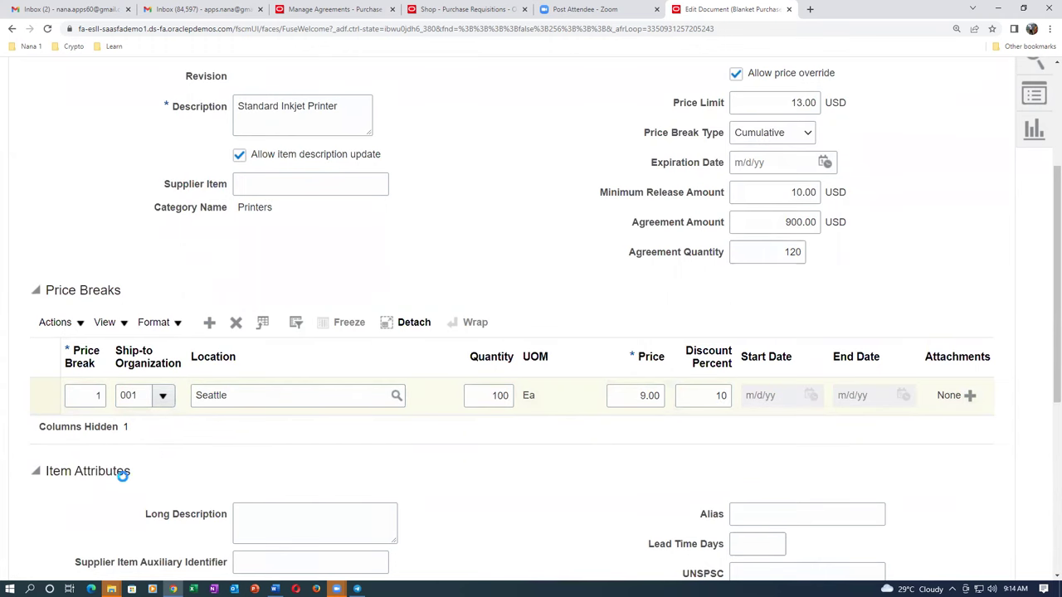
left_click(132, 423)
type("001")
key("Tab")
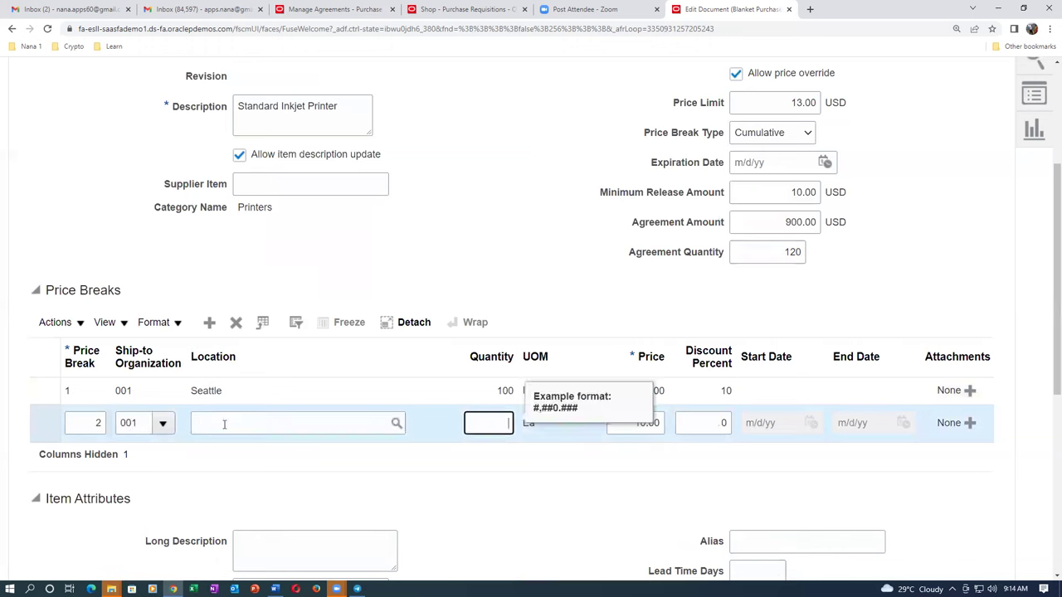
left_click(231, 426)
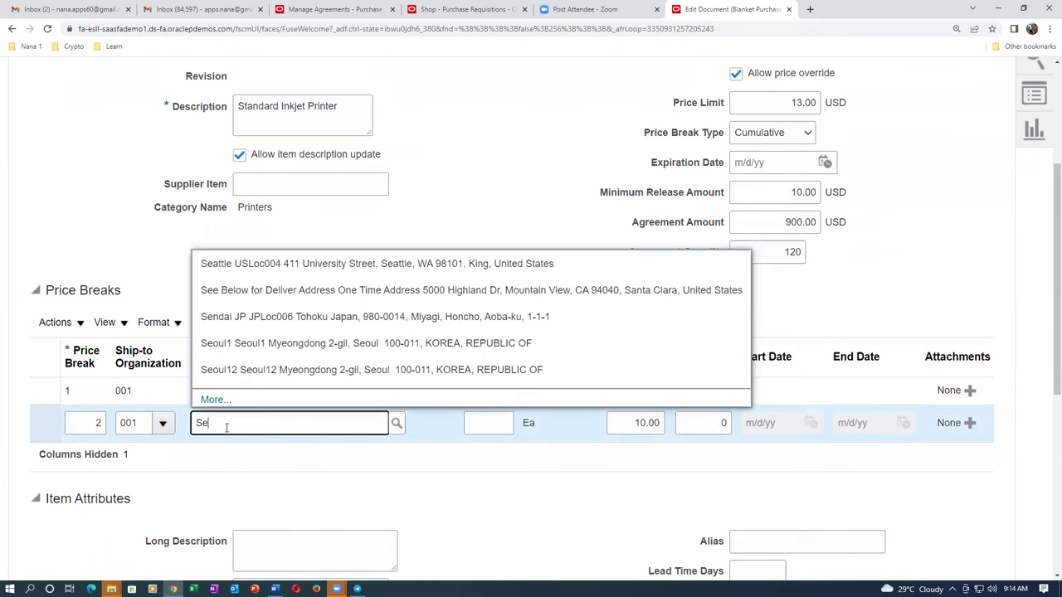
type("Seattle")
left_click(248, 450)
Set the second price break's quantity to 200 and discount to 20 percent, and accept the line edits.
left_click(501, 429)
type("200")
key("Tab")
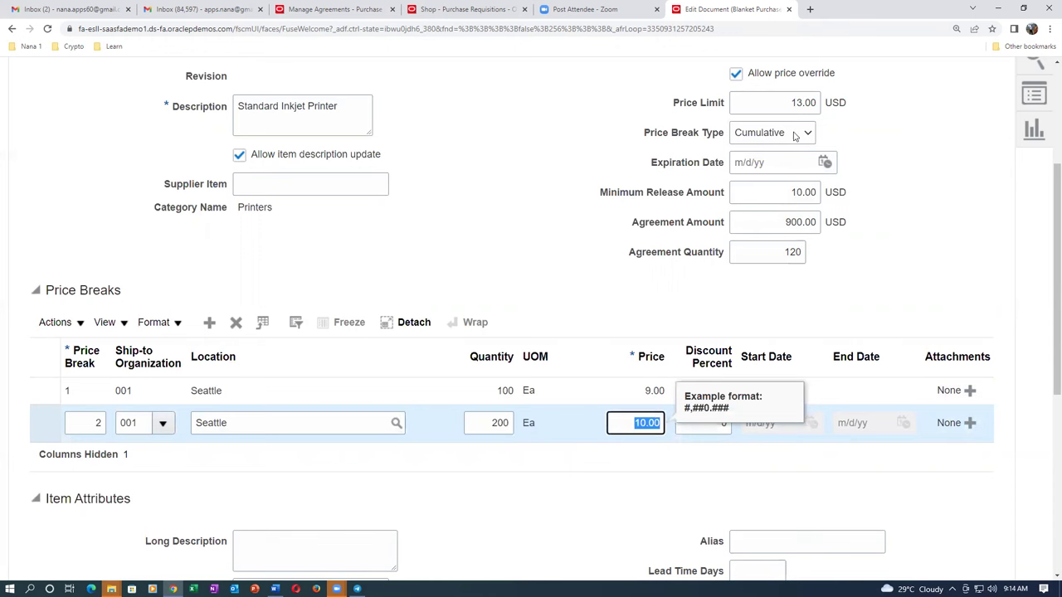
key("Tab")
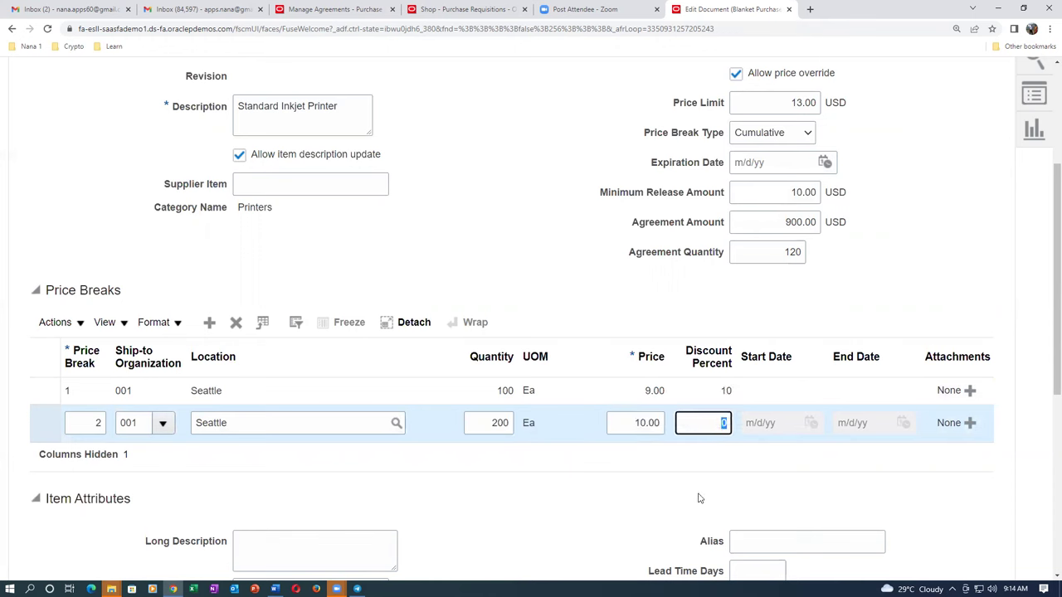
type("20")
key("Tab")
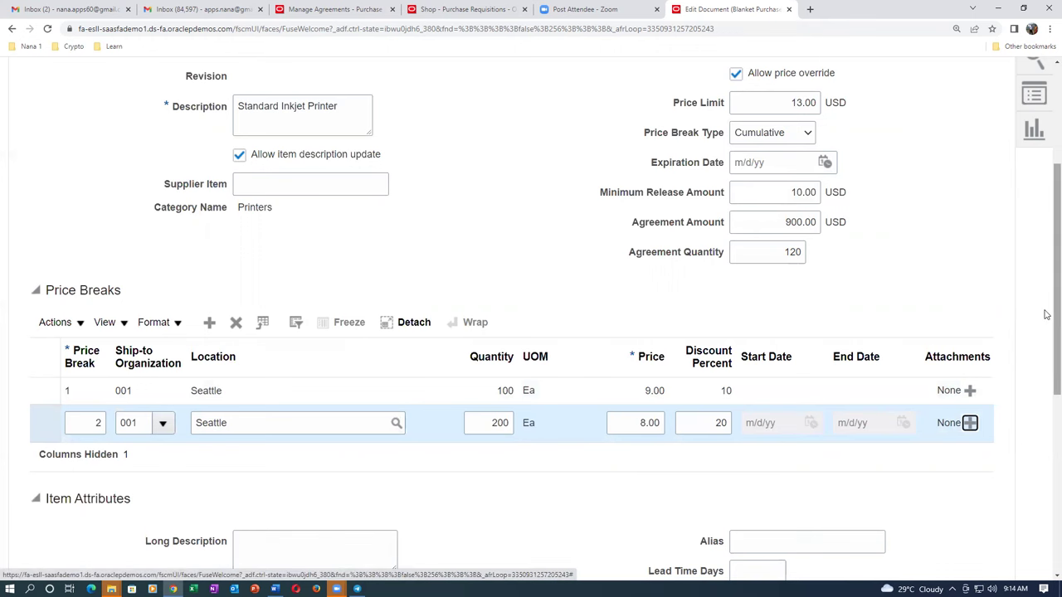
left_click_drag(1046, 316, 1047, 201)
left_click(924, 165)
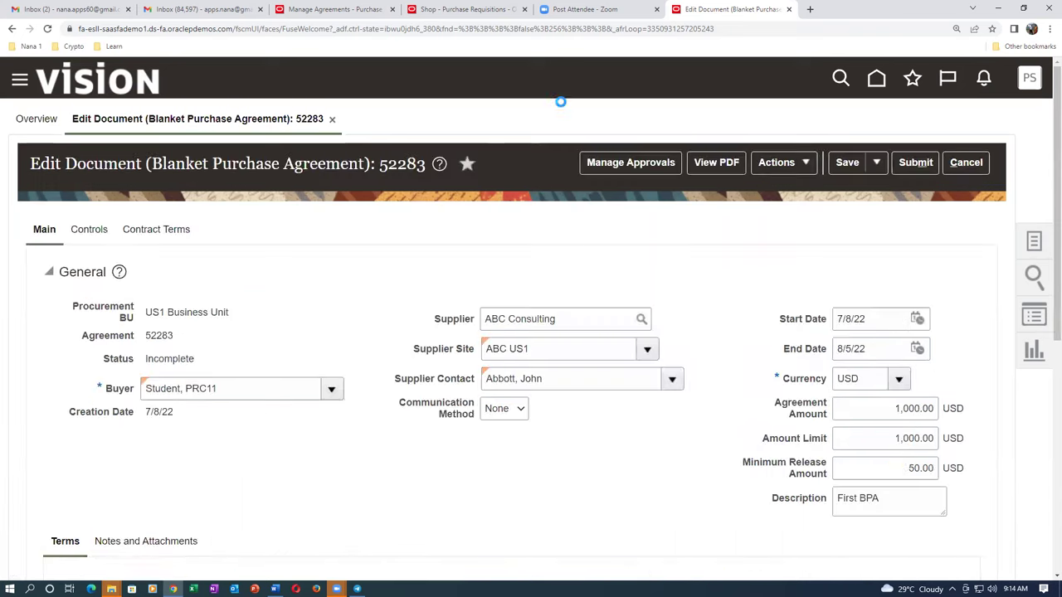
Duplicate the agreement's browser tab and open the Setup and Maintenance task search in the copy.
right_click(731, 10)
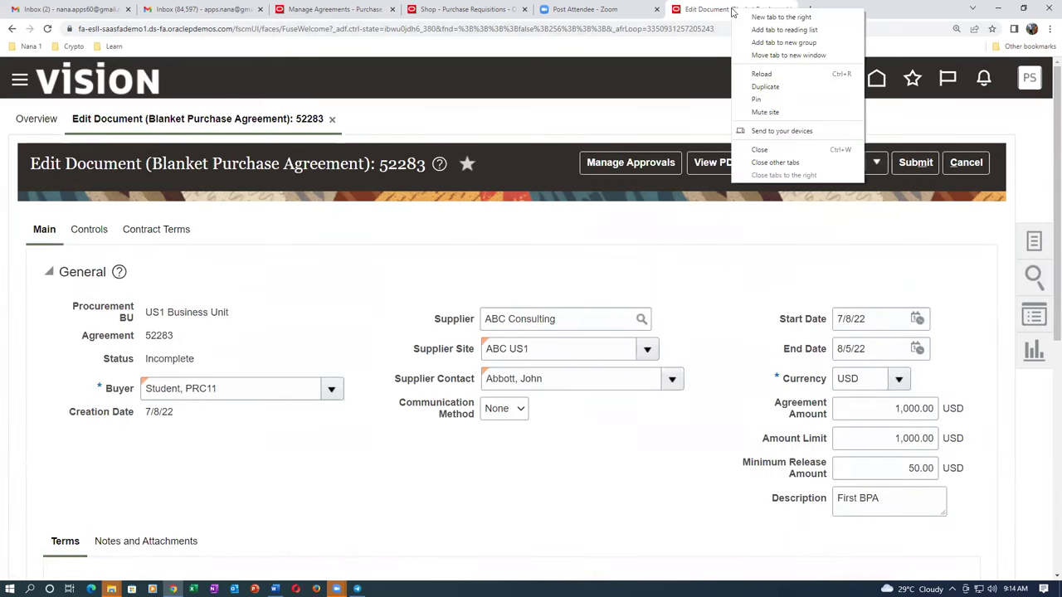
left_click(754, 88)
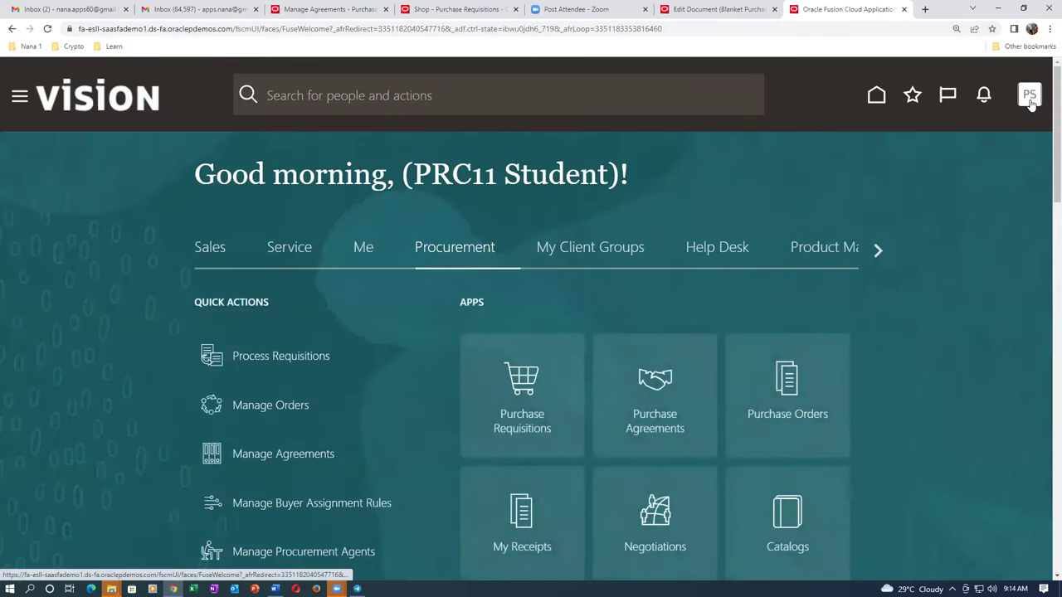
left_click(1031, 101)
left_click(760, 345)
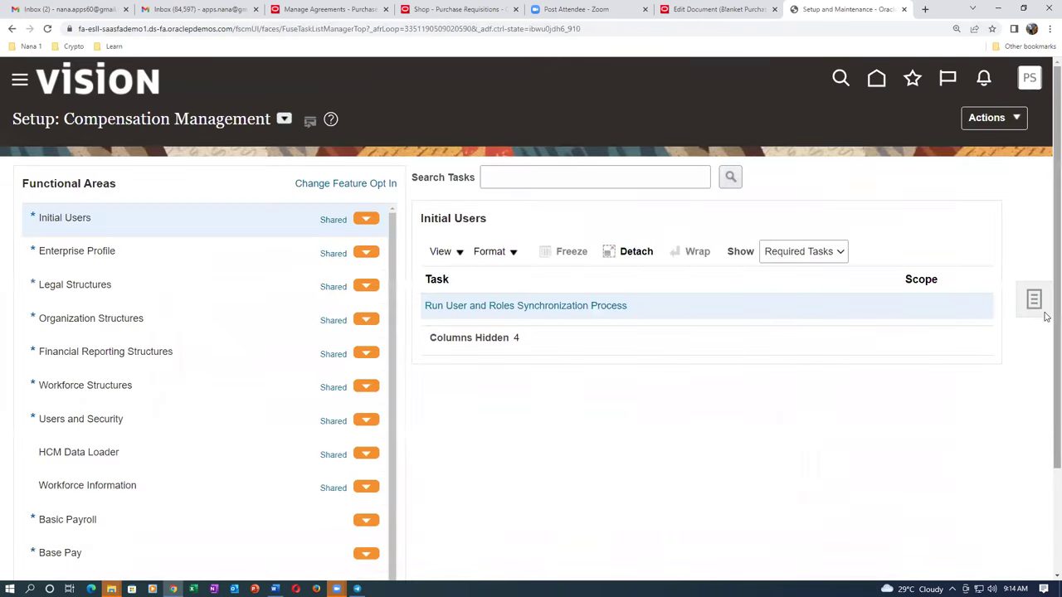
left_click(1033, 302)
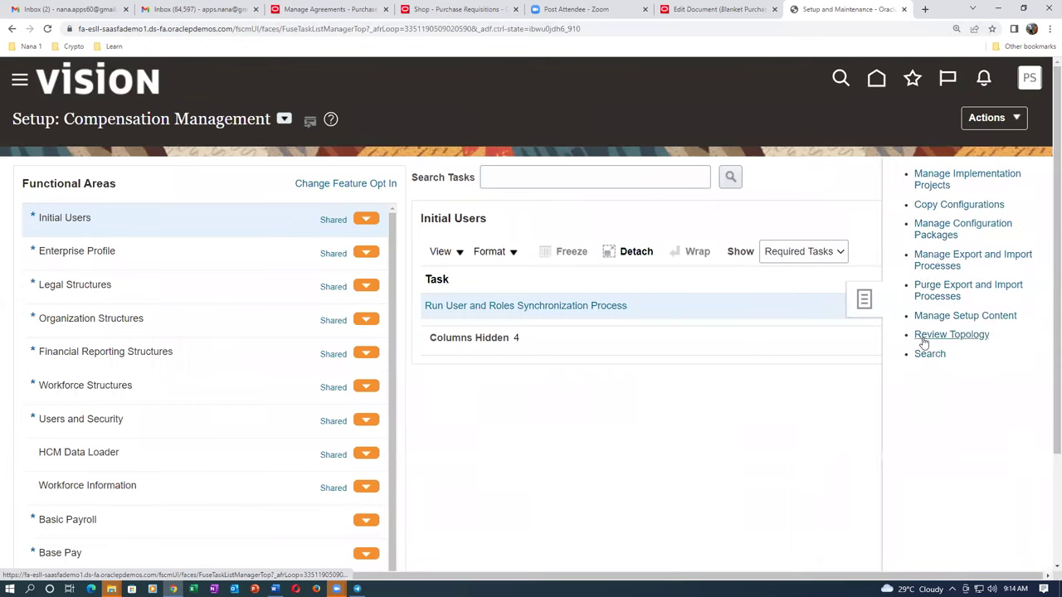
left_click(929, 355)
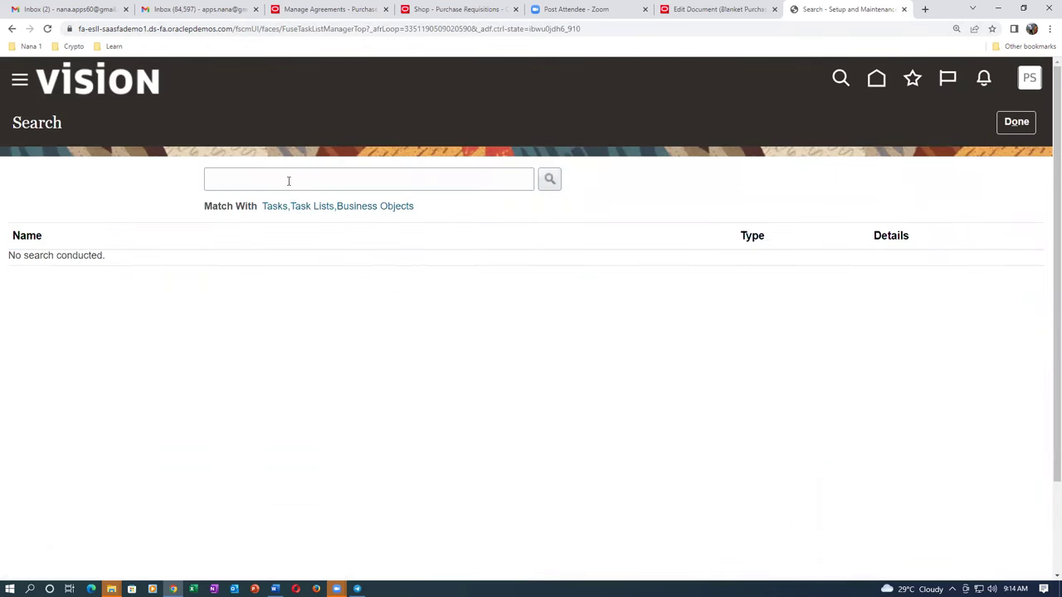
Search the setup tasks for "man%doc%app%" and open Manage Purchasing Document Approvals.
left_click(289, 180)
type("man%")
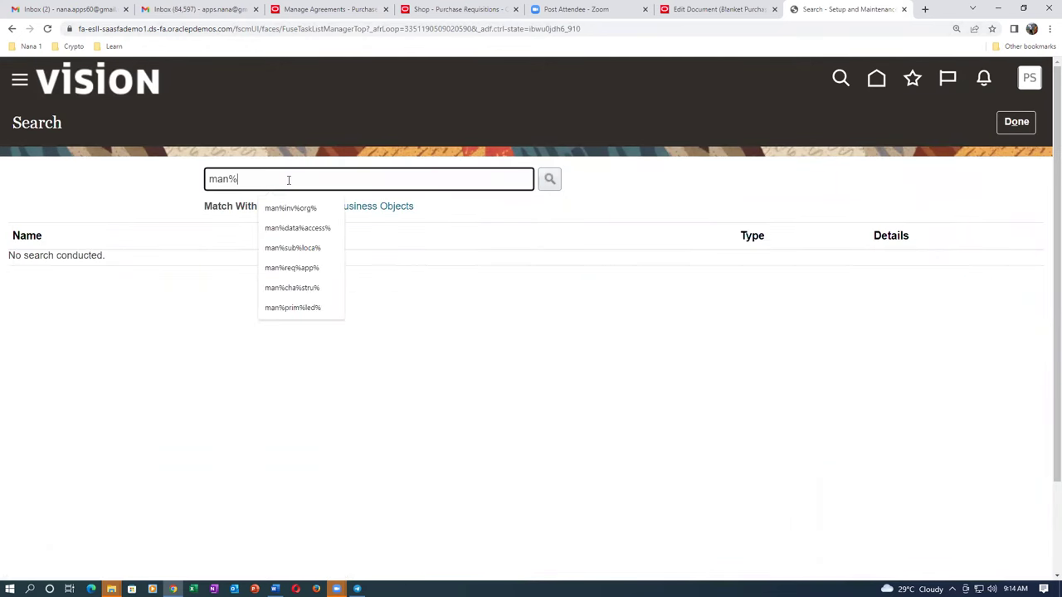
type("do")
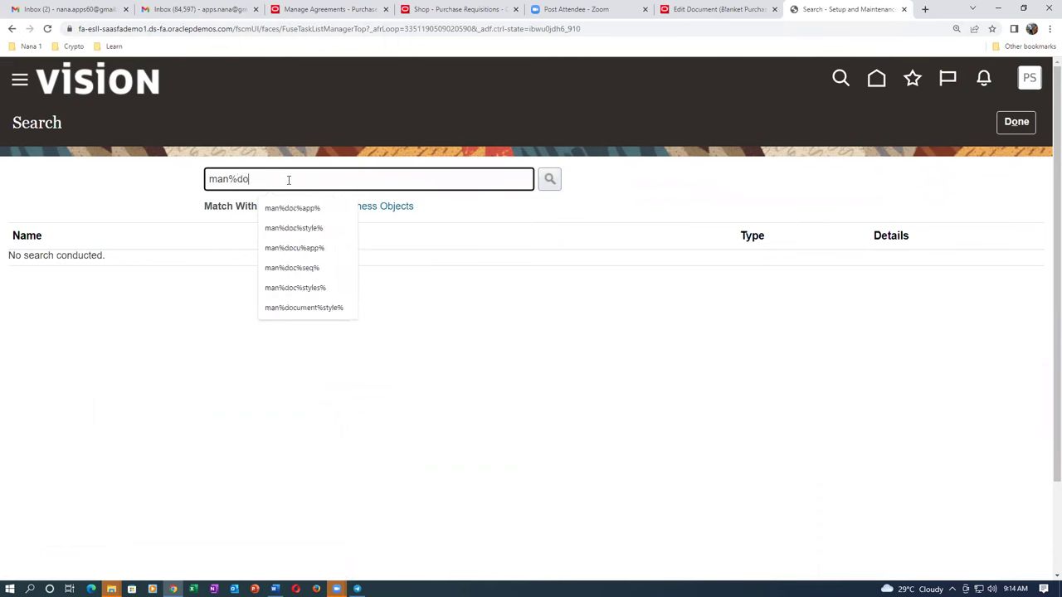
type("c%app%")
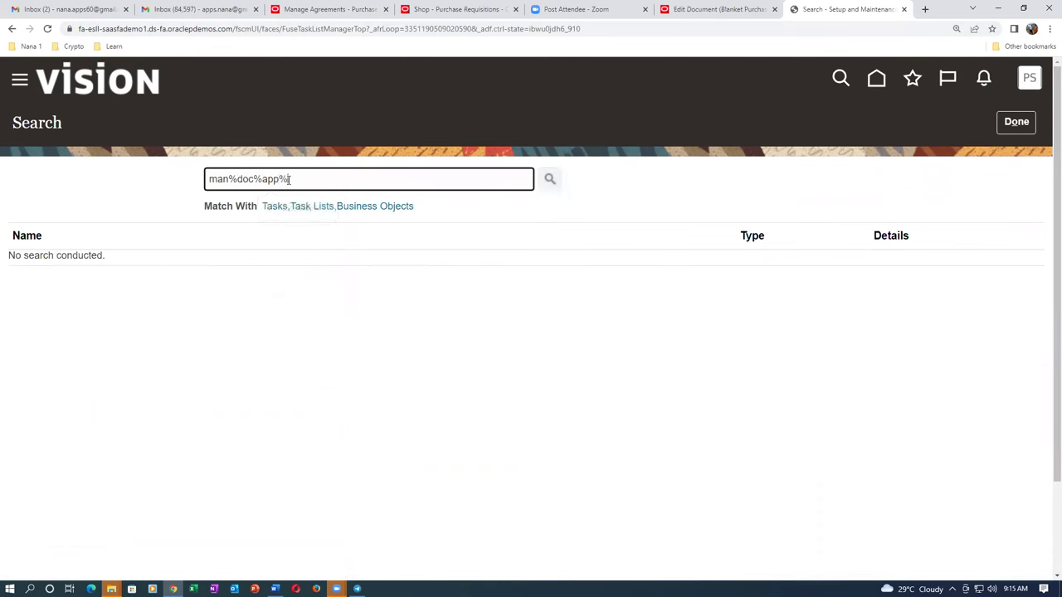
key("Return")
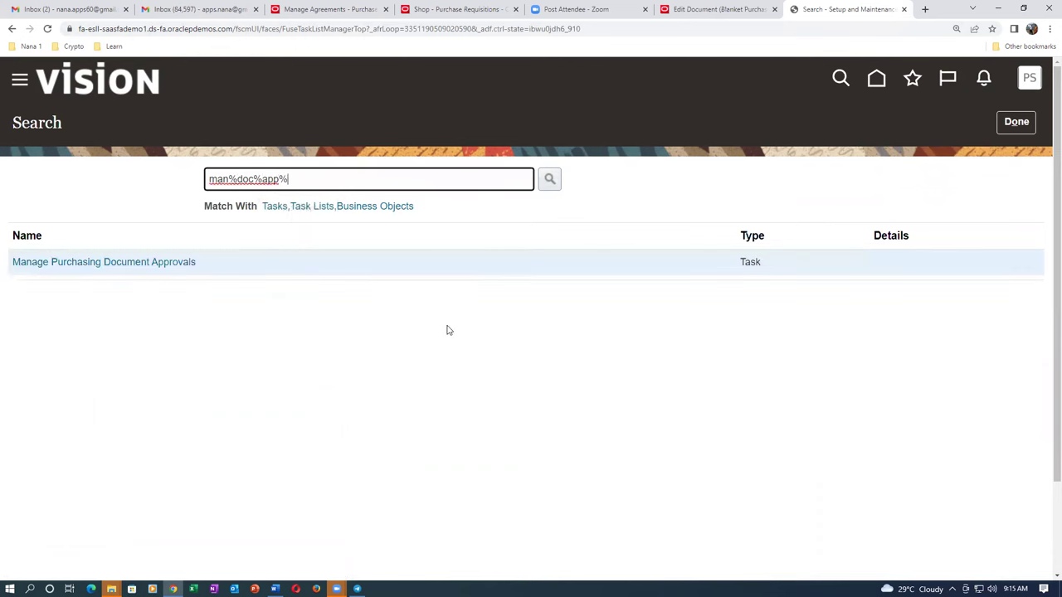
left_click(73, 262)
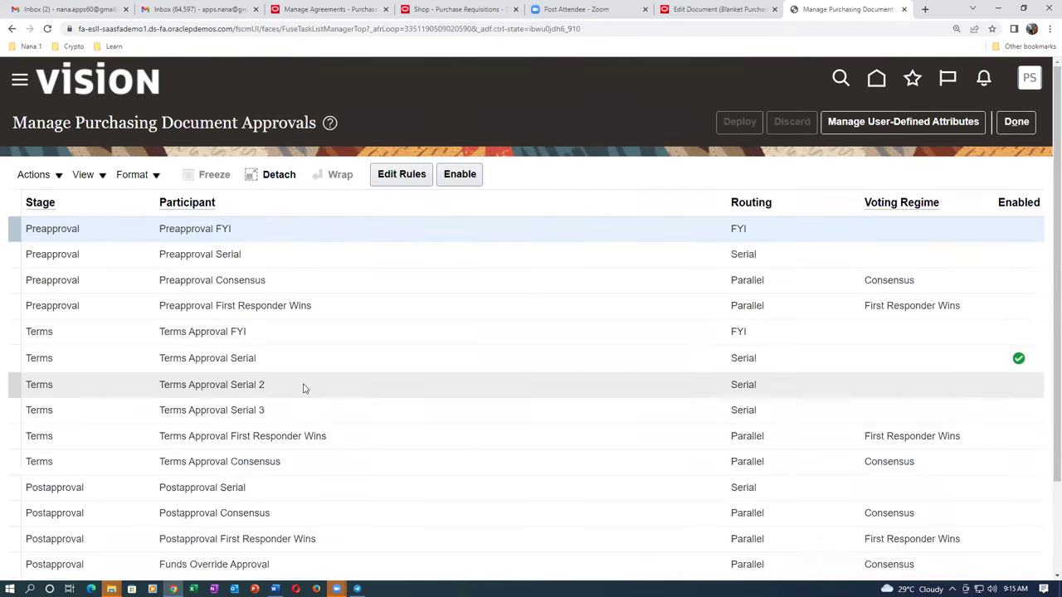
Open the Terms Approval Serial rules, examine the CP PO Rule's conditions and actions, and leave without changes.
left_click(408, 365)
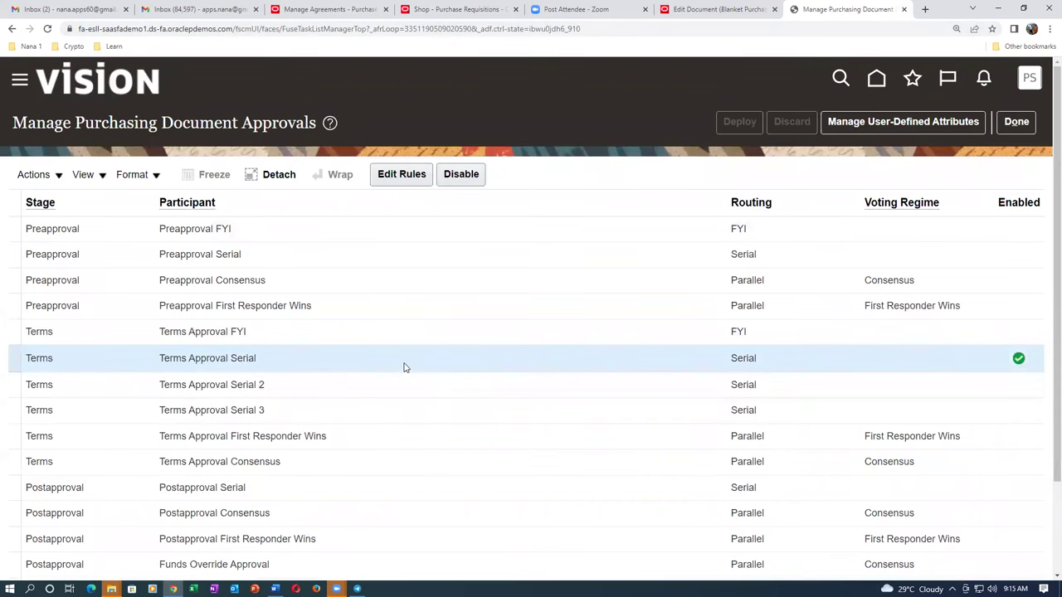
left_click(392, 183)
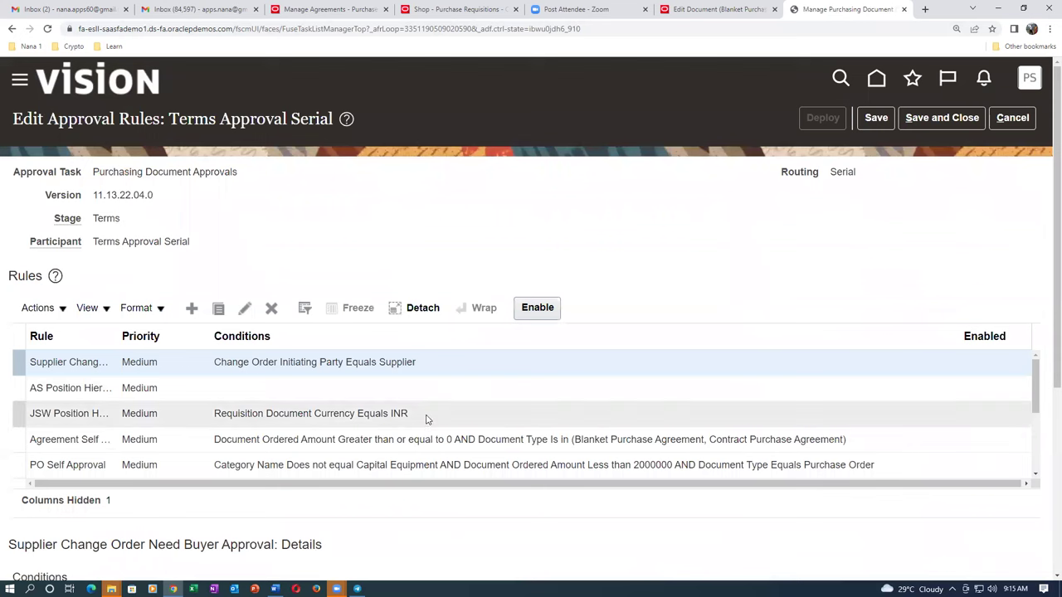
scroll(1037, 409, "down", 1)
left_click_drag(1037, 409, 1037, 450)
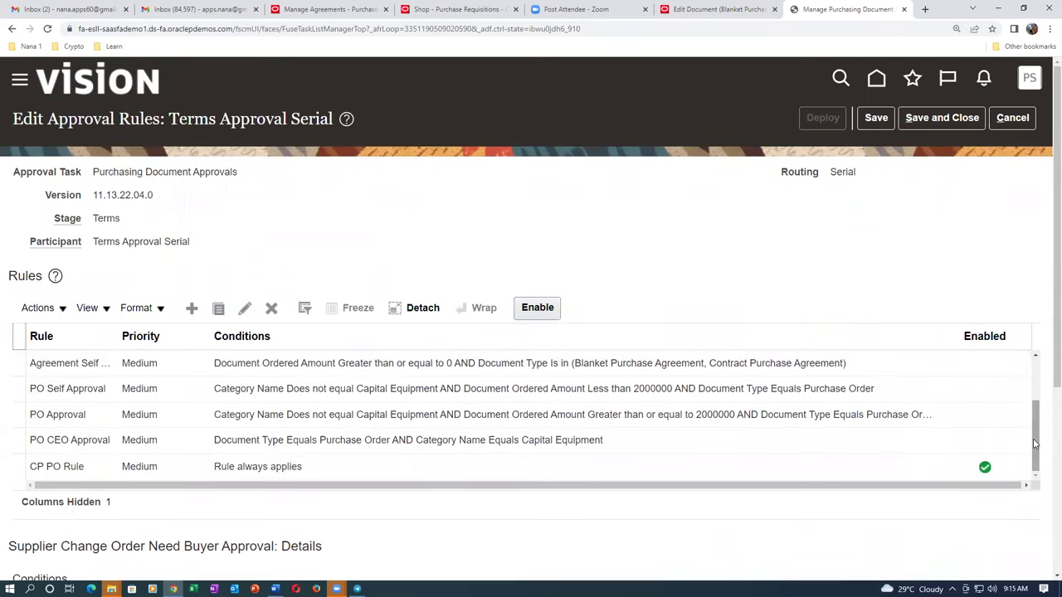
left_click(297, 466)
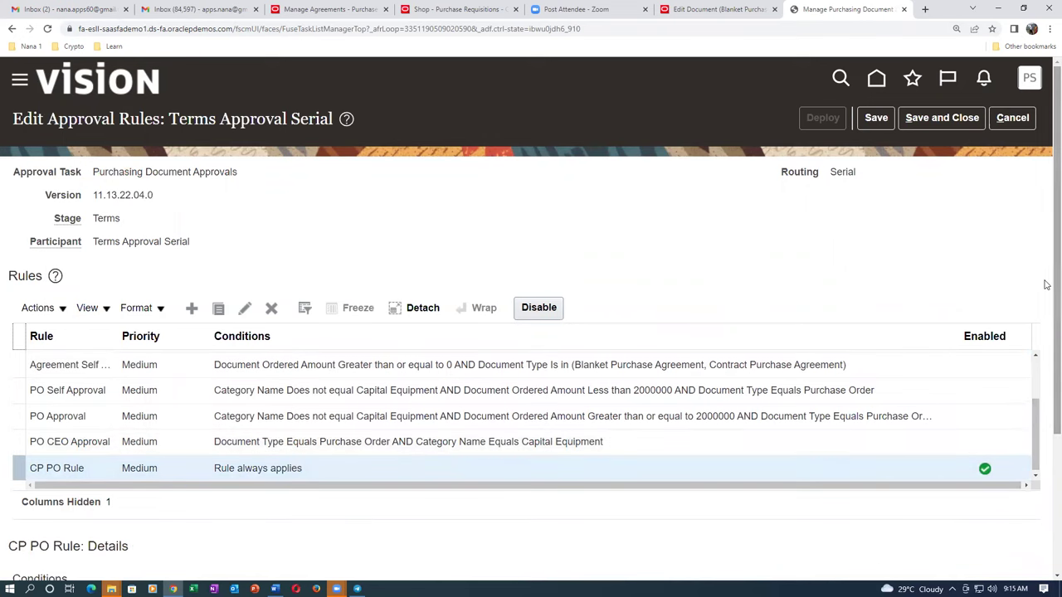
scroll(1046, 285, "down", 3)
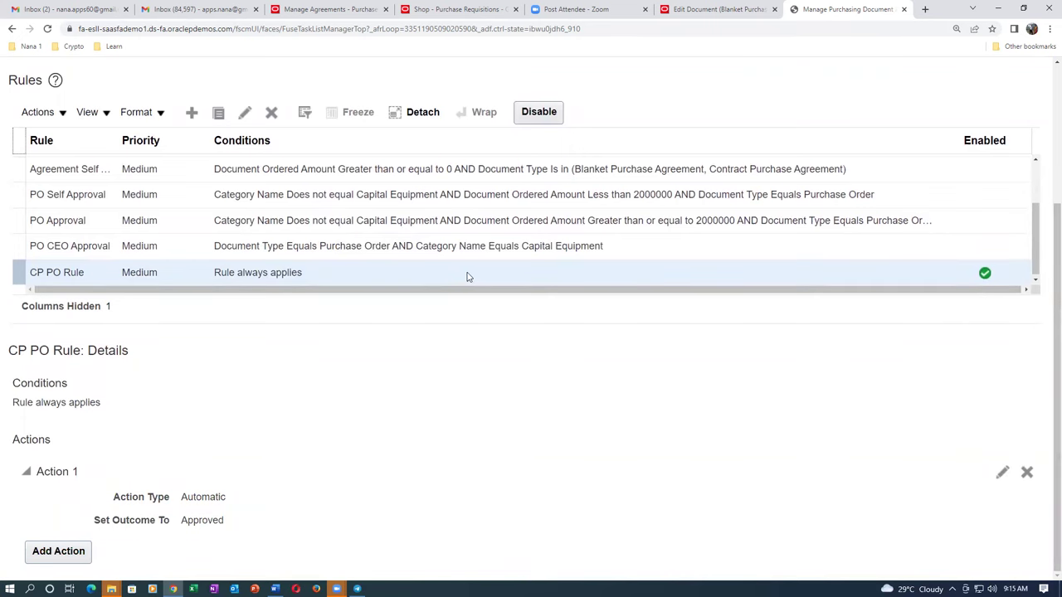
scroll(1040, 192, "up", 2)
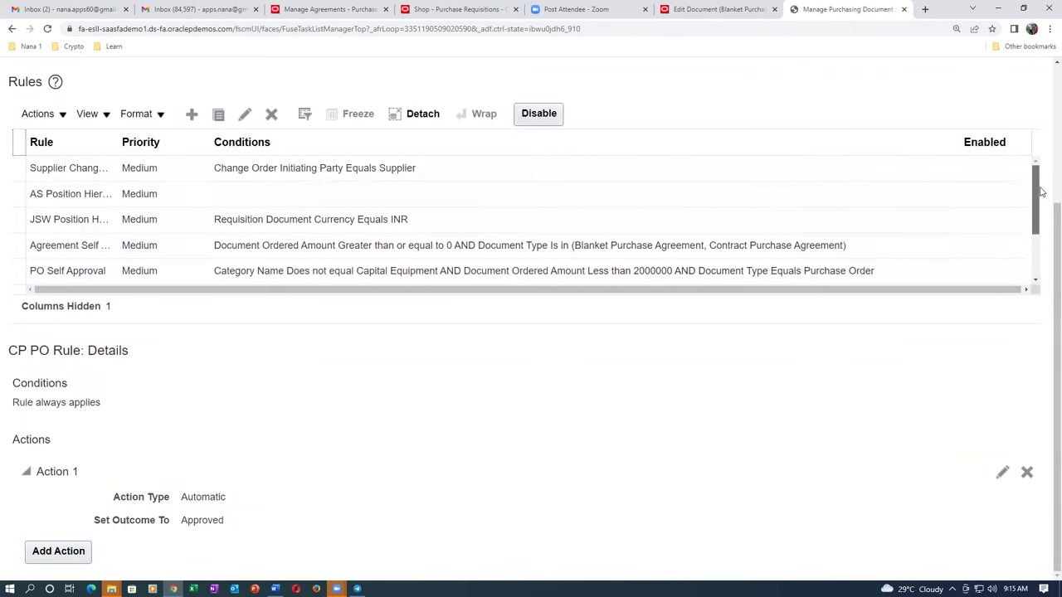
scroll(1042, 166, "up", 3)
left_click(1010, 106)
Open the blanket purchase agreement's Manage Approvals page and record "BPA" with the agreement number in a new Notepad document.
left_click(716, 9)
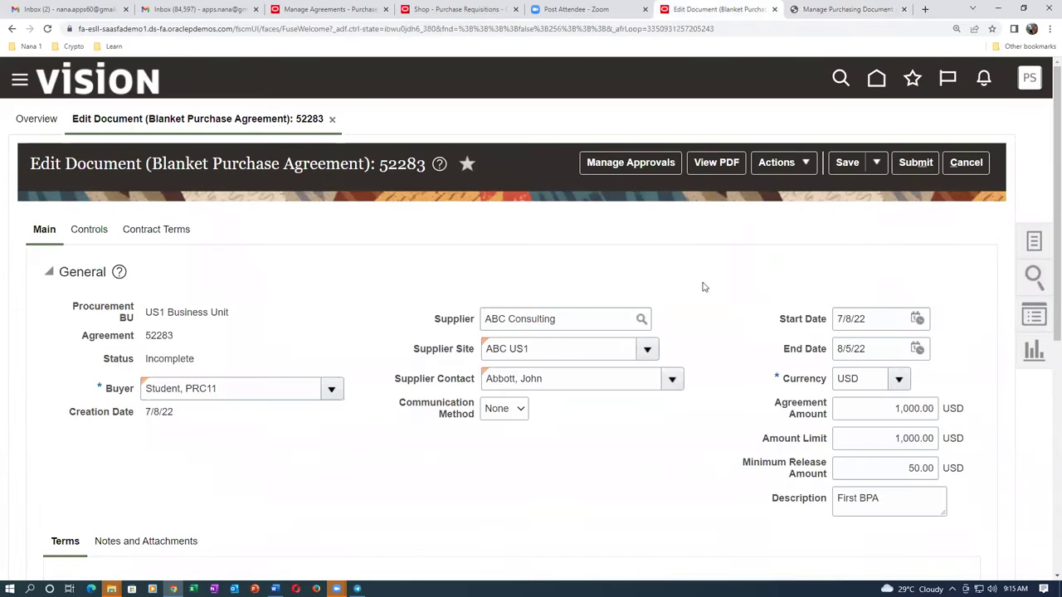
left_click(628, 161)
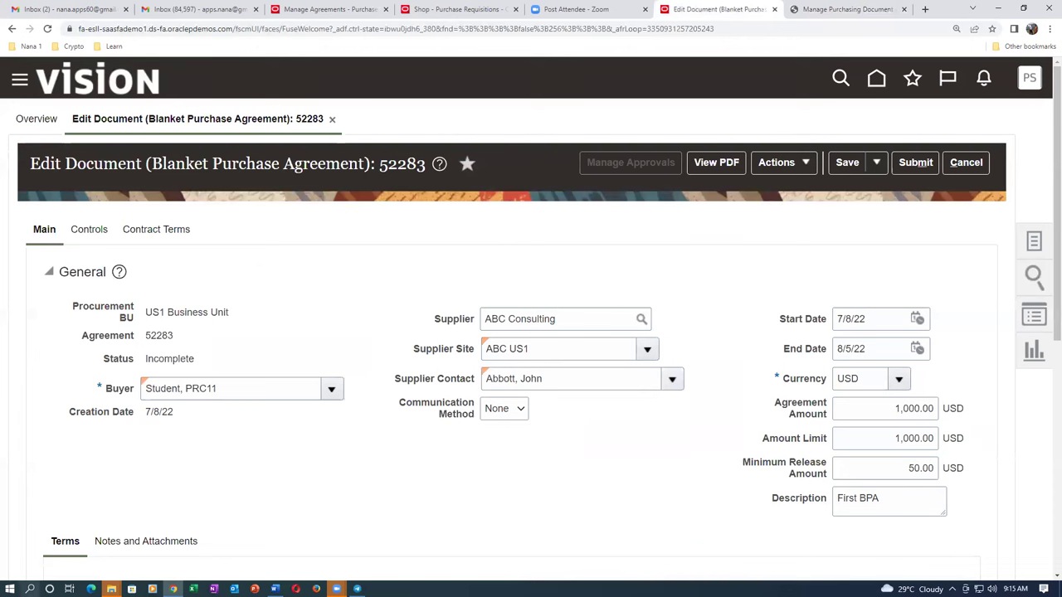
left_click(10, 589)
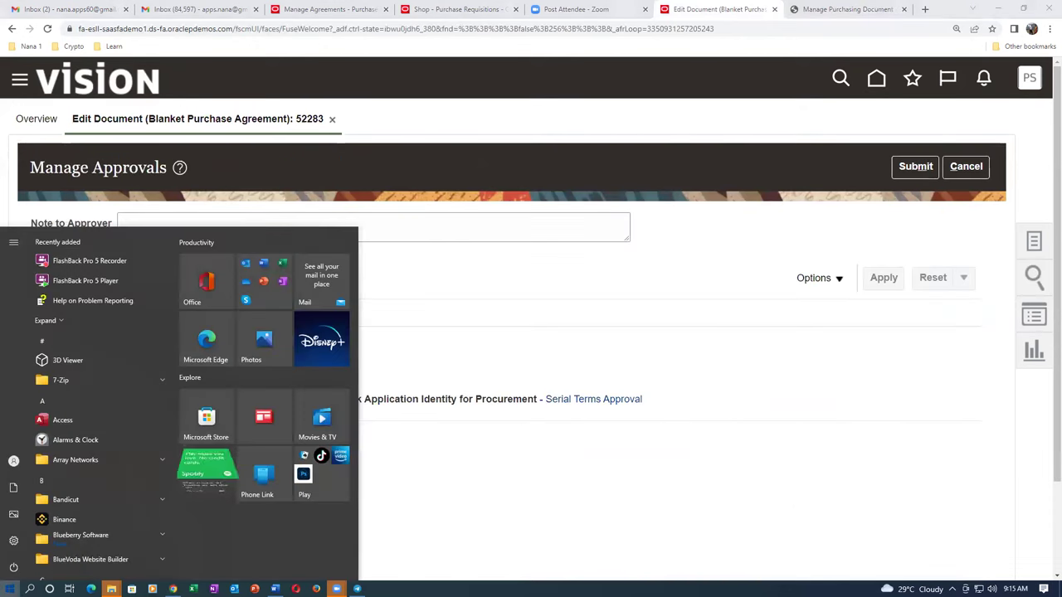
type("note")
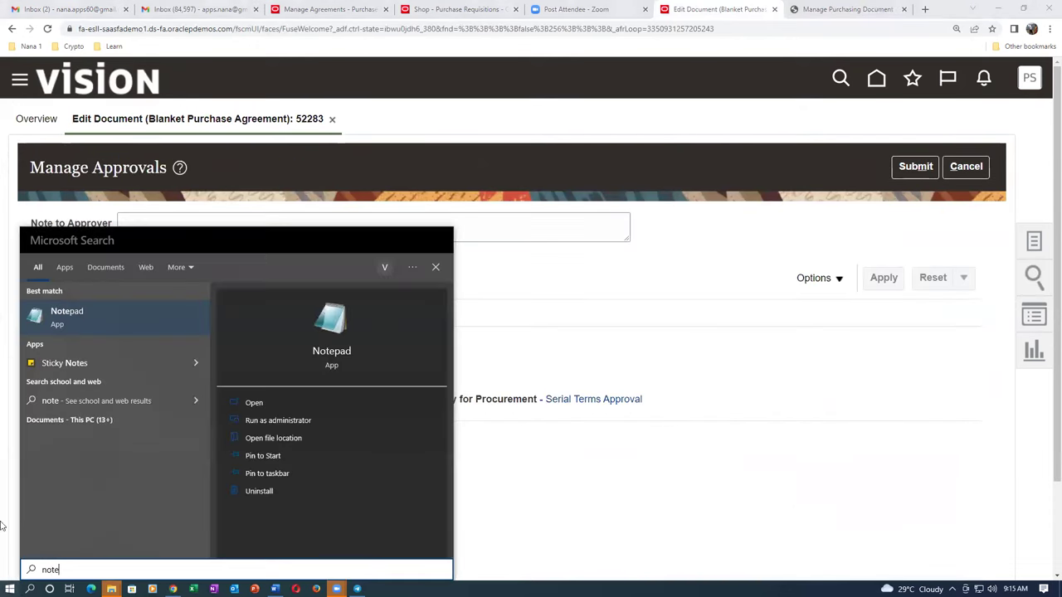
left_click(114, 323)
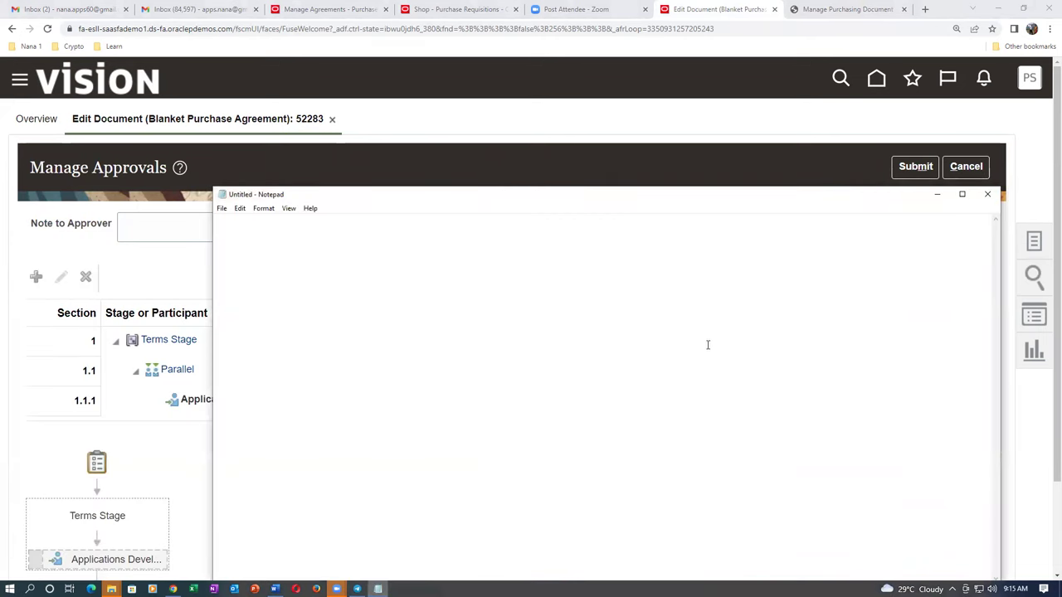
key("Return")
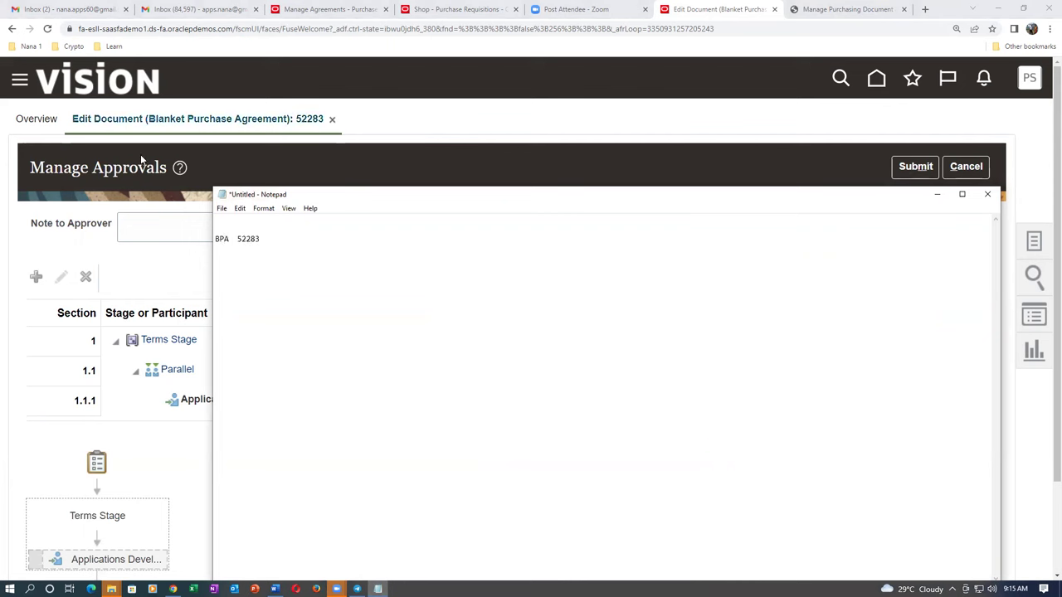
Return to the agreement's Manage Approvals page, submit the agreement for approval and acknowledge the confirmation.
left_click(165, 265)
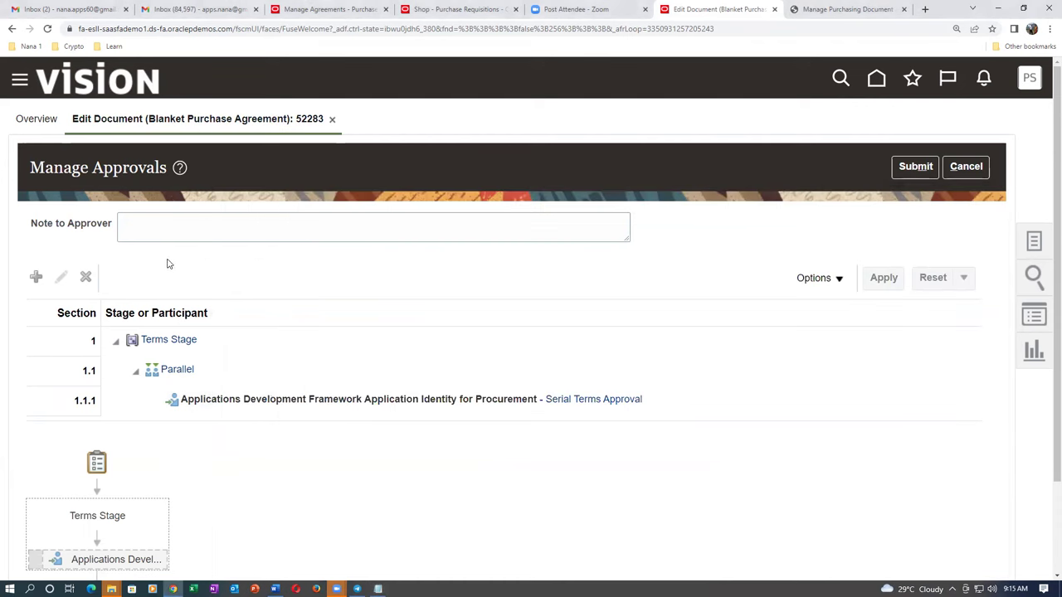
left_click(916, 168)
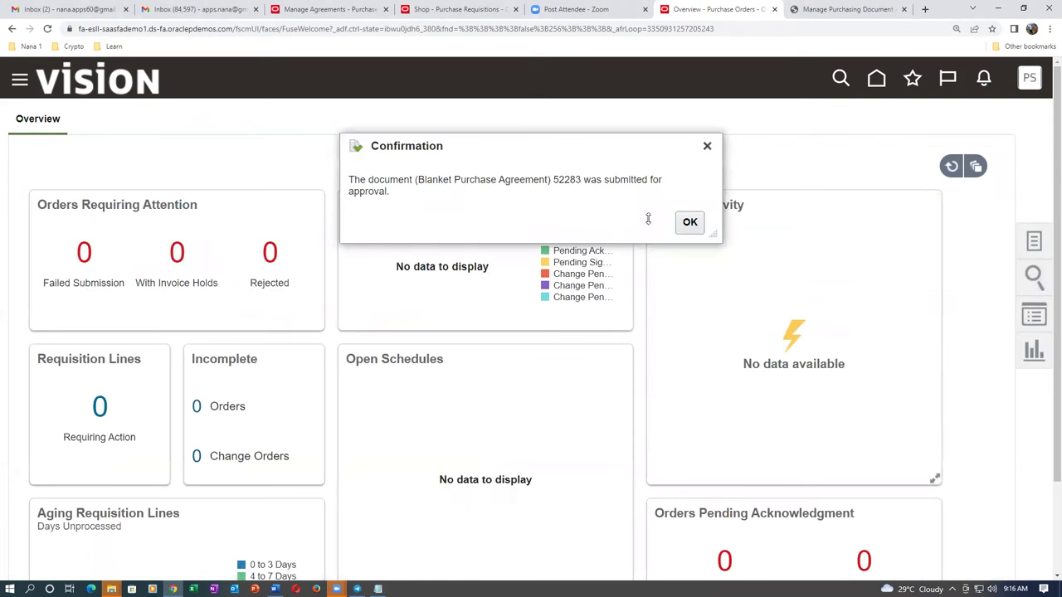
left_click(687, 224)
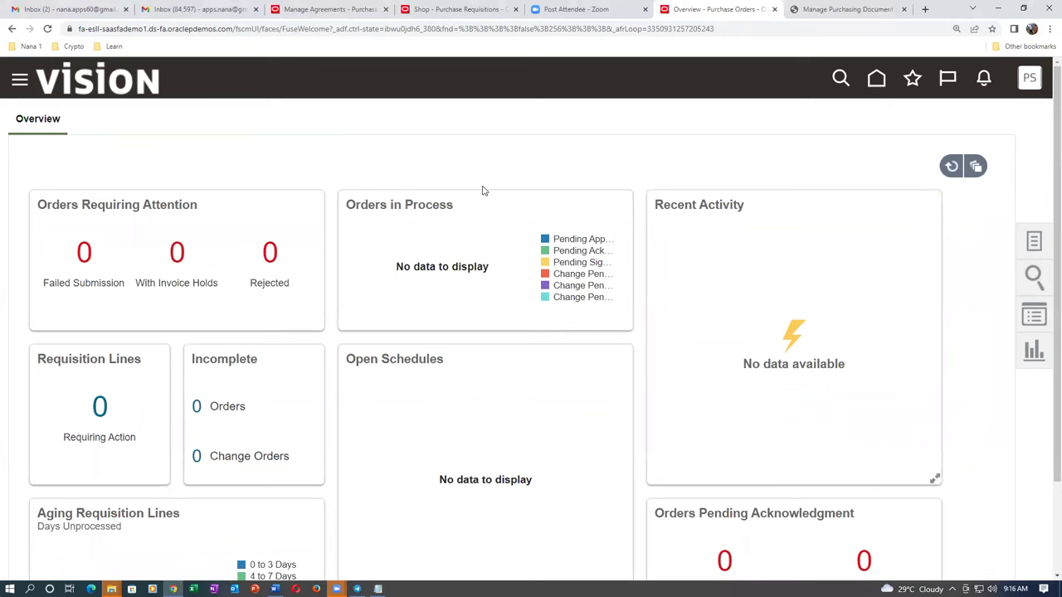
Close the purchasing document approvals setup in the other browser tab and open Purchase Requisitions there.
left_click(833, 10)
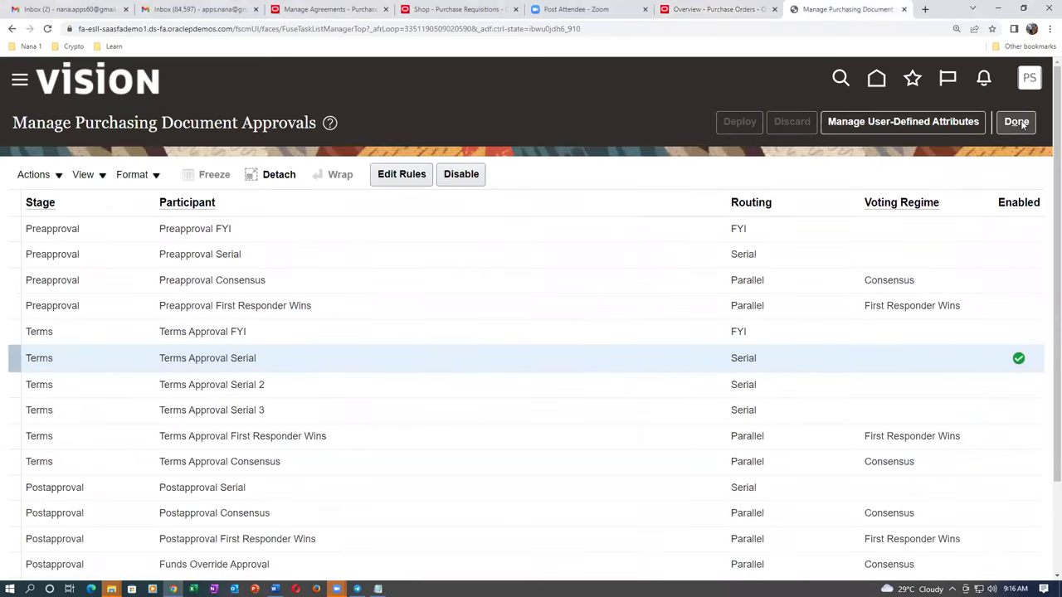
left_click(1016, 122)
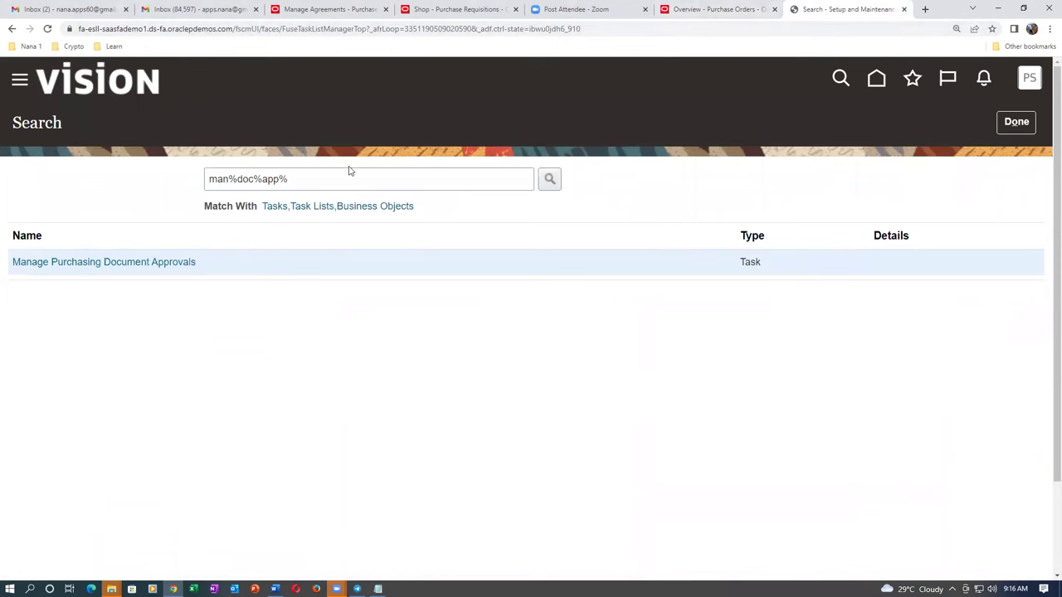
left_click(1016, 122)
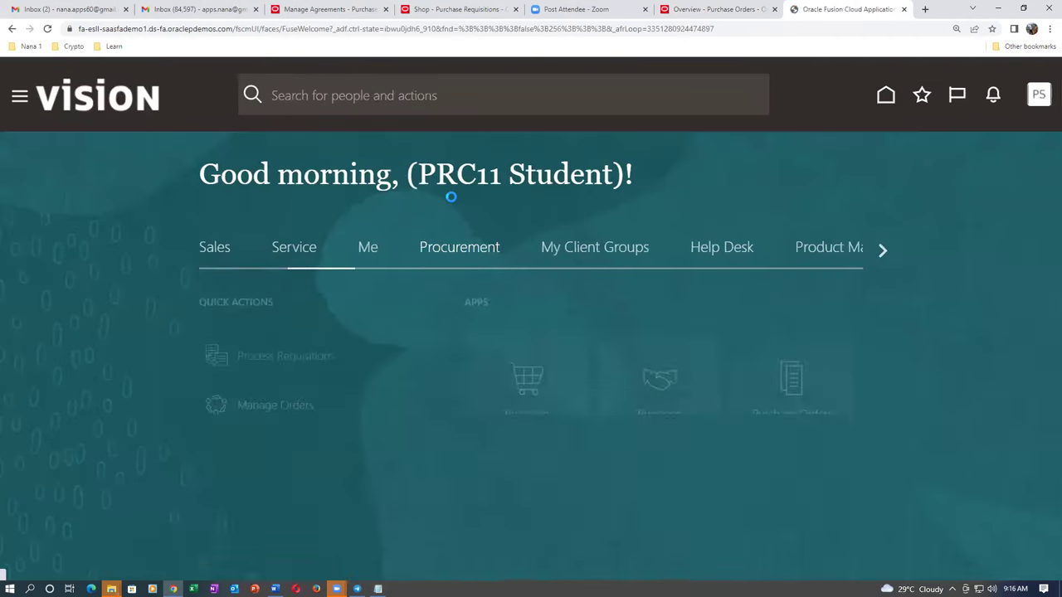
left_click(526, 407)
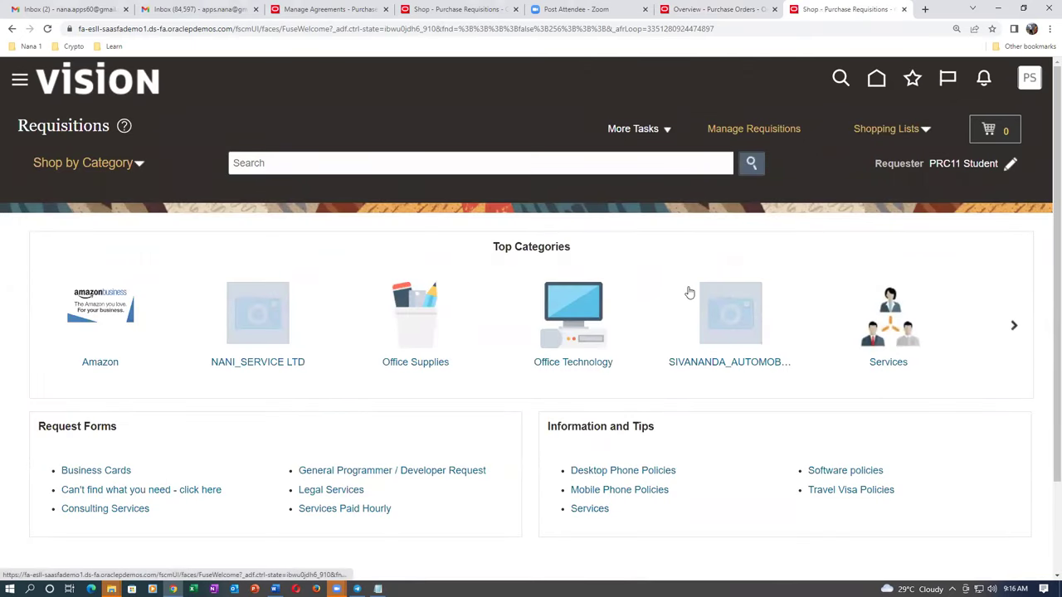
Open Manage Agreements from the purchase orders overview and search for the new agreement by the number recorded in Notepad.
left_click(697, 10)
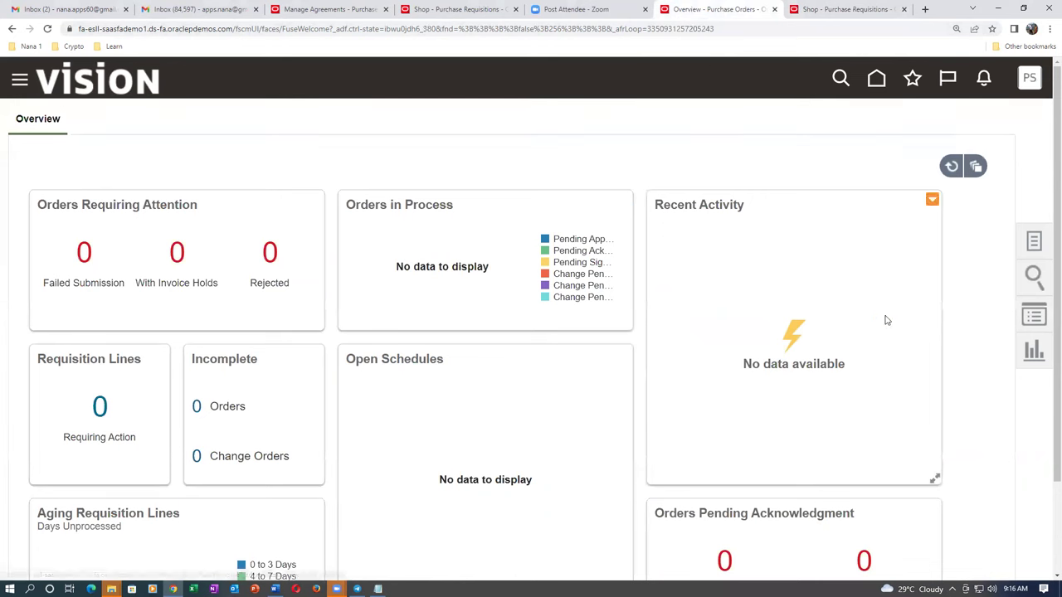
left_click(950, 313)
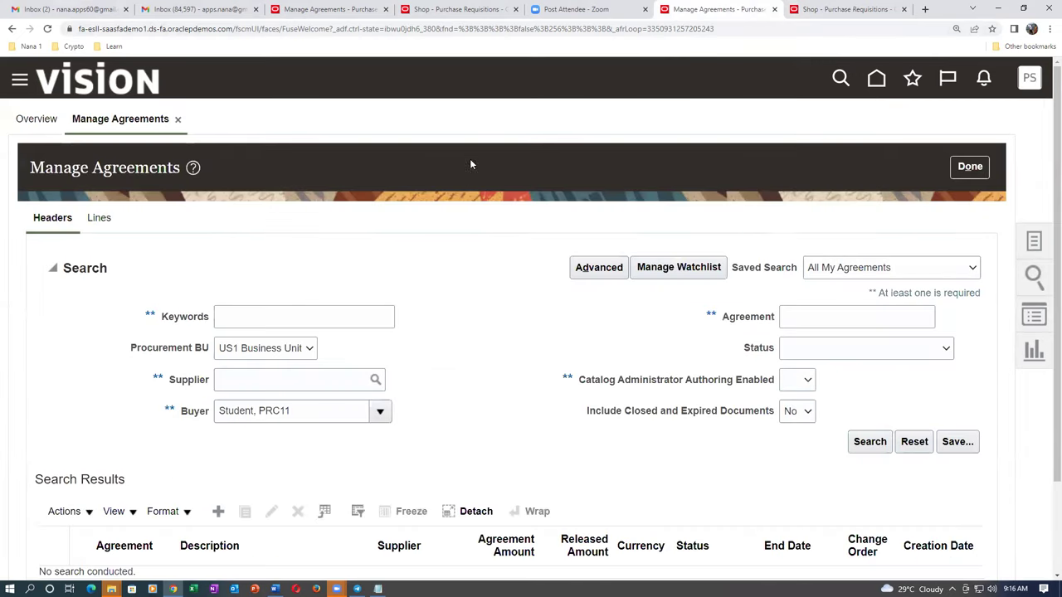
left_click(801, 317)
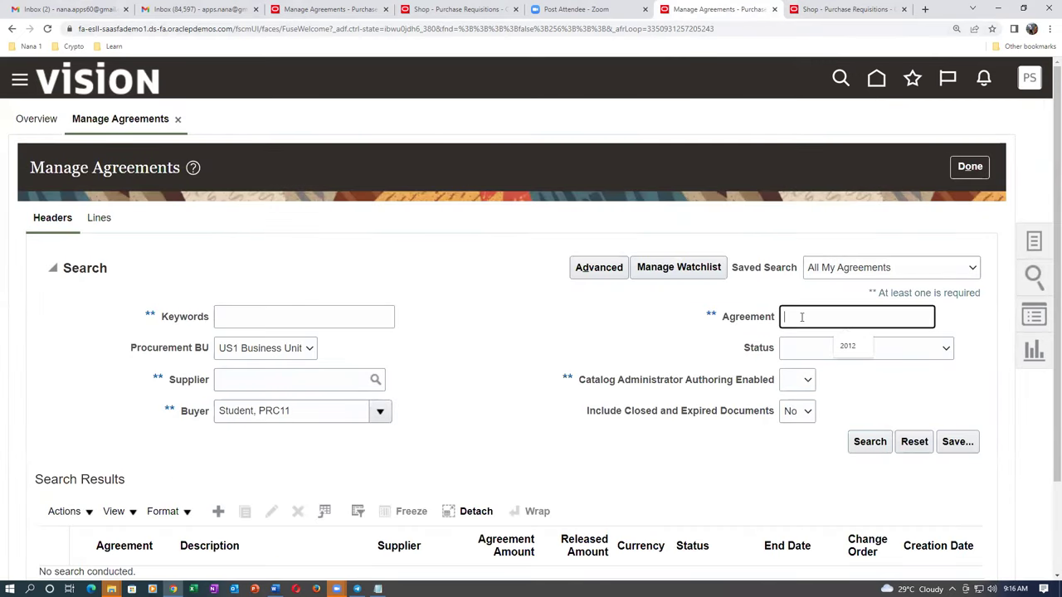
type("522")
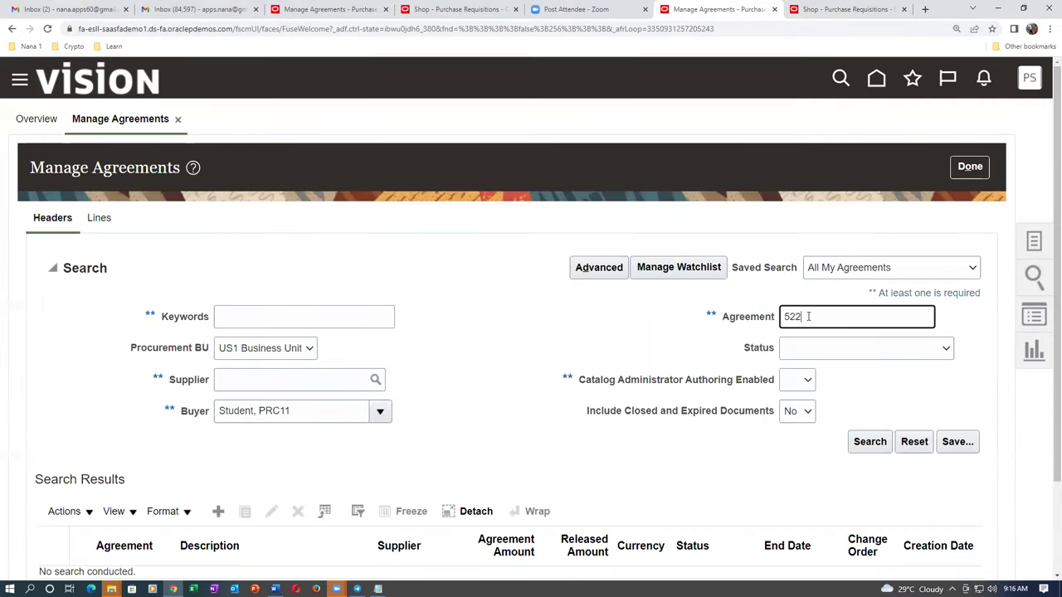
key("alt+Tab")
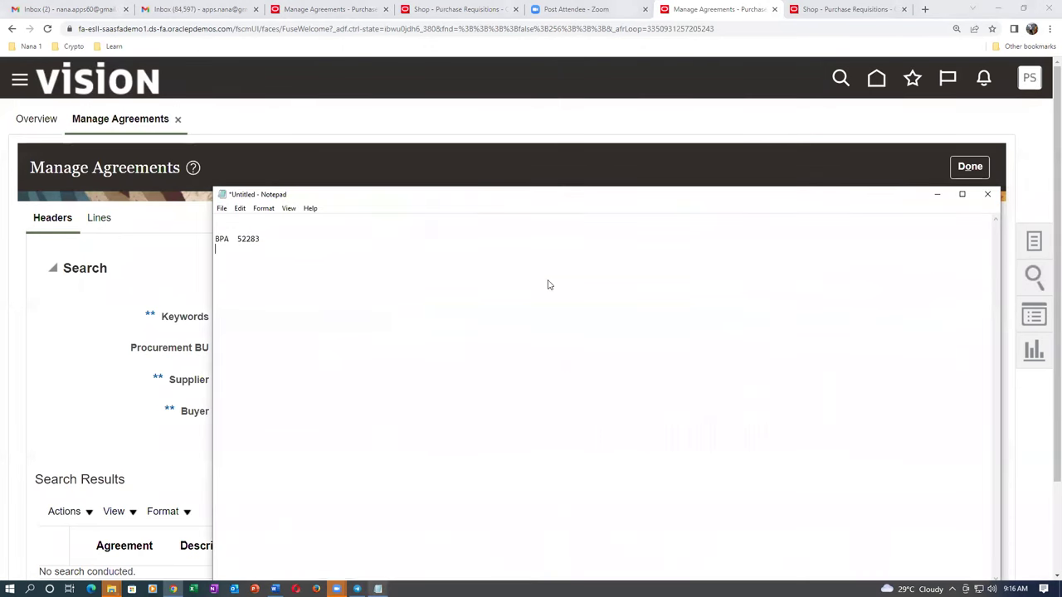
key("alt+Tab")
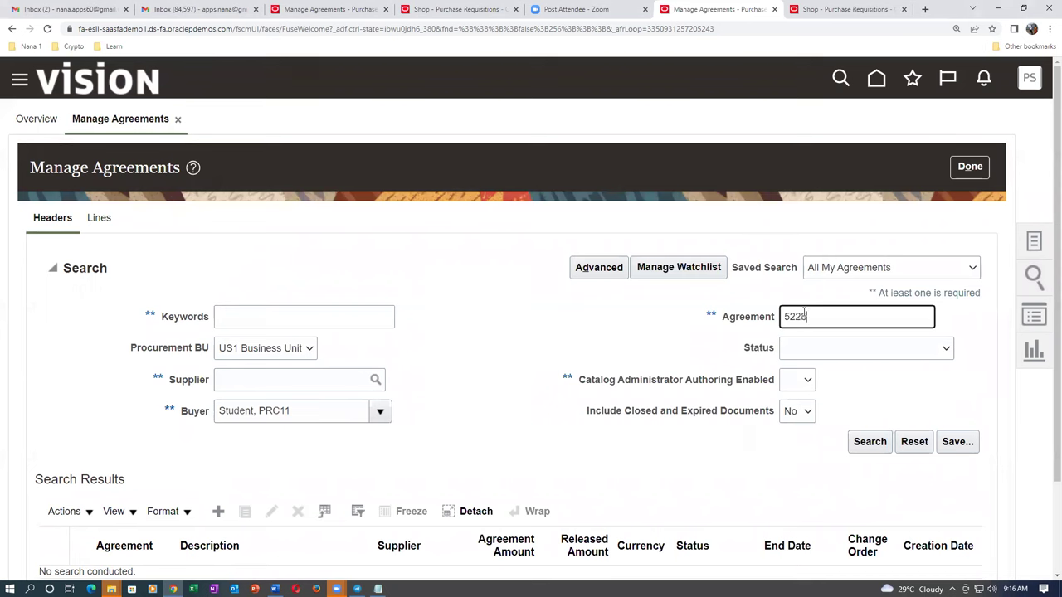
type("283")
left_click(867, 443)
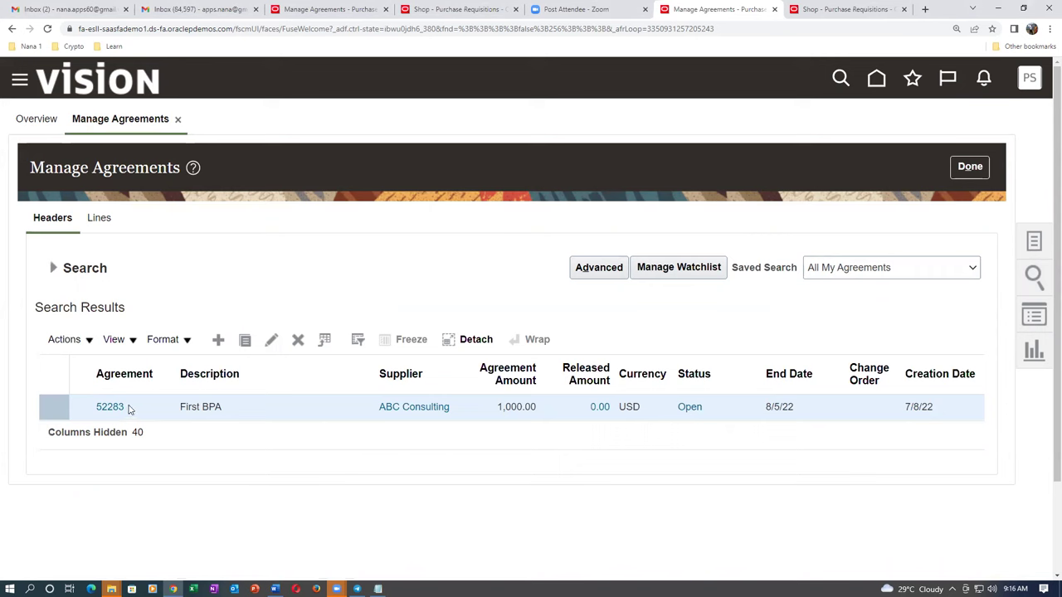
Open the agreement found by the search and review its status, terms and item line.
left_click(112, 407)
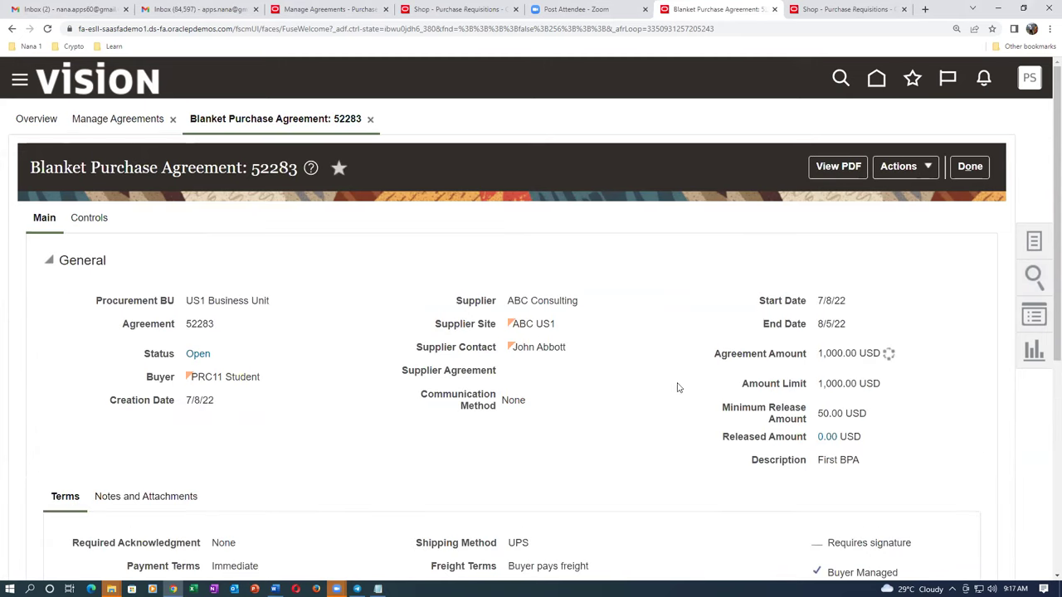
scroll(610, 361, "down", 3)
scroll(610, 361, "down", 1)
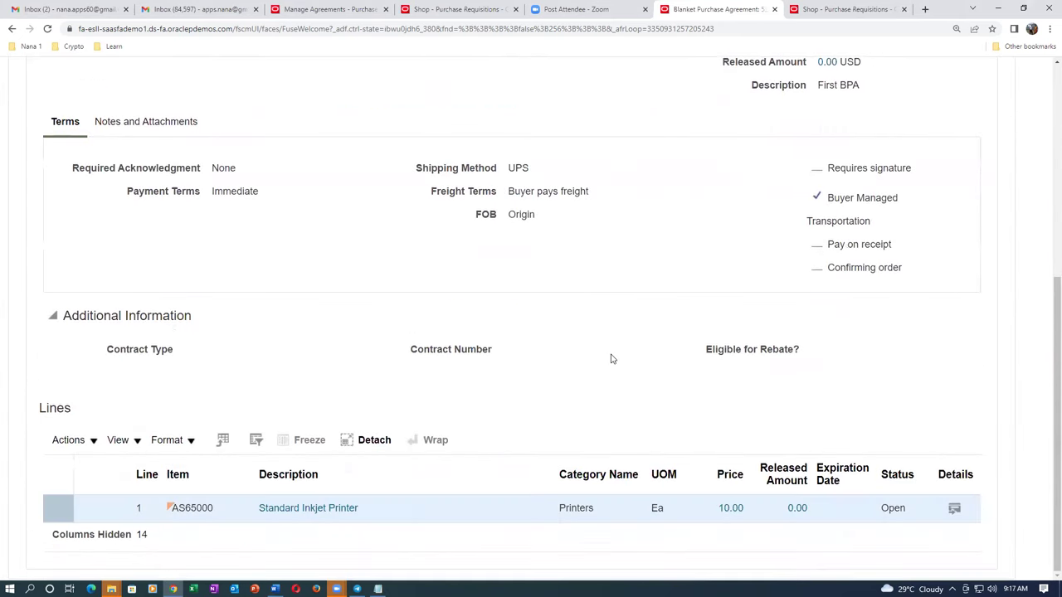
Return to the requisitions shopping page, leaving Manage Requisitions, and open the requisition preferences for editing.
left_click(859, 18)
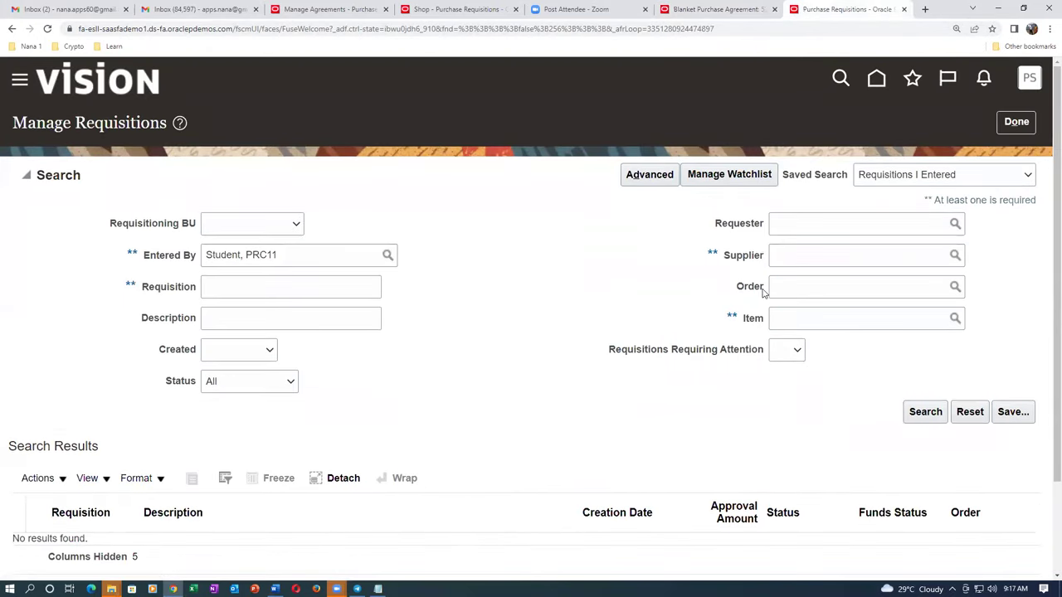
left_click(1015, 123)
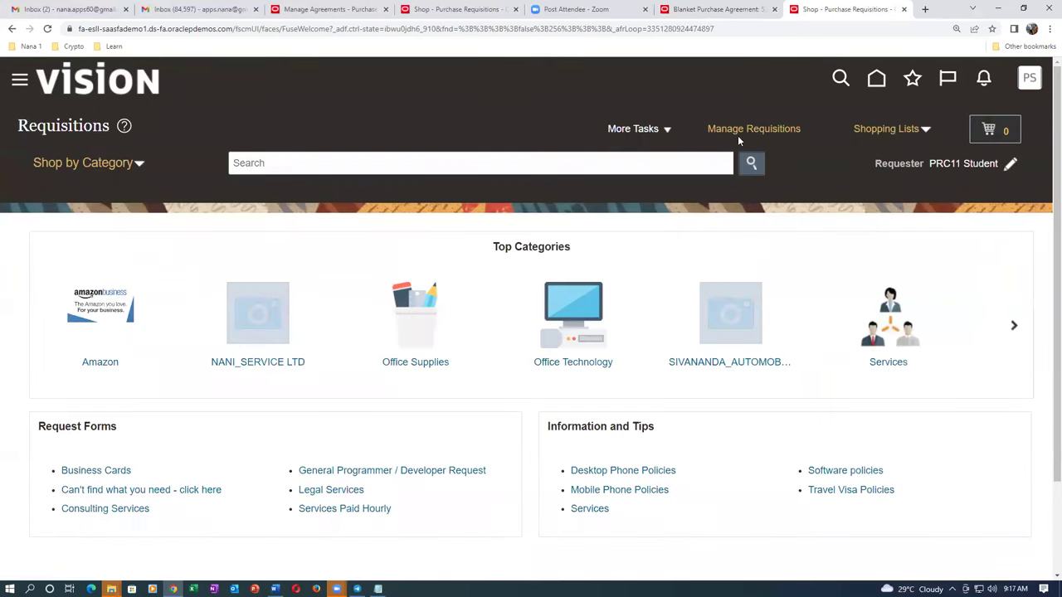
left_click(664, 130)
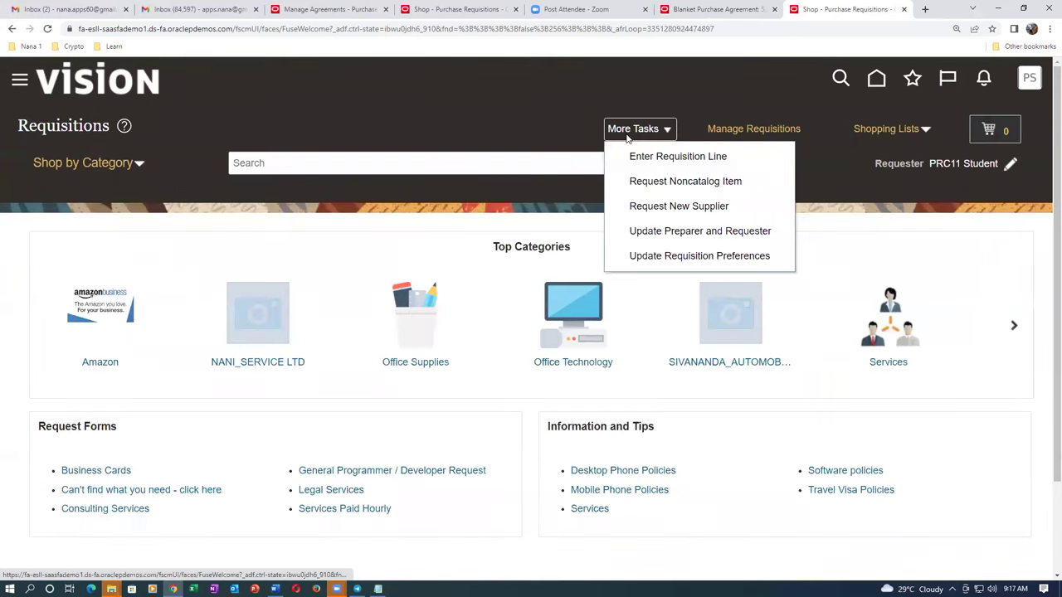
left_click(629, 255)
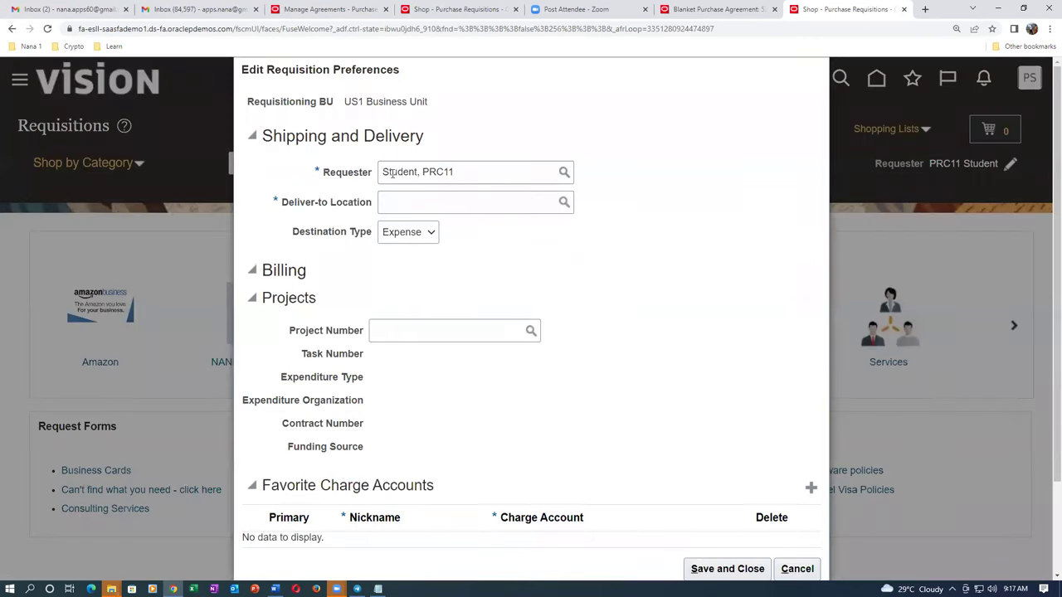
Set the deliver-to location to Seattle and the destination type to Inventory, and save the requisition preferences.
left_click(396, 203)
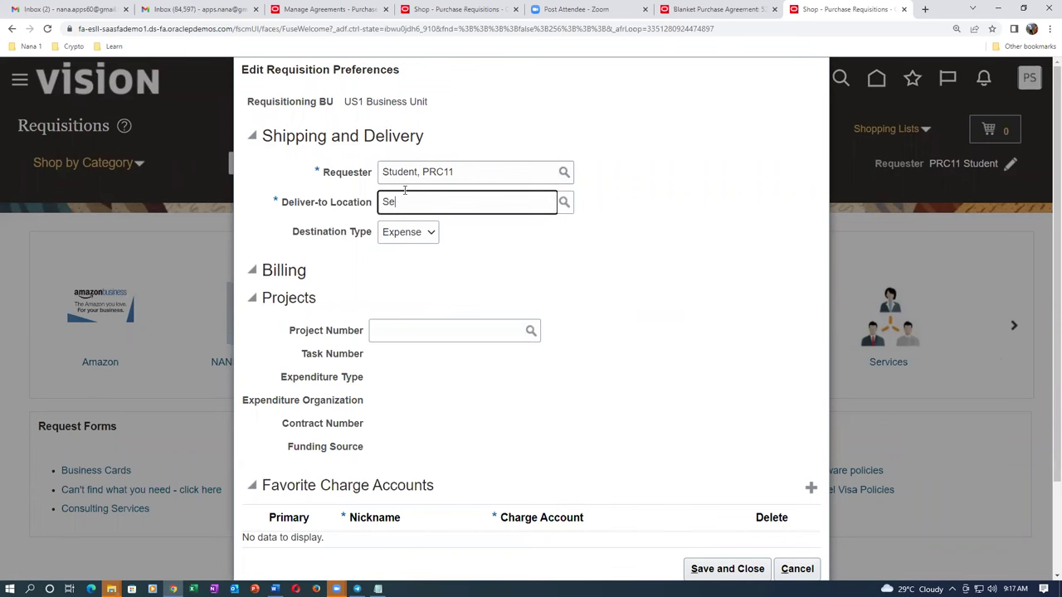
type("Seatt")
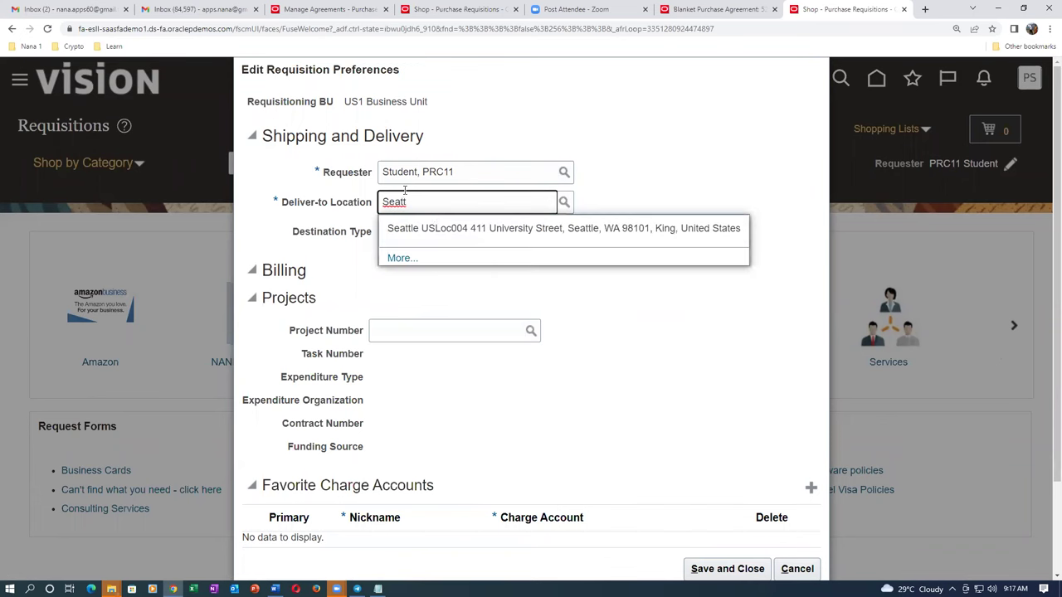
type("le")
left_click(409, 237)
left_click(406, 249)
left_click(408, 235)
left_click(407, 263)
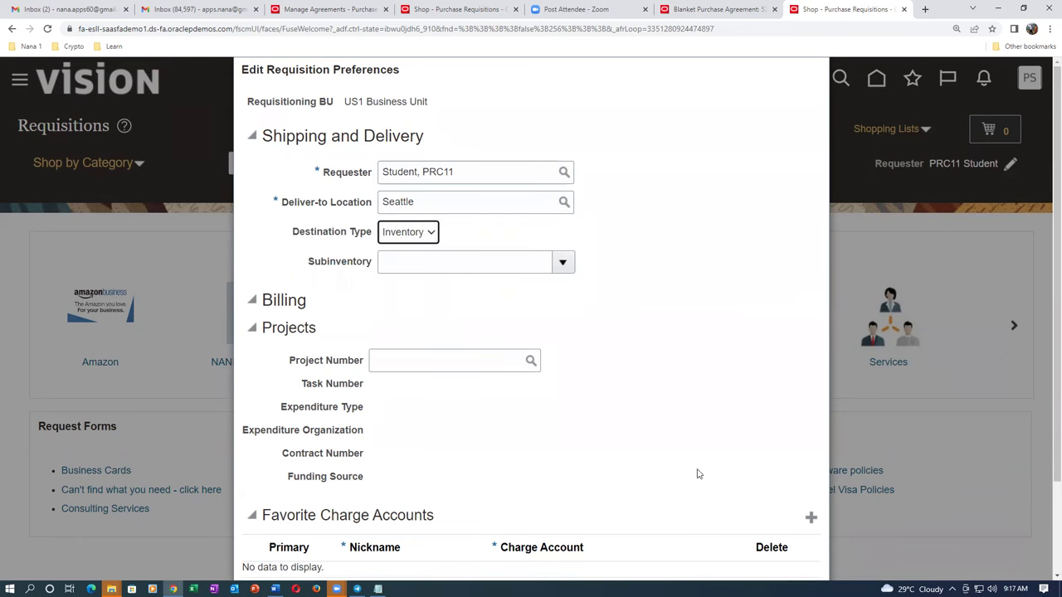
scroll(697, 471, "down", 3)
scroll(452, 172, "up", 3)
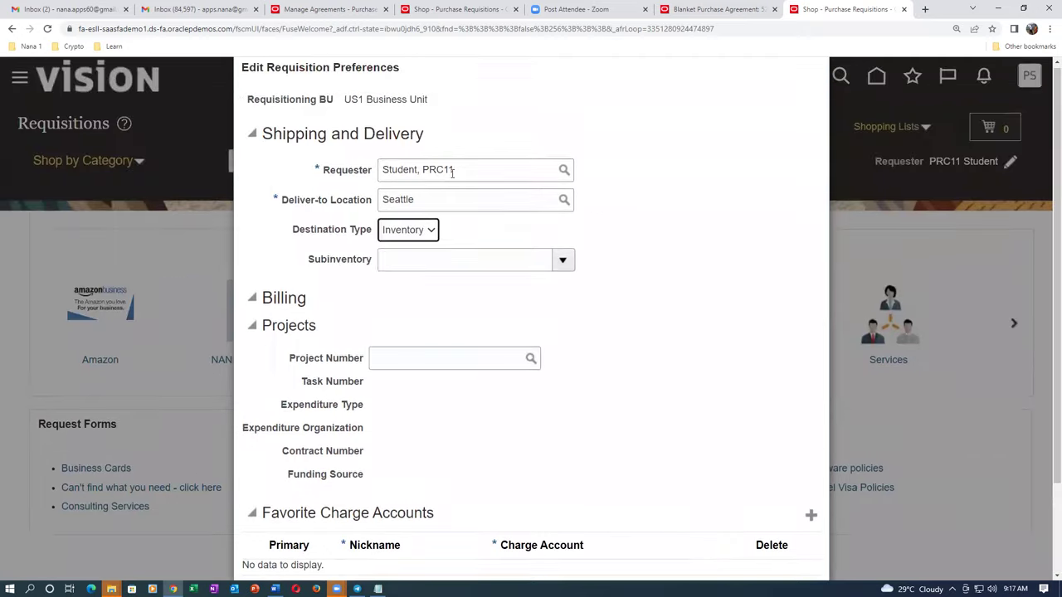
left_click_drag(362, 98, 404, 100)
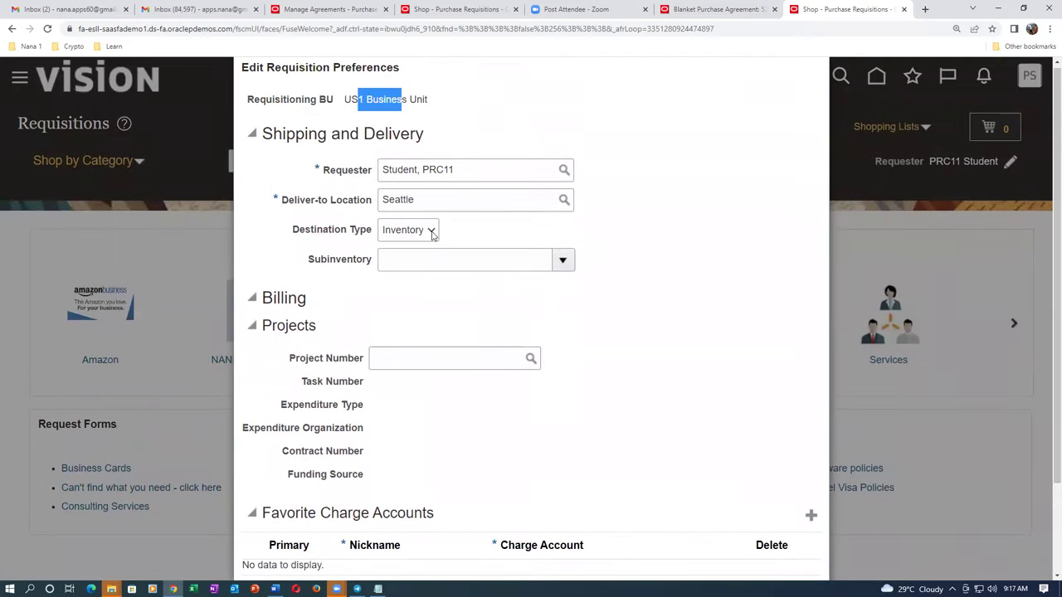
scroll(647, 427, "down", 3)
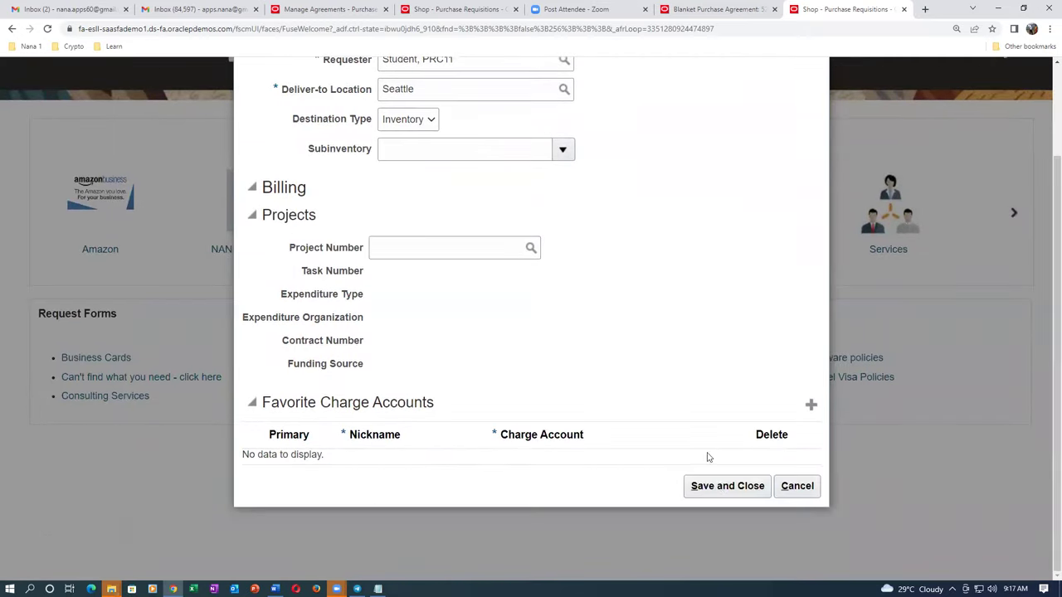
left_click(722, 488)
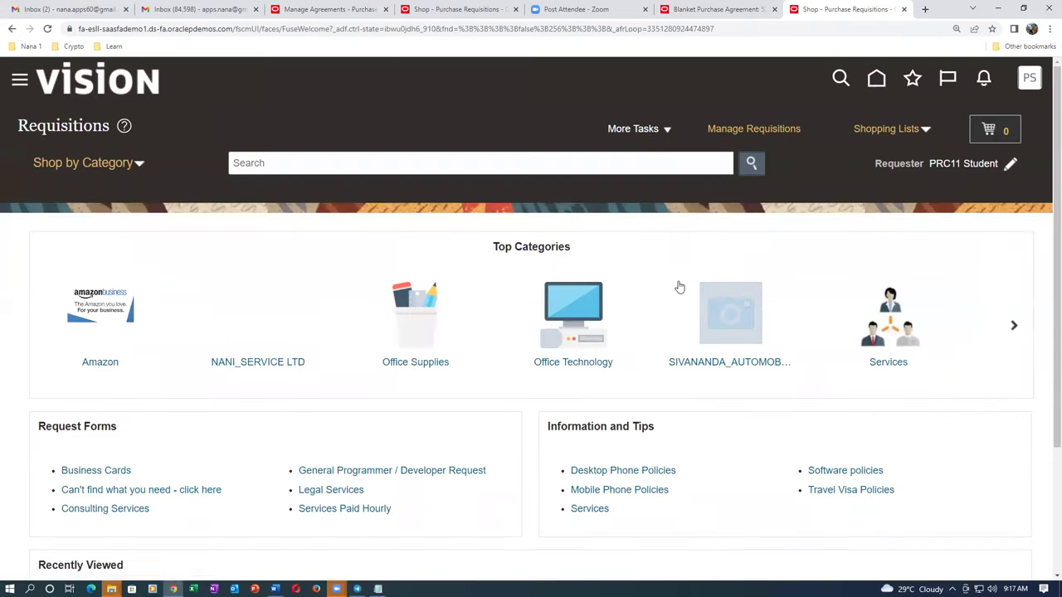
Start a new requisition line from the requisitions page and set its item to AS65000.
left_click(638, 129)
left_click(651, 156)
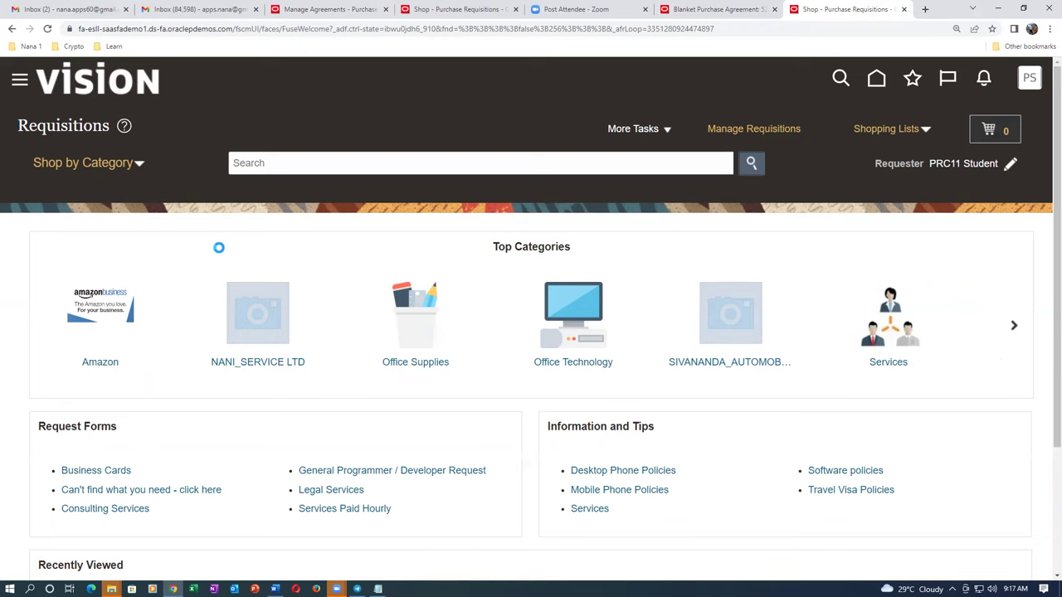
left_click(233, 220)
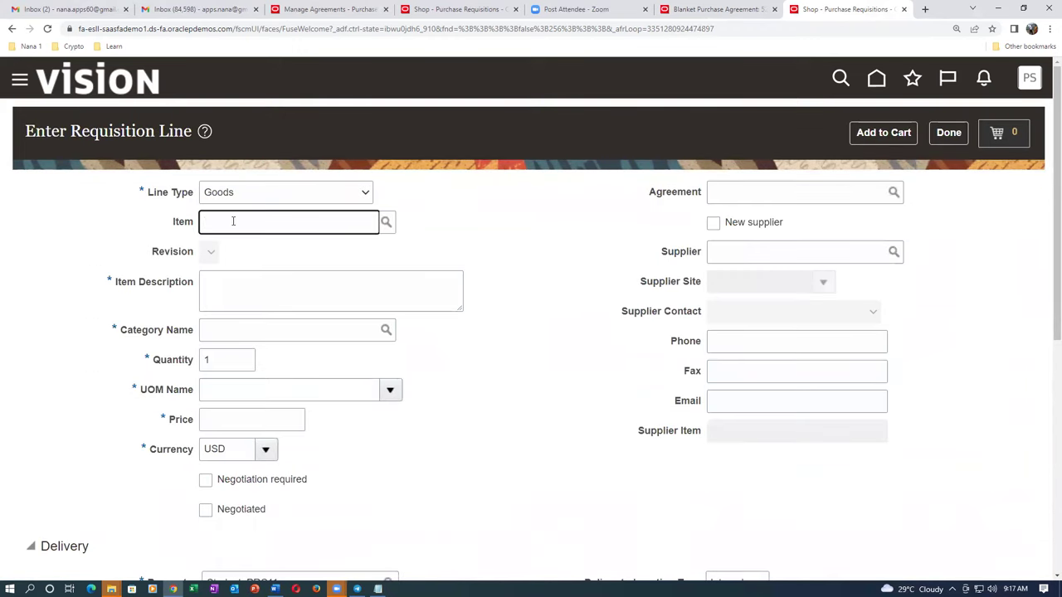
type("AS65000")
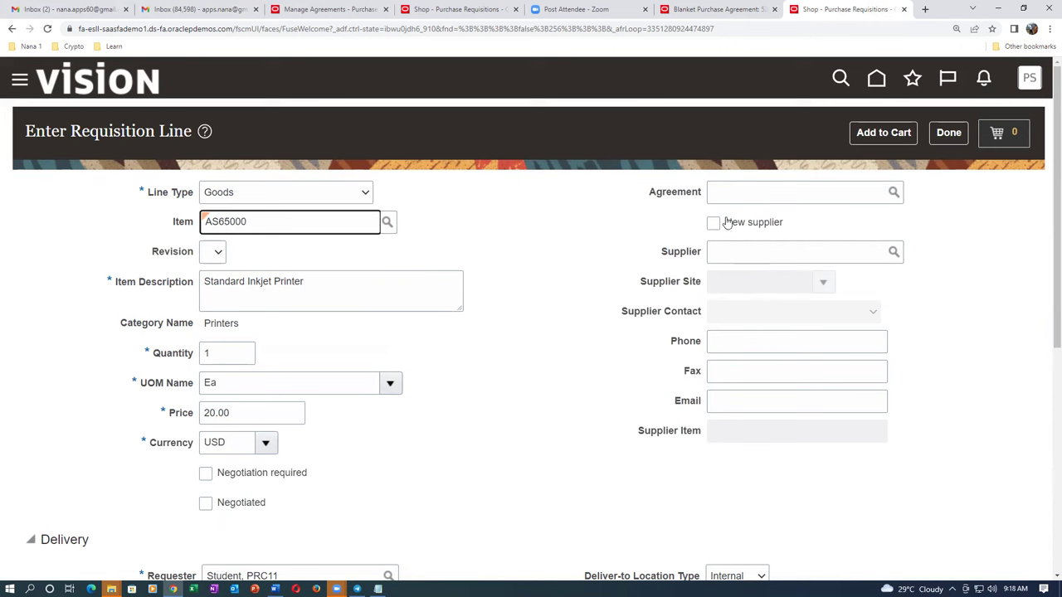
Try to find the agreement recorded in Notepad for the line, and leave the requisition line without adding it to the cart.
left_click(731, 192)
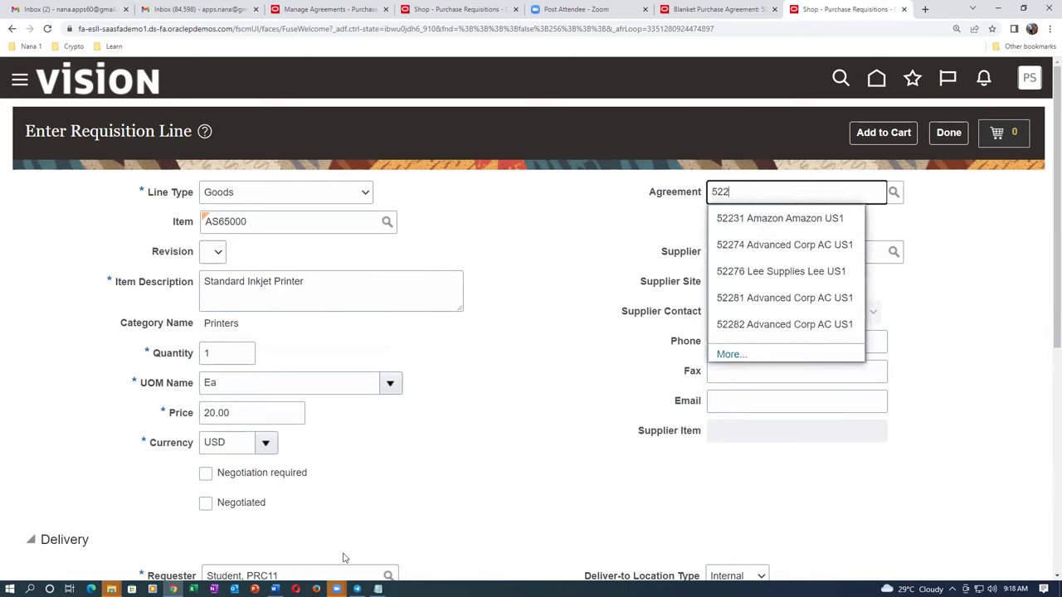
left_click(378, 589)
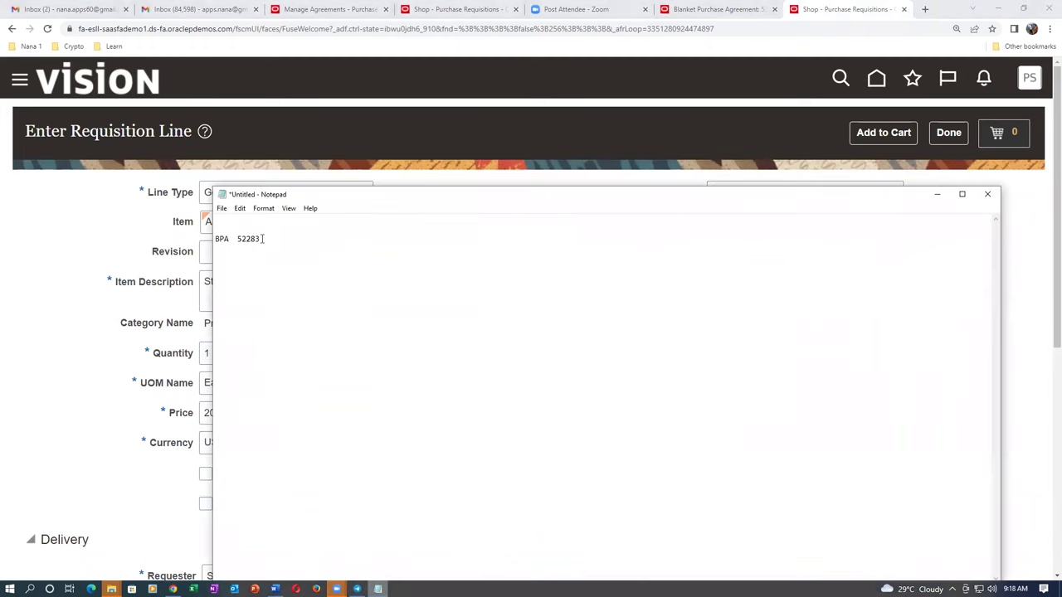
left_click(9, 238)
left_click(740, 190)
type("22")
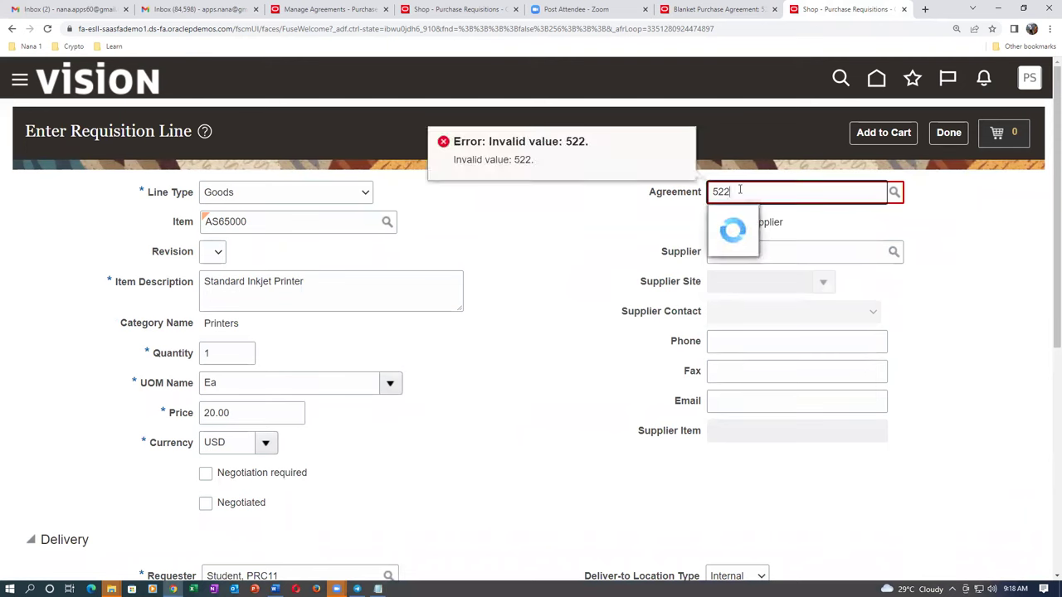
key("BackSpace")
key("BackSpace")
key("BackSpace")
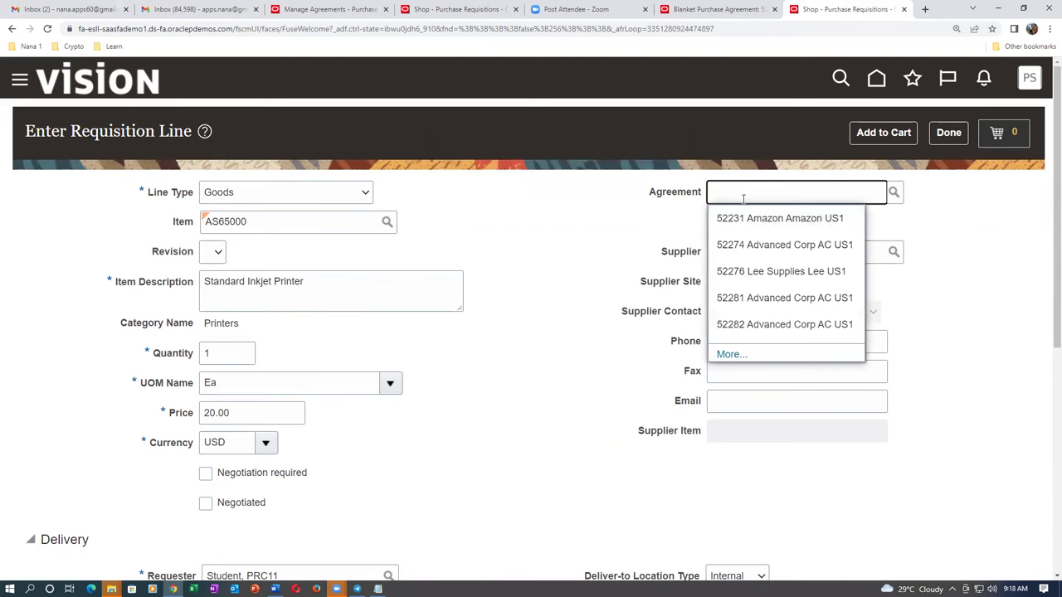
left_click(1043, 289)
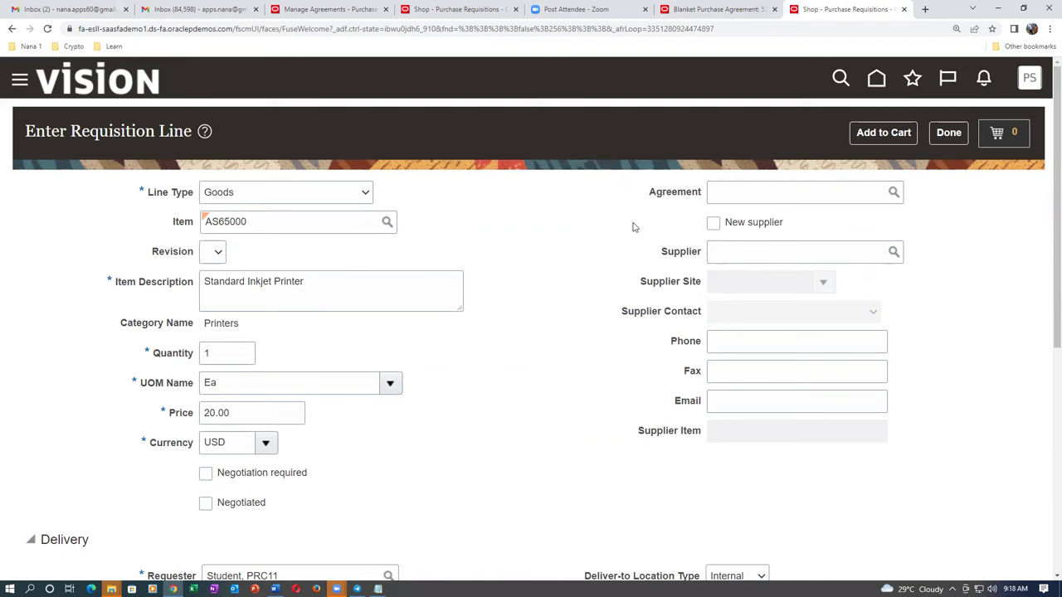
left_click(948, 132)
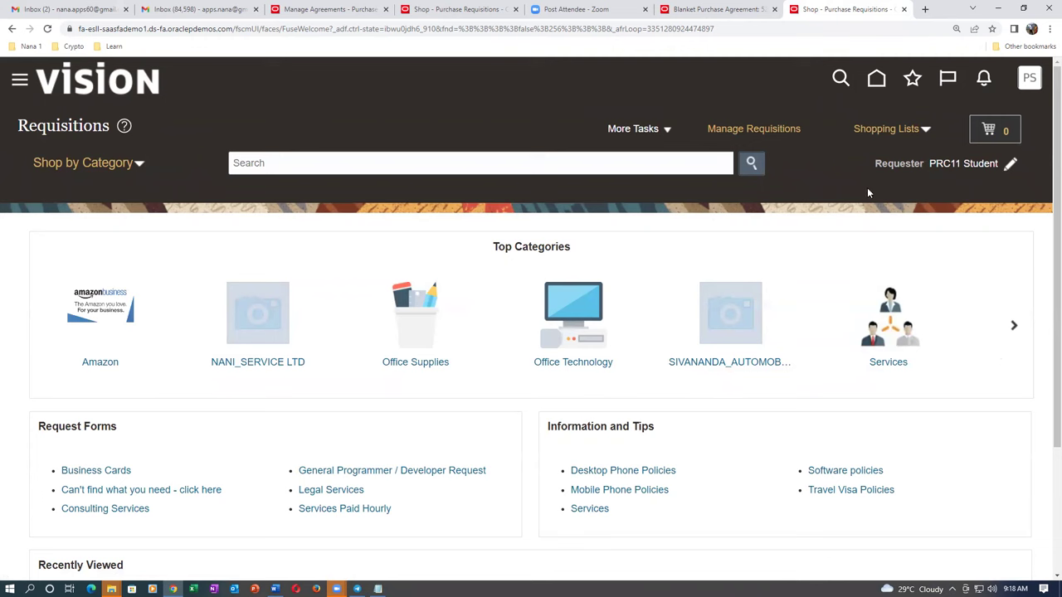
In the other Oracle environment, start a requisition line with item d2101_item_1 and check its agreement type field.
left_click(440, 10)
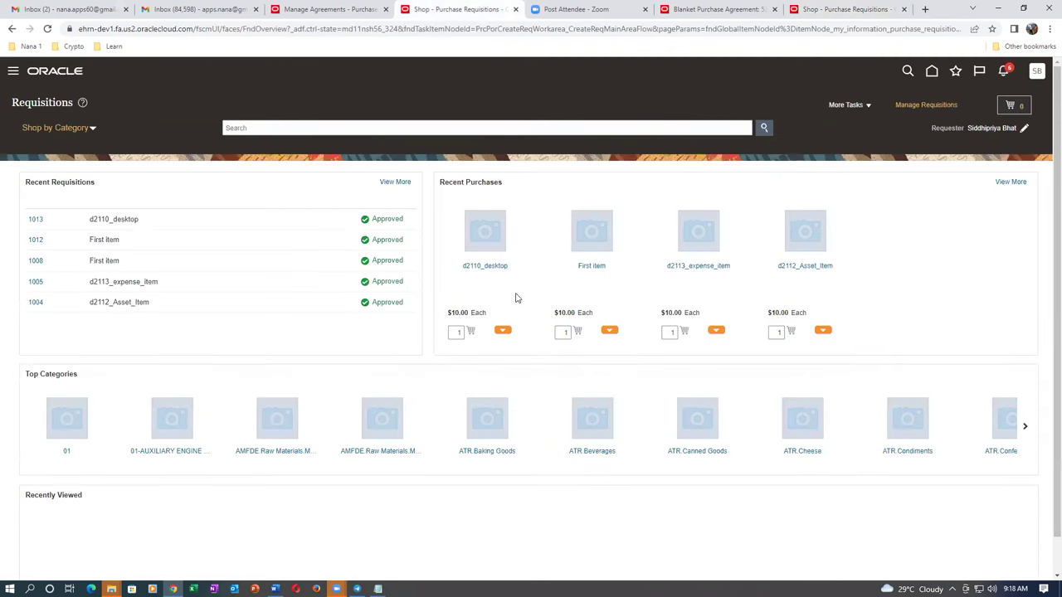
left_click(848, 108)
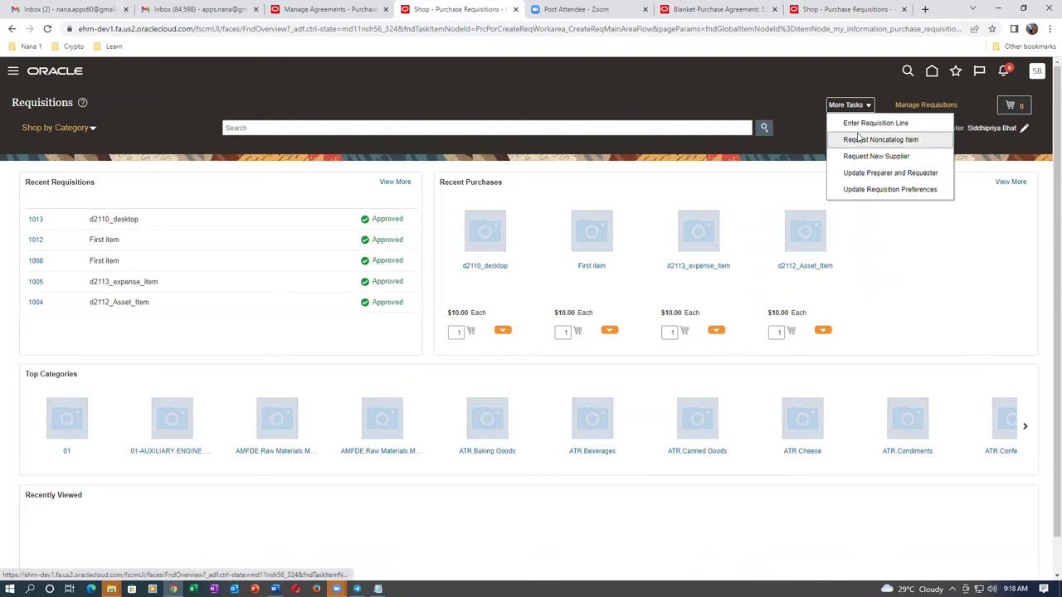
left_click(854, 125)
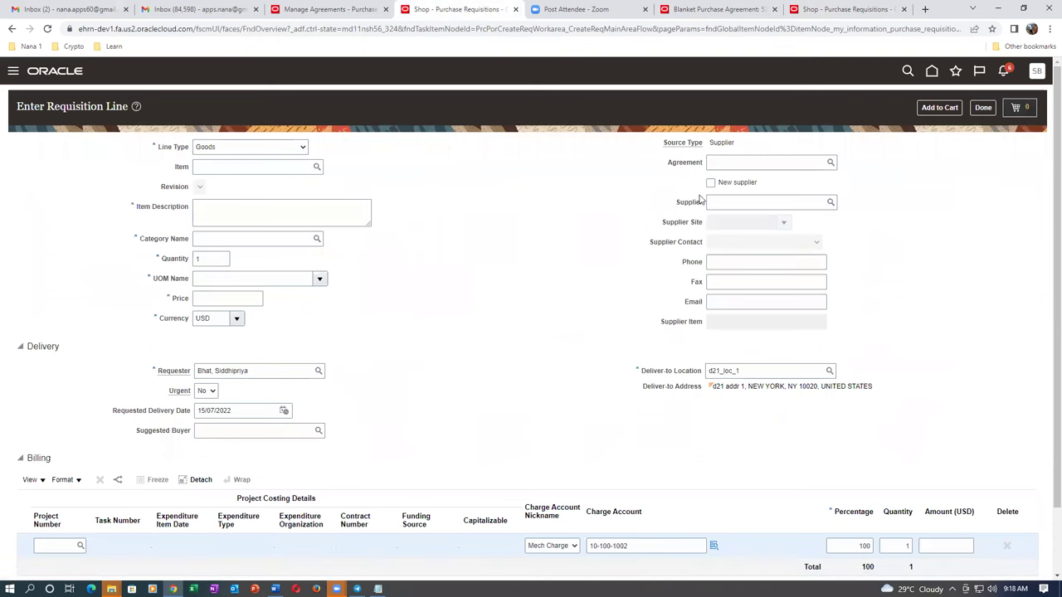
left_click(217, 166)
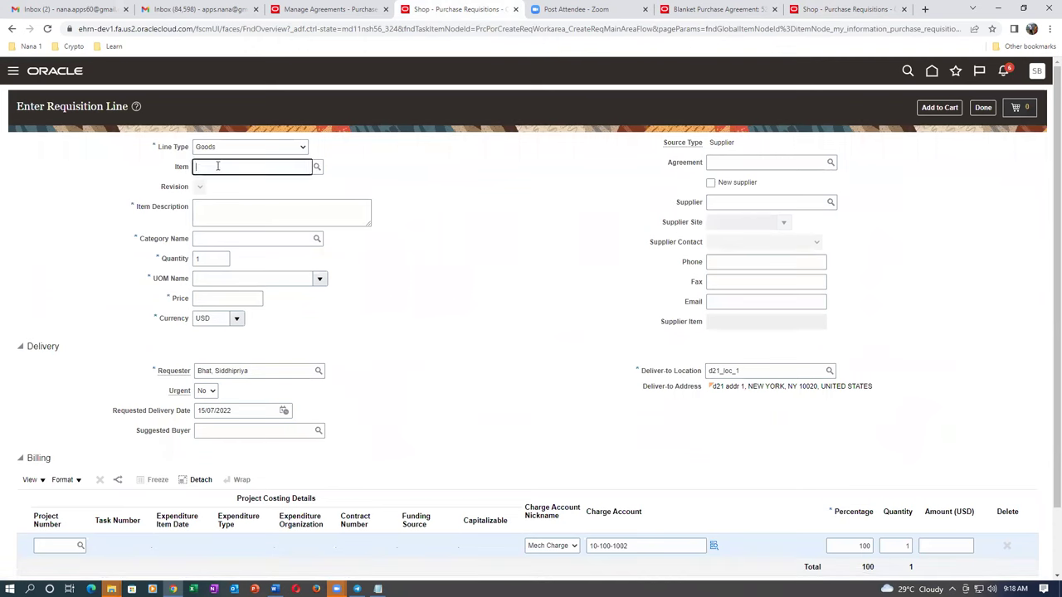
type("c0140")
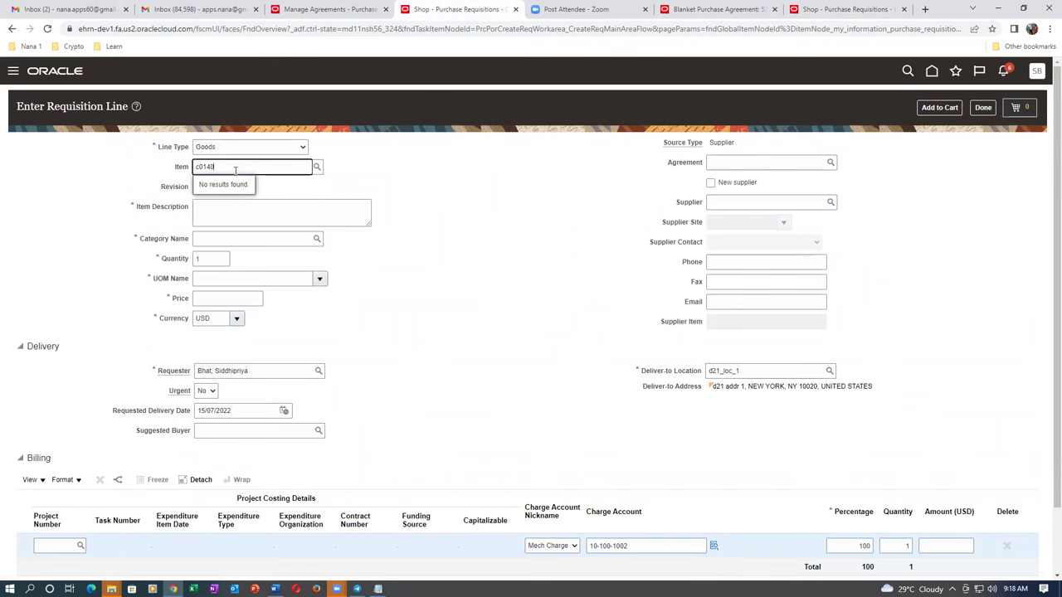
key("BackSpace")
key("BackSpace")
key("BackSpace")
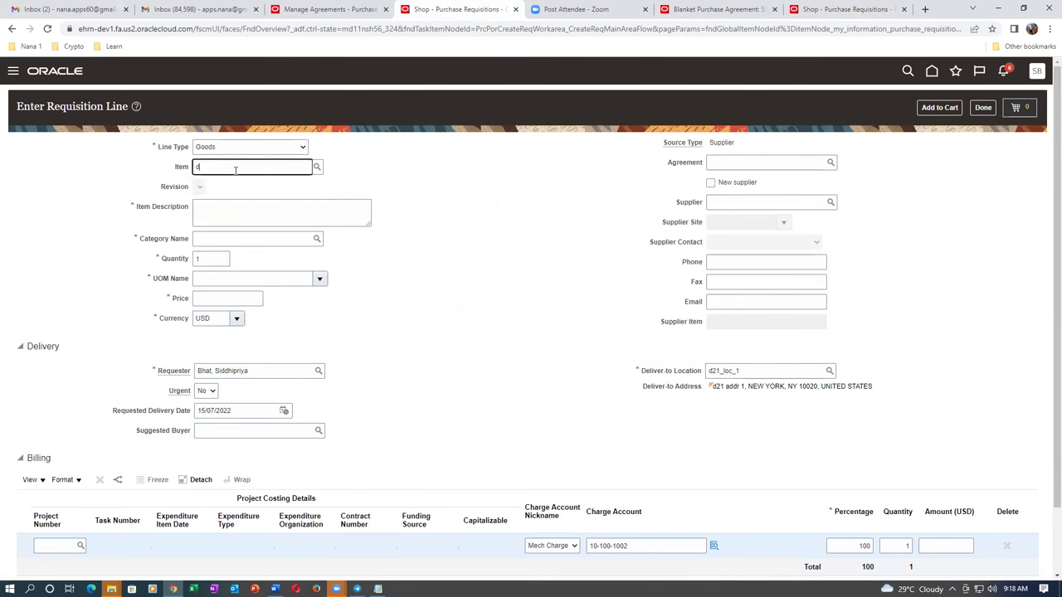
type("d21")
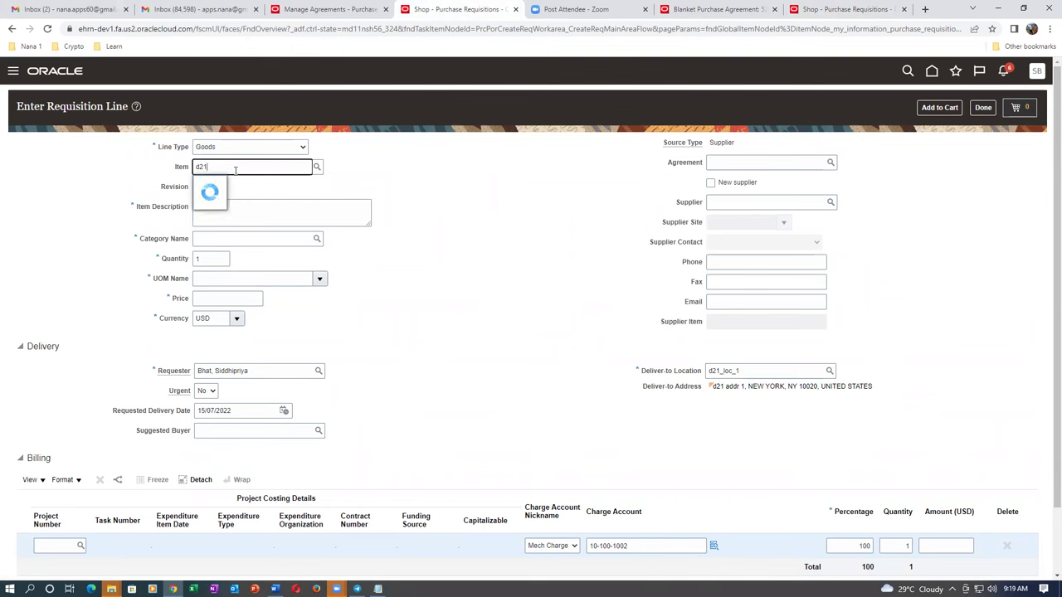
left_click(241, 182)
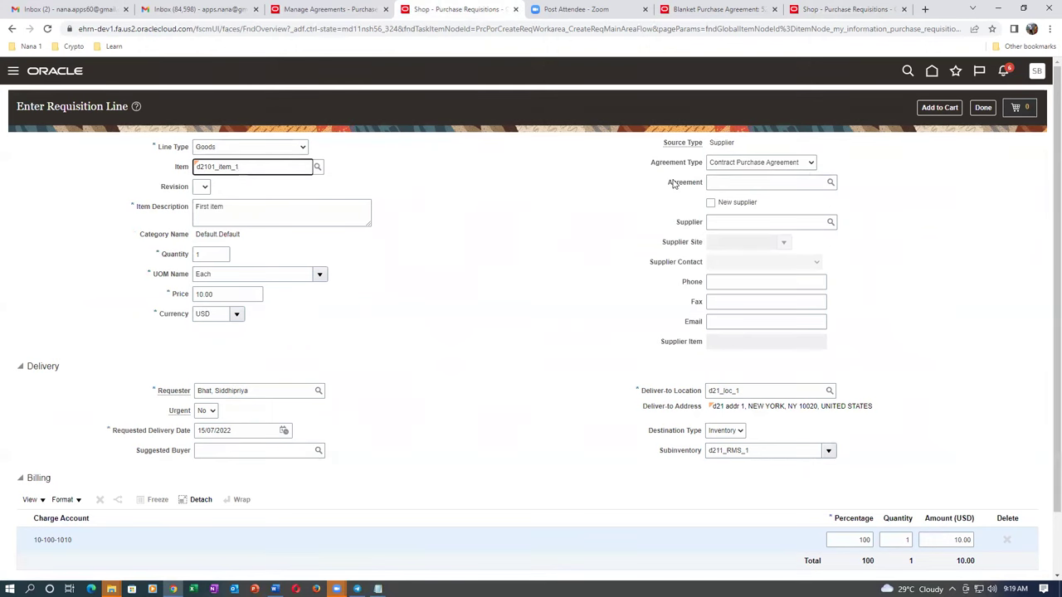
Return to the Vision environment, go to its home page and open Sandboxes from the Configuration apps.
left_click(871, 10)
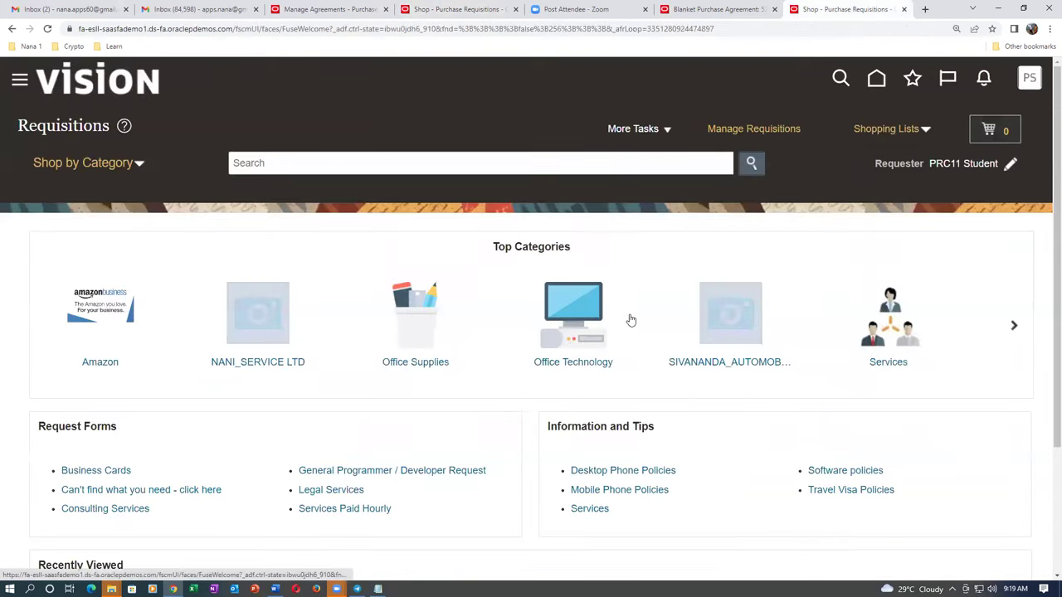
left_click(878, 80)
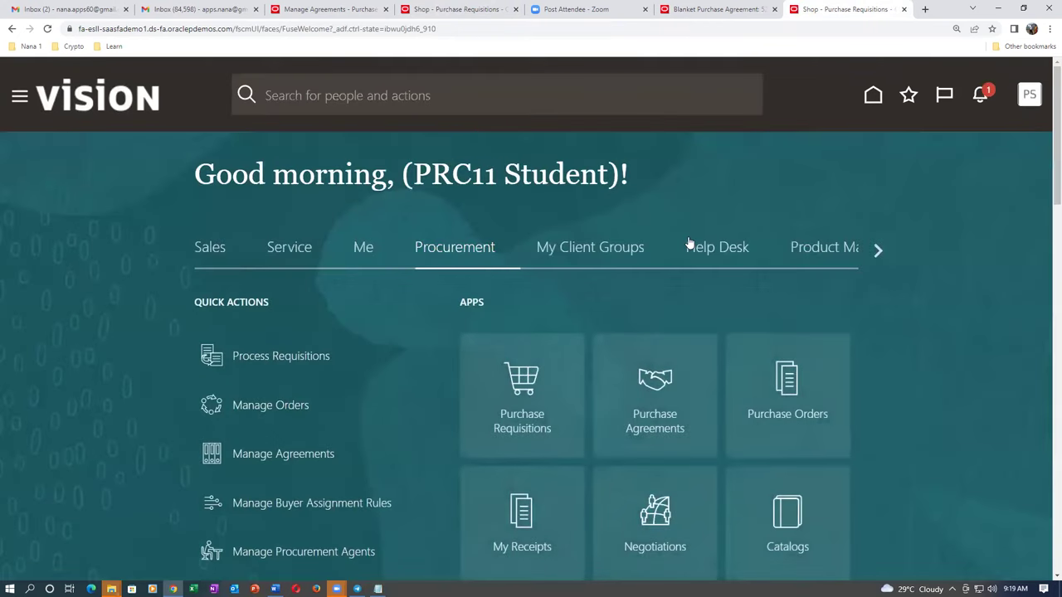
left_click(876, 251)
left_click(876, 250)
left_click(874, 251)
left_click(876, 250)
left_click(876, 250)
left_click(877, 251)
left_click(877, 250)
left_click(877, 250)
left_click(876, 250)
left_click(877, 250)
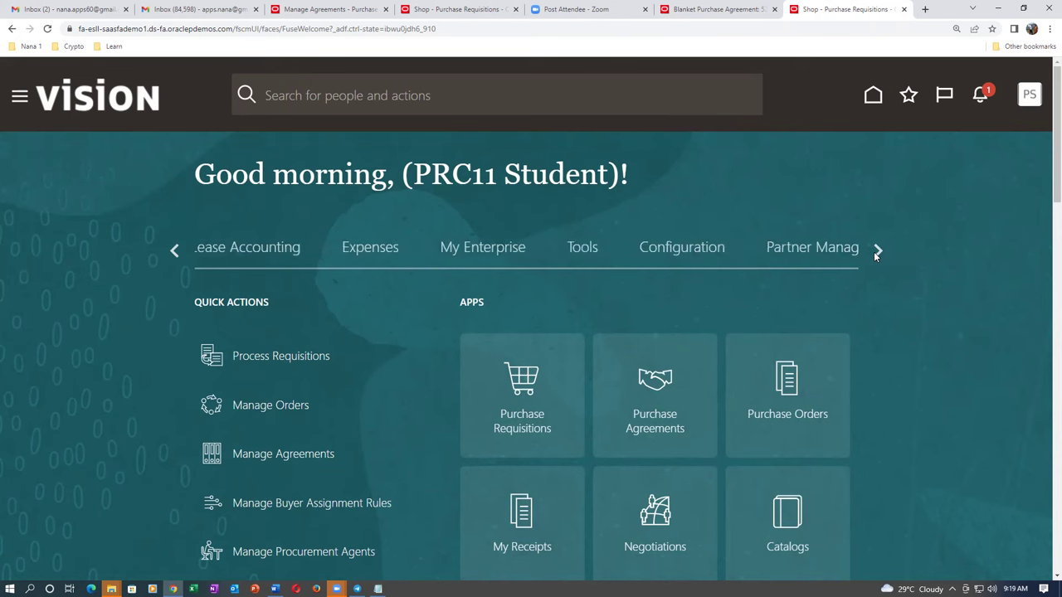
left_click(697, 245)
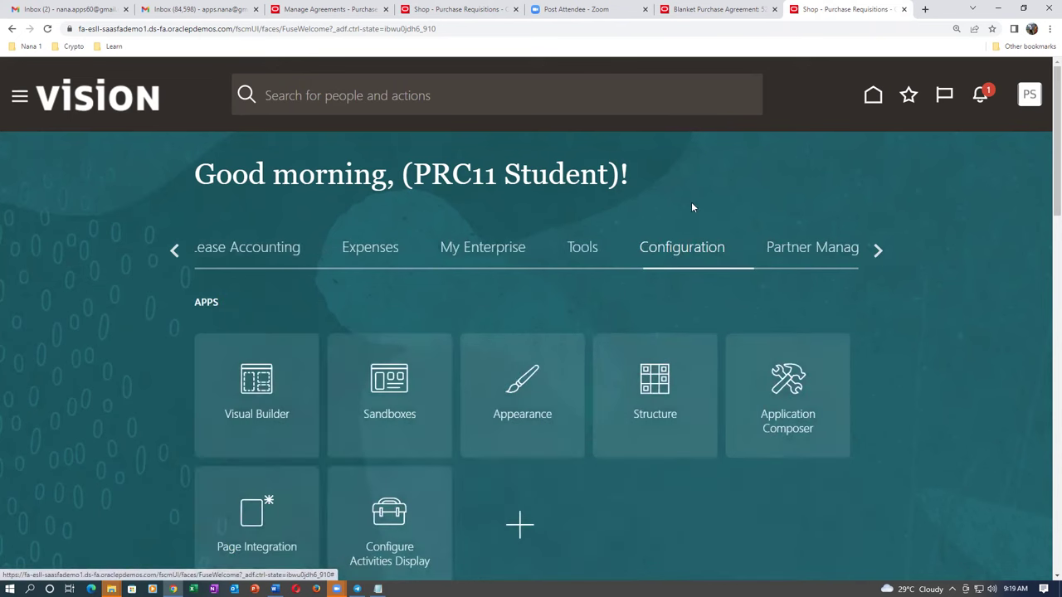
scroll(123, 398, "down", 3)
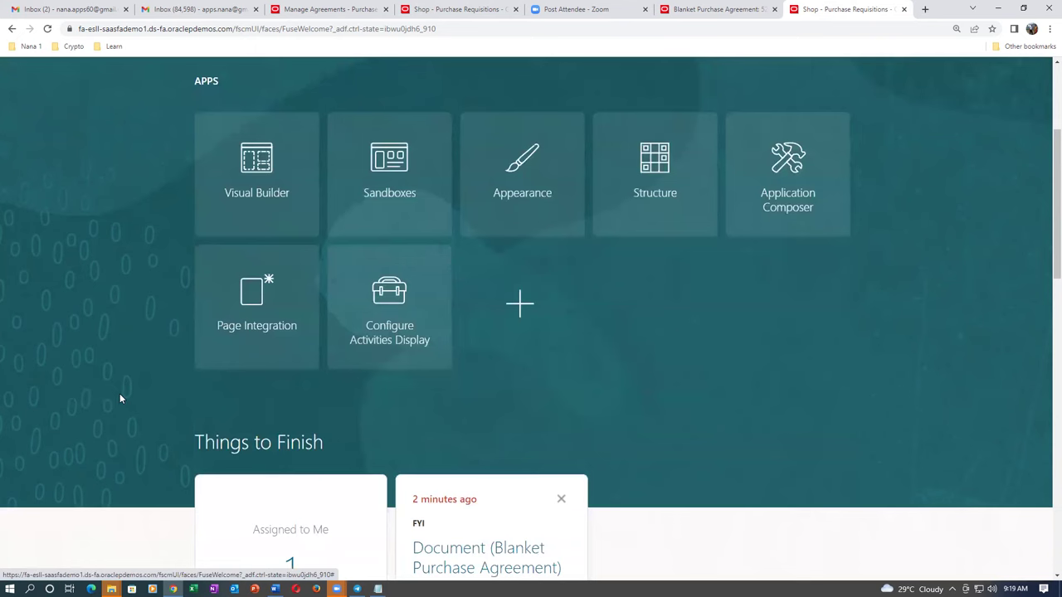
scroll(119, 400, "up", 2)
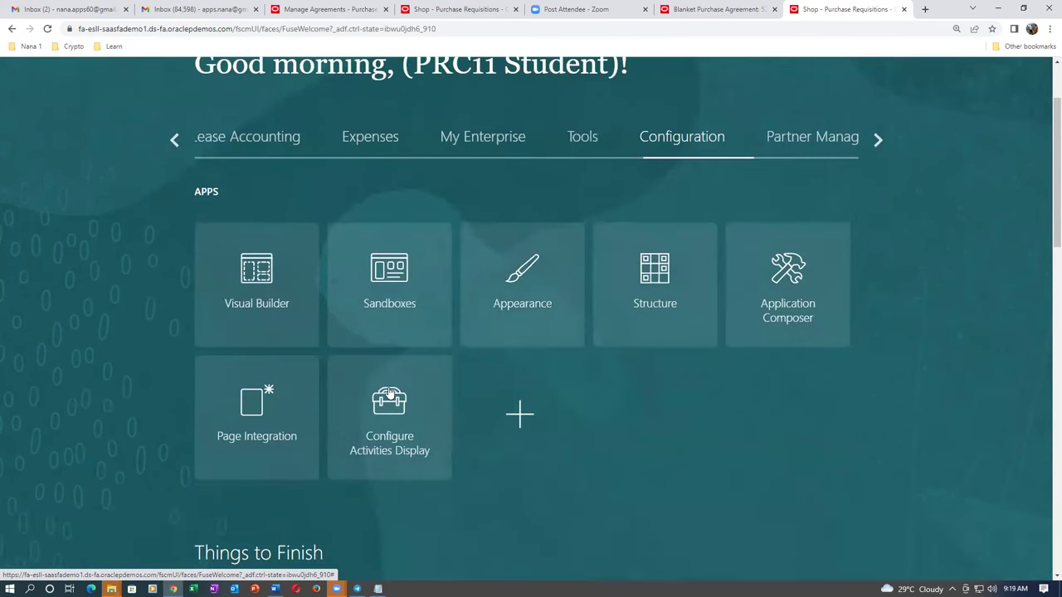
left_click(387, 308)
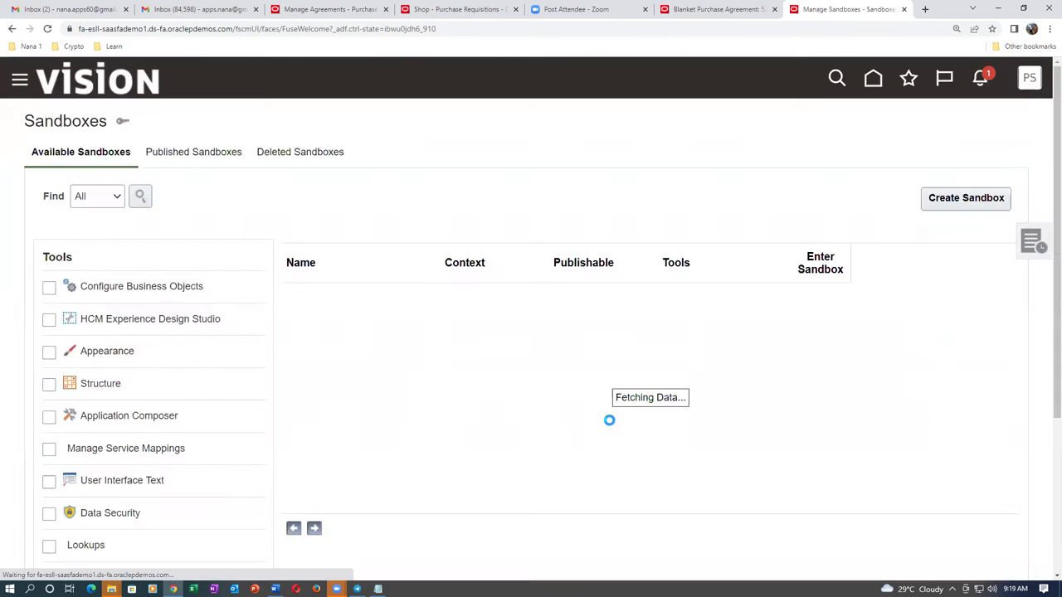
Create a publishable sandbox named test 1 with the Page Composer tool active, and enter it.
left_click(980, 199)
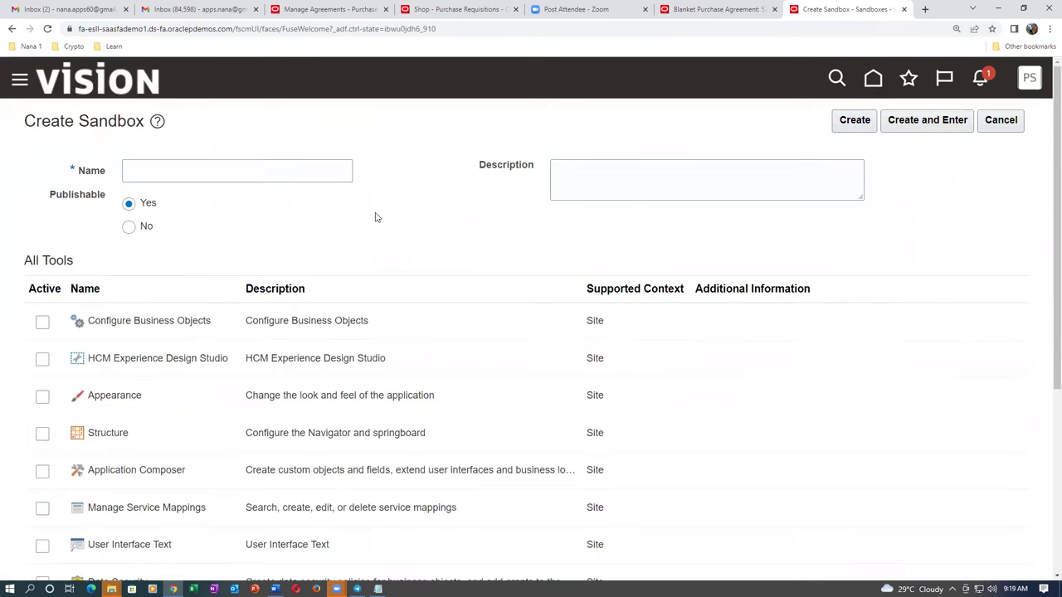
left_click(186, 173)
type("test 1")
key("Tab")
scroll(96, 423, "down", 4)
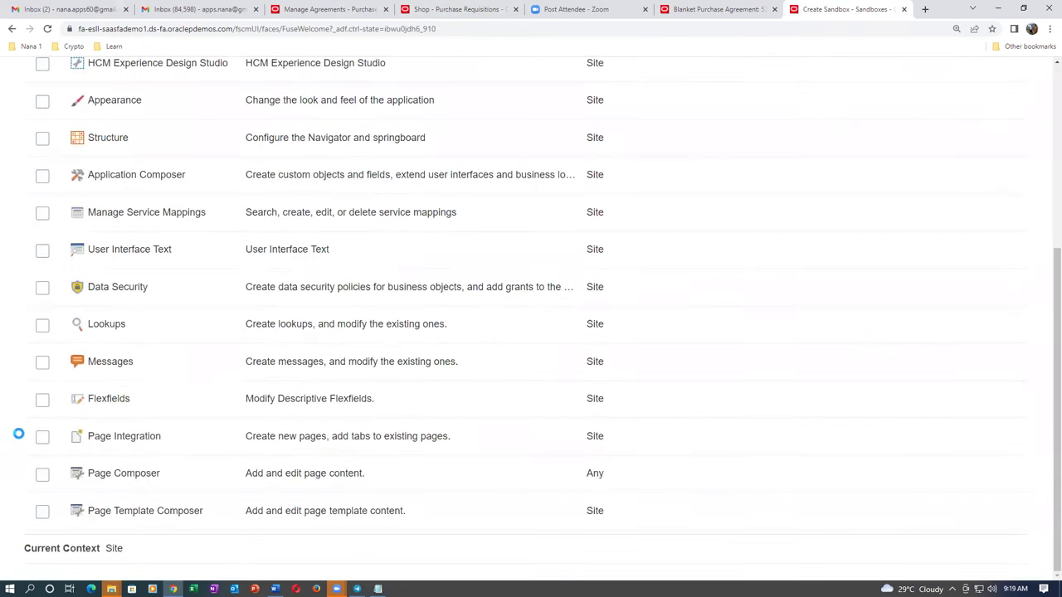
left_click(42, 474)
scroll(974, 298, "up", 5)
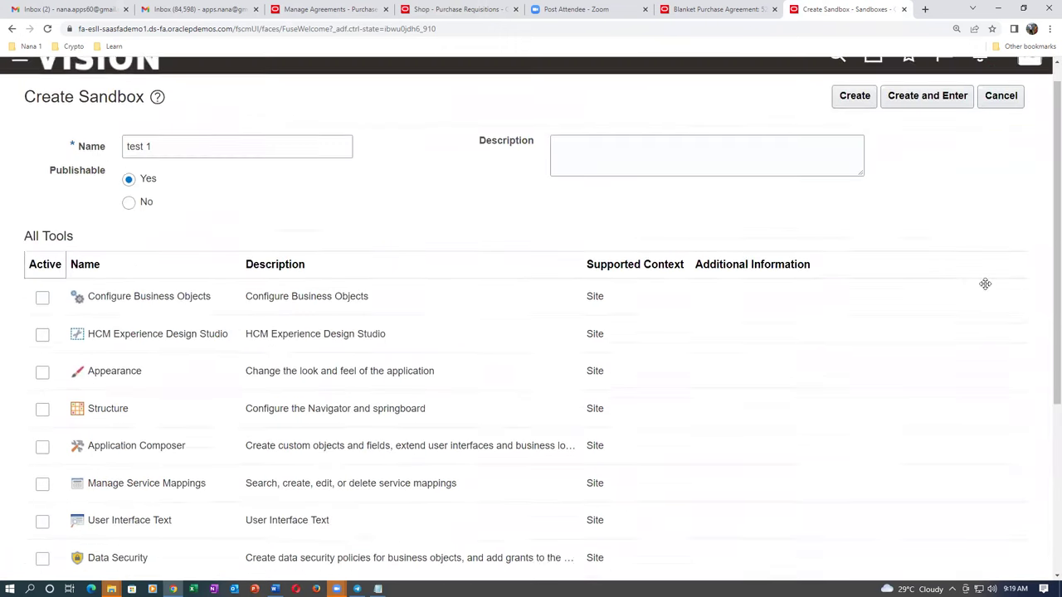
left_click(926, 120)
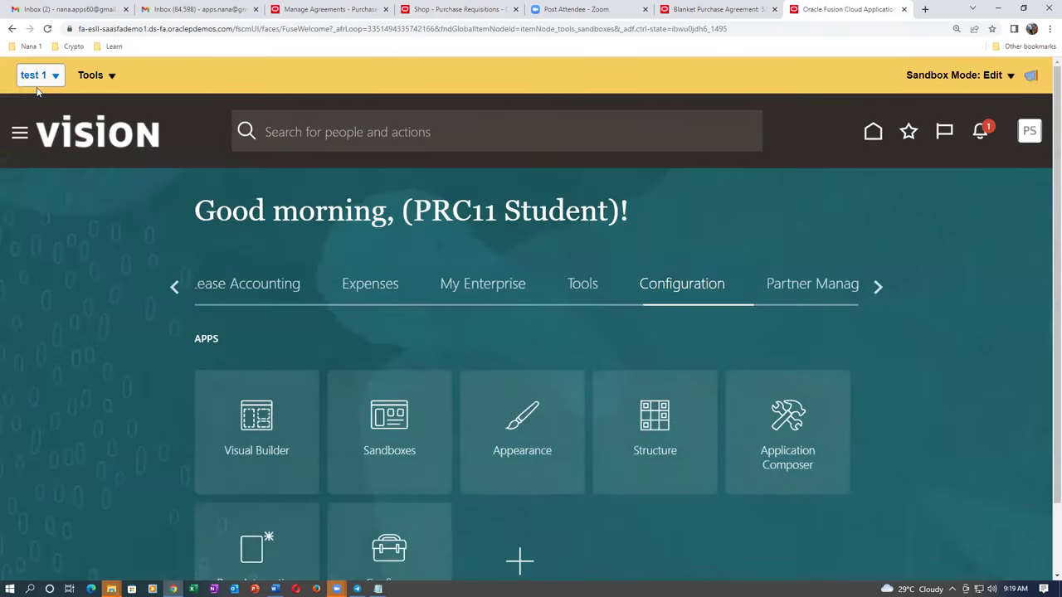
Go back to the home page inside the sandbox and open Purchase Requisitions from the Procurement apps.
left_click(871, 133)
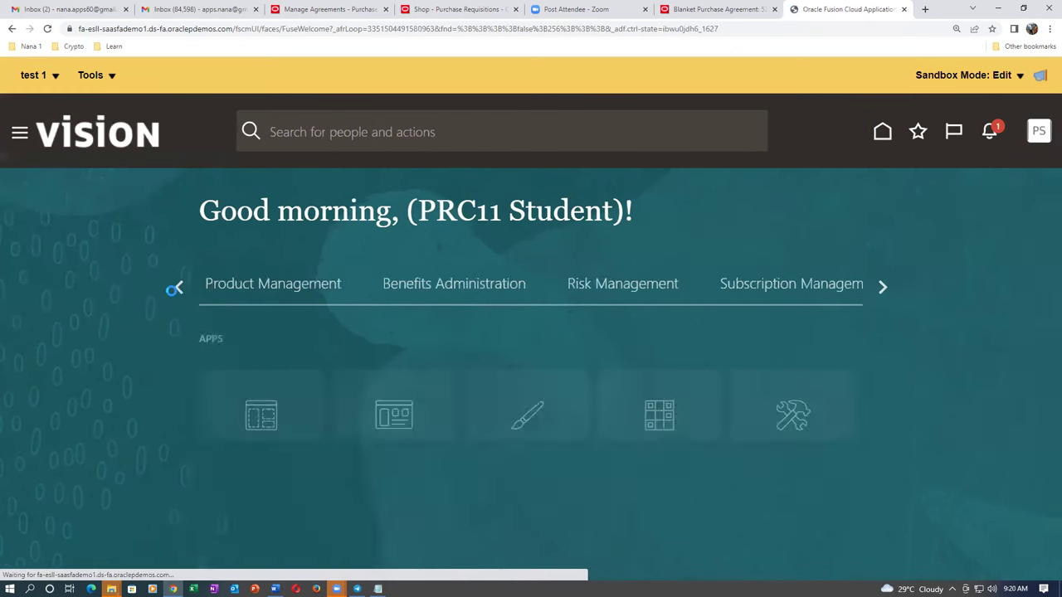
left_click(174, 288)
left_click(174, 288)
left_click(175, 288)
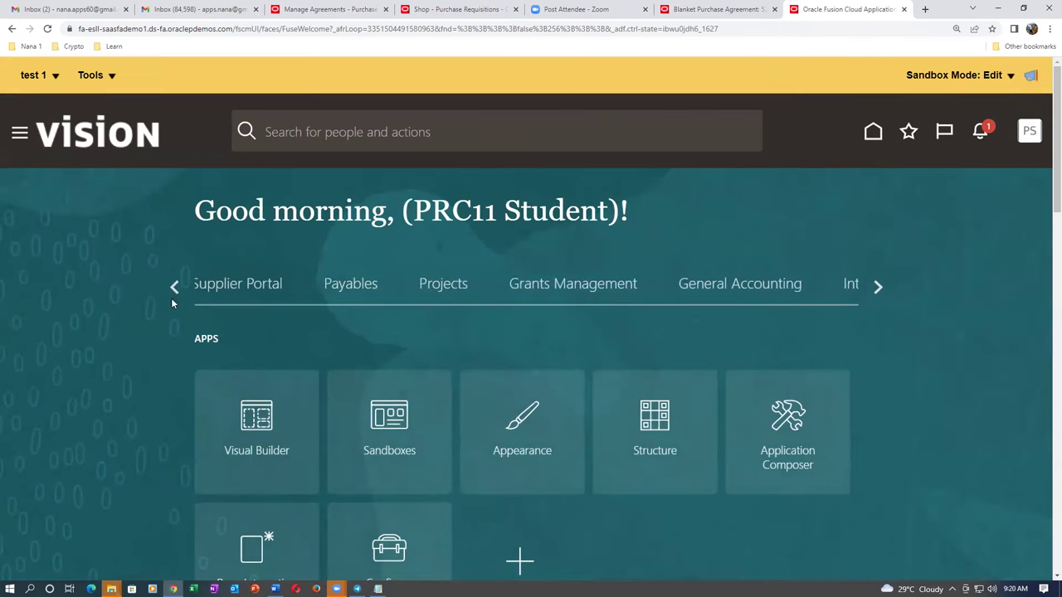
left_click(174, 288)
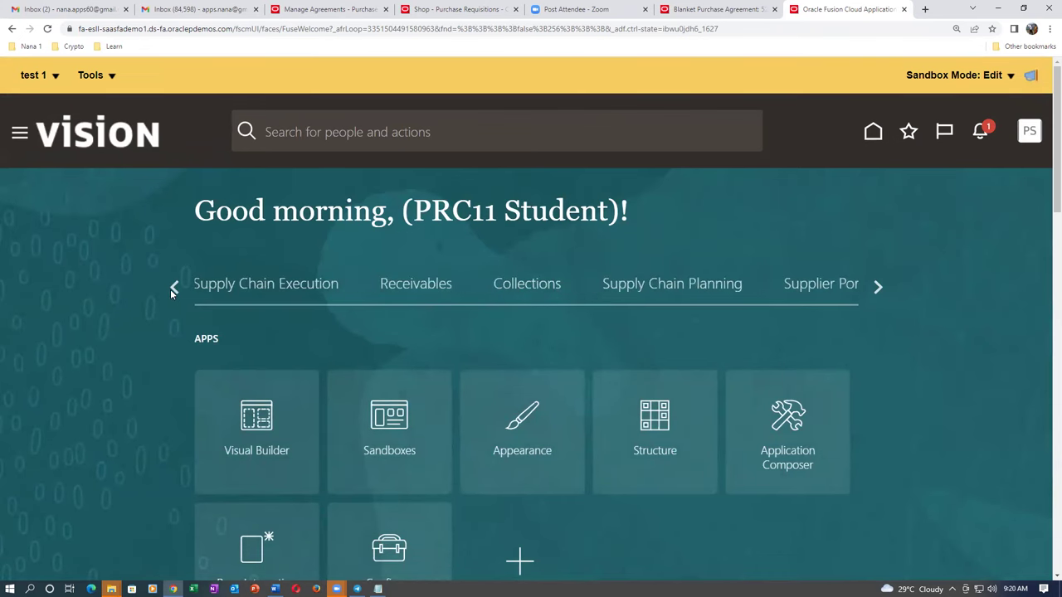
left_click(174, 287)
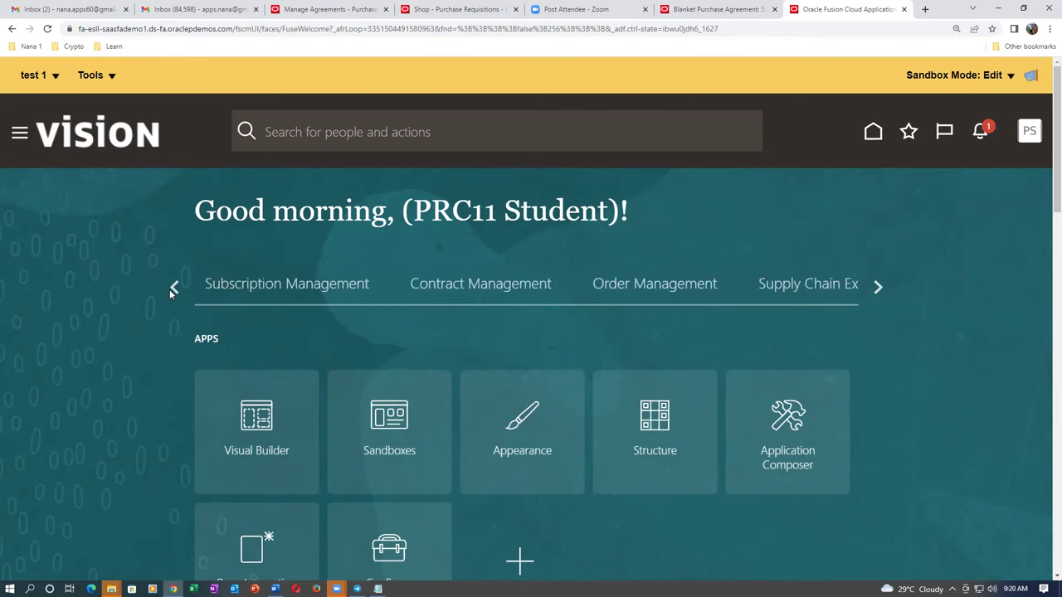
left_click(173, 288)
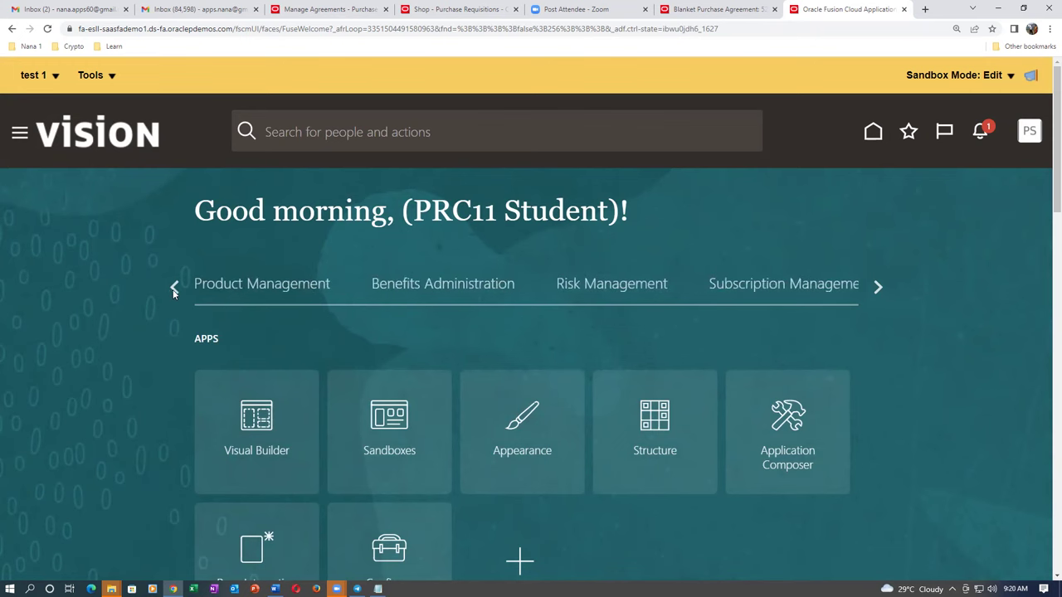
left_click(172, 288)
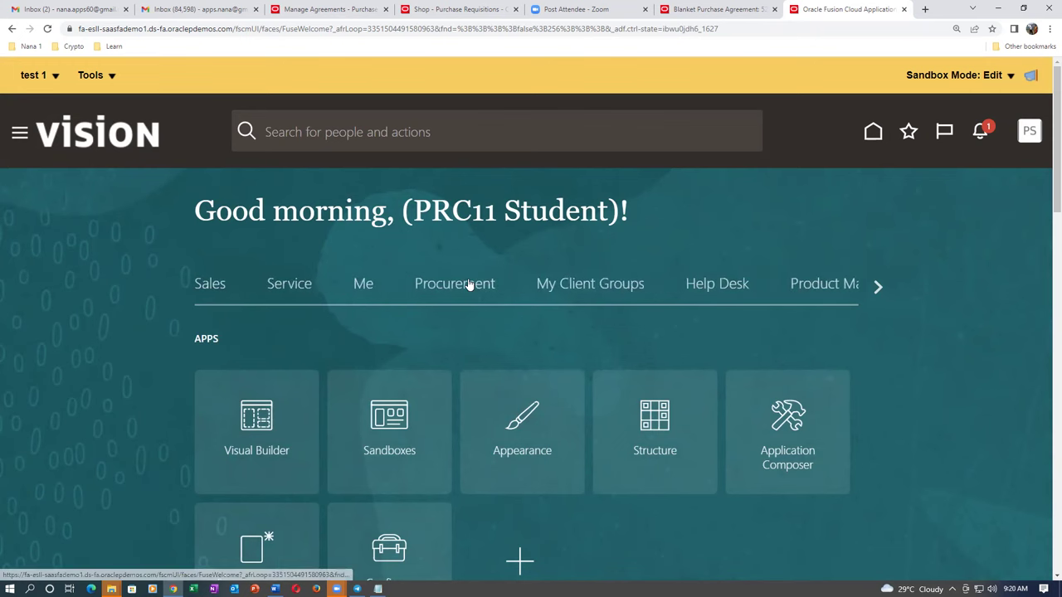
left_click(472, 283)
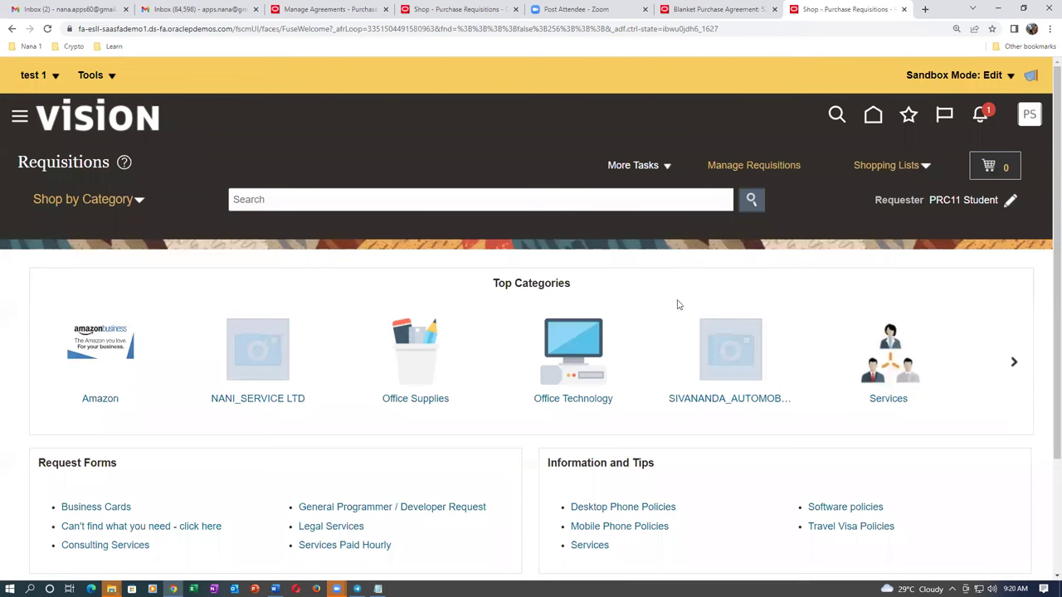
Open the Enter Requisition Line task and start editing its page in Page Composer.
left_click(630, 166)
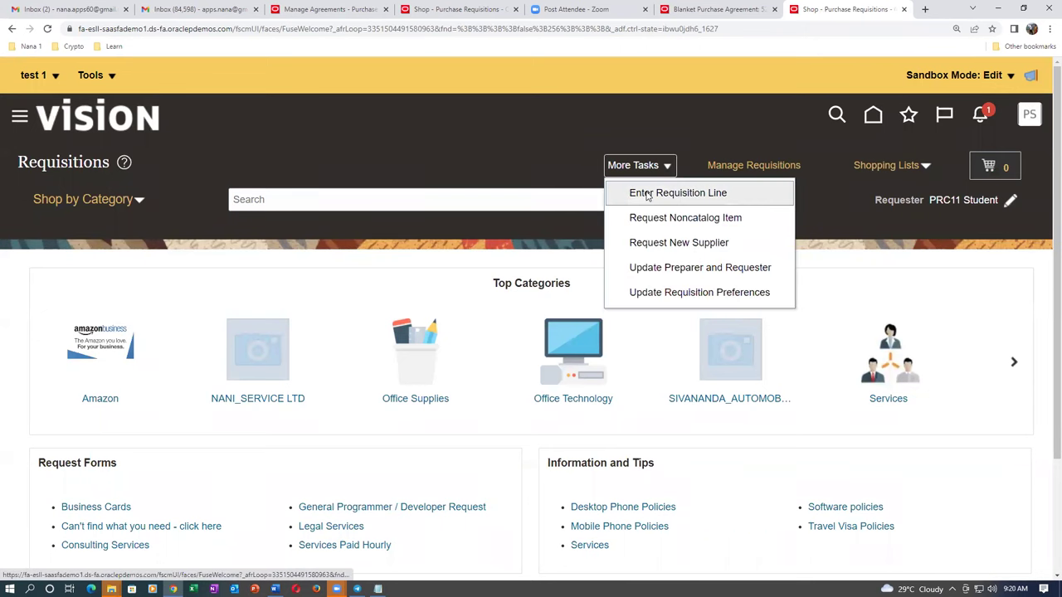
left_click(646, 193)
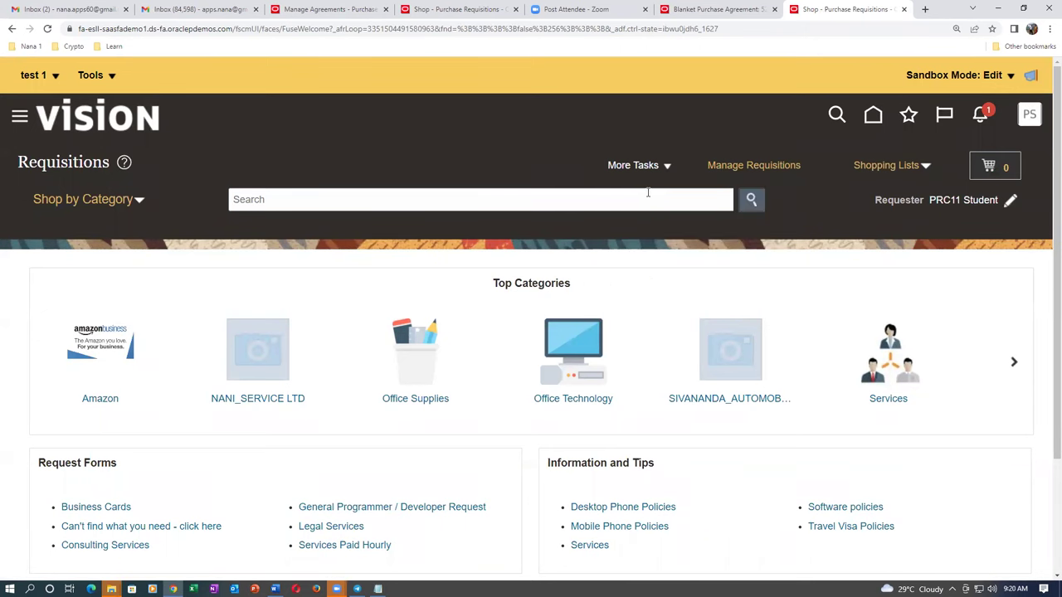
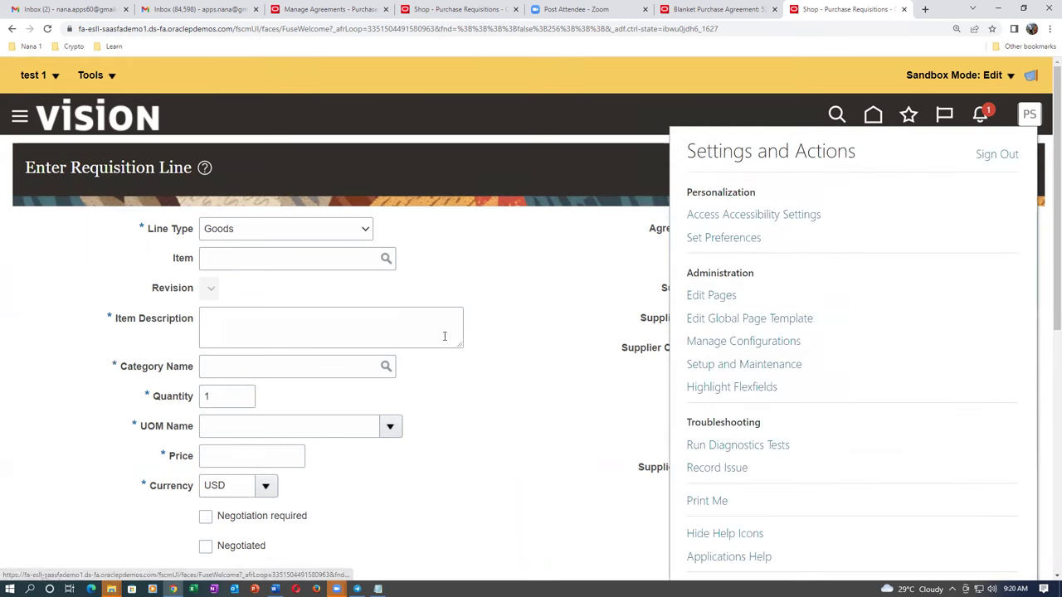
left_click(696, 298)
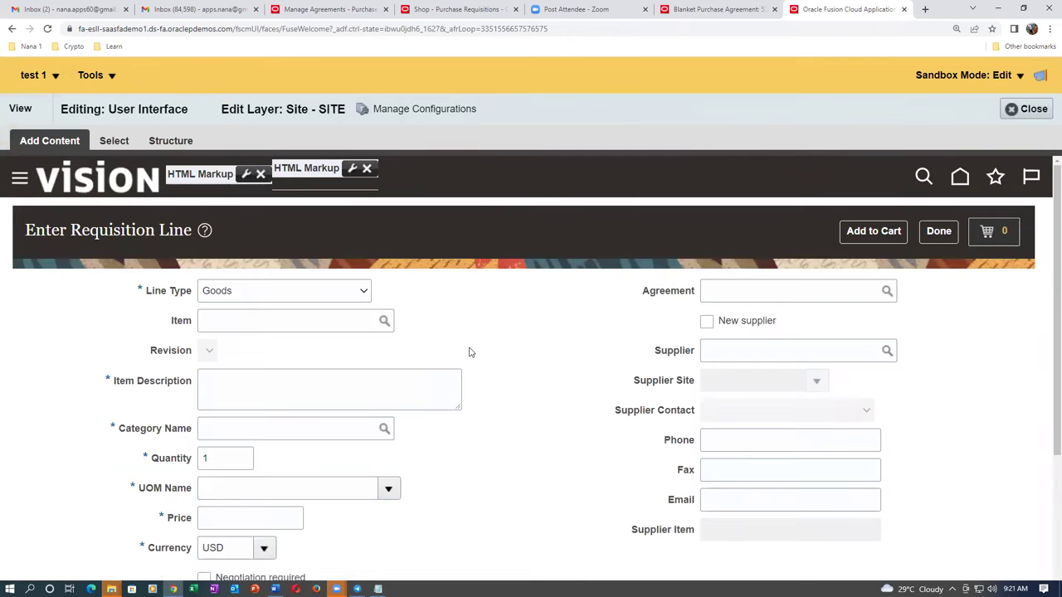
Switch the page editor to Source view and enlarge the component tree pane beneath the requisition line form.
scroll(463, 331, "down", 1)
left_click(311, 272)
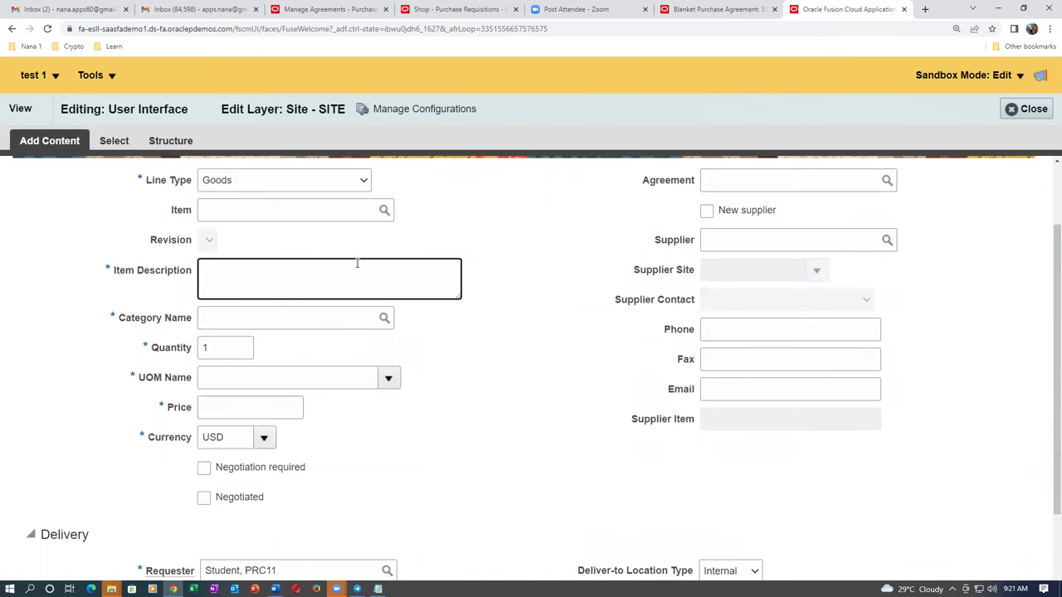
scroll(357, 263, "up", 1)
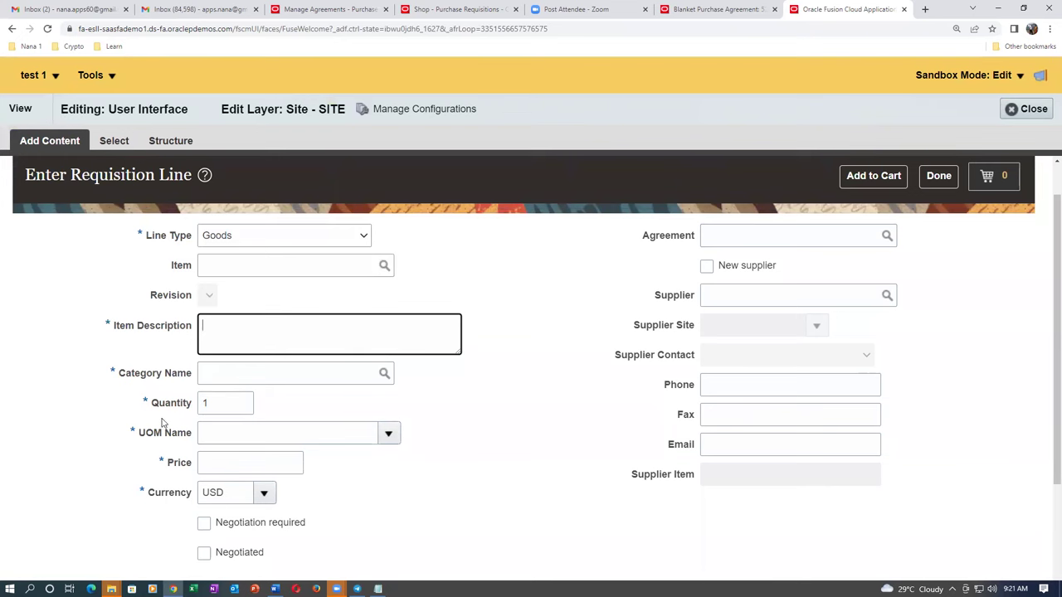
scroll(238, 391, "down", 2)
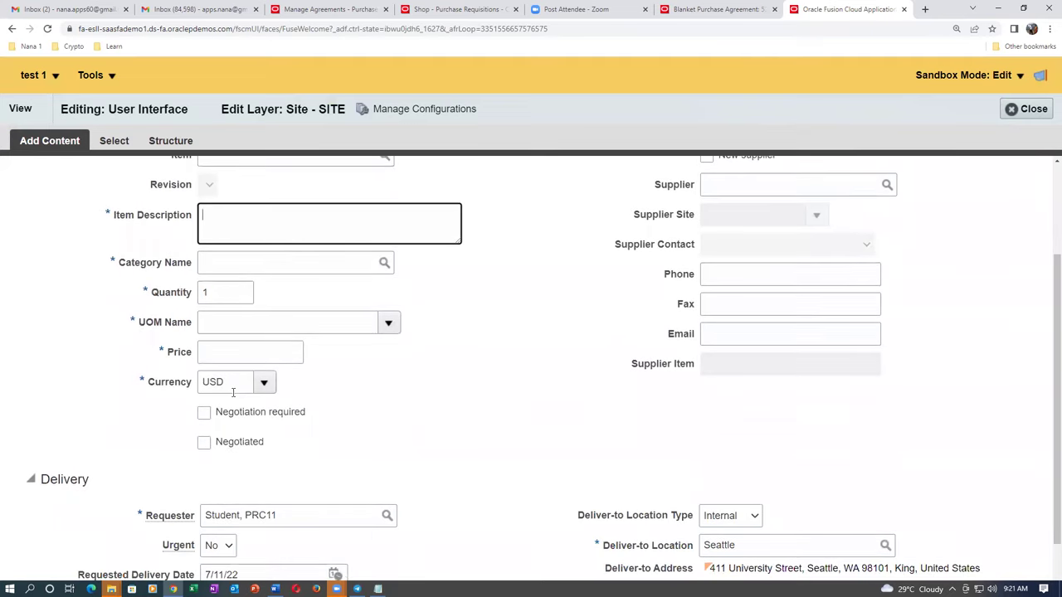
scroll(233, 392, "up", 3)
left_click(21, 109)
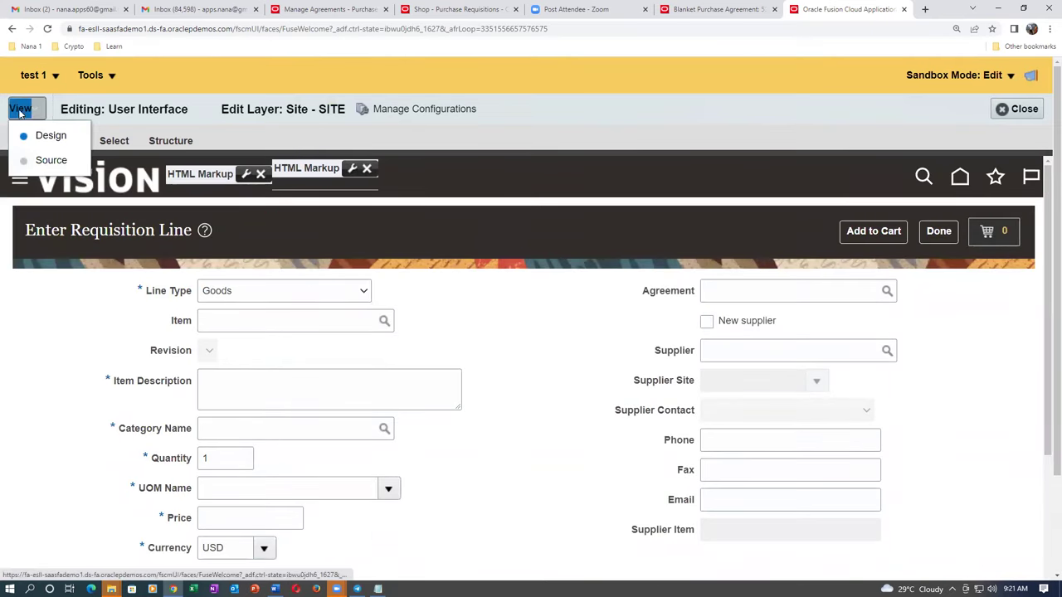
left_click(50, 135)
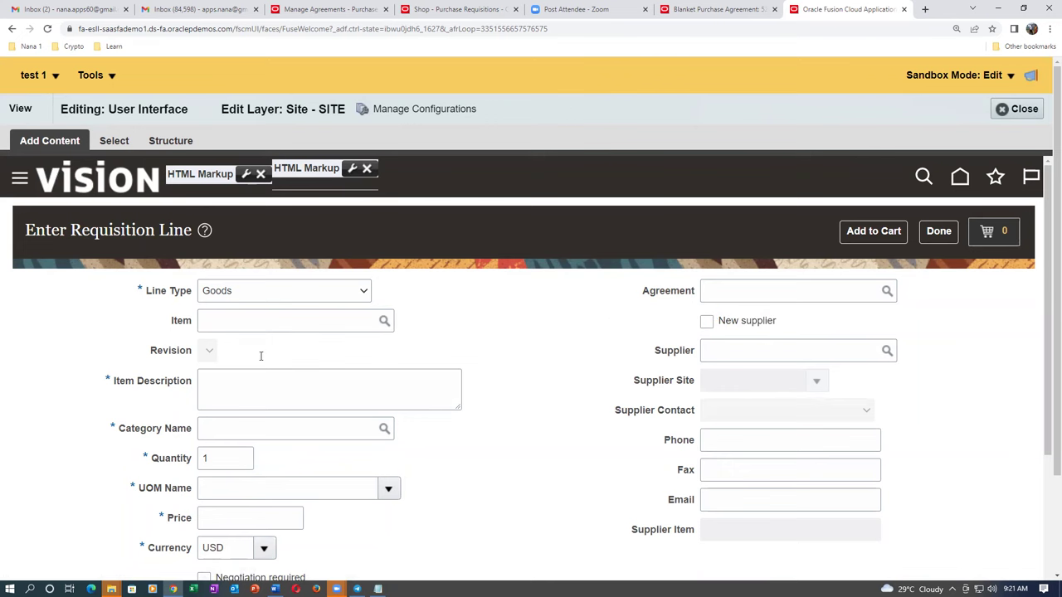
scroll(431, 519, "down", 5)
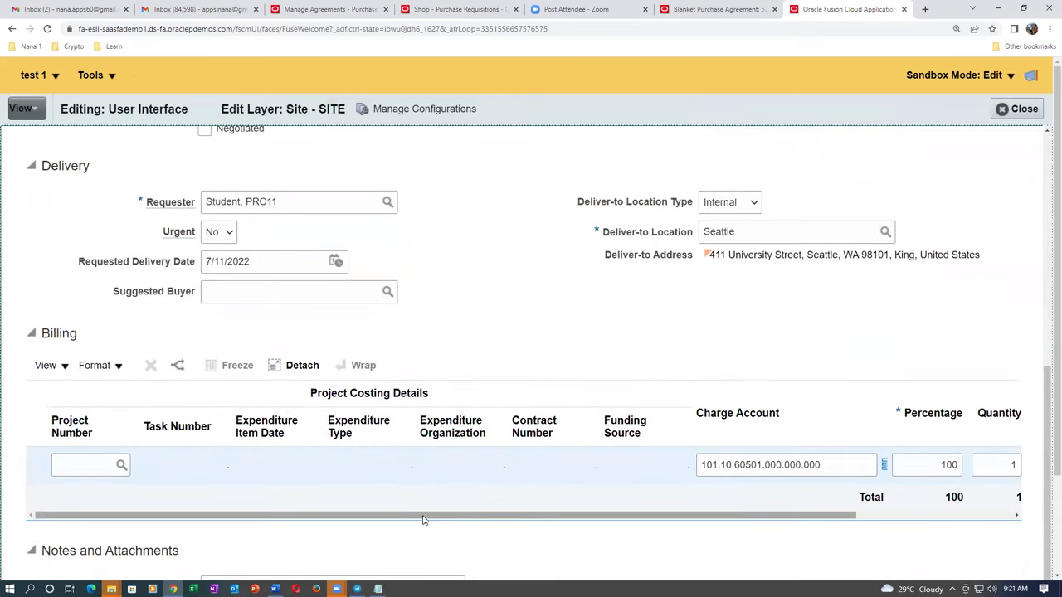
left_click(937, 464)
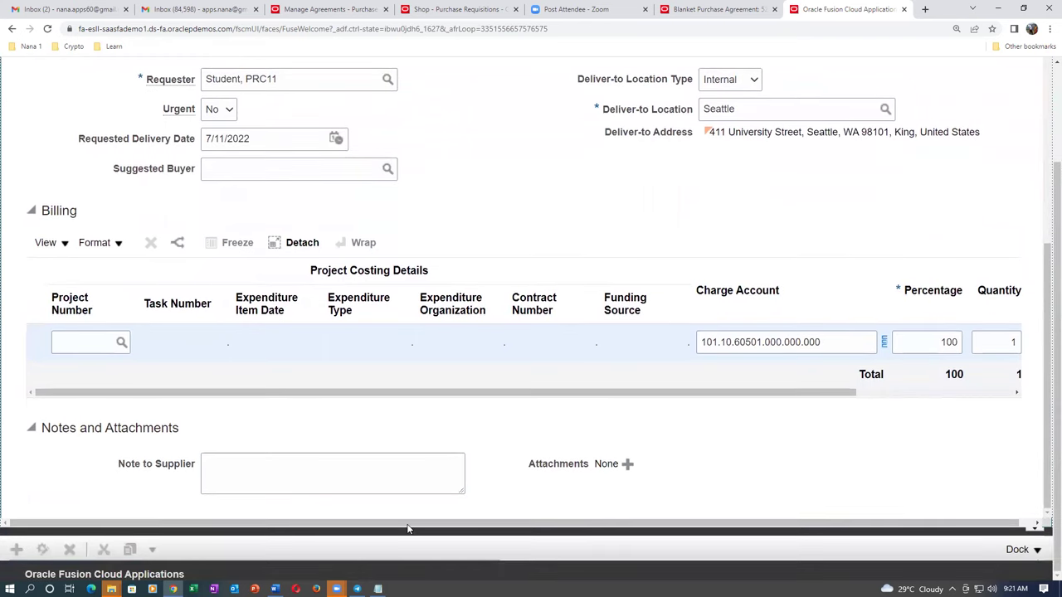
left_click_drag(407, 528, 429, 249)
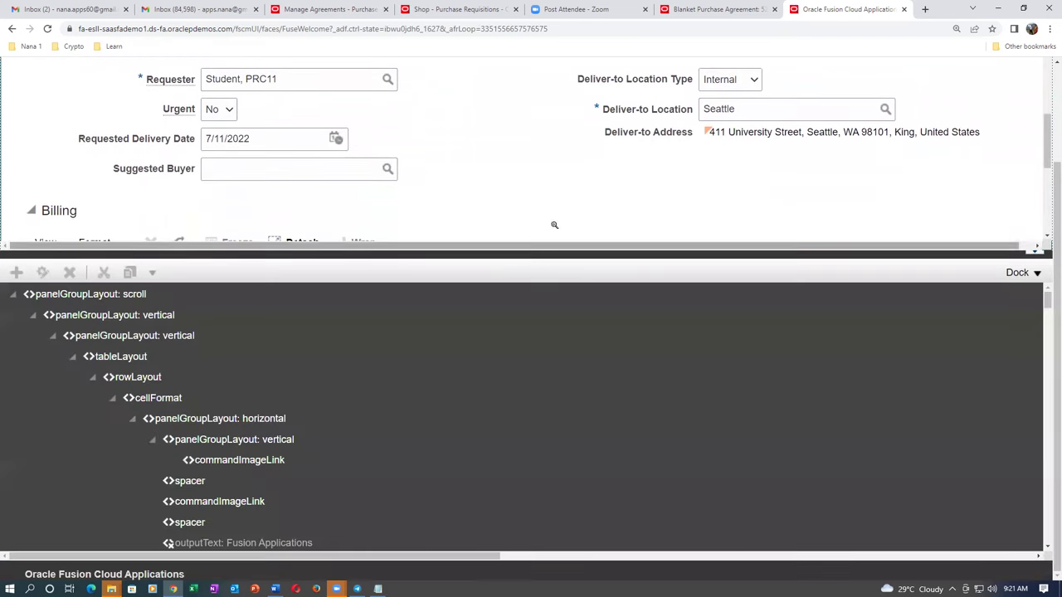
Try to open the Agreement field's shared task flow for editing, dismiss the error messages and close the page editor.
scroll(1045, 230, "up", 2)
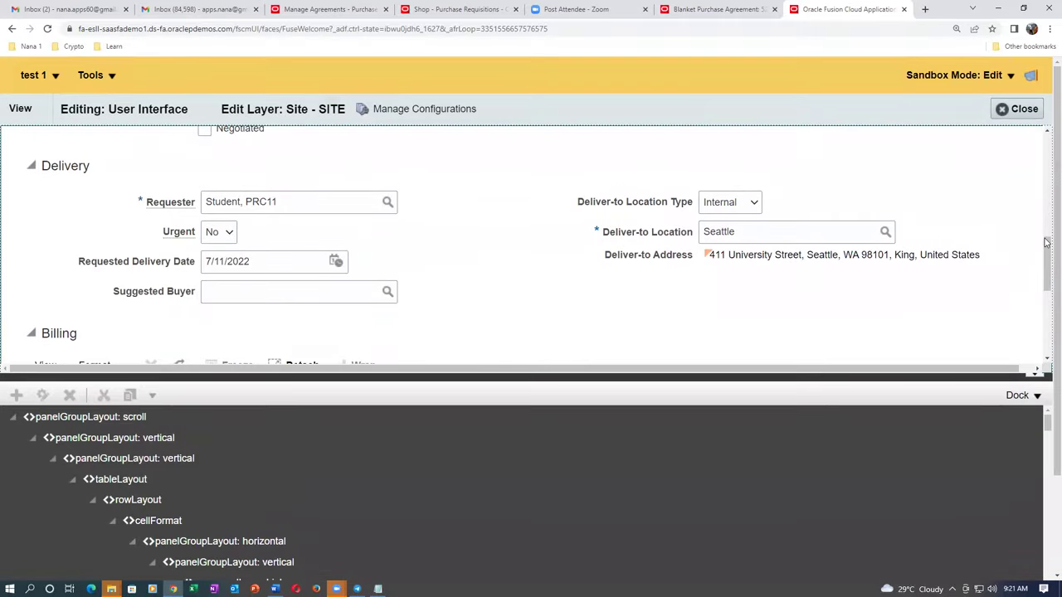
scroll(1035, 164, "up", 5)
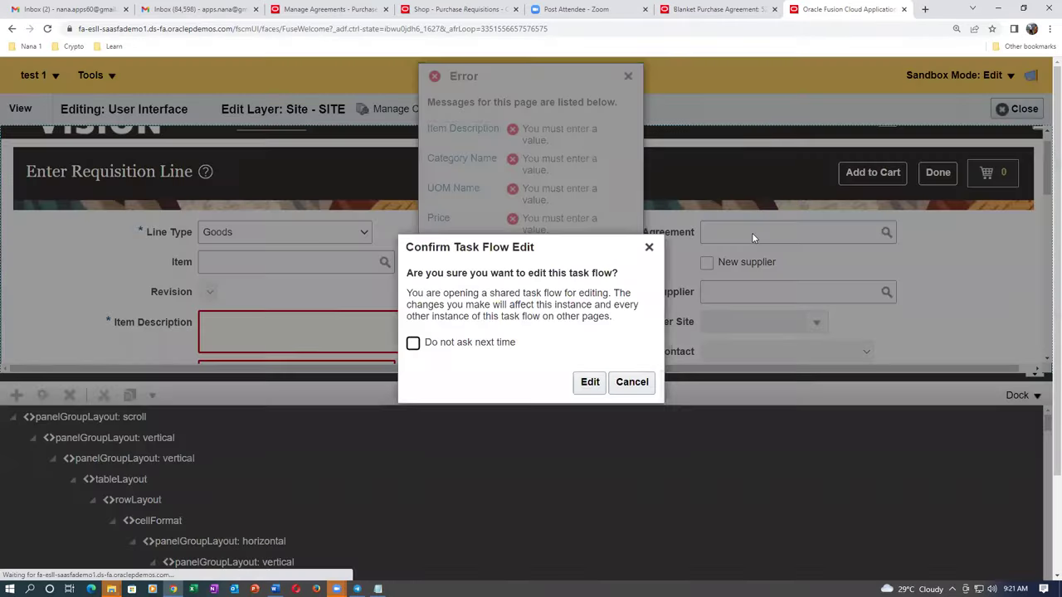
left_click(751, 233)
left_click(590, 382)
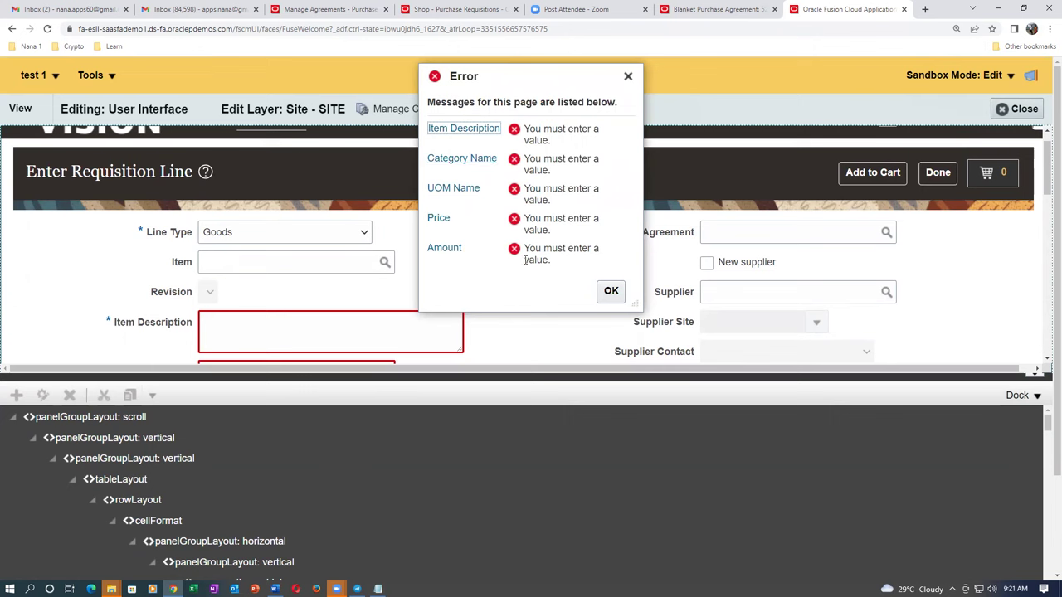
left_click(610, 290)
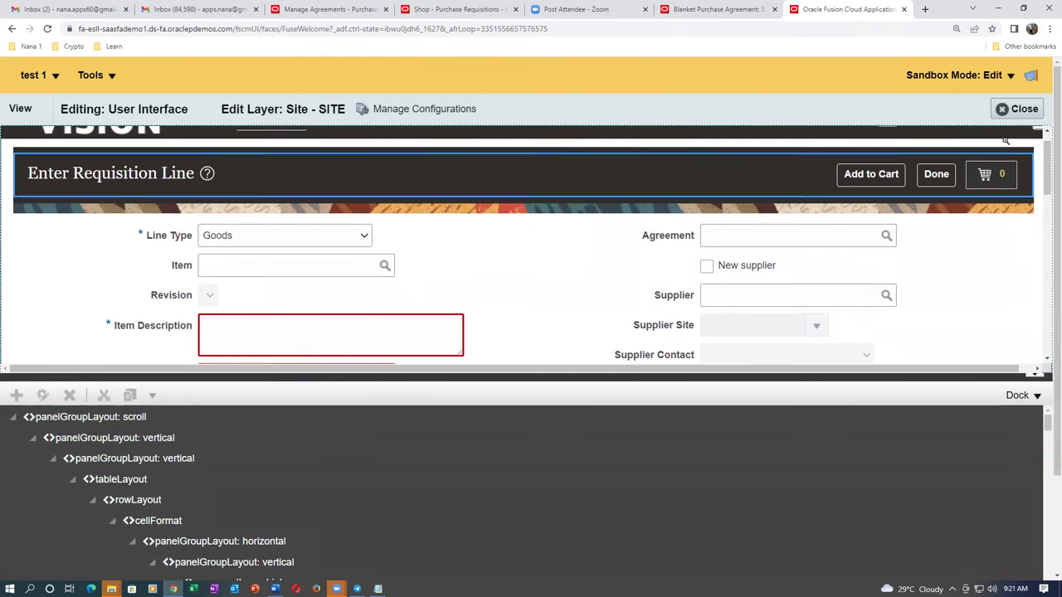
left_click(1025, 110)
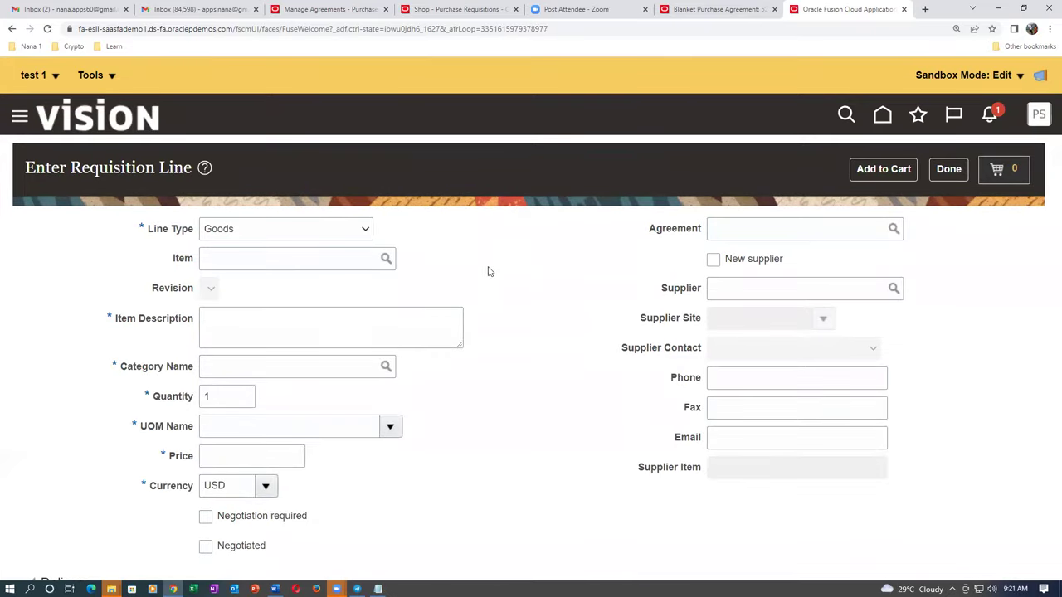
Enter item AS65000 on the requisition line and select it from the suggestions to fill in its details.
left_click(313, 251)
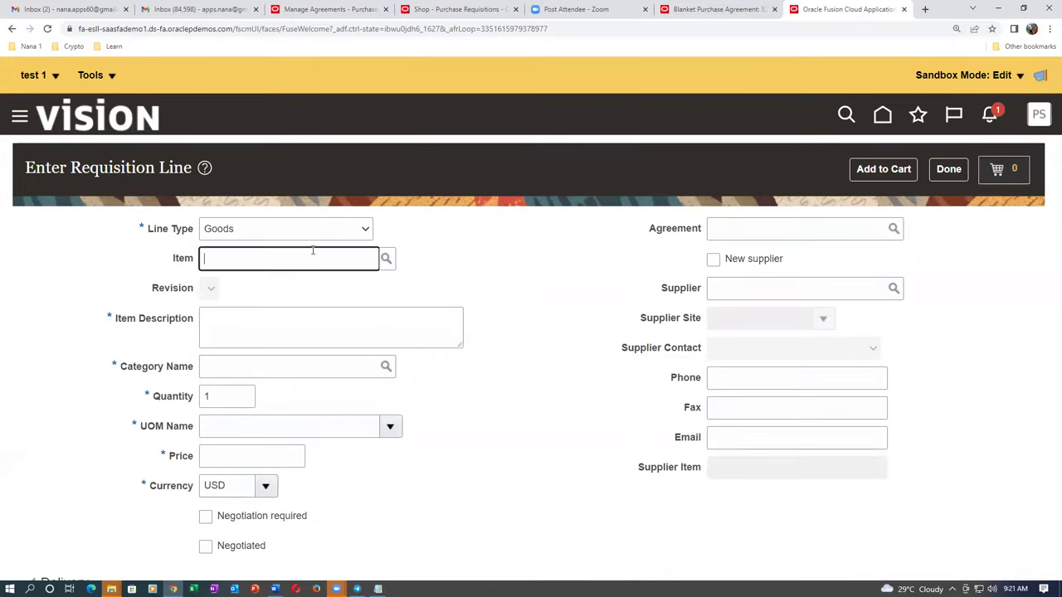
type("AS65000")
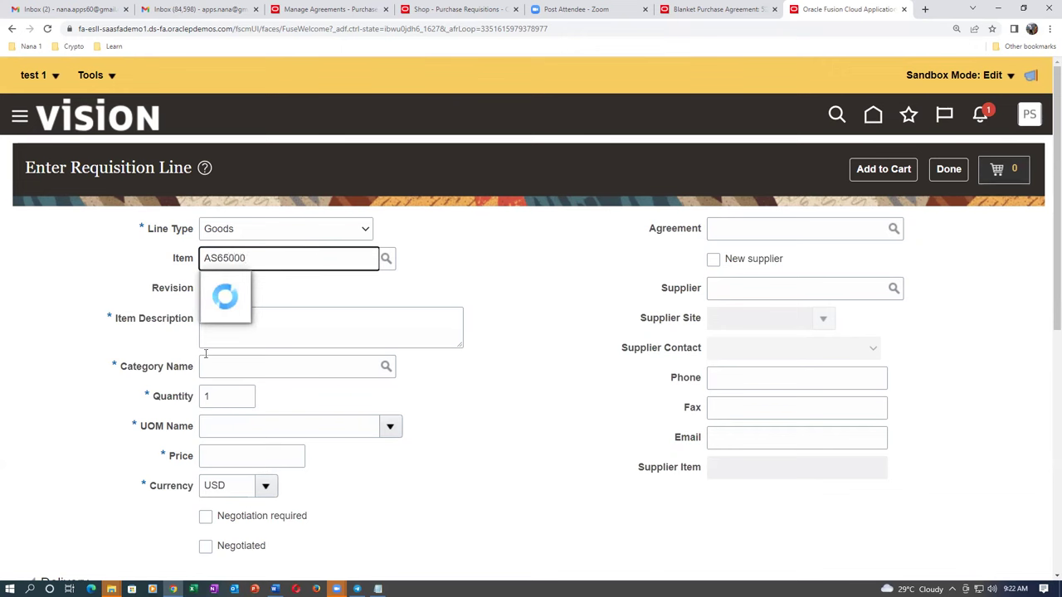
left_click(302, 277)
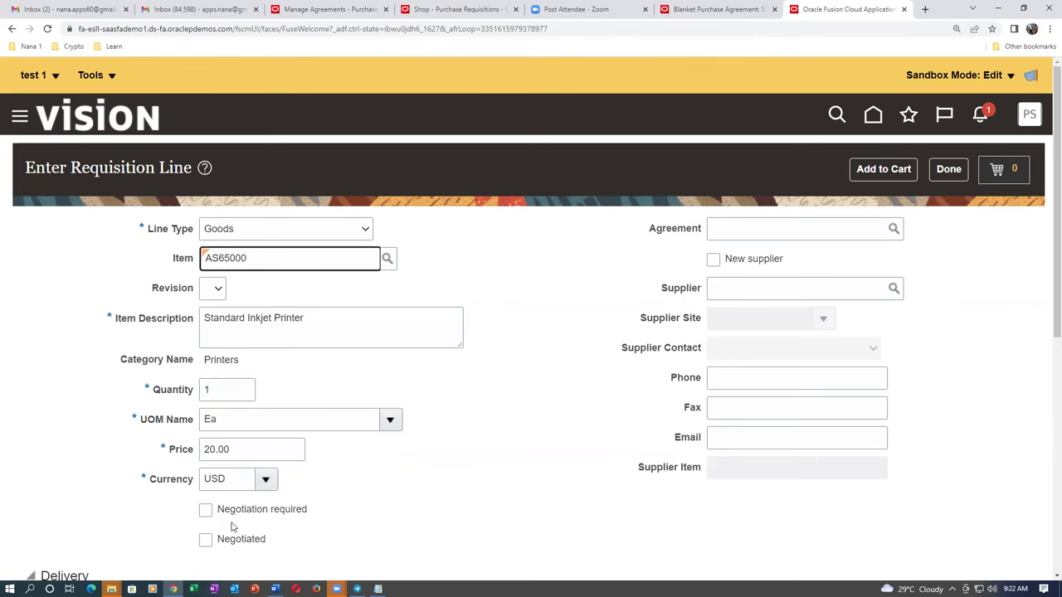
Reopen the requisition line page for editing, switch to Source view and enlarge the component tree pane.
left_click(1036, 169)
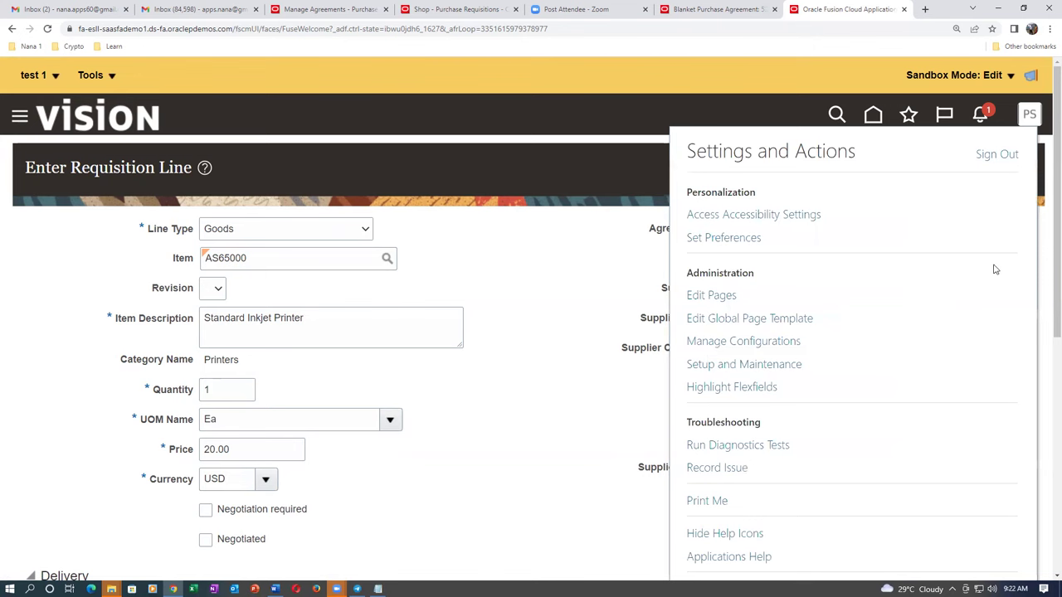
left_click(730, 297)
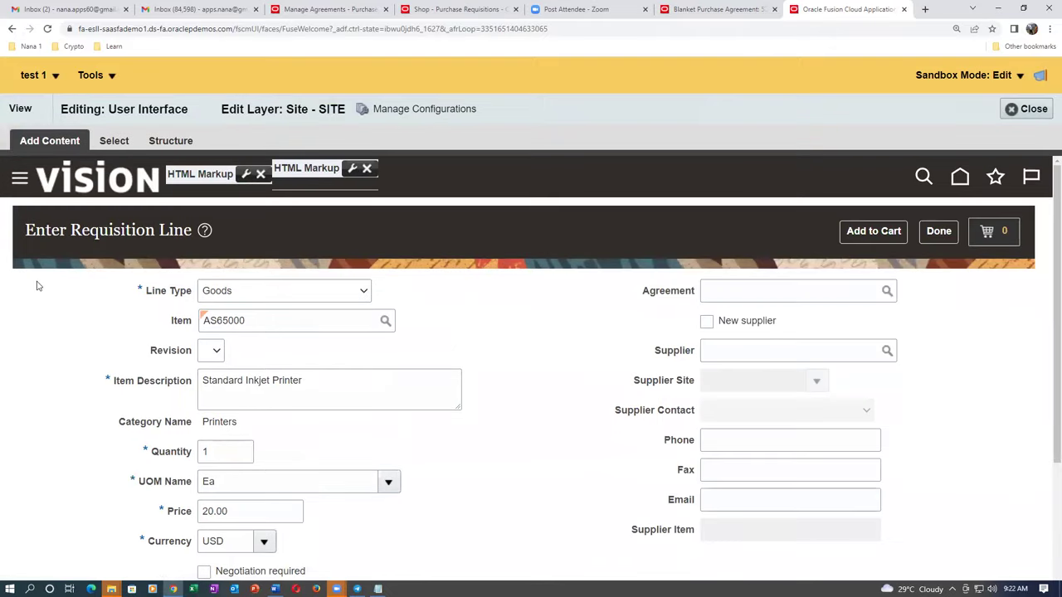
left_click(11, 112)
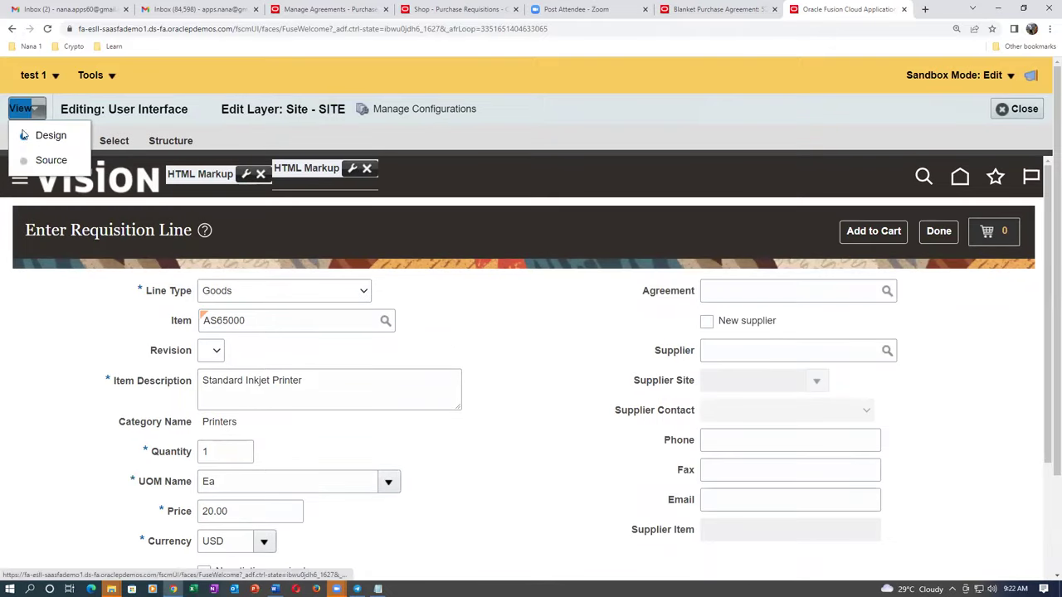
left_click(35, 162)
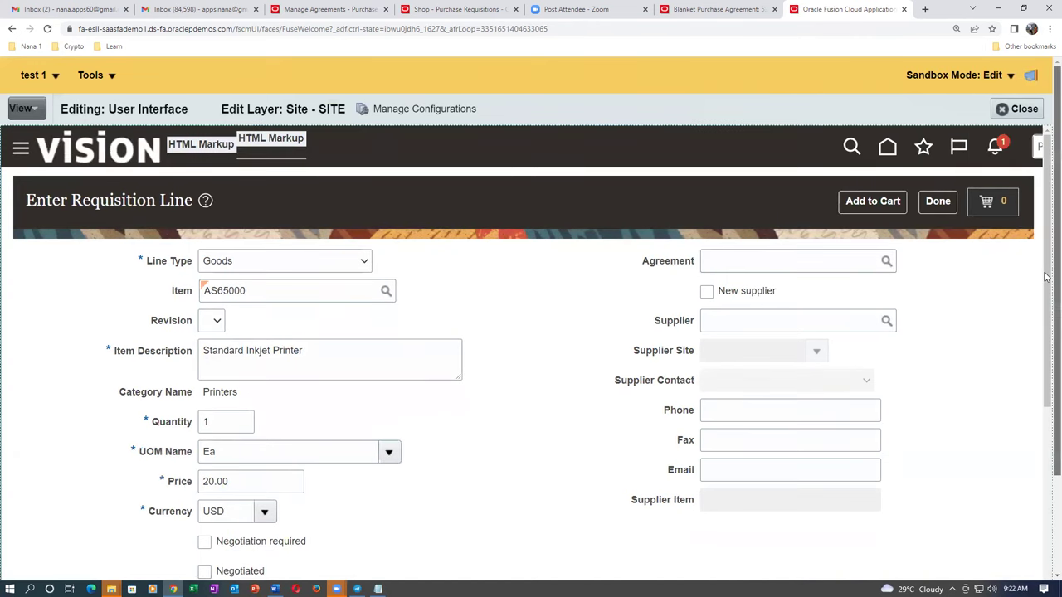
scroll(1045, 276, "down", 2)
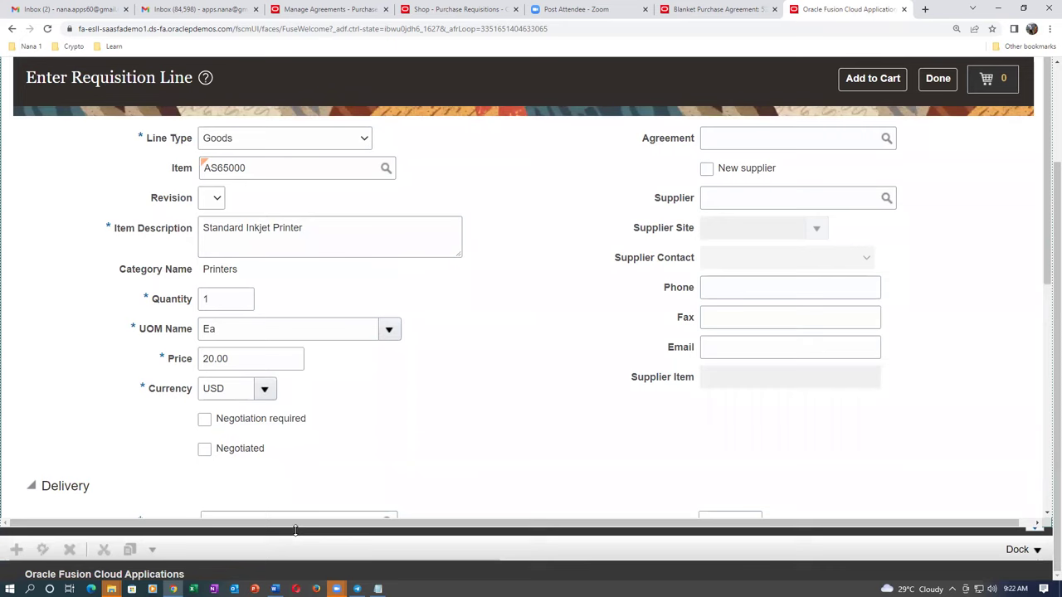
left_click_drag(295, 531, 326, 296)
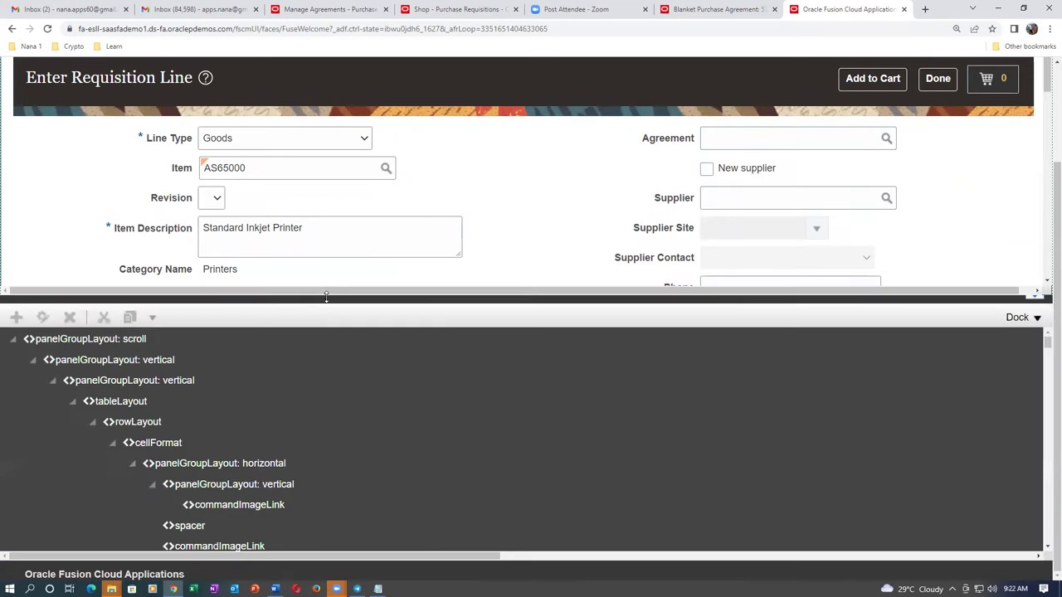
Select the Agreement field, confirm editing its shared task flow and bring its component into view in the tree.
left_click(736, 138)
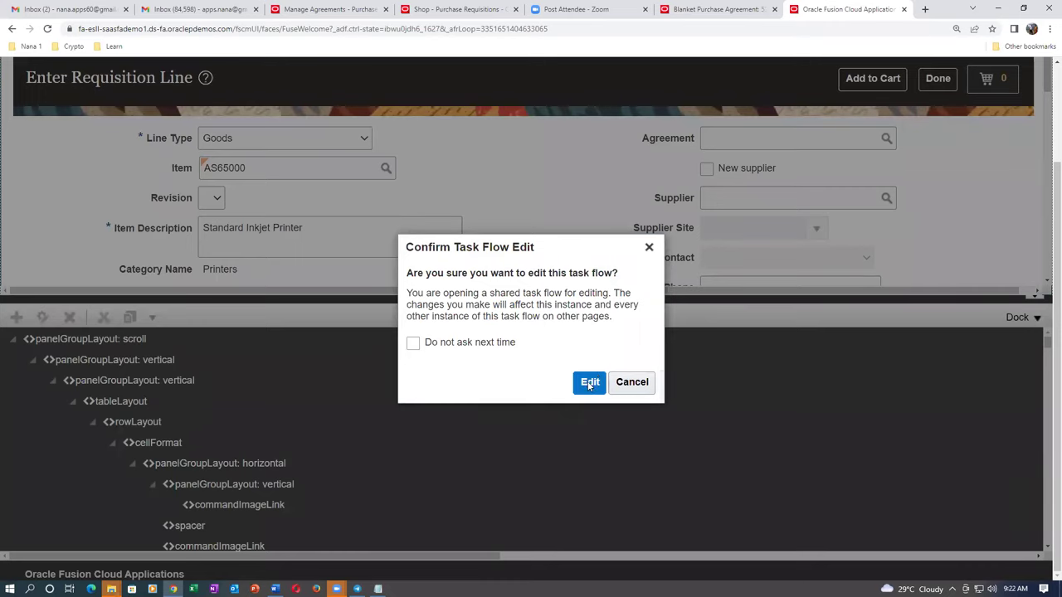
left_click(588, 381)
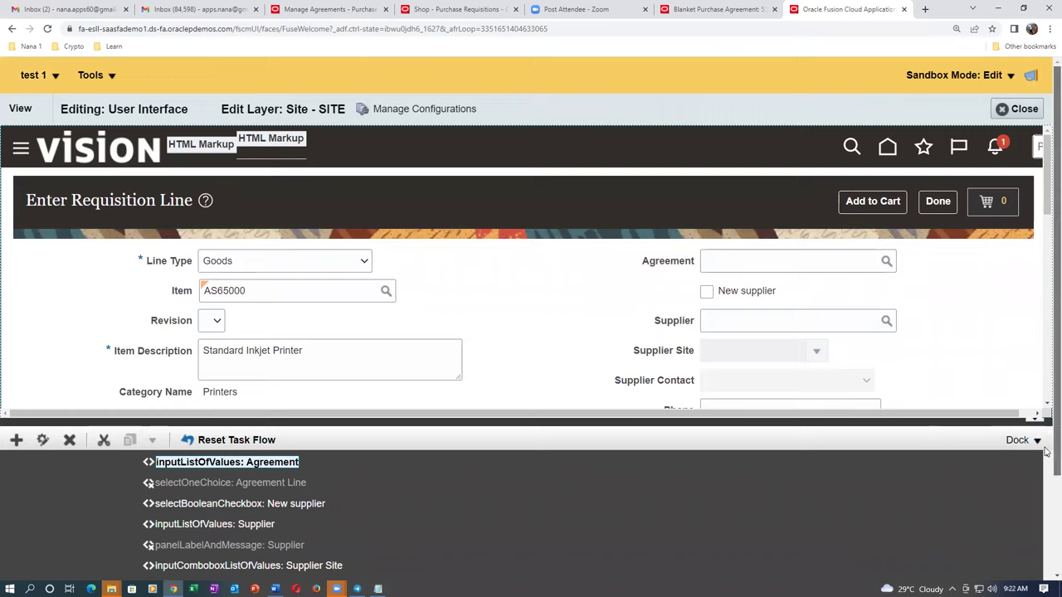
scroll(1047, 484, "down", 1)
scroll(1047, 489, "down", 1)
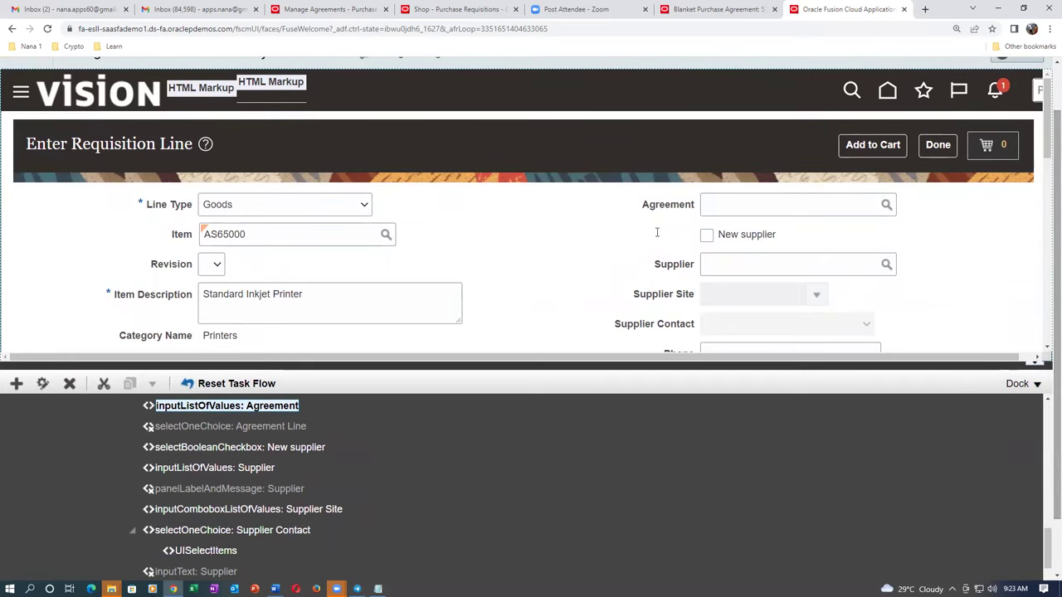
Check the Manage Agreements and Purchase Requisitions pages in the other Oracle environment, and return to the Vision page editor.
left_click(303, 8)
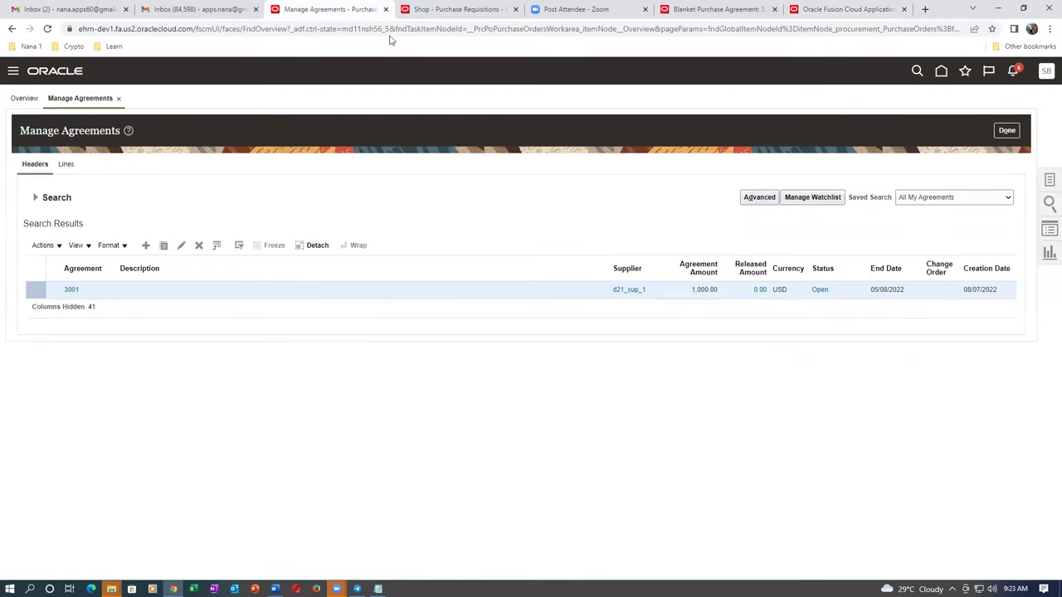
left_click(434, 10)
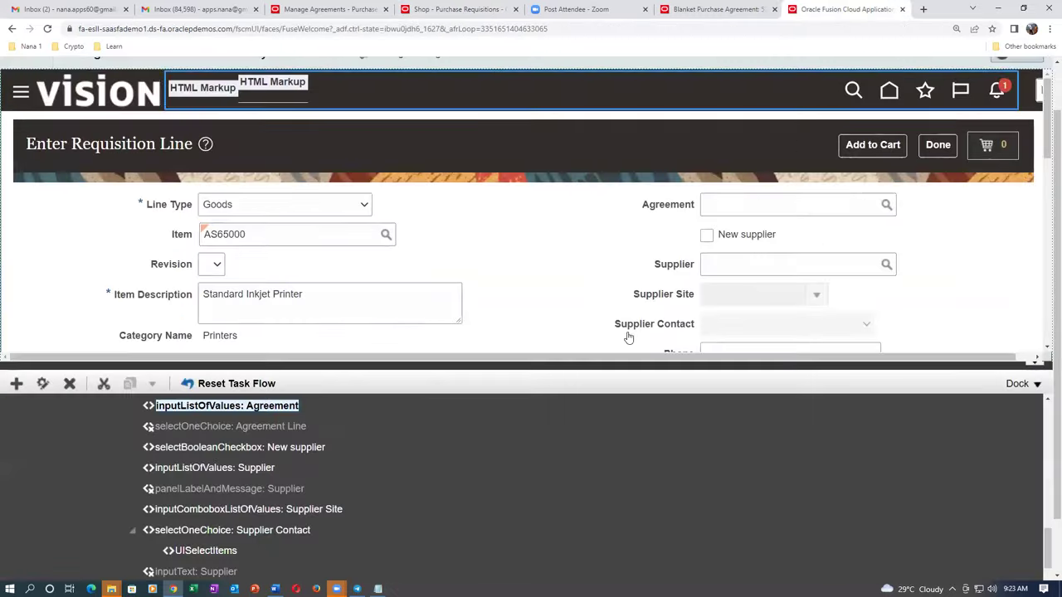
left_click(846, 9)
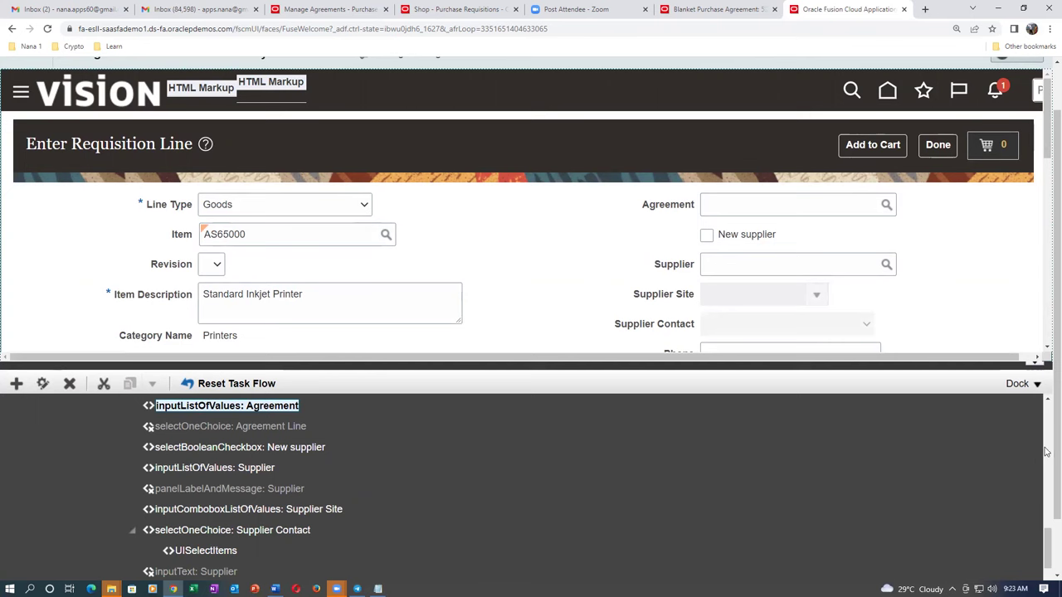
Open the component properties of the hidden Agreement Line field and bring its Visible setting into view.
scroll(1044, 489, "down", 1)
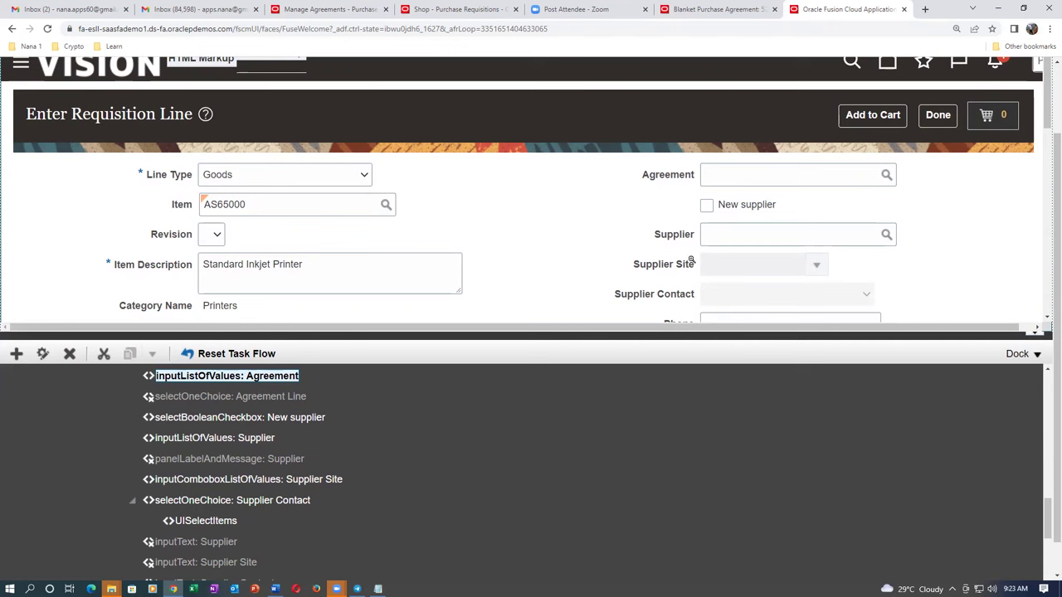
left_click(280, 398)
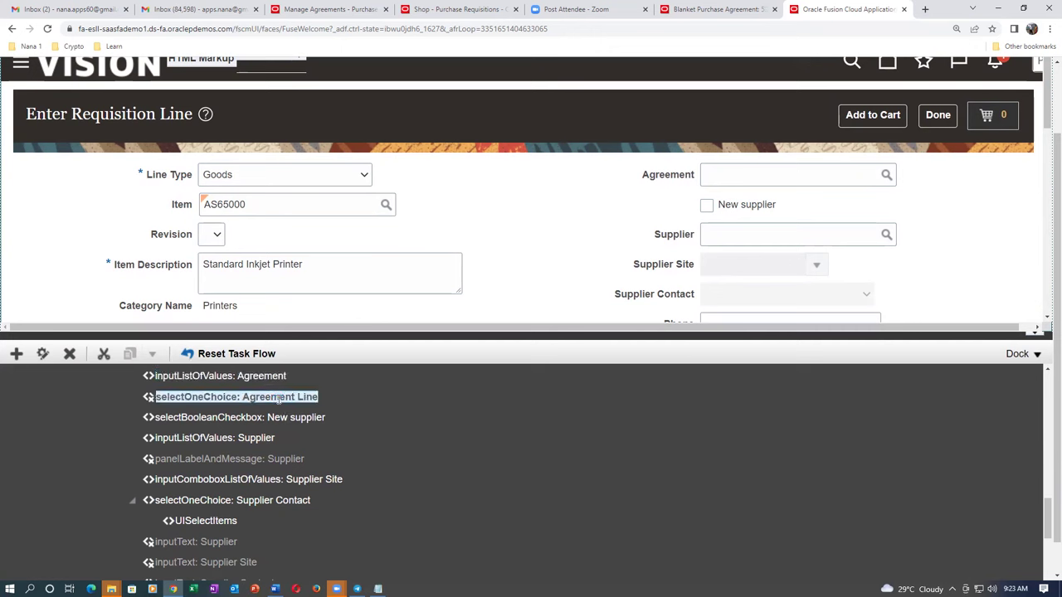
left_click(42, 353)
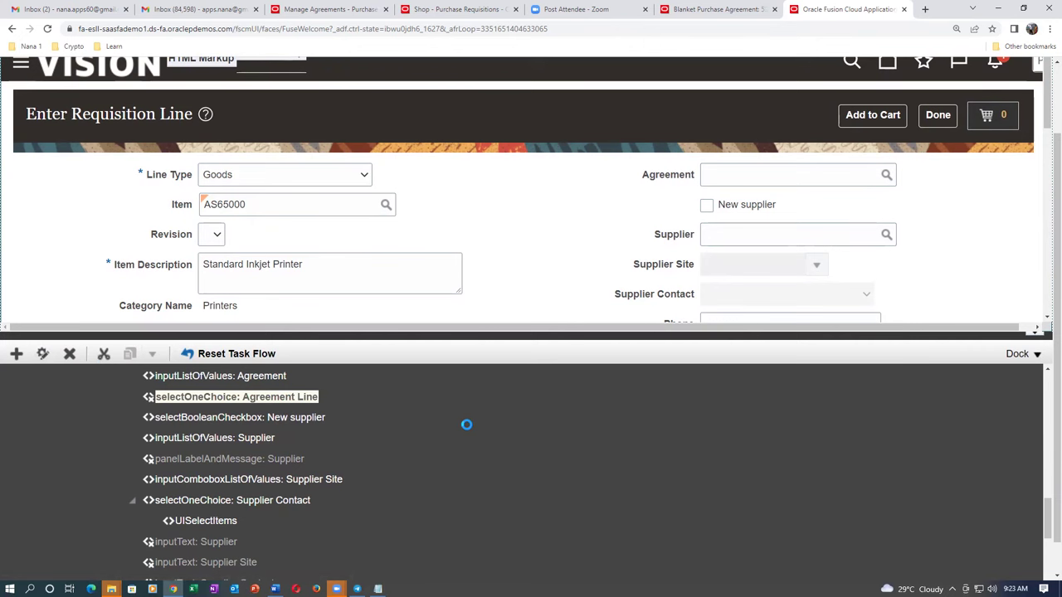
scroll(467, 428, "down", 5)
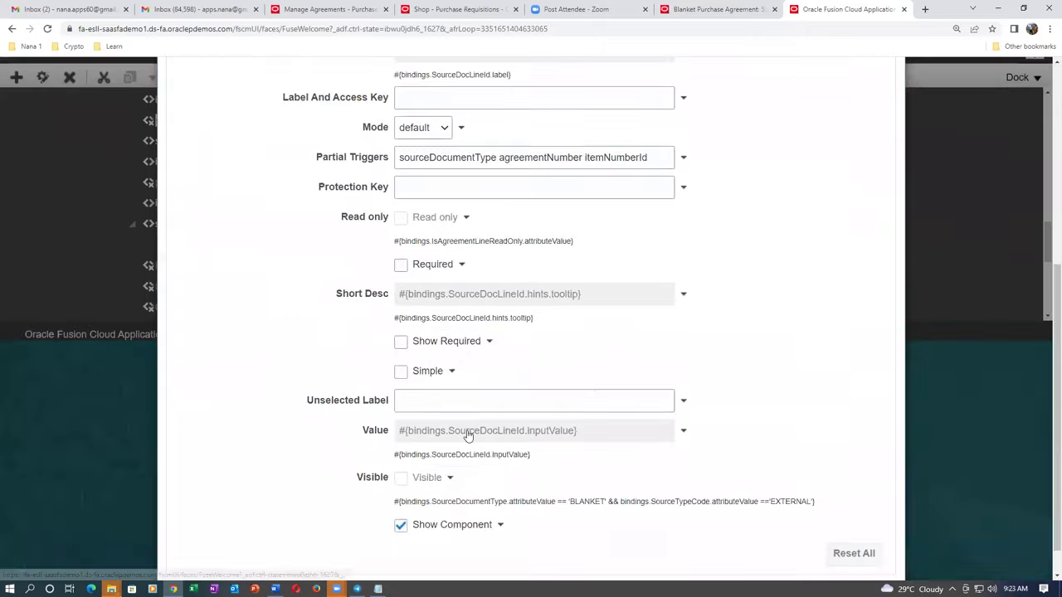
scroll(468, 433, "down", 1)
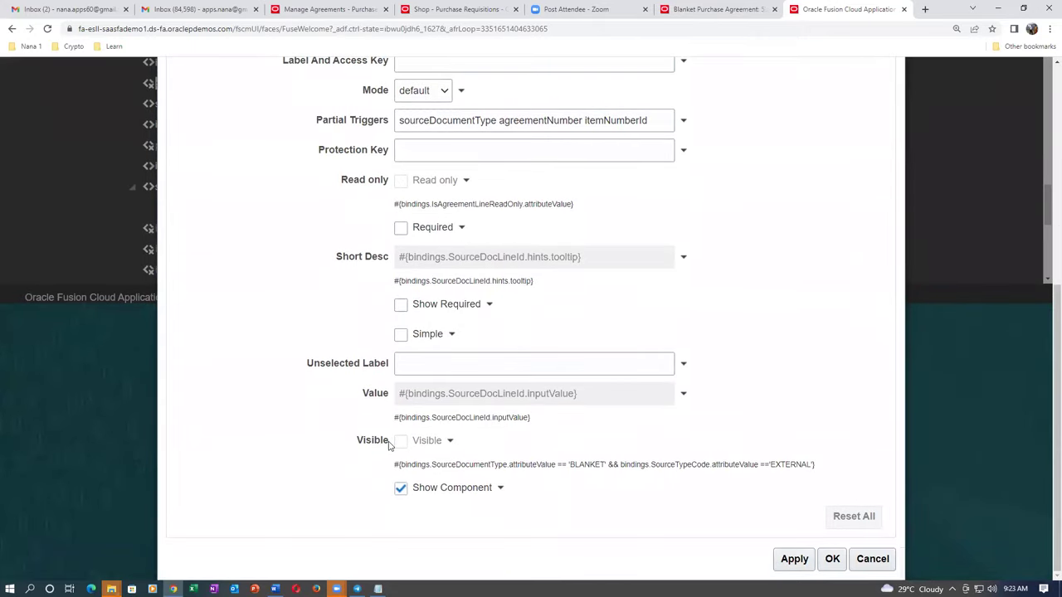
Replace Agreement Line's Visible expression with the value true, then apply and save the component properties.
left_click(449, 441)
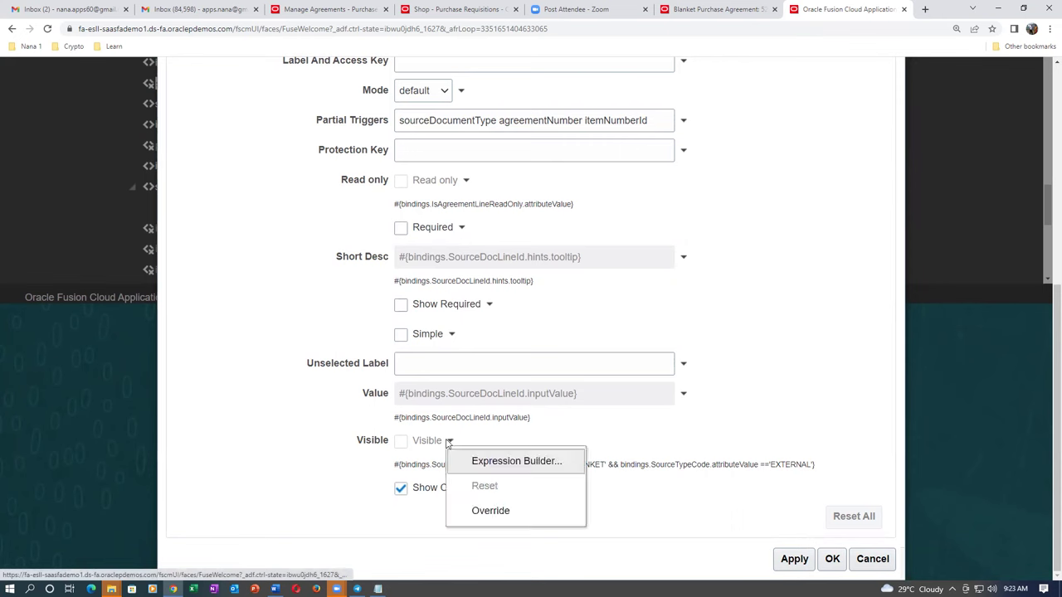
left_click(514, 462)
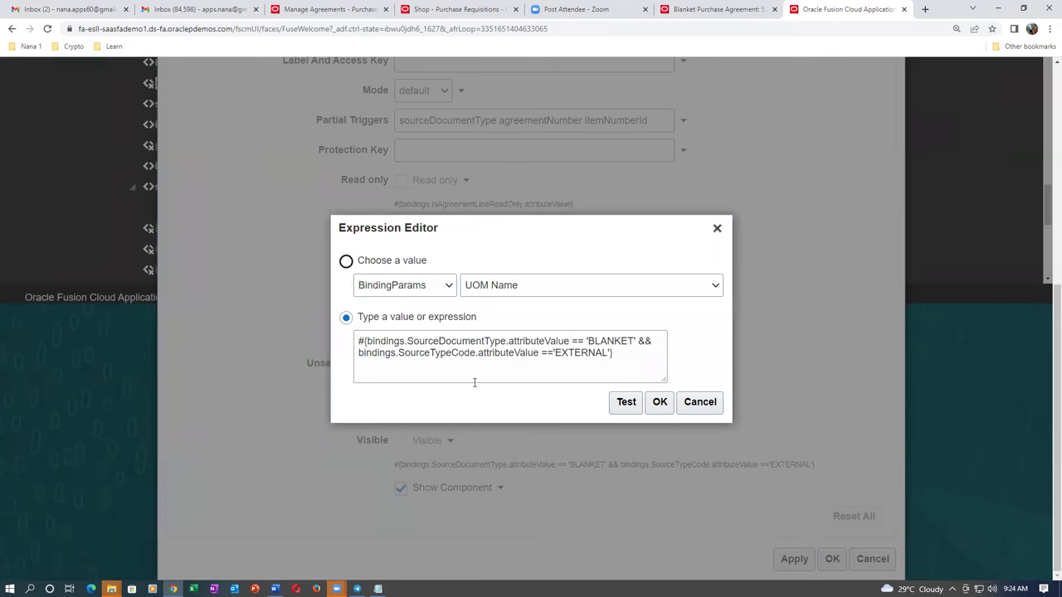
left_click(628, 357)
left_click_drag(629, 356, 346, 341)
key("BackSpace")
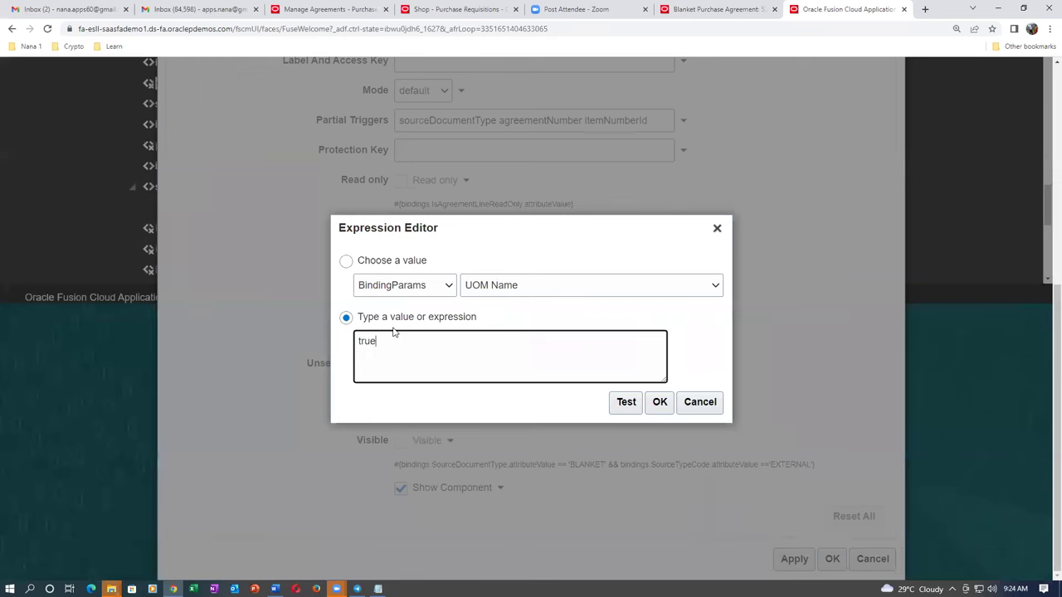
left_click(661, 404)
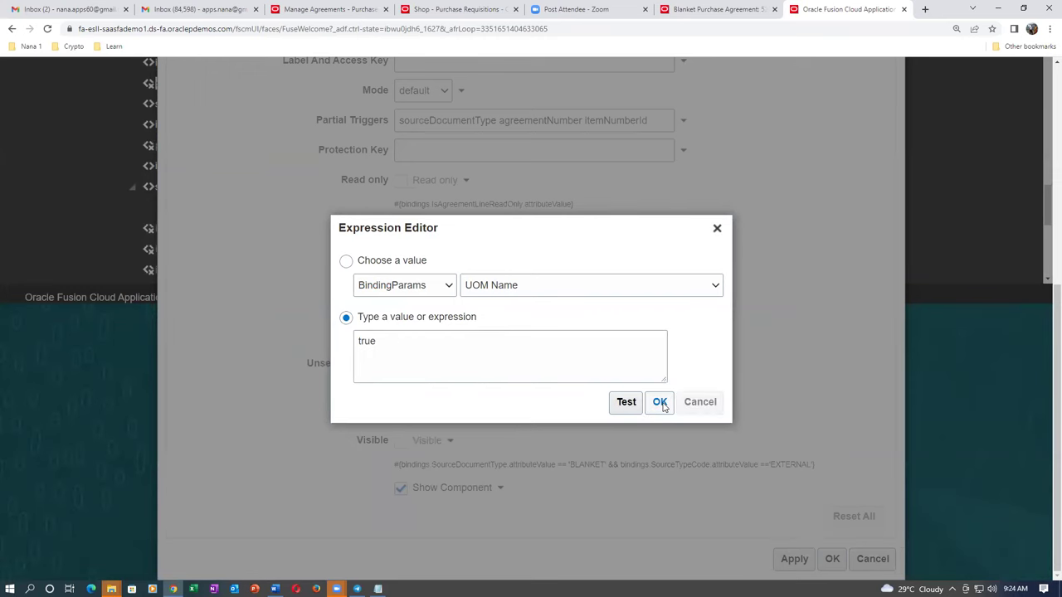
scroll(551, 471, "down", 3)
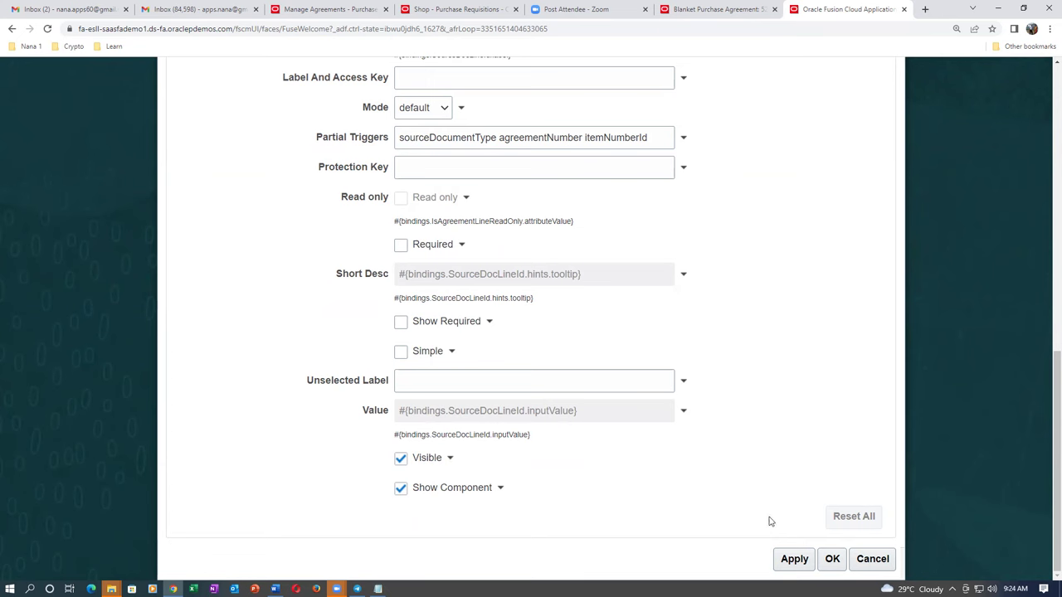
left_click(793, 559)
left_click(827, 562)
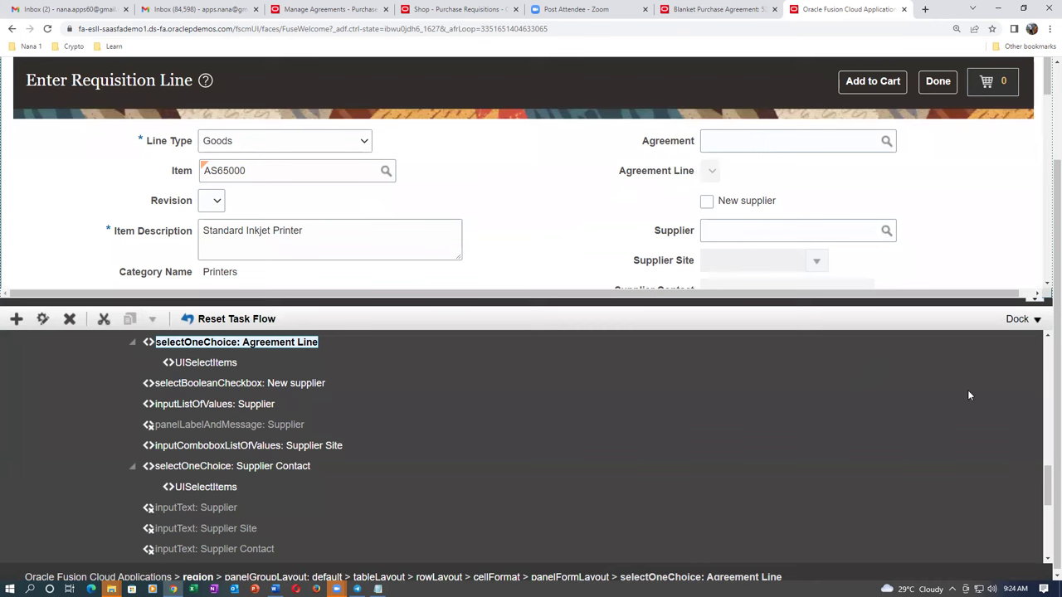
Find the hidden Agreement Type component just above Agreement in the component tree and open its properties.
scroll(829, 460, "up", 1)
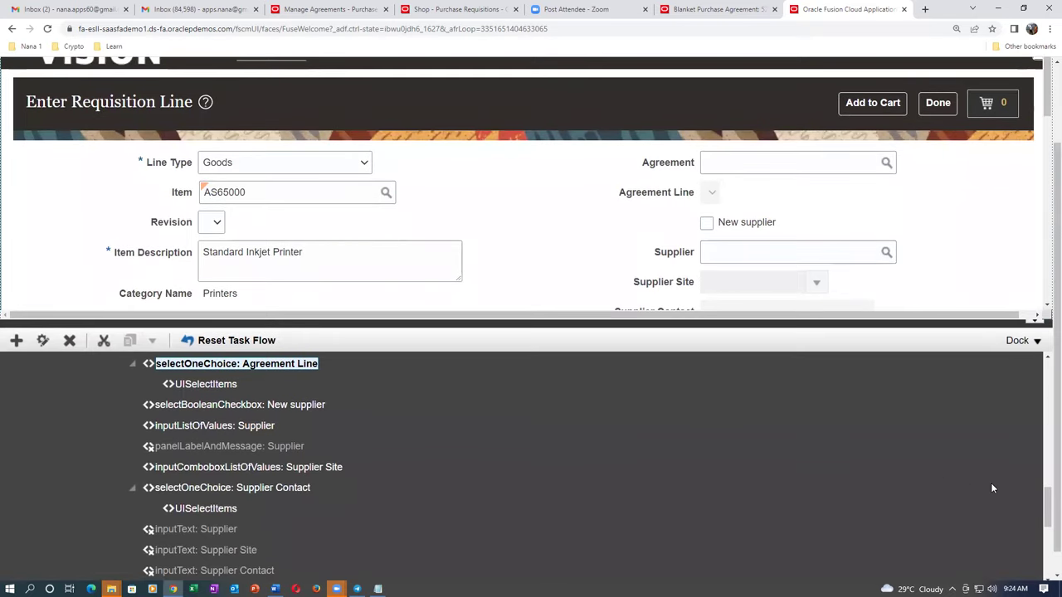
left_click_drag(1045, 501, 1045, 475)
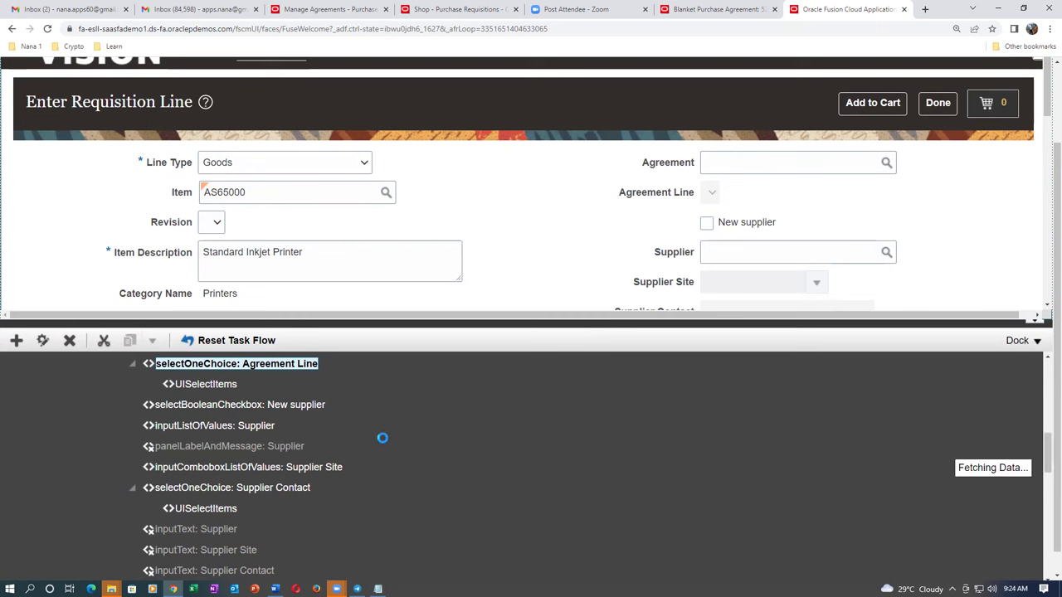
left_click(287, 405)
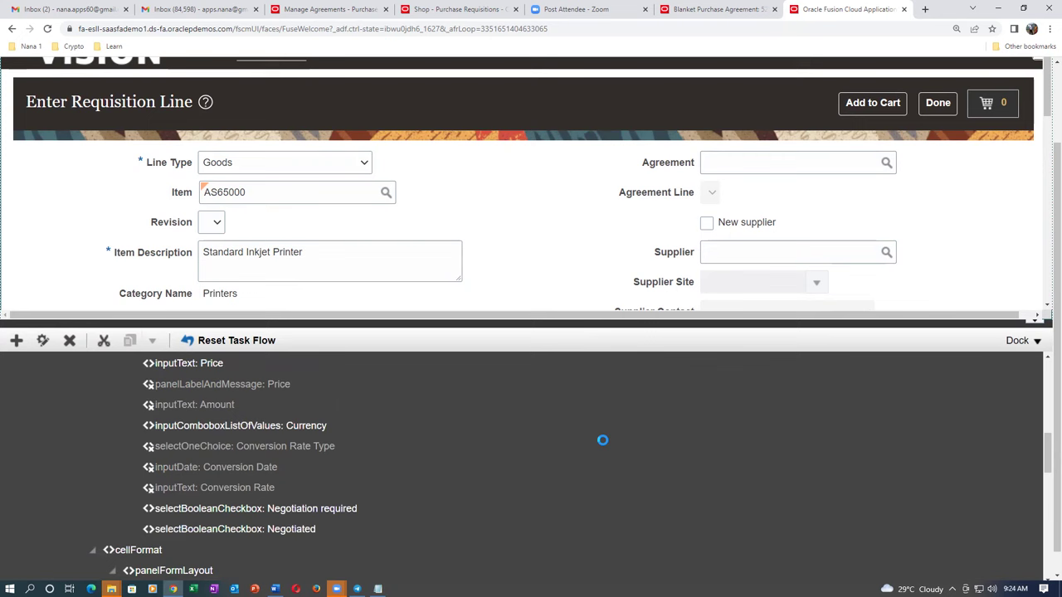
left_click(350, 425)
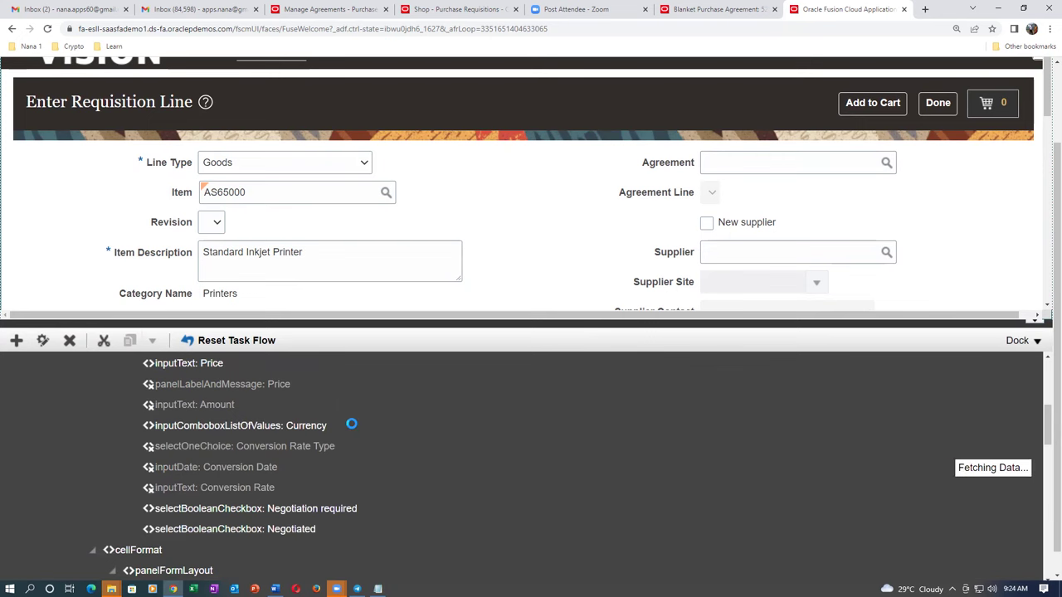
left_click(721, 162)
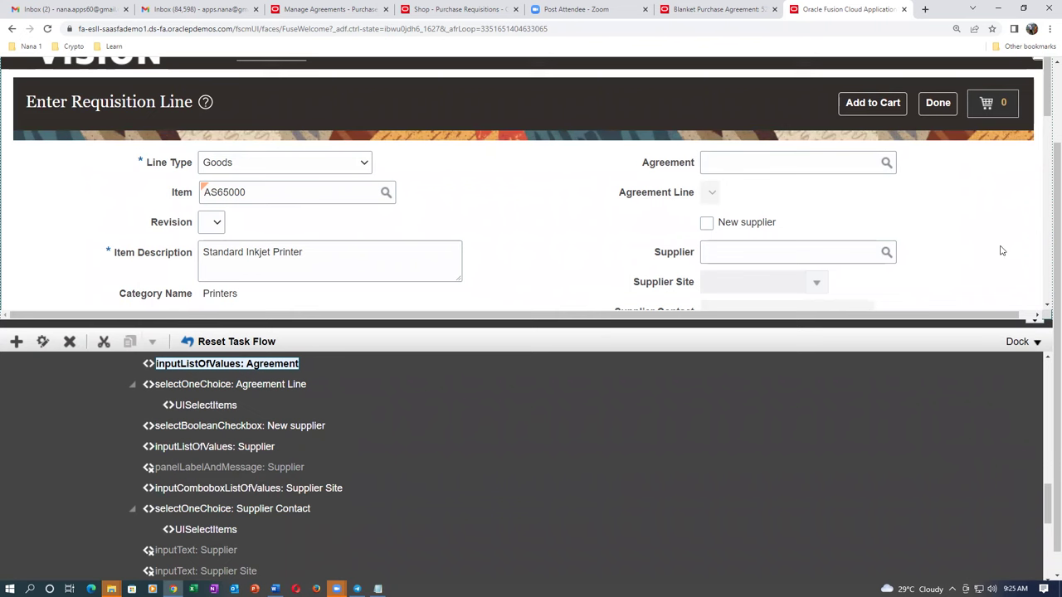
left_click(1046, 358)
left_click(1046, 358)
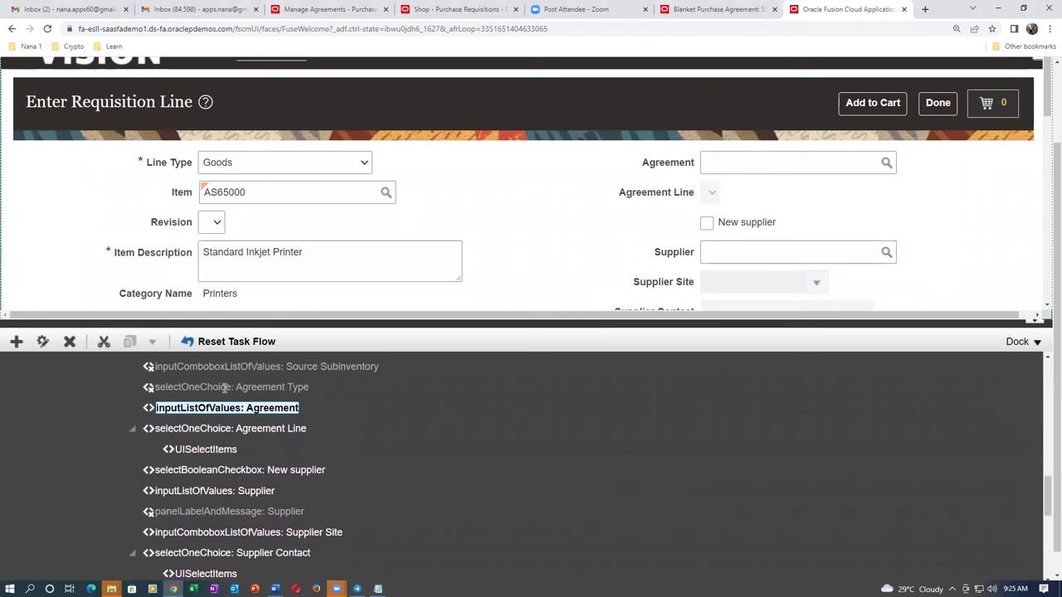
left_click(225, 387)
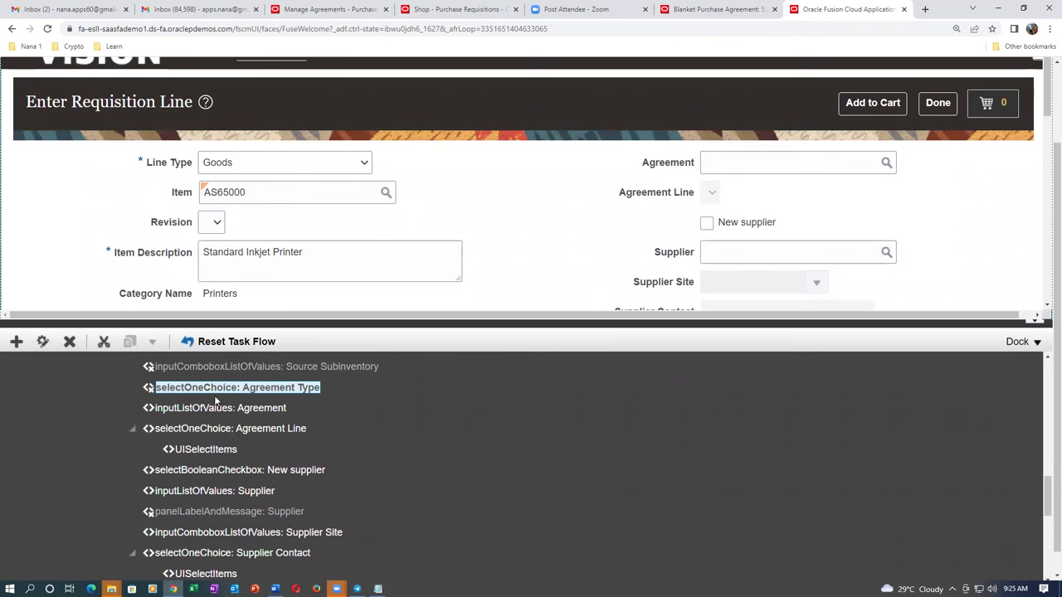
left_click(43, 341)
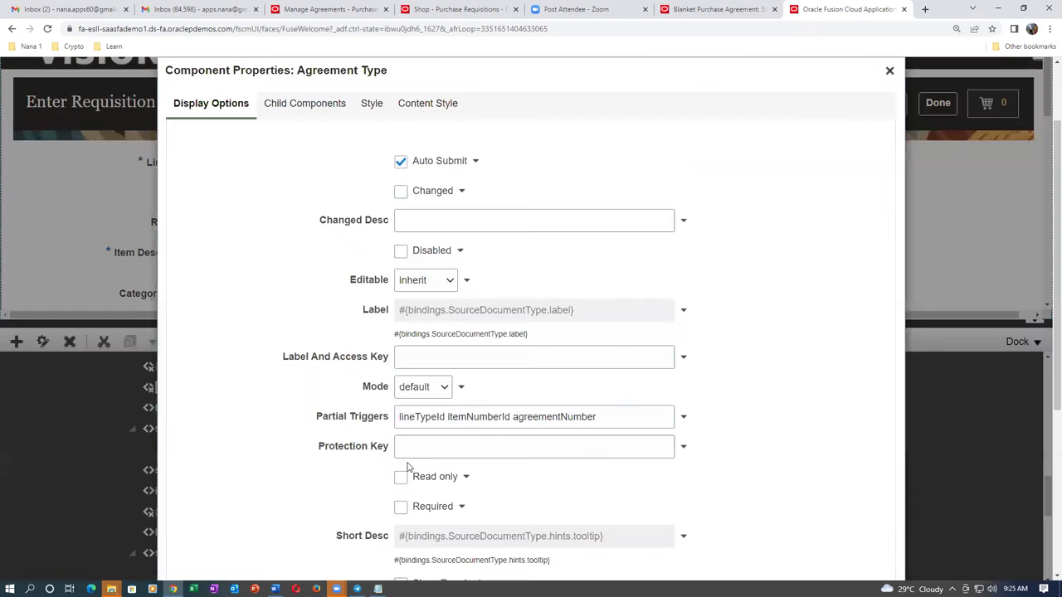
scroll(672, 420, "down", 4)
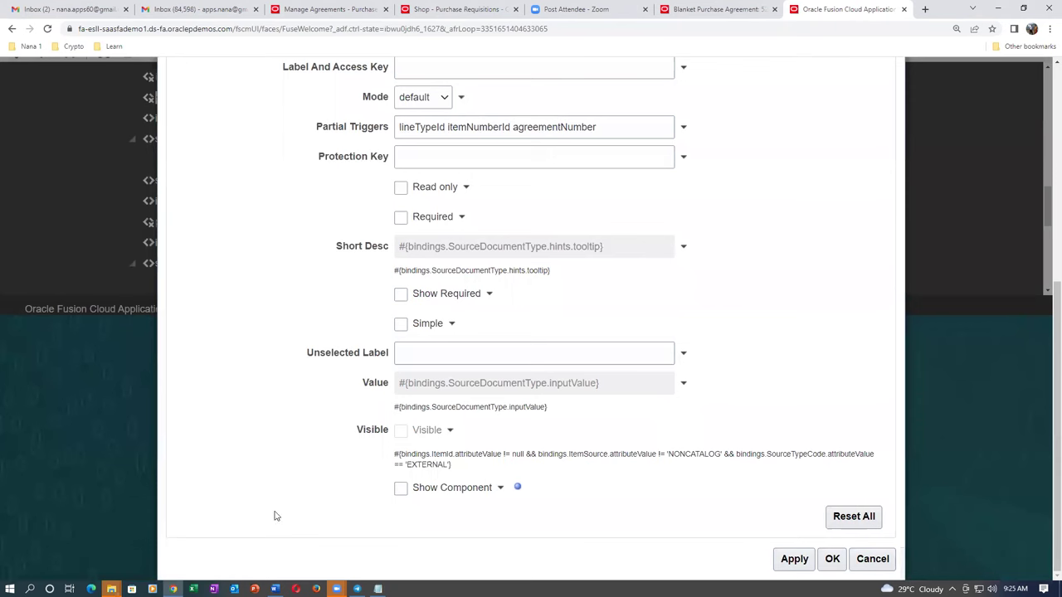
Replace Agreement Type's Visible expression with true, enable Show Component, and save the component properties.
left_click(450, 431)
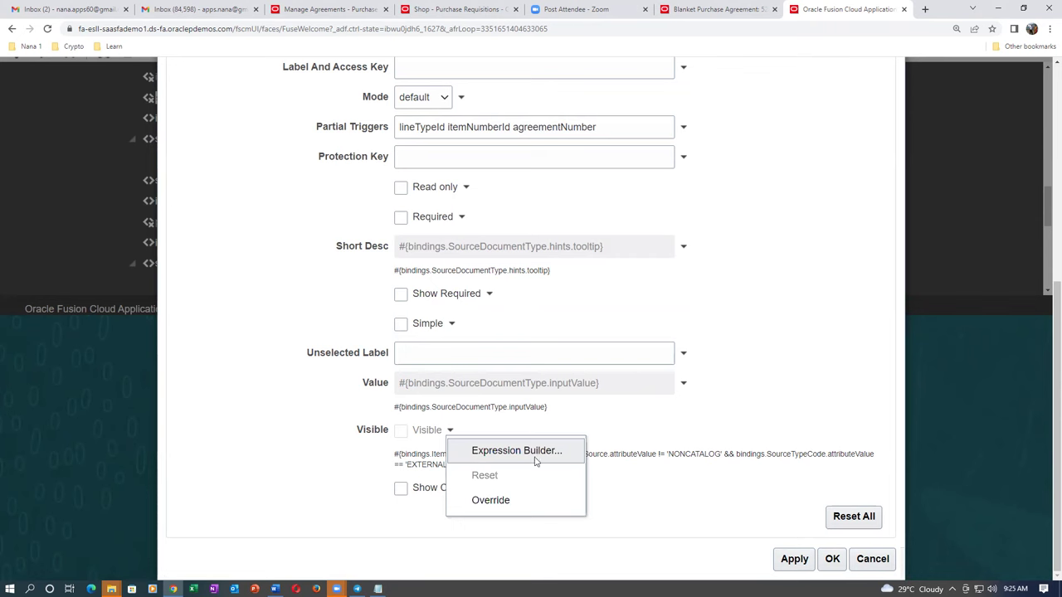
left_click(507, 453)
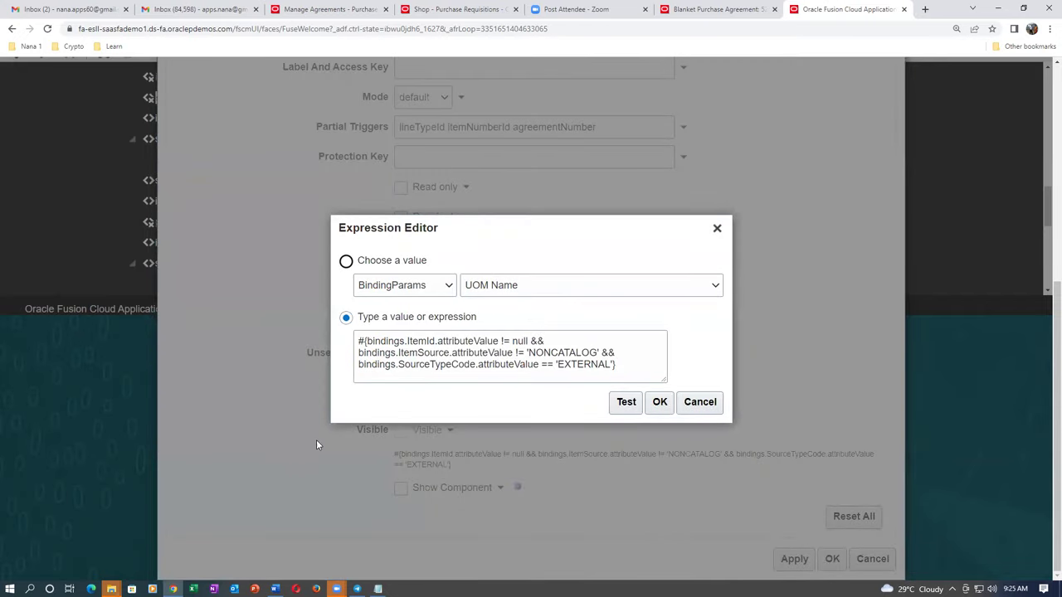
left_click_drag(620, 364, 354, 346)
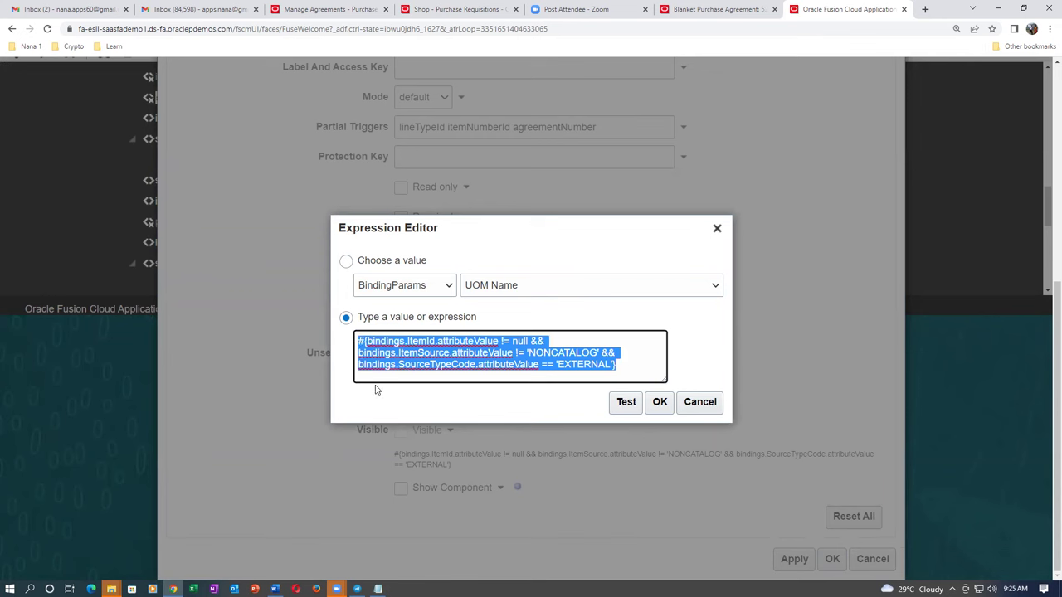
type("true")
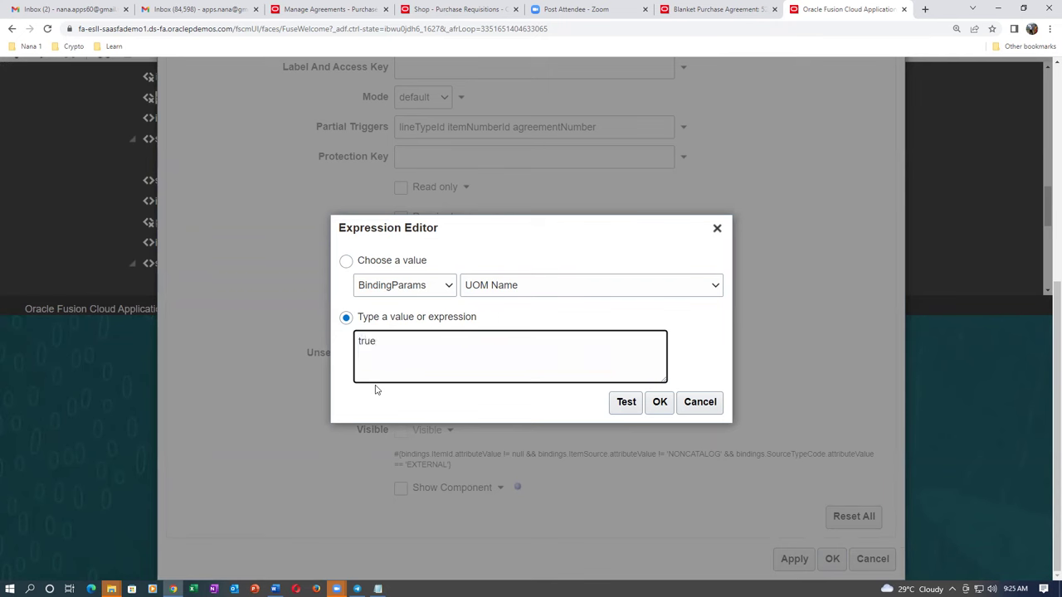
left_click(630, 401)
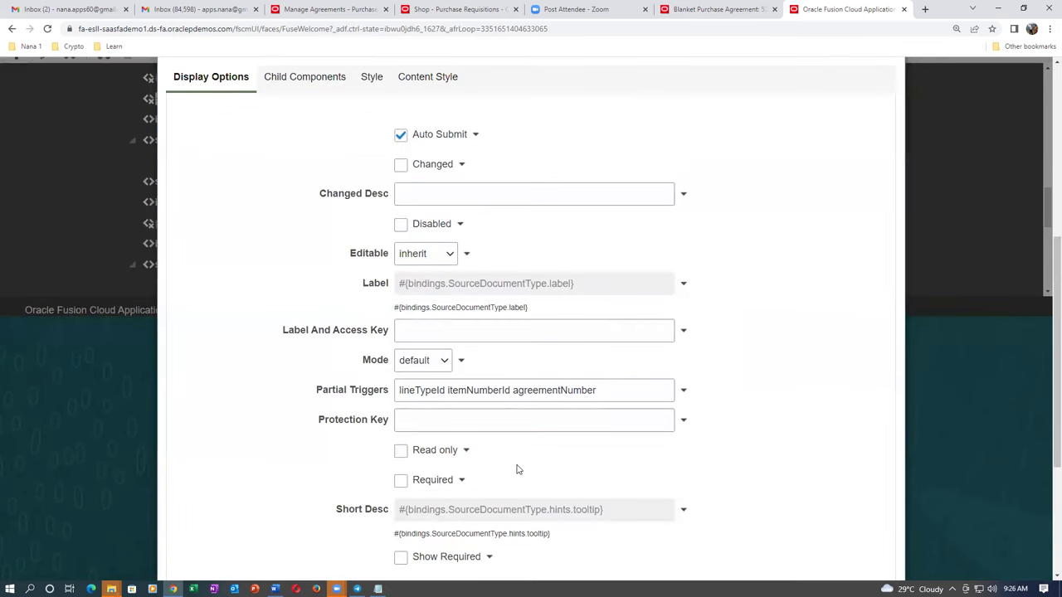
scroll(517, 470, "down", 3)
left_click(401, 504)
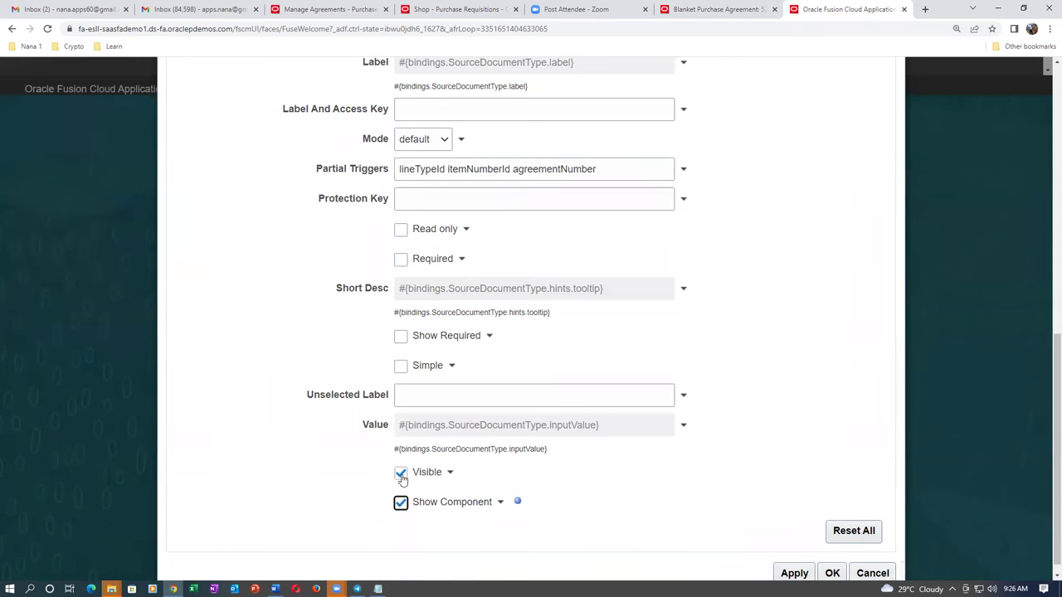
left_click(832, 573)
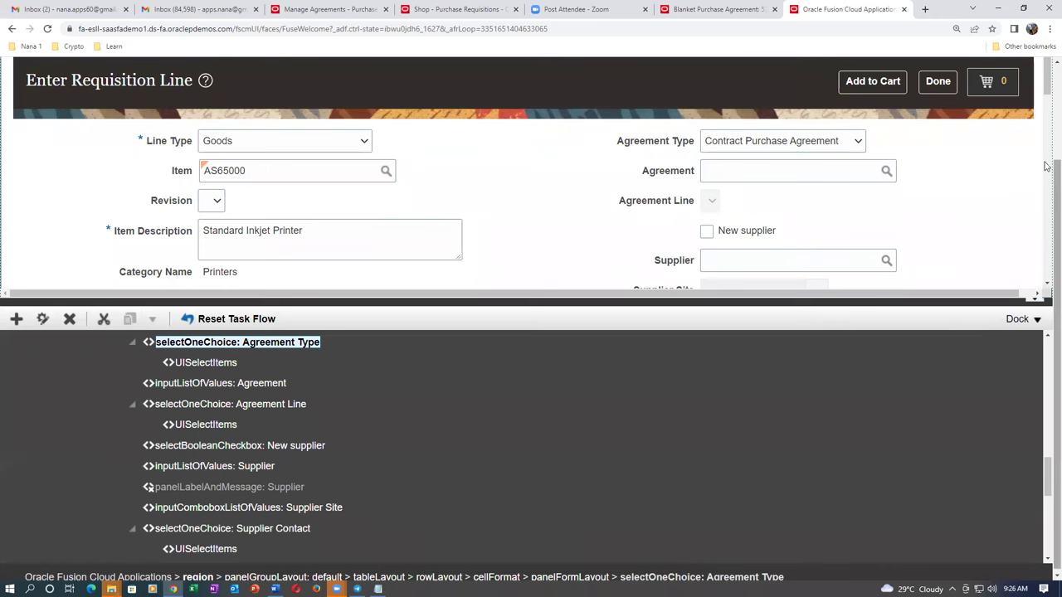
Shrink the component tree pane to view the whole requisition line form, and close Page Composer.
left_click_drag(1047, 178, 1047, 85)
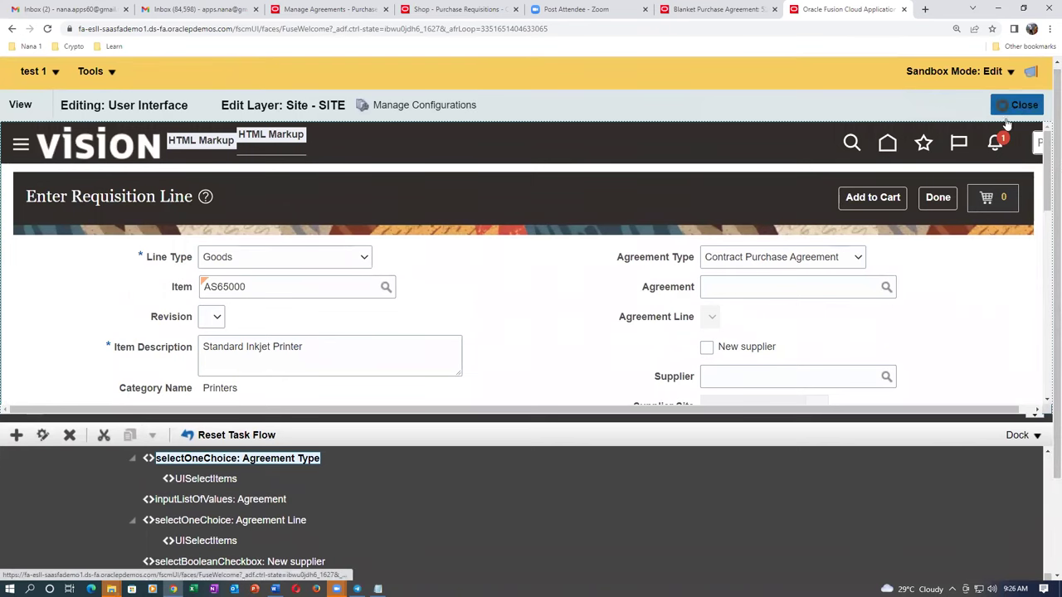
left_click_drag(525, 412, 552, 560)
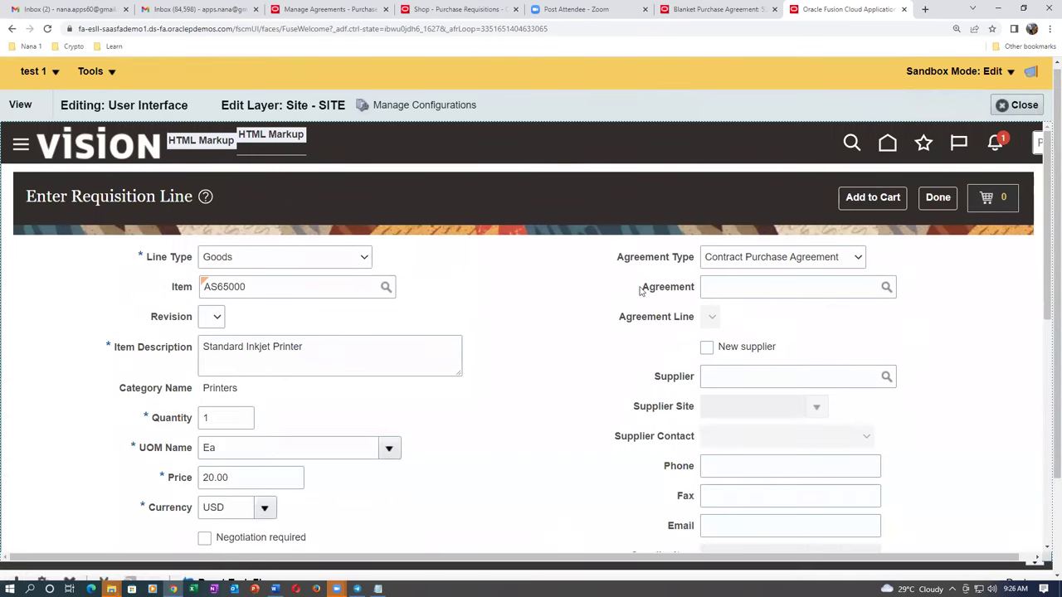
left_click(1018, 106)
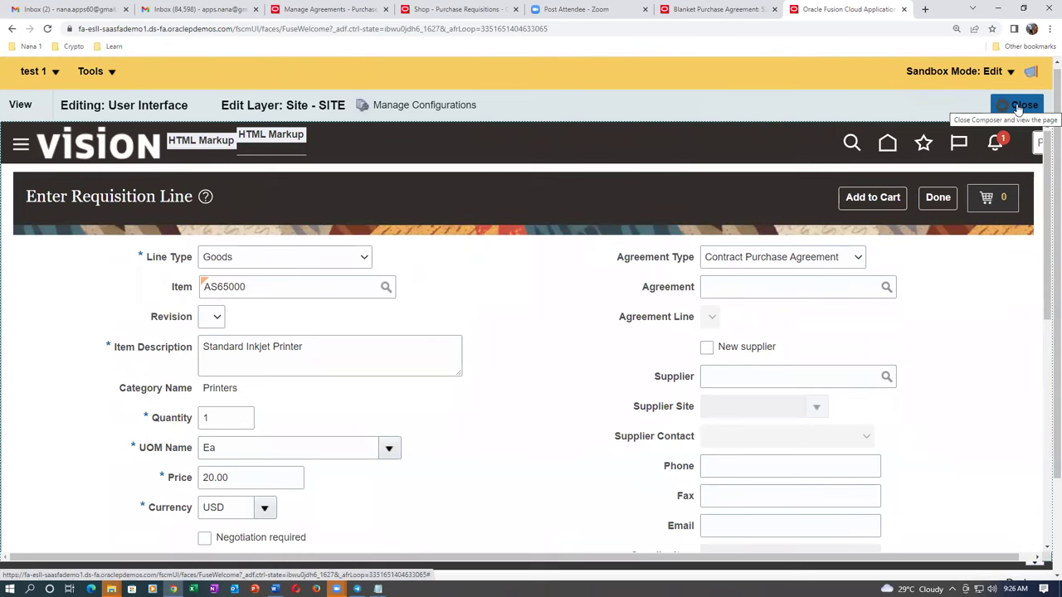
left_click(1017, 107)
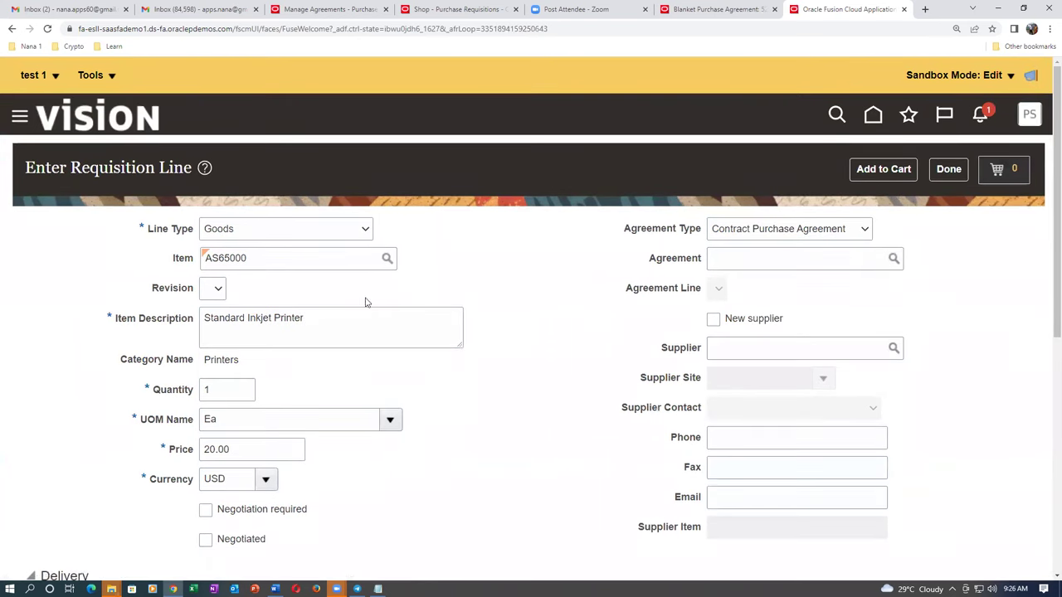
Publish the test 1 sandbox from its details page and confirm the publication.
left_click(34, 75)
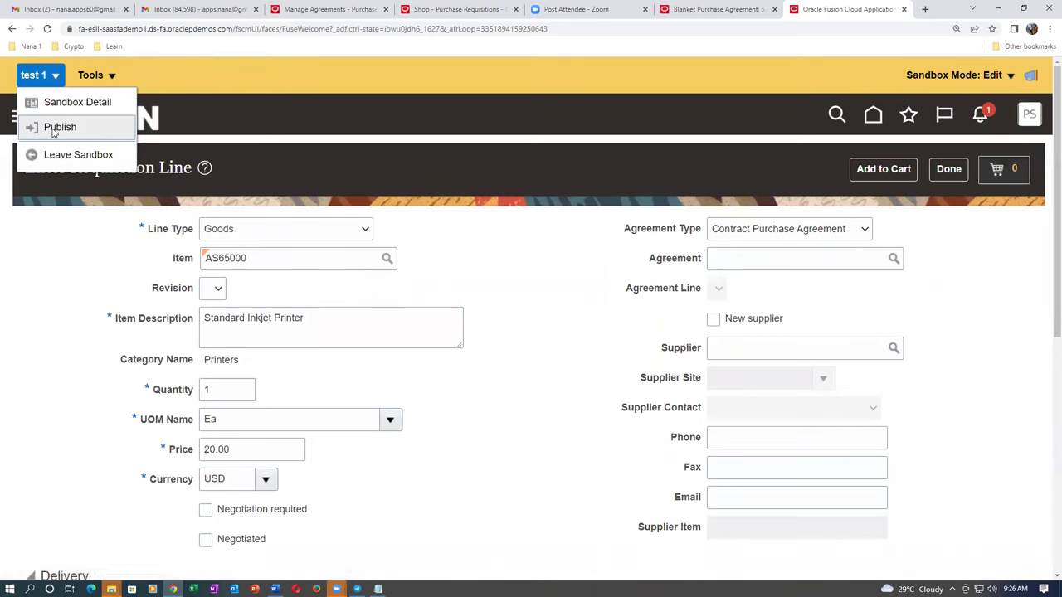
left_click(57, 127)
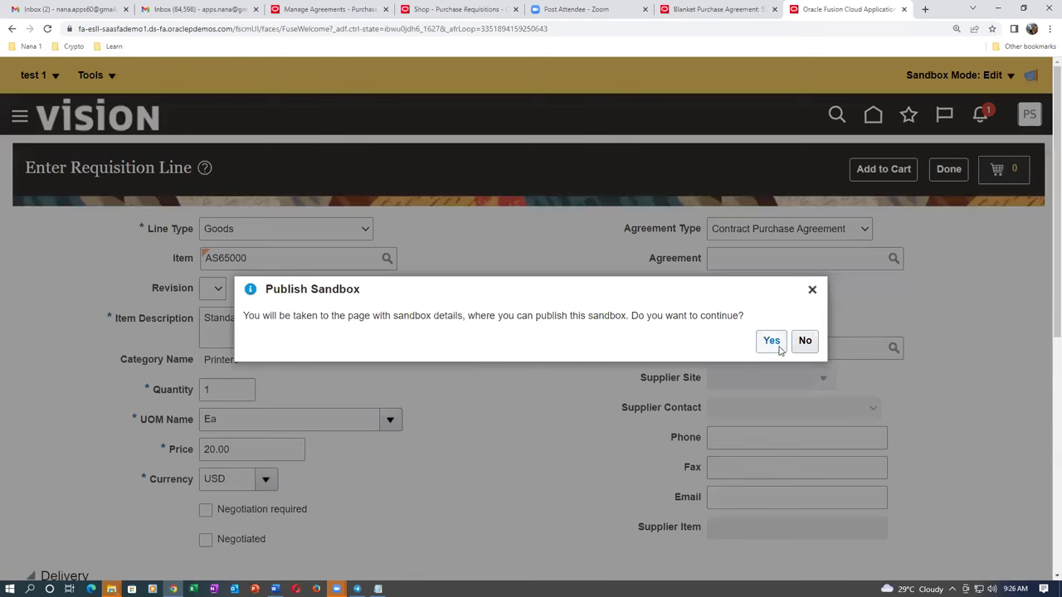
left_click(772, 347)
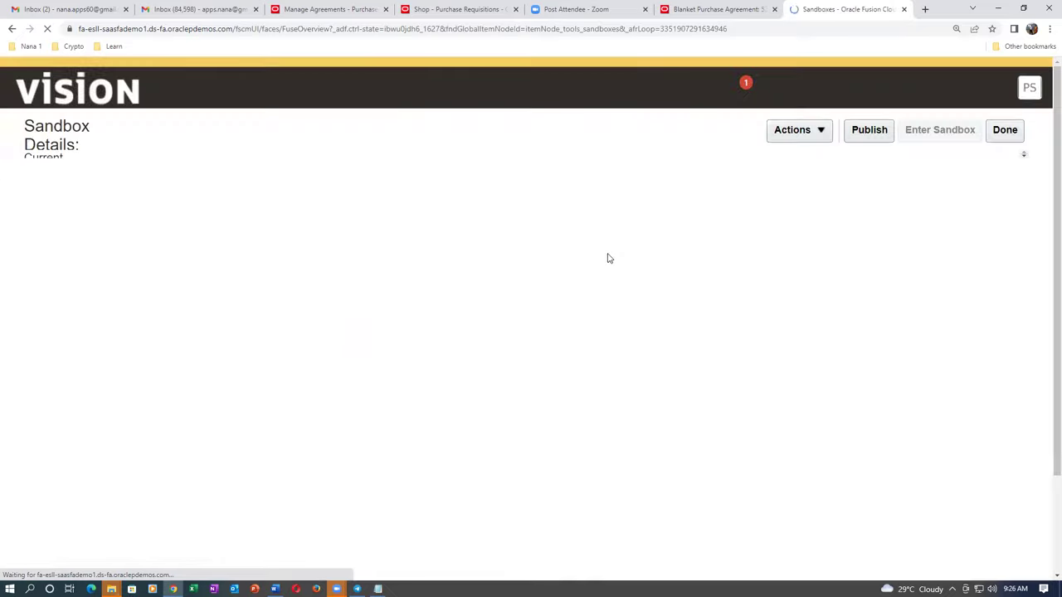
left_click(869, 156)
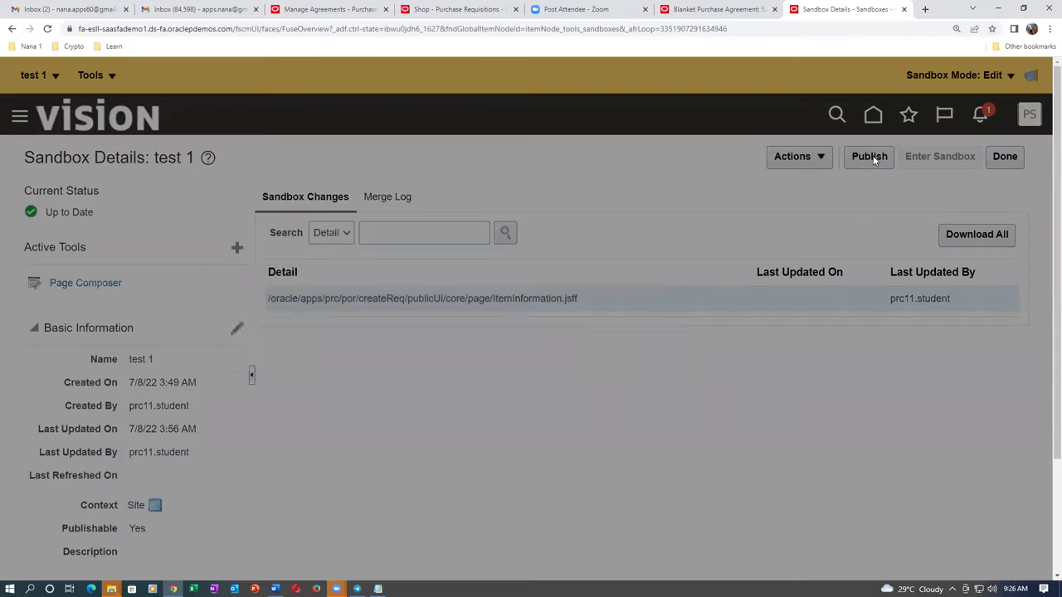
left_click(776, 347)
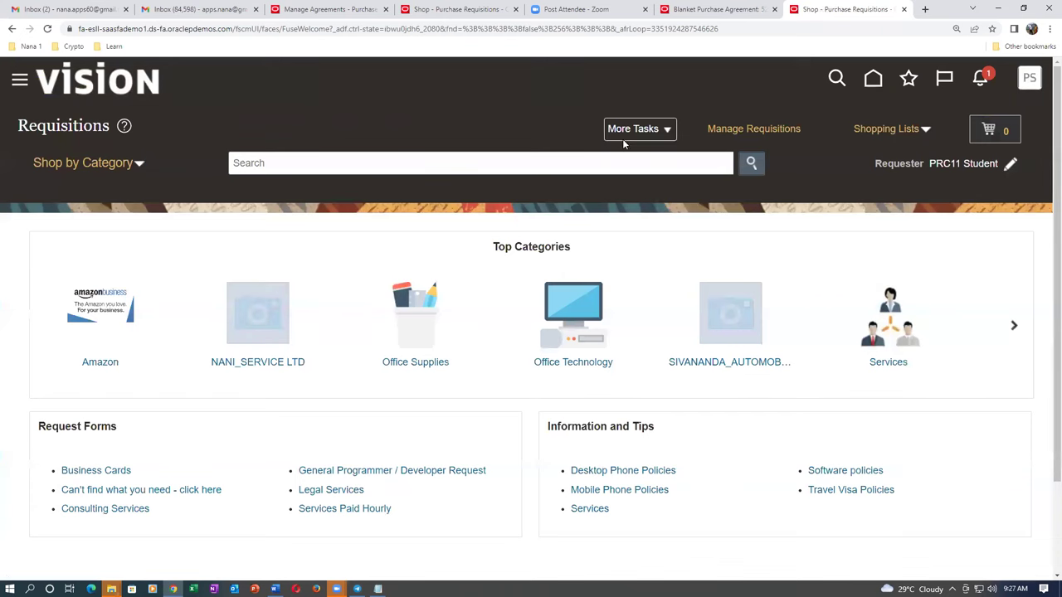
Start a new requisition line and select item AS65000 Standard Inkjet Printer.
left_click(626, 135)
left_click(635, 157)
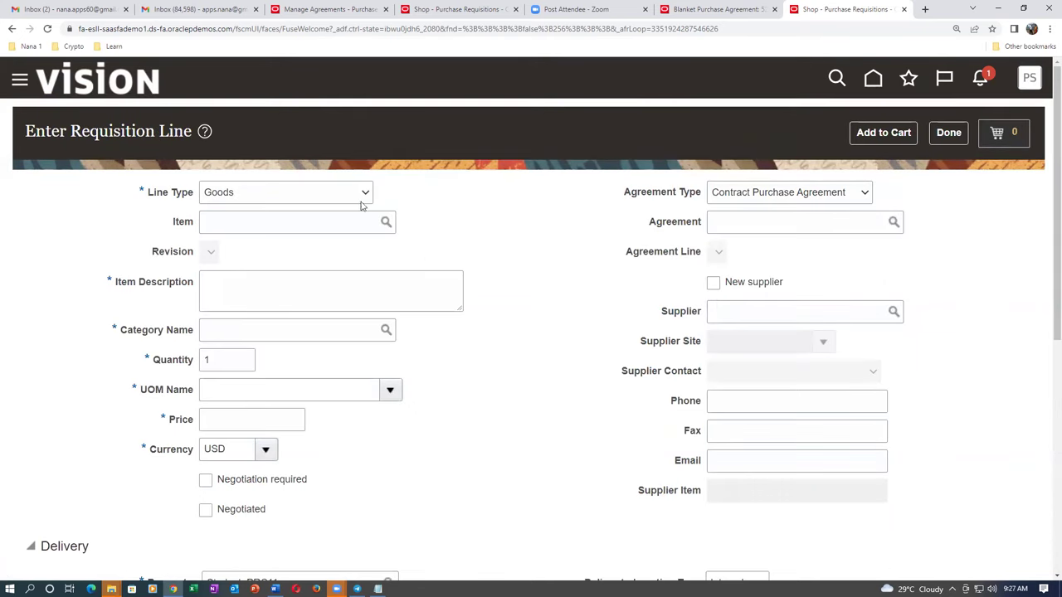
left_click(230, 220)
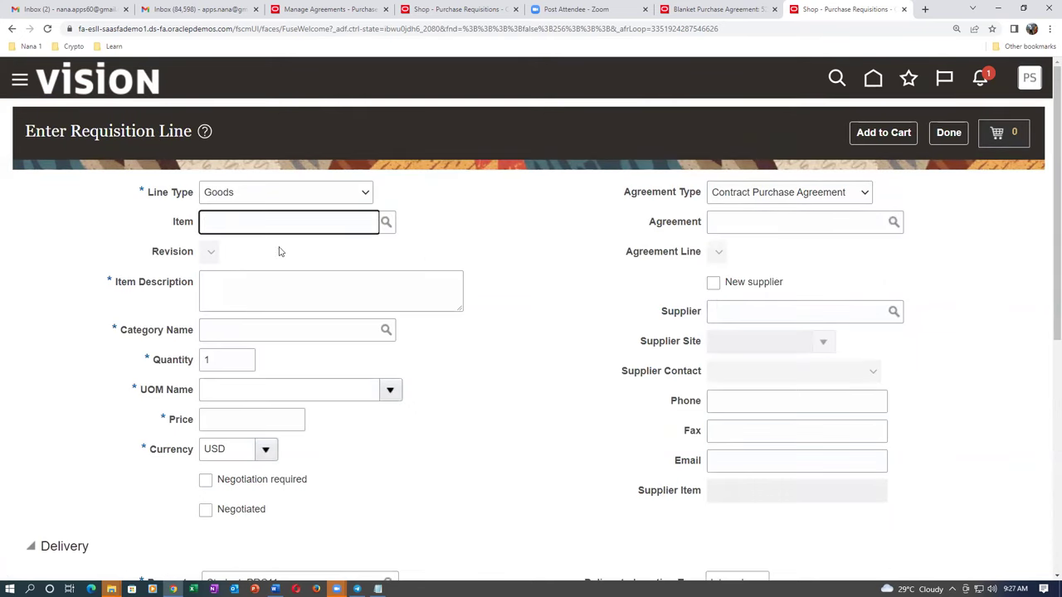
type("AS65000")
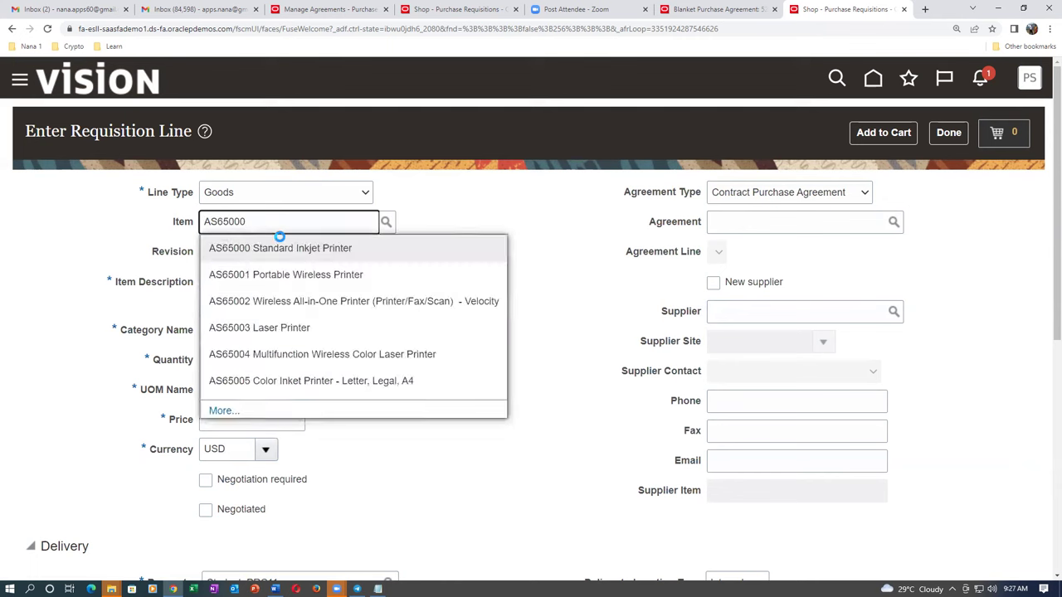
left_click(273, 247)
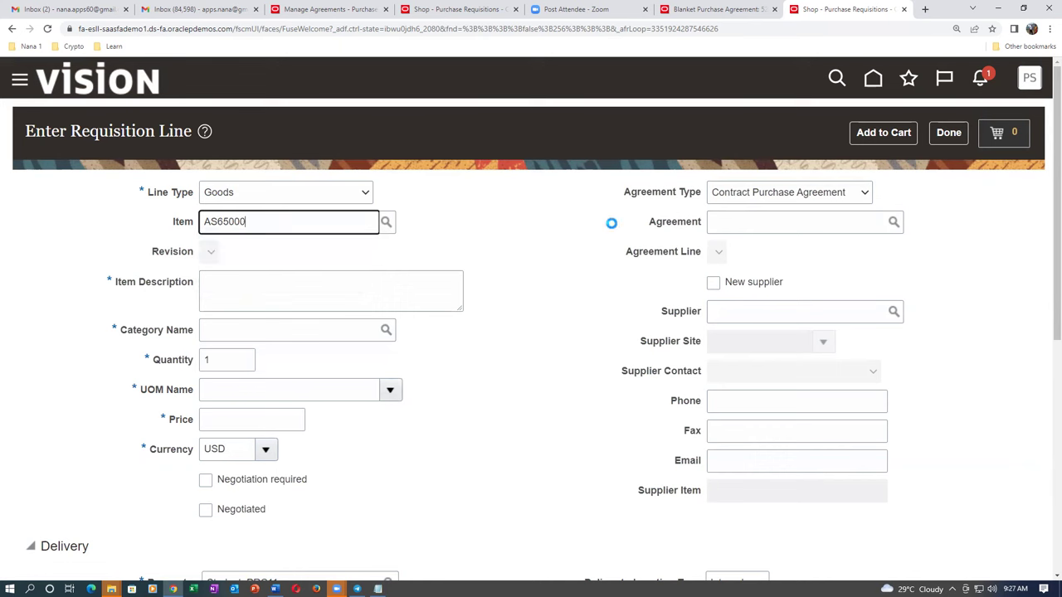
Set the agreement type to Blanket Purchase Agreement and select ABC Consulting's First BPA as the source agreement.
left_click(780, 199)
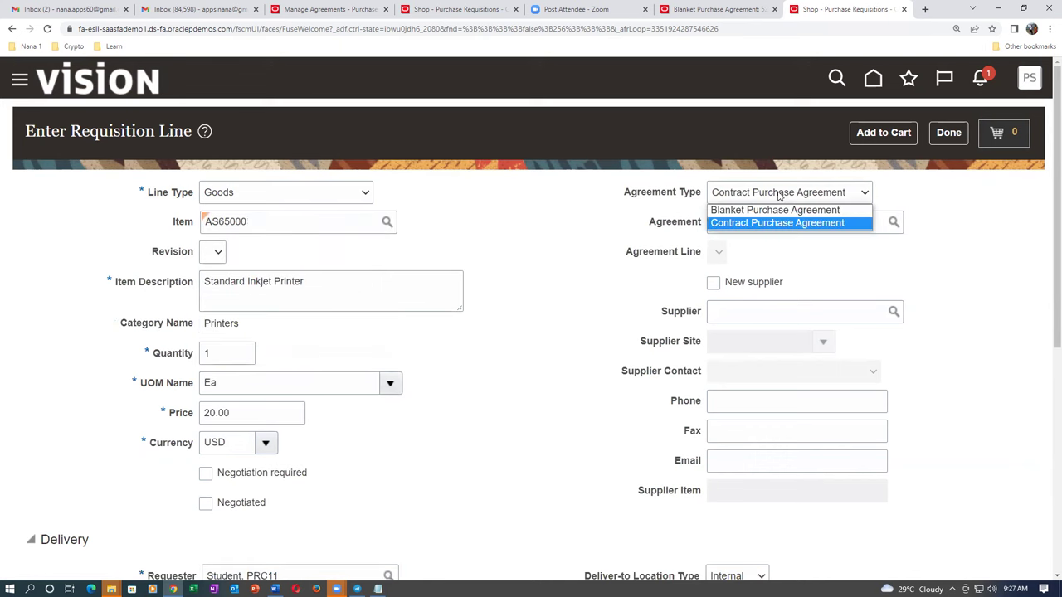
left_click(781, 214)
left_click(771, 224)
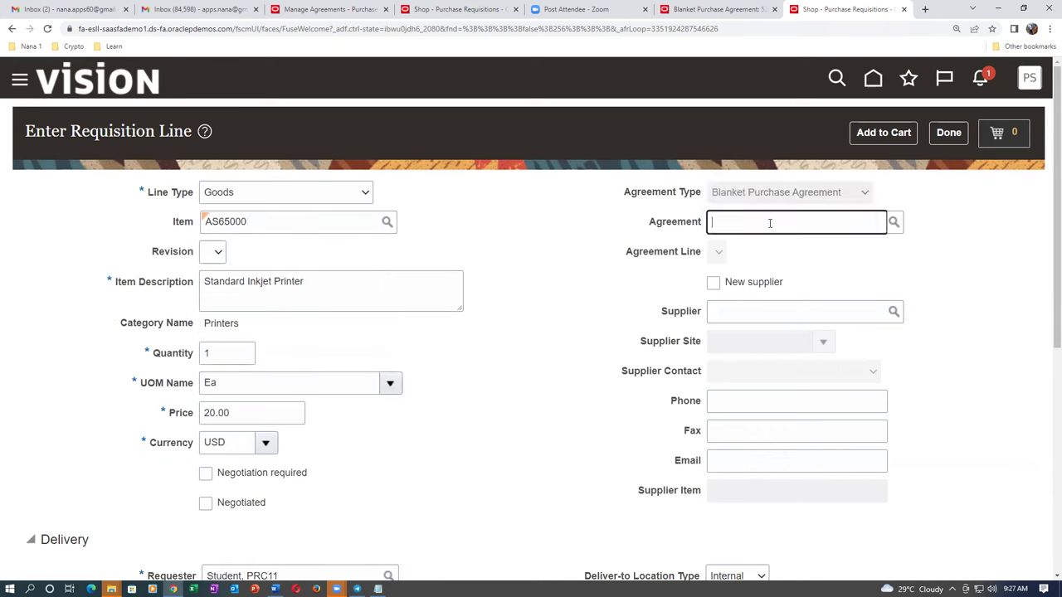
type("522")
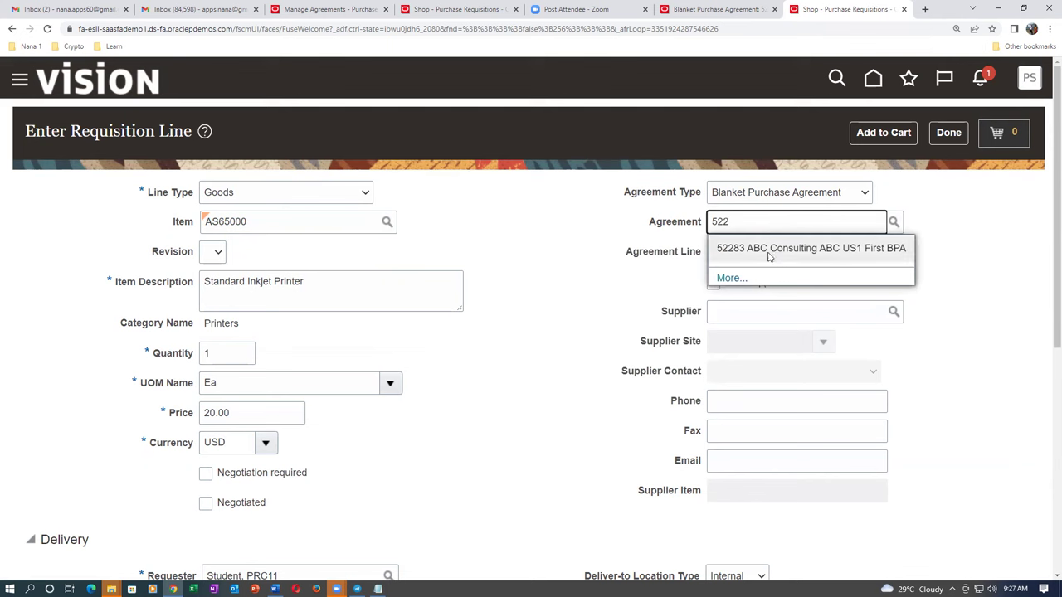
left_click(768, 251)
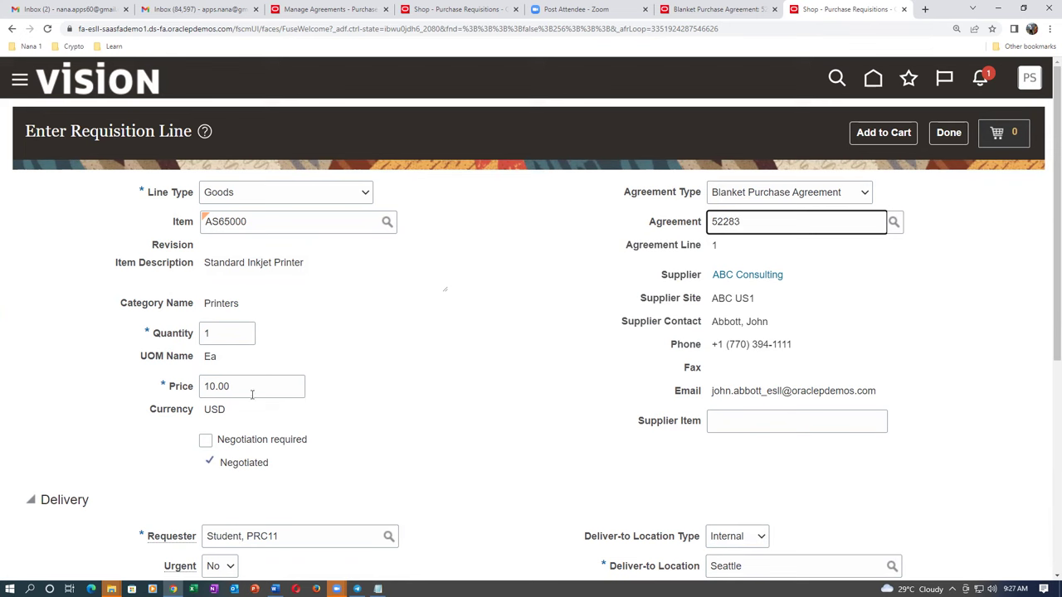
Set the requisition line quantity to 101 to test the agreement's price break.
double_click(222, 336)
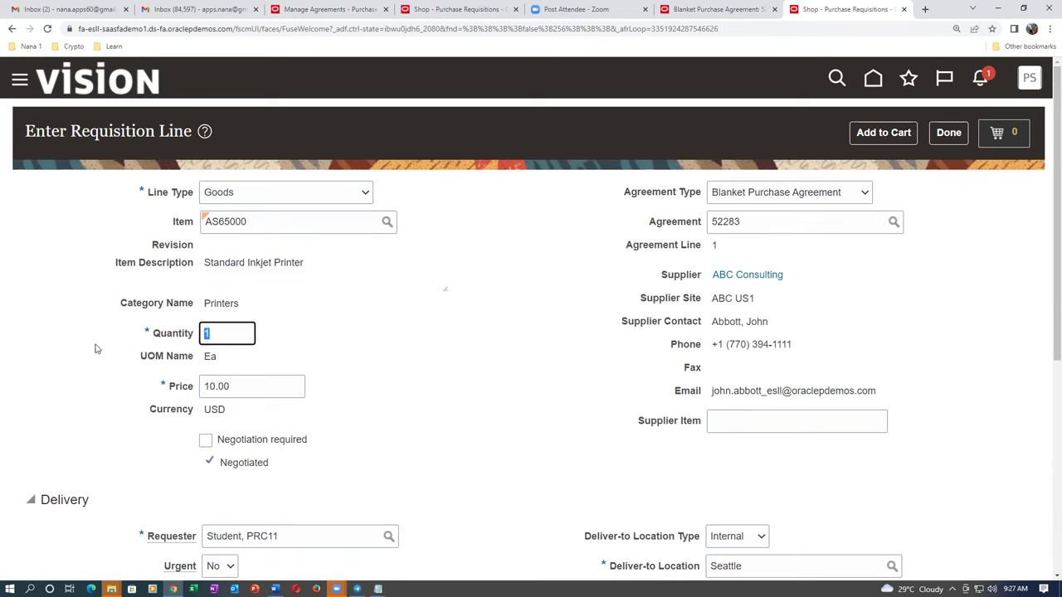
type("101")
key("Tab")
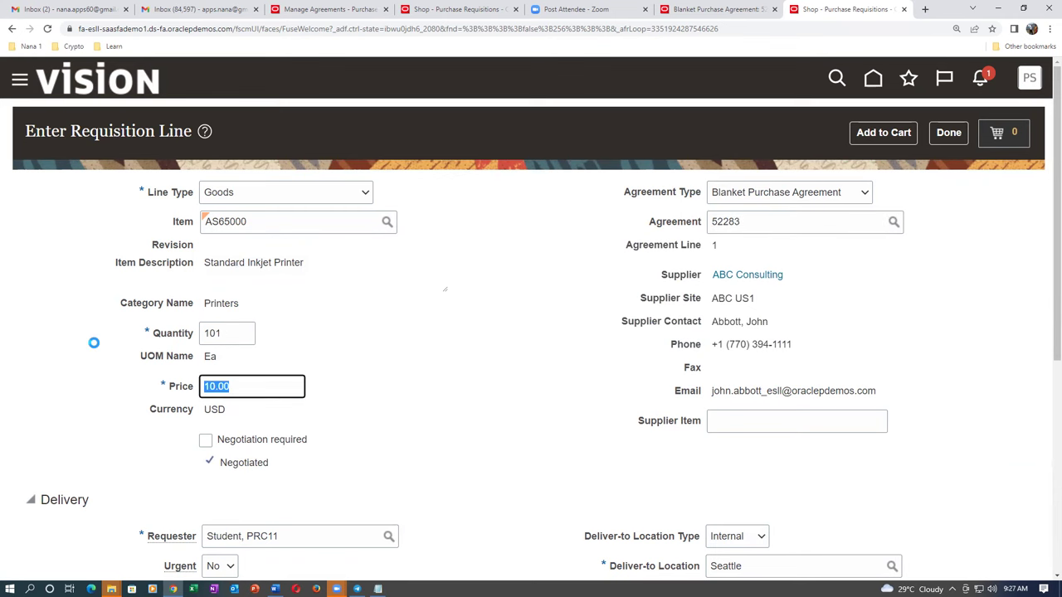
type("9.00")
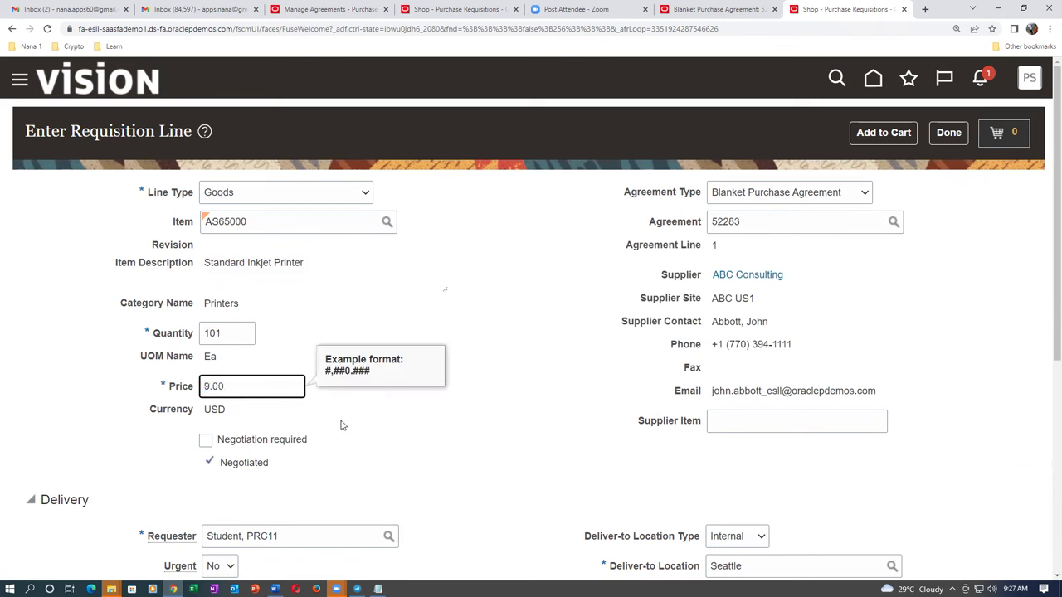
Raise the requisition line quantity to 201 to test the next price break.
key("shift+Tab")
type("201")
key("Tab")
type("8.00")
left_click(372, 421)
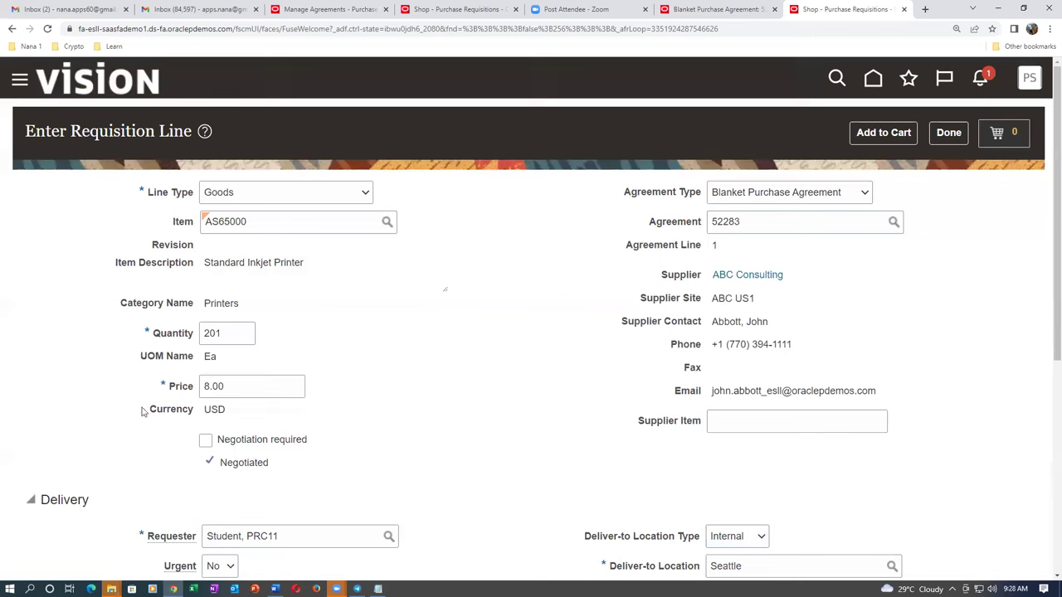
Try overriding the line price with 13.01, and leave the form without adding the line to the cart.
left_click_drag(237, 387, 207, 391)
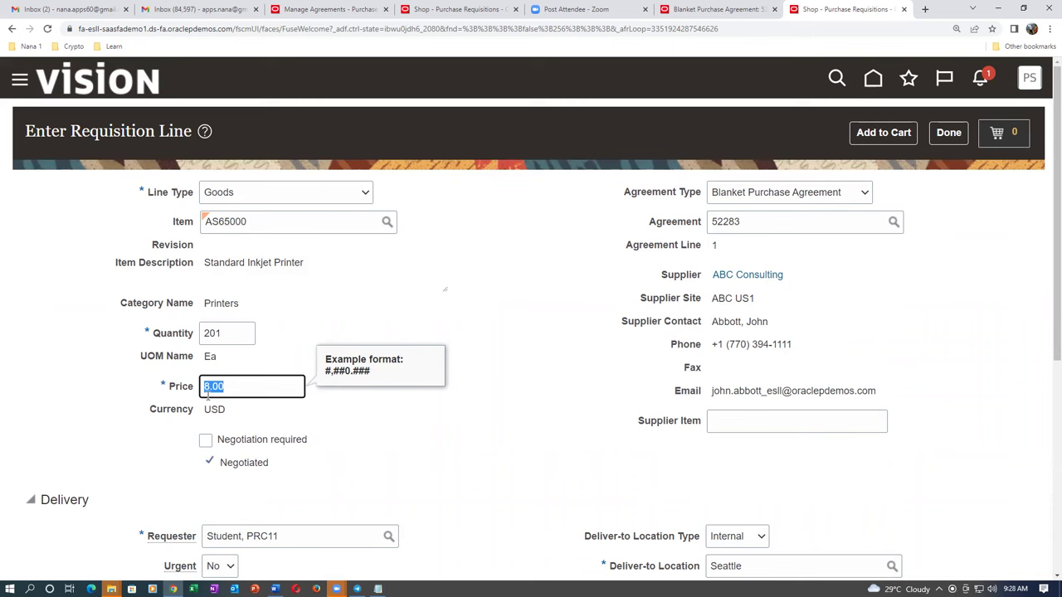
type("13.01")
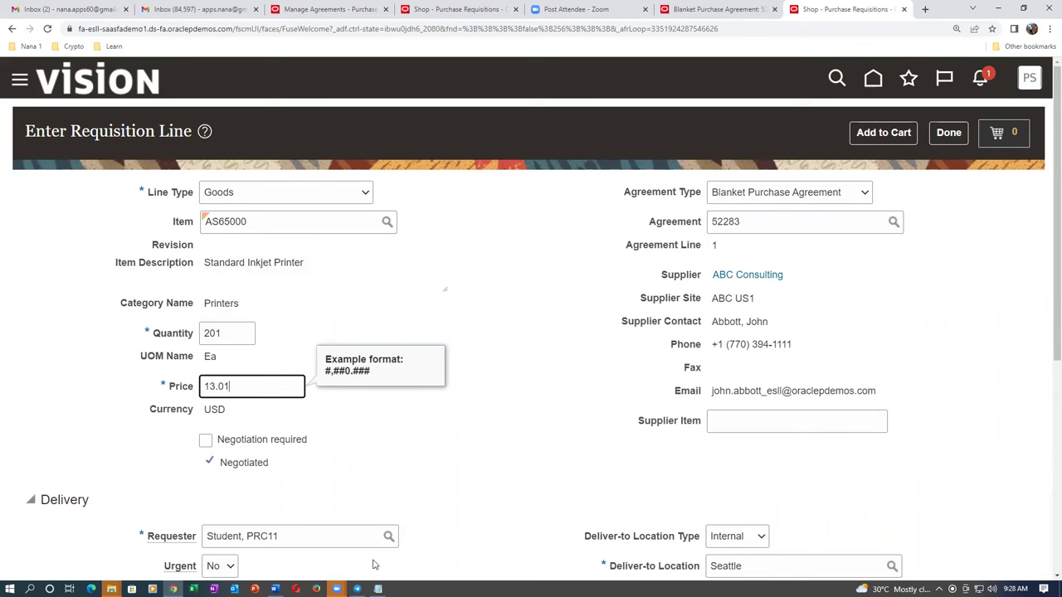
left_click(415, 362)
left_click(257, 385)
key("Tab")
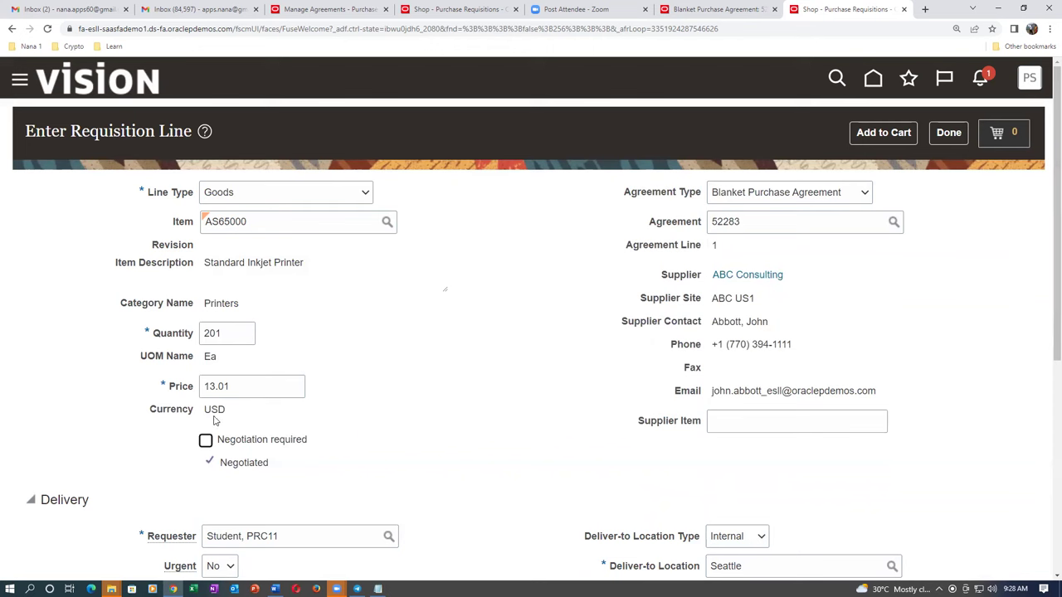
key("shift+Tab")
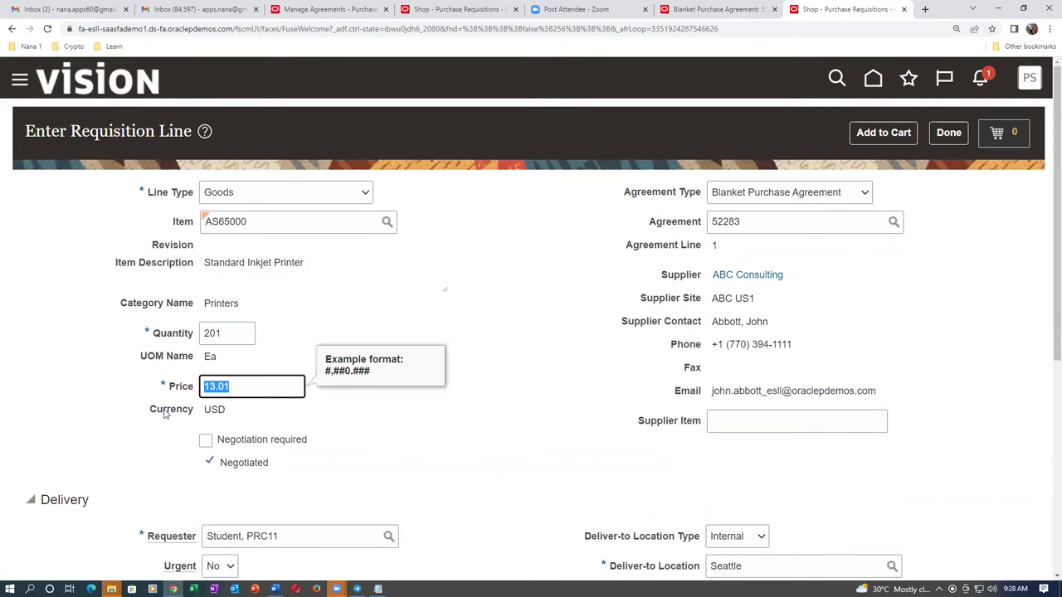
left_click(949, 133)
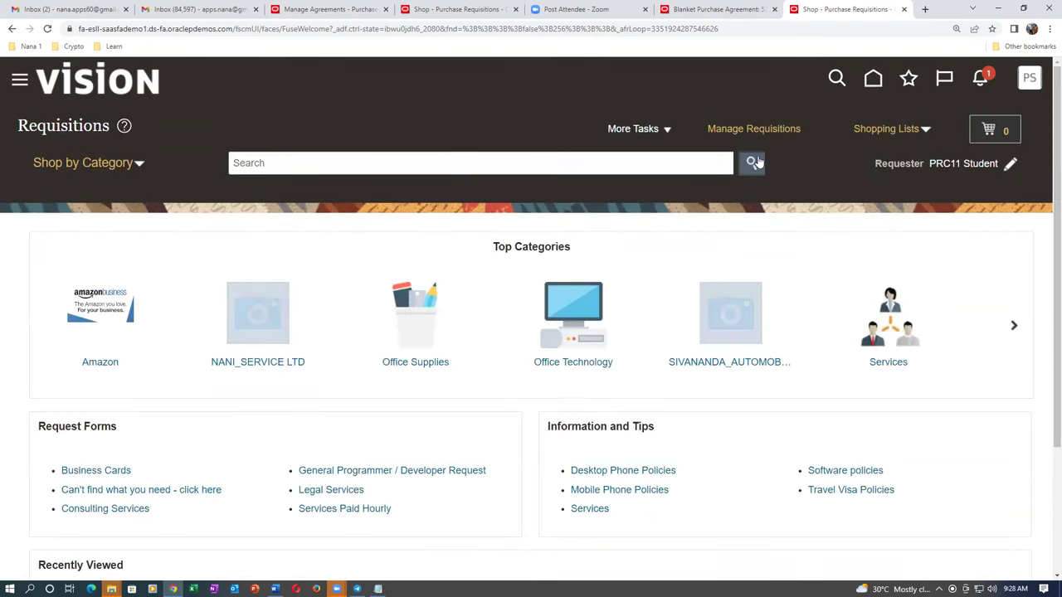
Start another requisition line for item AS65000 with a quantity of 101.
left_click(641, 133)
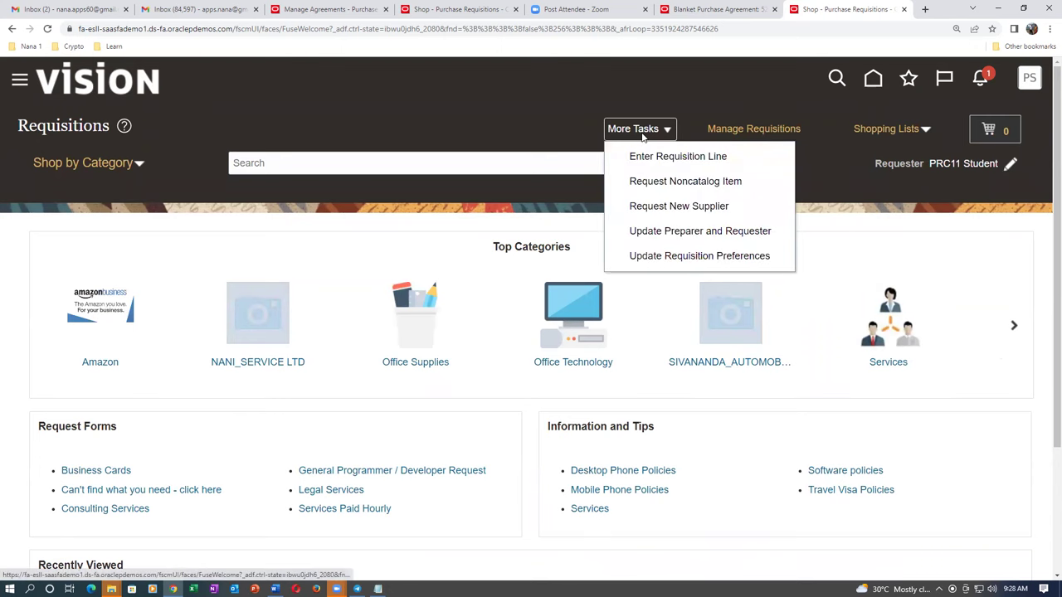
left_click(655, 156)
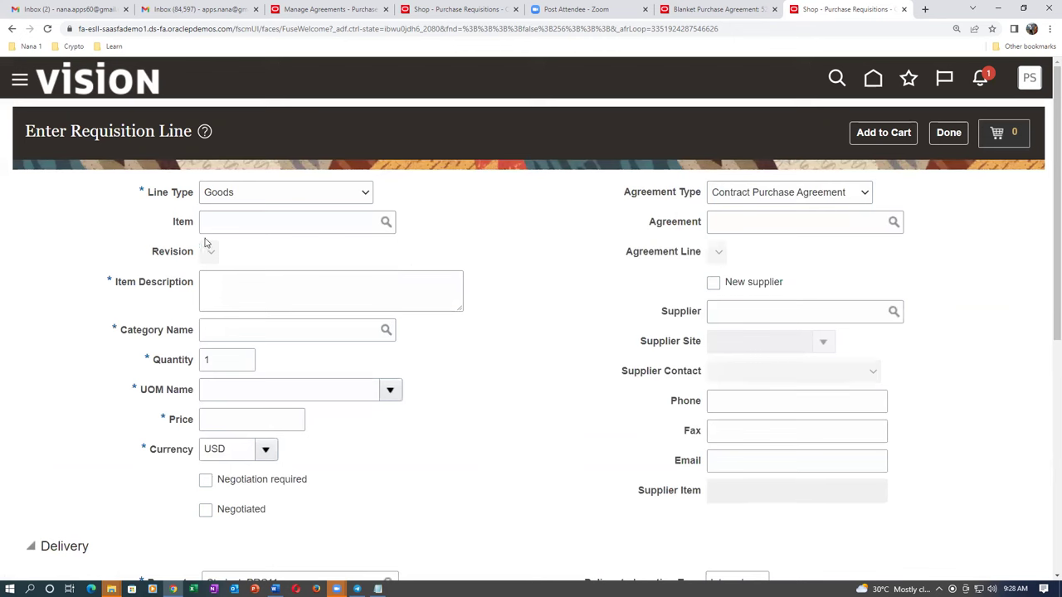
left_click(220, 223)
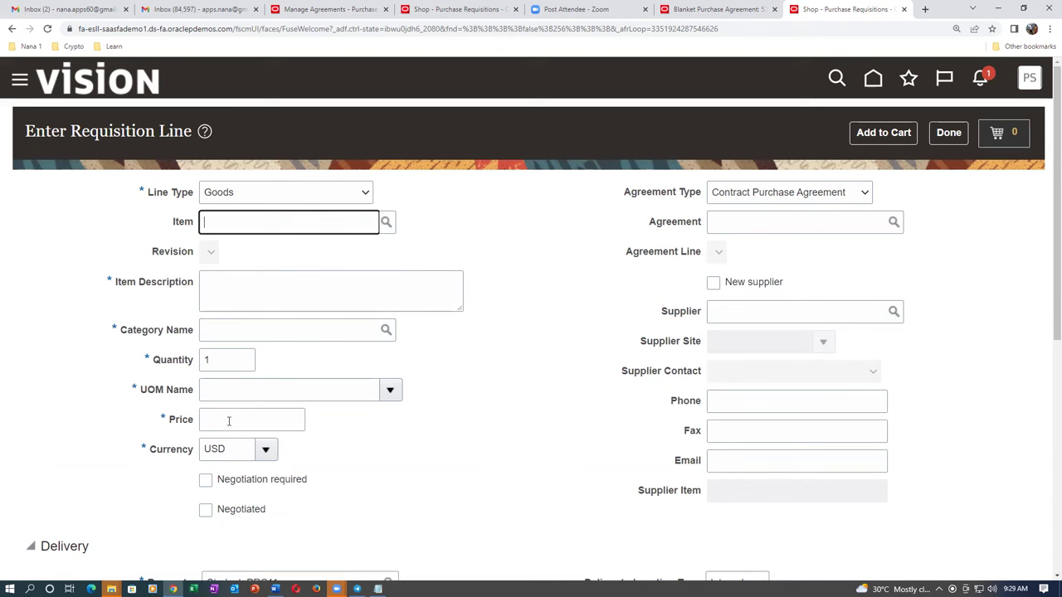
type("AS6500")
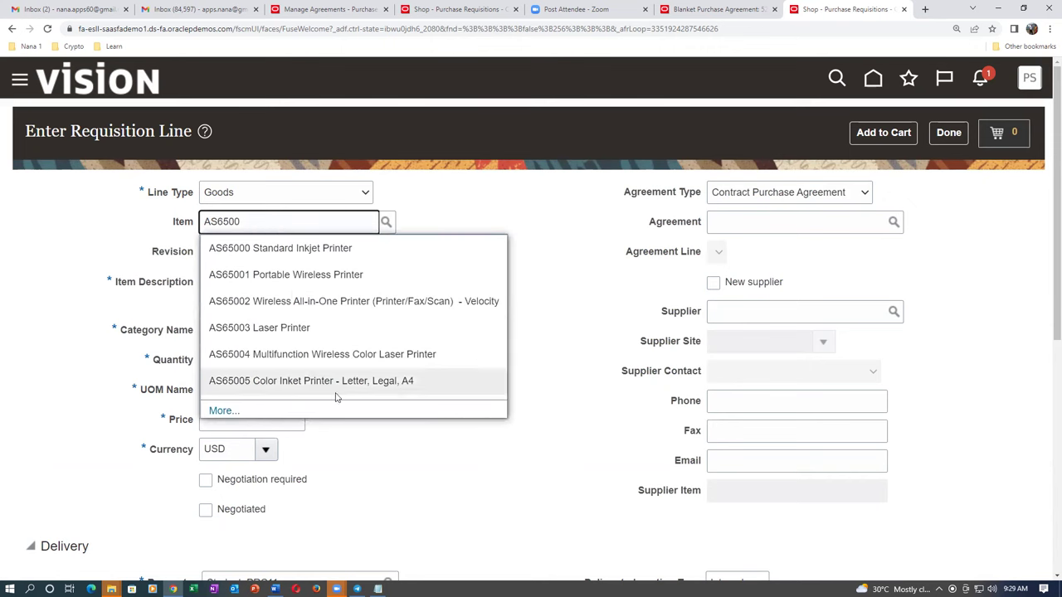
type("0")
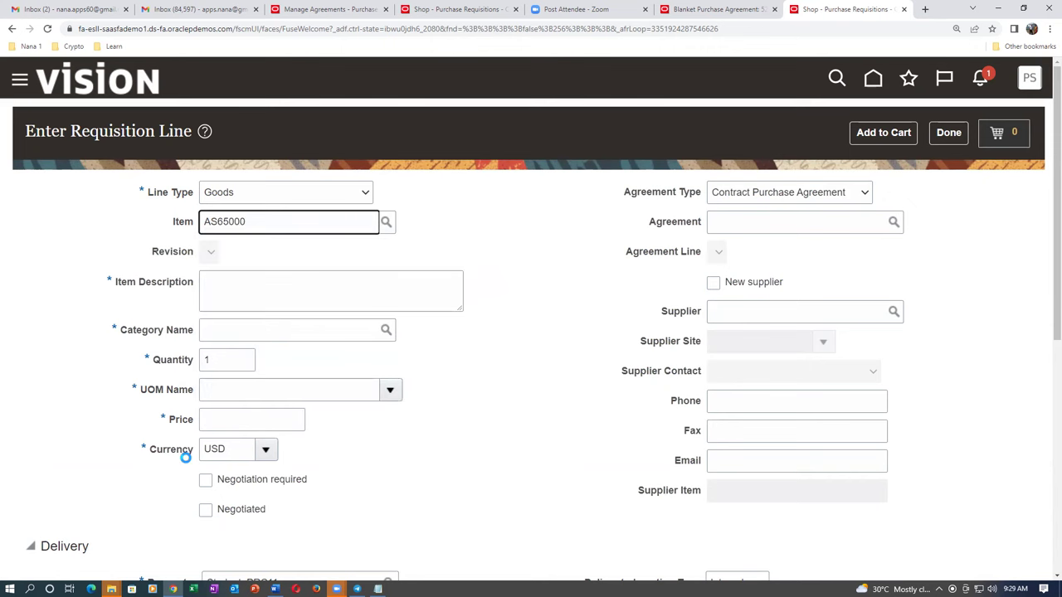
double_click(220, 354)
type("101")
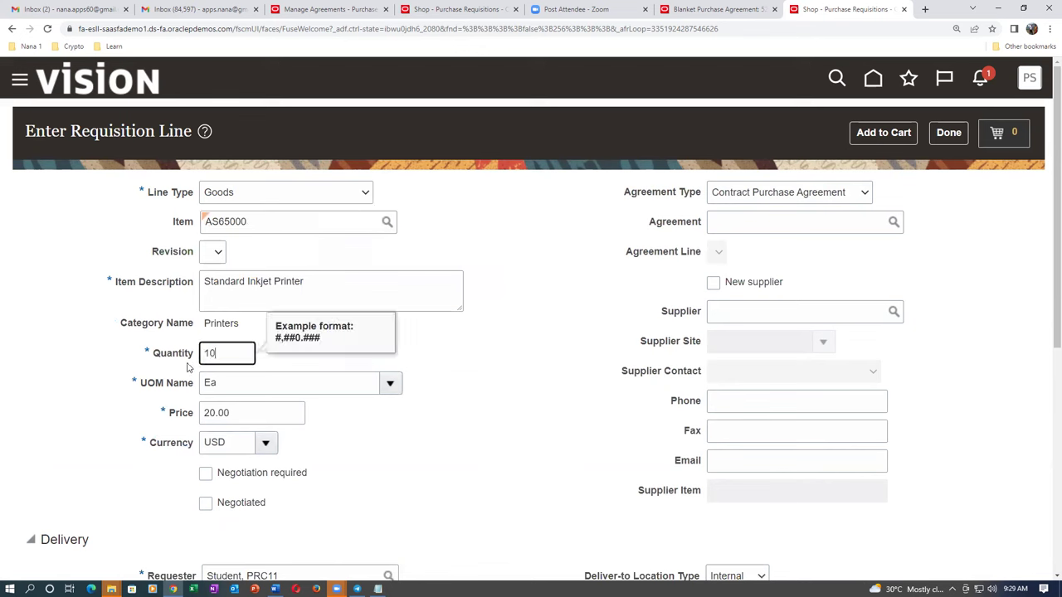
key("Tab")
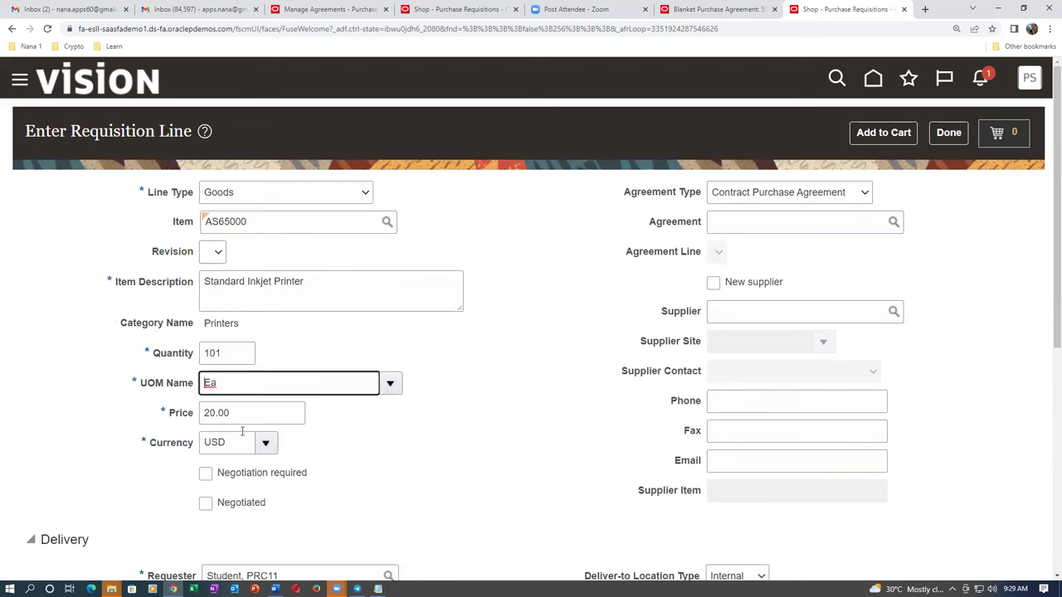
Source the new line from a Blanket Purchase Agreement, choosing ABC Consulting's First BPA.
left_click(754, 202)
left_click(756, 211)
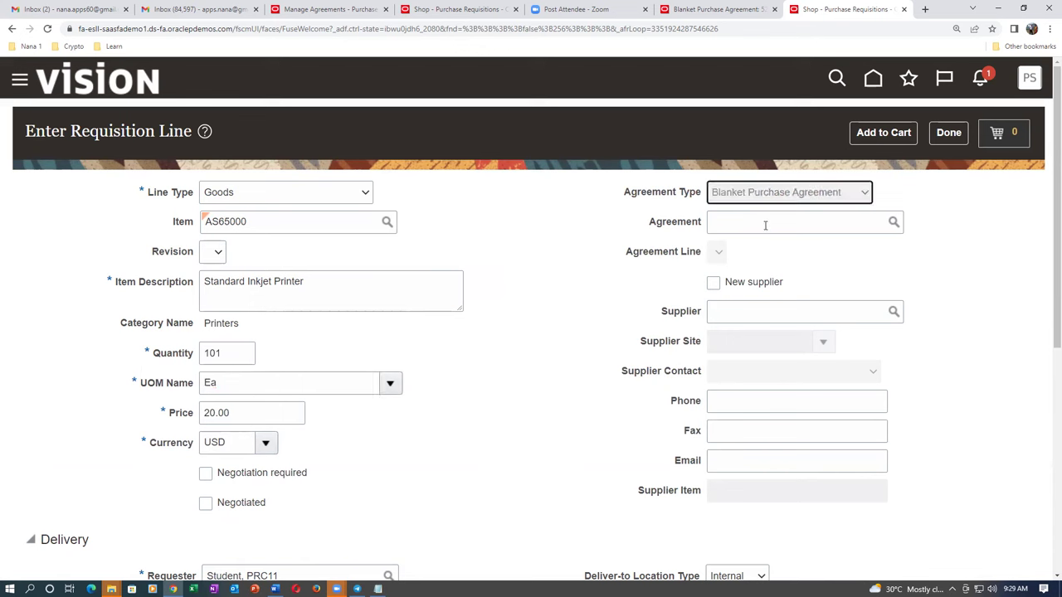
left_click(765, 224)
type("522")
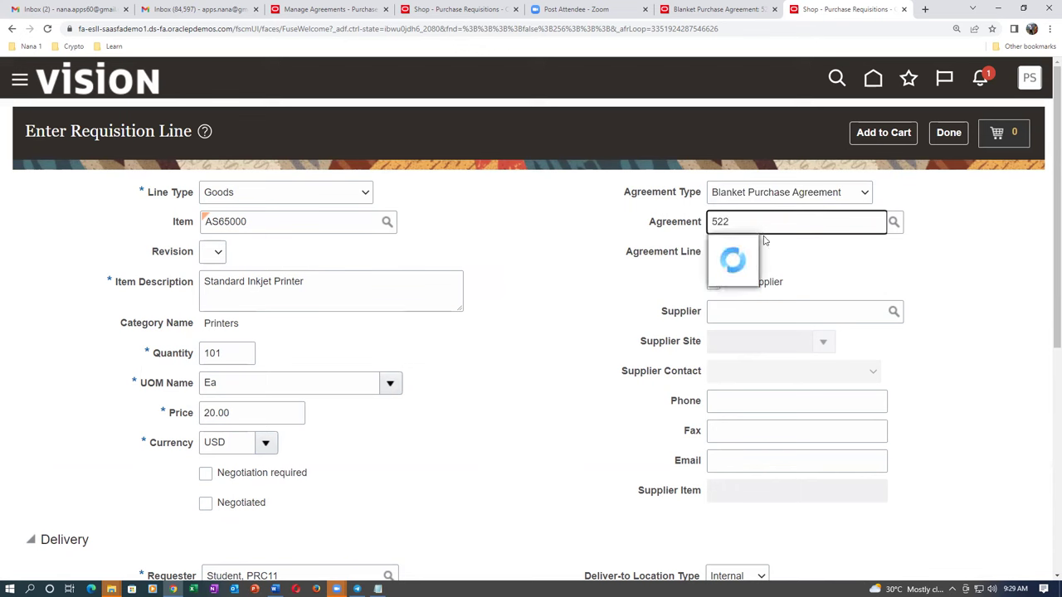
left_click(763, 249)
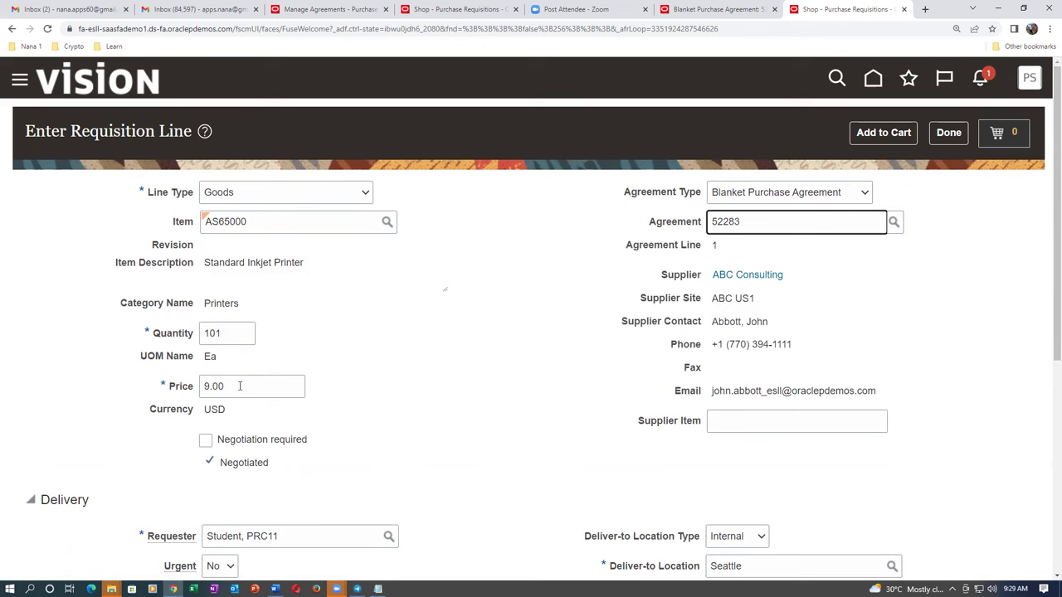
Try a manual price of 9.25 with the quantity raised to 201, and leave the form without adding the line.
left_click_drag(239, 385, 184, 412)
type("9.25")
key("Tab")
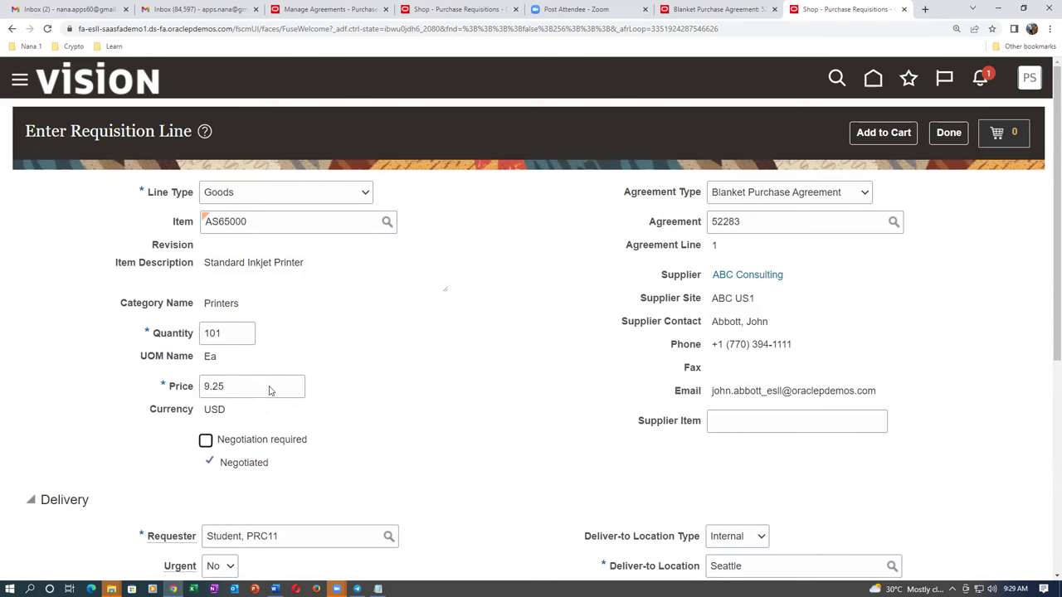
double_click(237, 336)
type("201")
key("Tab")
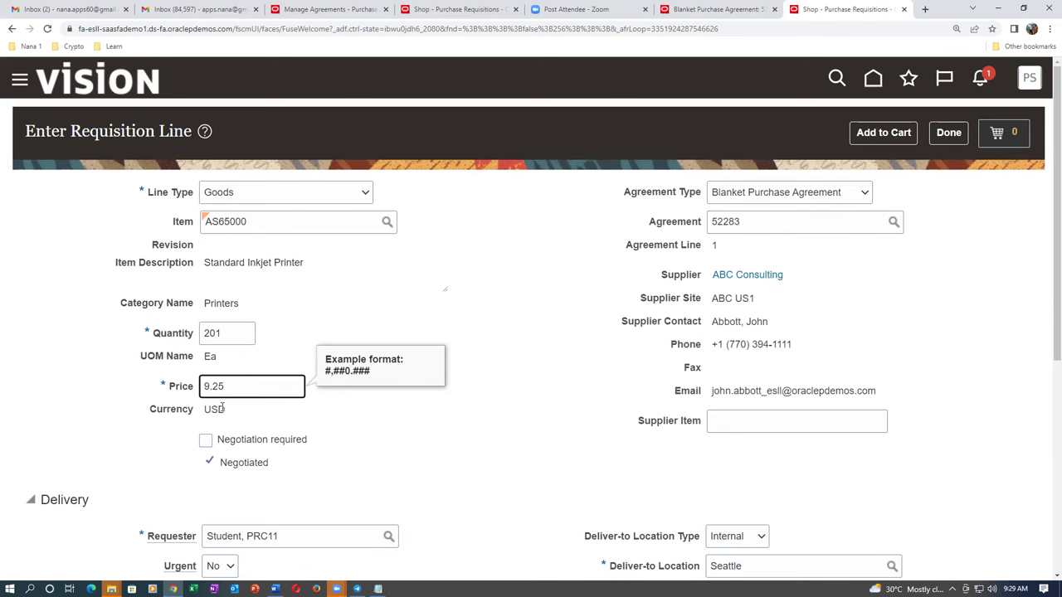
left_click(948, 133)
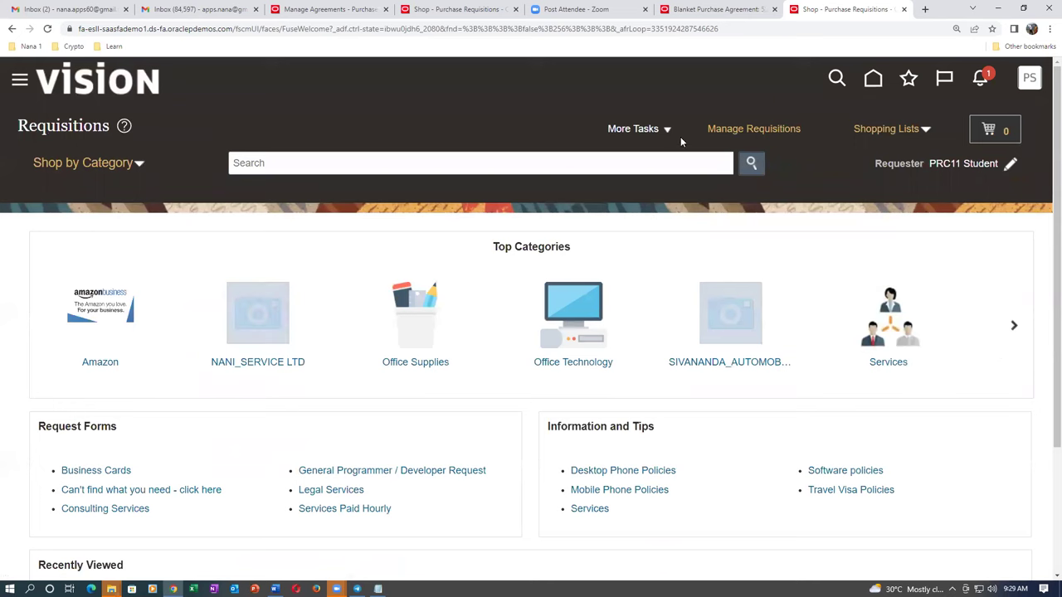
Start a new requisition line for goods item AS65000.
left_click(663, 131)
left_click(667, 158)
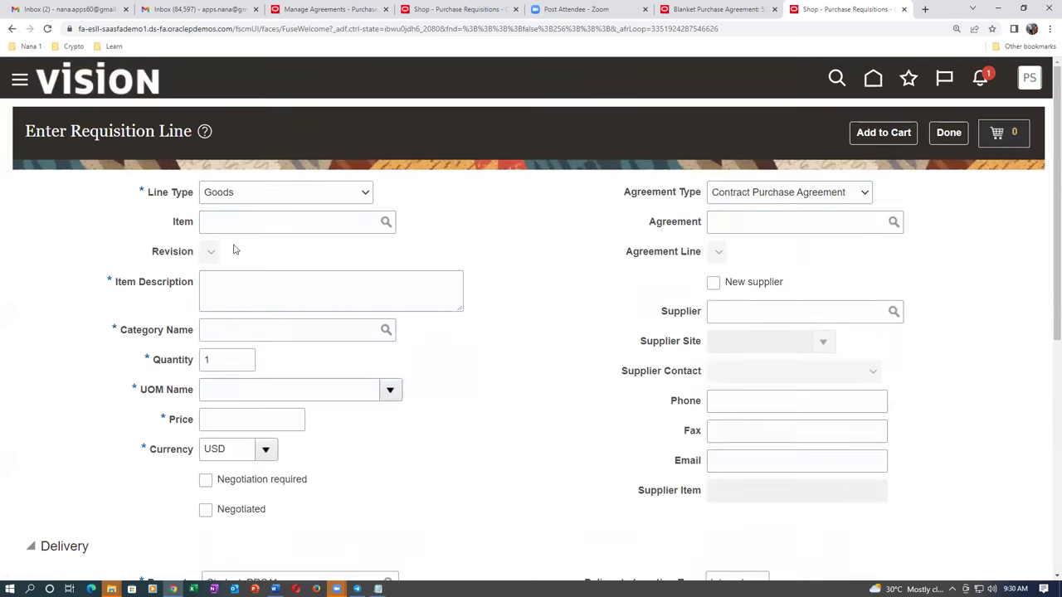
left_click(266, 222)
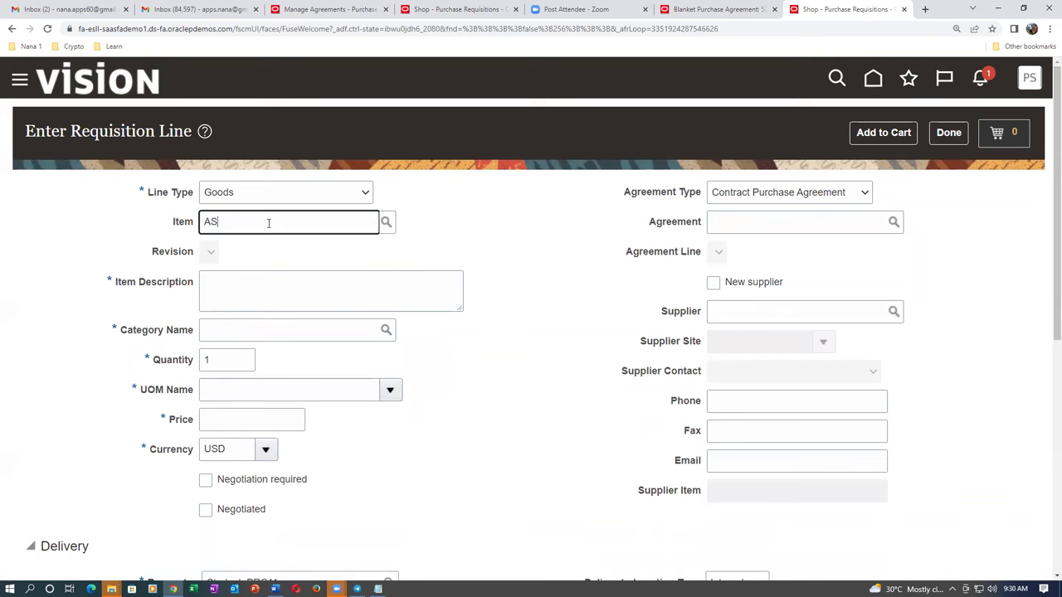
type("AS65000")
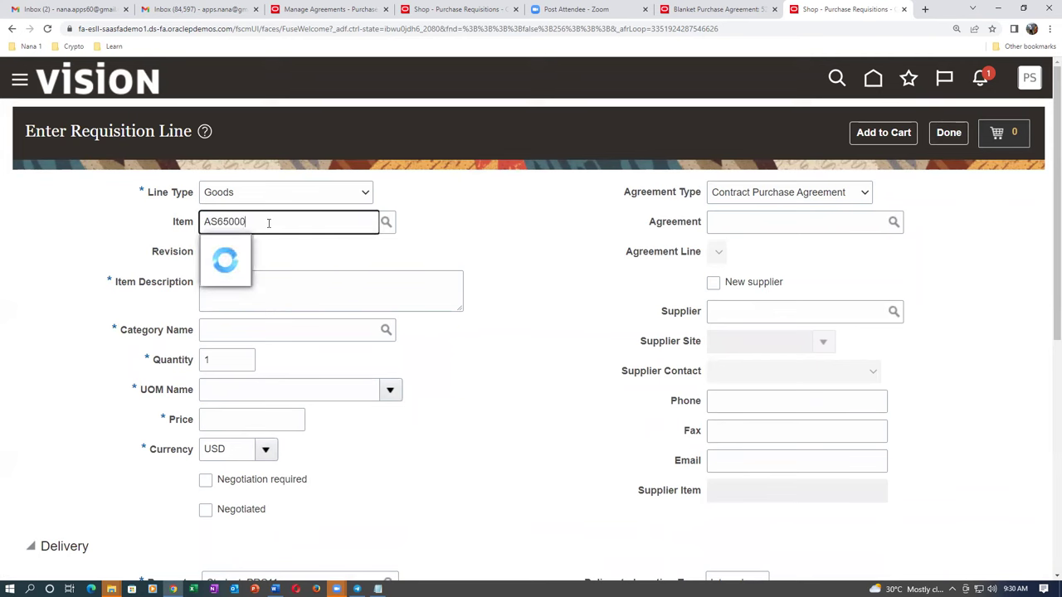
left_click(273, 250)
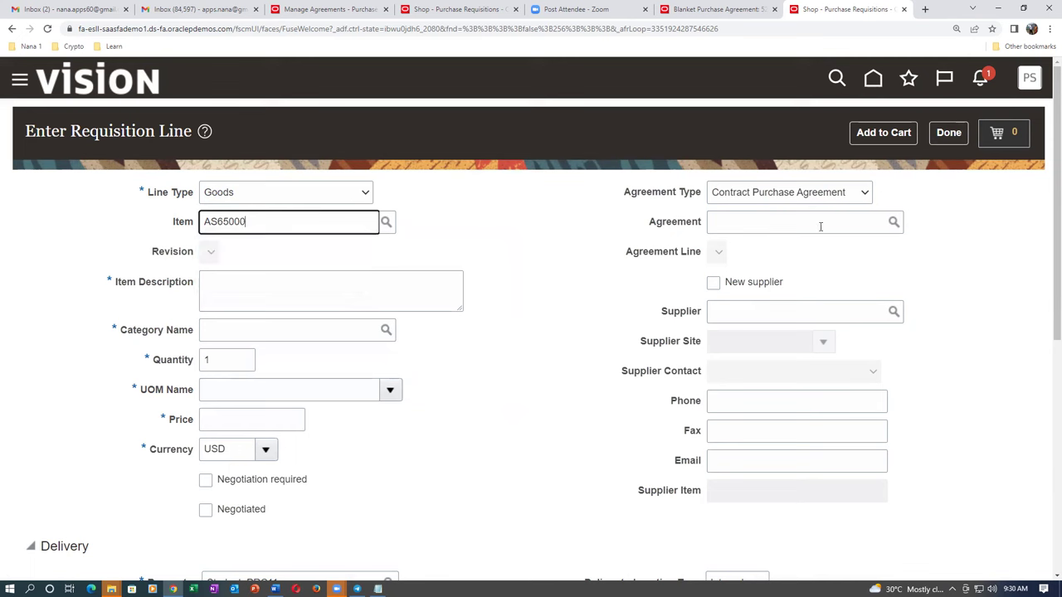
Set the agreement type to Blanket Purchase Agreement and source the line from ABC Consulting's agreement.
left_click(789, 194)
left_click(753, 208)
left_click(750, 228)
type("522")
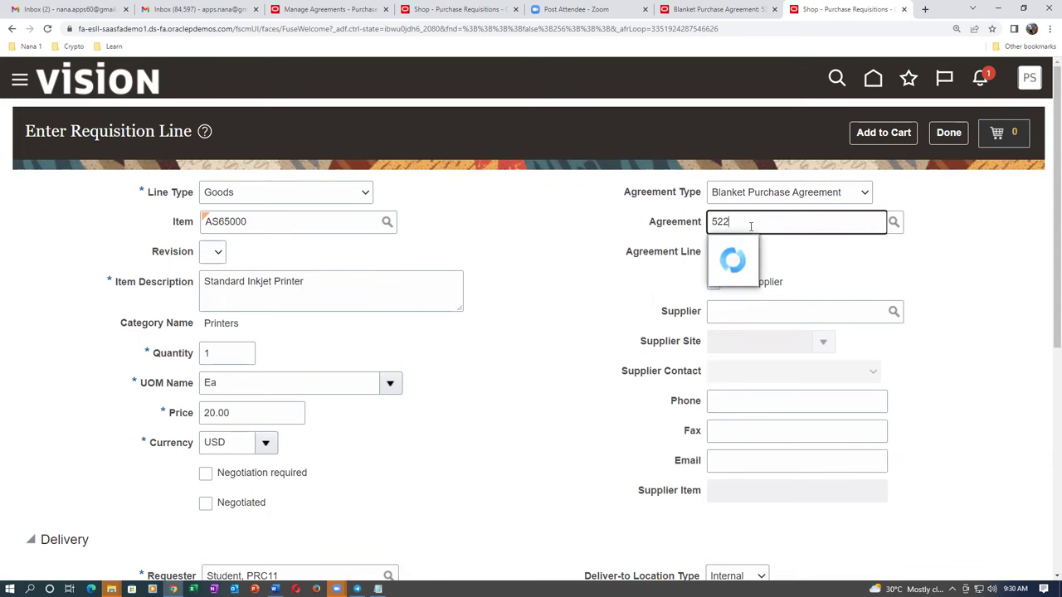
key("Return")
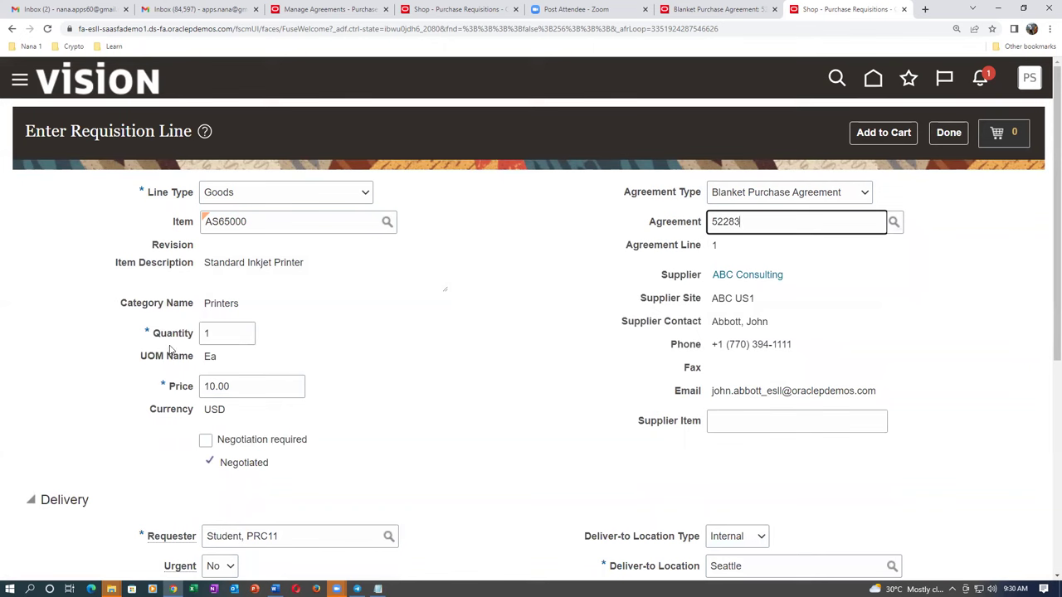
Review the line's quantity, price, delivery and billing details, and add the inkjet printer line to the cart.
left_click(220, 334)
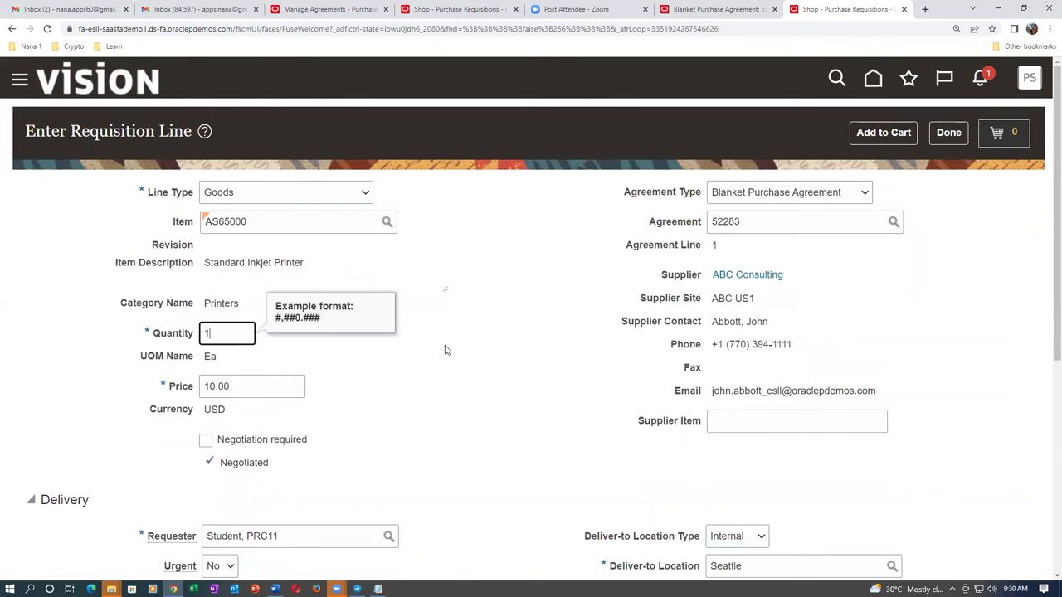
left_click(444, 419)
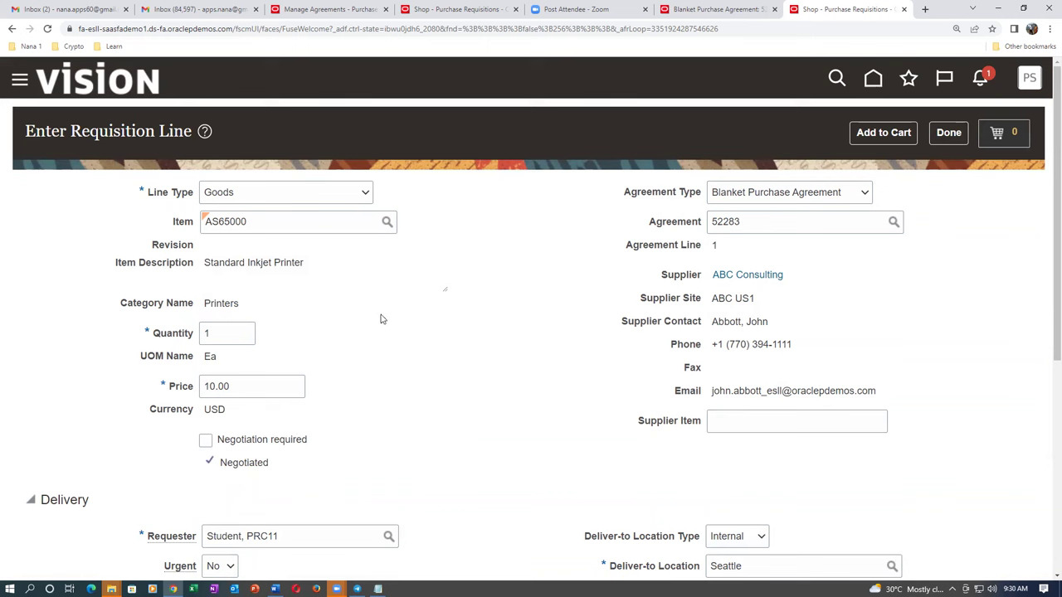
left_click(265, 388)
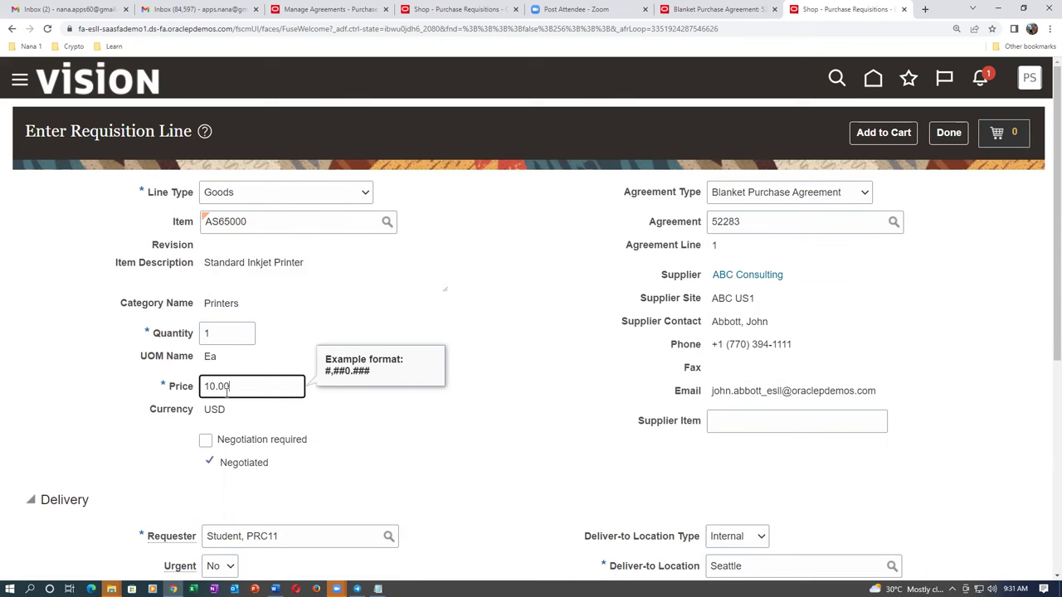
left_click(405, 484)
scroll(394, 411, "down", 1)
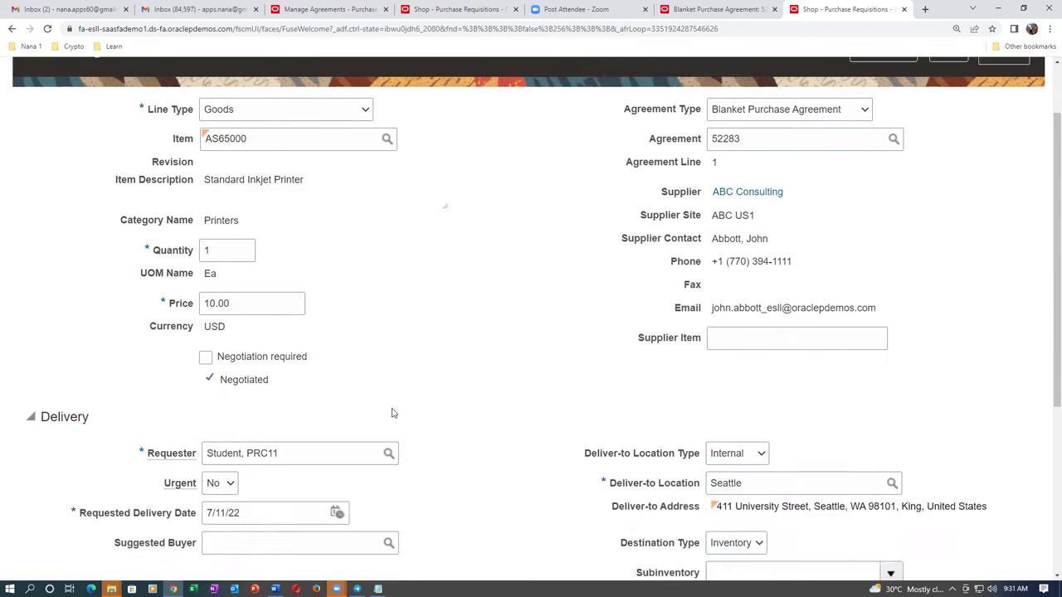
scroll(393, 413, "down", 4)
scroll(393, 413, "up", 2)
scroll(393, 414, "down", 1)
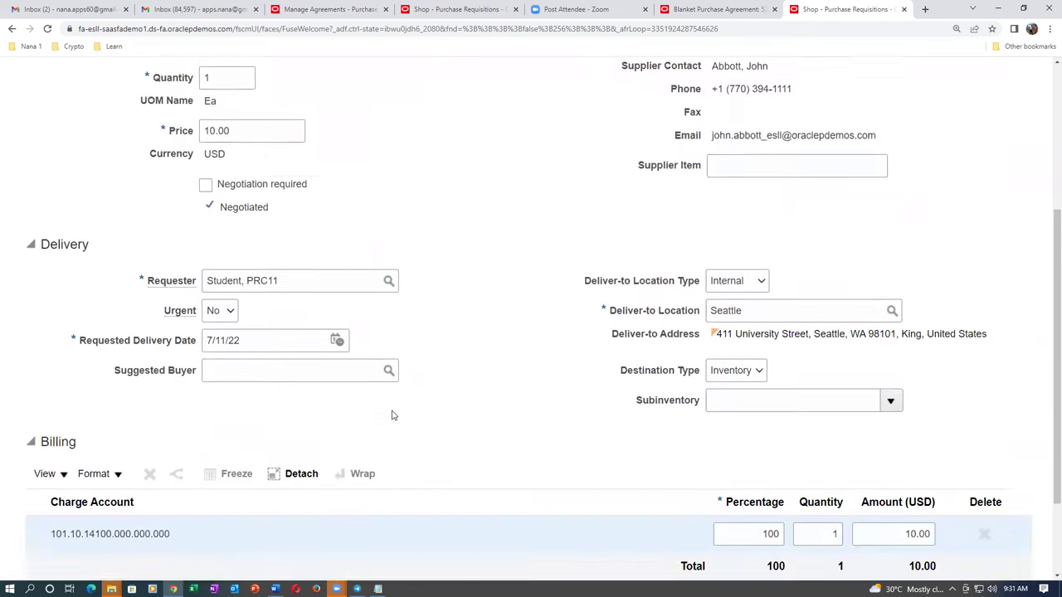
scroll(393, 415, "down", 1)
scroll(544, 354, "up", 1)
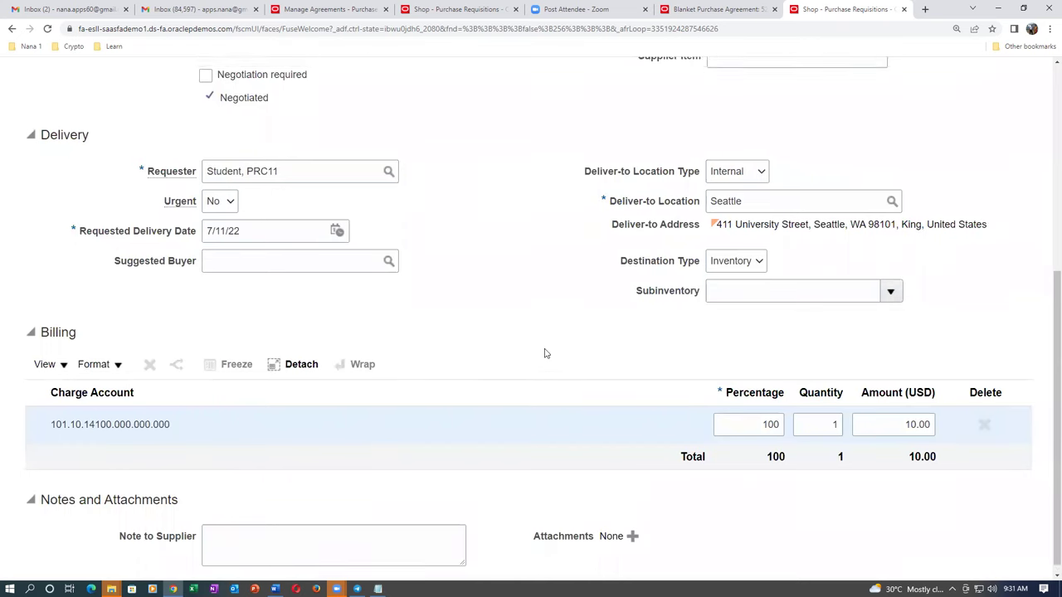
scroll(544, 353, "up", 5)
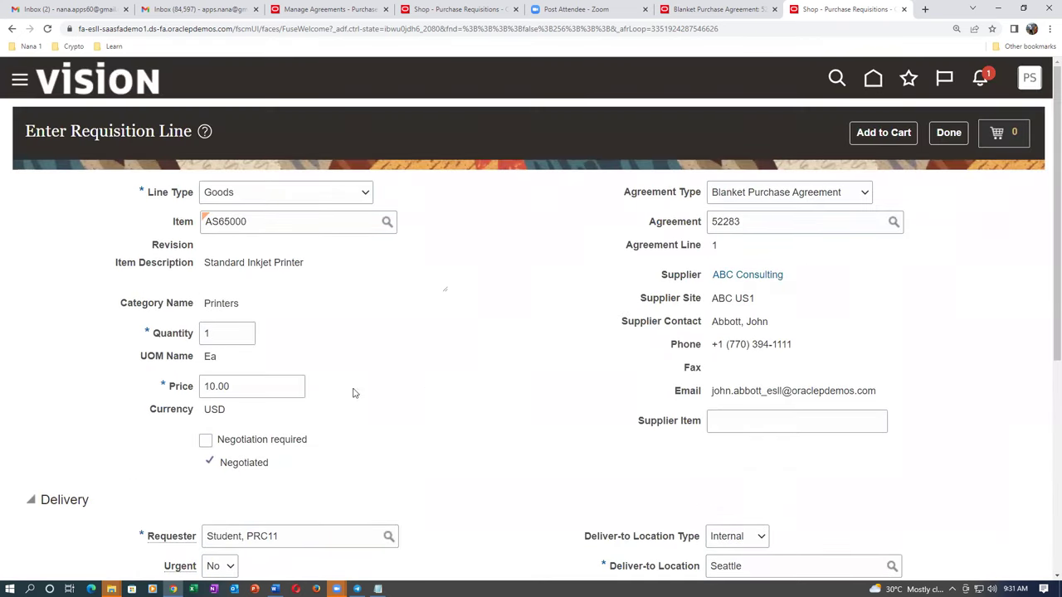
left_click(896, 138)
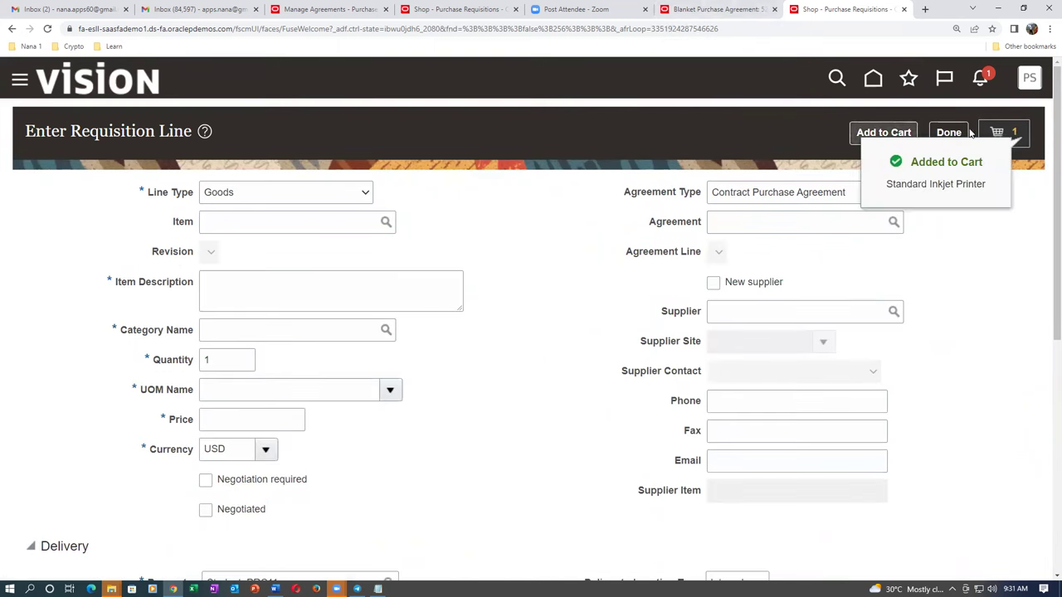
Open the browser options for the current Purchase Requisitions tab.
right_click(850, 12)
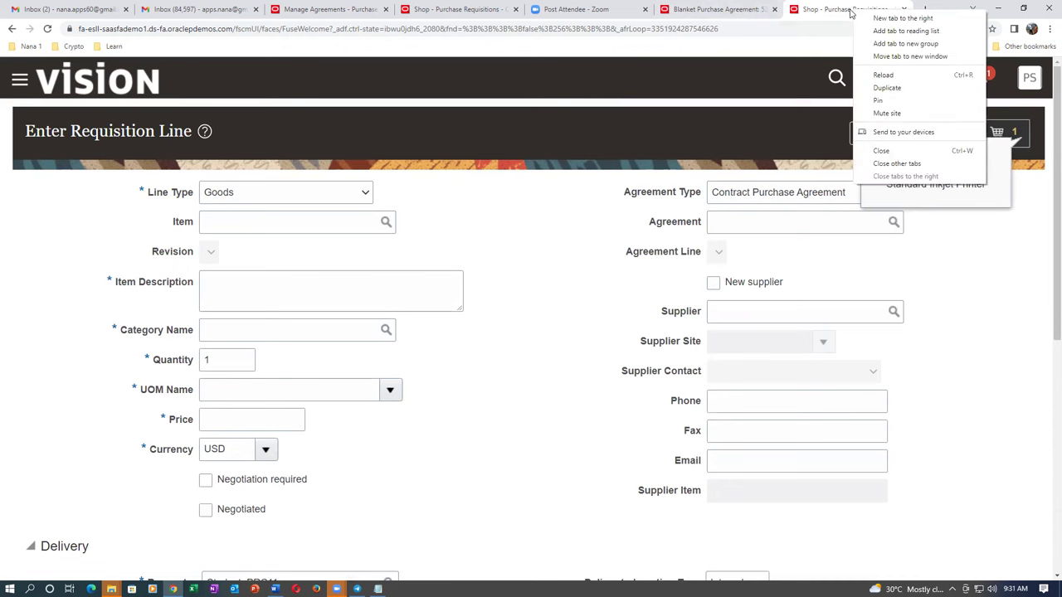
Open Setup and Maintenance in a duplicate of the requisition's browser tab and go to its task search.
left_click(887, 87)
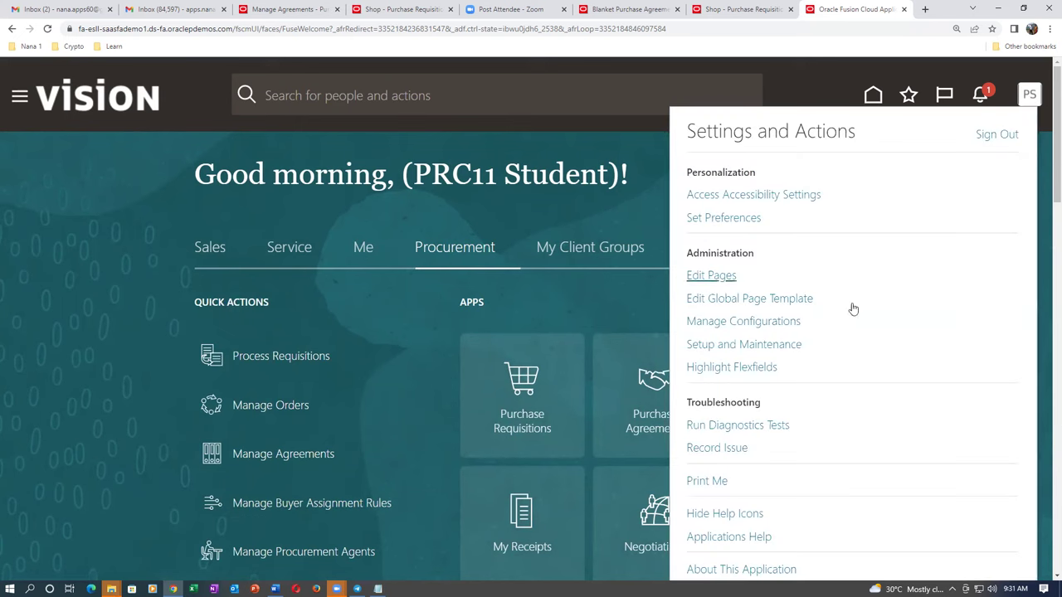
left_click(741, 345)
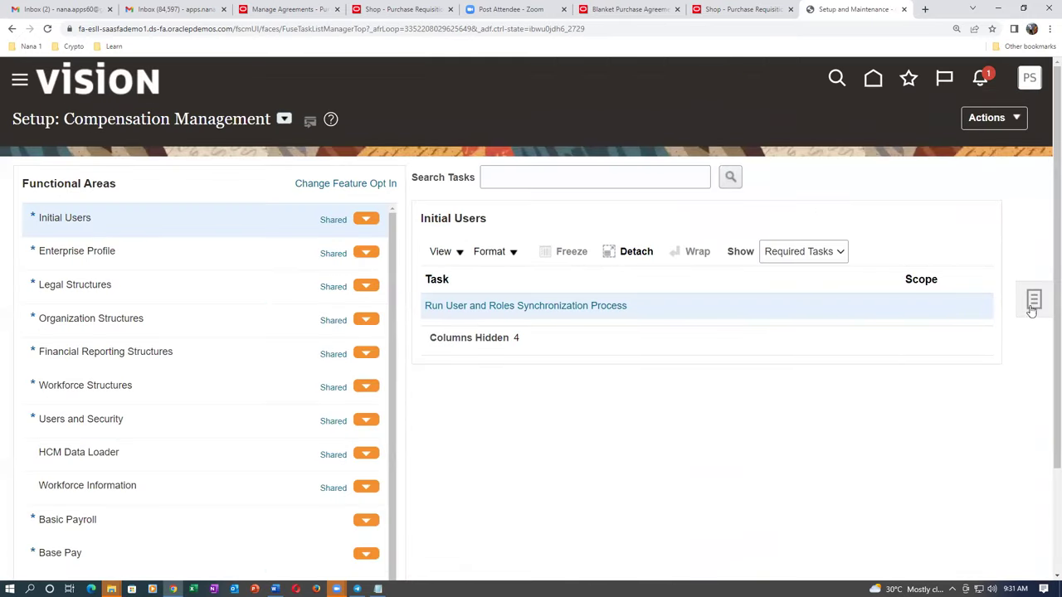
left_click(1031, 305)
left_click(931, 355)
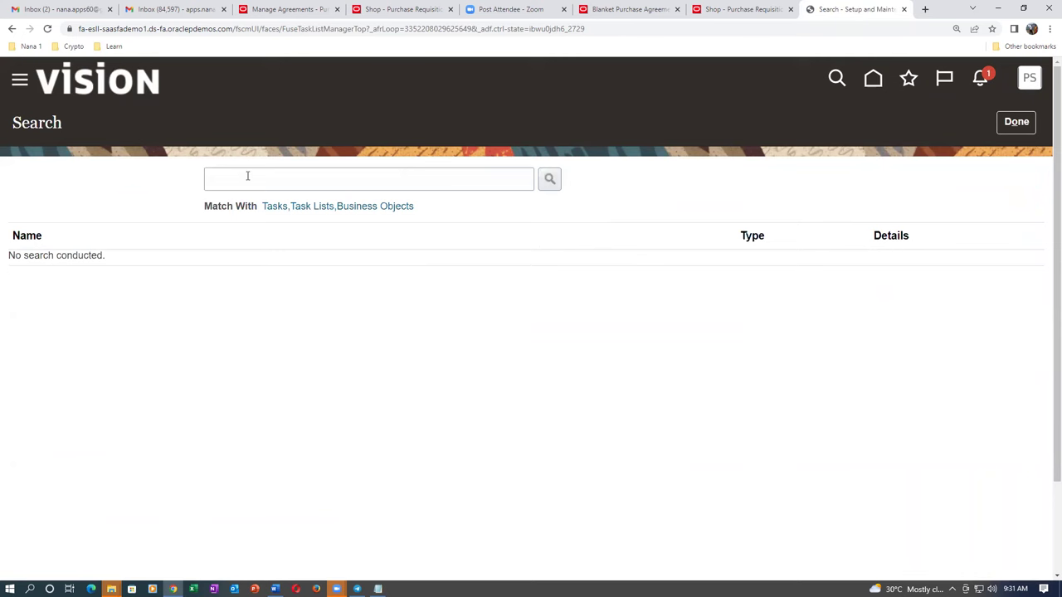
Search the setup tasks for man%req%app% and open the Manage Requisition Approvals task.
left_click(247, 176)
type("man%r")
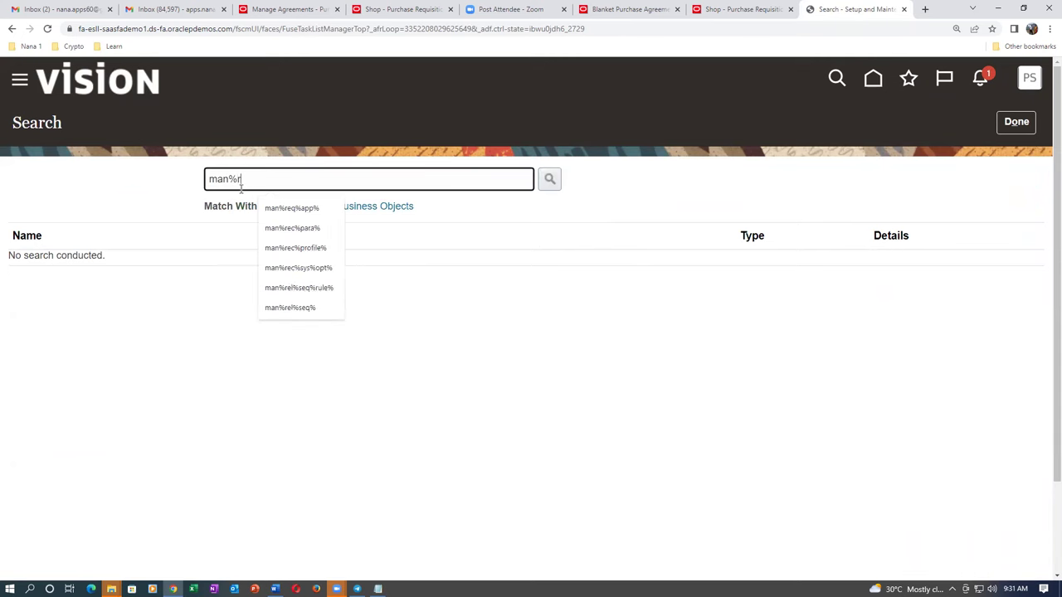
type("eq%app%")
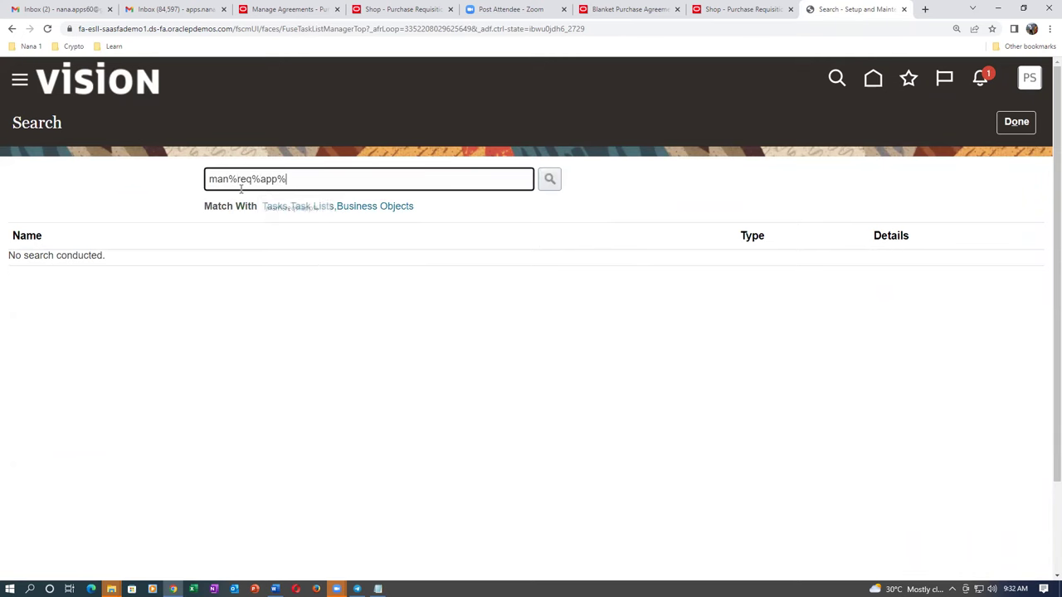
key("Return")
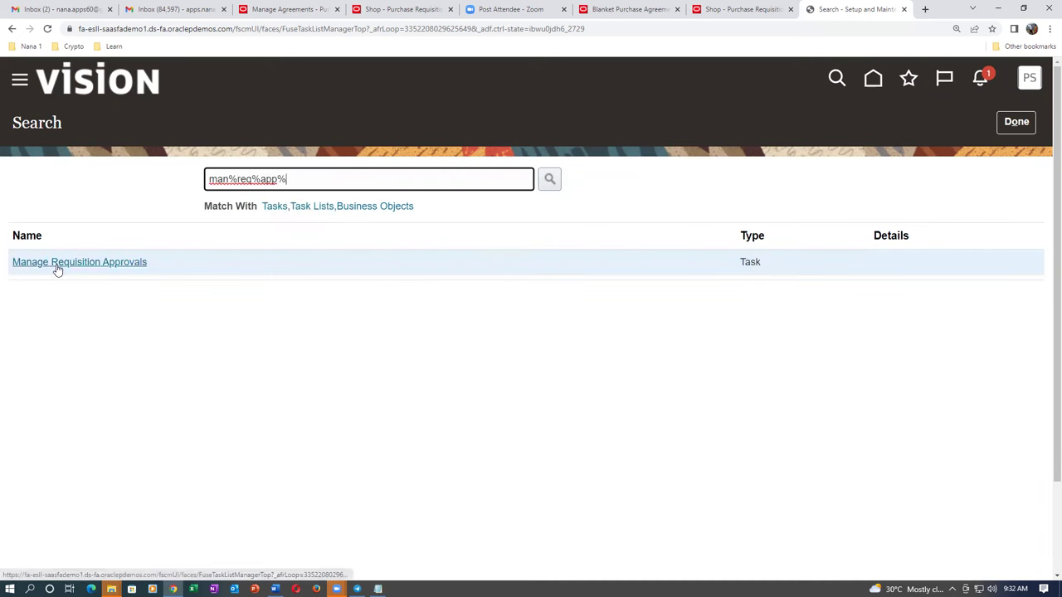
left_click(55, 264)
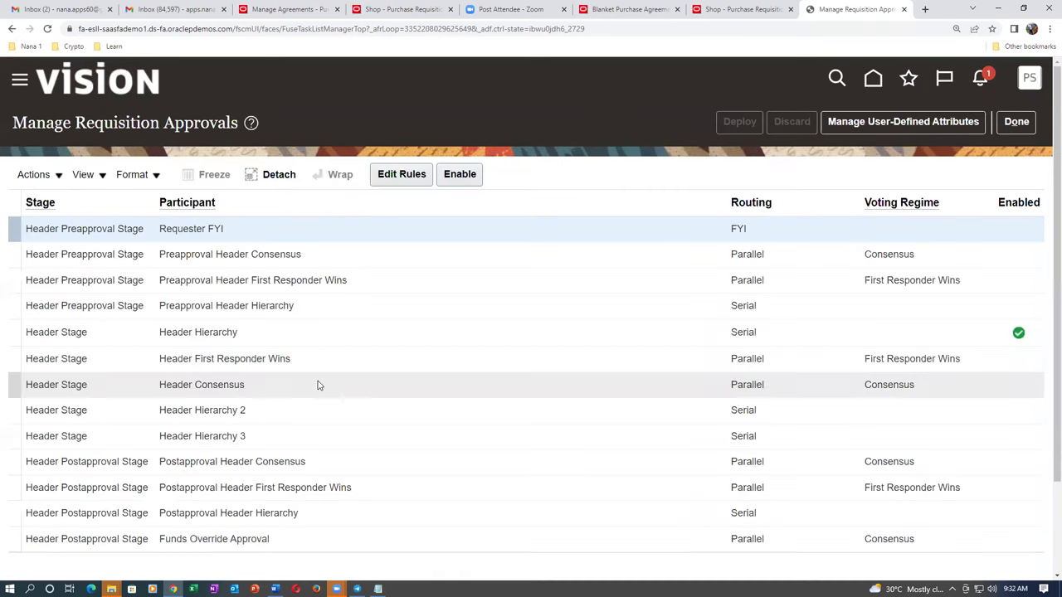
Open the Header Hierarchy approval rules and examine the conditions and actions of the enabled rule that always applies.
left_click(571, 333)
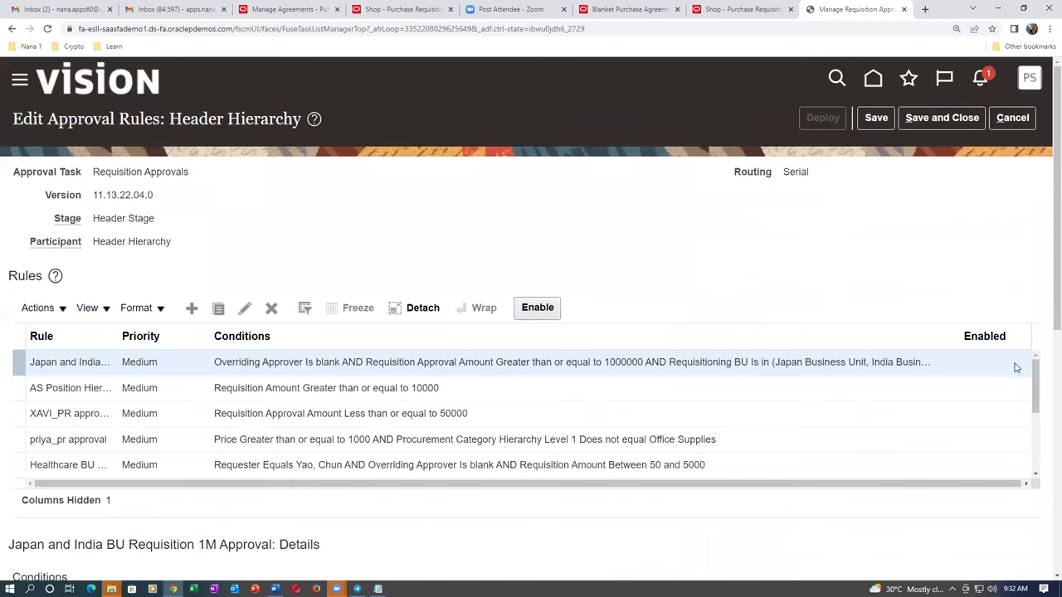
left_click_drag(1035, 392, 1041, 449)
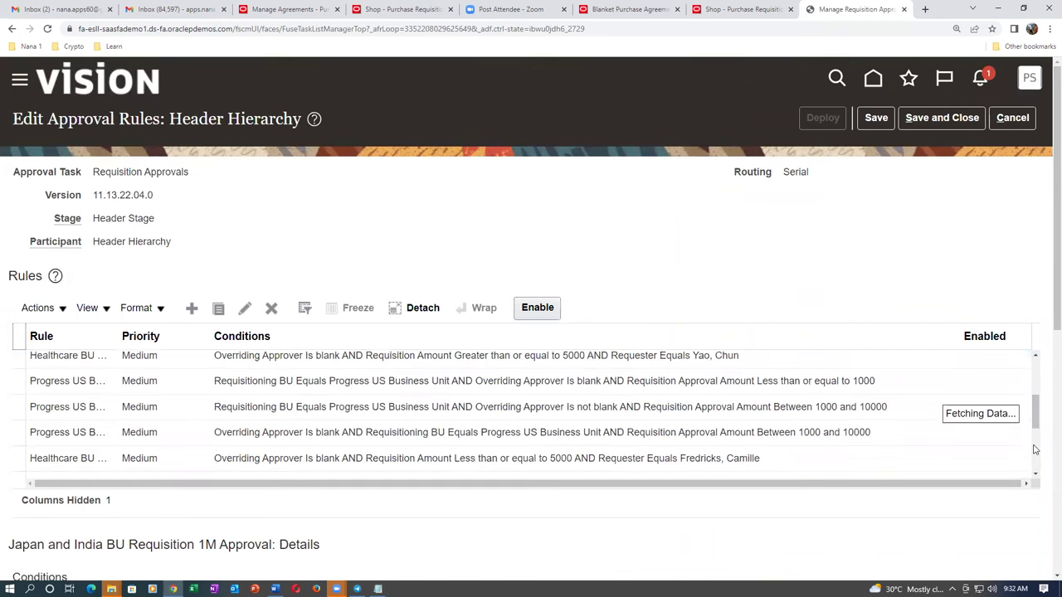
left_click_drag(1034, 404, 1036, 431)
left_click(791, 425)
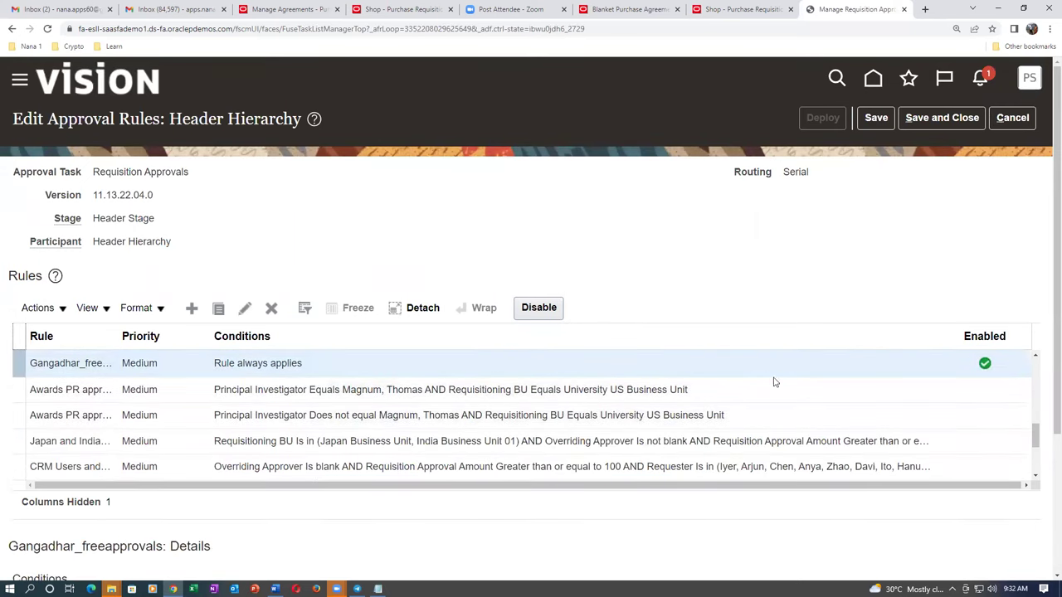
left_click_drag(1048, 358, 1046, 487)
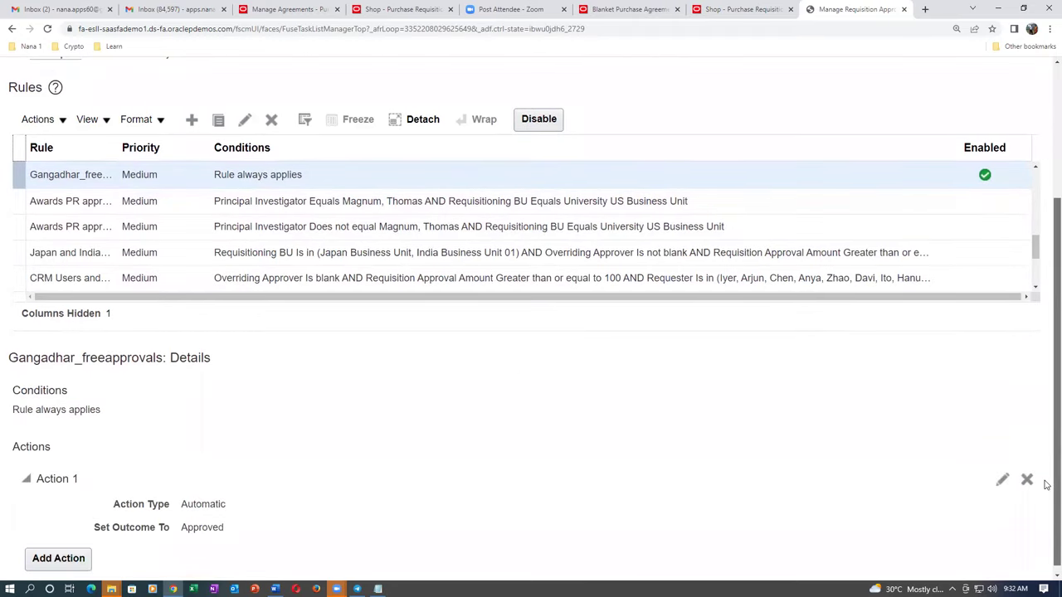
Return to the requisition shopping tab, review the cart with the Standard Inkjet Printer and submit the requisition.
left_click(741, 9)
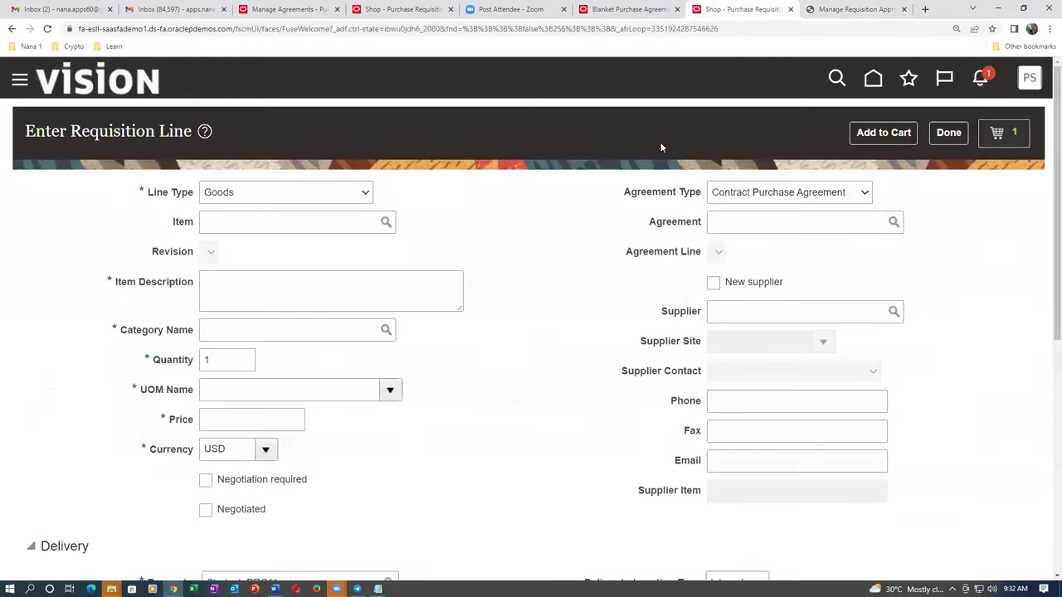
left_click(857, 9)
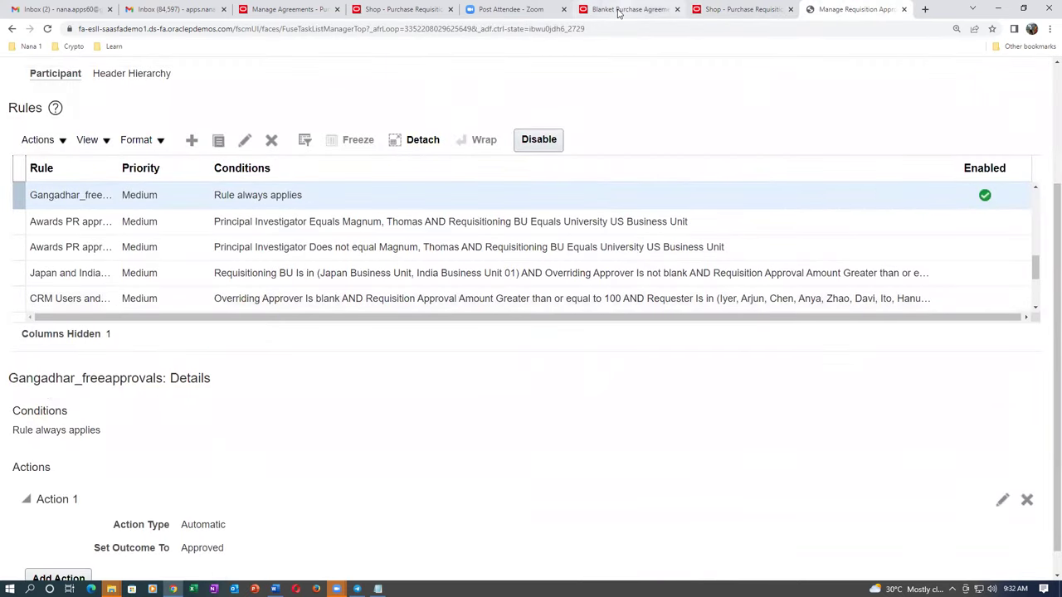
left_click(756, 10)
left_click(1002, 134)
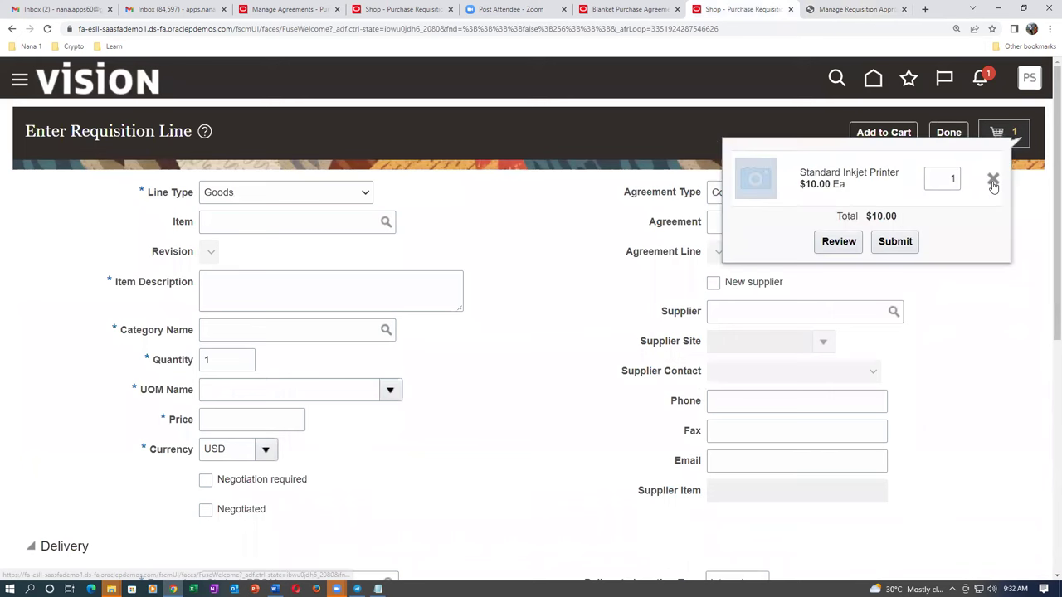
left_click(839, 242)
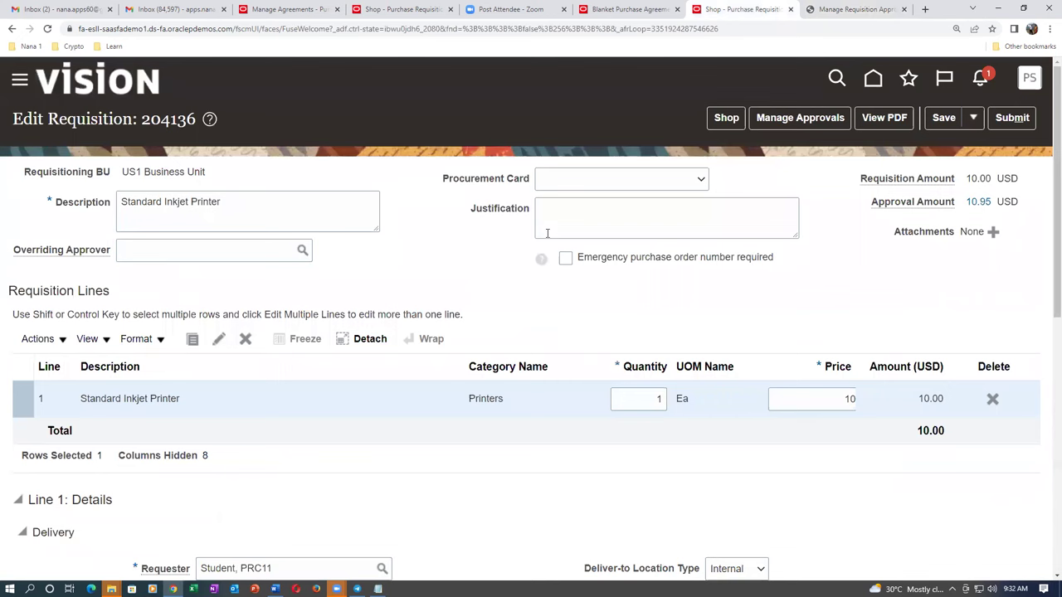
left_click(1014, 117)
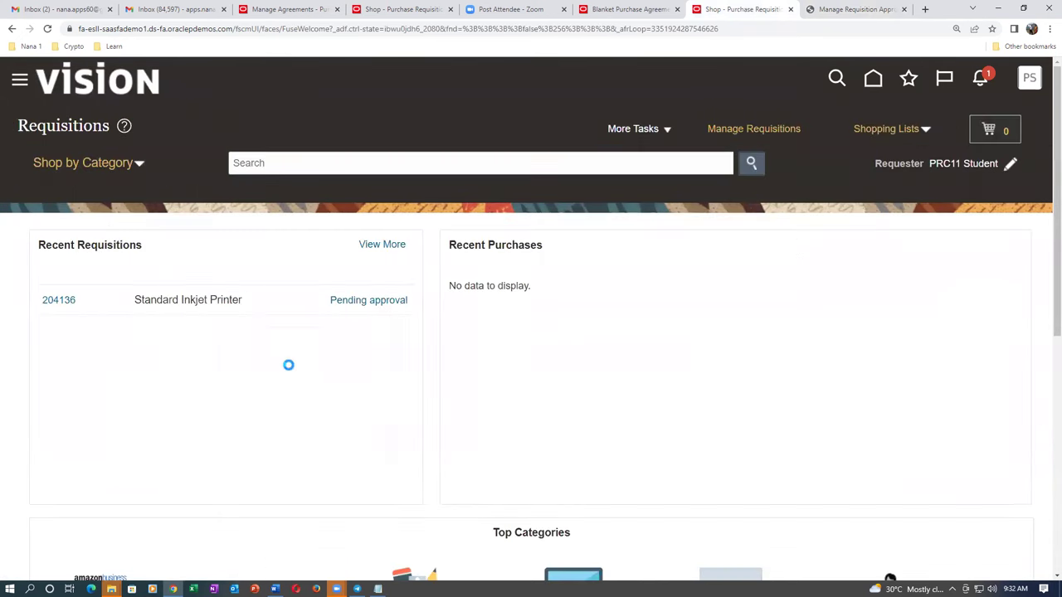
Record the submitted requisition's number as PR below the BPA entry in Notepad and open that requisition in the browser.
left_click(378, 589)
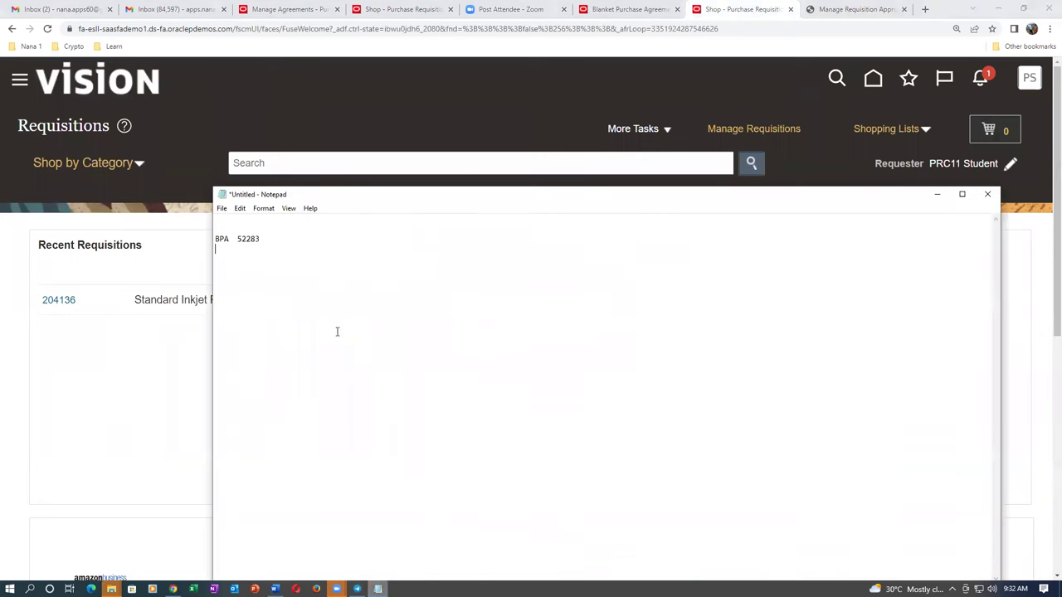
key("Return")
type("PR 204136")
left_click(23, 298)
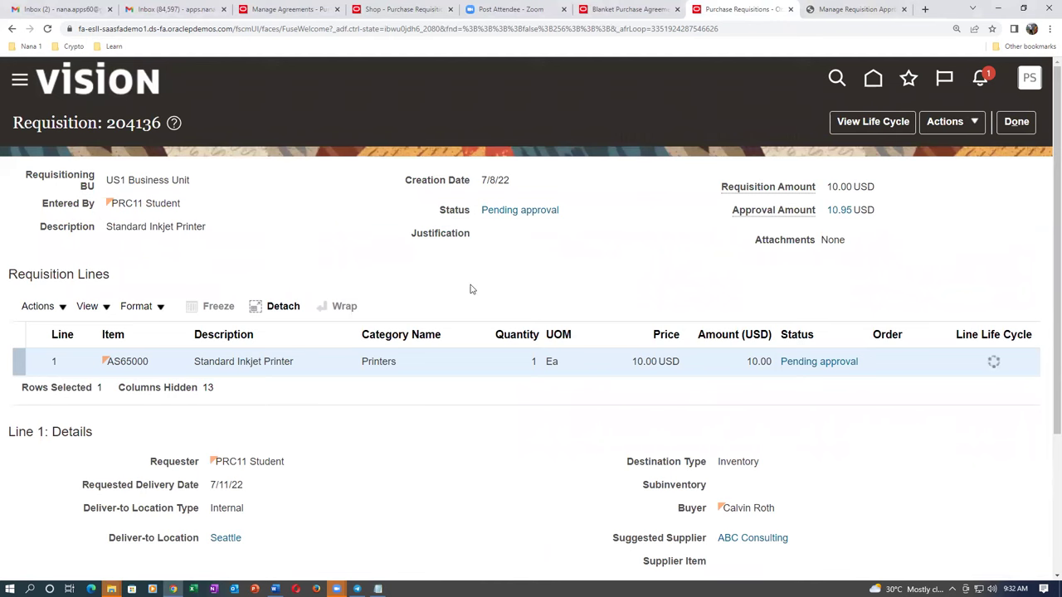
Leave the Header Hierarchy approval rules without saving and close Manage Requisition Approvals to return to the task search.
left_click(866, 9)
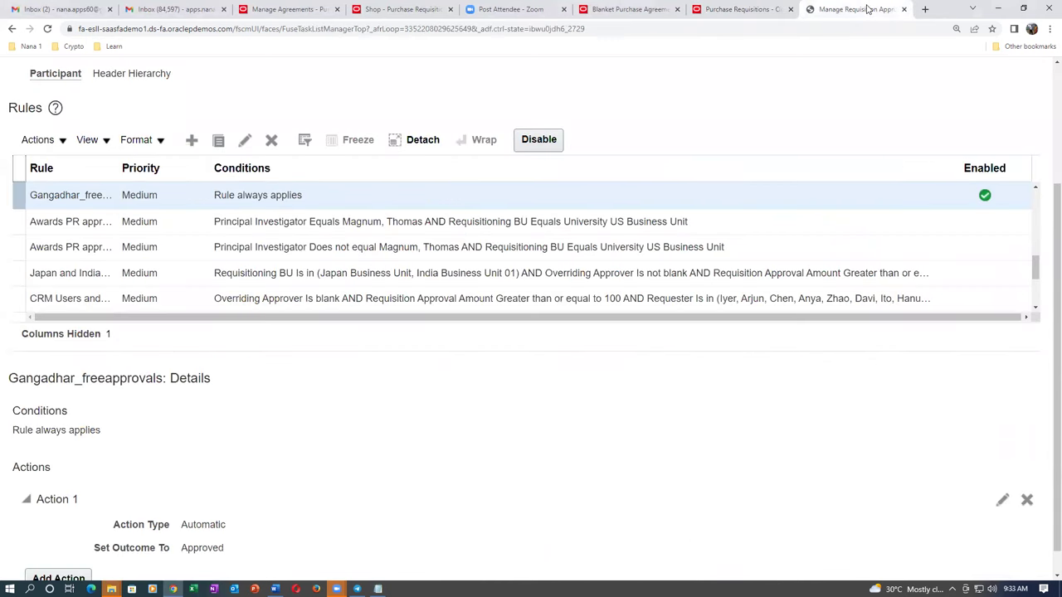
scroll(1047, 214, "up", 2)
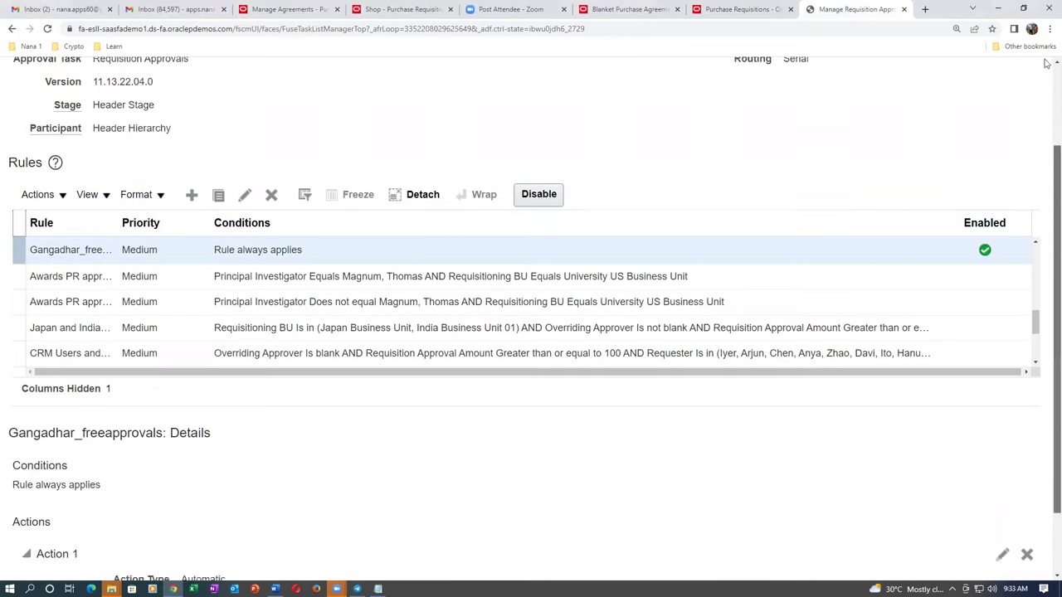
left_click(1019, 118)
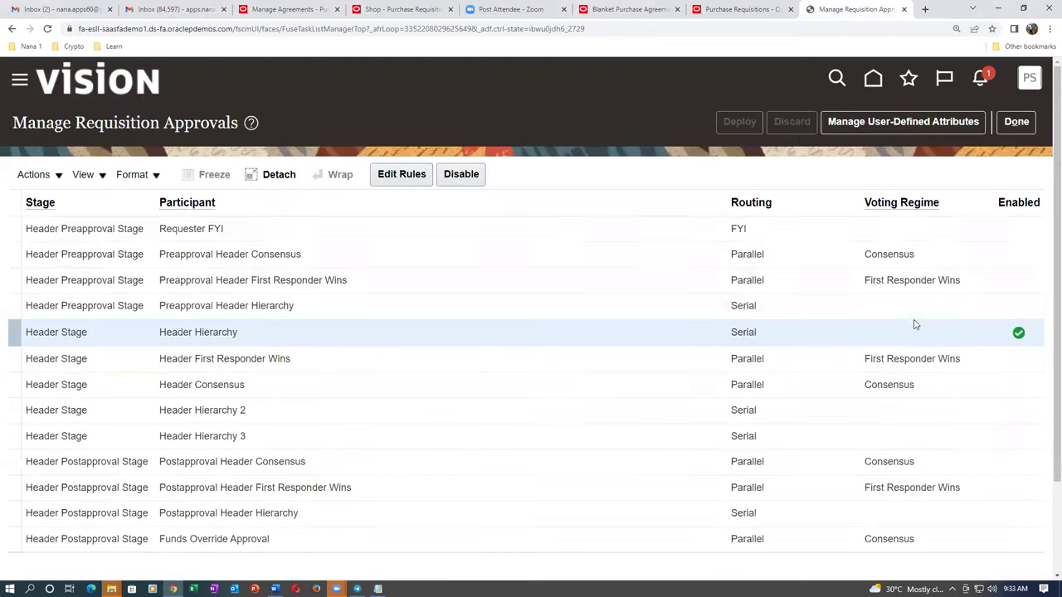
left_click(1014, 125)
Search the setup tasks for conf%proc%busi% and open the Configure Procurement Business Function task.
triple_click(309, 172)
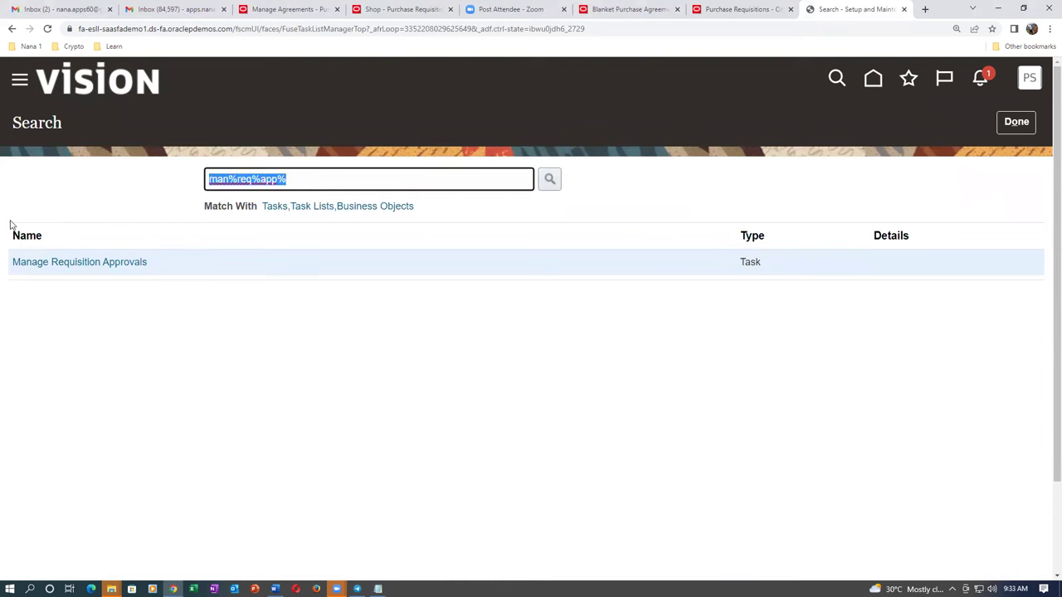
type("conf")
type("%p")
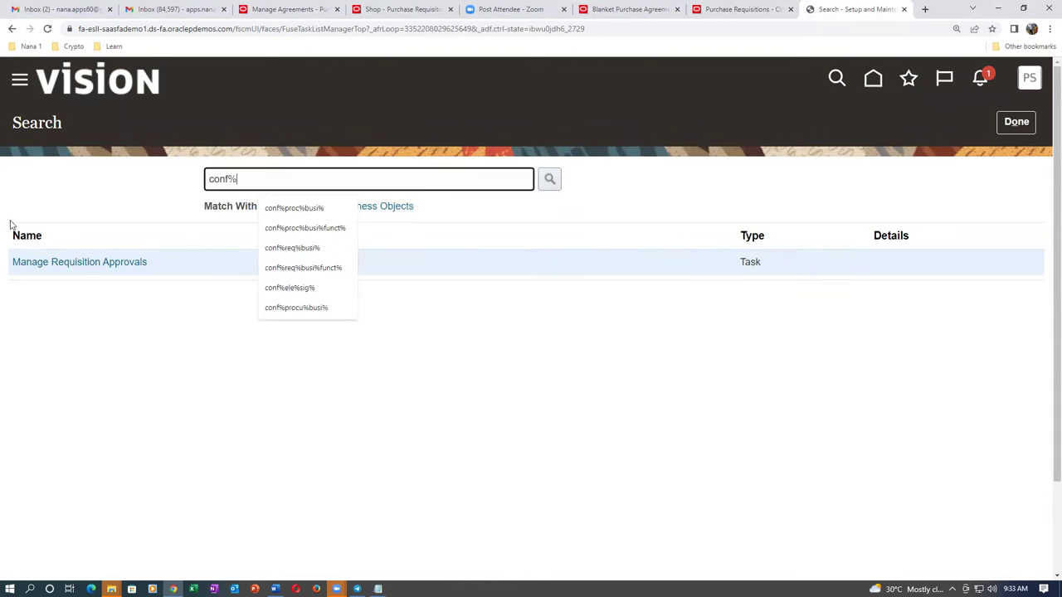
type("roc%busi%")
key("Return")
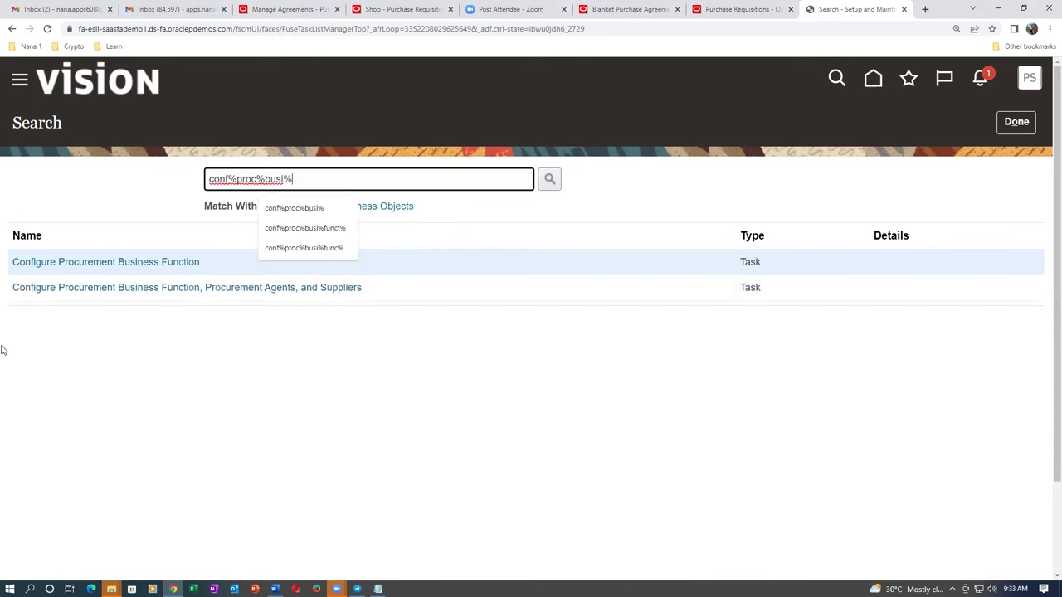
left_click(91, 262)
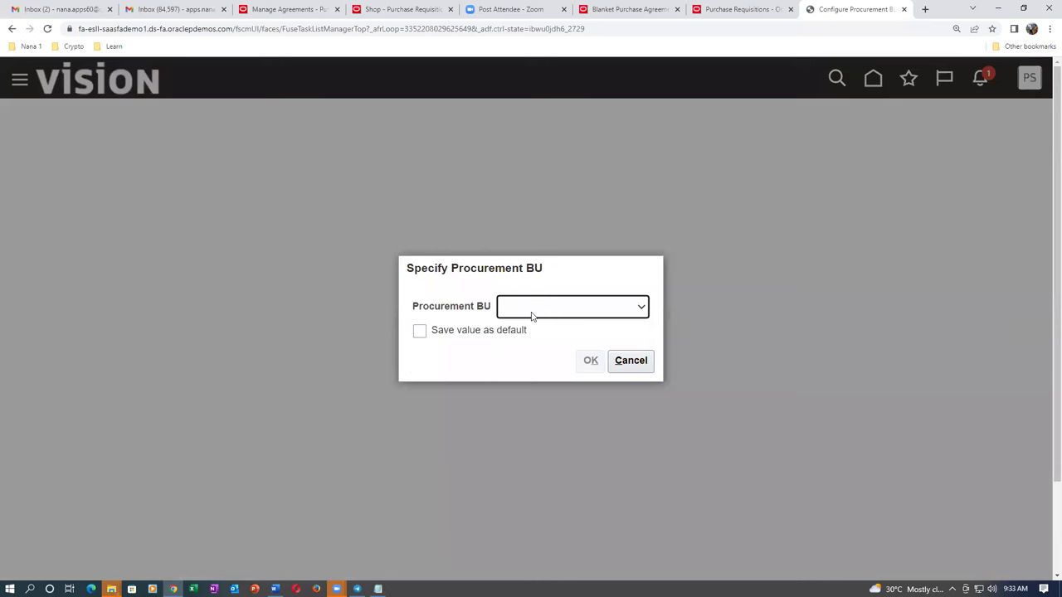
Specify US1 Business Unit as the Procurement BU and open its procurement business function configuration.
left_click(533, 312)
scroll(539, 489, "down", 10)
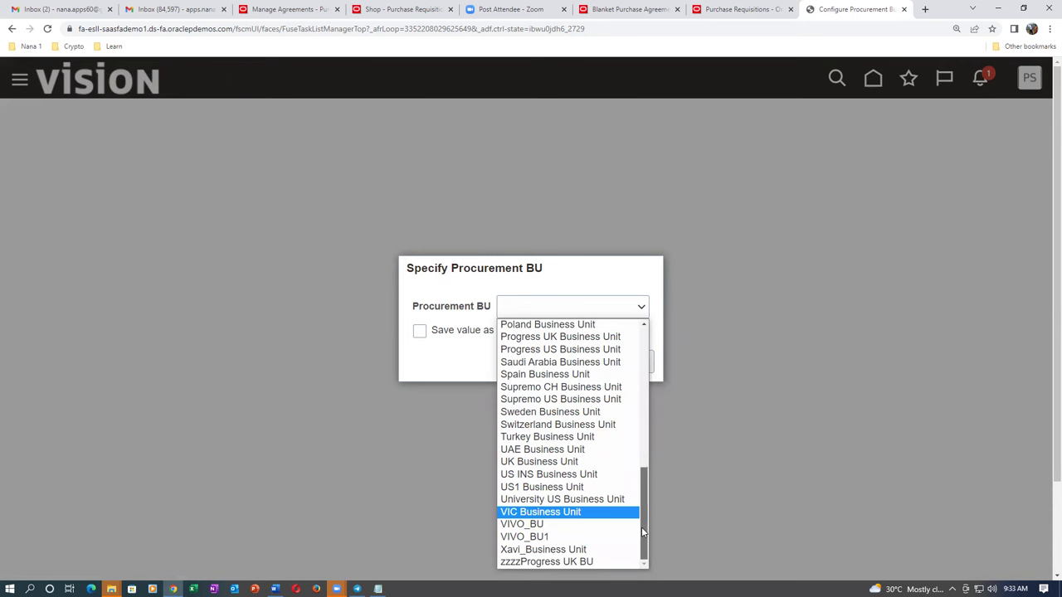
left_click(587, 490)
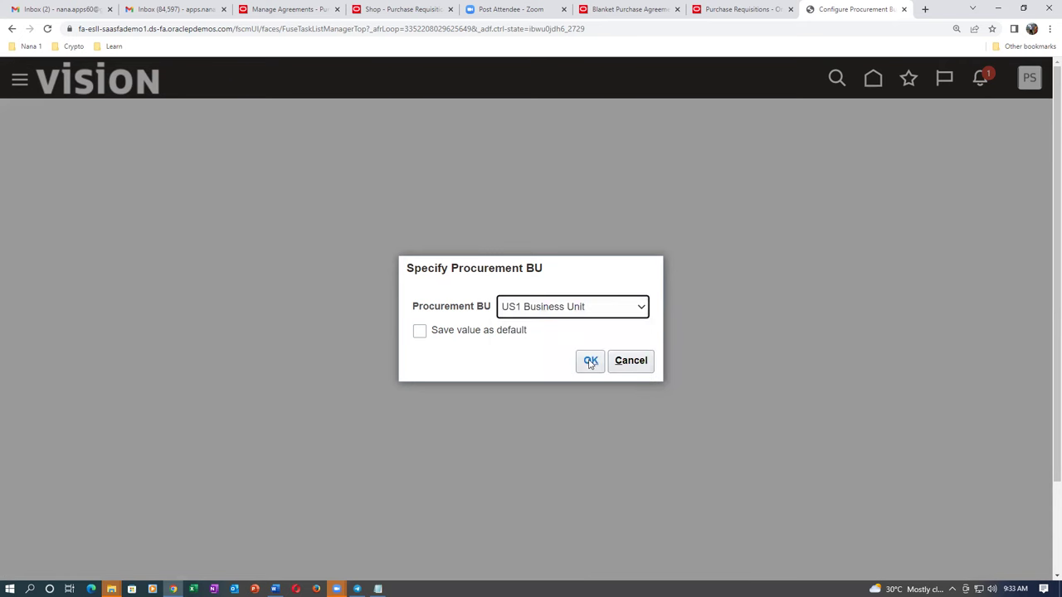
left_click(589, 361)
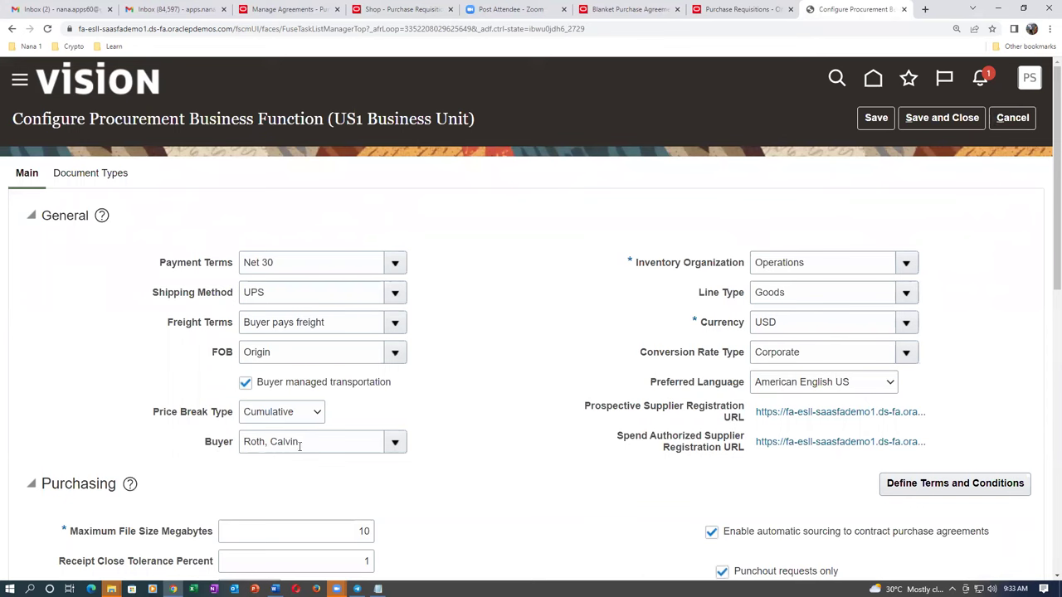
Return to the submitted requisition, reload it, and check its approval status, the information message on line 1 and the line's agreement details.
left_click(741, 9)
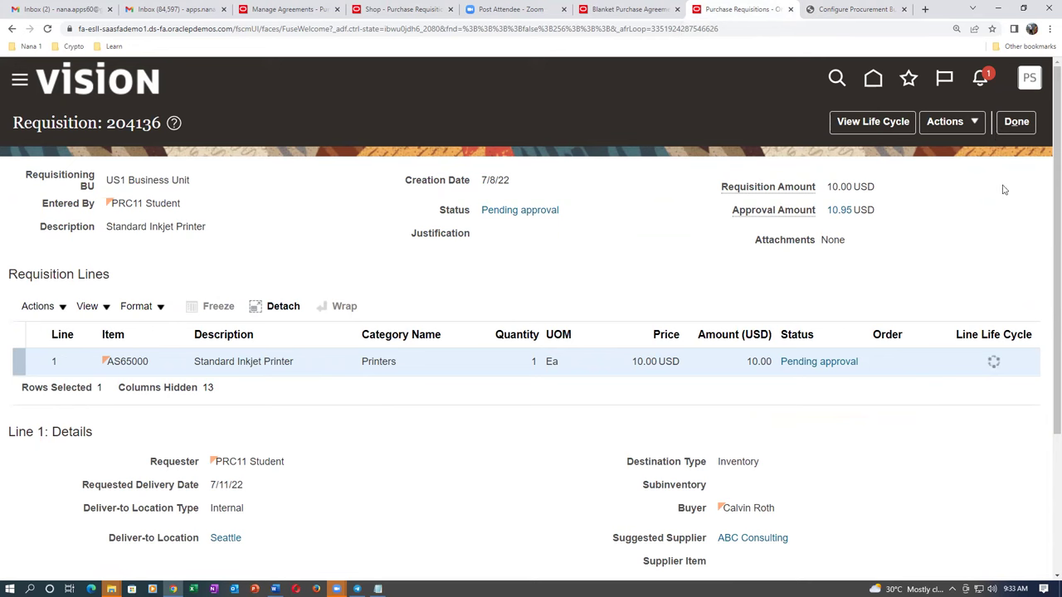
left_click(1016, 123)
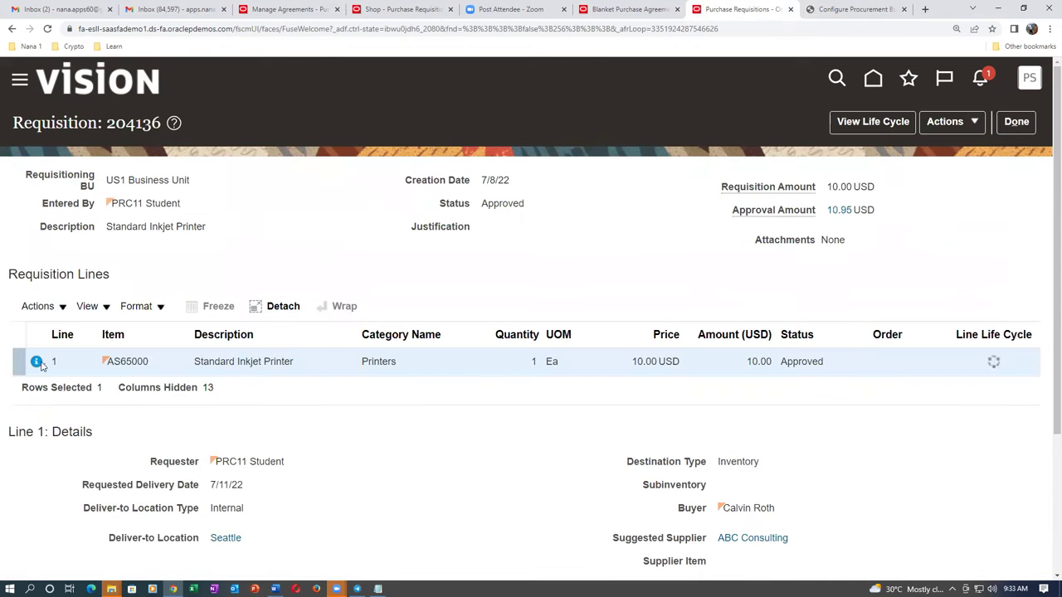
left_click(36, 363)
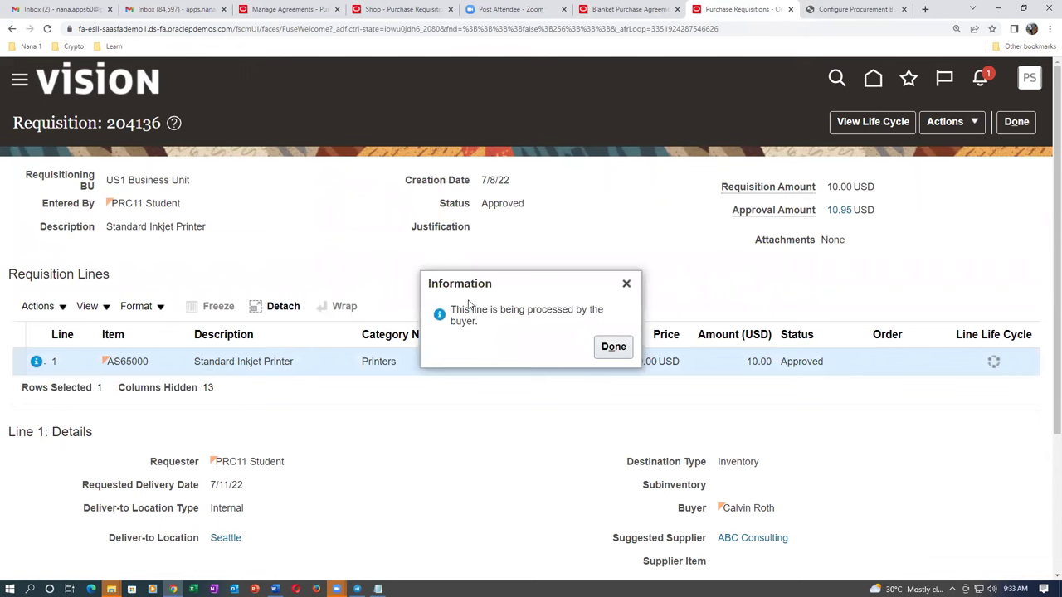
left_click_drag(463, 308, 465, 322)
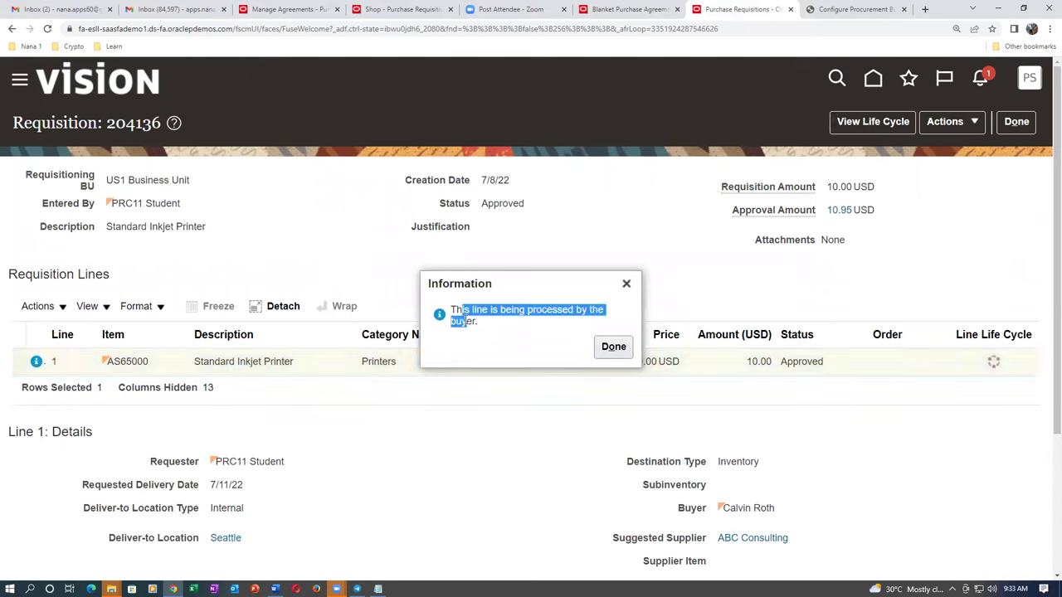
left_click(613, 346)
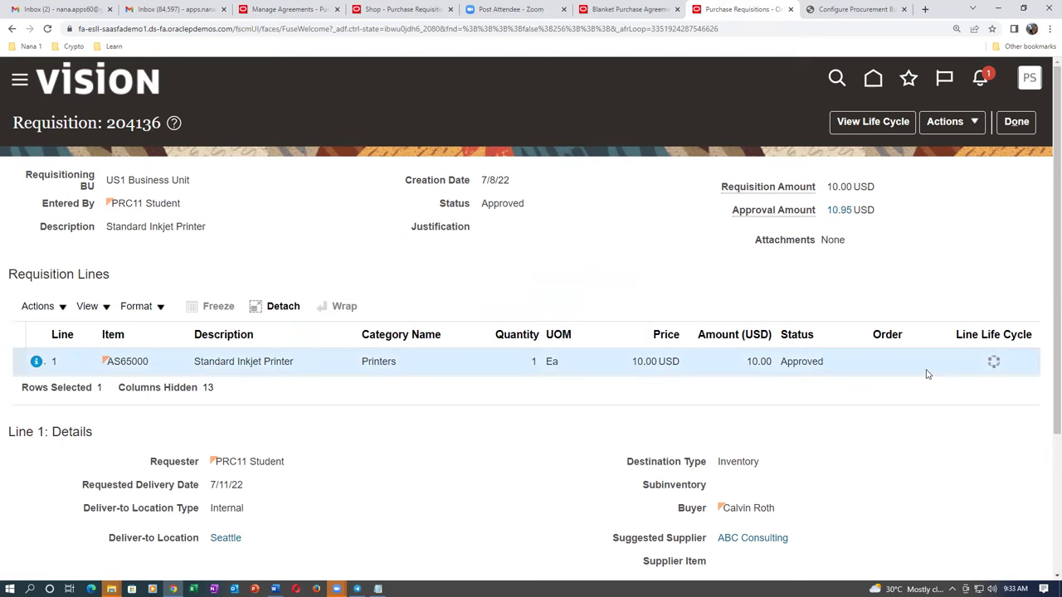
mouse_move(36, 362)
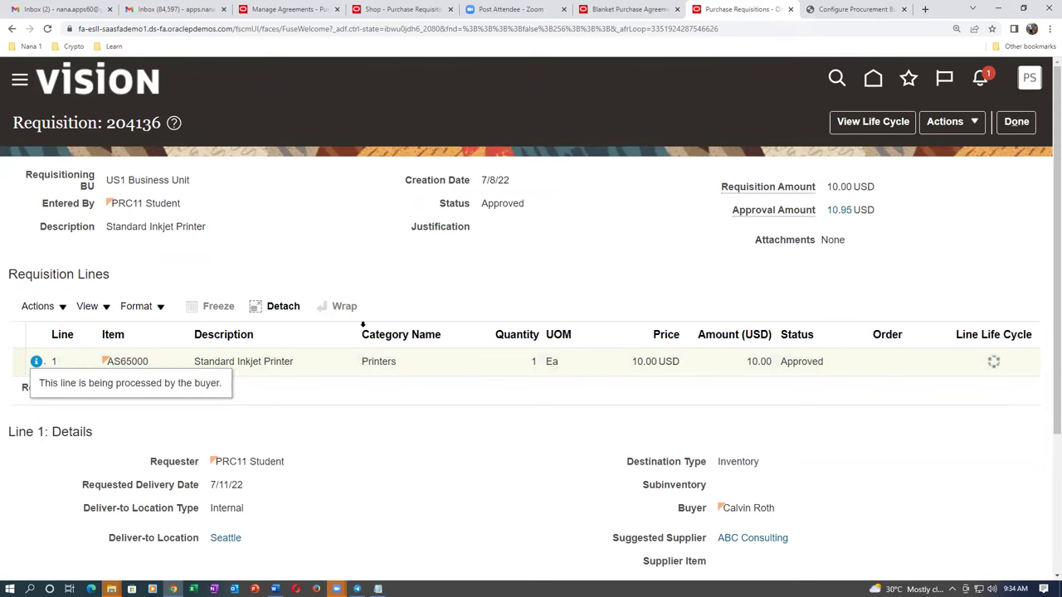
scroll(360, 355, "down", 3)
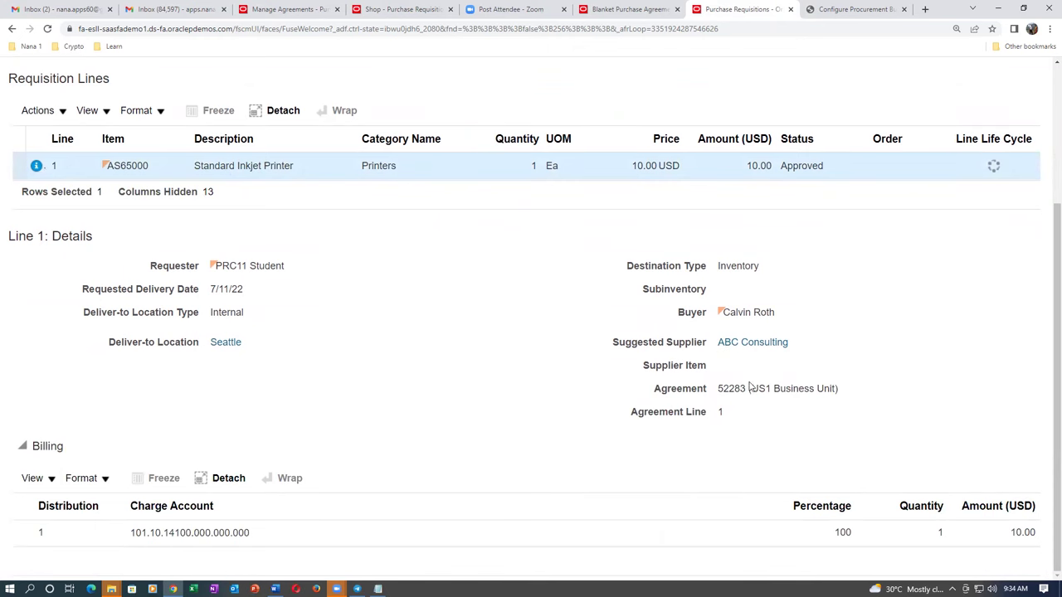
Check the information message on line 1 of the submitted requisition, close and reopen the requisition, and return to the requisitions overview.
scroll(415, 325, "up", 3)
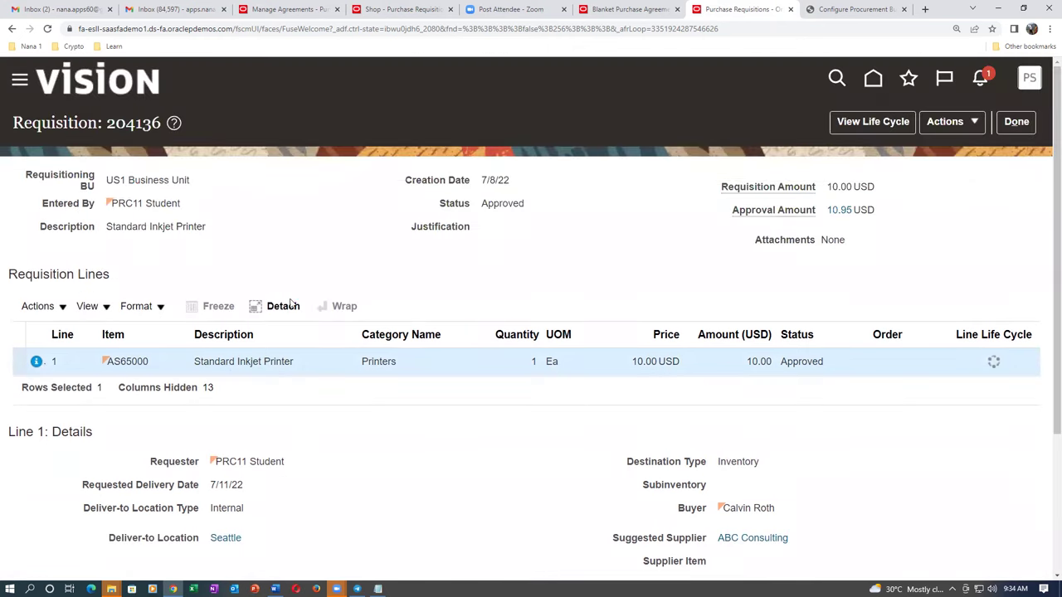
left_click(35, 363)
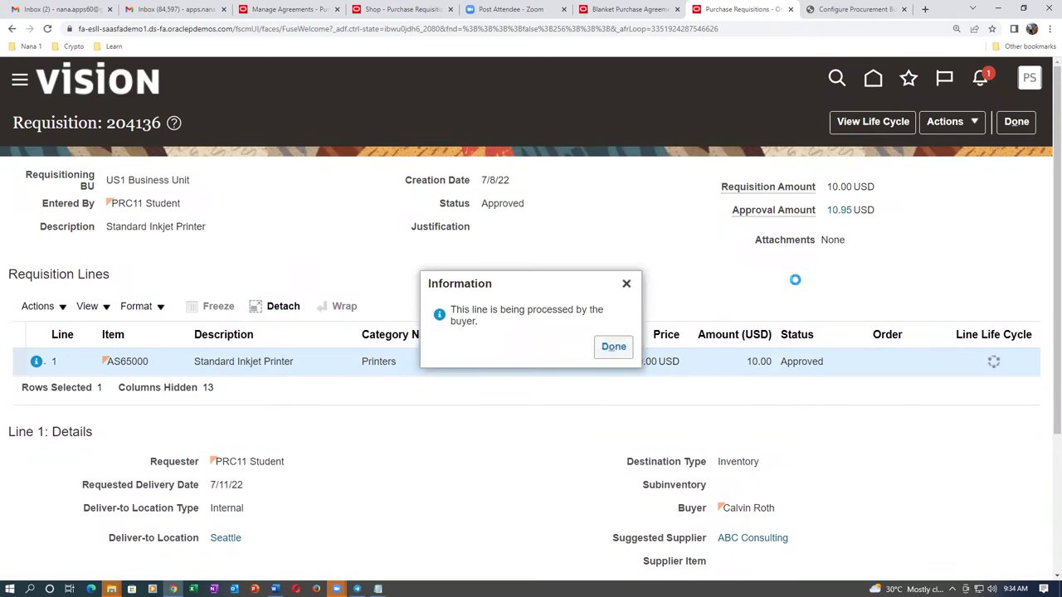
left_click(613, 347)
left_click(1027, 120)
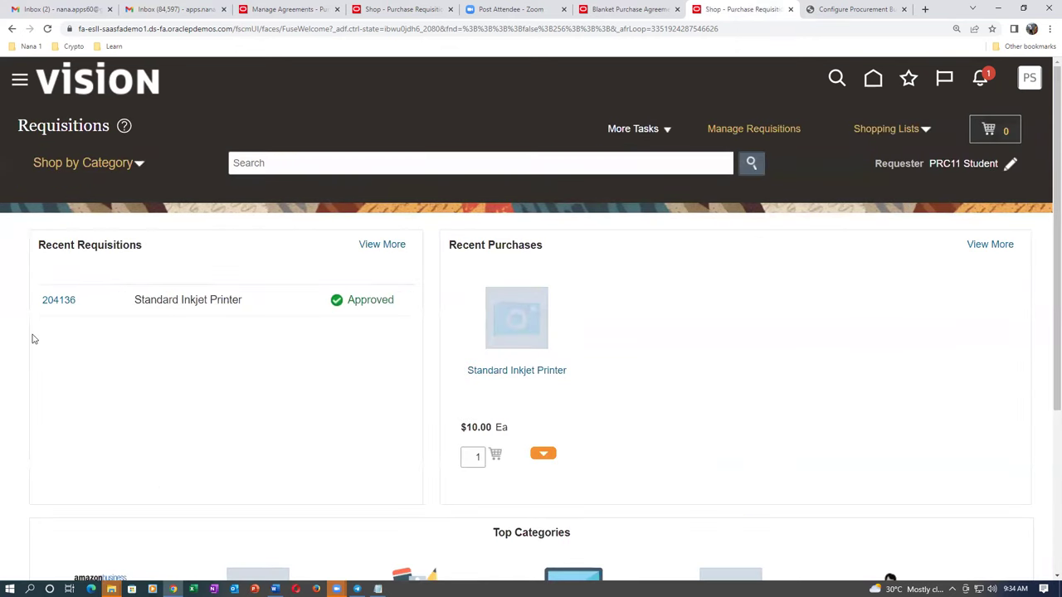
left_click(65, 304)
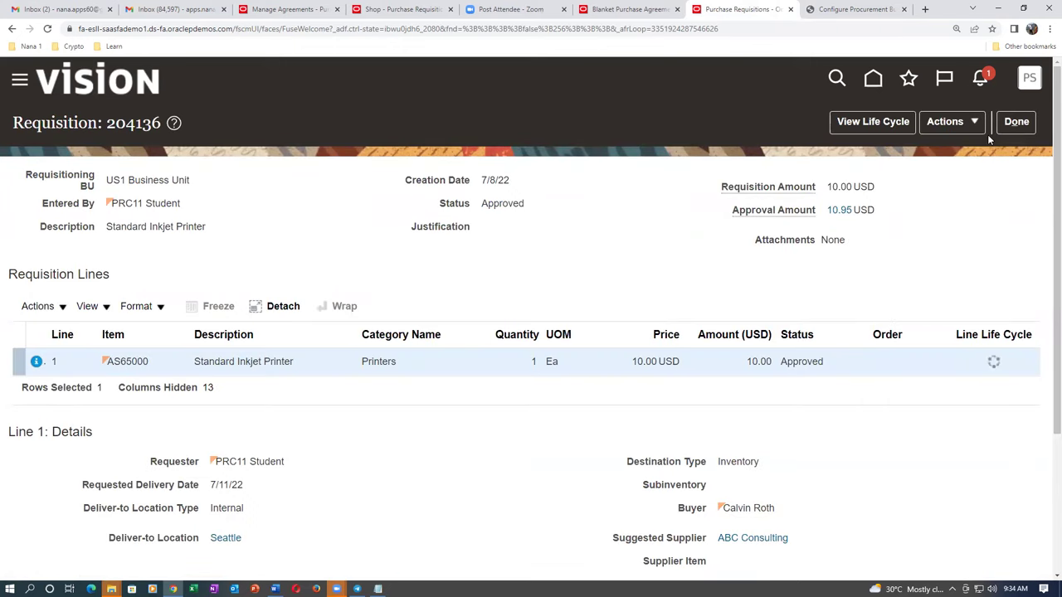
left_click(1016, 122)
Leave the US1 Business Unit procurement business function configuration without saving and exit the setup task search.
left_click(843, 10)
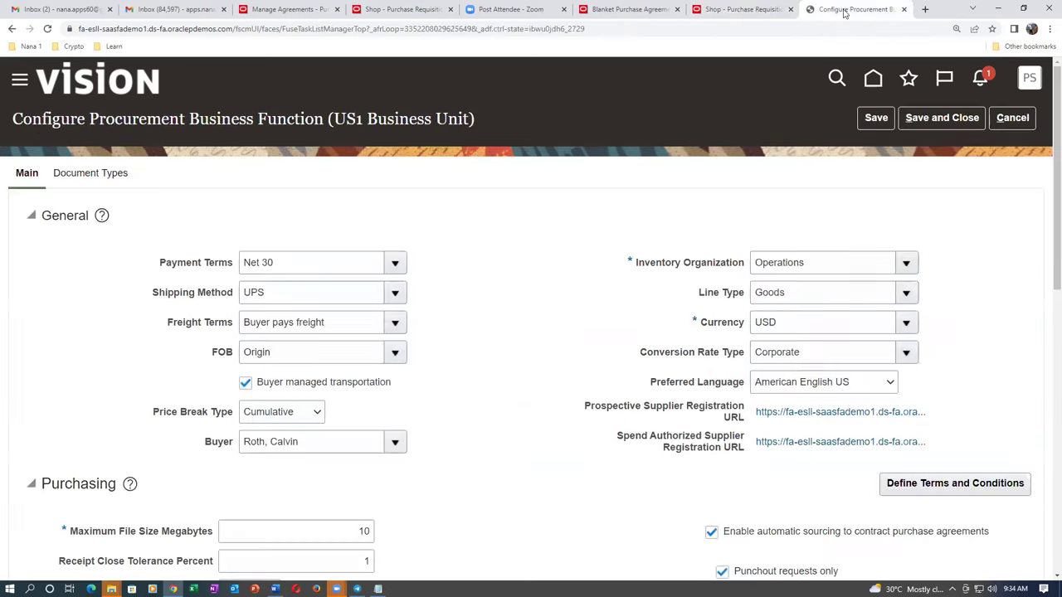
left_click(1012, 118)
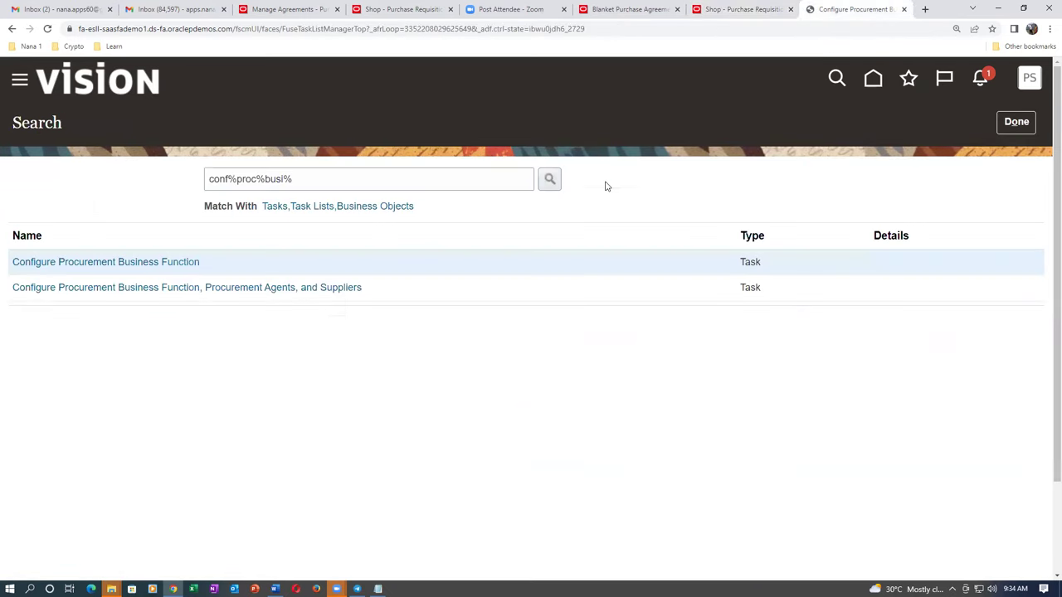
left_click(1019, 122)
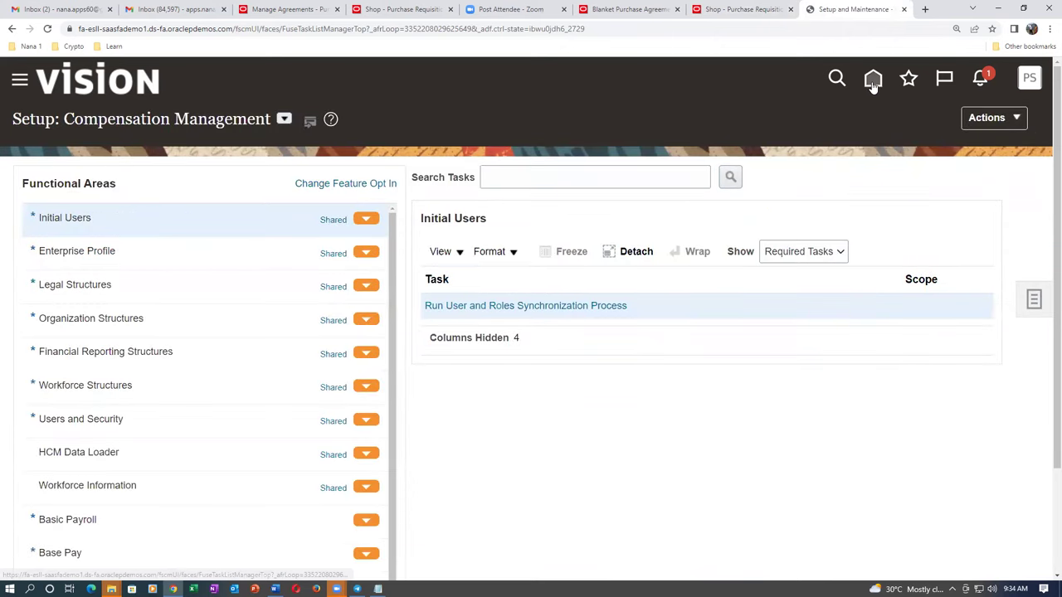
Go to the Purchase Orders work area in Procurement and open Process Requisitions.
left_click(873, 82)
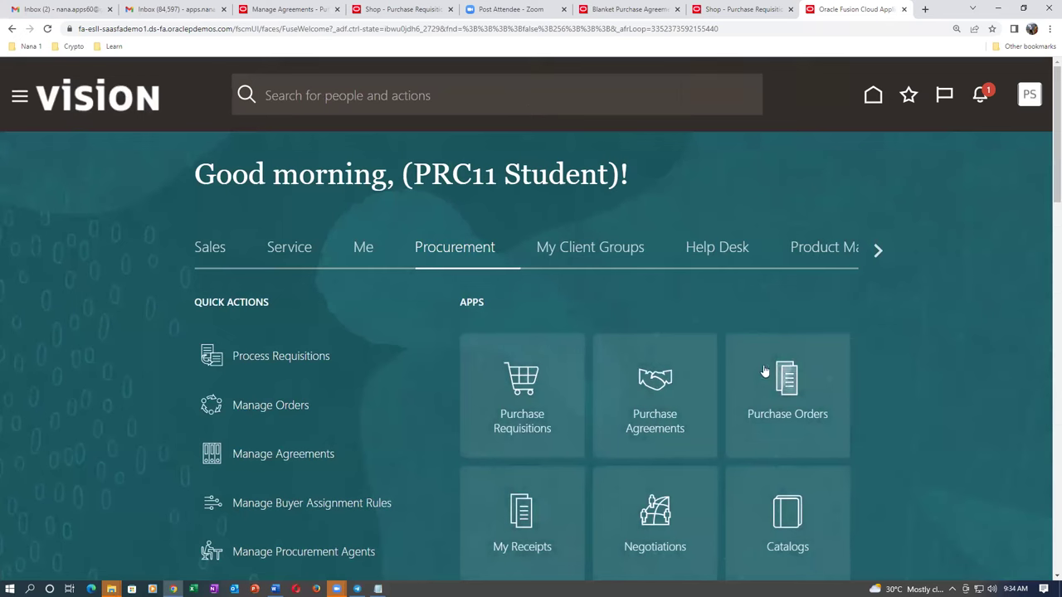
left_click(801, 419)
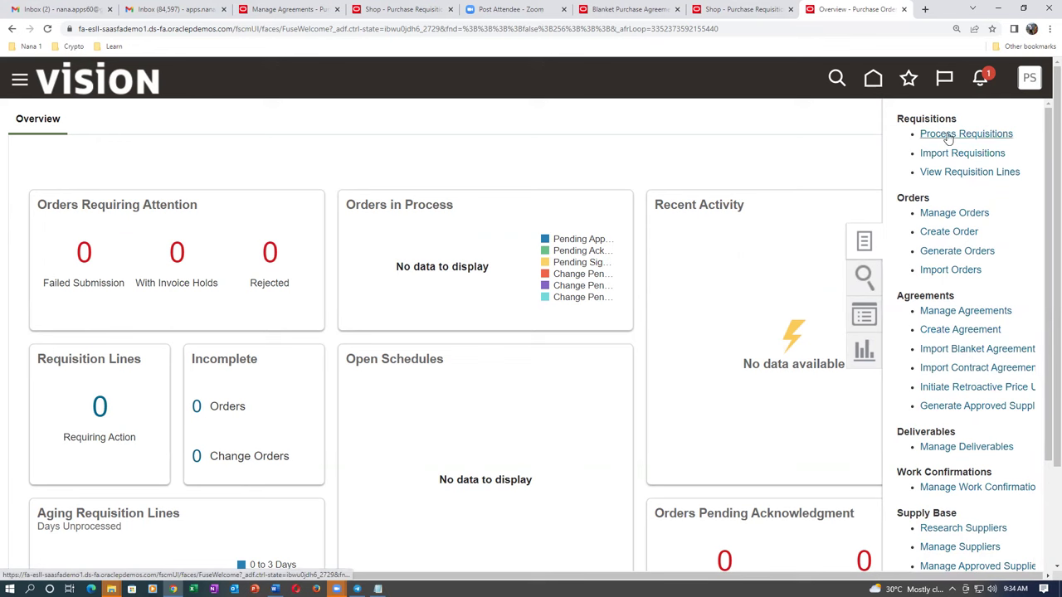
left_click(947, 136)
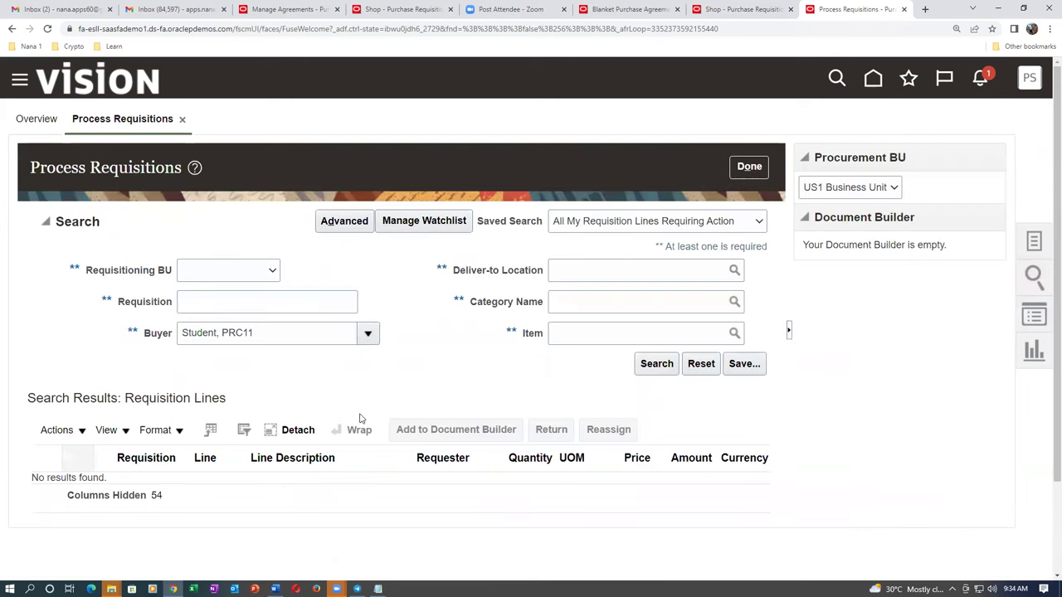
Search for requisition lines by the submitted requisition's number with the buyer filter cleared, and close Process Requisitions.
left_click(222, 299)
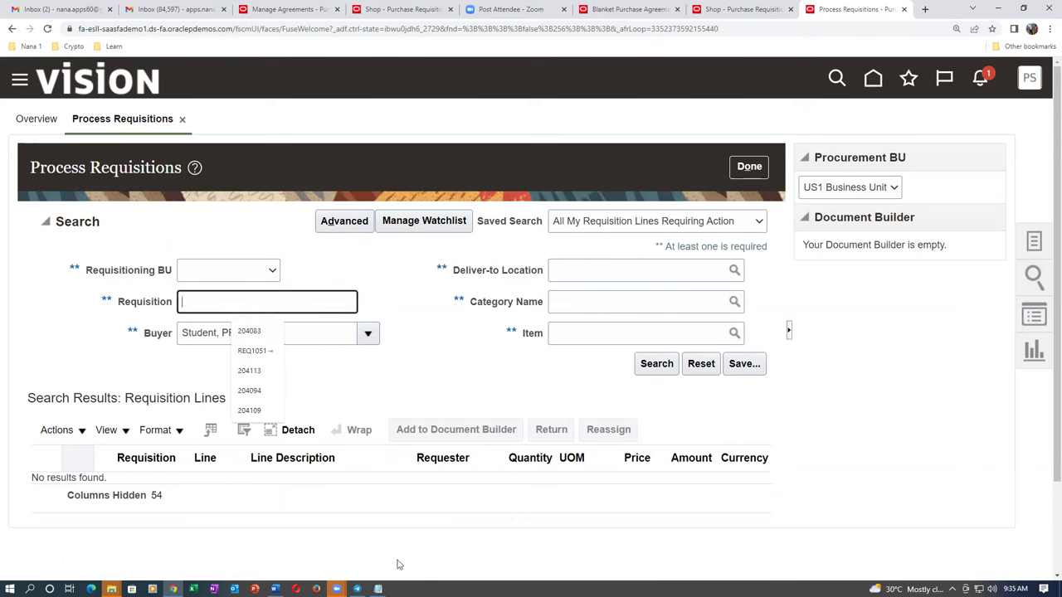
key("alt+Tab")
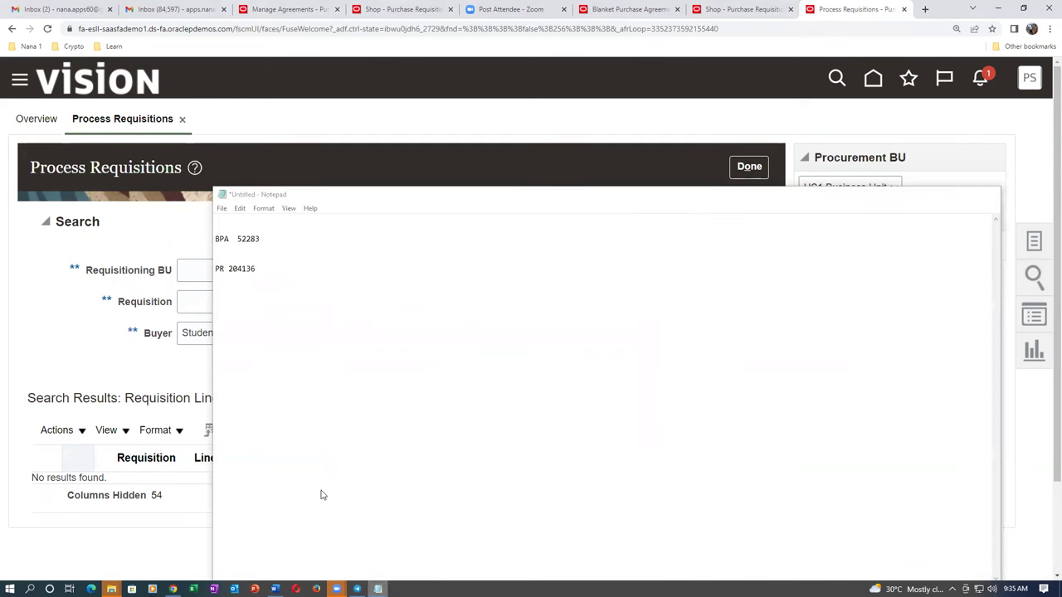
key("alt+Tab")
type("20413")
key("Tab")
key("Home")
key("Delete")
key("Delete")
key("Delete")
key("Delete")
key("Delete")
key("Delete")
key("Delete")
key("Delete")
key("Delete")
key("Delete")
key("Delete")
key("Delete")
key("Delete")
key("Delete")
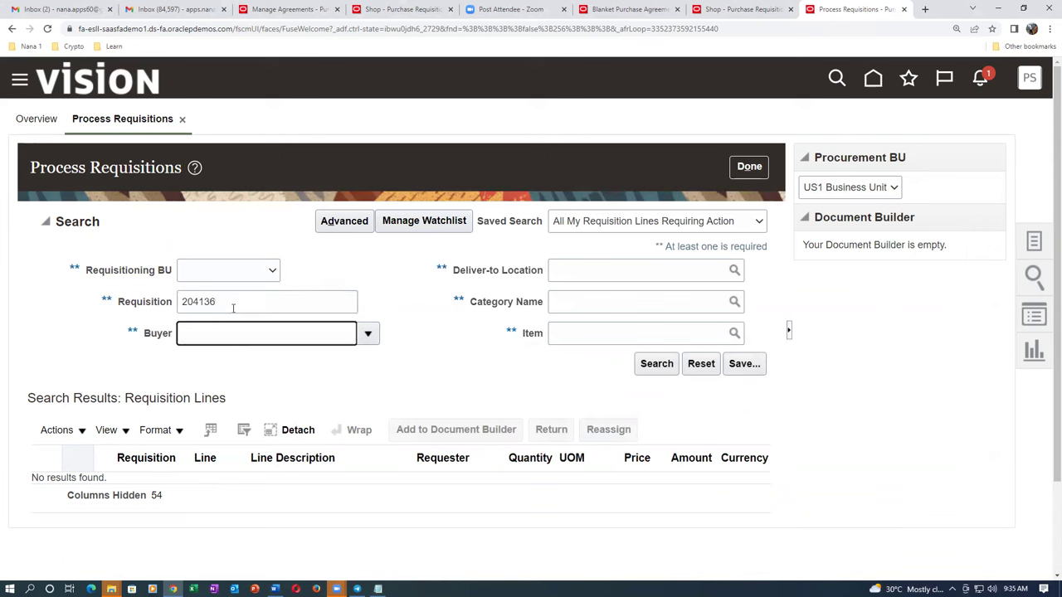
left_click(660, 372)
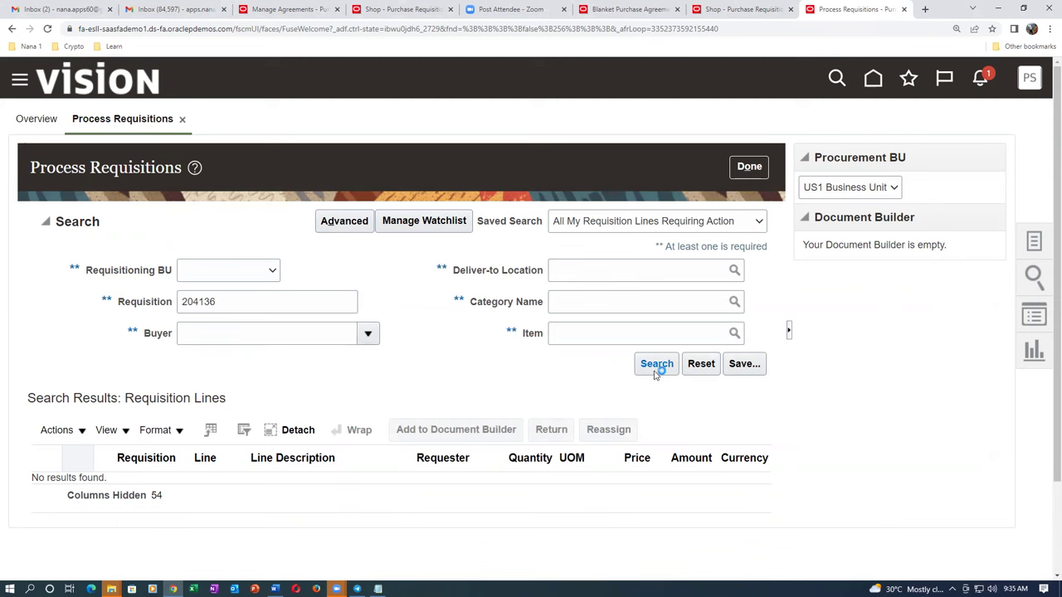
left_click(656, 374)
left_click(749, 167)
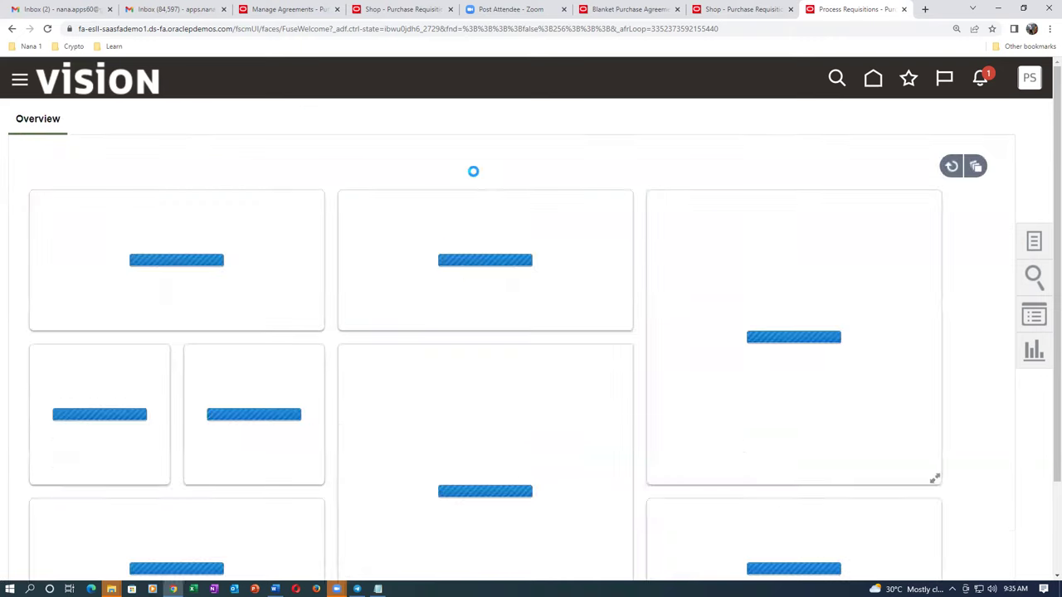
Open Manage Orders and search for orders from supplier ABC Consulting with the buyer filter cleared.
left_click(1022, 246)
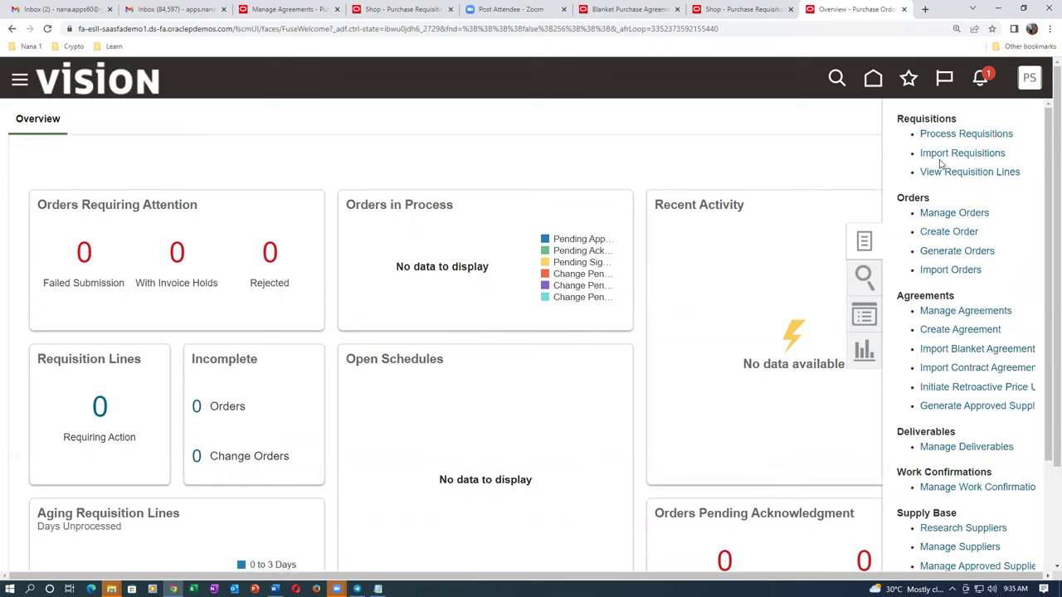
left_click(942, 213)
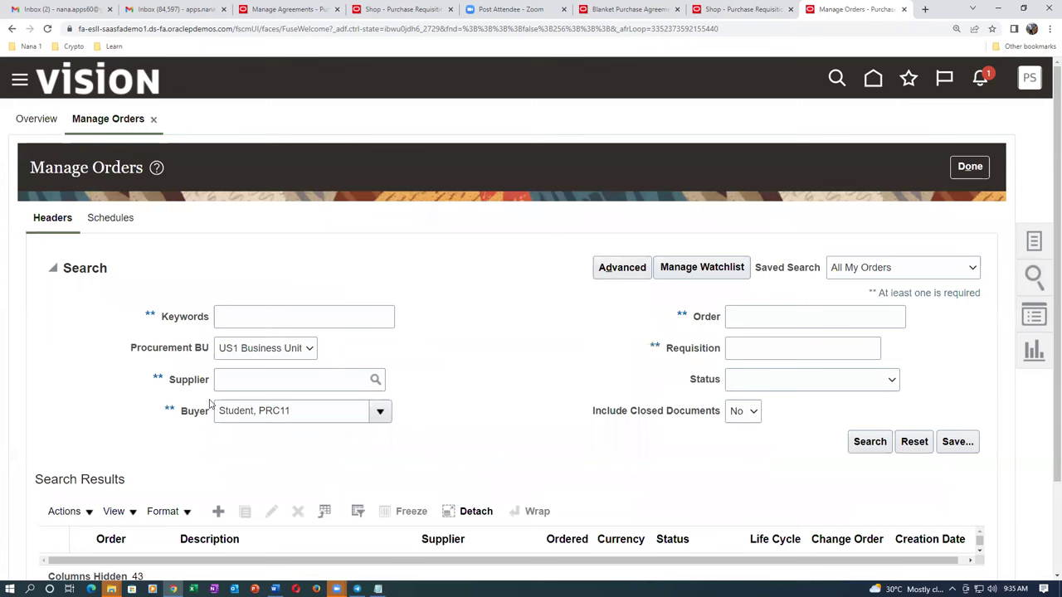
left_click(256, 385)
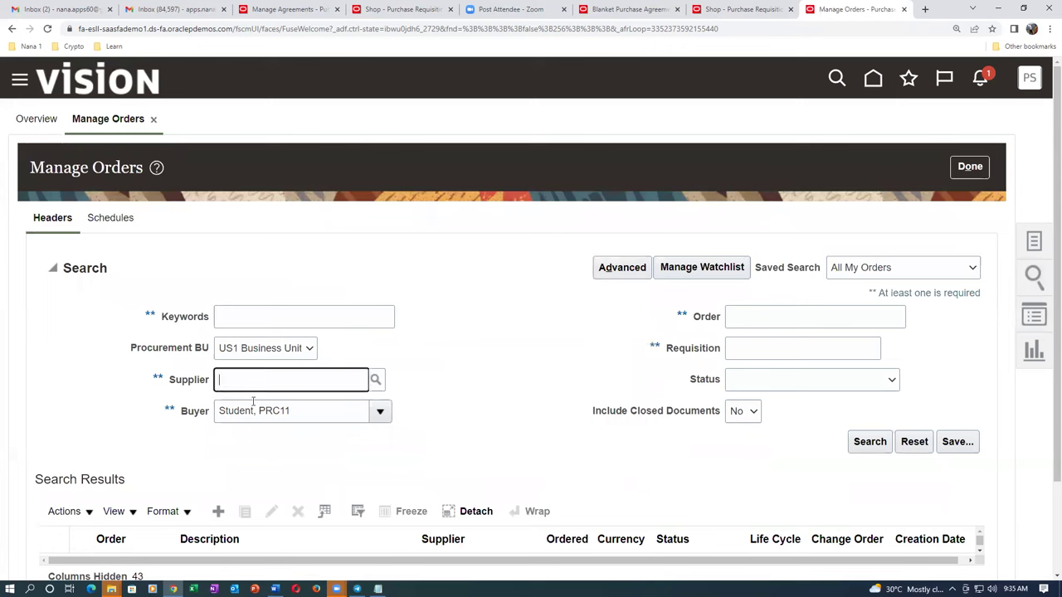
type("ABC")
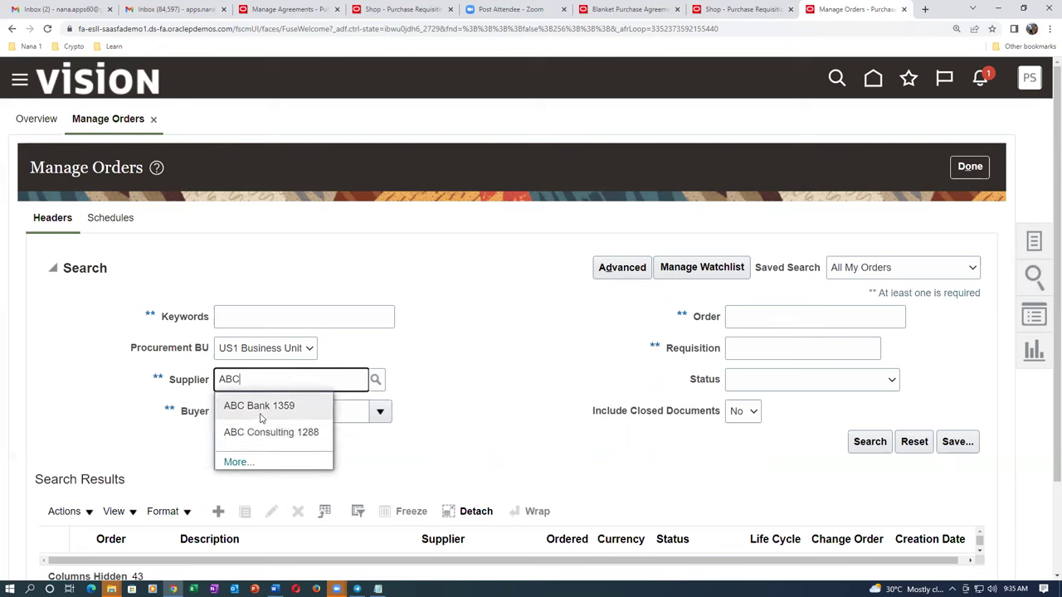
left_click(261, 436)
left_click(301, 413)
key("BackSpace")
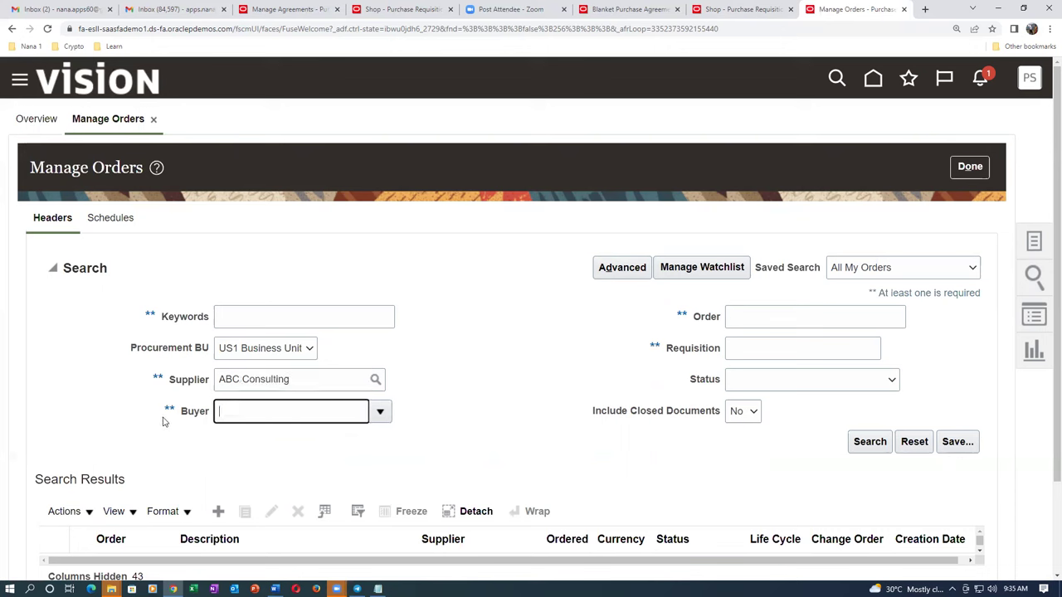
left_click(881, 437)
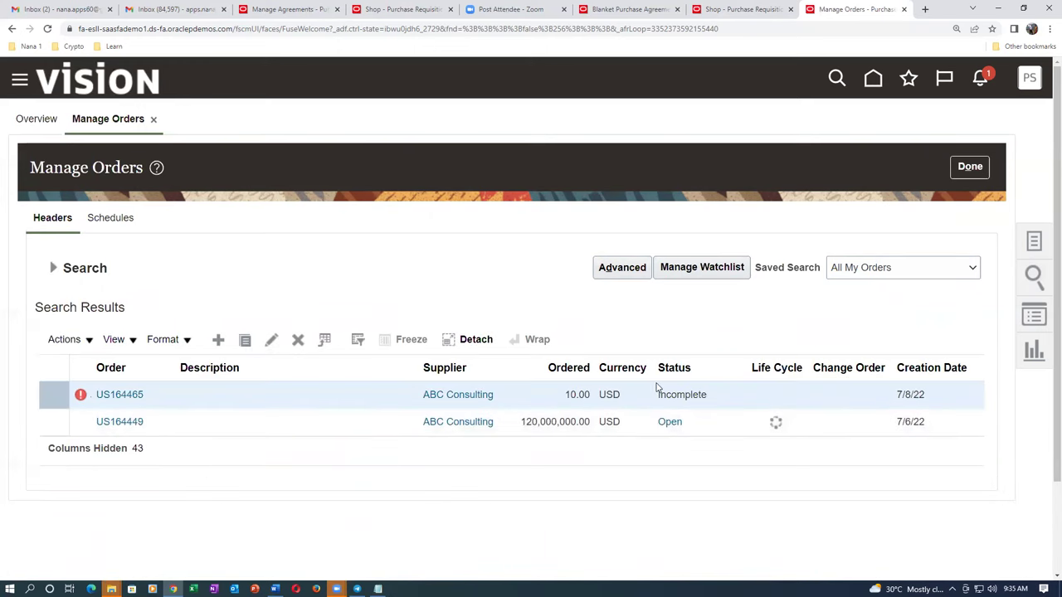
Open the incomplete ABC Consulting purchase order and check its assigned buyer.
left_click(118, 395)
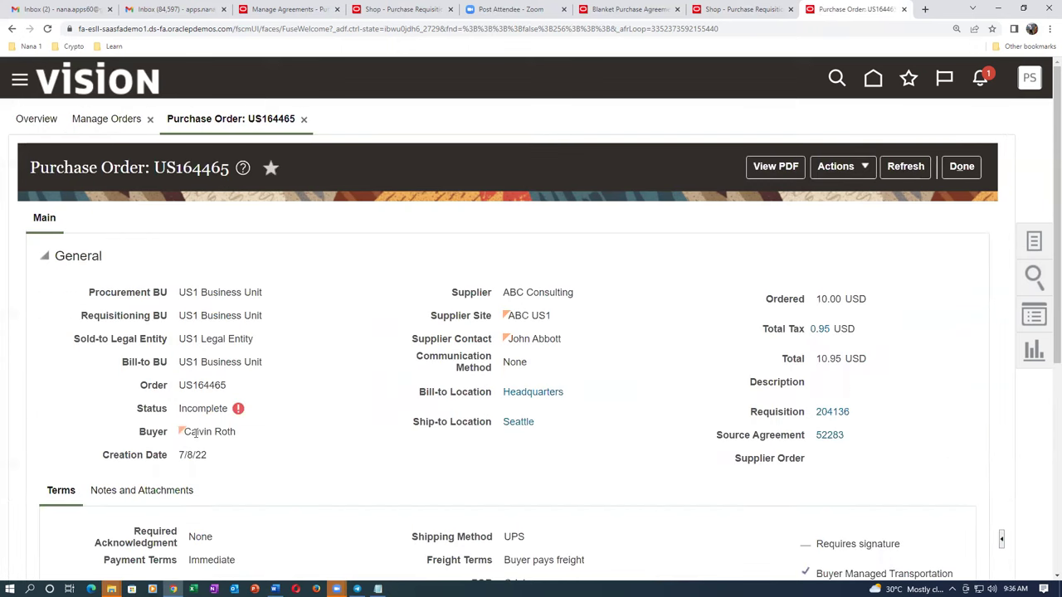
left_click_drag(201, 432, 223, 433)
left_click(256, 457)
Open the incomplete purchase order for editing and validate it to list its errors.
left_click(844, 167)
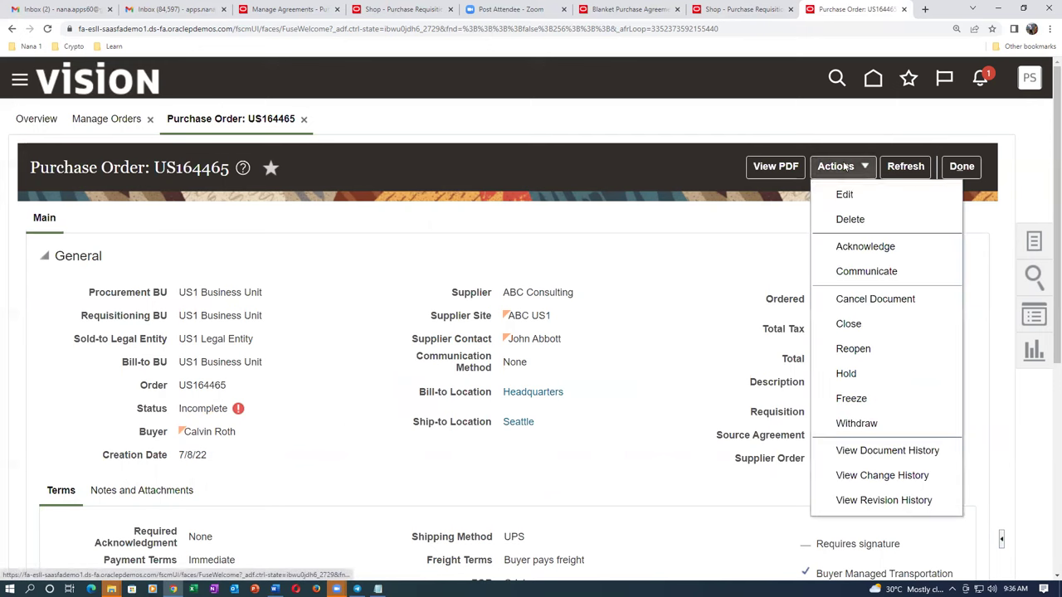
left_click(846, 197)
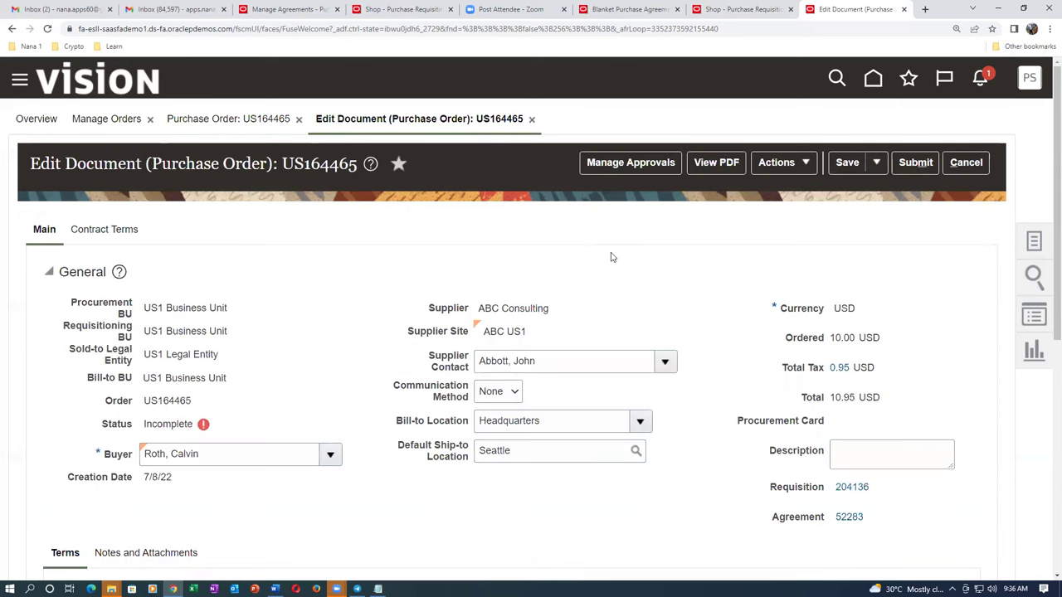
left_click(776, 164)
left_click(793, 190)
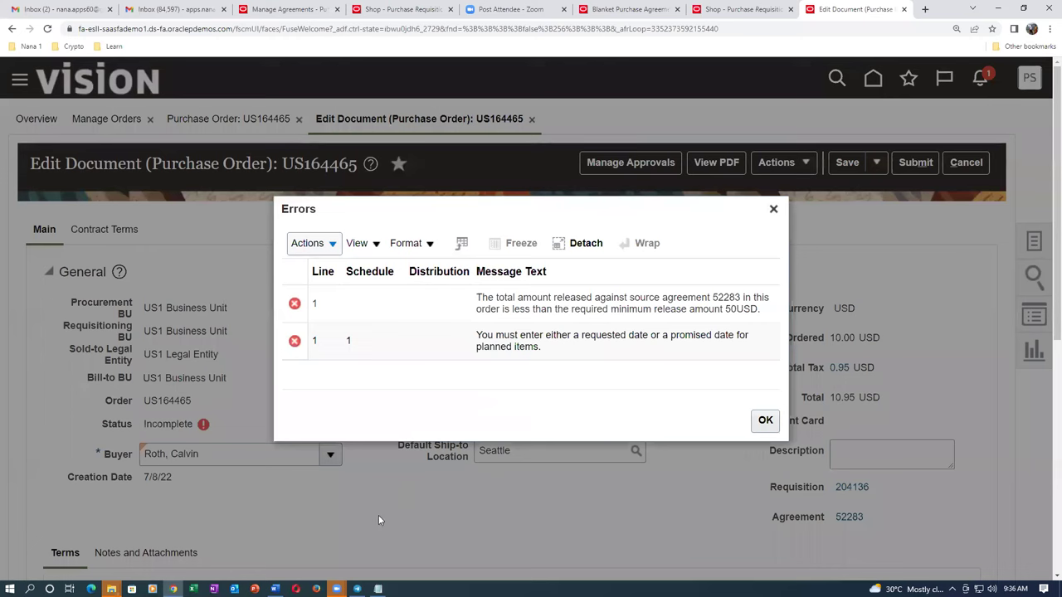
Note the purchase order number below the requisition number in Notepad, labelled PO, and return to the order's error list.
left_click(377, 589)
type("US164465")
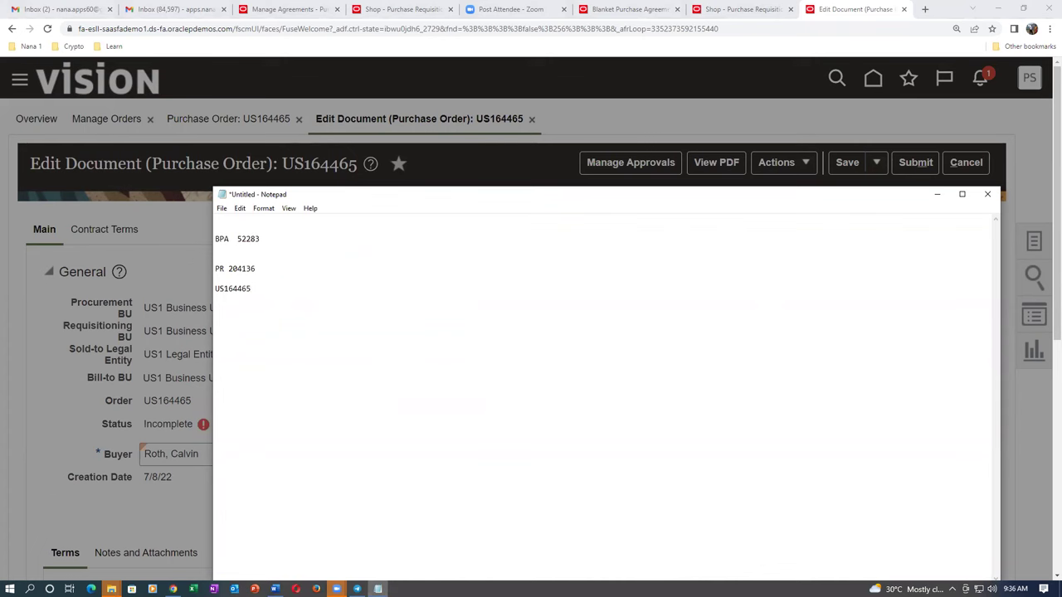
type("PO")
left_click(316, 285)
left_click(199, 274)
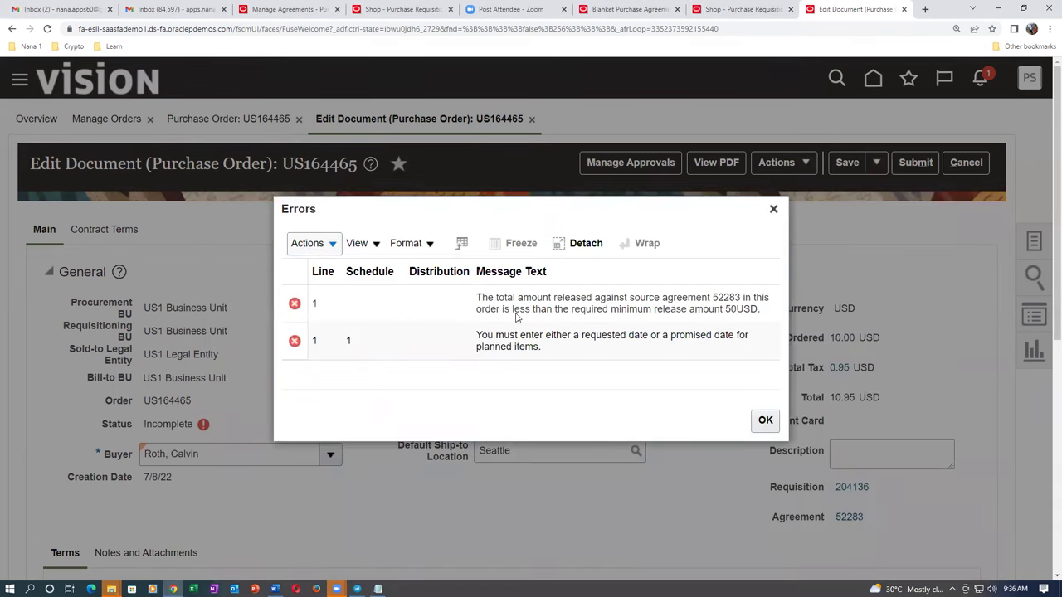
Read the error messages for line 1 and its schedule, and close the error list.
left_click_drag(703, 309, 749, 311)
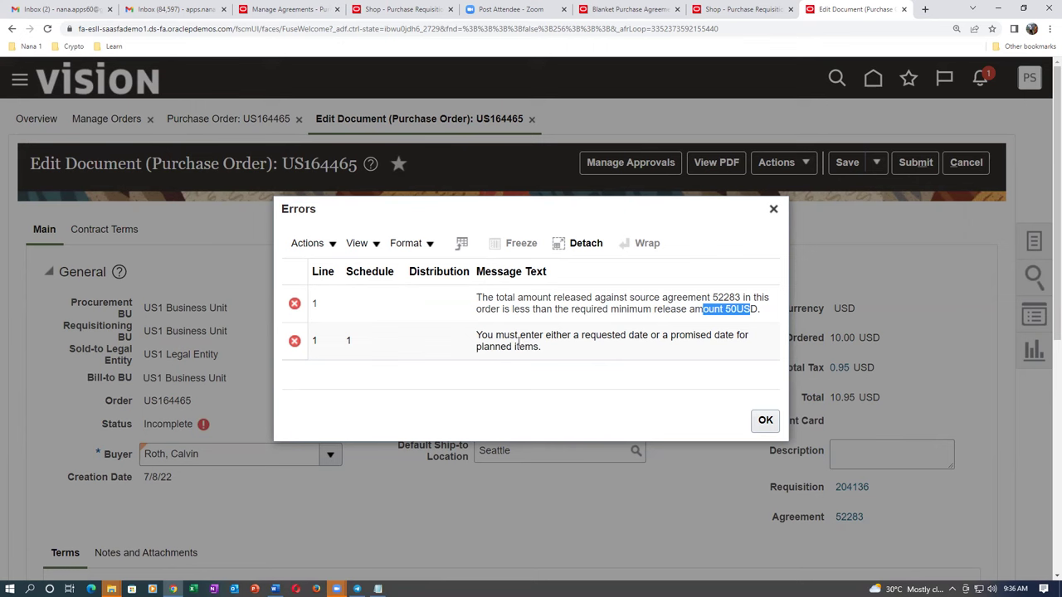
left_click_drag(503, 334, 516, 347)
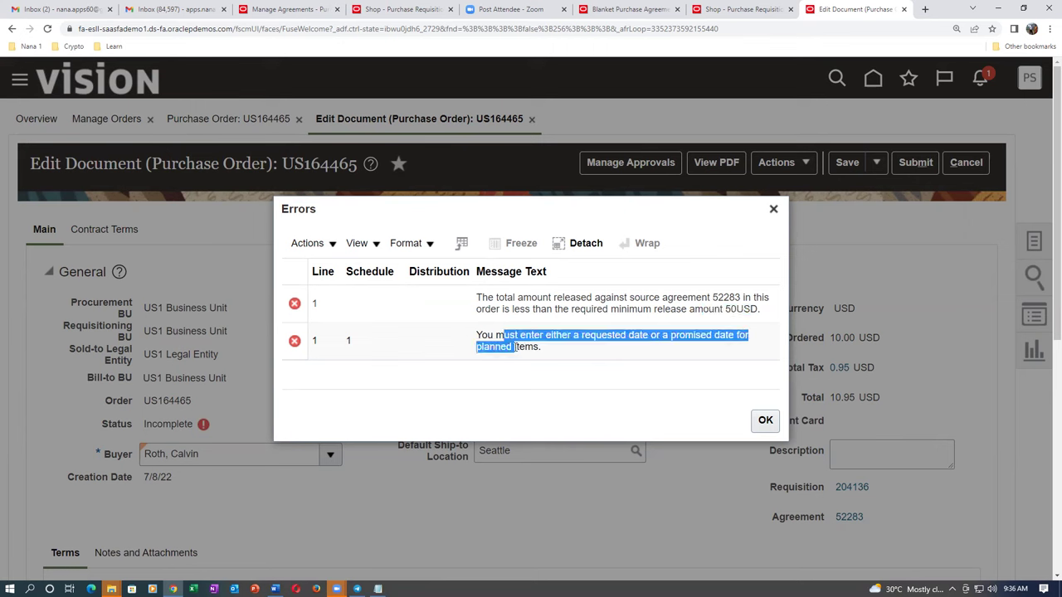
left_click_drag(515, 347, 520, 346)
left_click_drag(521, 347, 525, 340)
left_click(549, 349)
left_click_drag(654, 299, 759, 325)
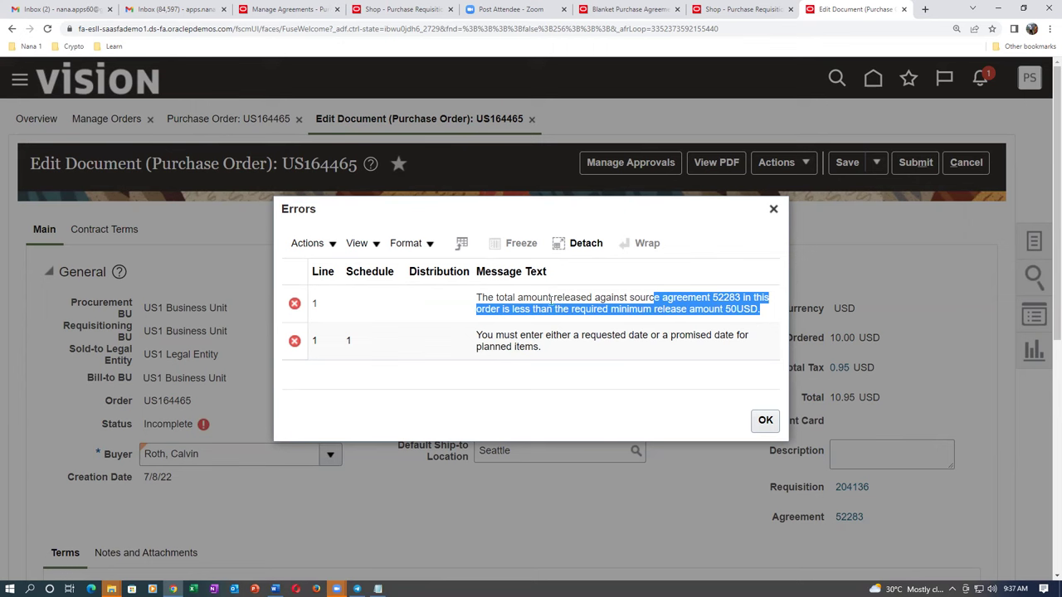
left_click(755, 423)
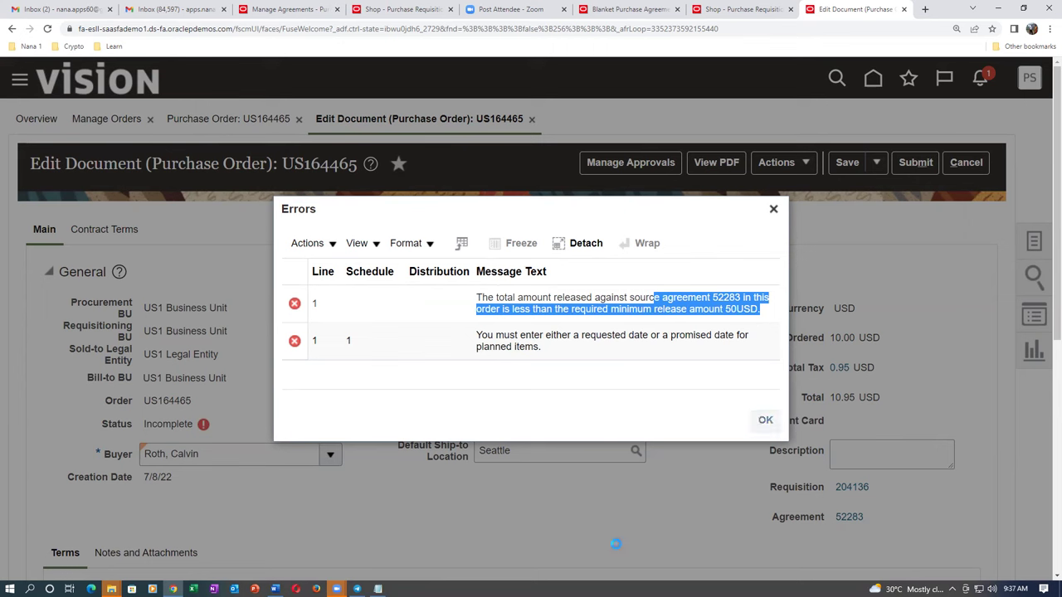
Set the quantity of order line 1, the Standard Inkjet Printer, to 60.
scroll(510, 479, "down", 3)
scroll(515, 486, "down", 2)
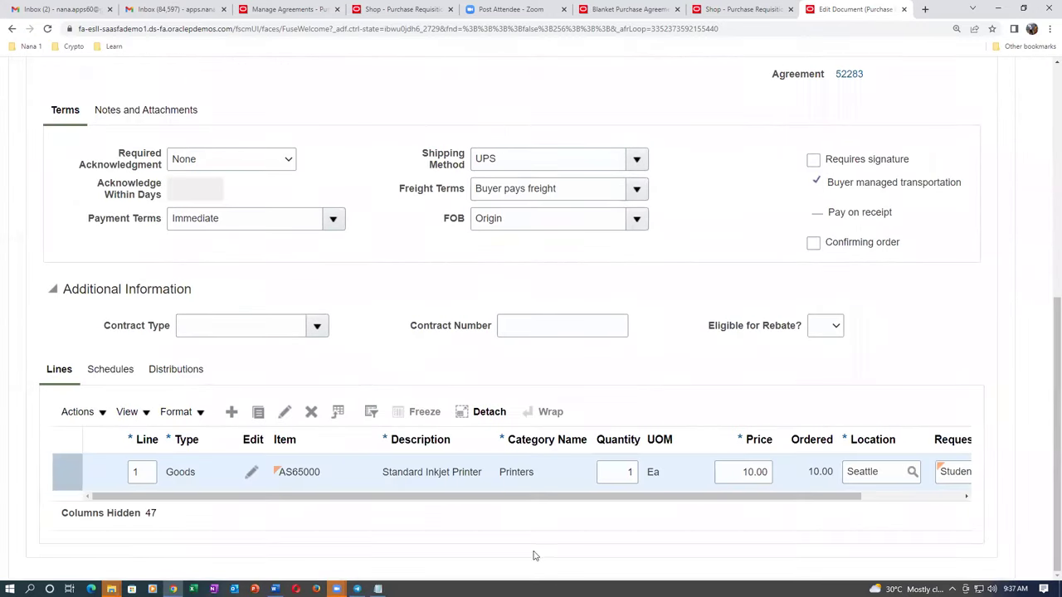
left_click(620, 475)
type("60")
key("Tab")
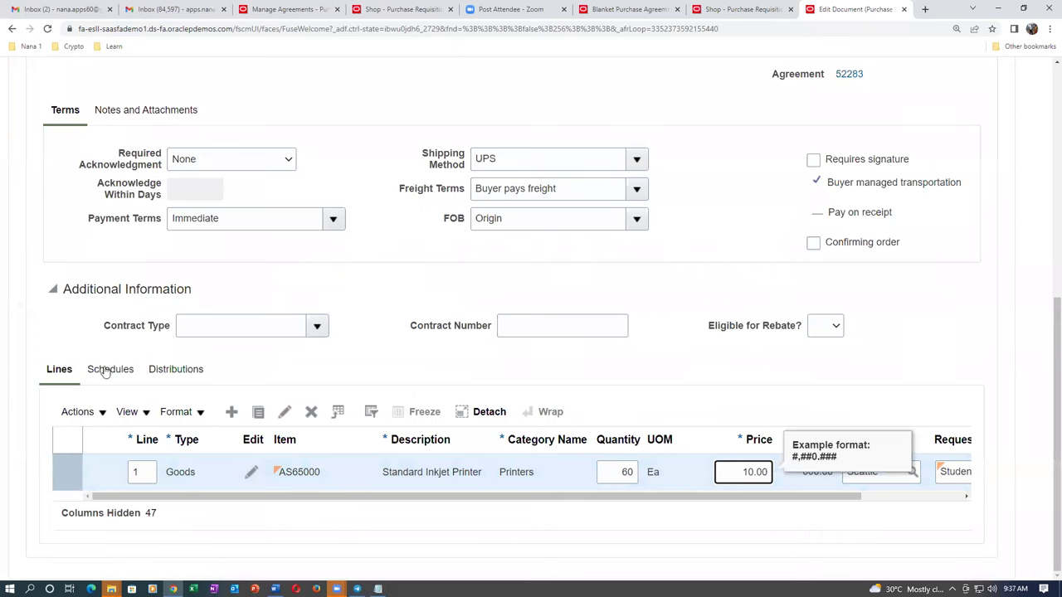
Set the requested ship date of the Standard Inkjet Printer schedule for line 1 to 7/9/22.
left_click(666, 401)
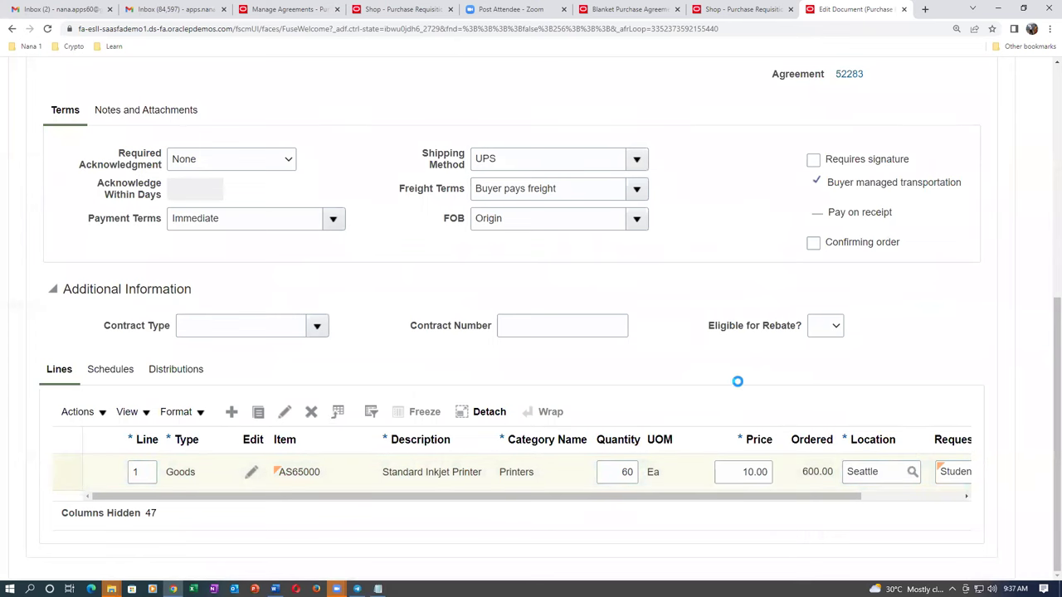
scroll(915, 290, "up", 2)
scroll(908, 244, "up", 1)
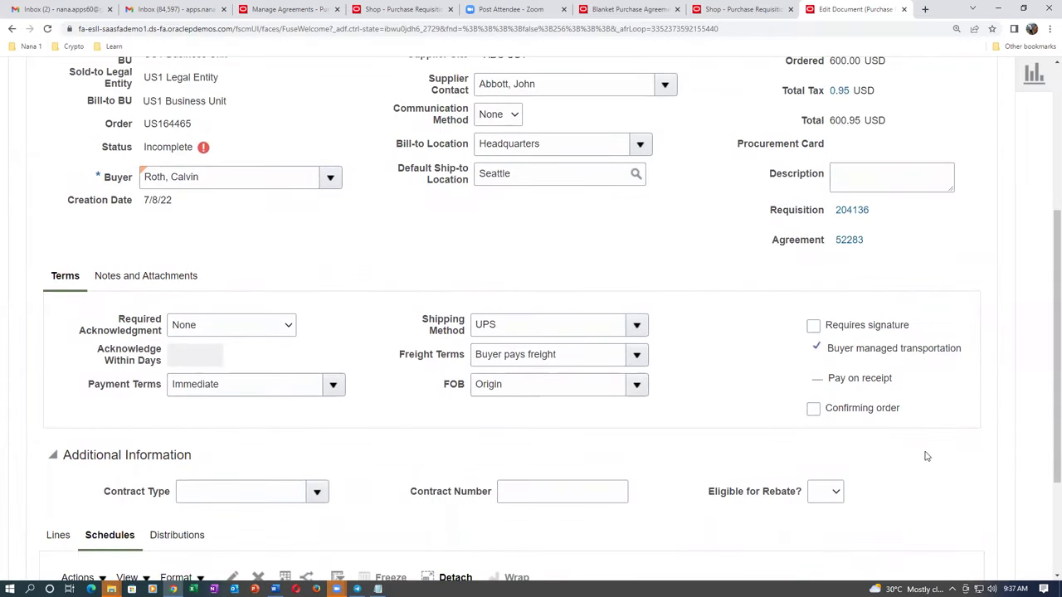
scroll(922, 456, "down", 3)
left_click(838, 478)
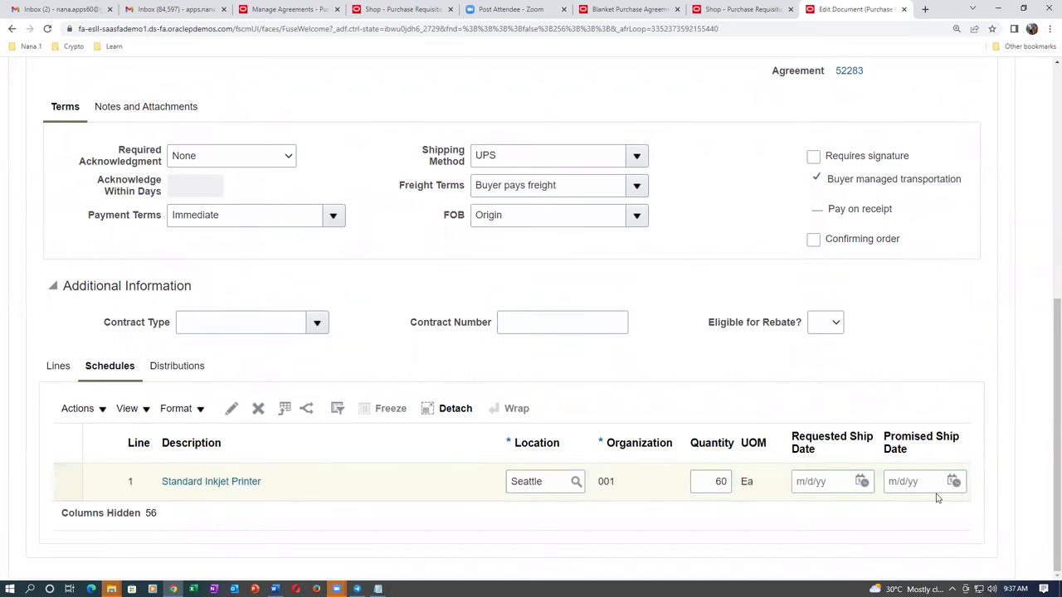
left_click(827, 481)
left_click(862, 481)
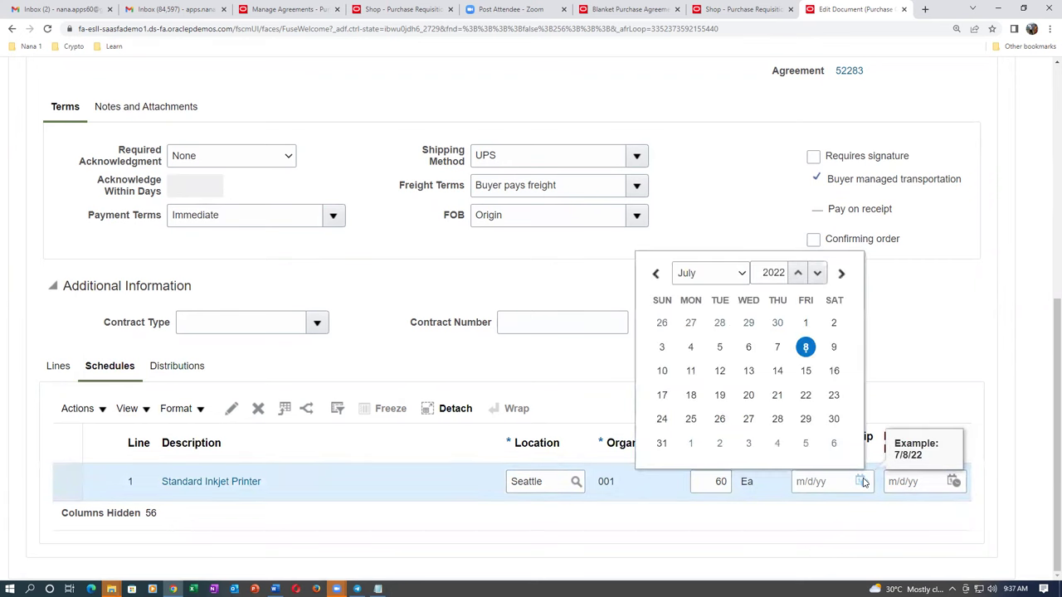
left_click(832, 348)
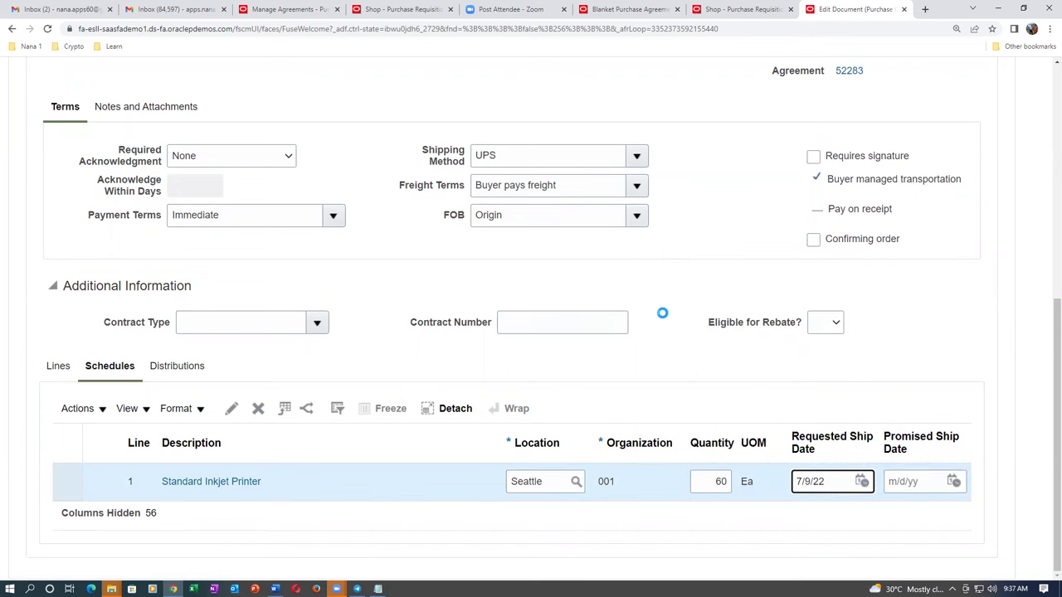
Save the purchase order and validate it again to list its remaining errors.
scroll(666, 310, "up", 5)
scroll(704, 300, "up", 1)
left_click(847, 162)
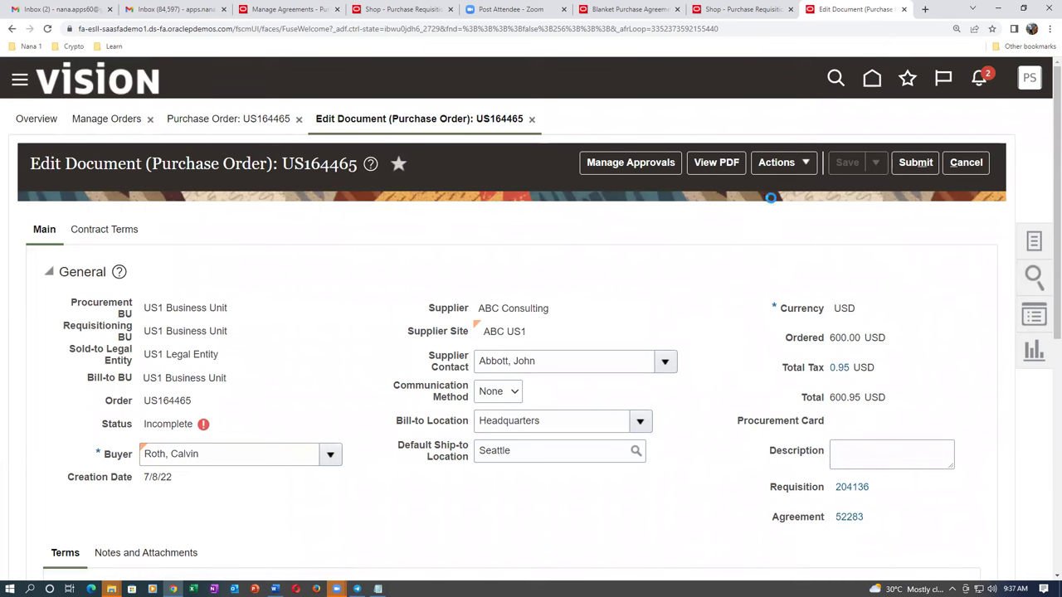
left_click(776, 163)
left_click(776, 163)
left_click(788, 191)
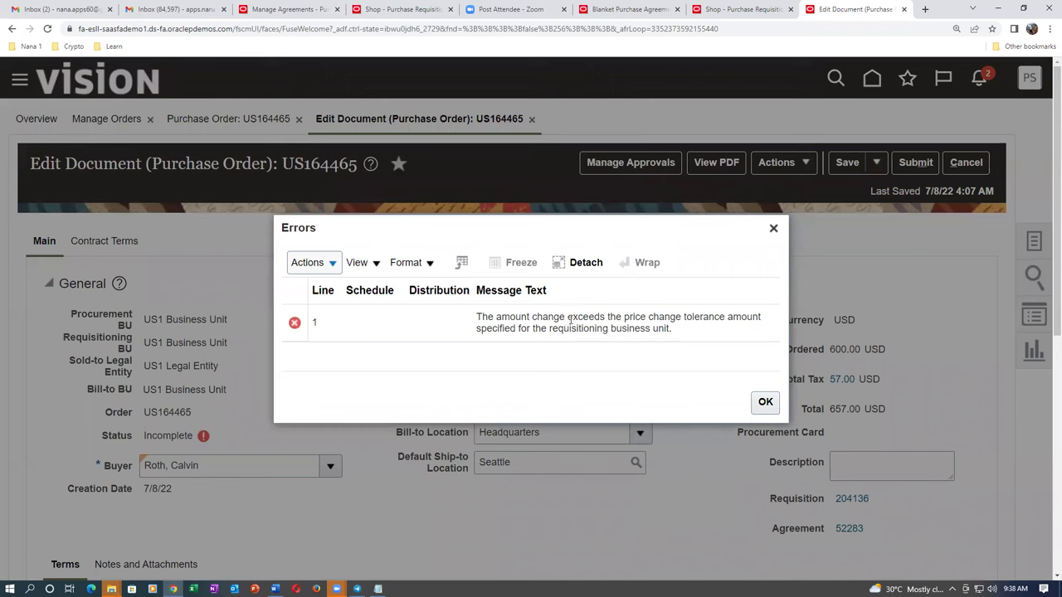
Read the remaining validation error message for line 1 of the purchase order.
left_click_drag(521, 318, 627, 343)
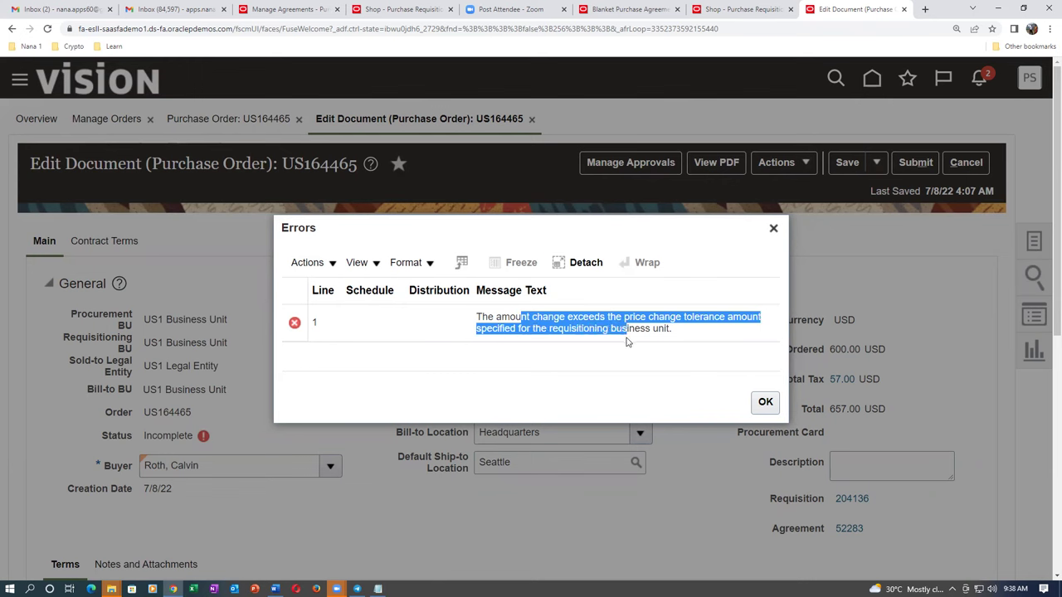
left_click_drag(626, 342, 617, 396)
left_click(579, 378)
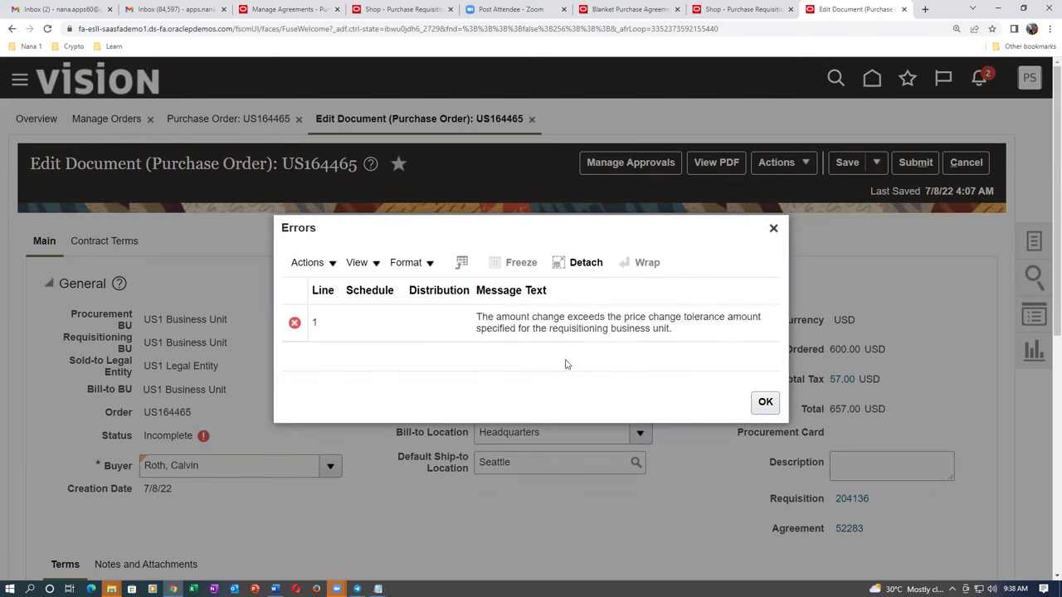
left_click_drag(501, 321, 623, 331)
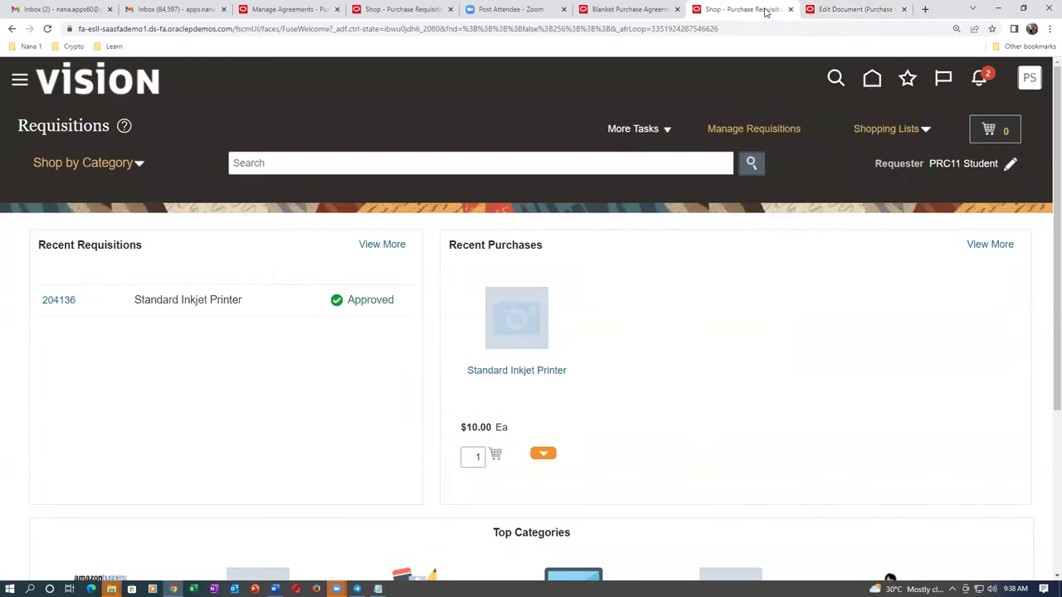
Duplicate the Purchase Requisitions browser page and open Setup and Maintenance in the copy.
left_click(767, 12)
right_click(765, 11)
left_click(800, 88)
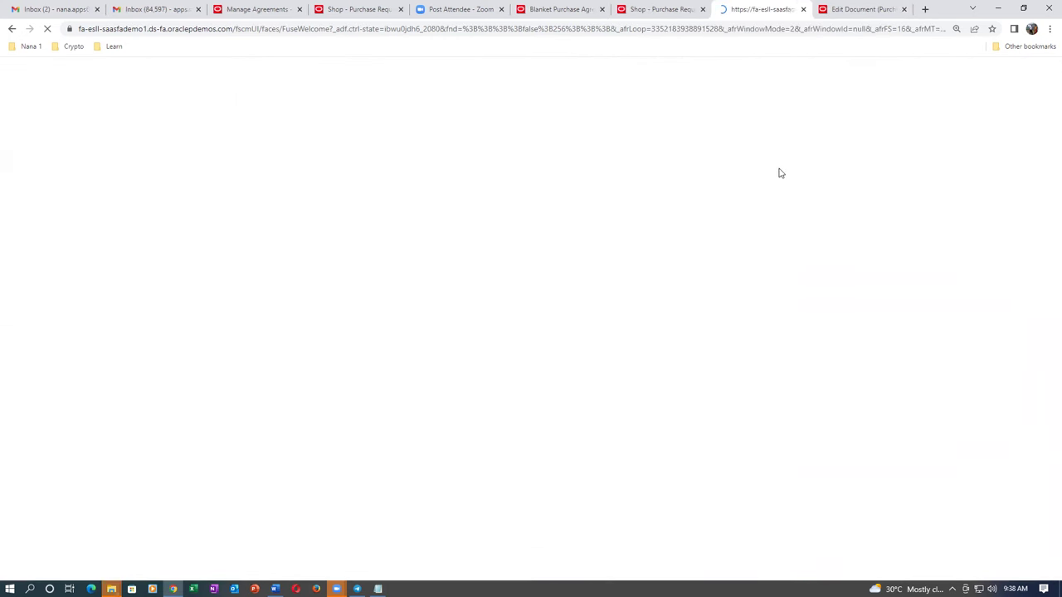
left_click(659, 10)
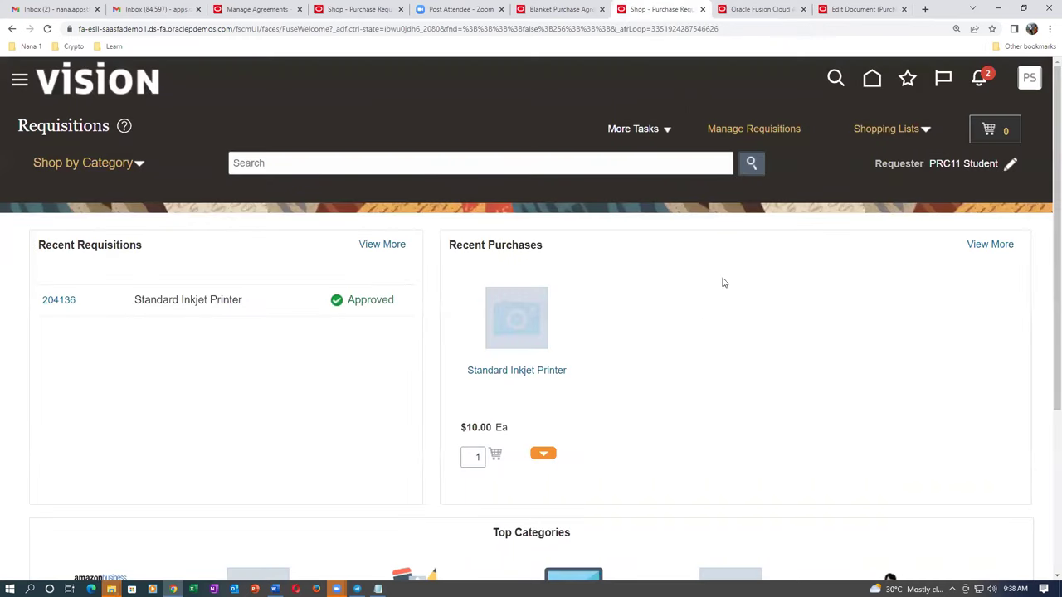
left_click(773, 13)
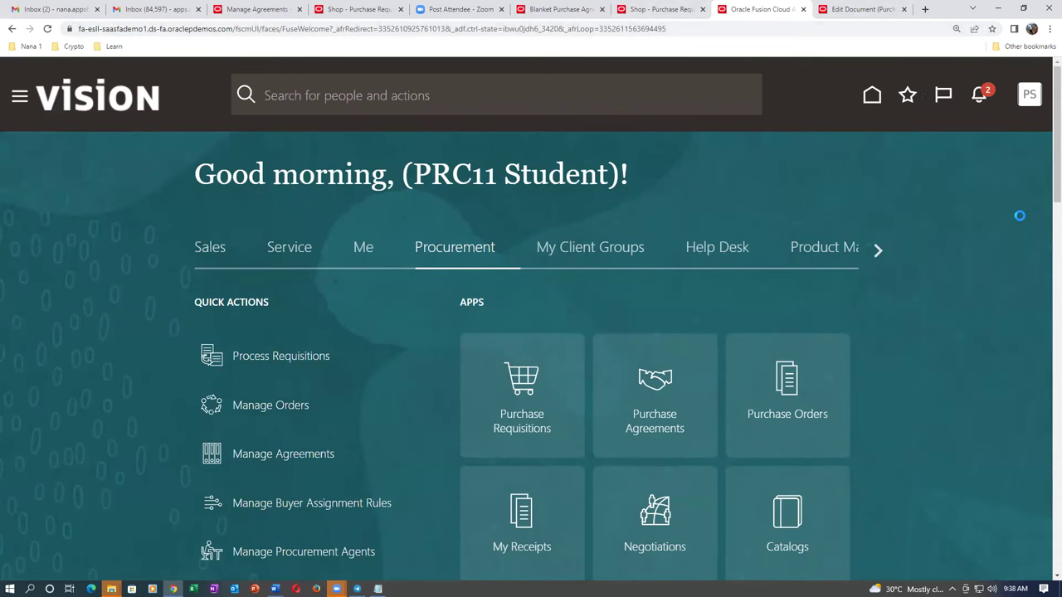
left_click(1029, 96)
left_click(751, 344)
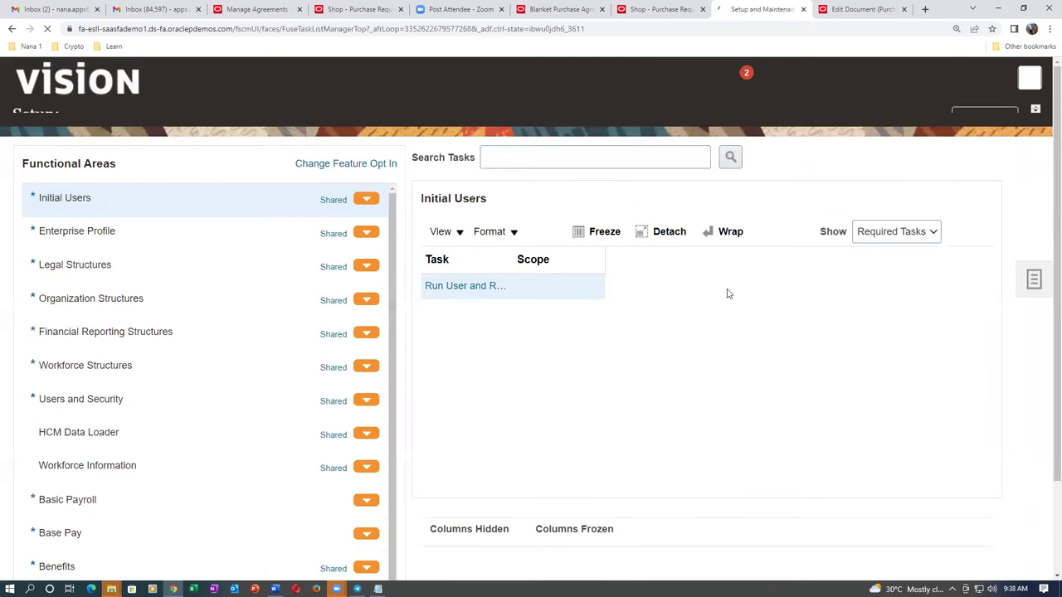
Search the setup tasks for conf%req%busi%.
left_click(1033, 297)
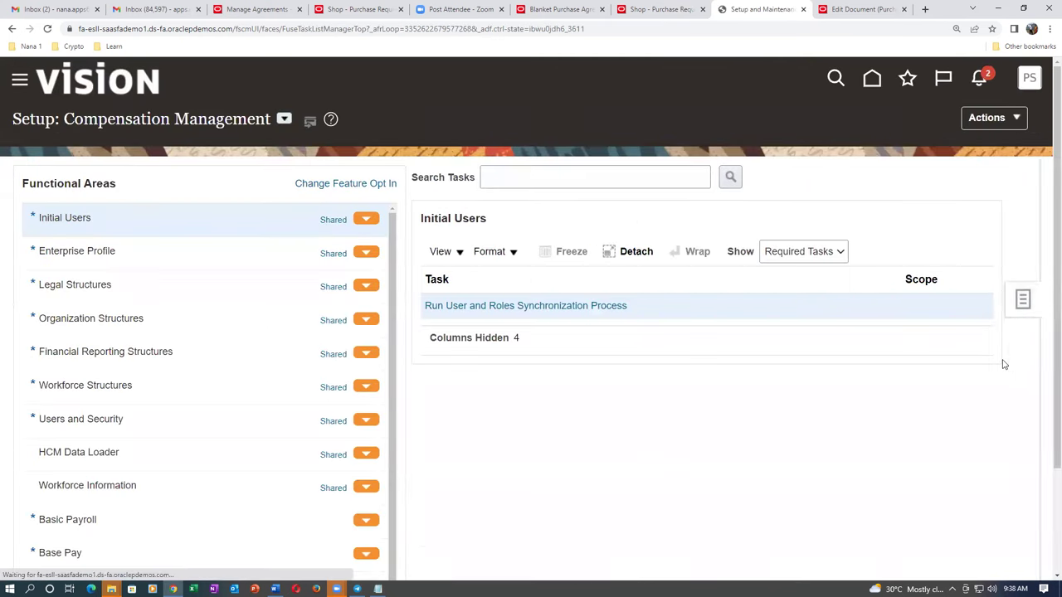
left_click(930, 354)
left_click(299, 180)
type("conf%req%busi%")
key("Return")
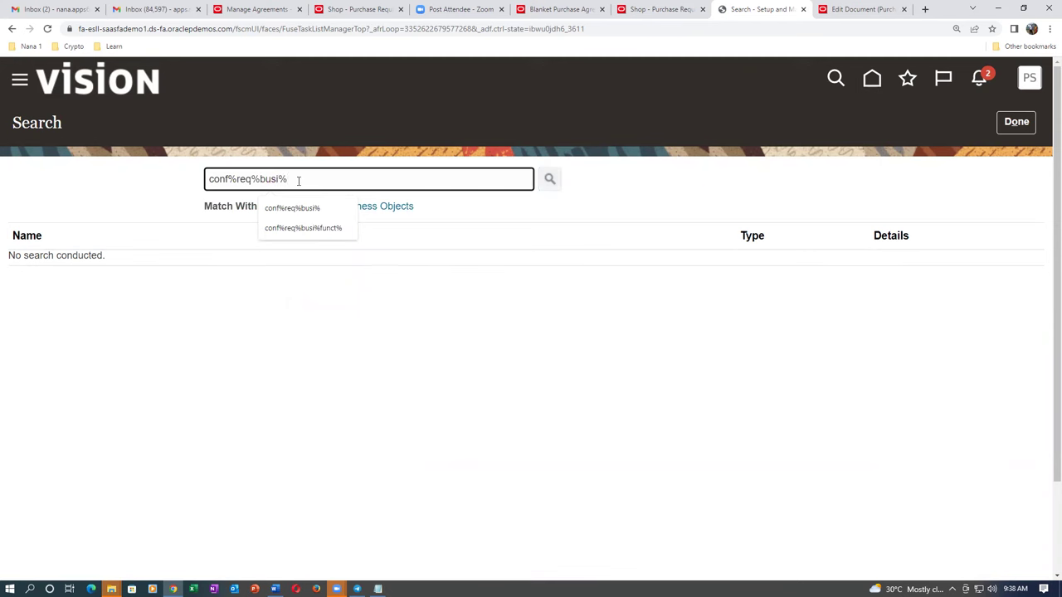
Open the Configure Requisitioning Business Function task for the US1 Business Unit requisitioning BU.
left_click(115, 262)
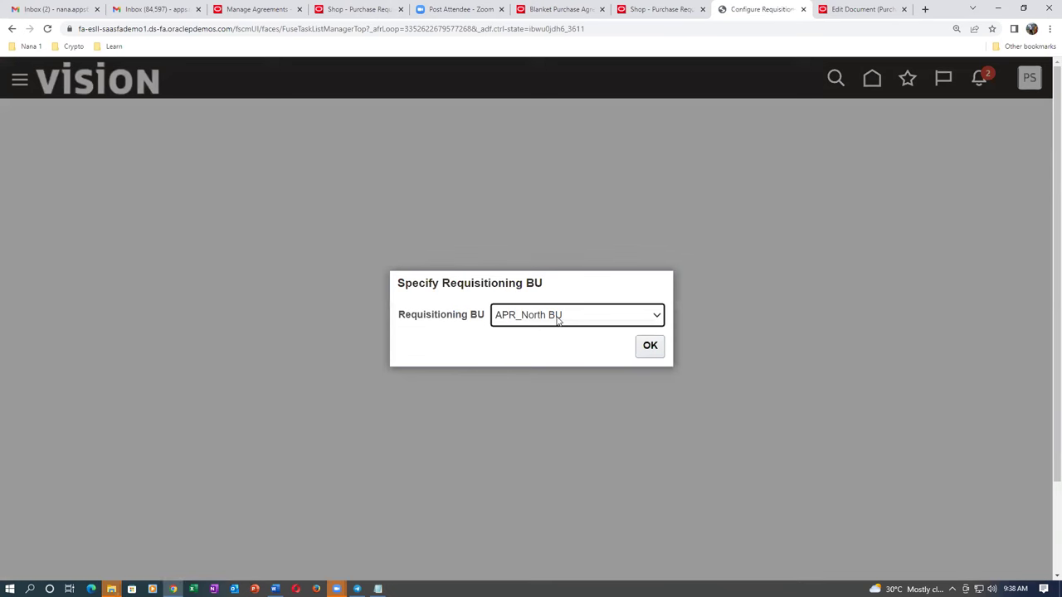
left_click(560, 317)
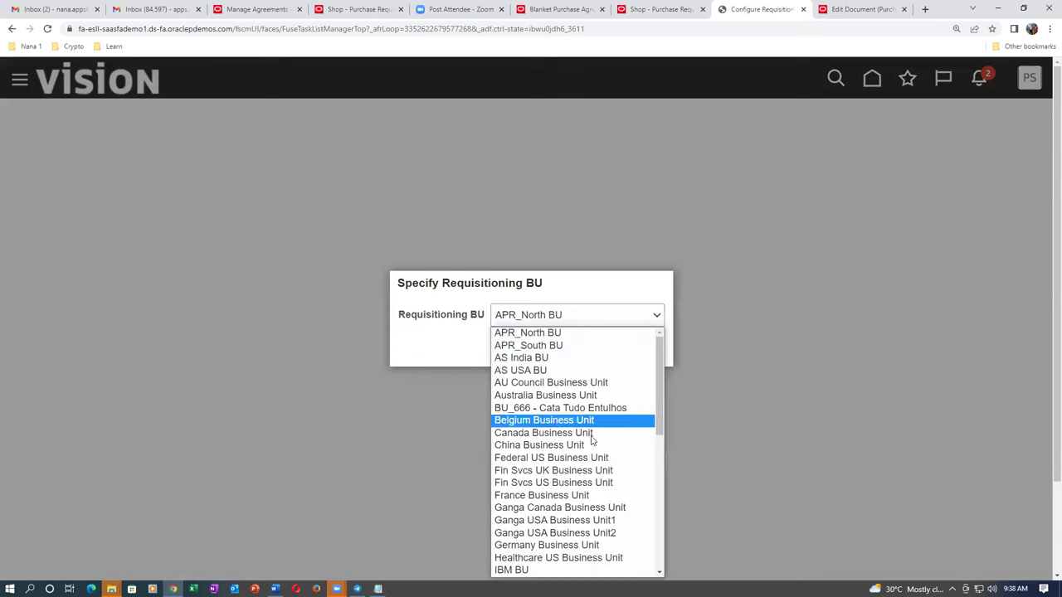
scroll(587, 473, "down", 10)
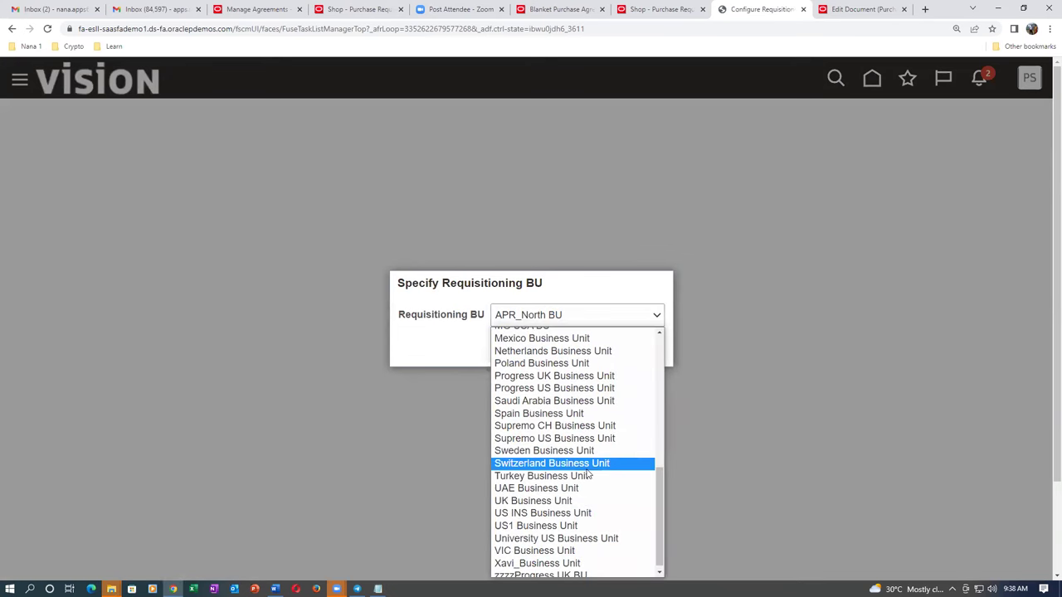
left_click(587, 519)
left_click(650, 346)
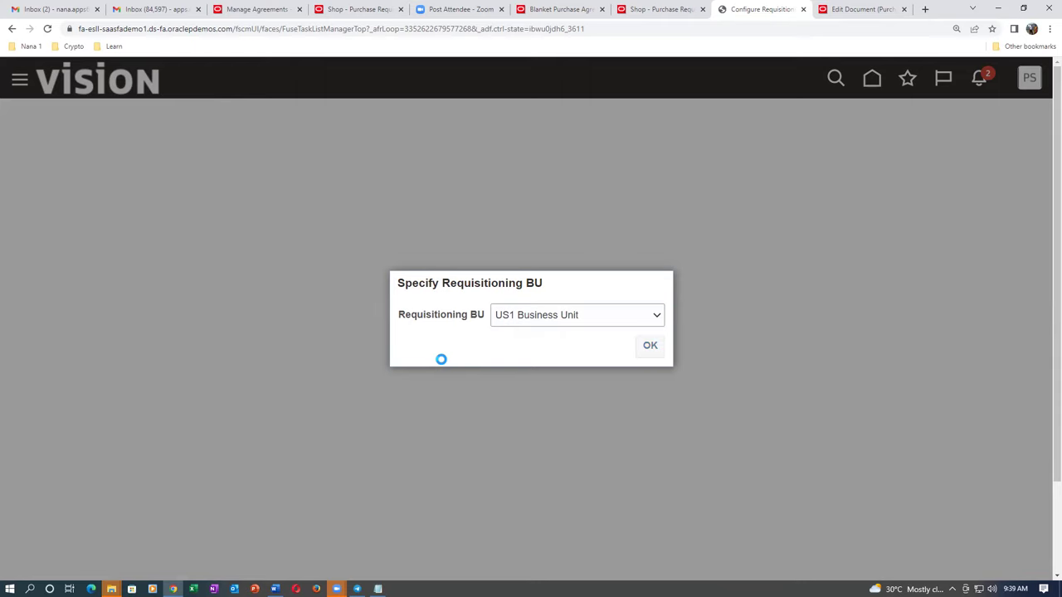
Clear the Price Change Tolerance Amount (USD) in the Purchasing settings, leaving it blank.
scroll(434, 374, "down", 2)
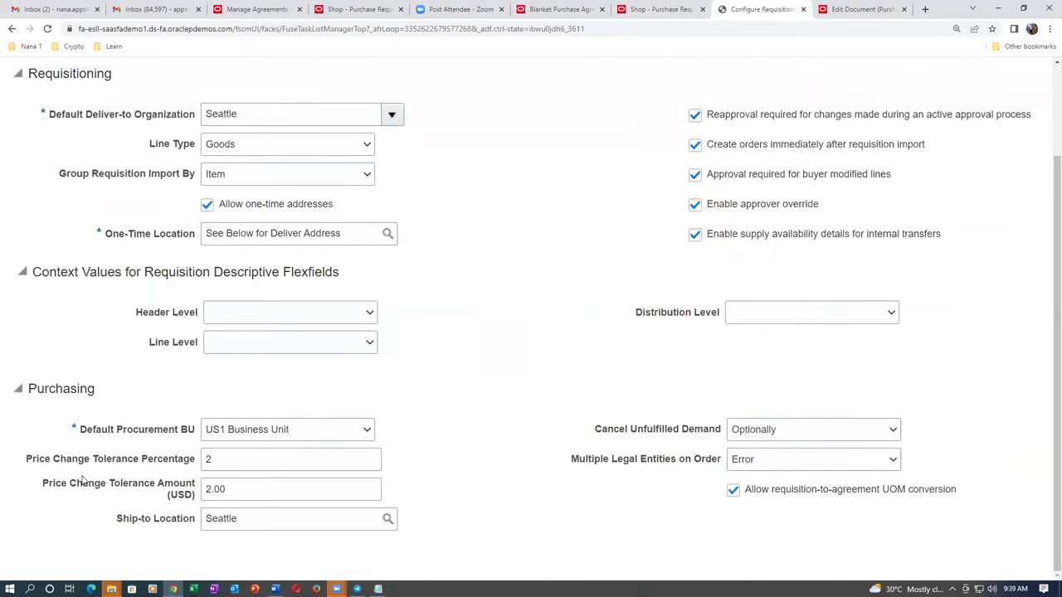
double_click(209, 459)
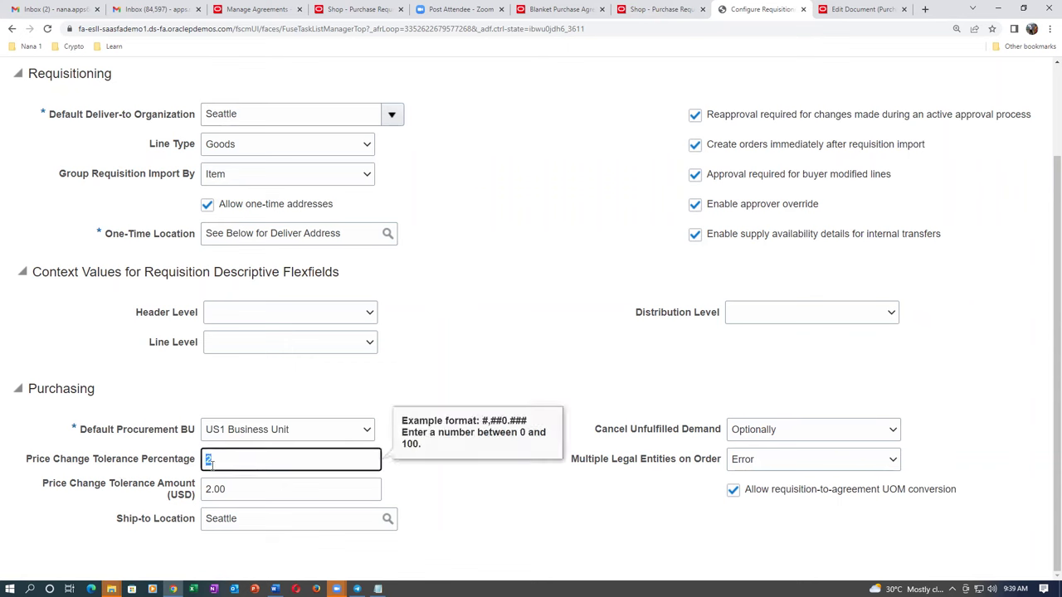
left_click(452, 368)
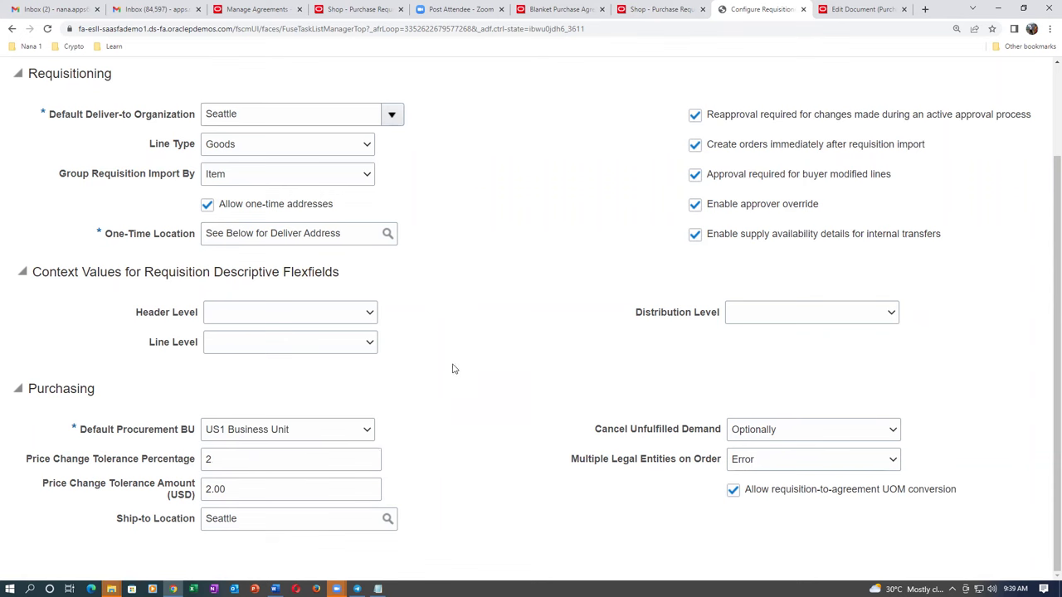
left_click(220, 459)
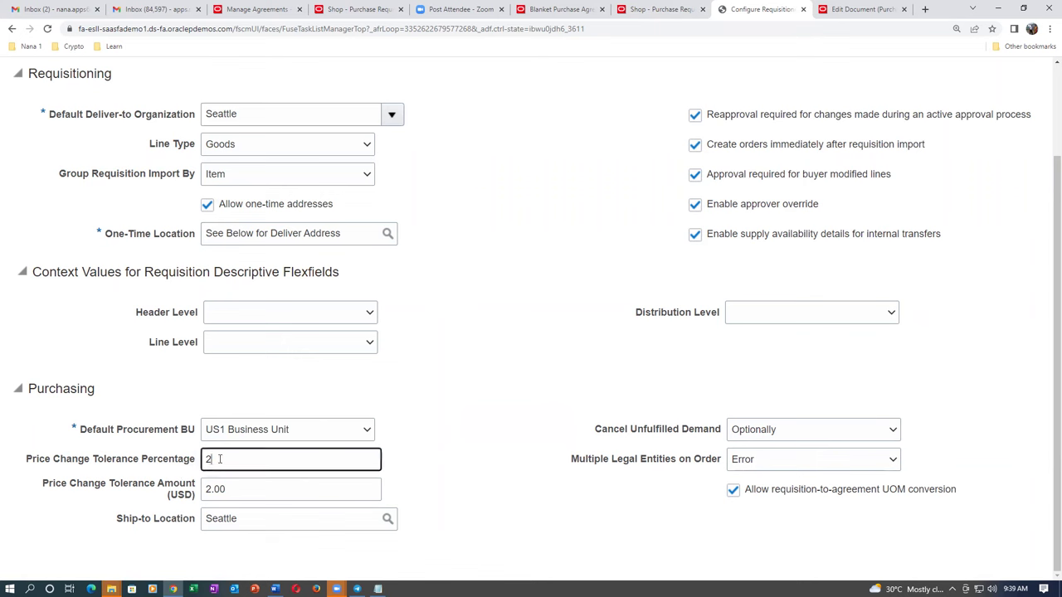
double_click(217, 458)
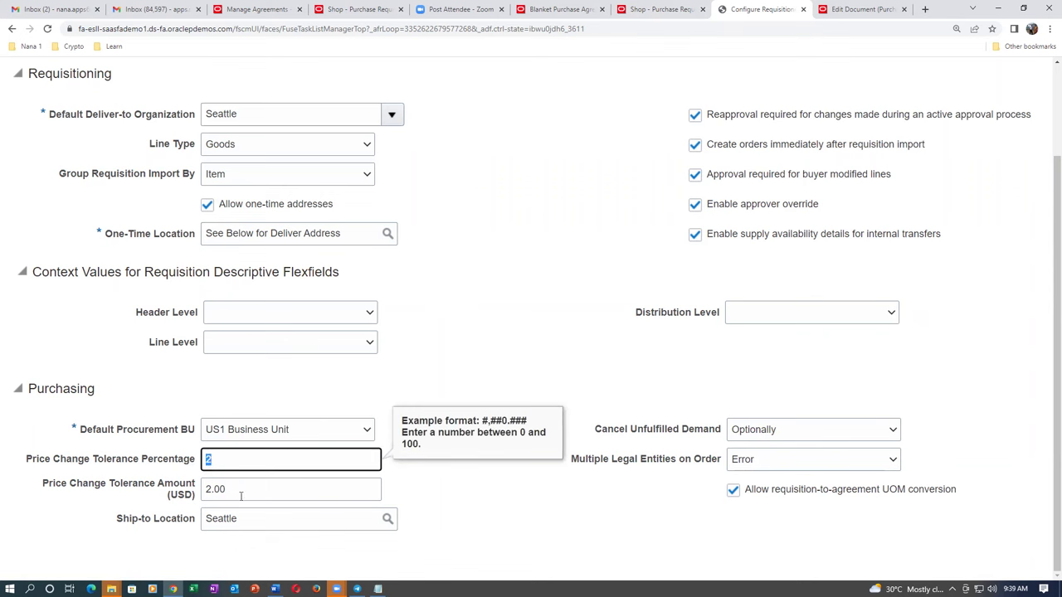
left_click_drag(241, 490, 195, 495)
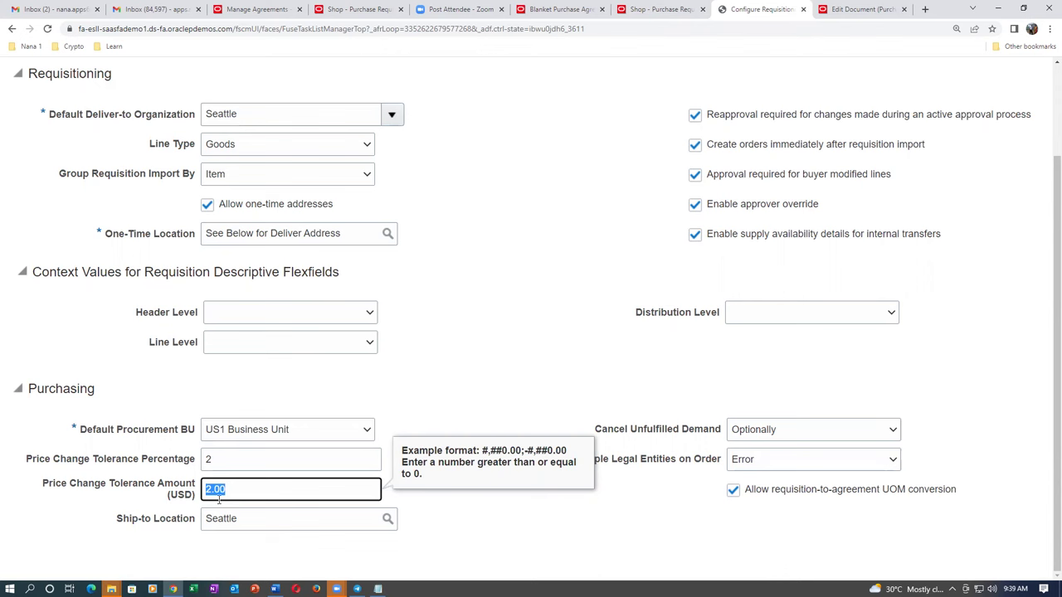
key("BackSpace")
left_click(365, 391)
Check both price change tolerance fields, and save and close the requisitioning business function configuration.
left_click(225, 462)
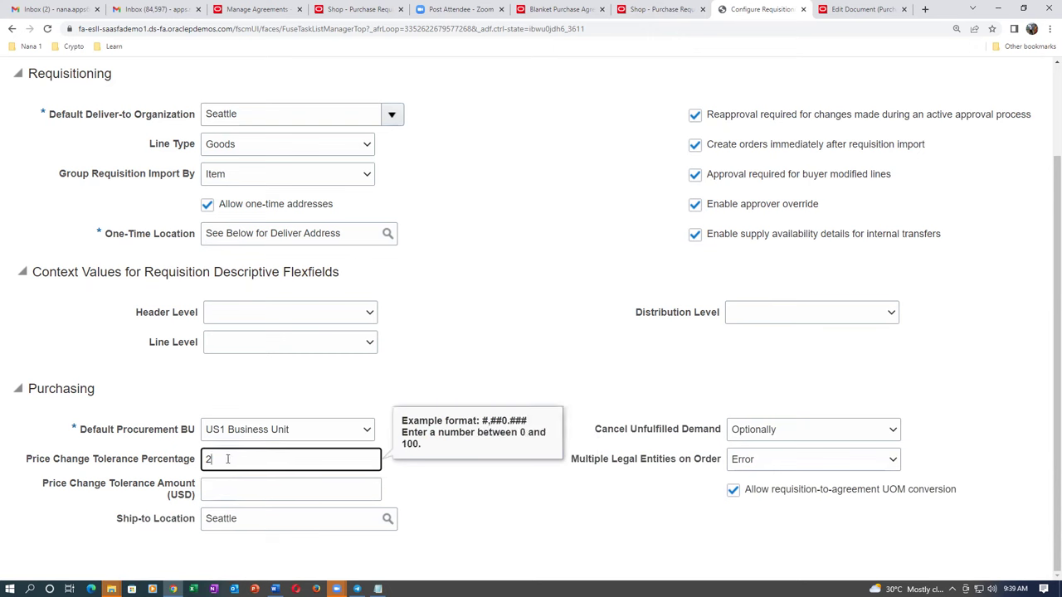
left_click(223, 491)
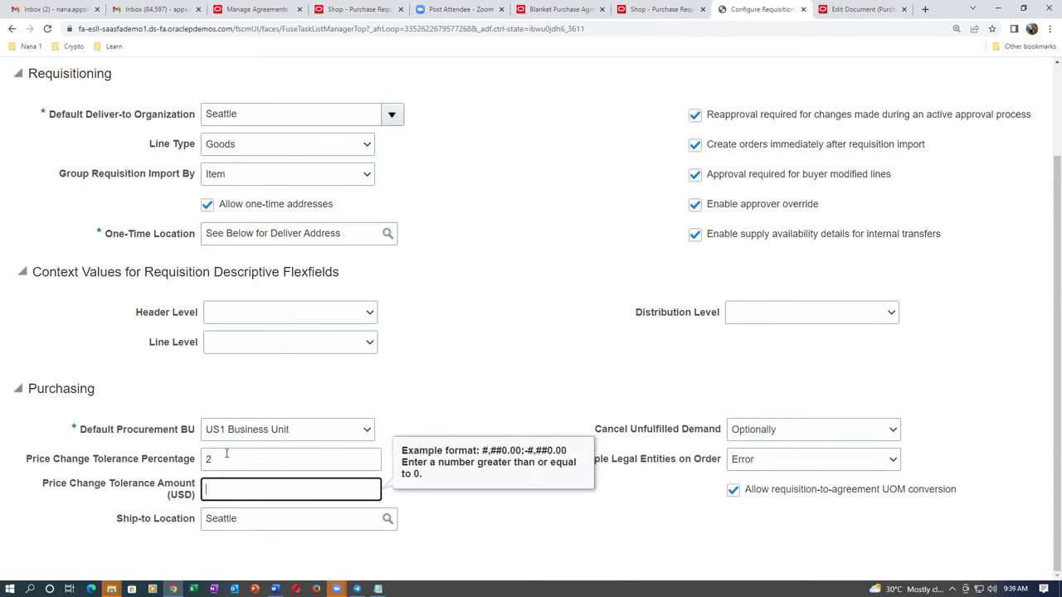
left_click(226, 456)
left_click(227, 487)
scroll(669, 372, "up", 2)
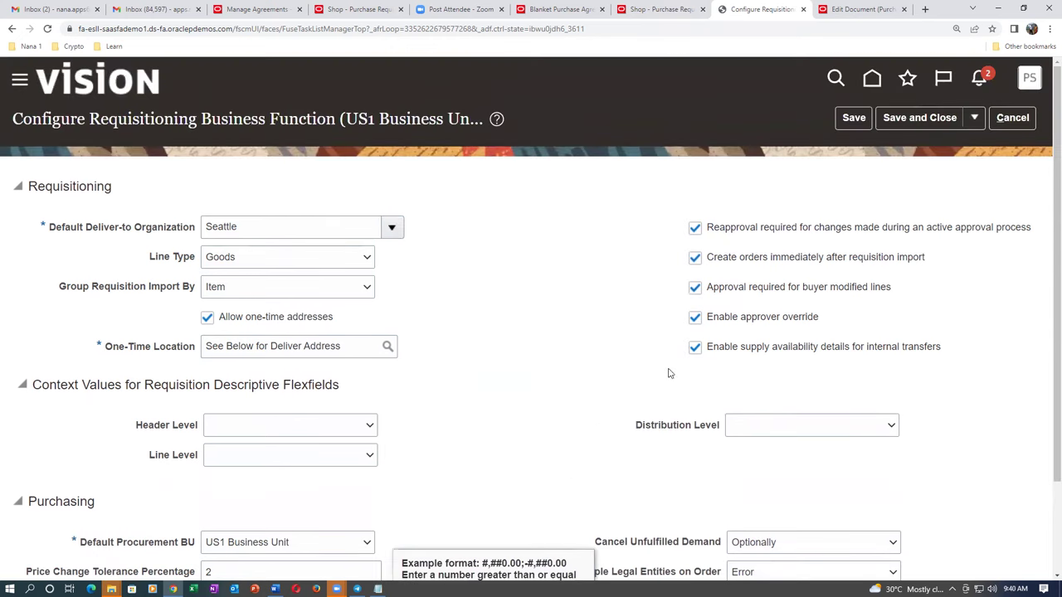
left_click(943, 118)
left_click(576, 341)
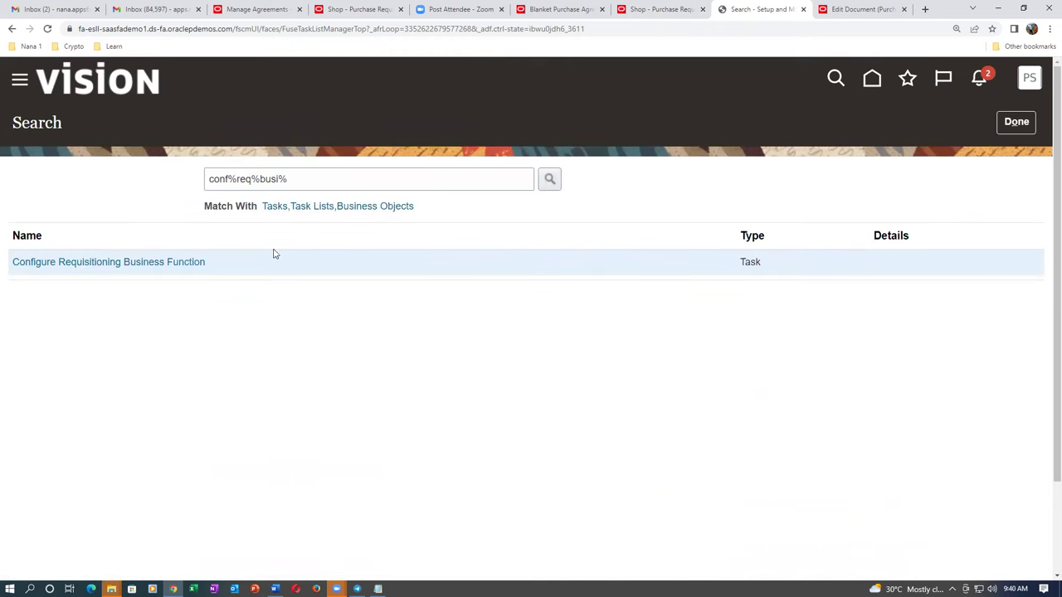
Return to the incomplete purchase order, save it, and validate it again.
left_click(863, 10)
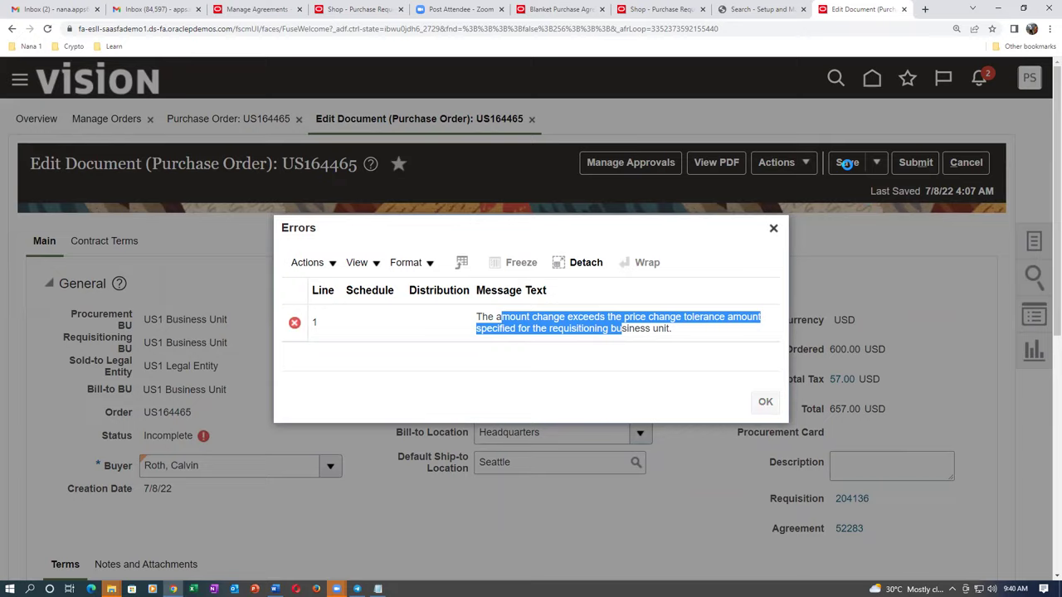
left_click(847, 164)
left_click(847, 163)
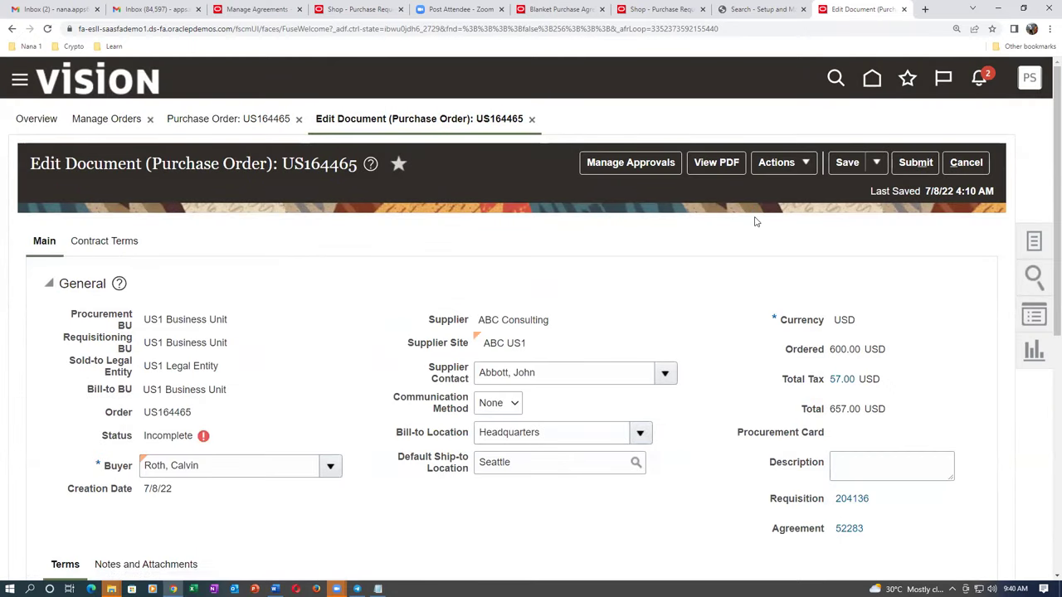
left_click(776, 163)
left_click(788, 188)
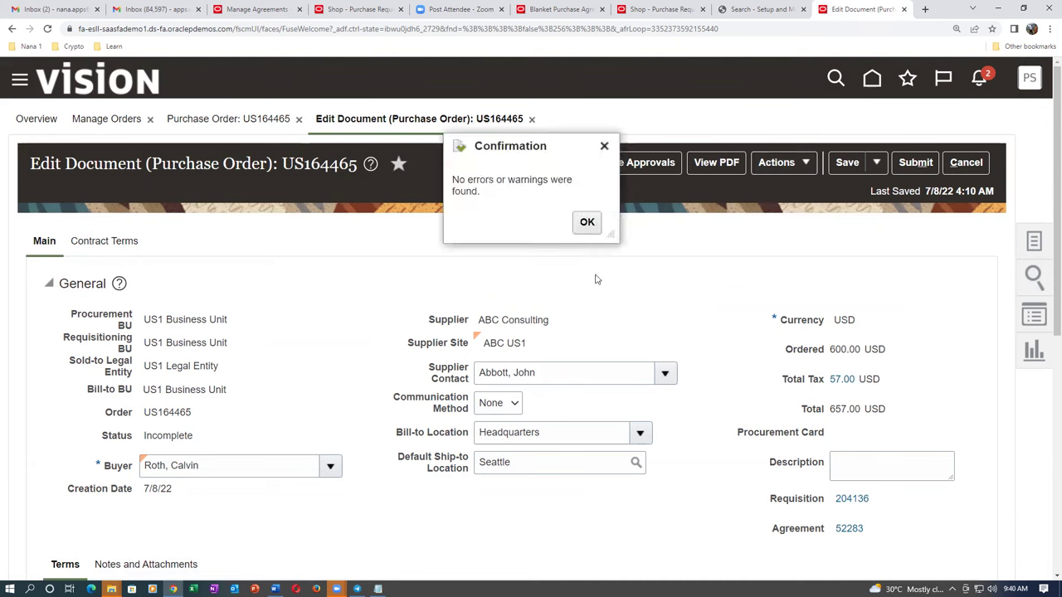
left_click(590, 220)
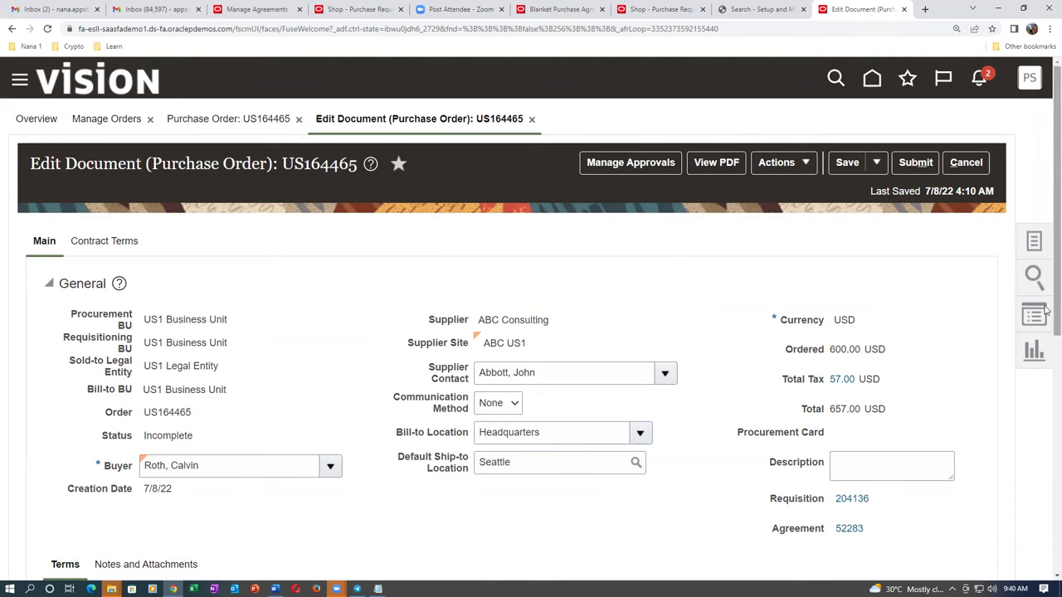
scroll(1046, 310, "down", 5)
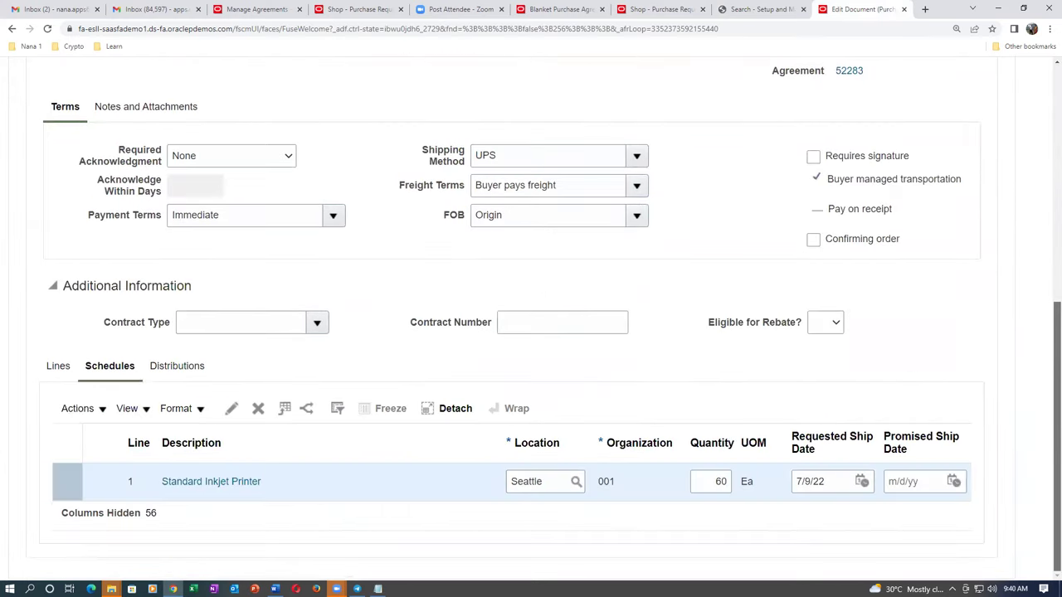
Submit the purchase order for approval, acknowledge the confirmation, and close the order.
scroll(1047, 253, "up", 5)
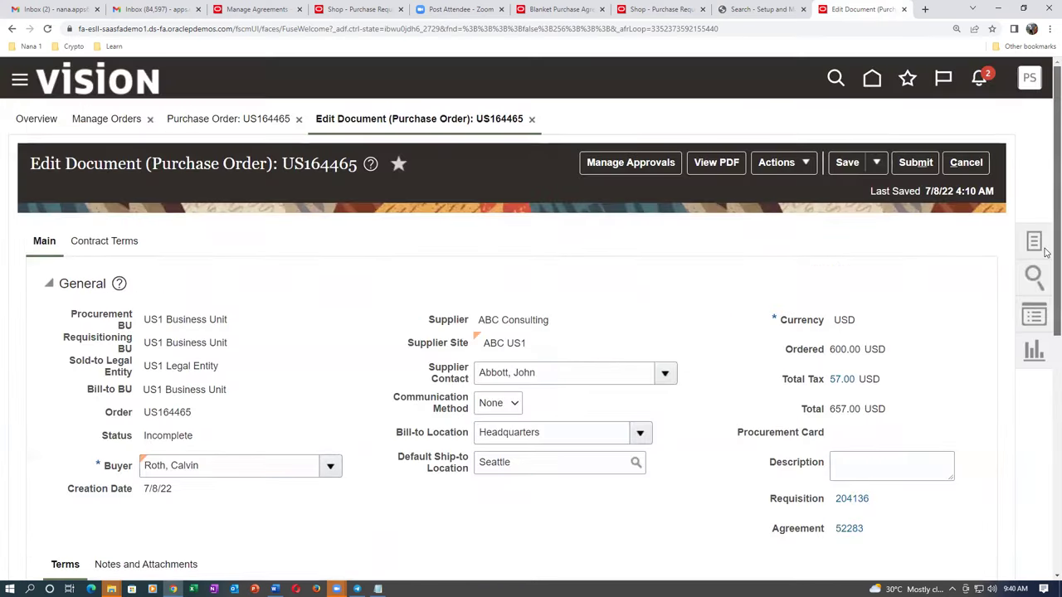
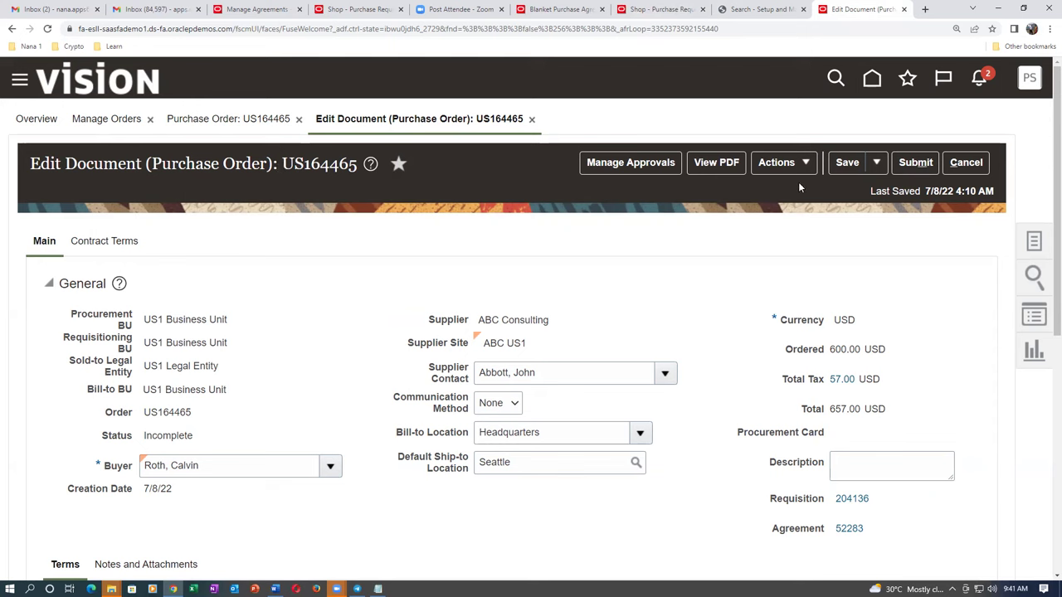
left_click(928, 167)
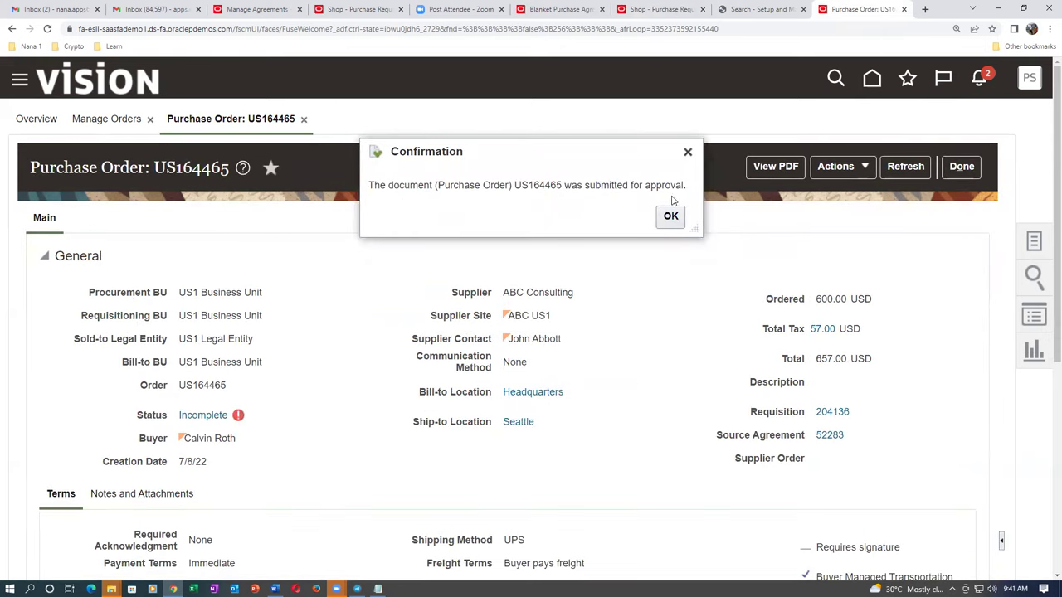
left_click(670, 224)
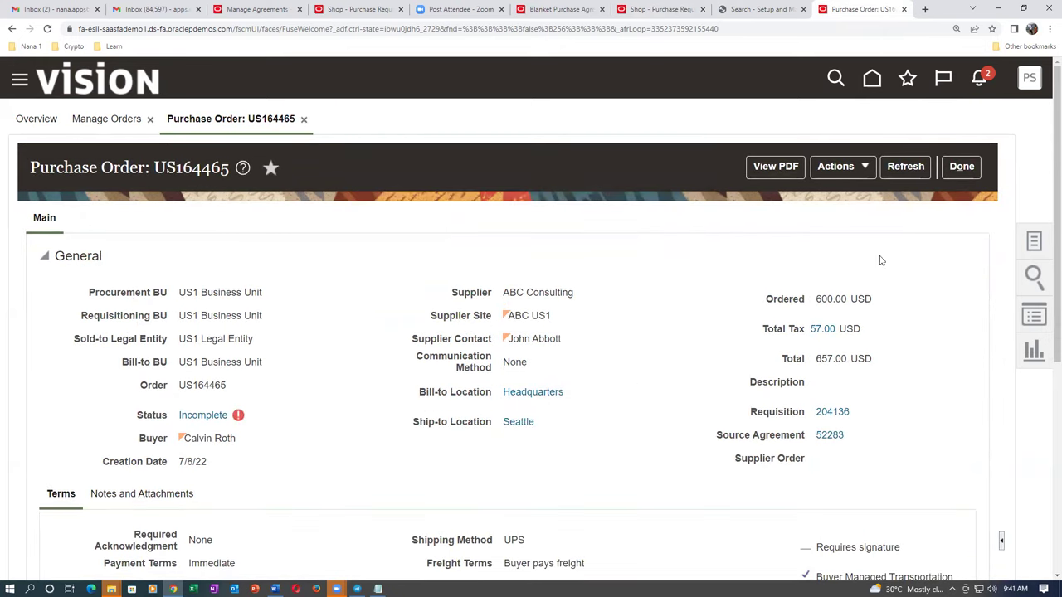
left_click(961, 166)
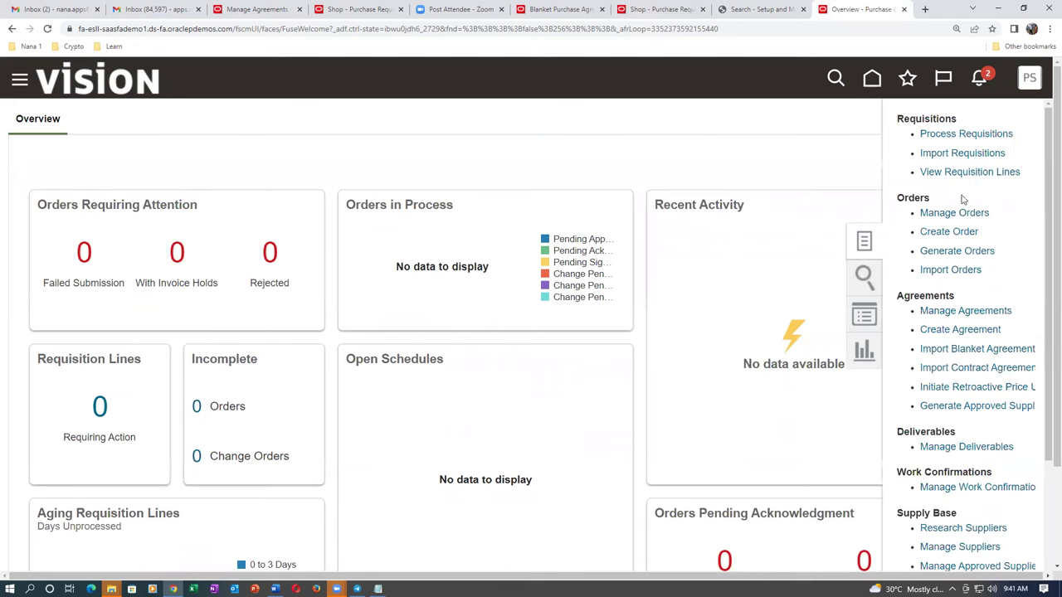
Open Manage Agreements and search for agreement 52283.
left_click(956, 311)
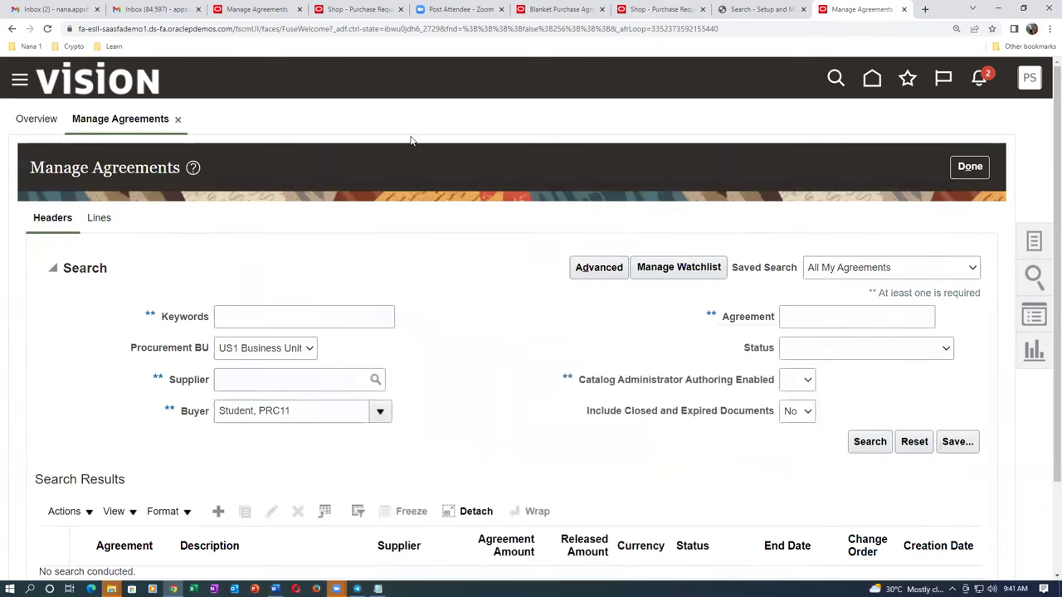
left_click(794, 317)
type("5")
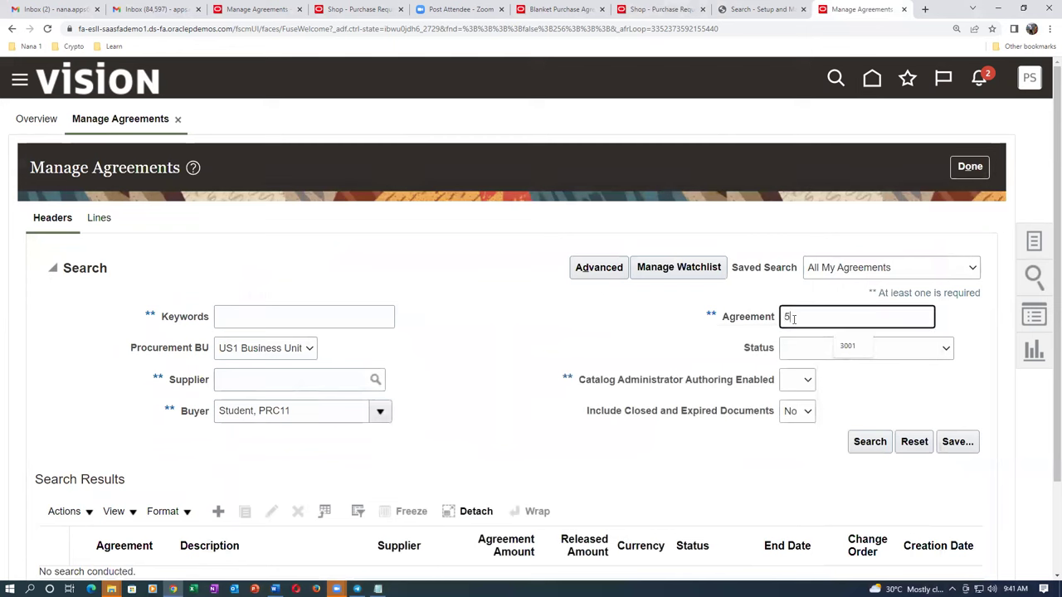
type("2283")
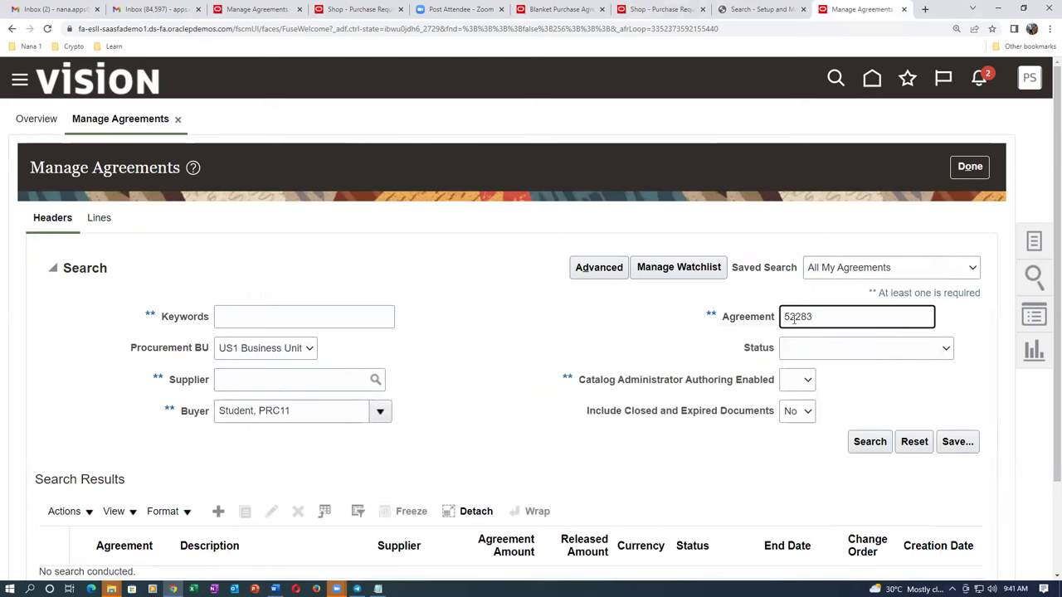
left_click(879, 446)
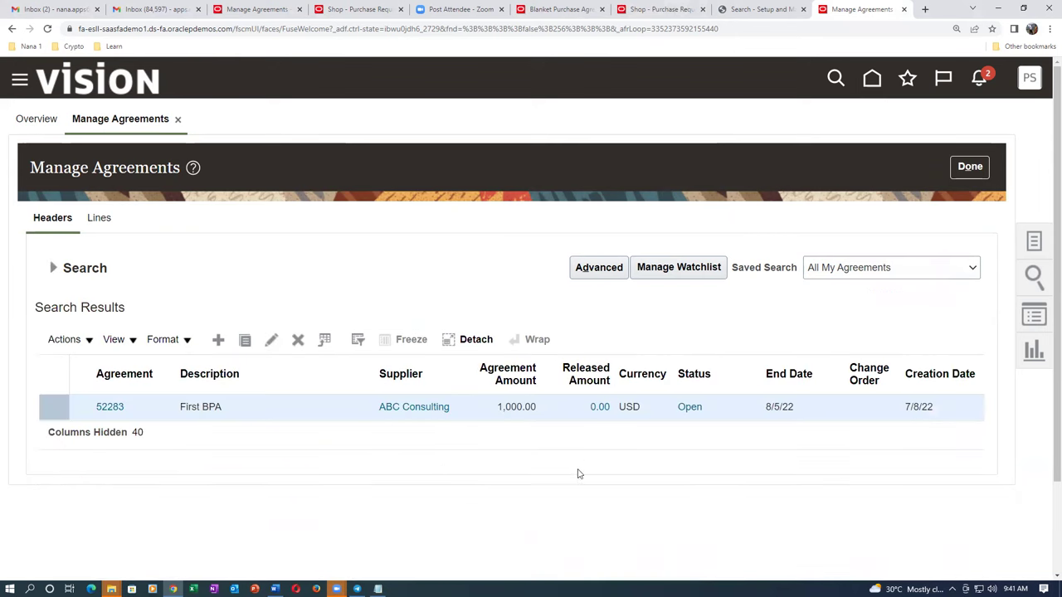
Rerun the agreement search, drill down from the Released Amount, and open the purchase order to check its status and buyer.
left_click(53, 267)
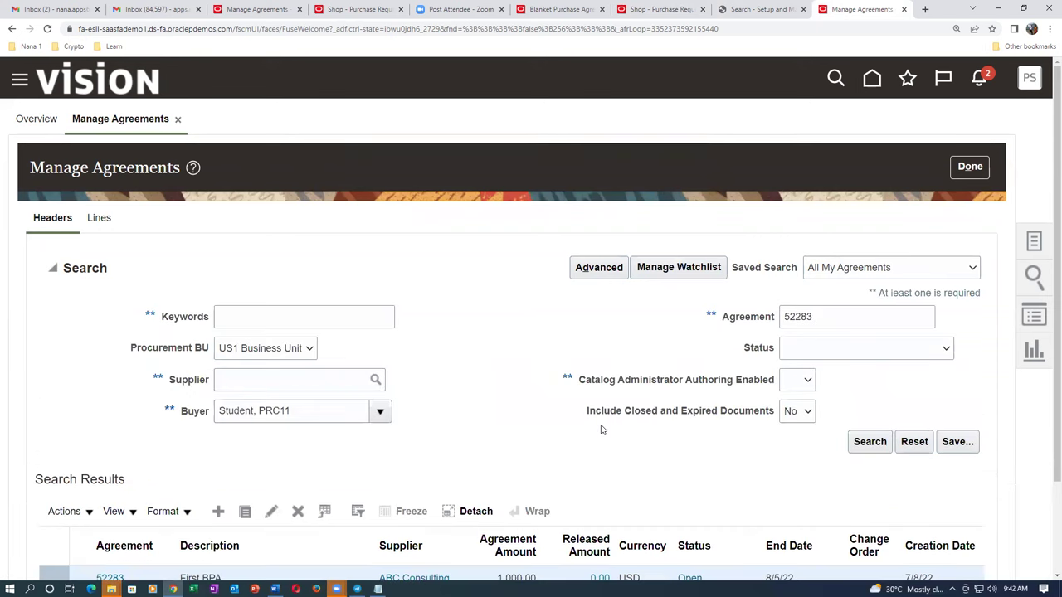
left_click(867, 440)
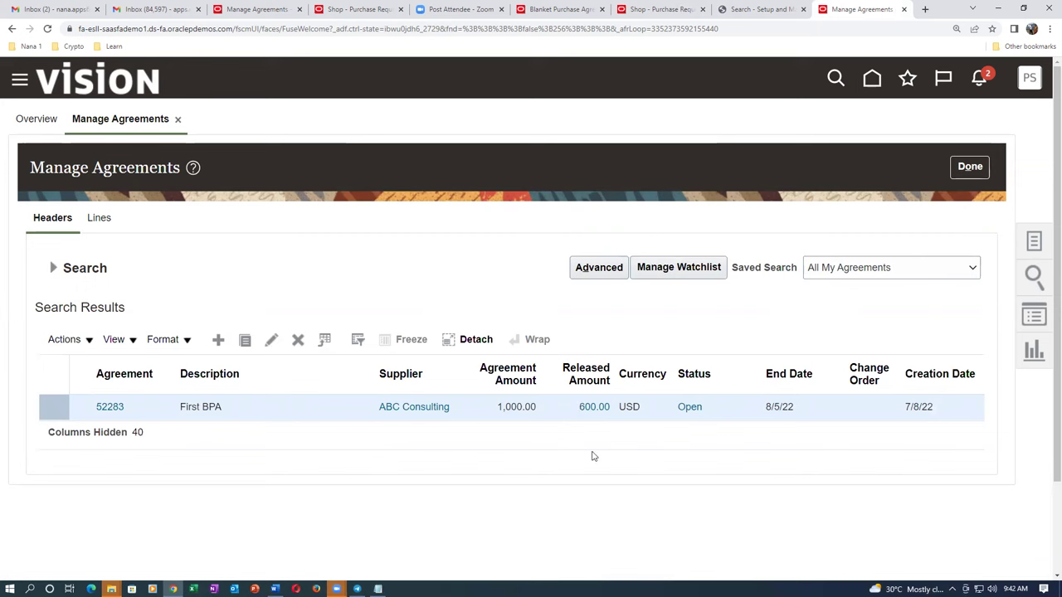
left_click(594, 406)
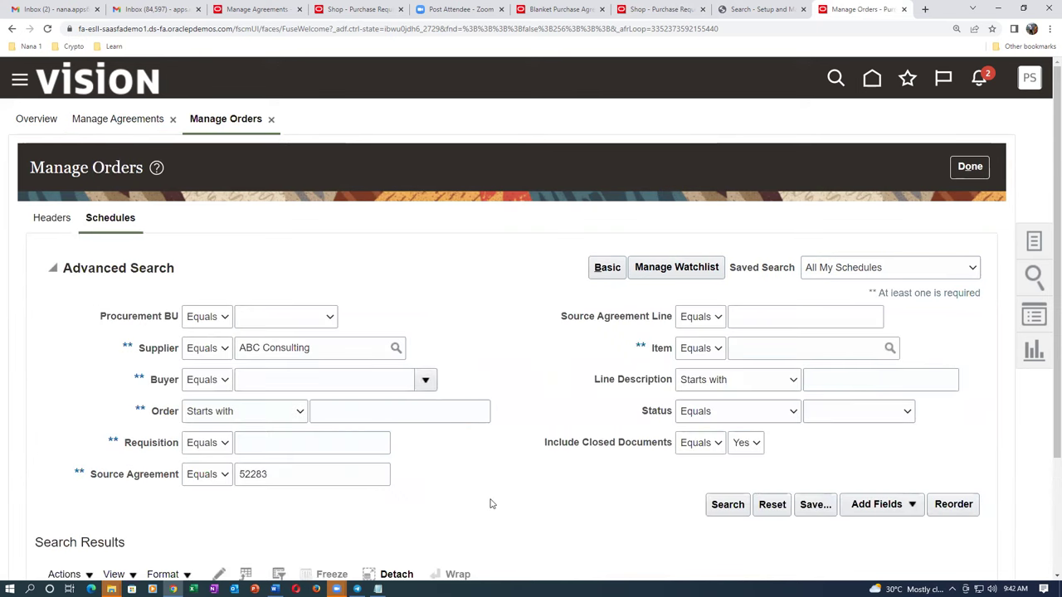
scroll(381, 495, "down", 2)
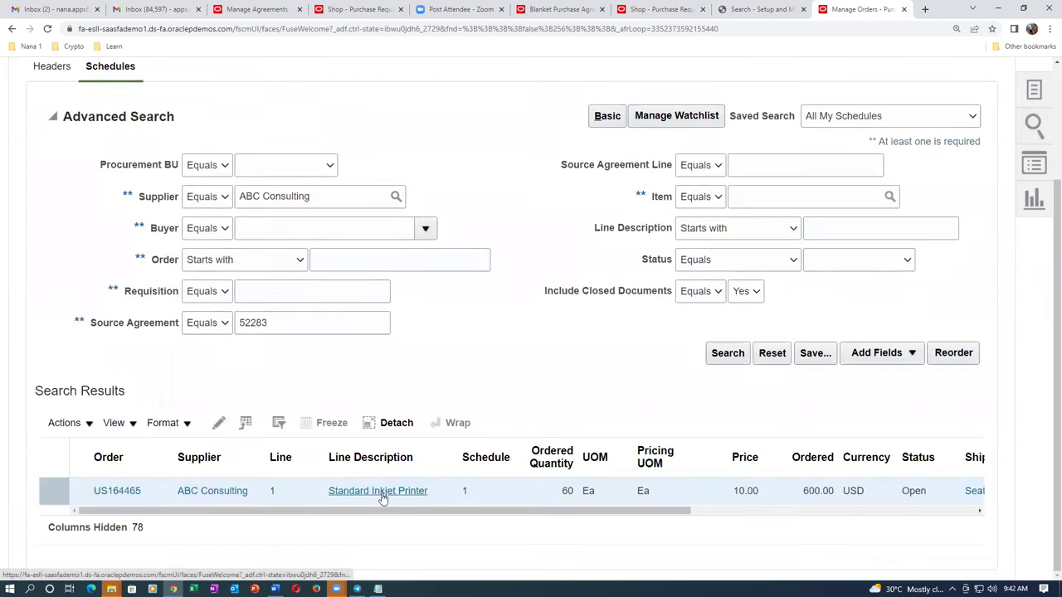
left_click(121, 491)
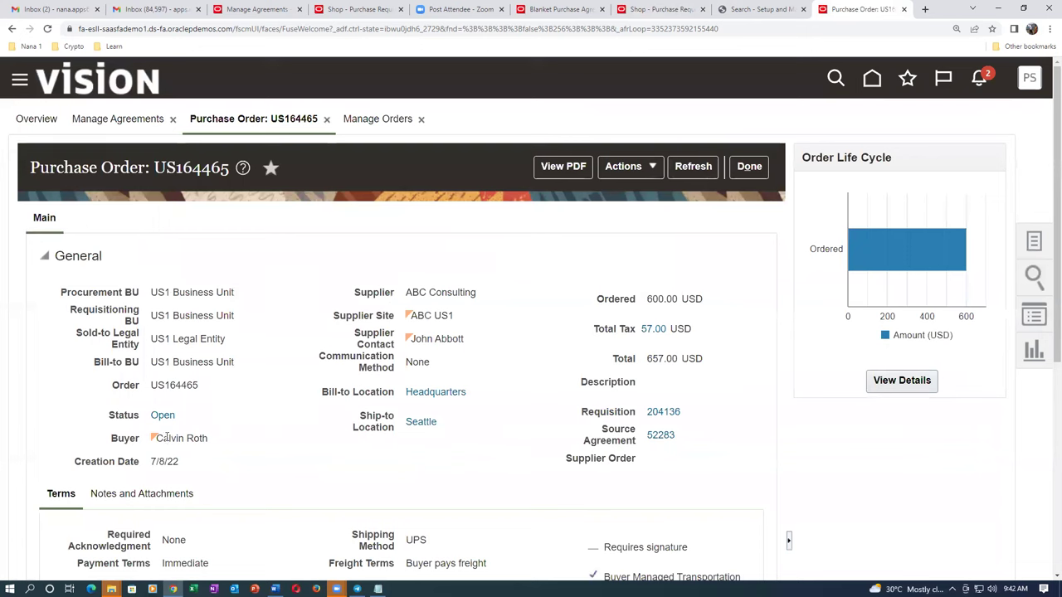
left_click_drag(172, 438, 196, 439)
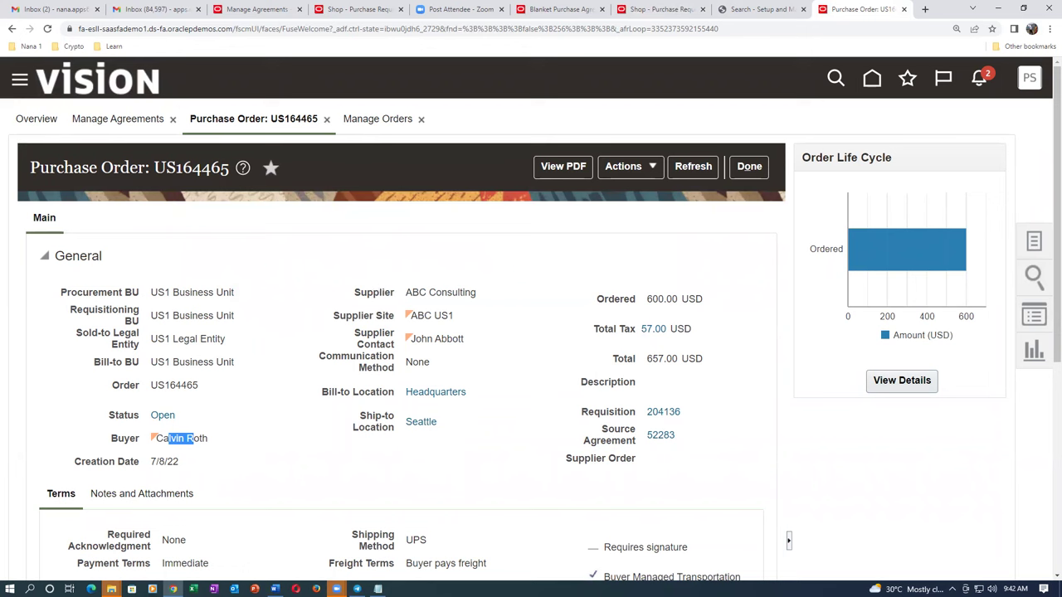
Switch to Telegram, look at the shared demo environment link in the students' group chat, and return to the purchase order in Chrome.
left_click(357, 589)
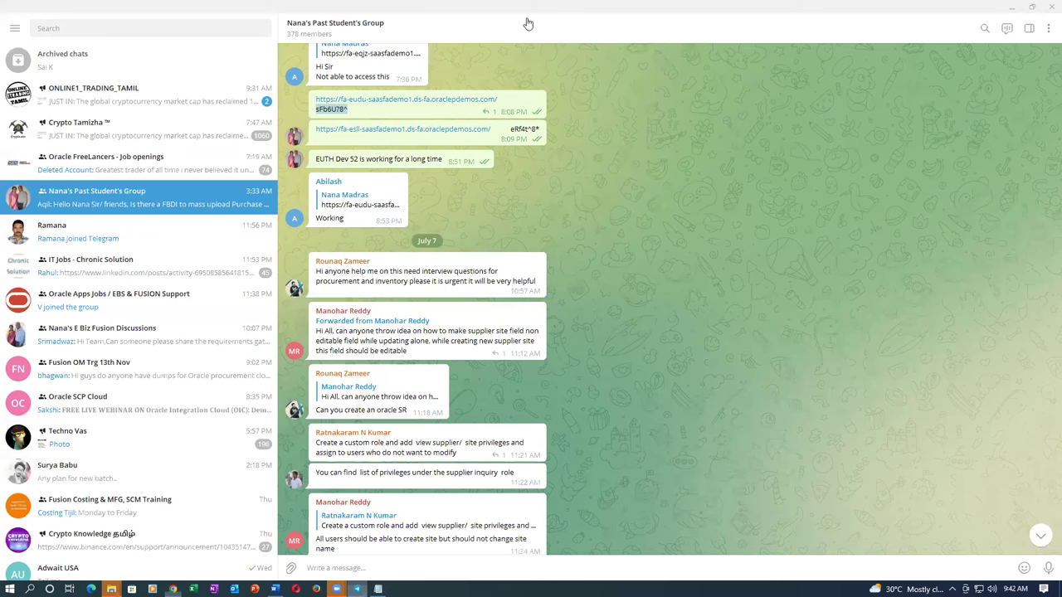
left_click(377, 137)
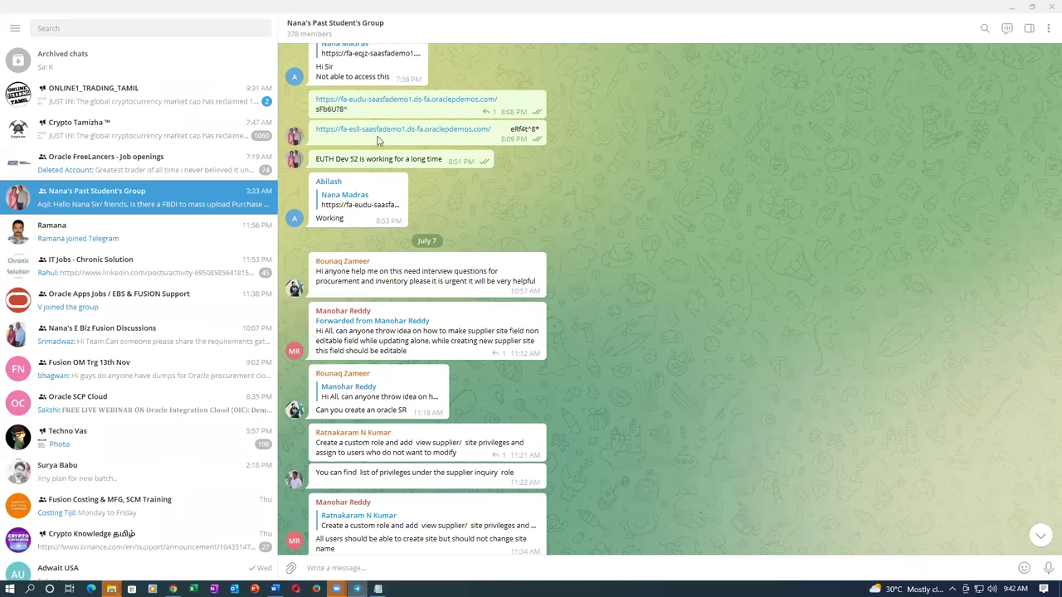
left_click_drag(315, 133, 548, 136)
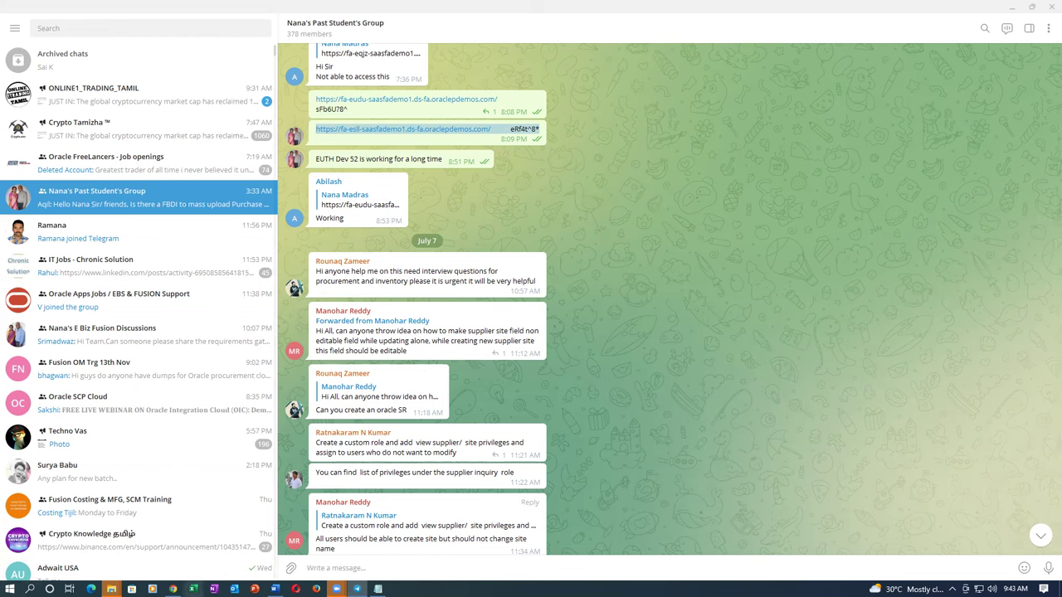
left_click(172, 589)
left_click(438, 446)
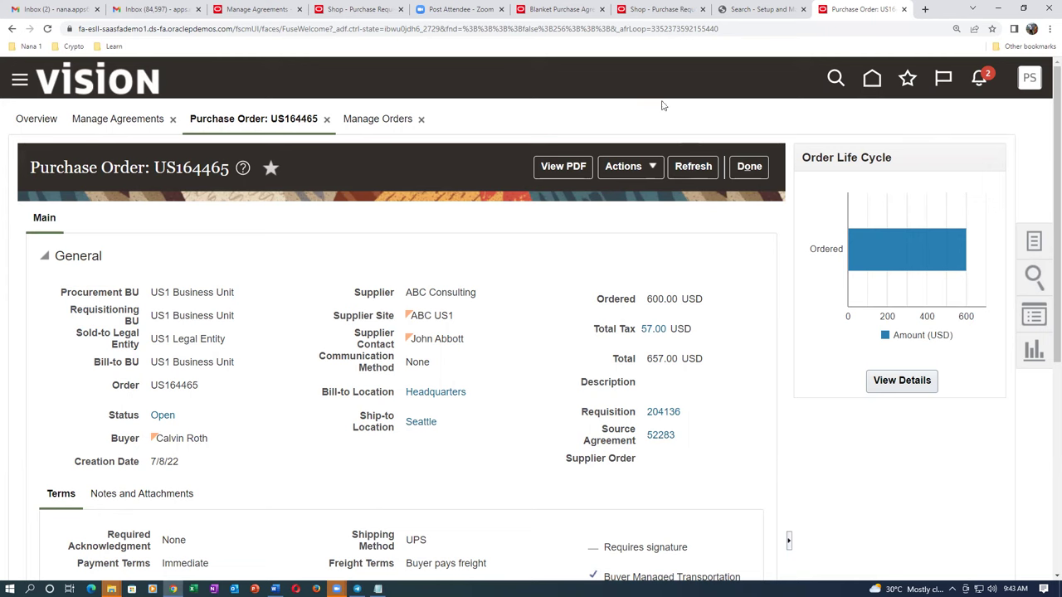
Go to the Requisitions shopping page and start a new Goods requisition line for item AS65000.
left_click(661, 15)
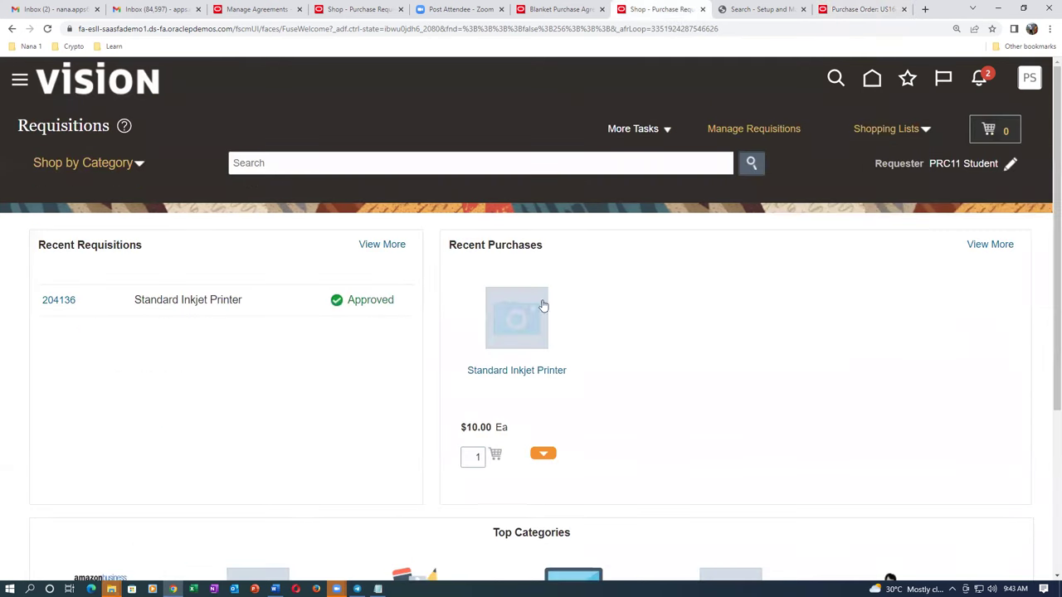
left_click(646, 129)
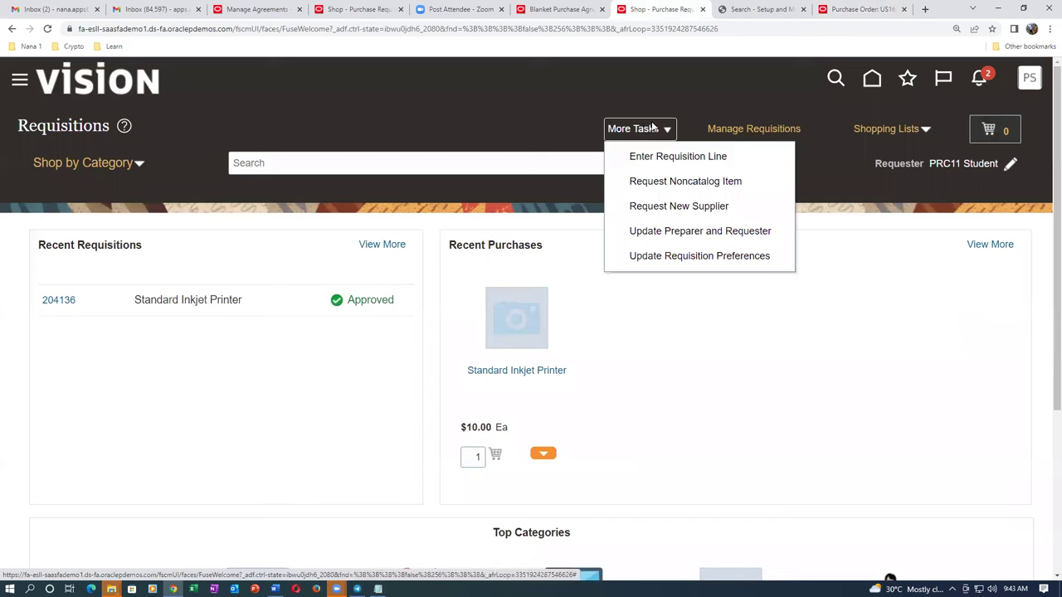
left_click(679, 157)
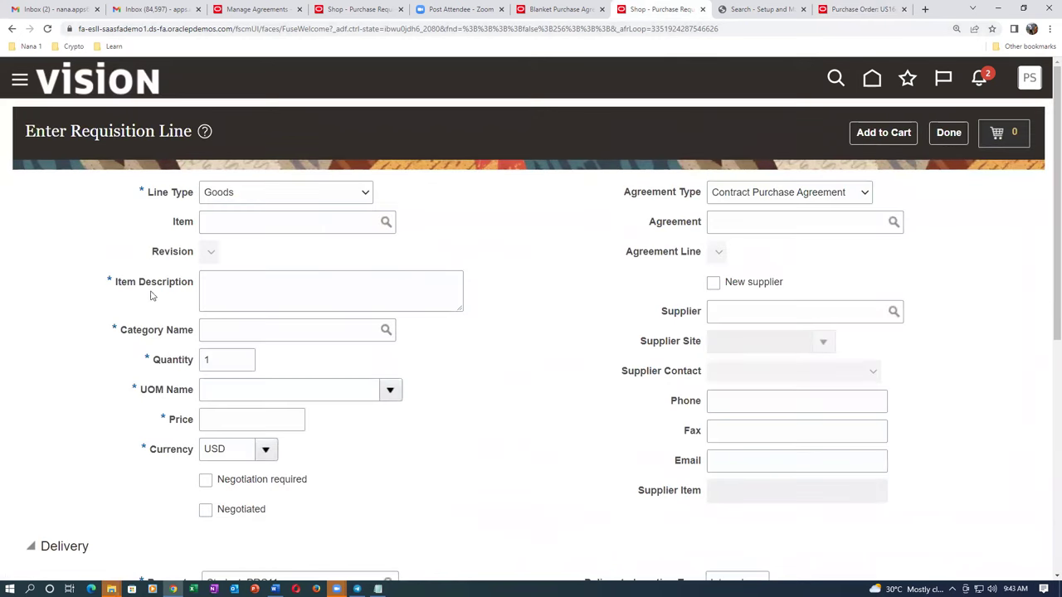
left_click(244, 224)
type("AS65000")
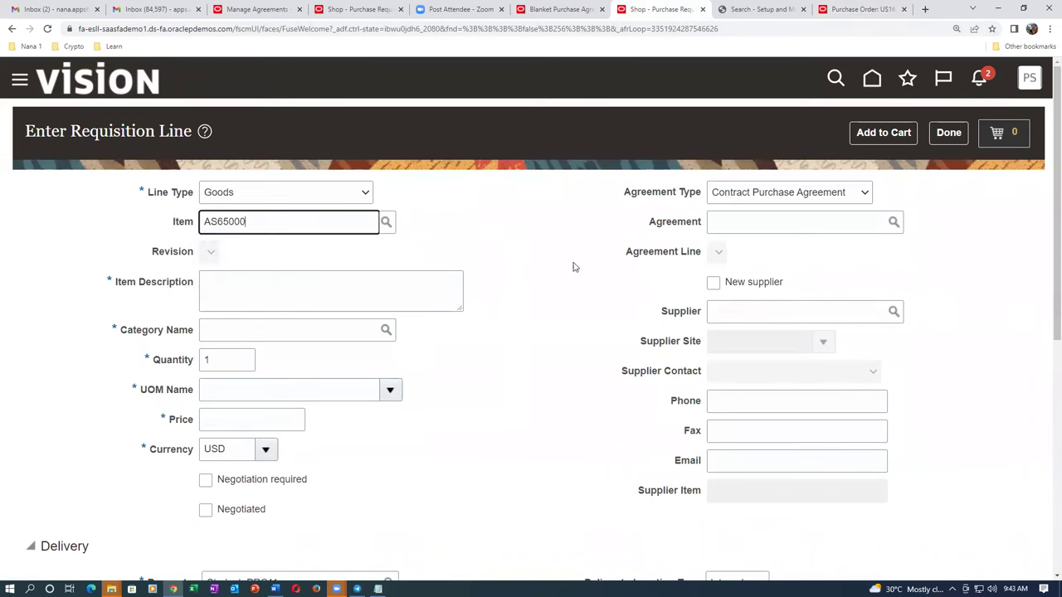
Set the requisition line's agreement type to Blanket Purchase Agreement and select agreement 52283 from ABC Consulting.
left_click(777, 192)
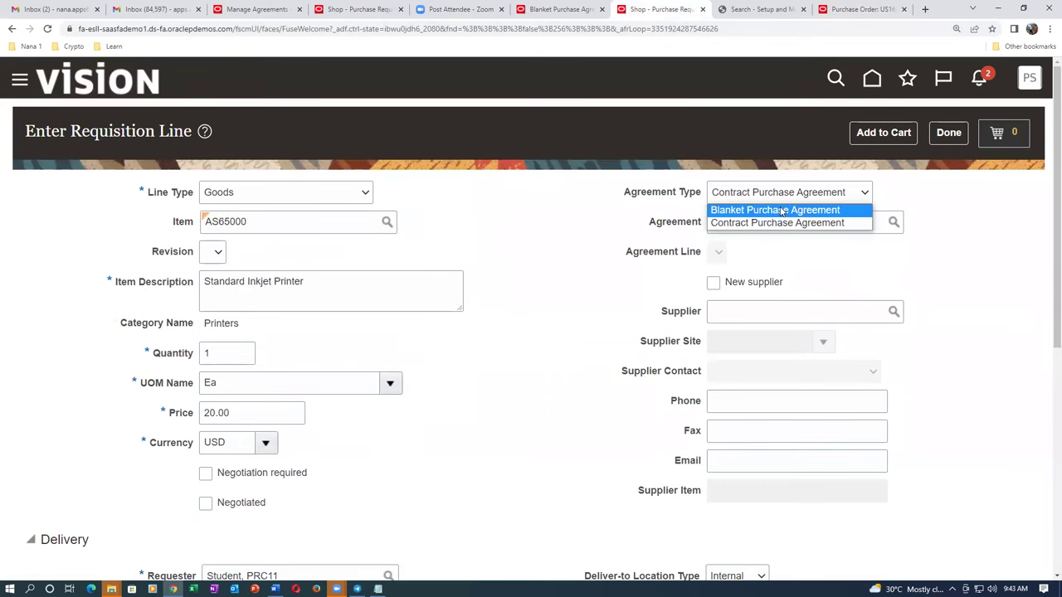
left_click(780, 209)
left_click(778, 224)
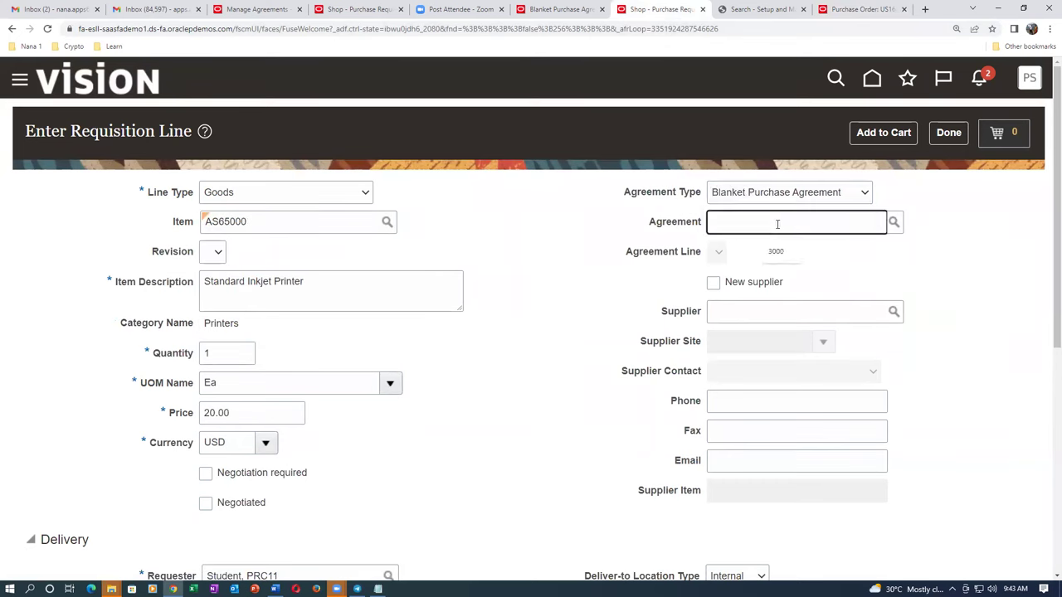
type("52283")
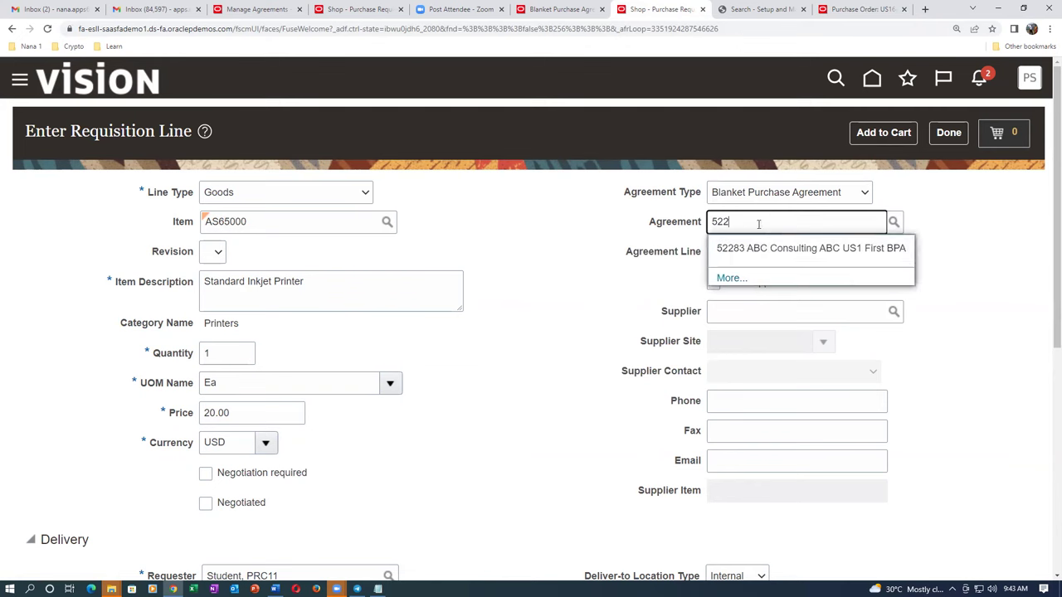
left_click(747, 248)
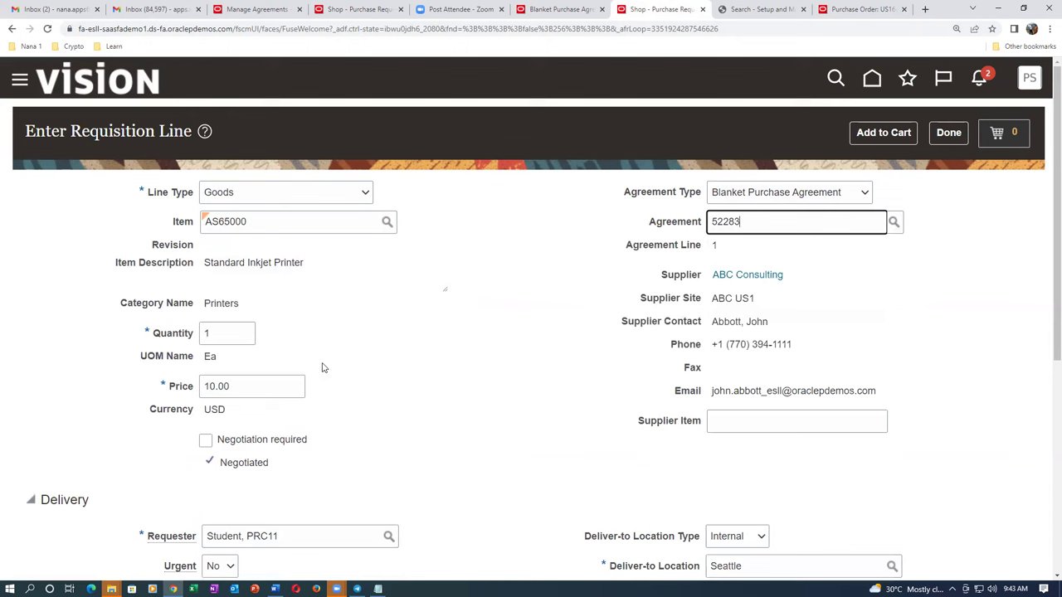
Enter a quantity of 95 on the requisition line, and check the existing purchase order's line quantity and price.
left_click(222, 333)
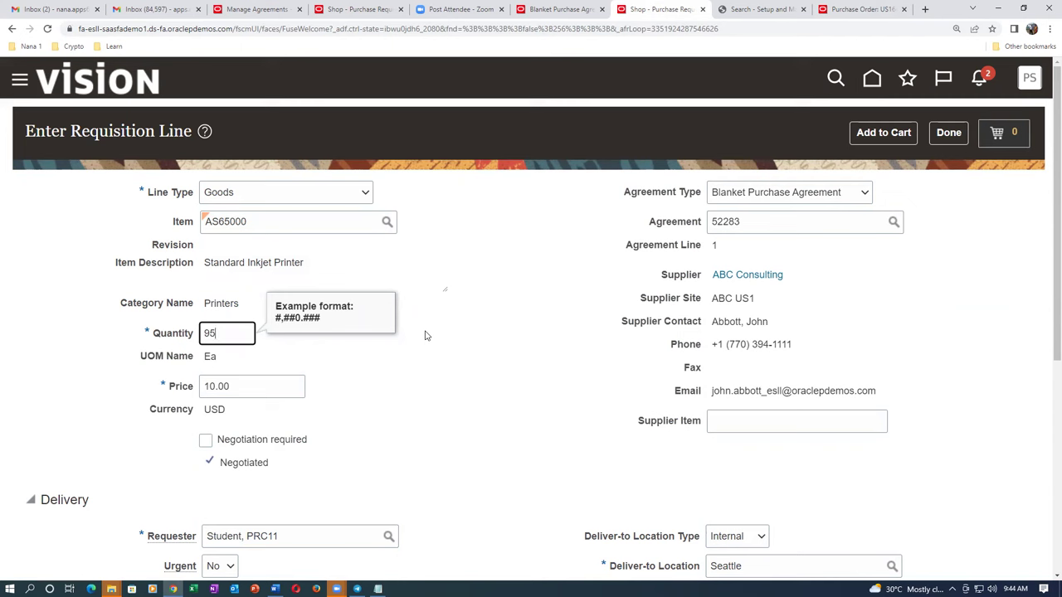
left_click(879, 10)
scroll(311, 425, "down", 5)
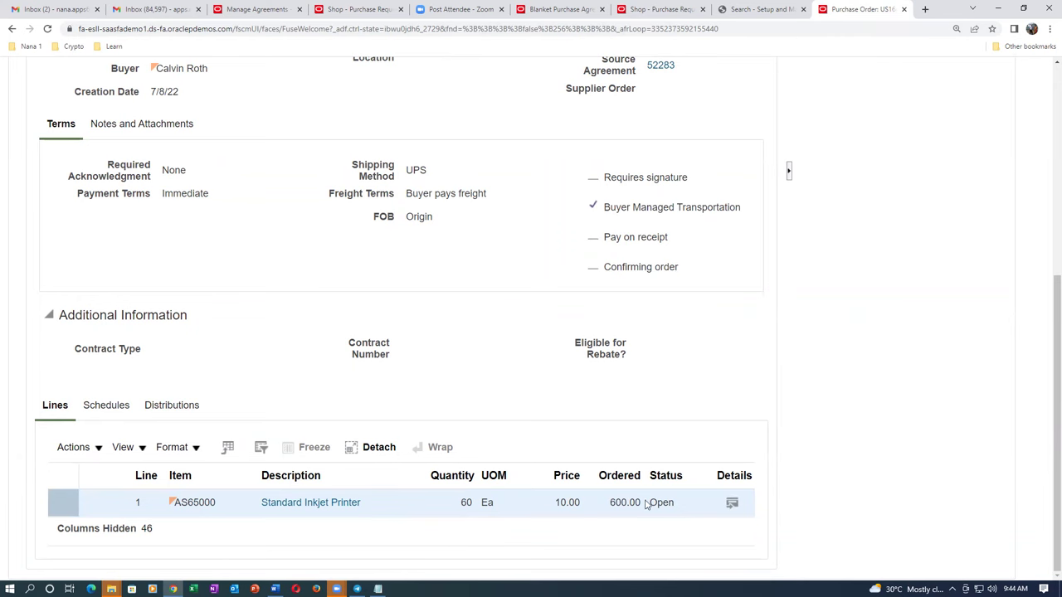
scroll(414, 410, "up", 2)
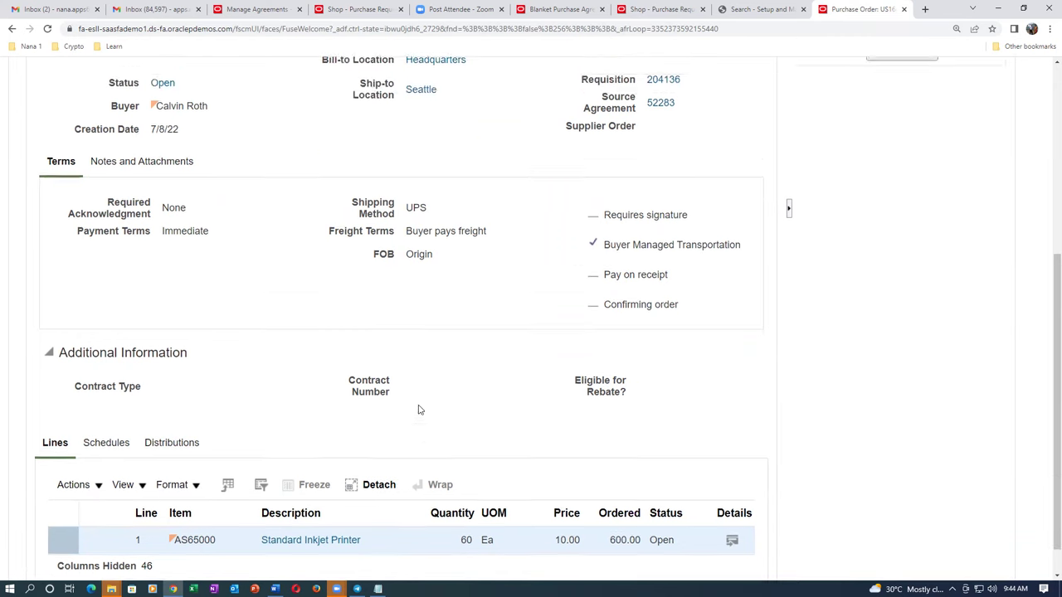
left_click(661, 9)
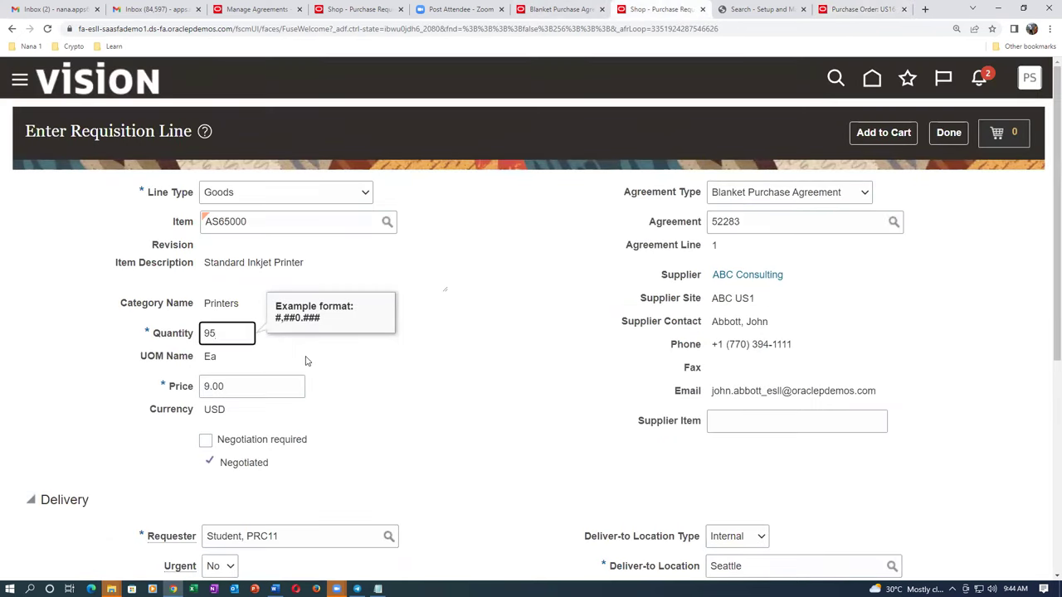
Check the line's price for 95 units, and change the quantity to 120 to compare the price.
key("Tab")
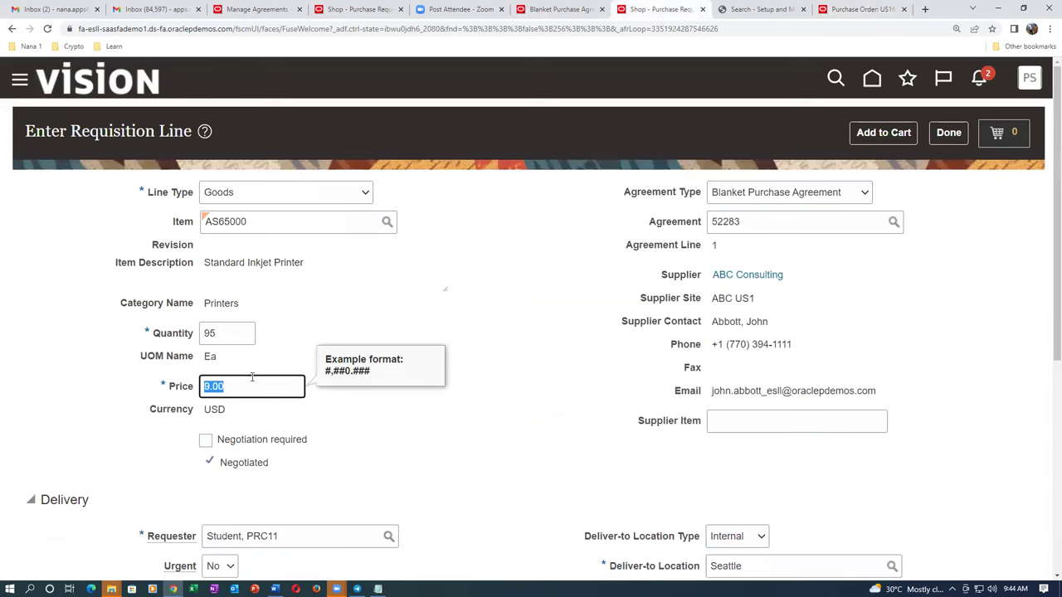
left_click(301, 339)
left_click(164, 333)
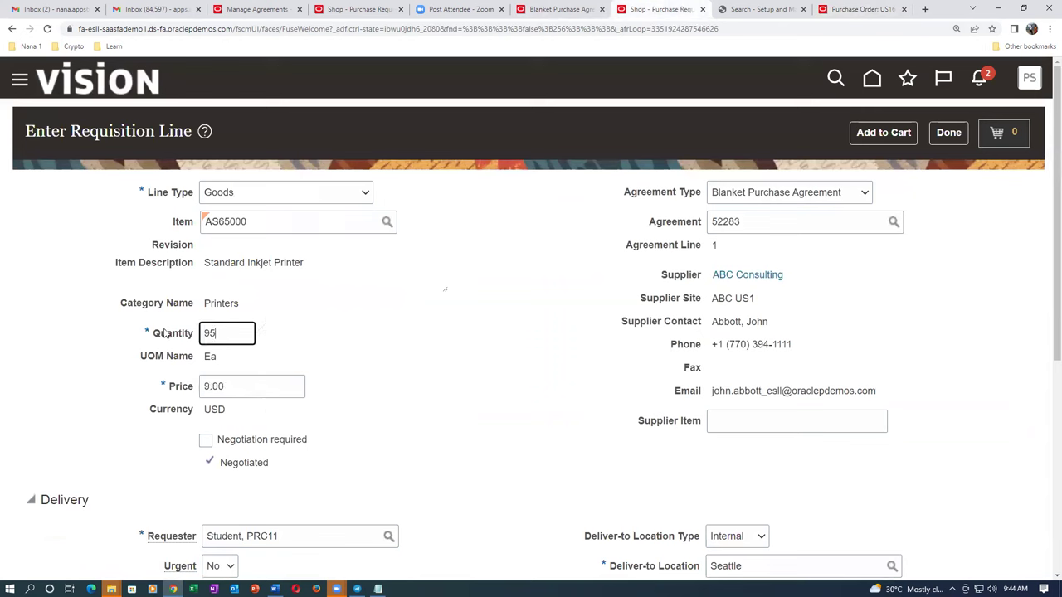
type("120")
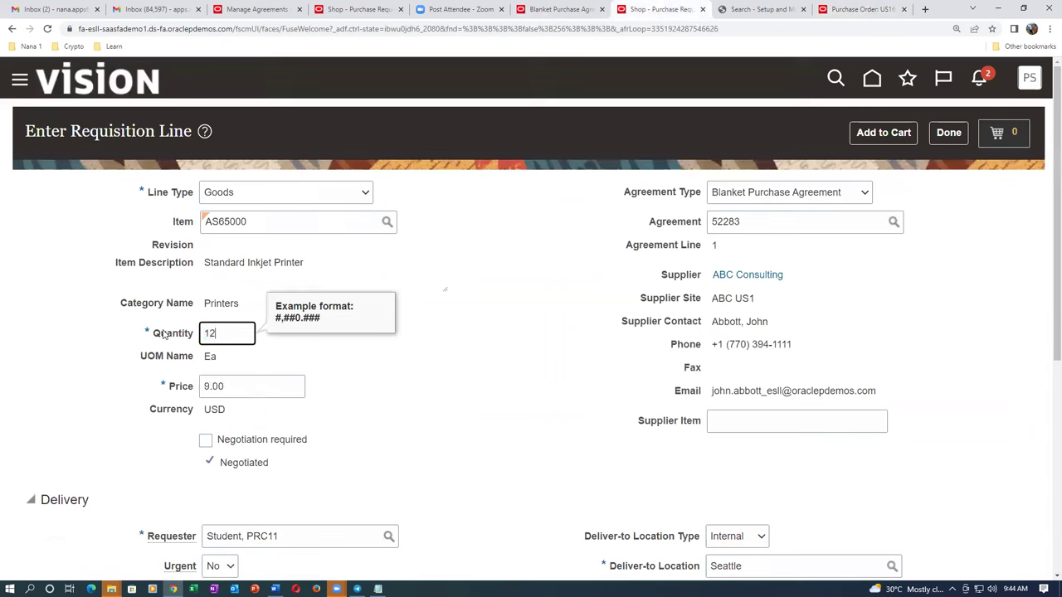
key("Tab")
left_click(221, 385)
Set the requisition line's quantity back to 1 and check the resulting price.
left_click(236, 336)
type("1")
key("Tab")
type("10.00")
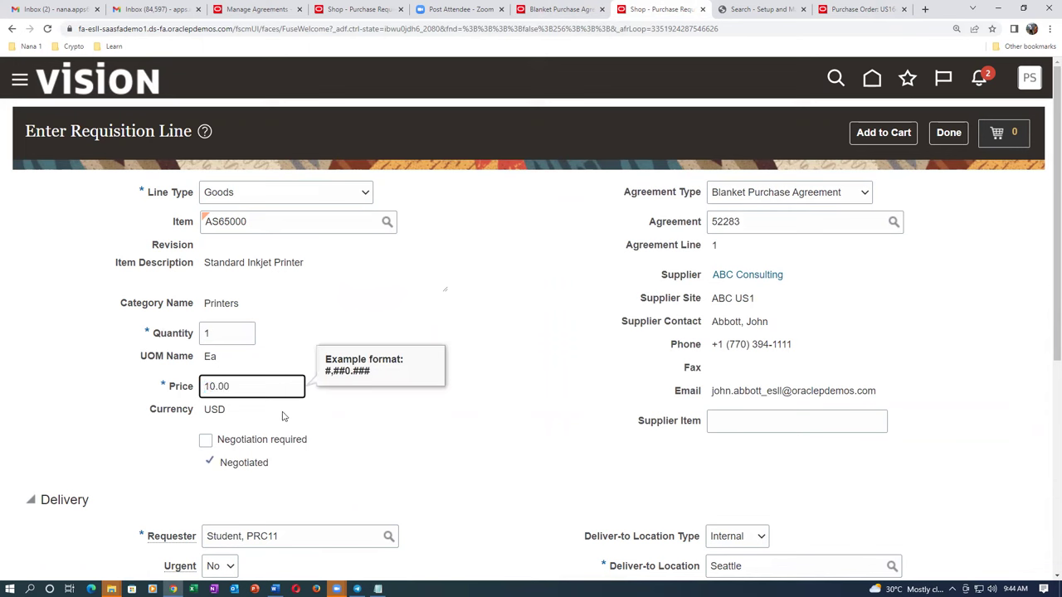
Try quantities of 41 and 39 on the requisition line to compare the resulting prices.
key("shift+Tab")
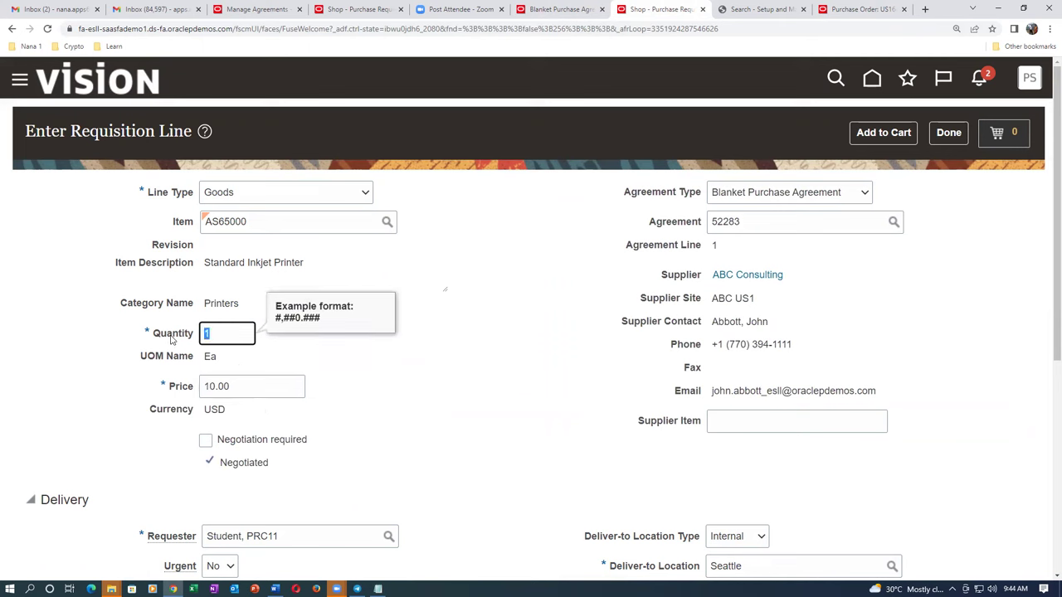
type("41")
key("Tab")
type("9.00")
key("shift+Tab")
type("39")
key("Tab")
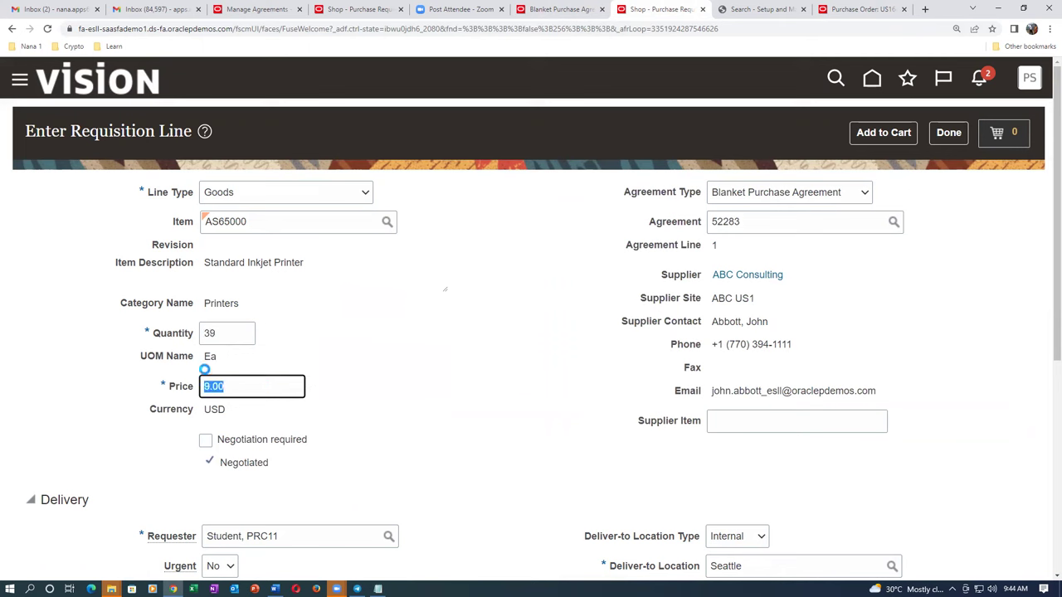
type("10.00")
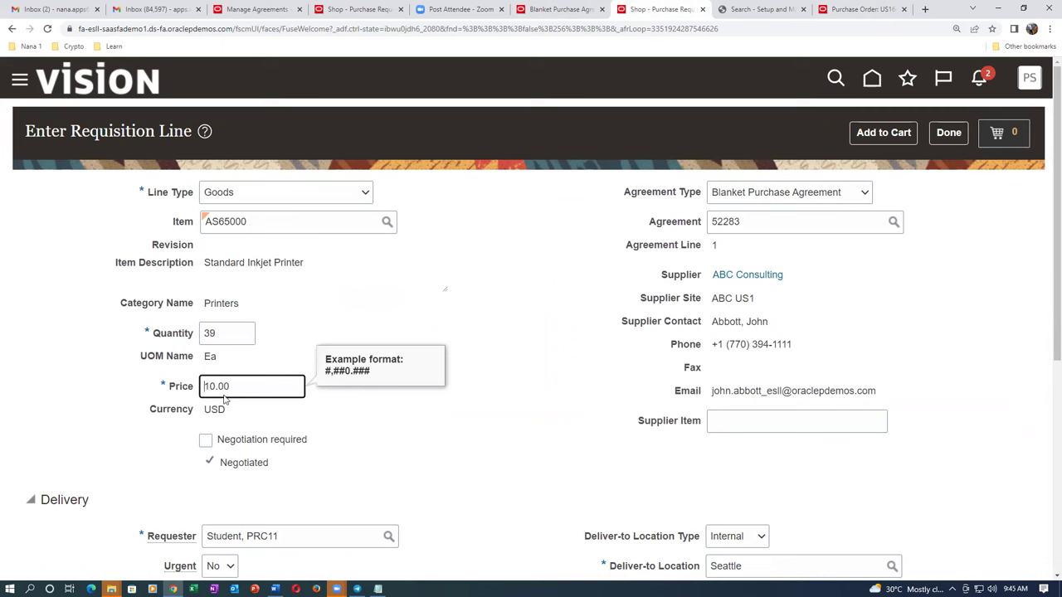
Try quantities of 40 and 140 on the requisition line to compare the resulting prices.
key("shift+Tab")
type("40")
key("Tab")
double_click(224, 332)
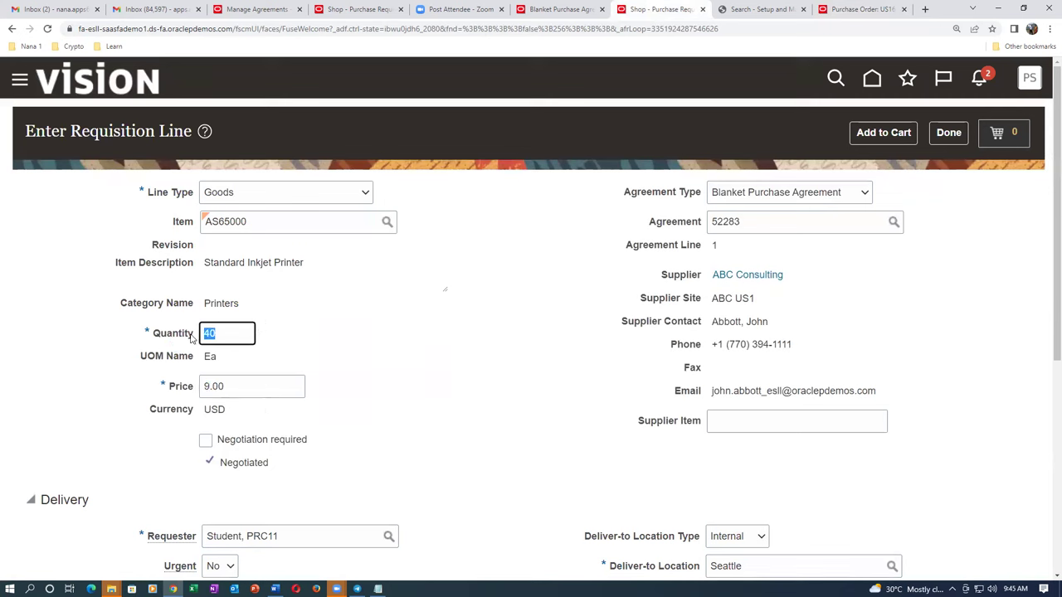
type("1")
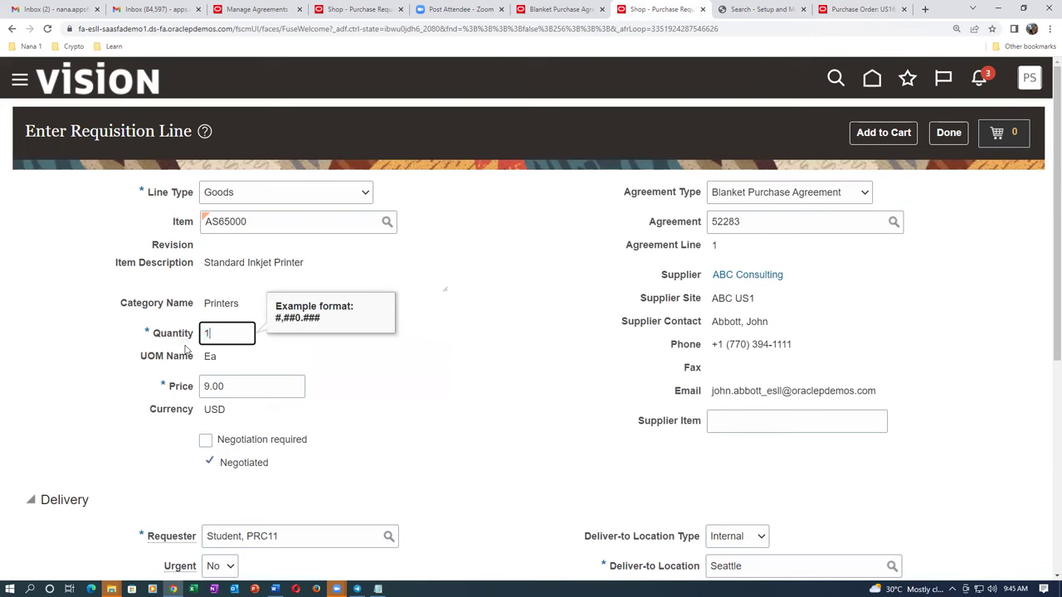
type("4-0")
type("0")
key("Tab")
type("8.00")
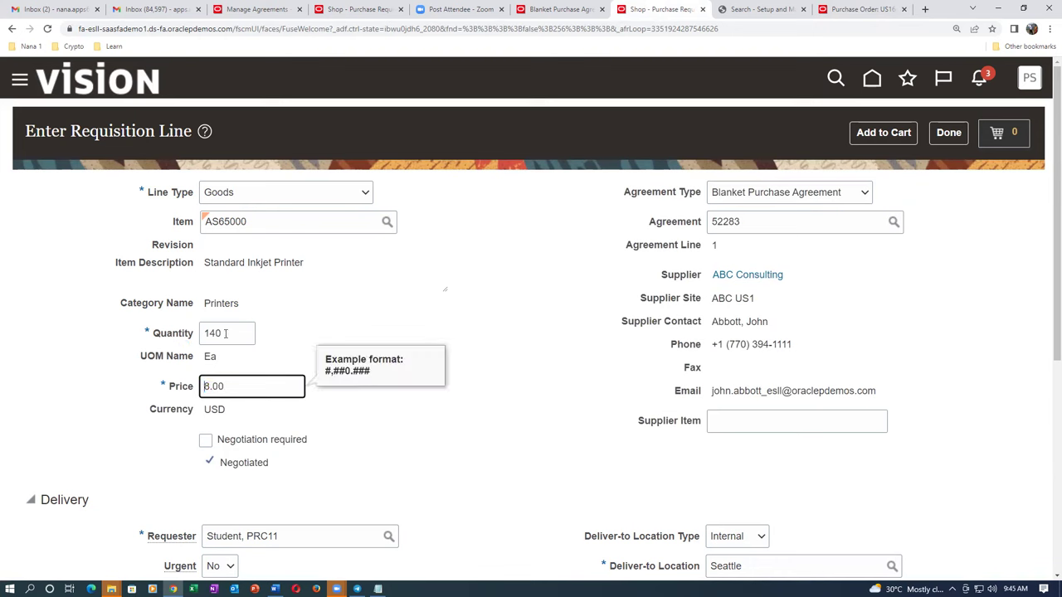
Set the requisition line's quantity to 139 and add the line to the cart.
double_click(226, 334)
type("139")
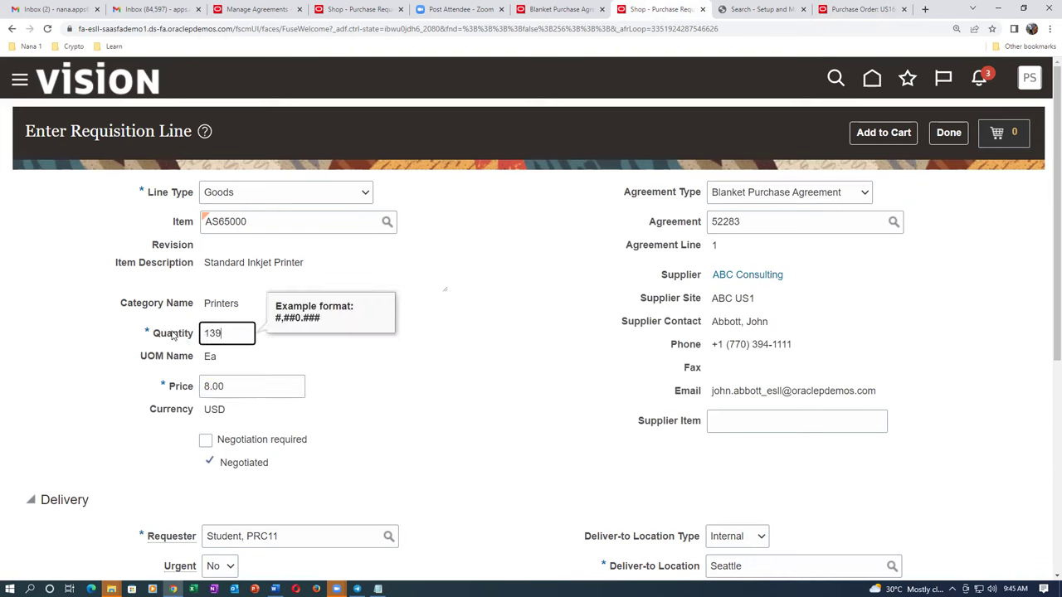
key("Tab")
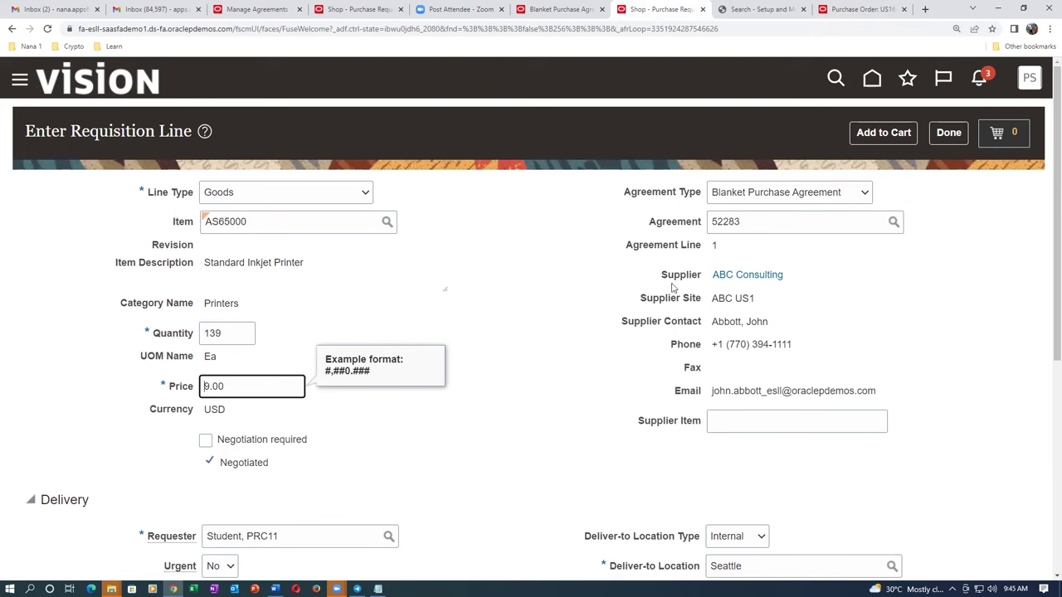
left_click(884, 133)
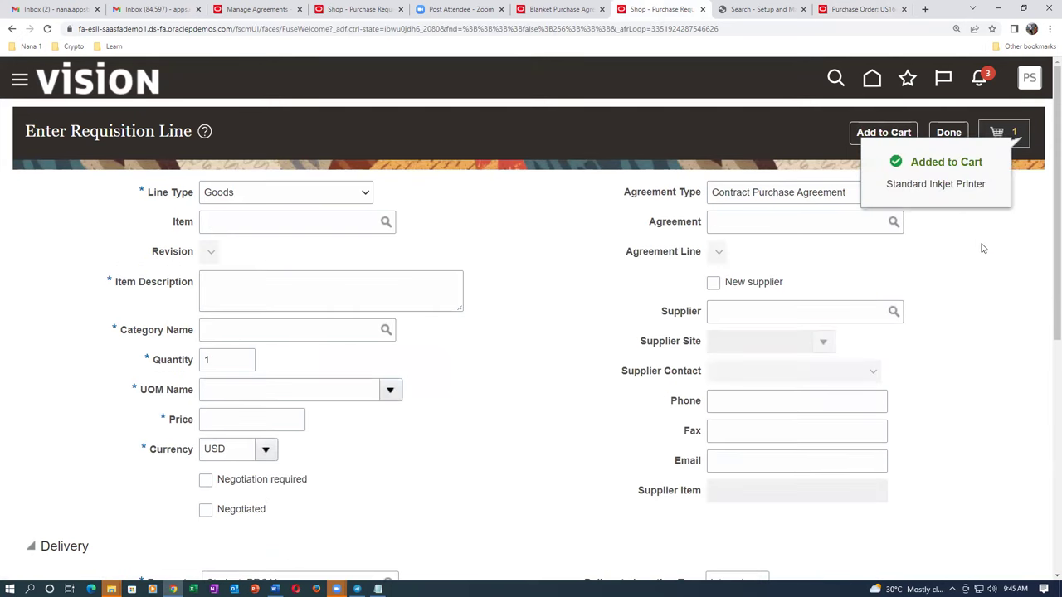
Review the cart's requisition for the Standard Inkjet Printer and submit it.
left_click(1015, 133)
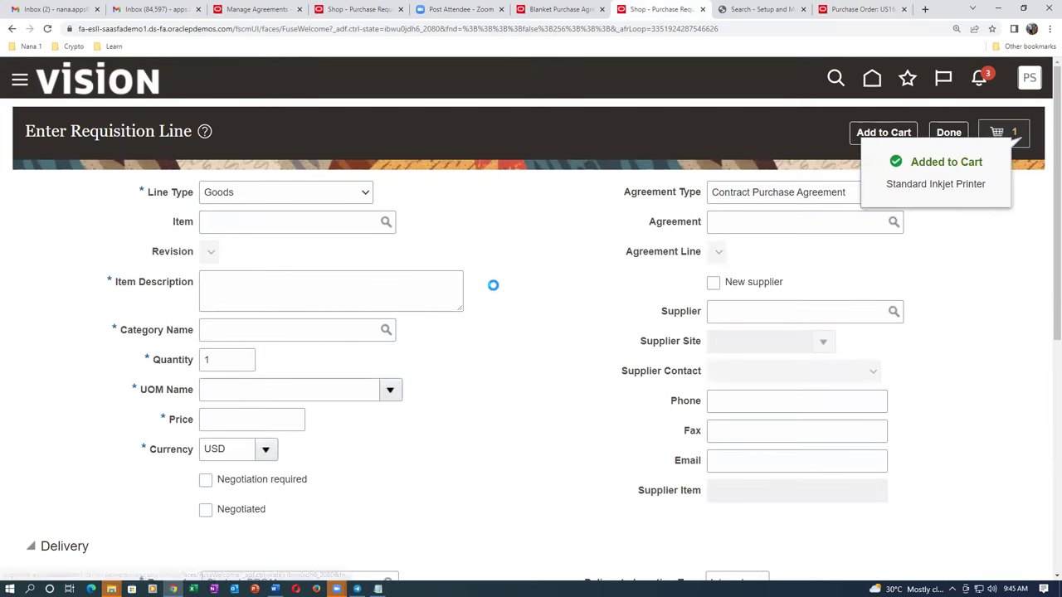
left_click(850, 245)
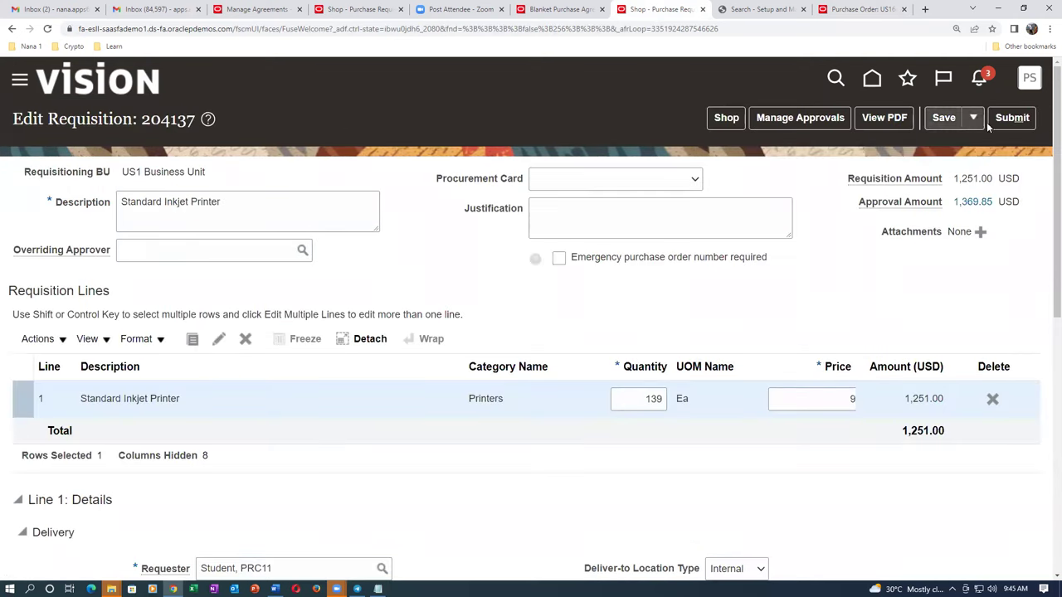
left_click(1012, 118)
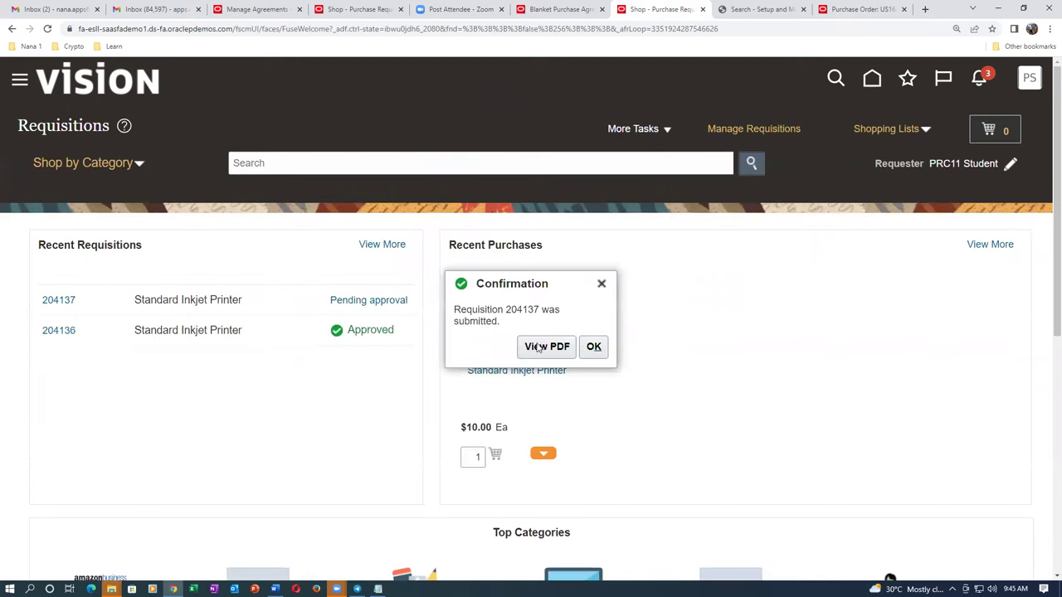
left_click(600, 355)
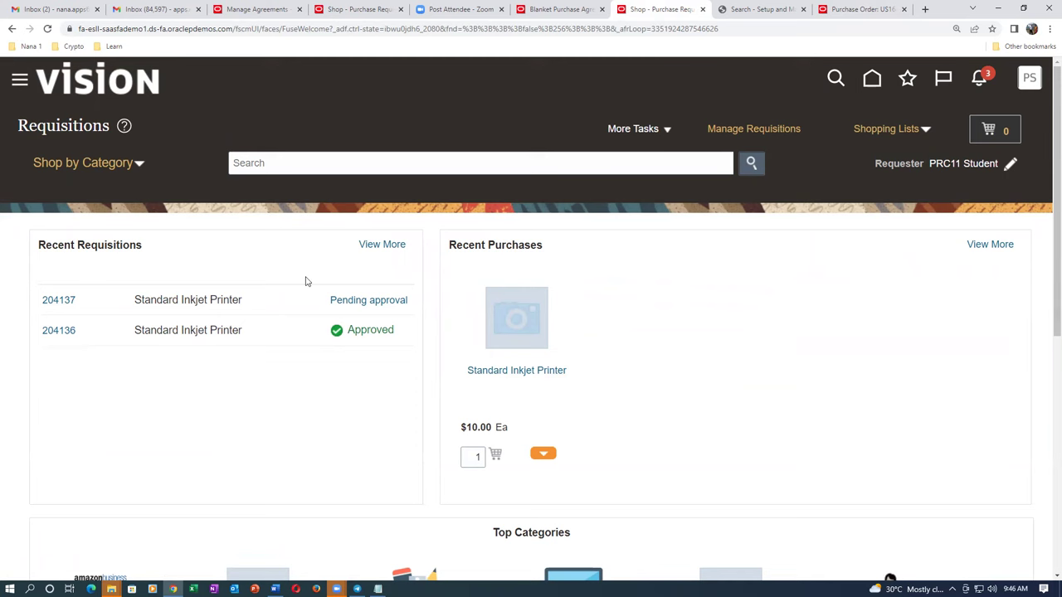
Examine the newly submitted requisition's approval status and line amount, reopening it to refresh the details.
left_click(62, 303)
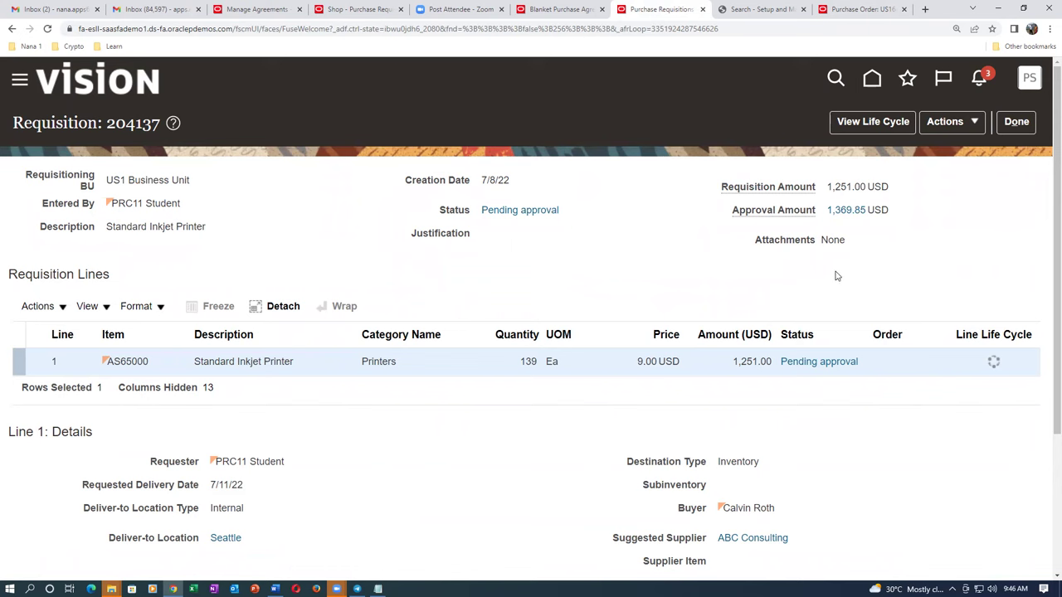
left_click(1022, 130)
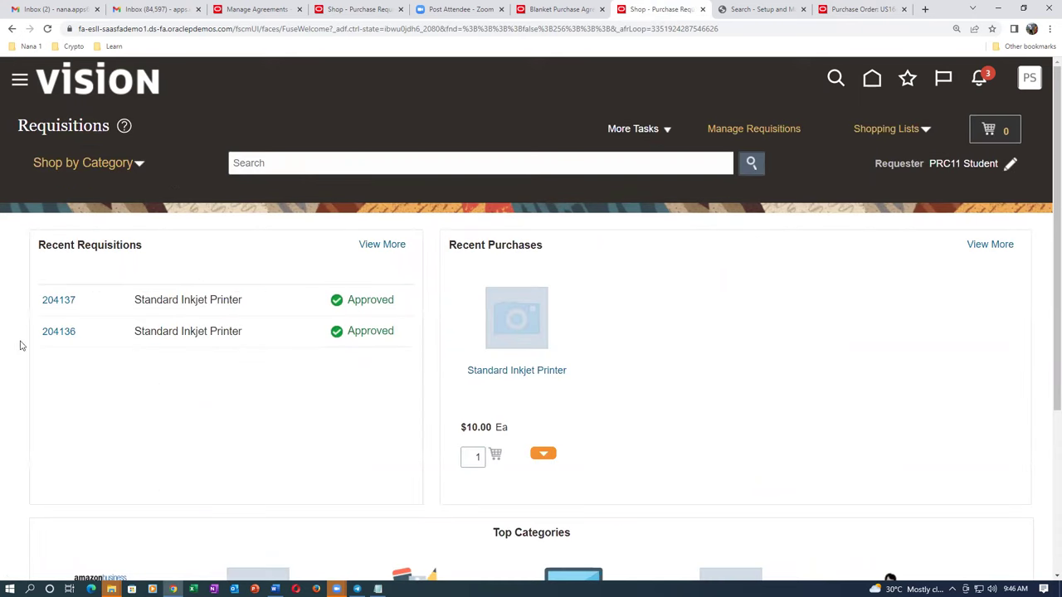
left_click(58, 302)
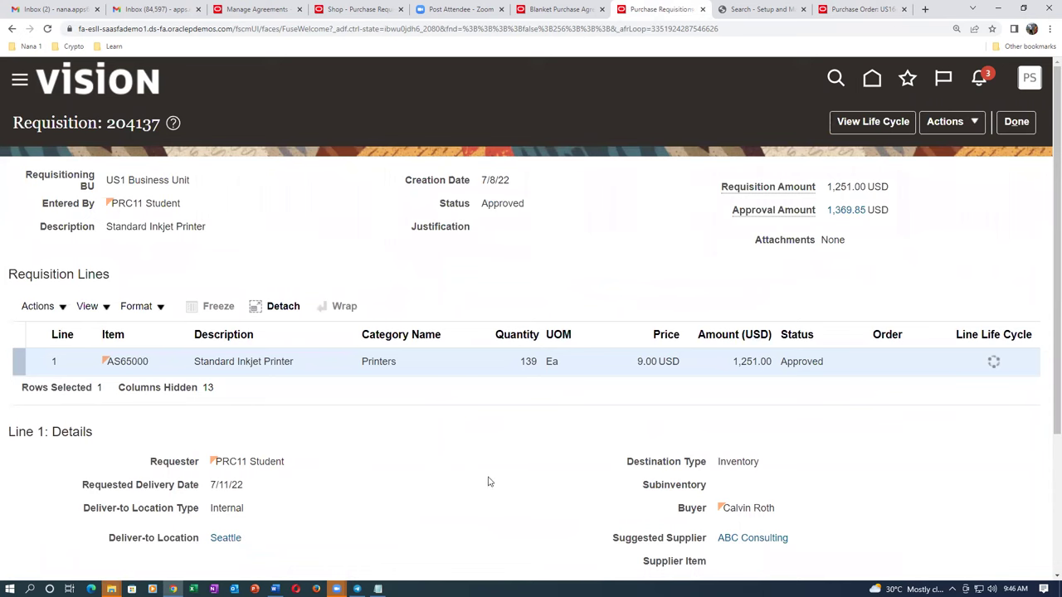
left_click_drag(734, 360, 767, 361)
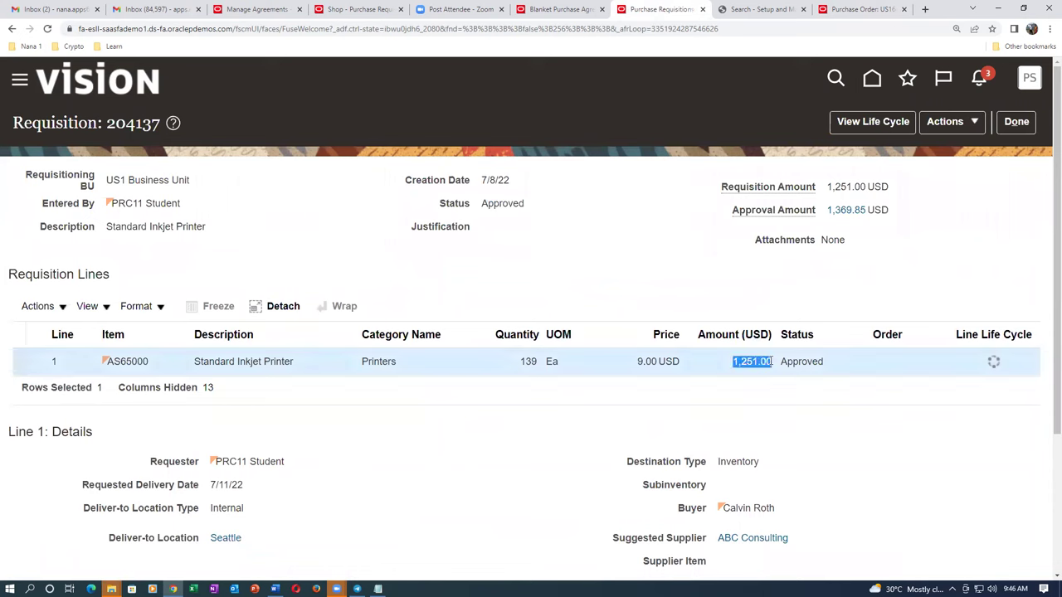
left_click(396, 466)
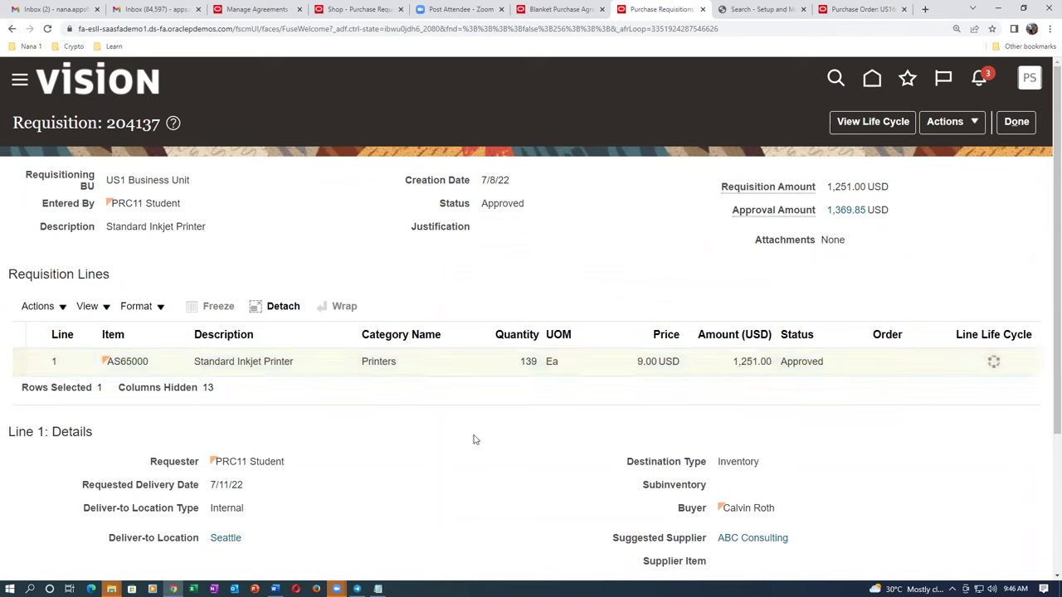
left_click(1015, 122)
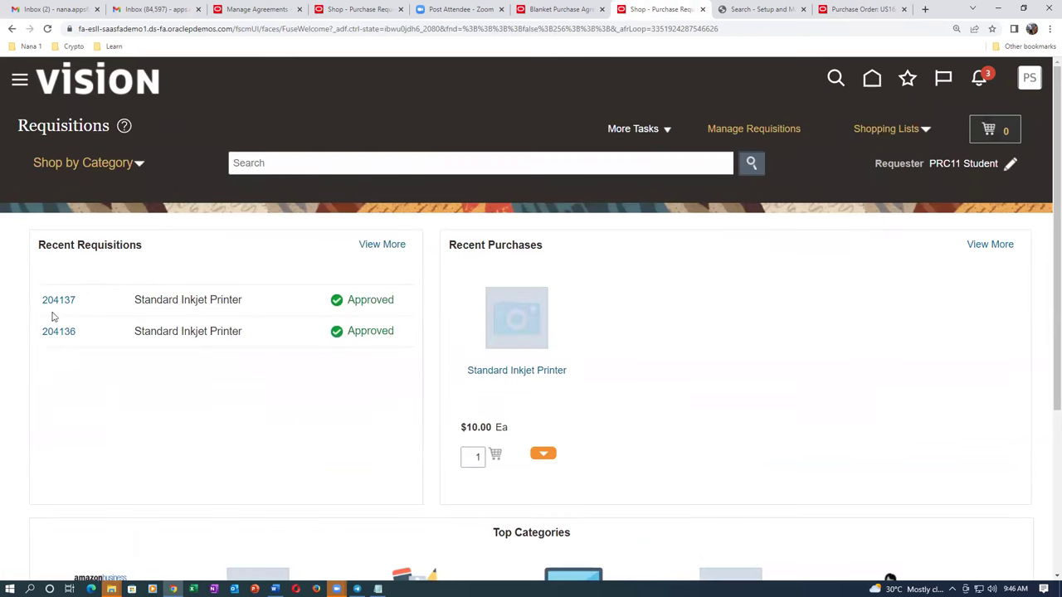
Reopen the new requisition and read the processing information for its line.
left_click(57, 302)
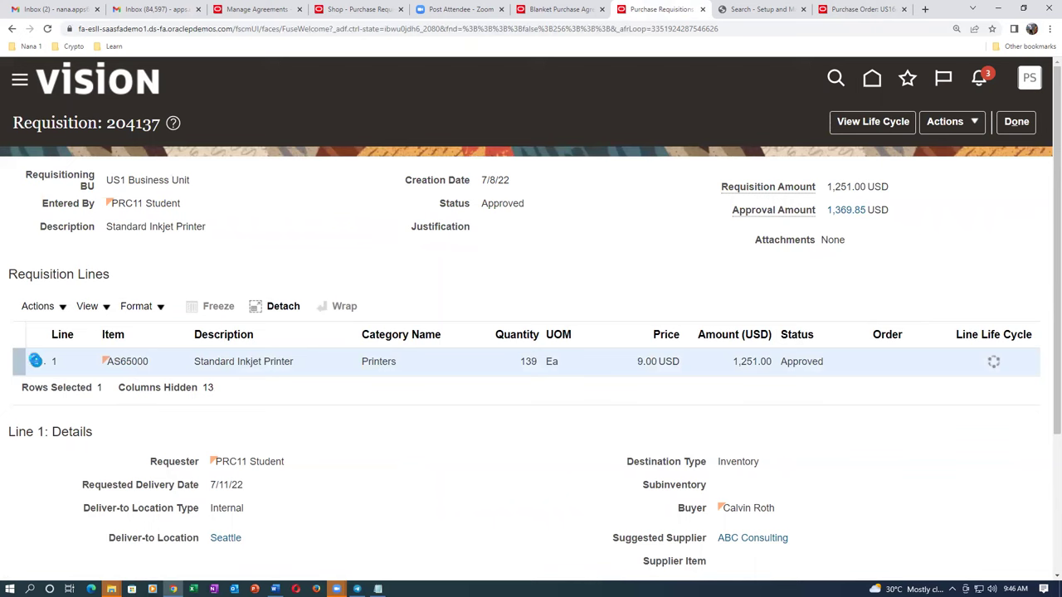
mouse_move(37, 363)
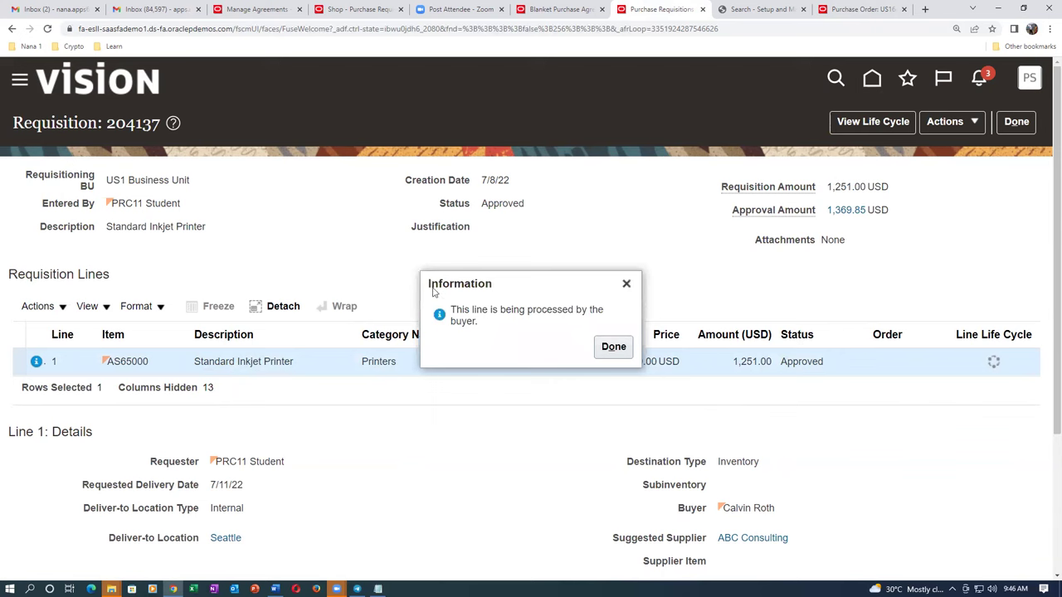
left_click(611, 347)
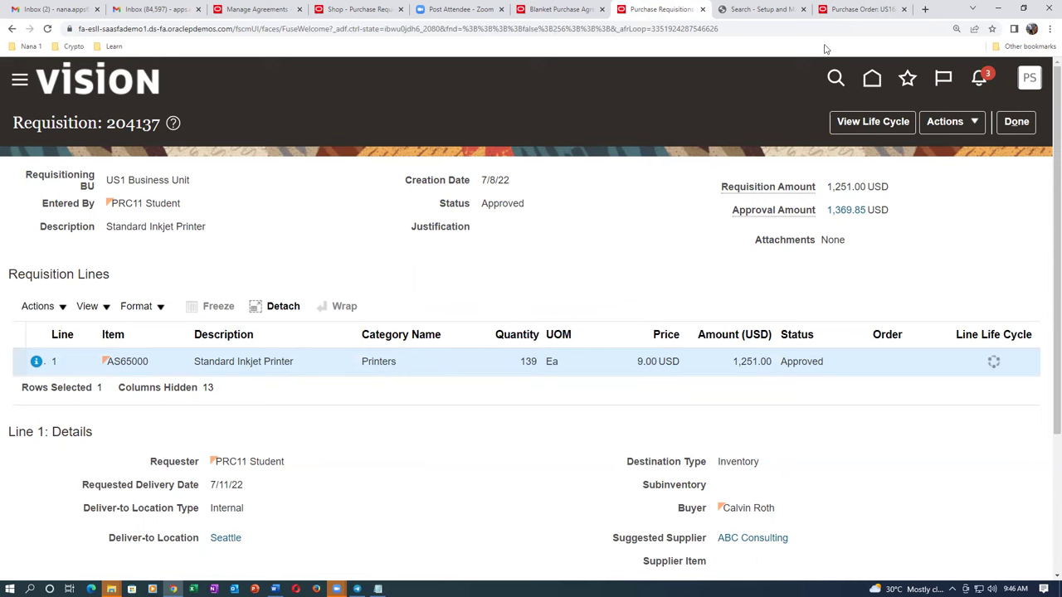
Search the setup tasks for conf%proc%busi% and open the Configure Procurement Business Function task.
left_click(773, 6)
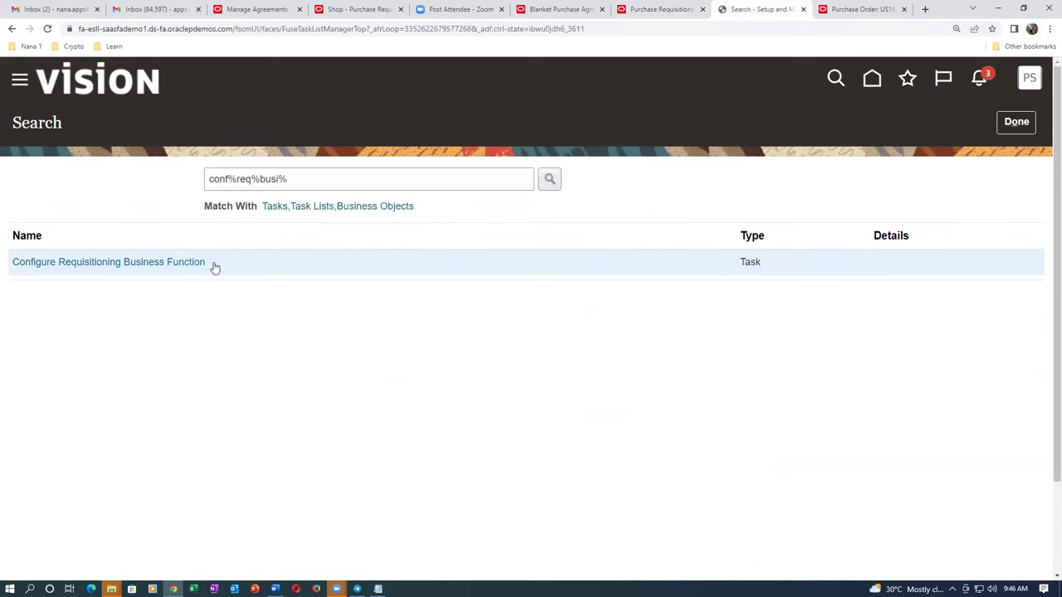
left_click(317, 182)
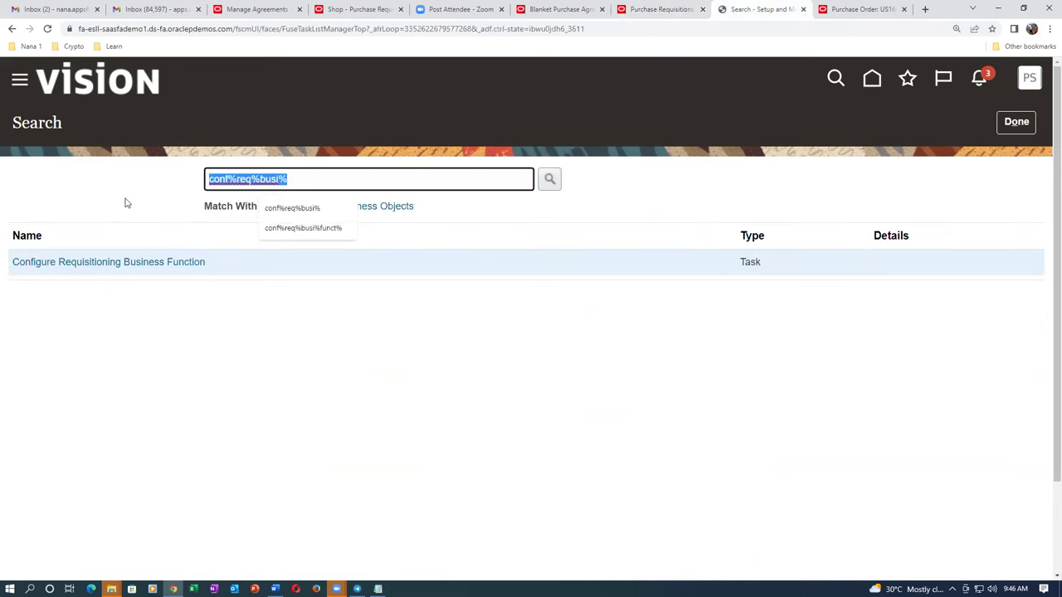
type("conf")
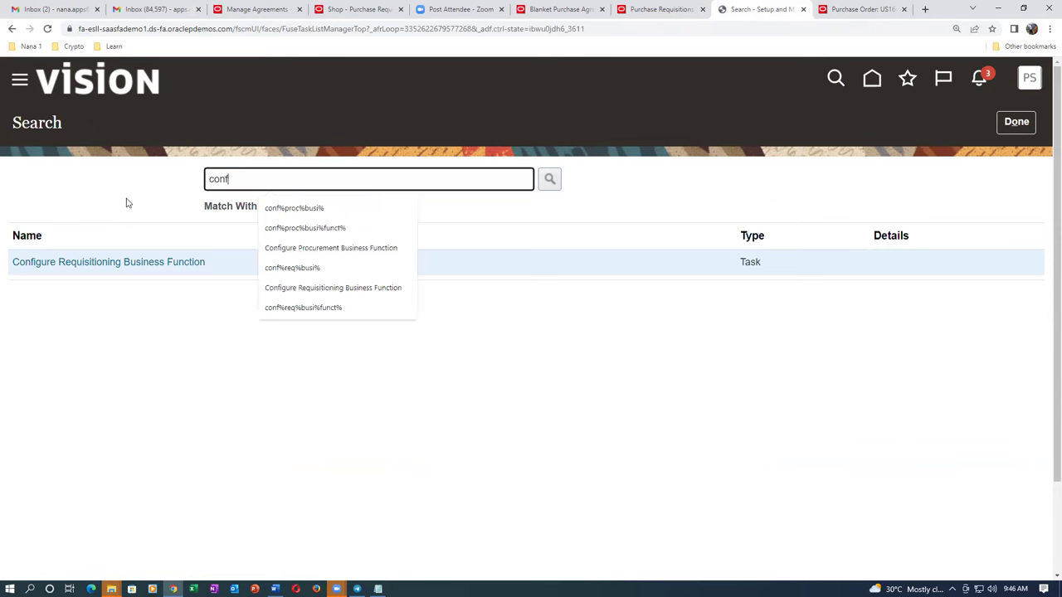
type("%proc%")
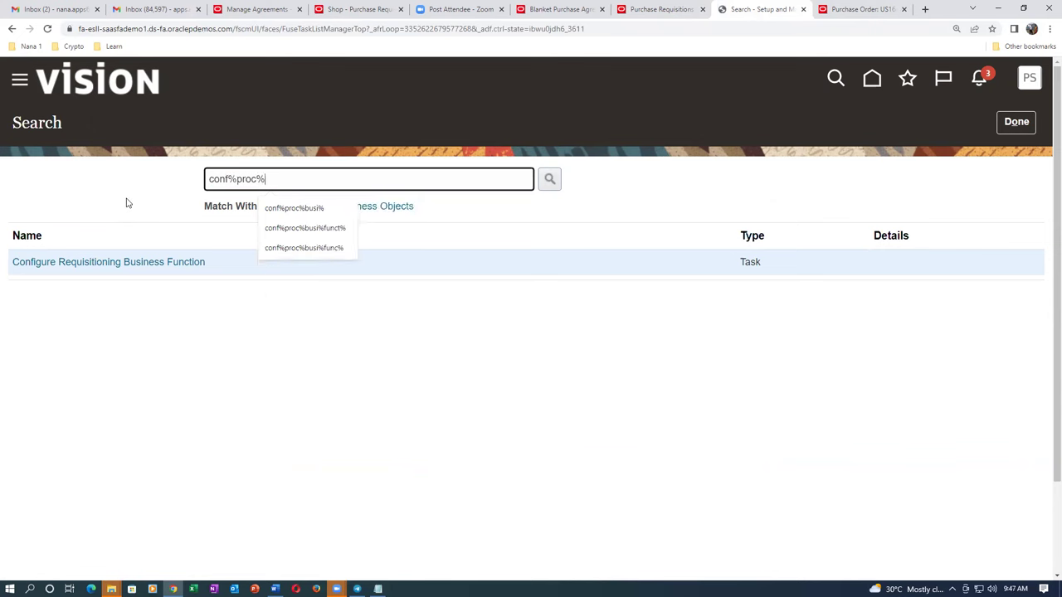
type("busi%")
key("Return")
left_click(107, 263)
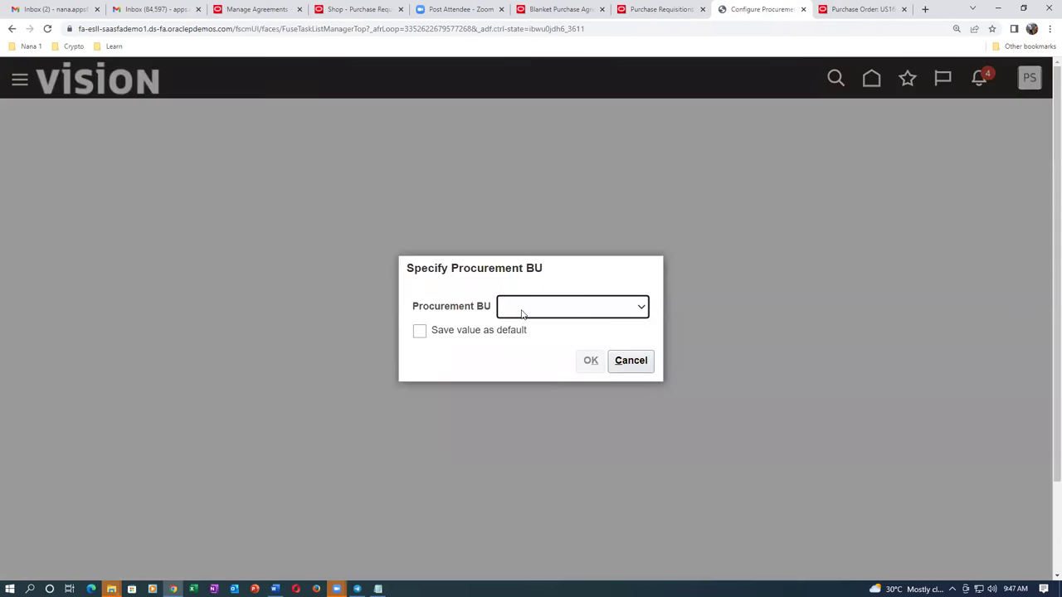
Specify US1 Business Unit as the procurement BU, save it as the default value, and load its configuration.
left_click(522, 312)
scroll(573, 531, "down", 6)
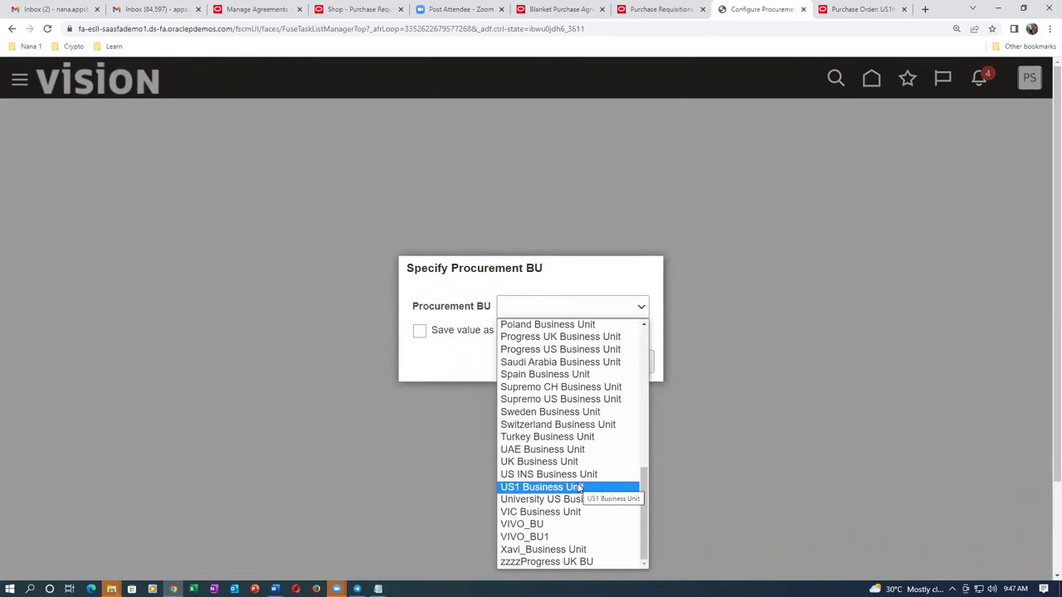
scroll(584, 496, "up", 3)
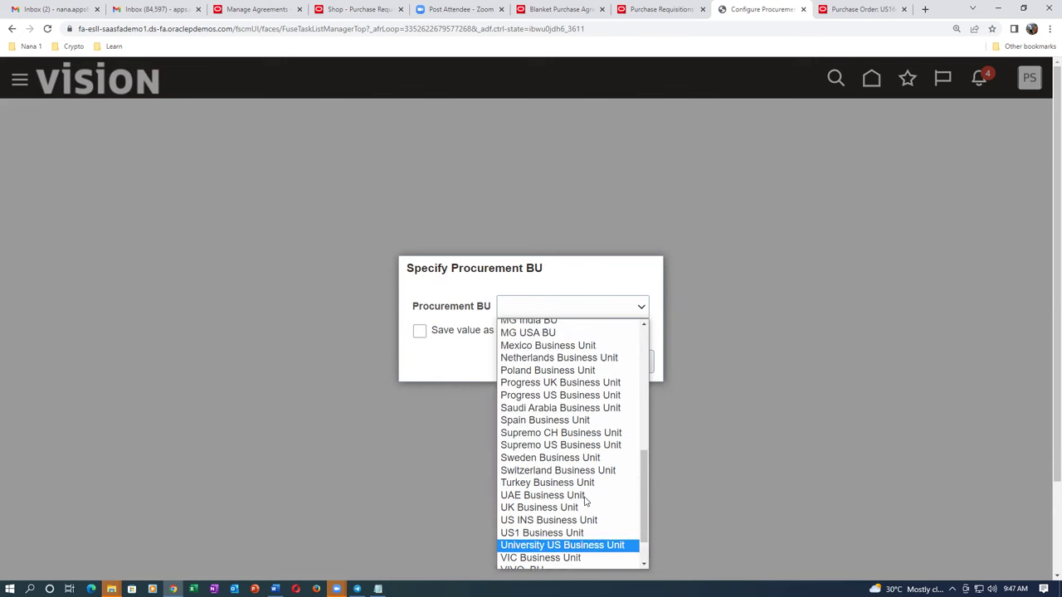
scroll(585, 500, "up", 6)
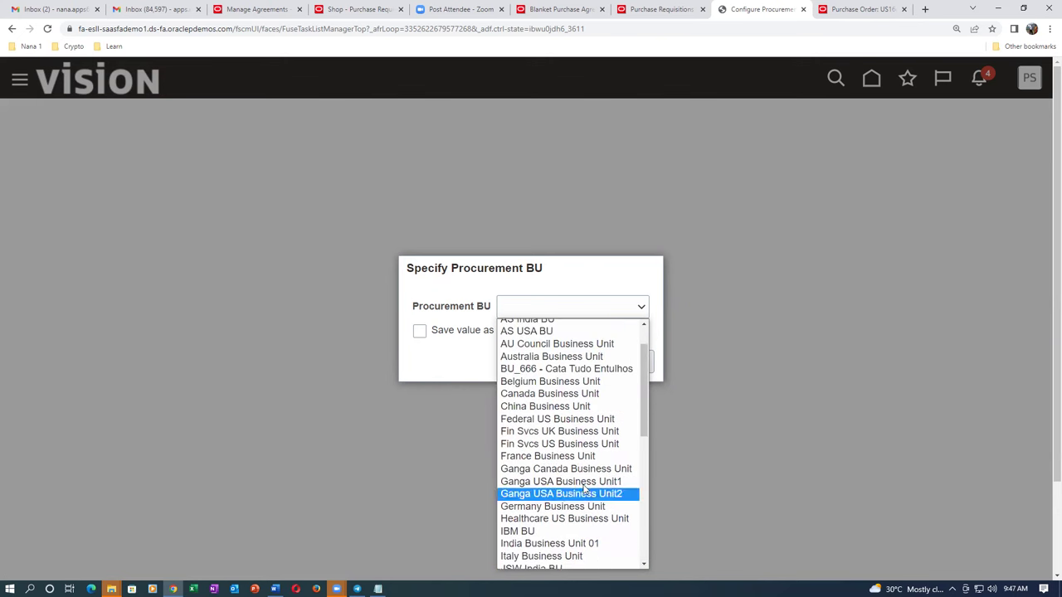
scroll(577, 471, "down", 5)
scroll(576, 471, "down", 5)
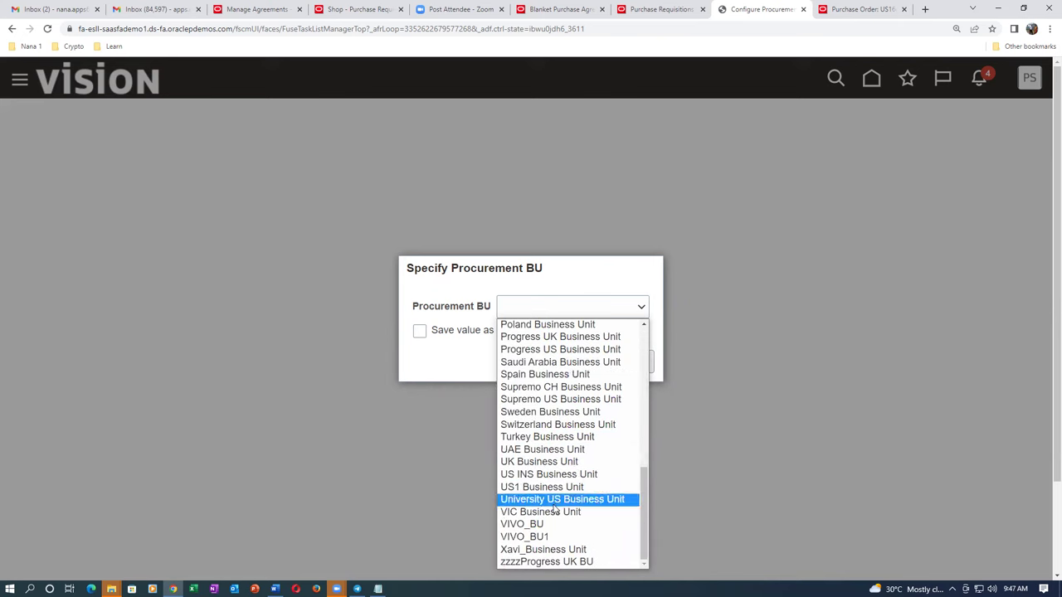
left_click(558, 491)
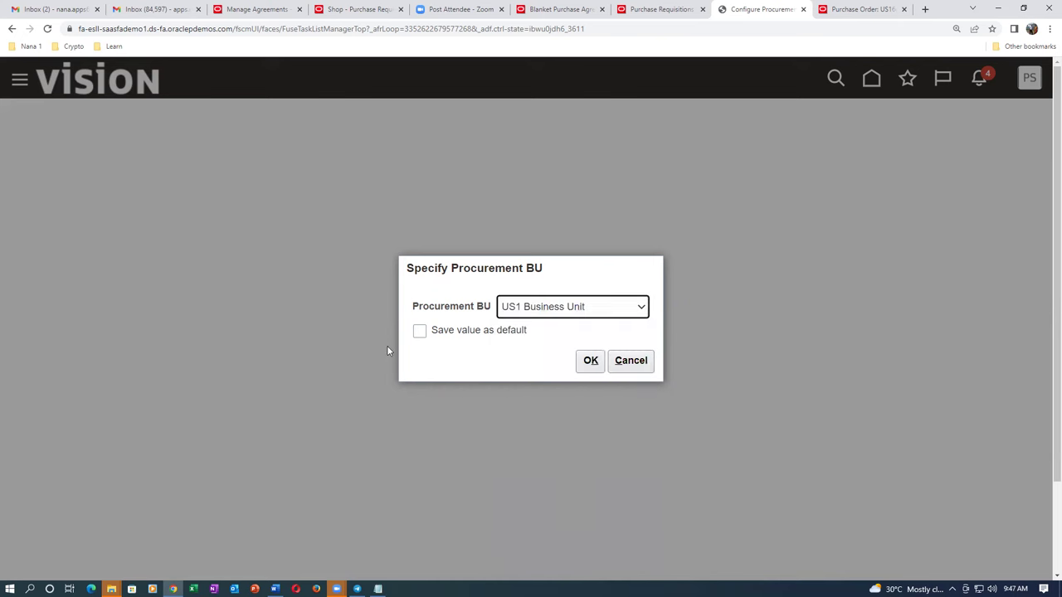
left_click(419, 331)
left_click(592, 361)
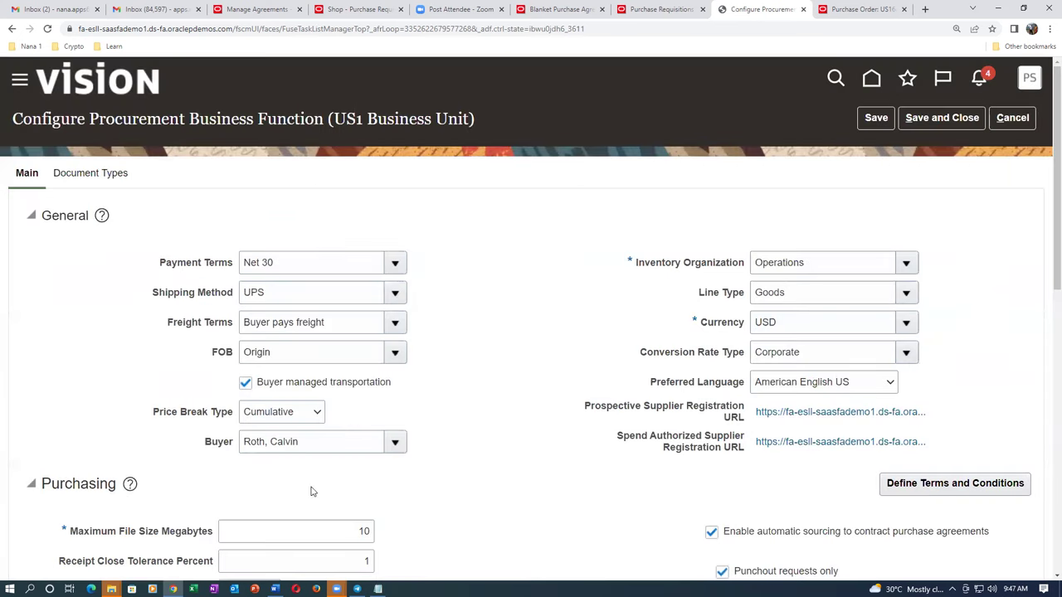
Clear the default buyer in US1 Business Unit's procurement configuration, then save and close it.
left_click_drag(314, 441, 173, 474)
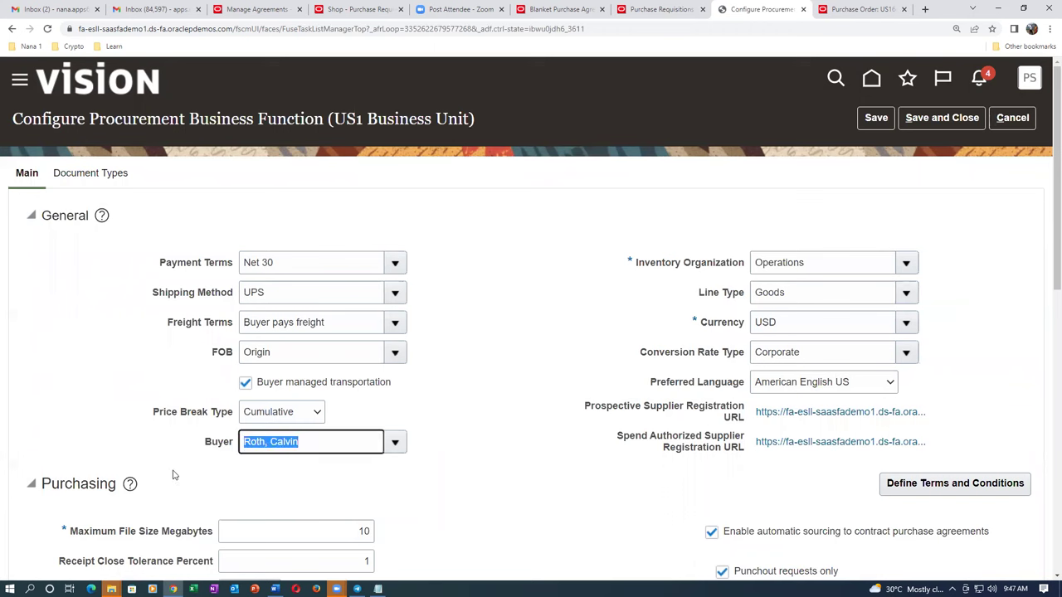
key("BackSpace")
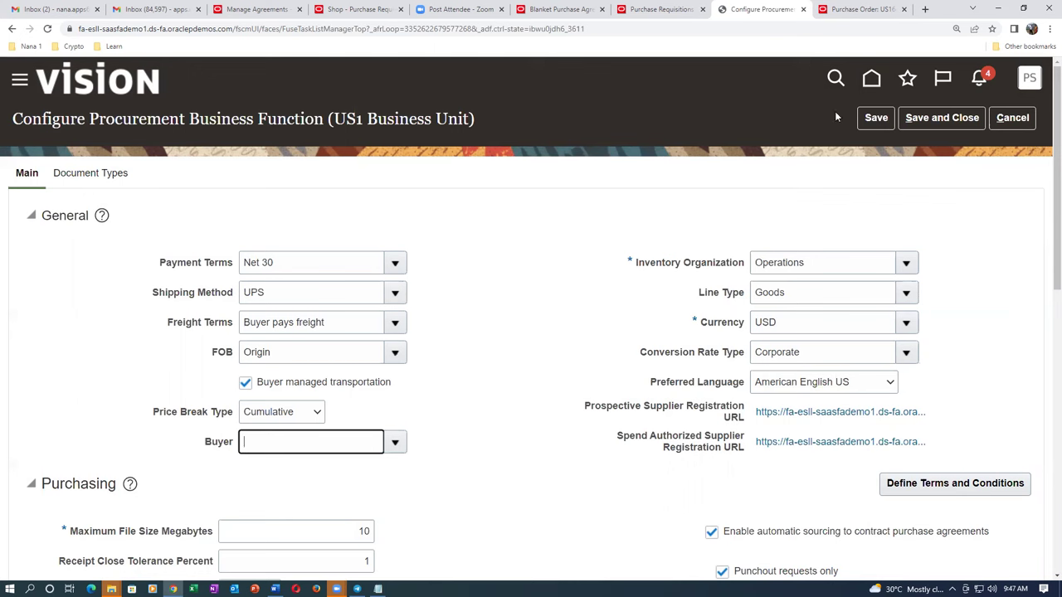
left_click(942, 121)
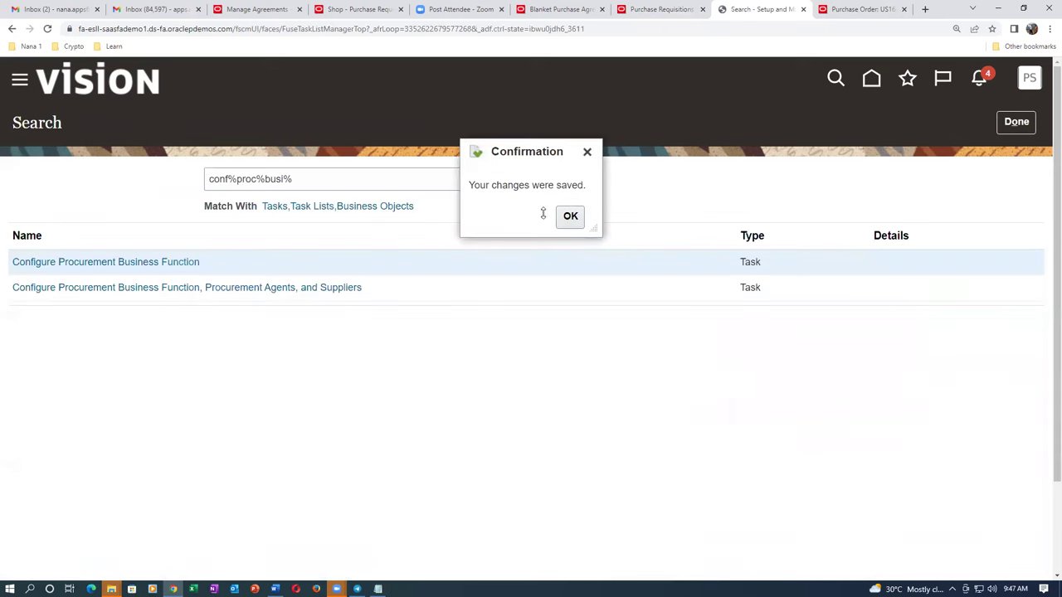
left_click(574, 219)
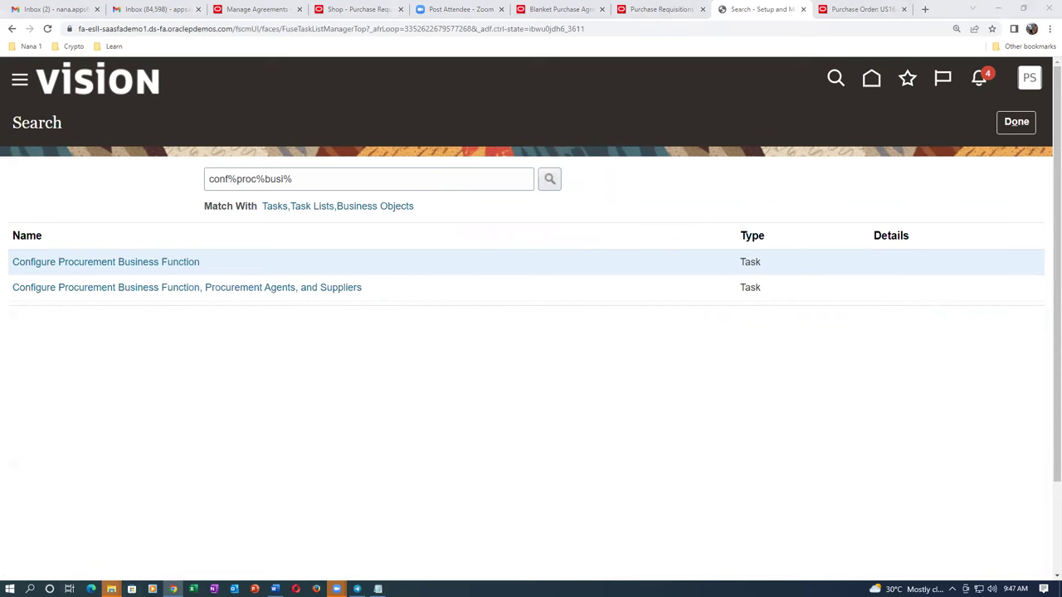
In File Explorer, search Main (J:) > Oracle SCM Training > Fusion_Procurement_Documentation for "def" and open the PO_Head_Sch_Dist_Defaulting document.
left_click(70, 554)
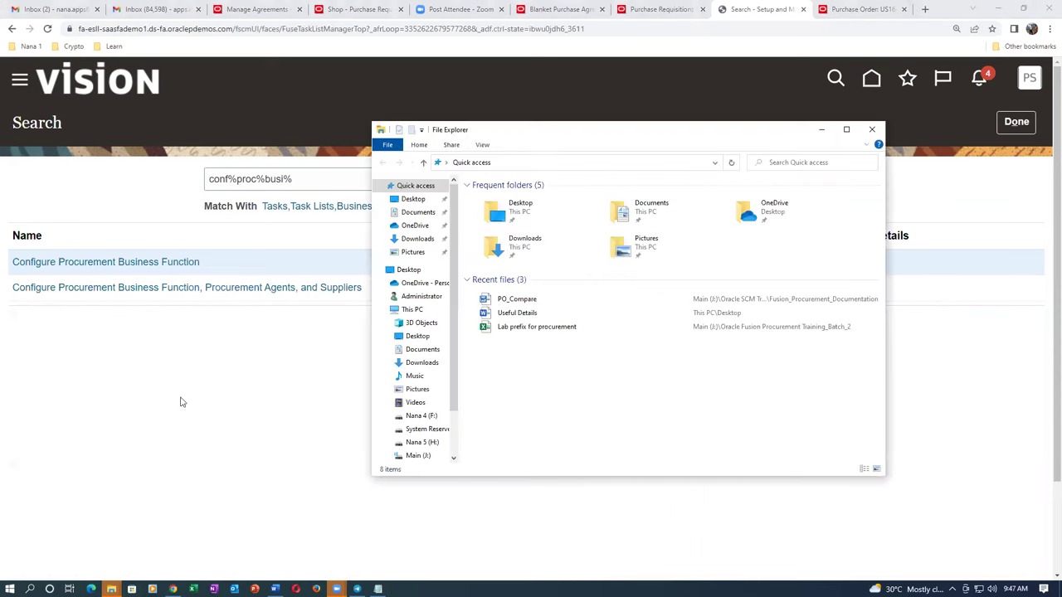
scroll(419, 406, "down", 1)
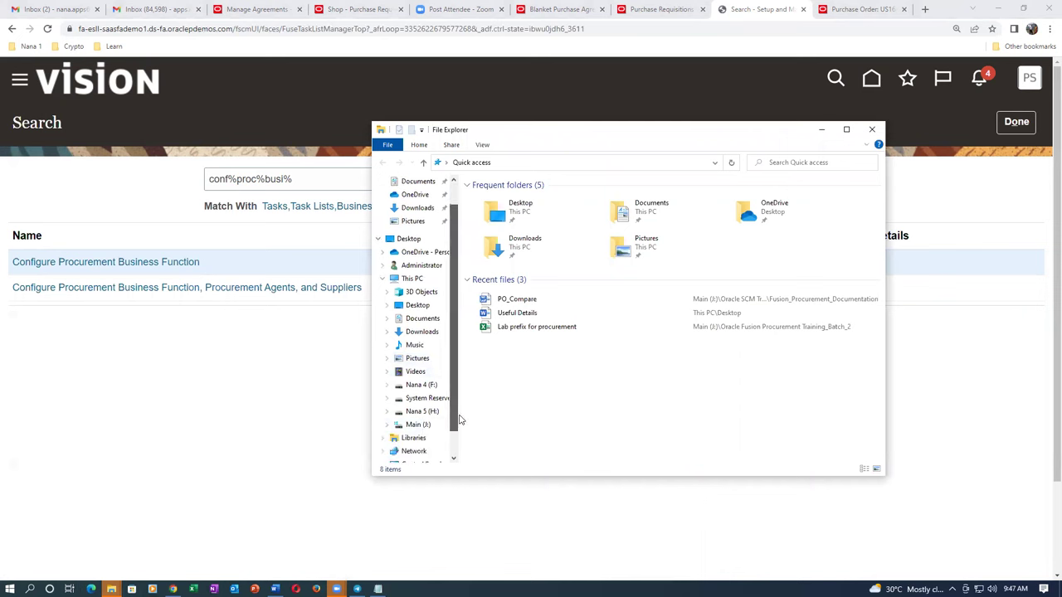
left_click(418, 424)
double_click(510, 255)
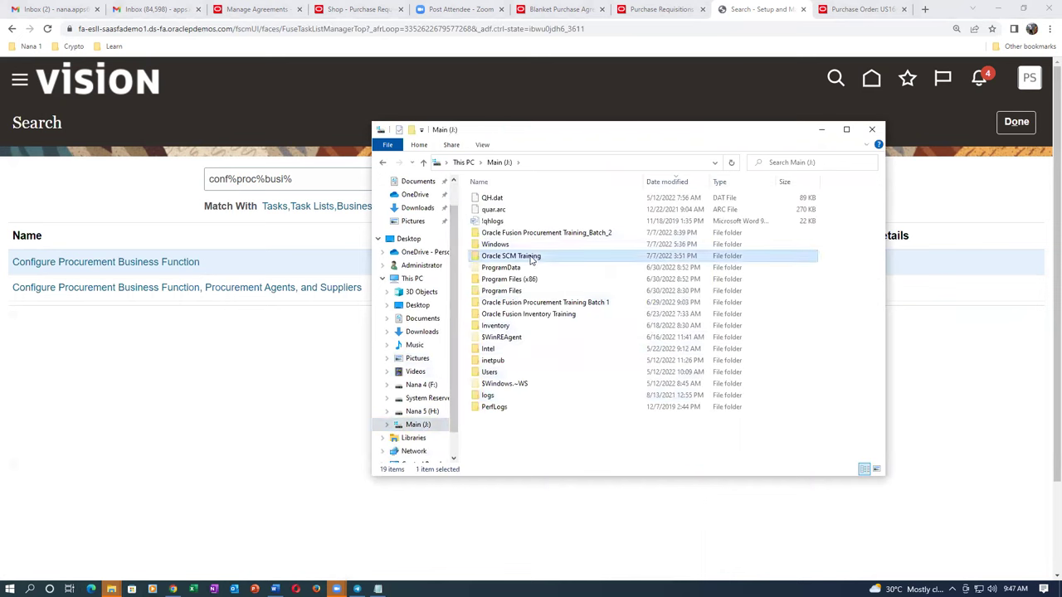
double_click(565, 362)
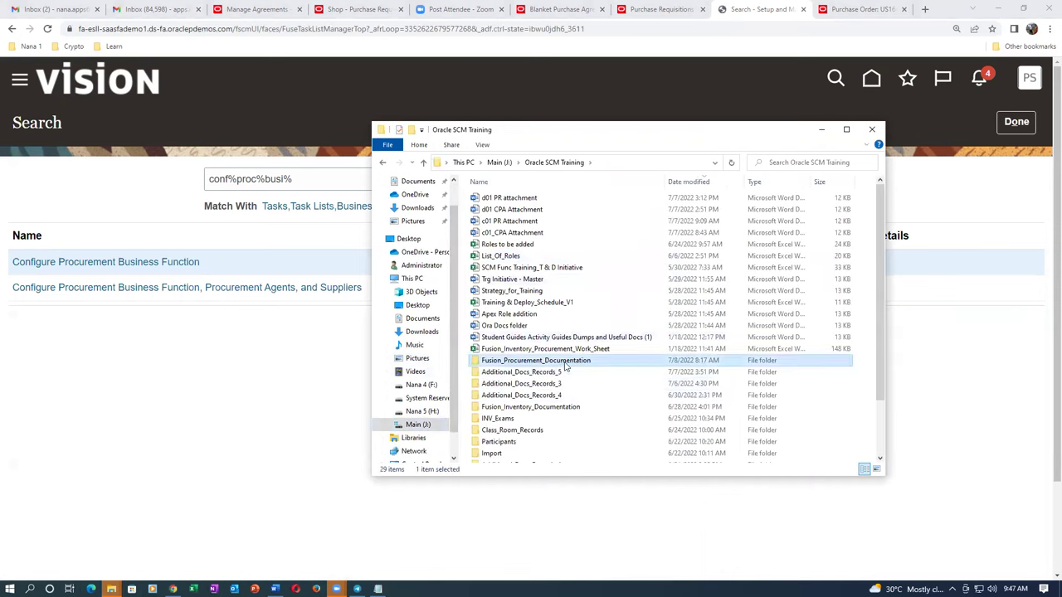
left_click(780, 162)
type("defa")
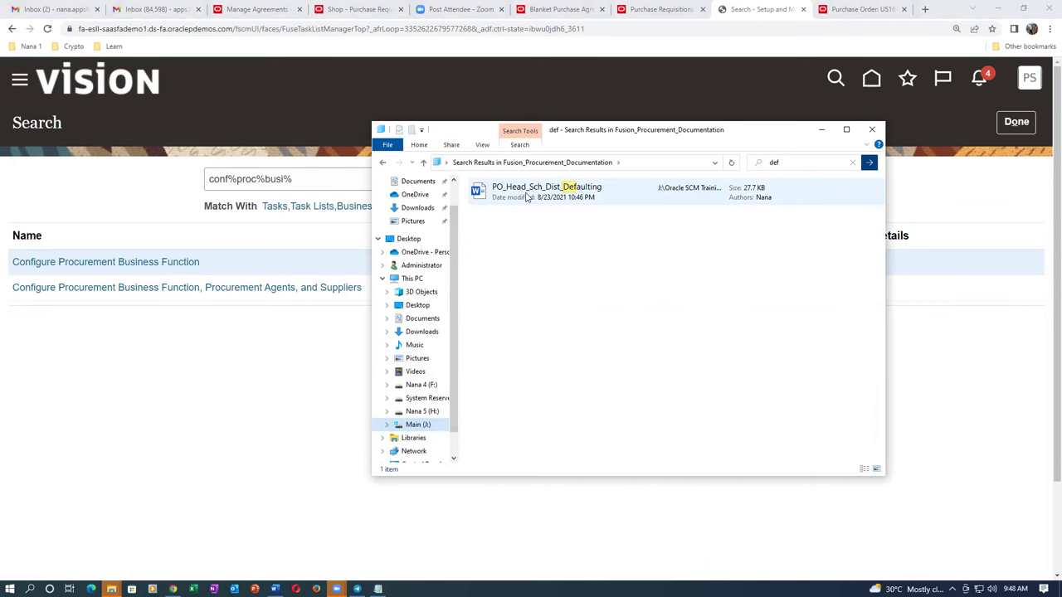
double_click(526, 196)
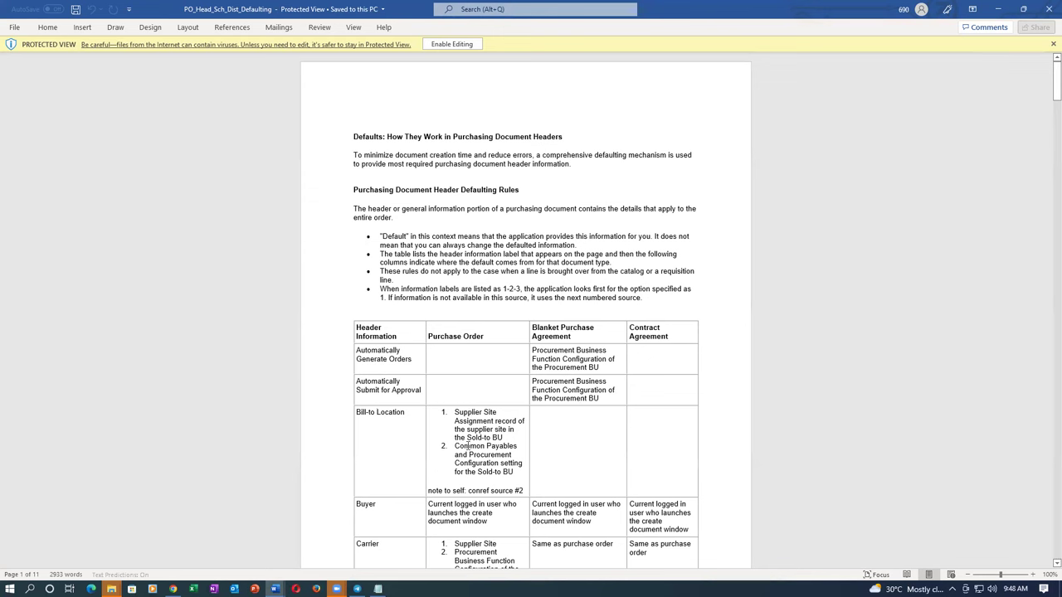
Read through the purchasing document header defaulting rules table, then close the document.
scroll(463, 455, "down", 10)
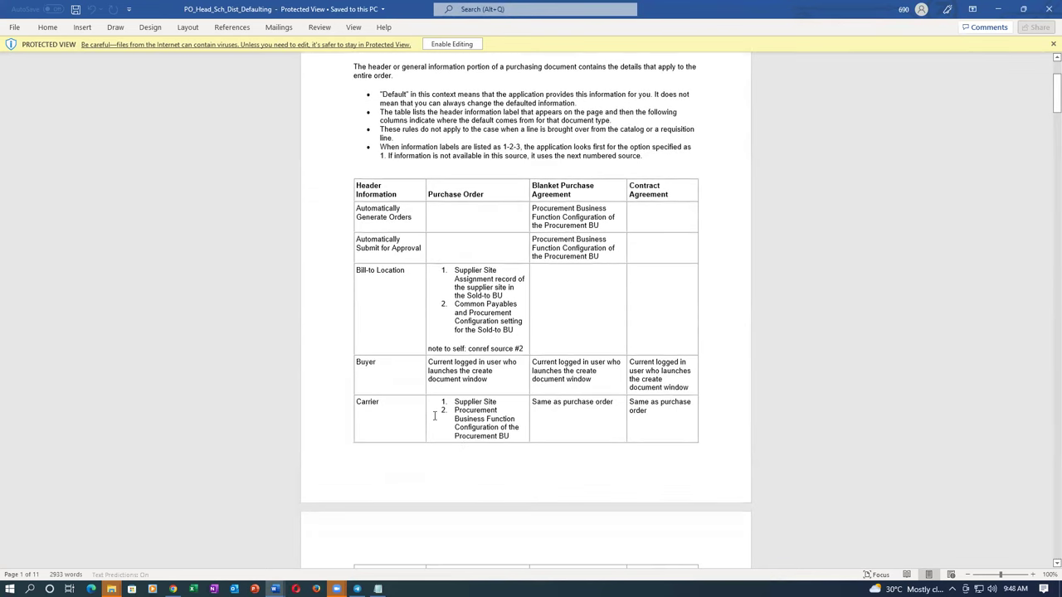
scroll(433, 415, "down", 8)
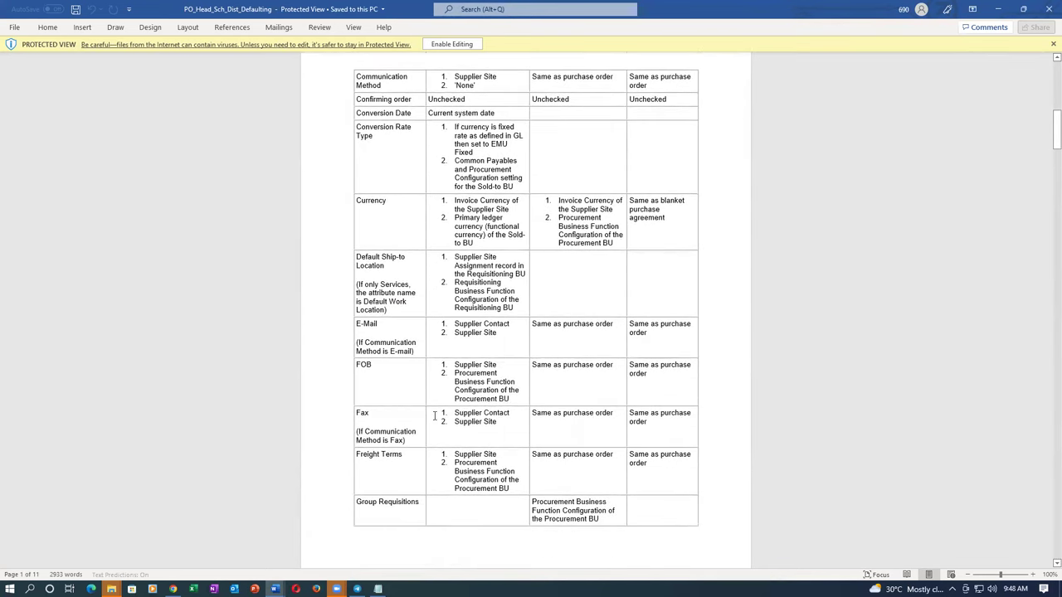
scroll(434, 416, "down", 6)
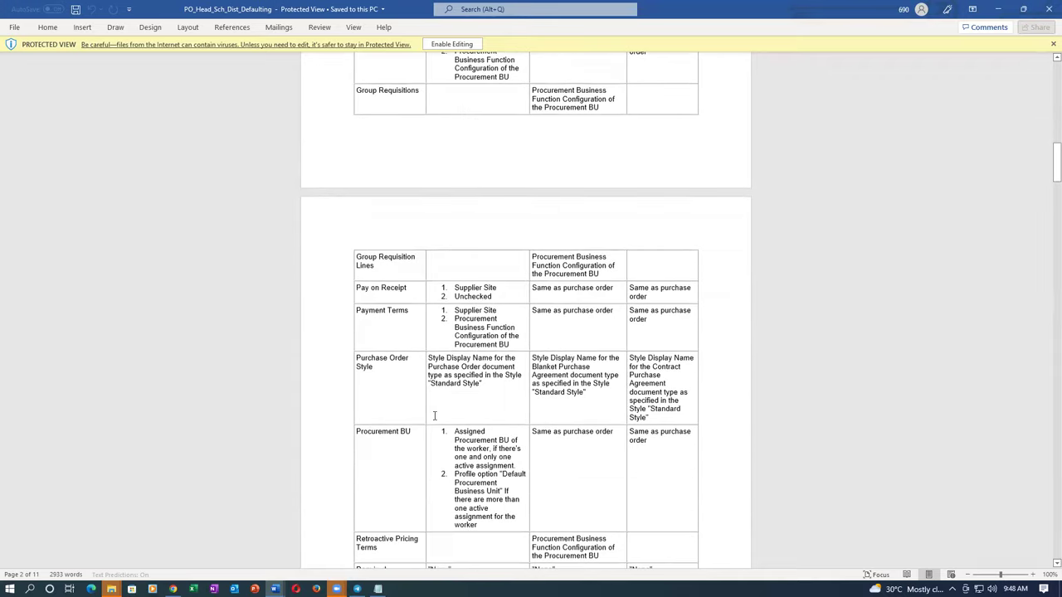
scroll(435, 416, "down", 5)
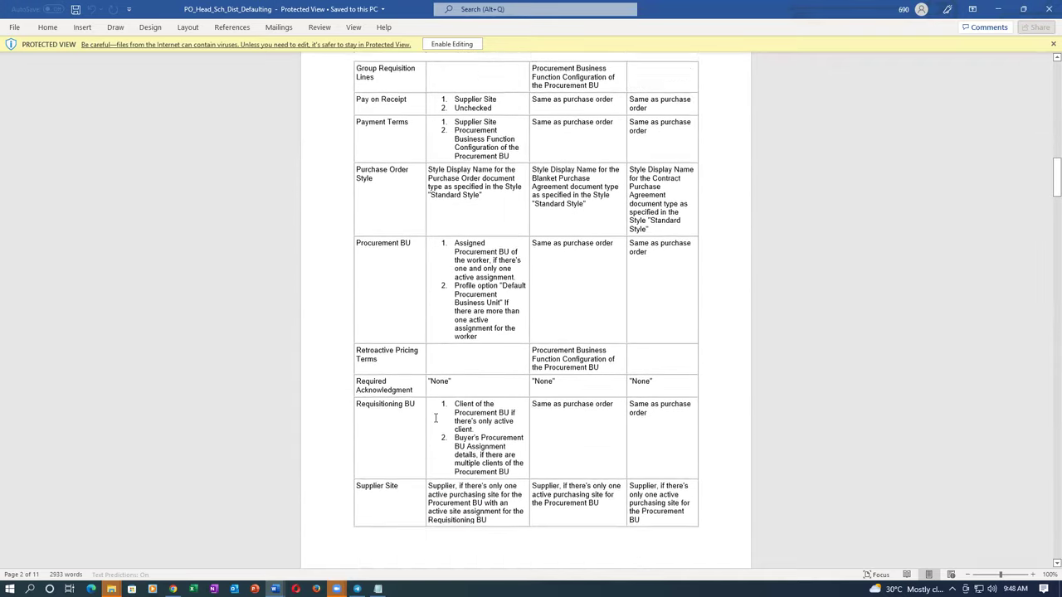
left_click(1048, 8)
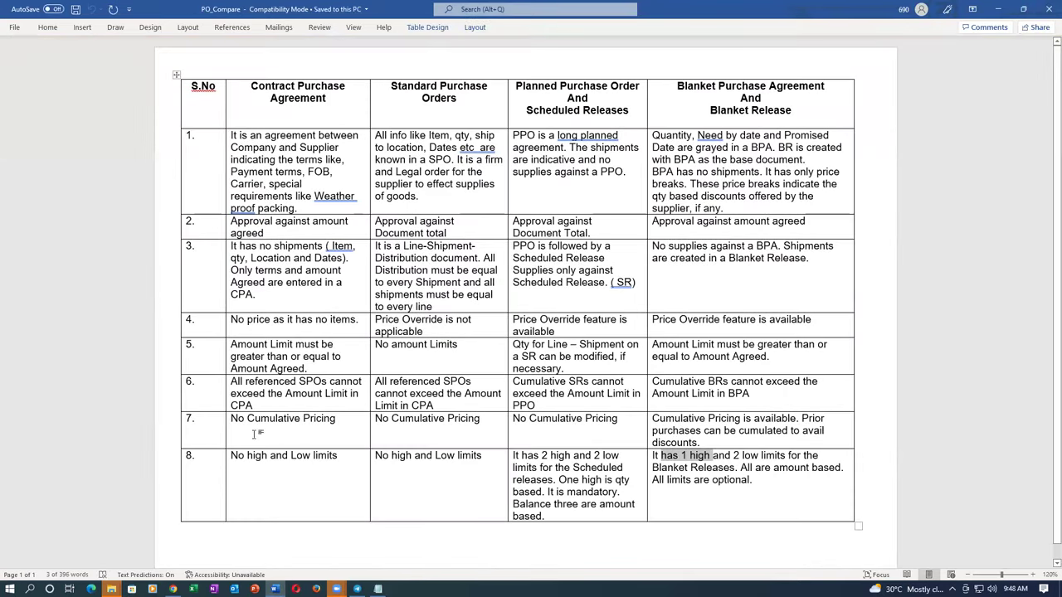
Switch back to Oracle Fusion in the browser and close the displayed ABC Consulting purchase order.
left_click(172, 589)
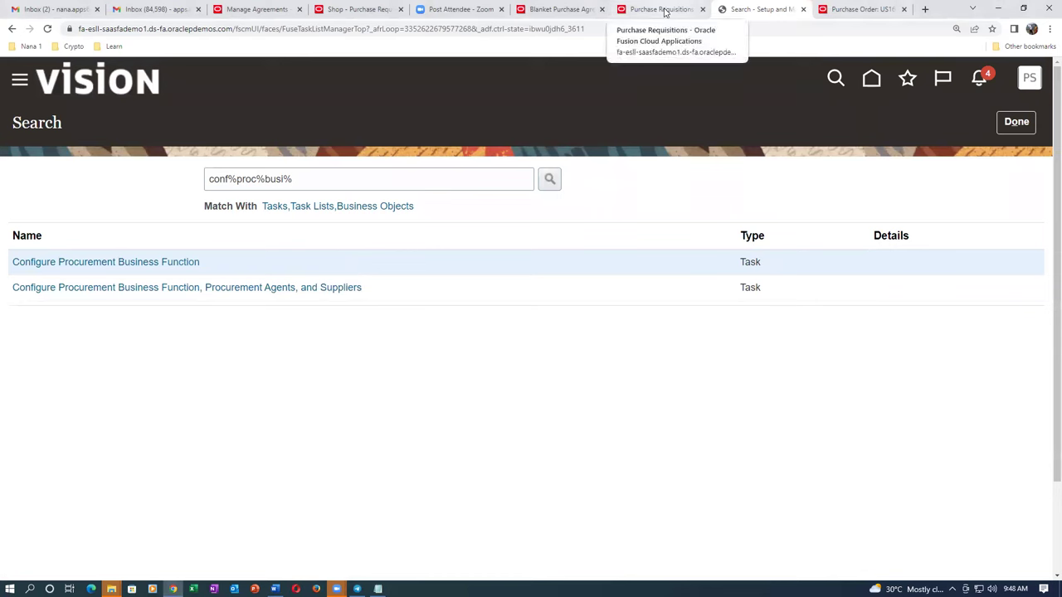
left_click(855, 9)
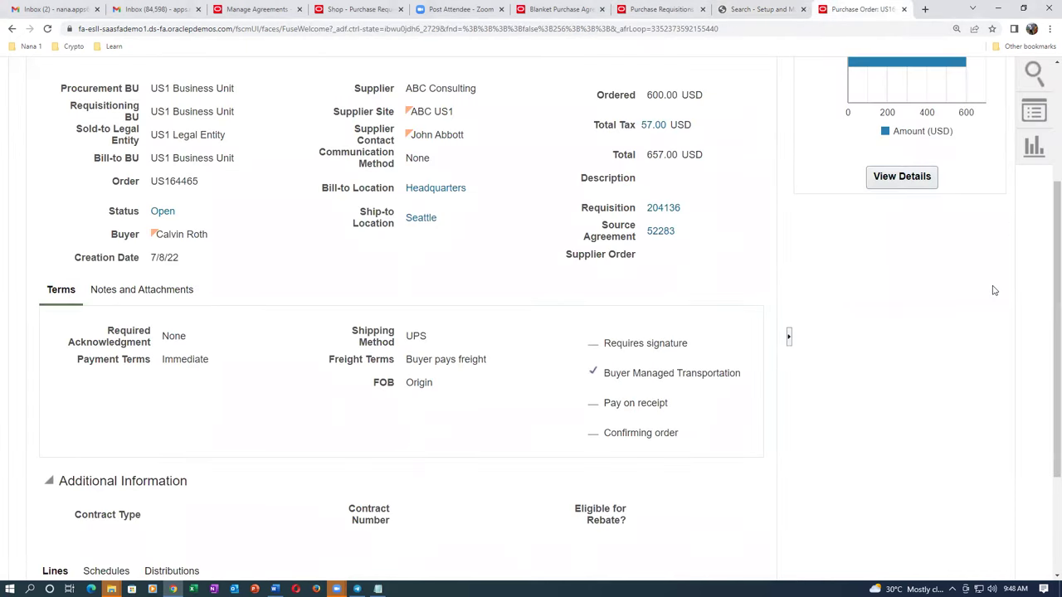
scroll(994, 290, "up", 3)
left_click(750, 167)
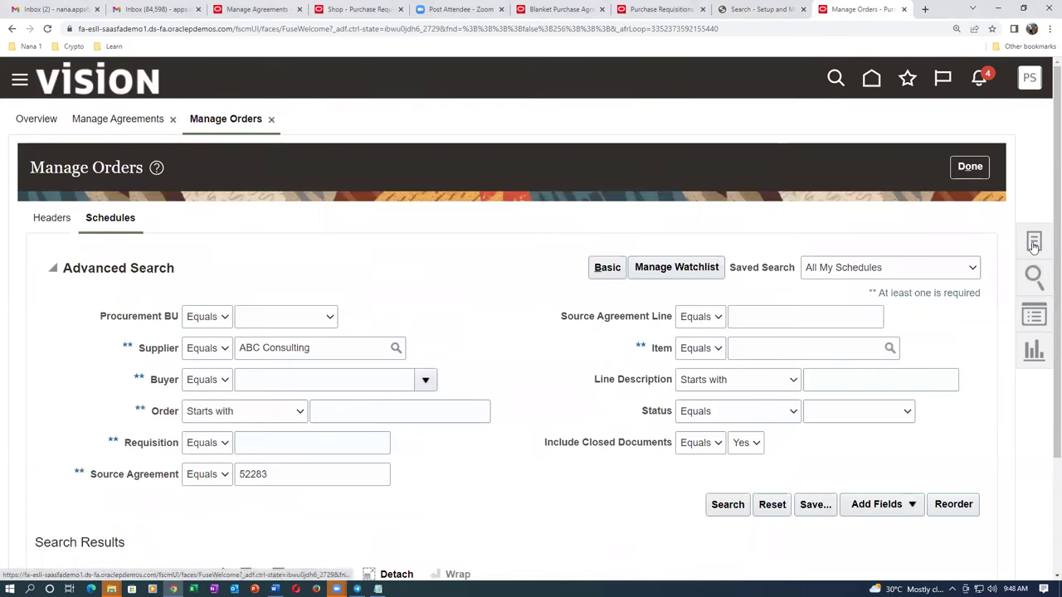
Search the agreements for the First BPA blanket agreement, check its released amount, and close Manage Agreements.
left_click(1033, 242)
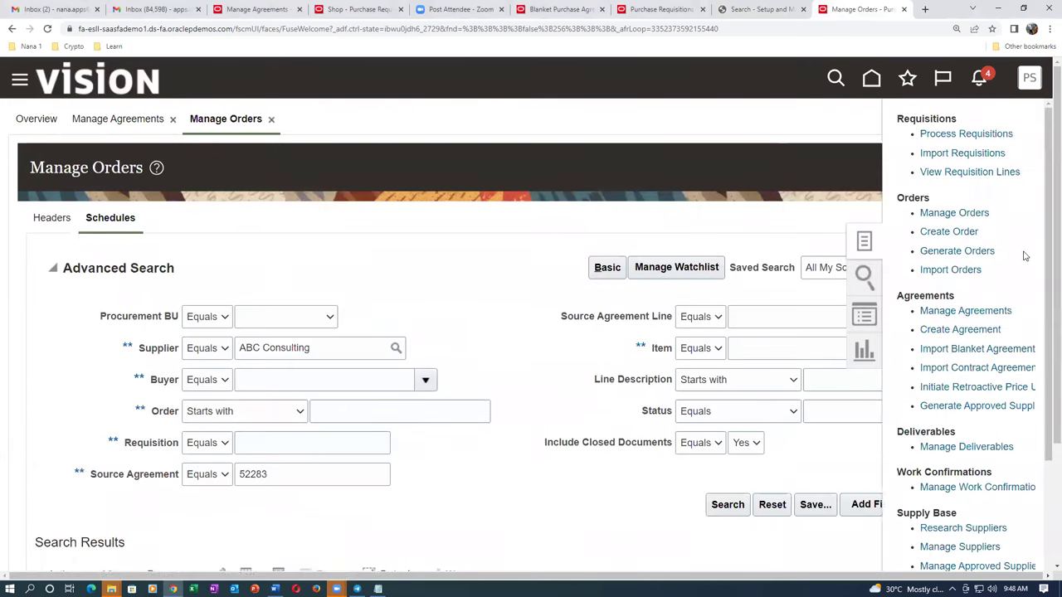
left_click(948, 310)
left_click(870, 441)
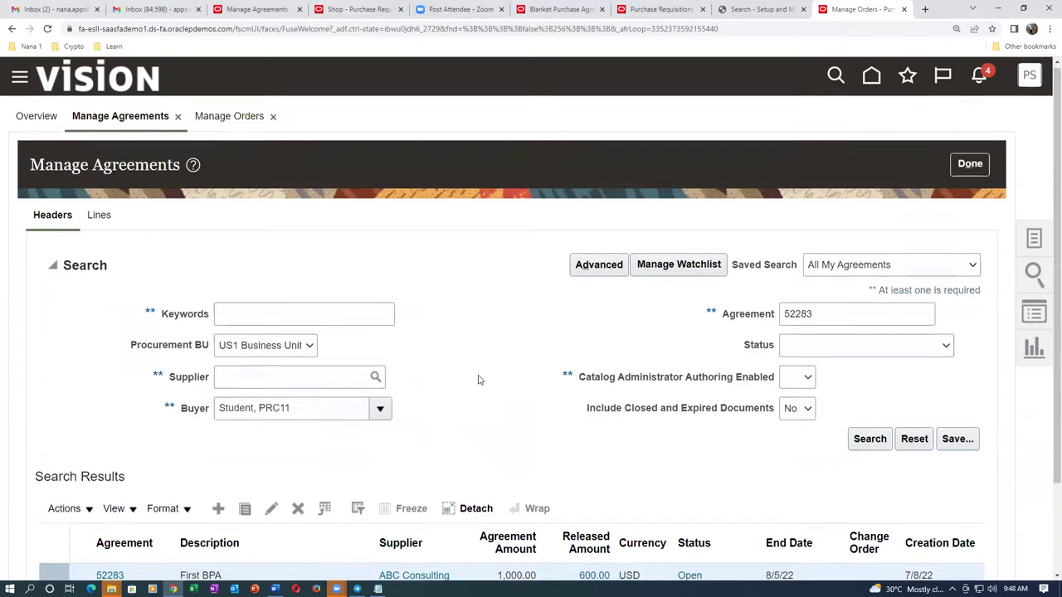
scroll(479, 378, "down", 2)
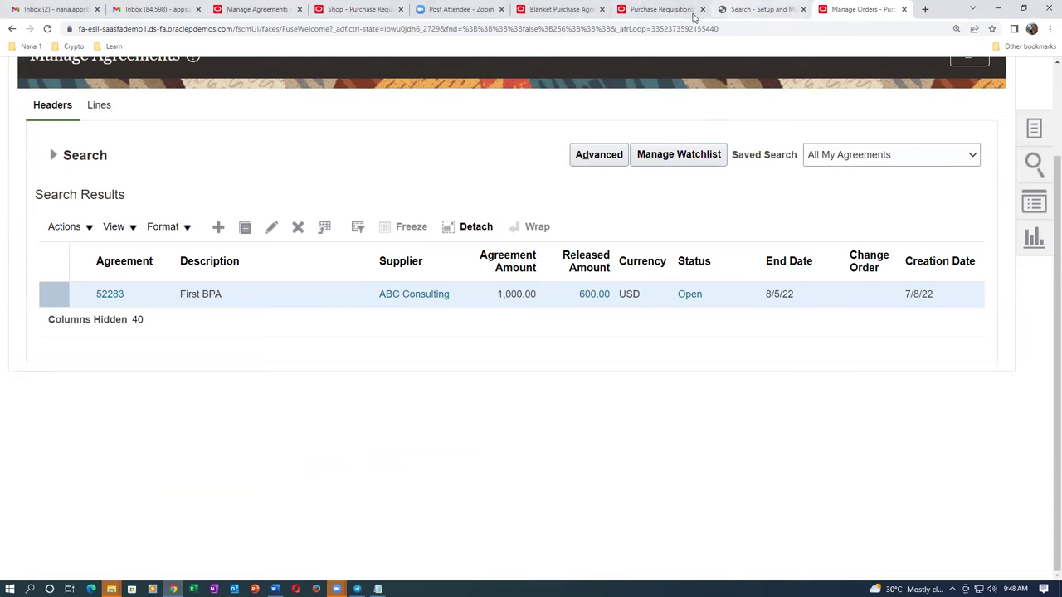
scroll(904, 258, "up", 2)
left_click(968, 163)
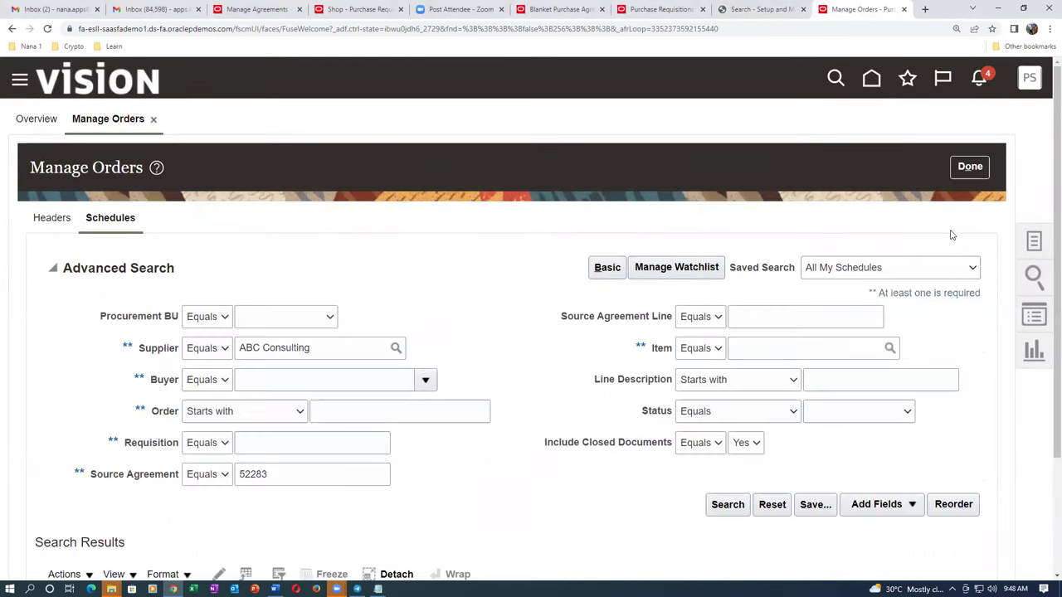
Search the purchase order headers for supplier ABC Consulting with the buyer filter cleared.
left_click(1035, 241)
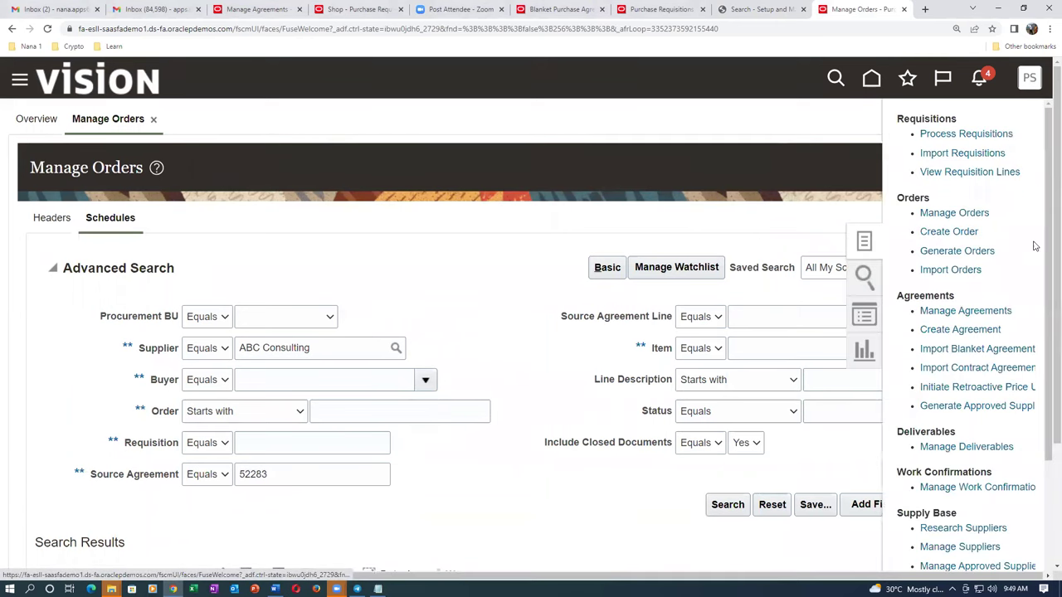
left_click(948, 213)
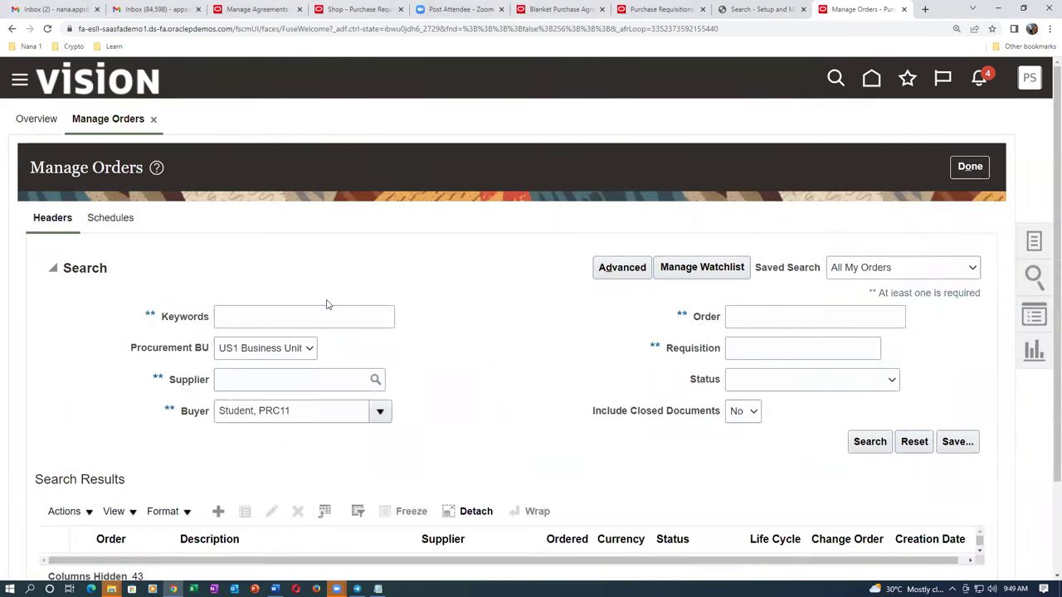
left_click(238, 380)
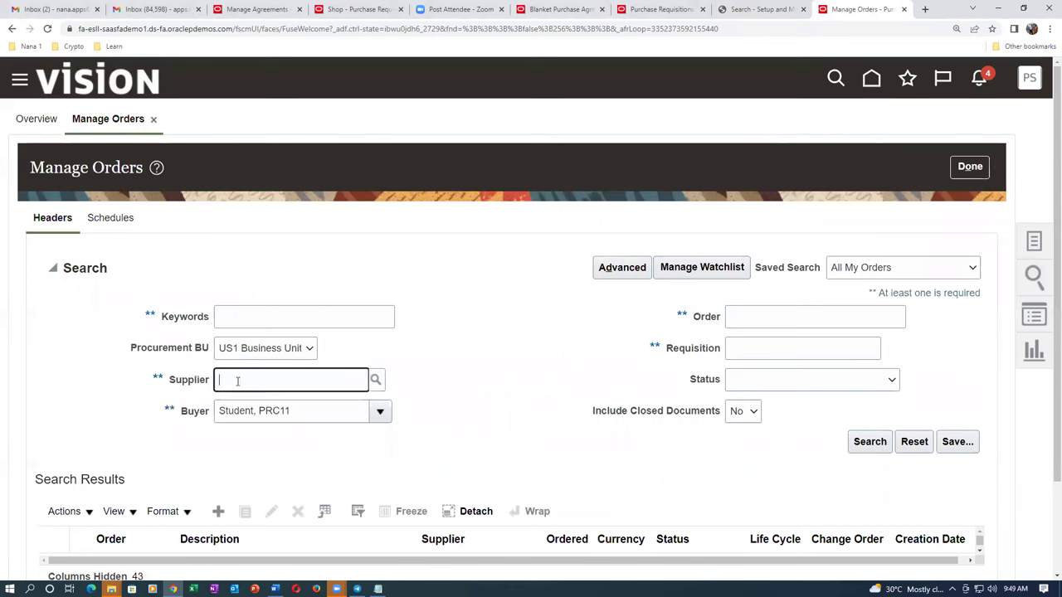
type("ABC")
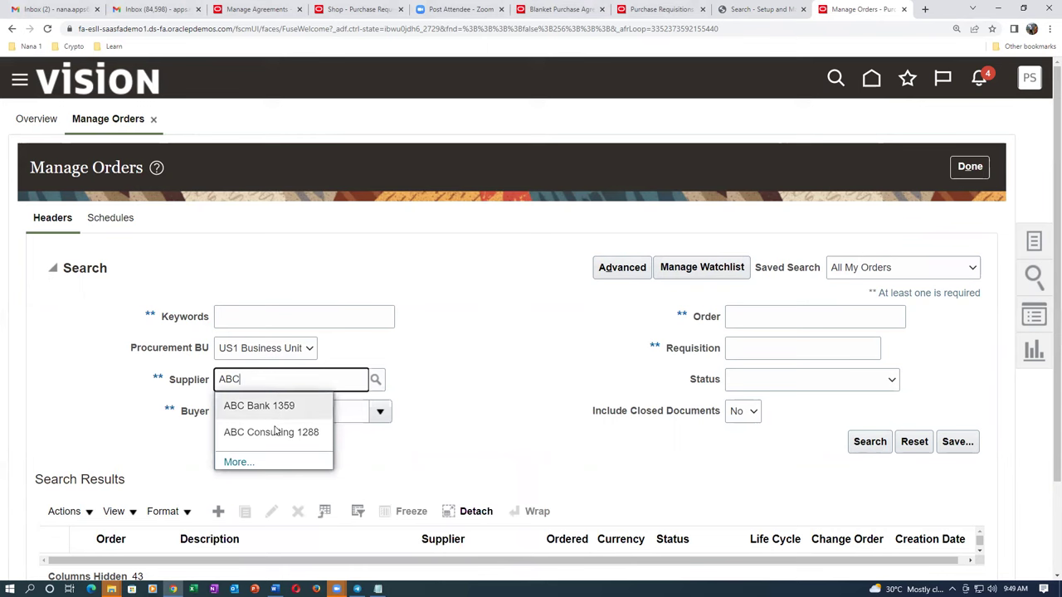
left_click(276, 431)
key("Tab")
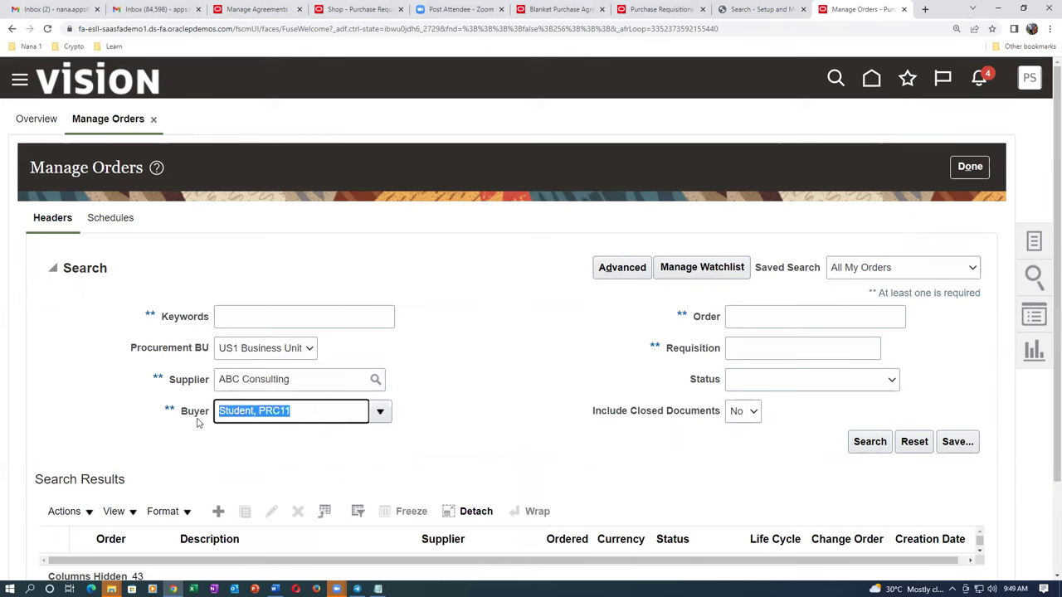
key("BackSpace")
left_click(882, 444)
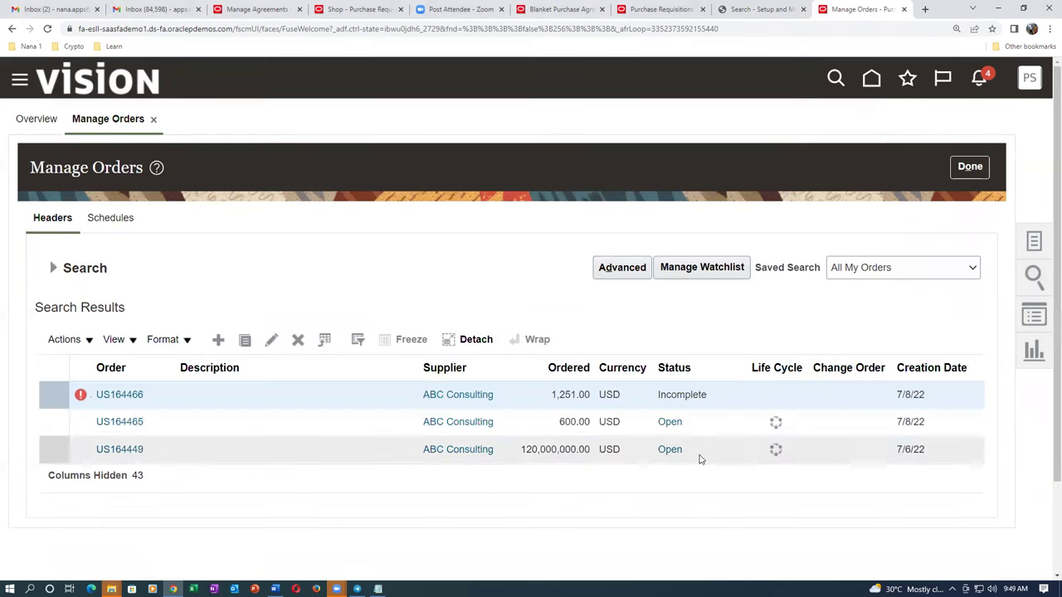
Open the incomplete ABC Consulting purchase order for editing and review its header details and terms.
left_click(106, 395)
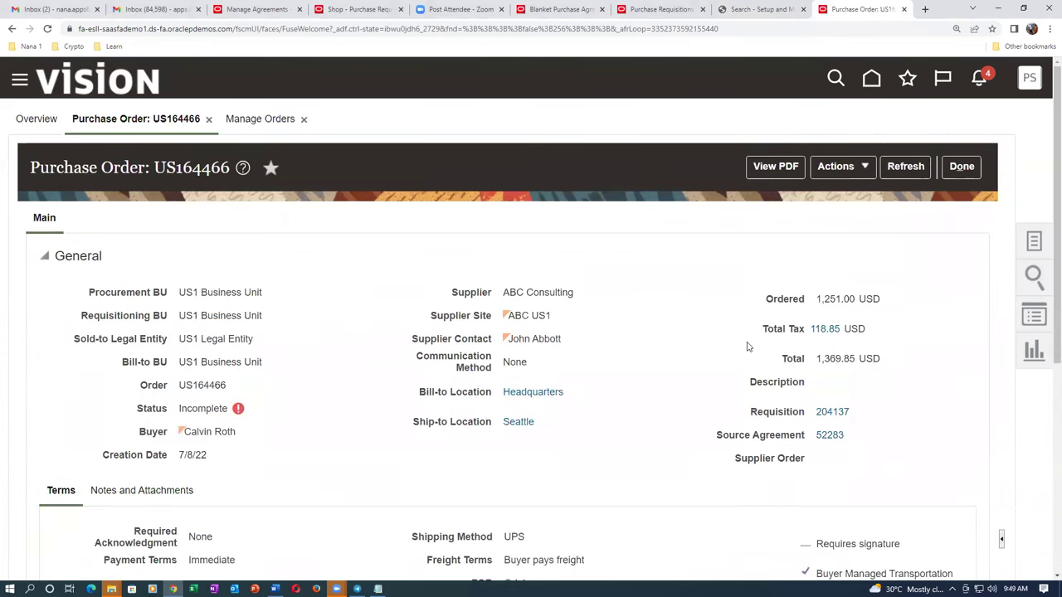
left_click(848, 170)
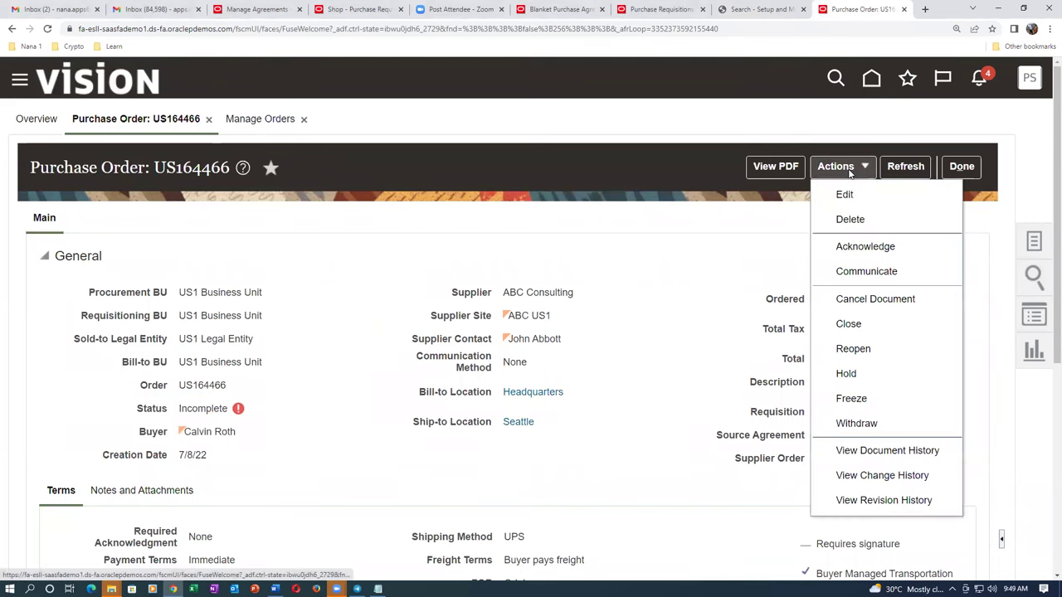
left_click(846, 195)
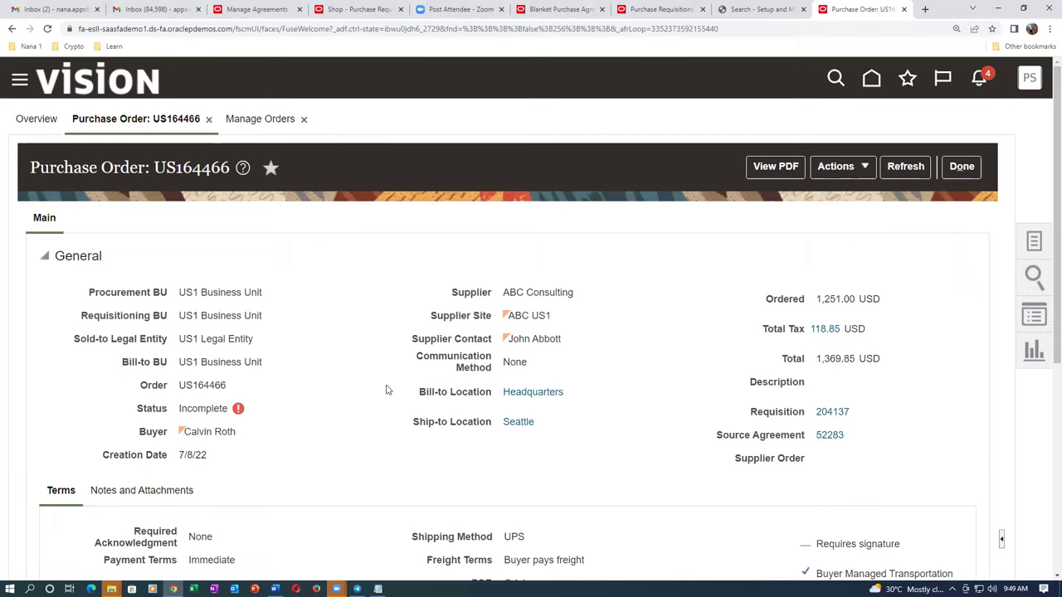
scroll(387, 388, "down", 2)
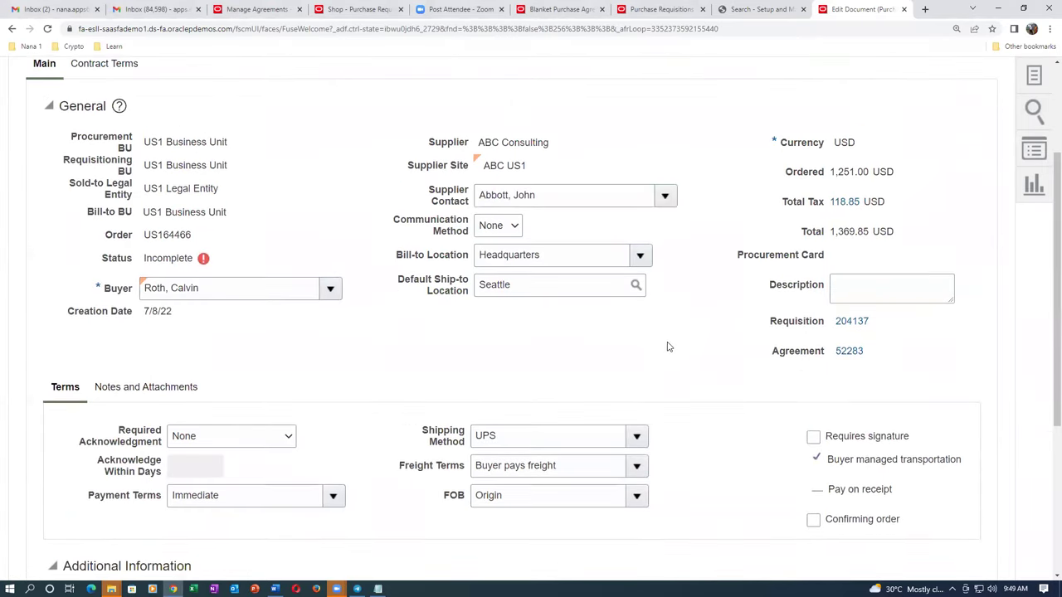
scroll(668, 346, "up", 2)
Check the purchase order for validation errors and read each message in the error list.
left_click(771, 166)
left_click(777, 194)
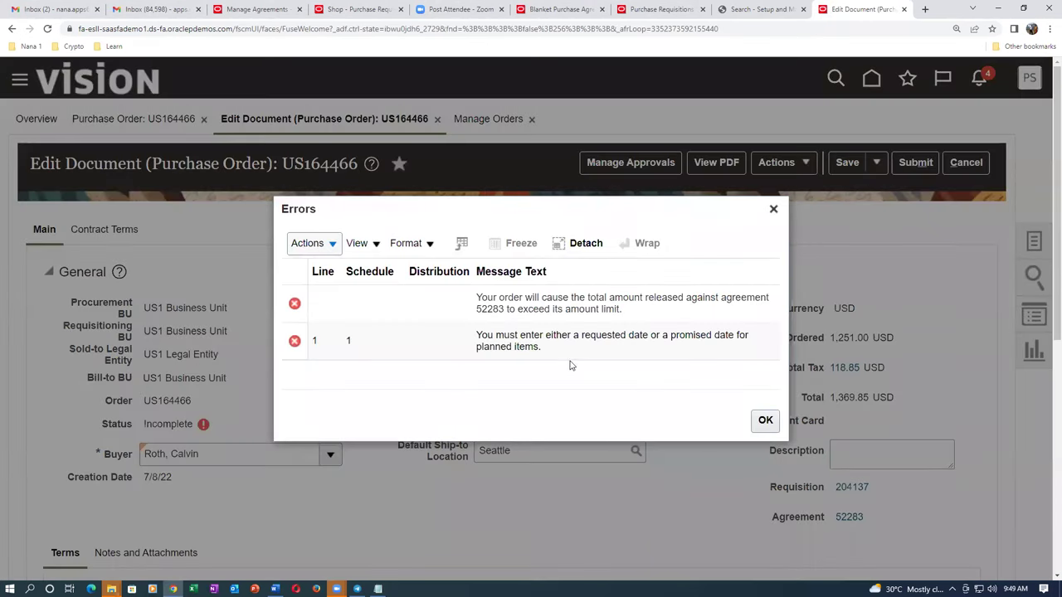
left_click_drag(579, 309, 619, 309)
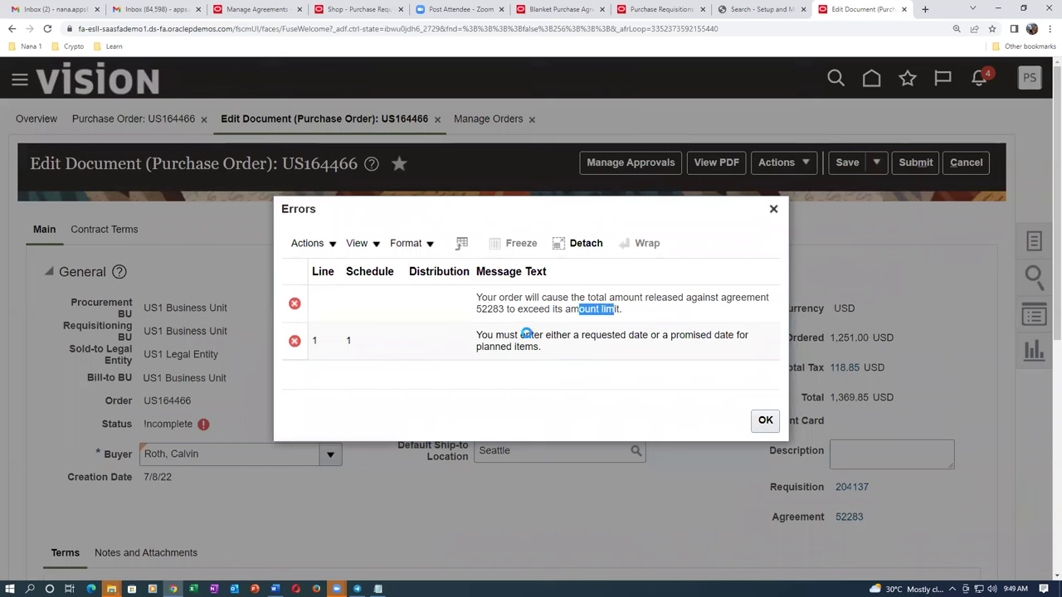
left_click_drag(503, 335, 509, 357)
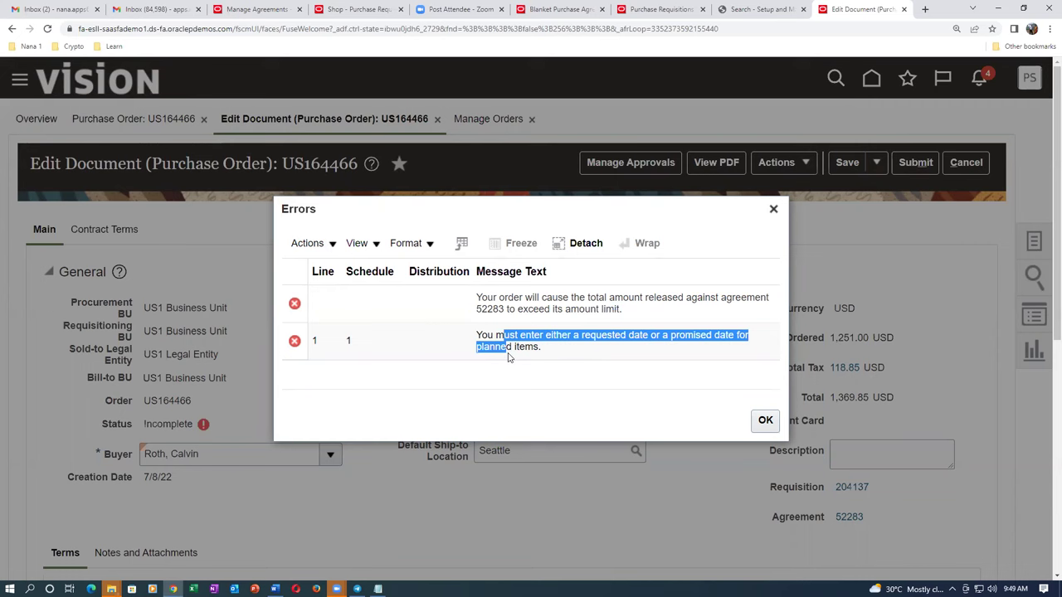
Check the requested delivery date and order details on the 139-unit Standard Inkjet Printer requisition, then reopen it to refresh them.
left_click_drag(509, 356, 513, 352)
left_click(659, 11)
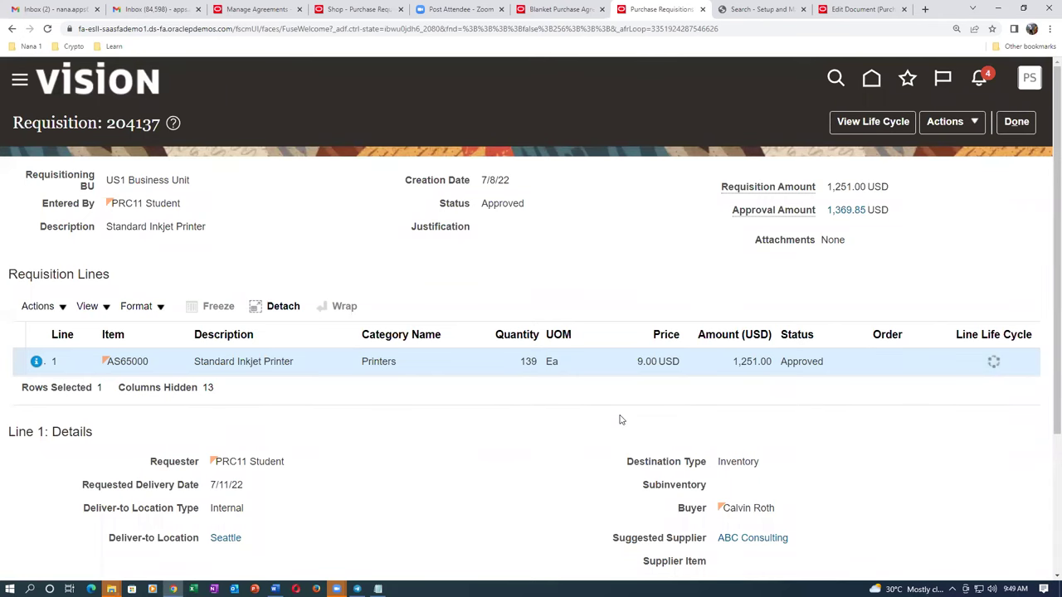
scroll(621, 418, "down", 2)
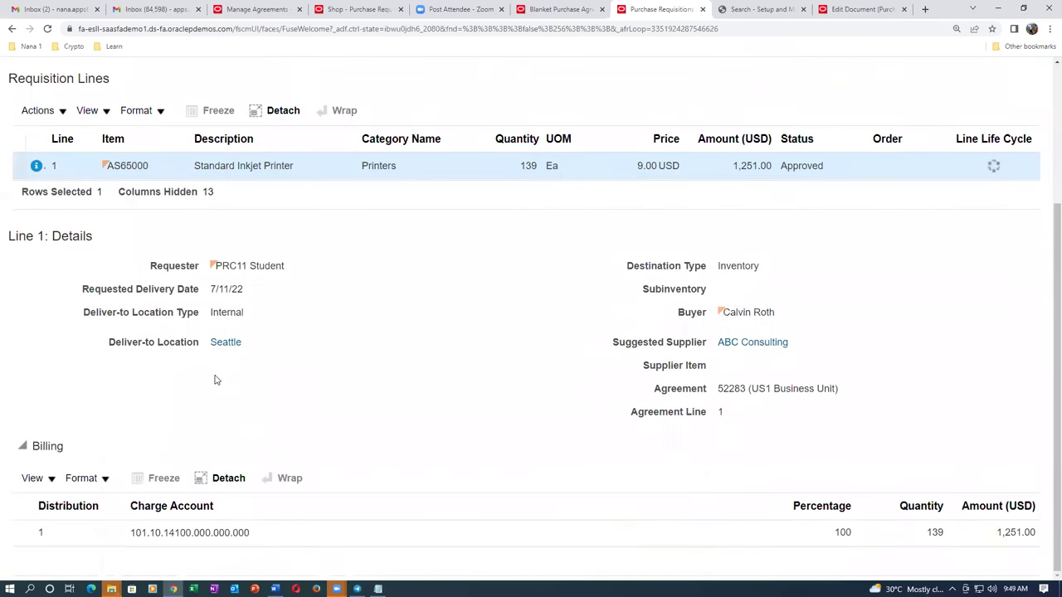
left_click_drag(210, 290, 251, 289)
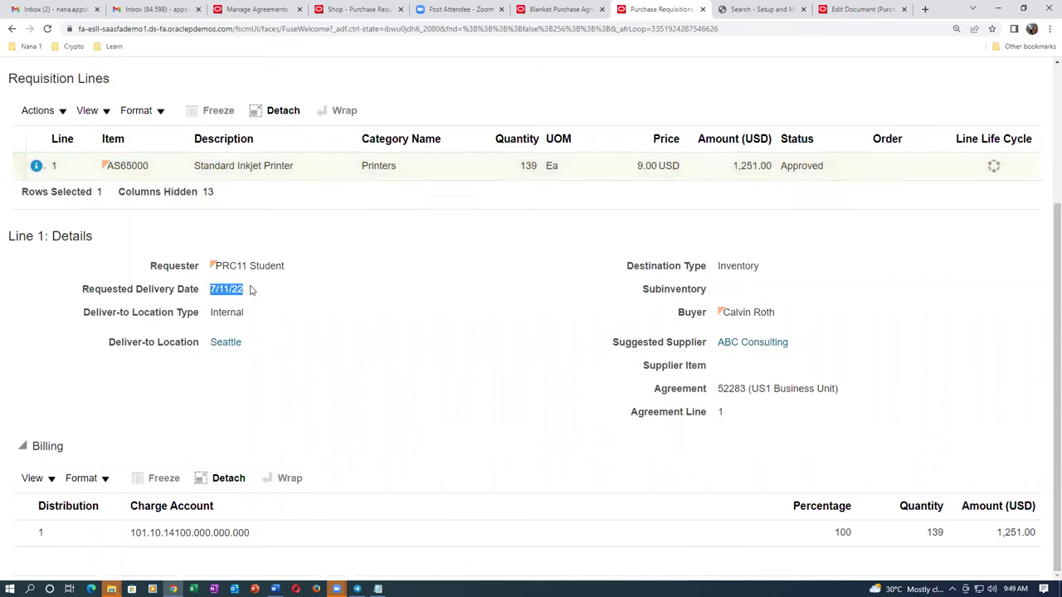
left_click(313, 405)
left_click_drag(211, 288, 245, 292)
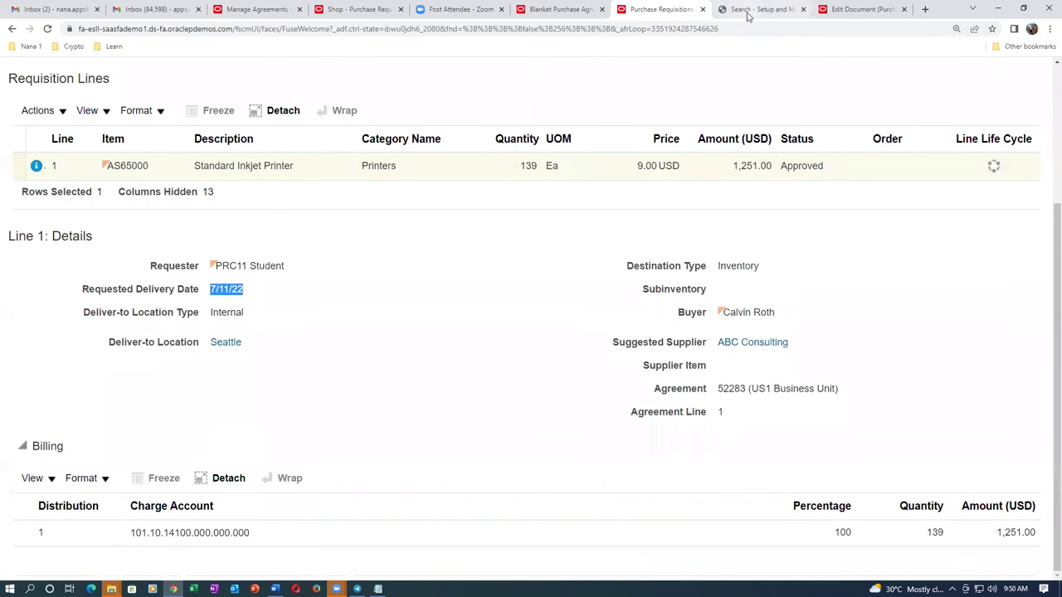
scroll(7, 342, "up", 2)
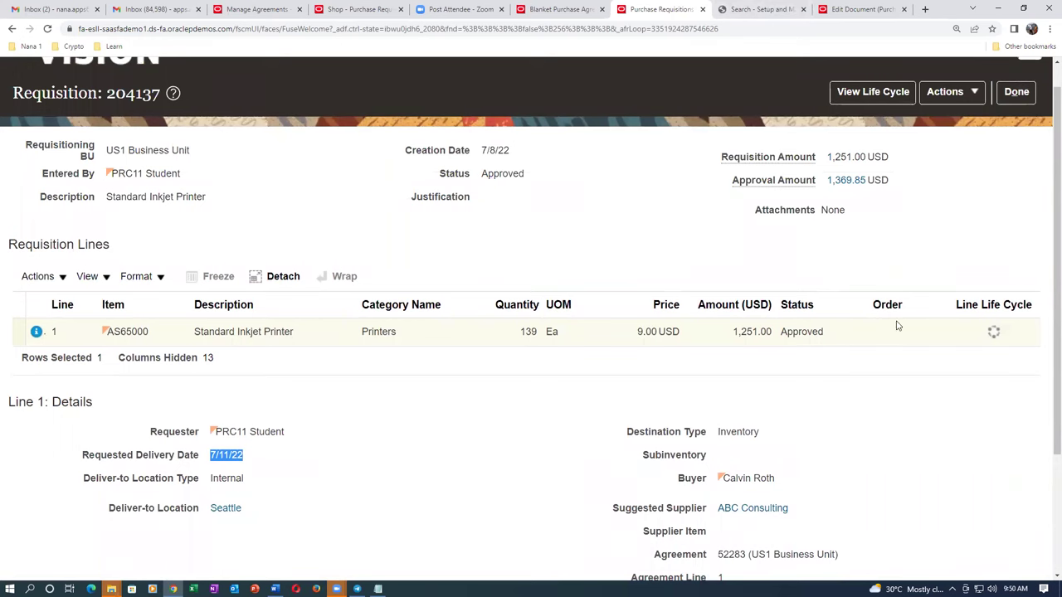
left_click(1016, 91)
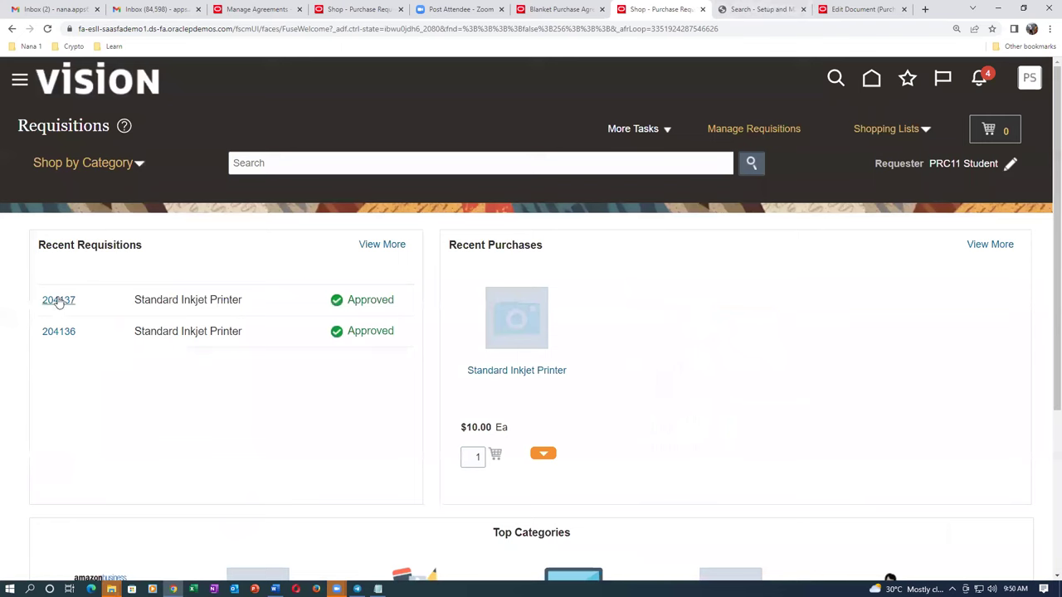
left_click(57, 301)
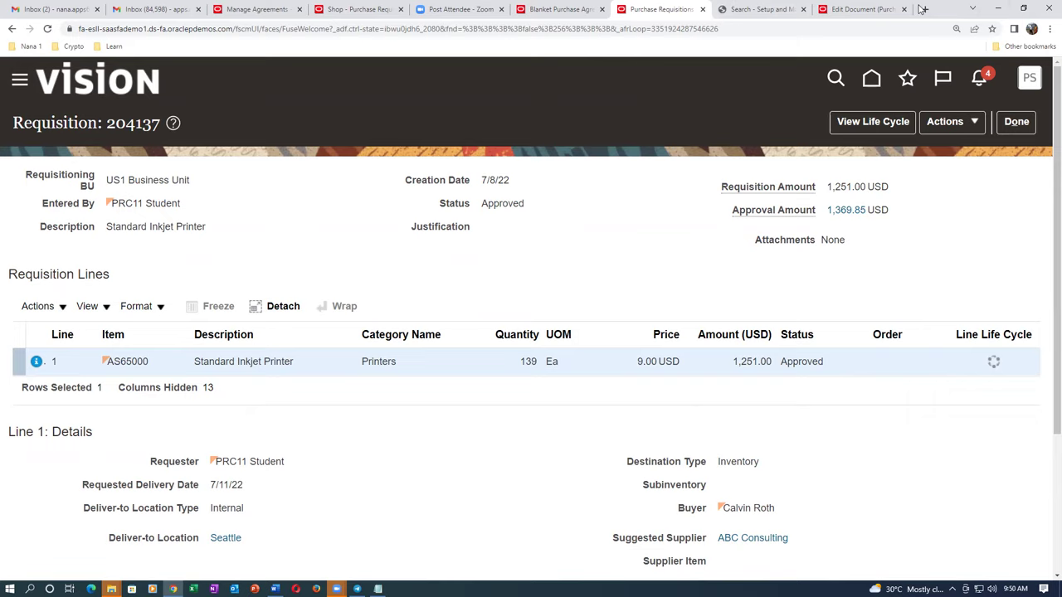
Reread the purchase order's validation errors about the agreement amount limit and the requested or promised date.
left_click(858, 9)
left_click(504, 329)
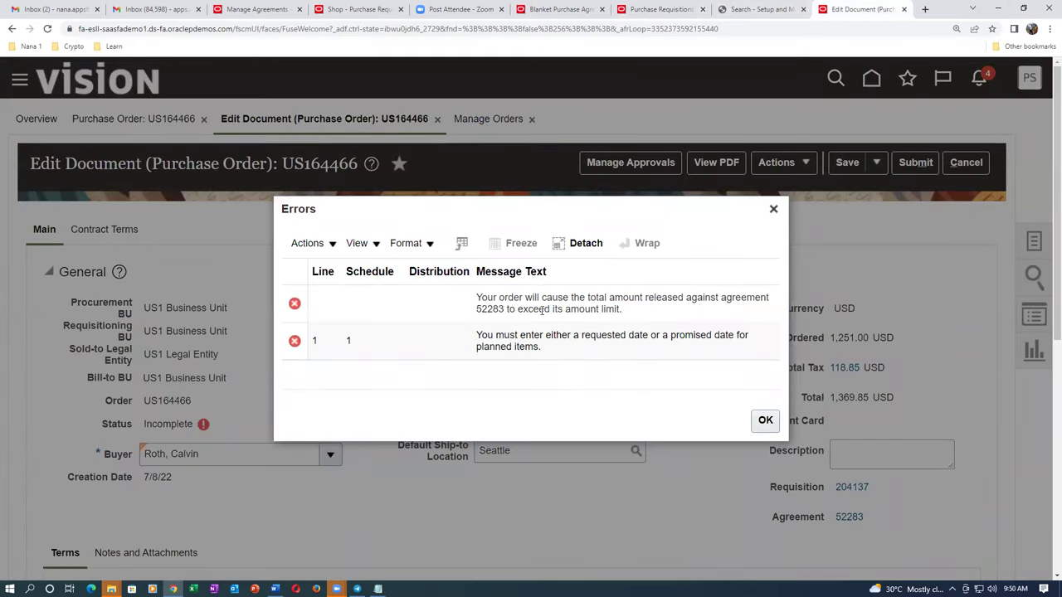
left_click_drag(496, 297, 601, 309)
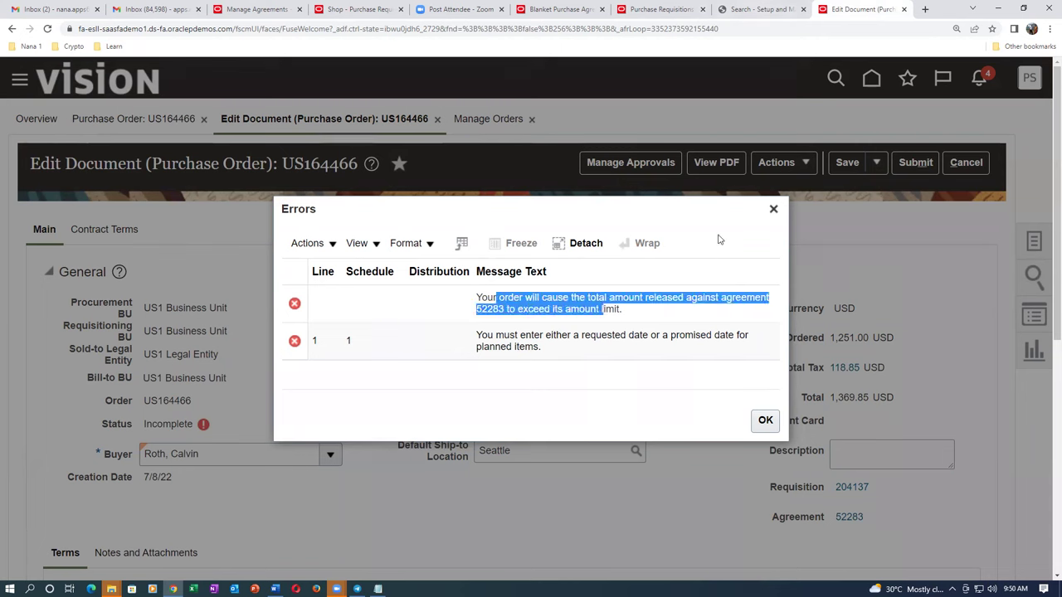
left_click(648, 323)
left_click_drag(498, 338, 509, 348)
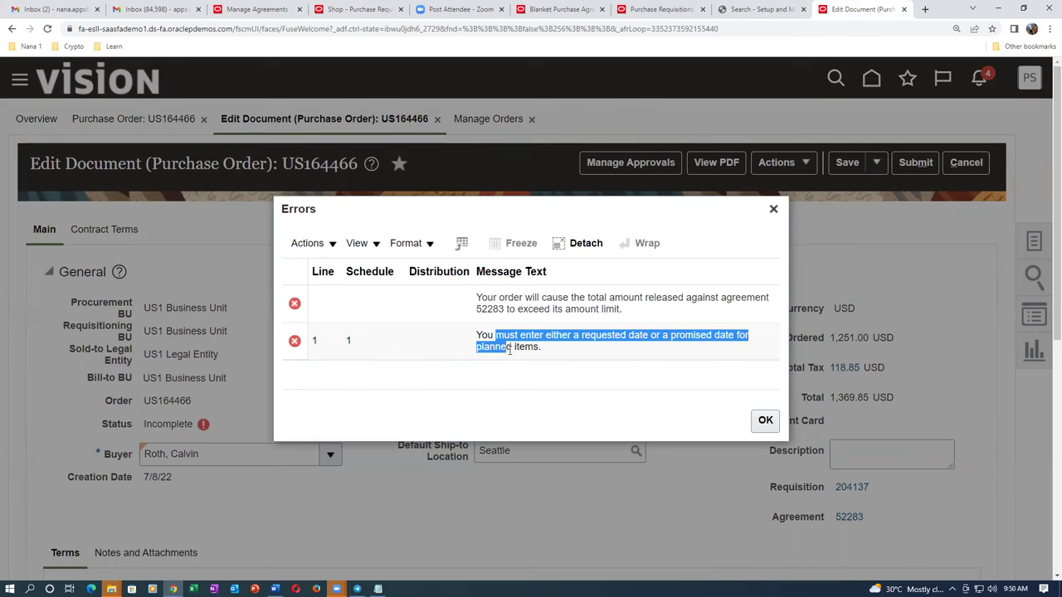
left_click_drag(508, 297, 525, 349)
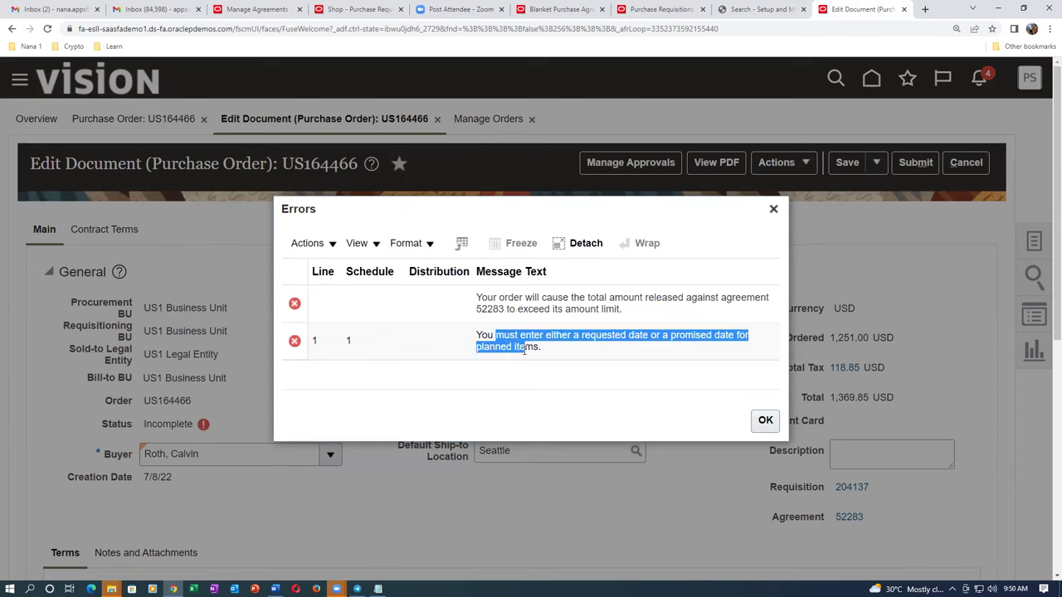
left_click_drag(513, 296, 570, 319)
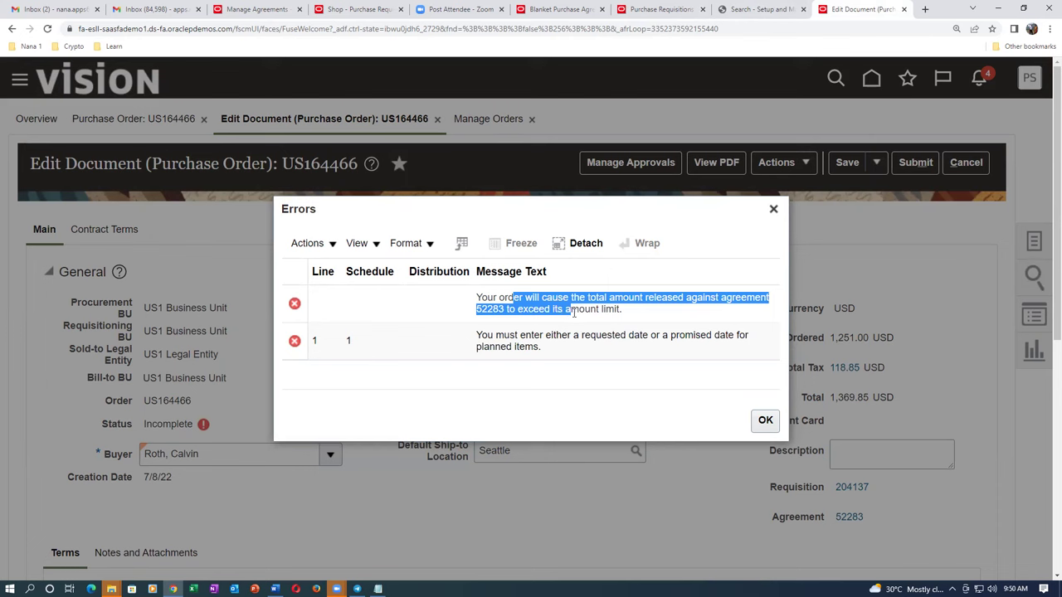
left_click(509, 311)
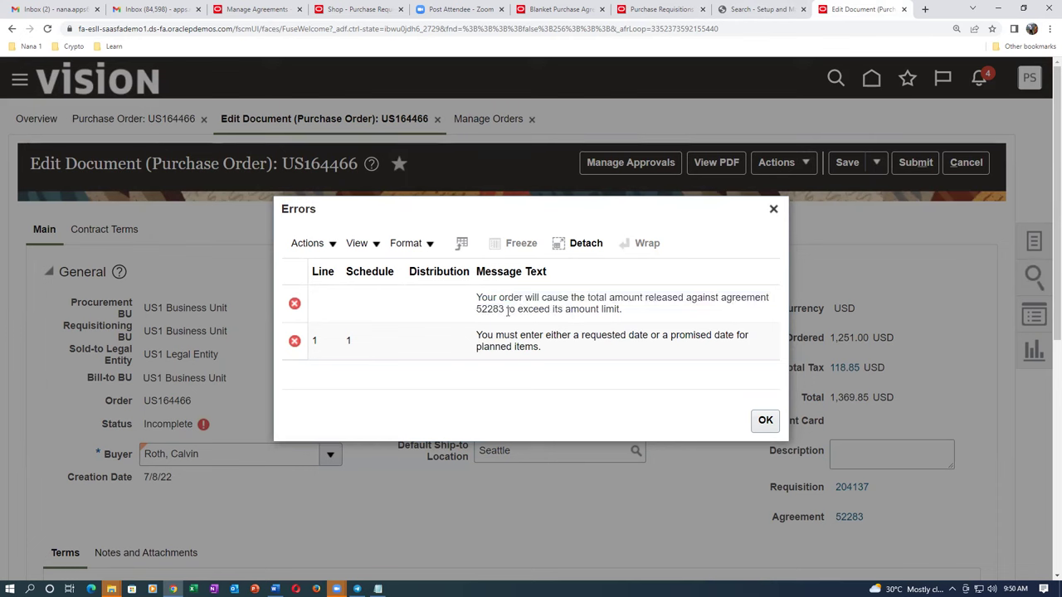
Close the error list and leave the purchase order's edit mode, discarding unsaved changes.
left_click(766, 422)
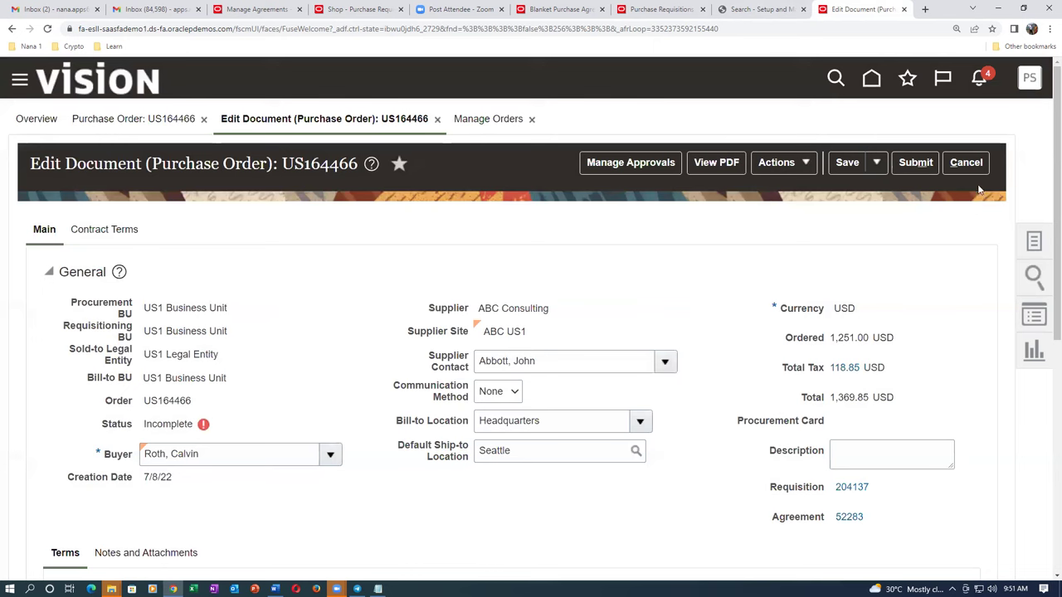
left_click(966, 162)
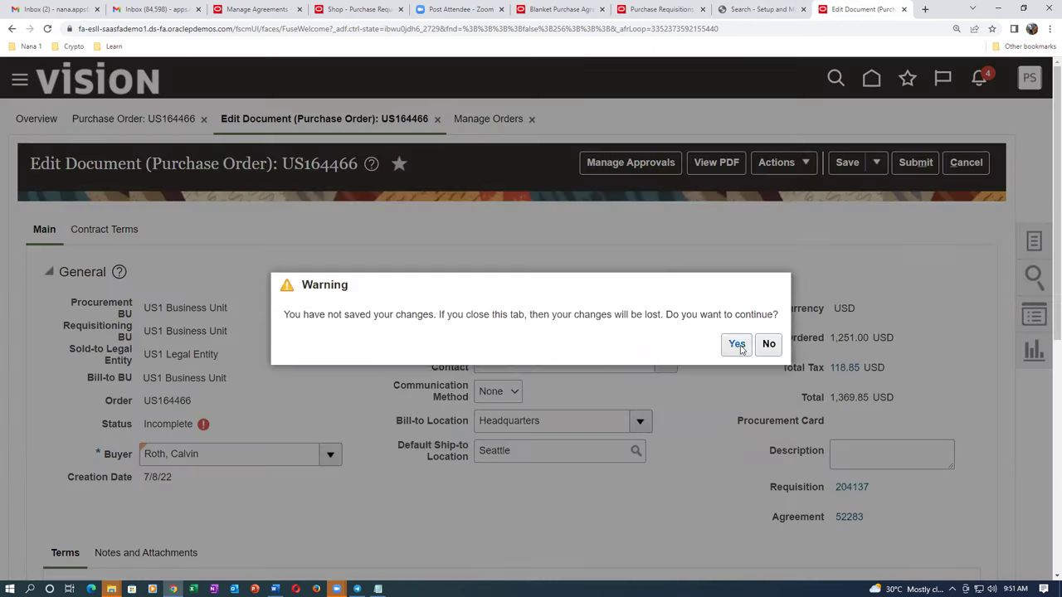
left_click(736, 345)
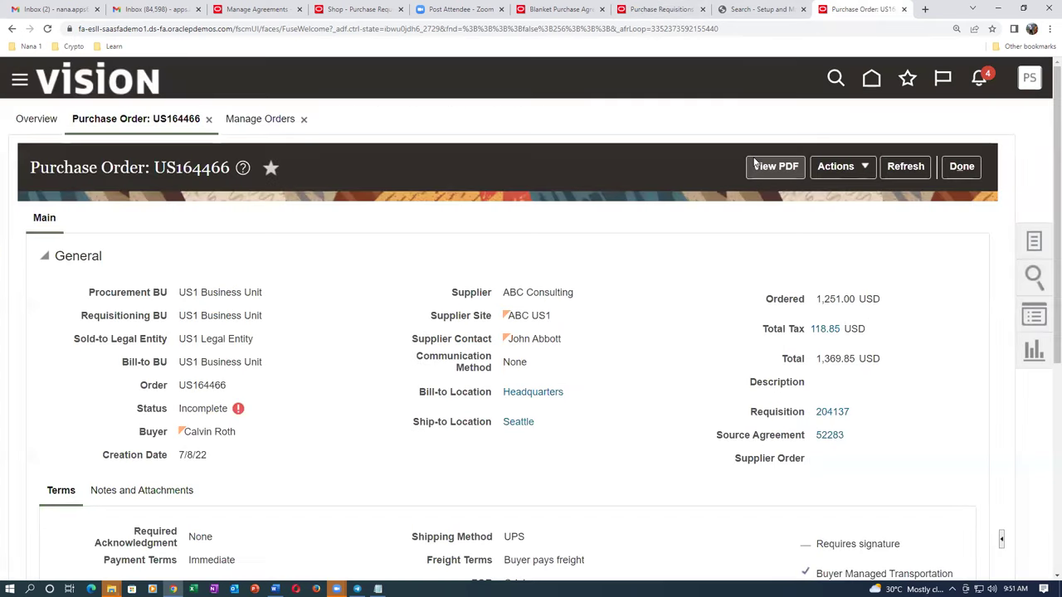
Close the open requisition and start a new goods requisition line for item AS65000 Standard Inkjet Printer.
left_click(659, 9)
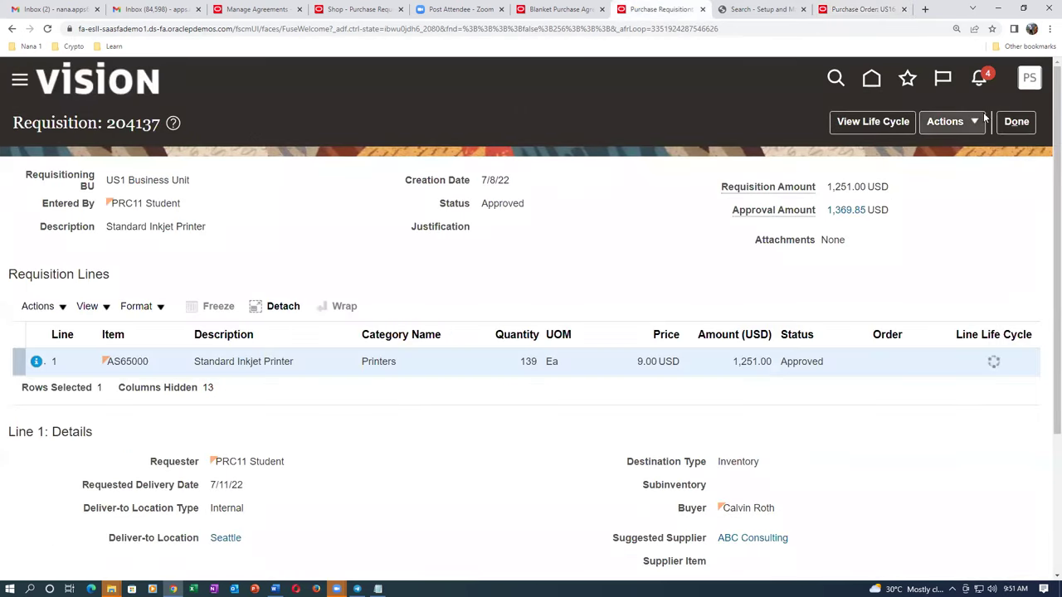
left_click(1016, 121)
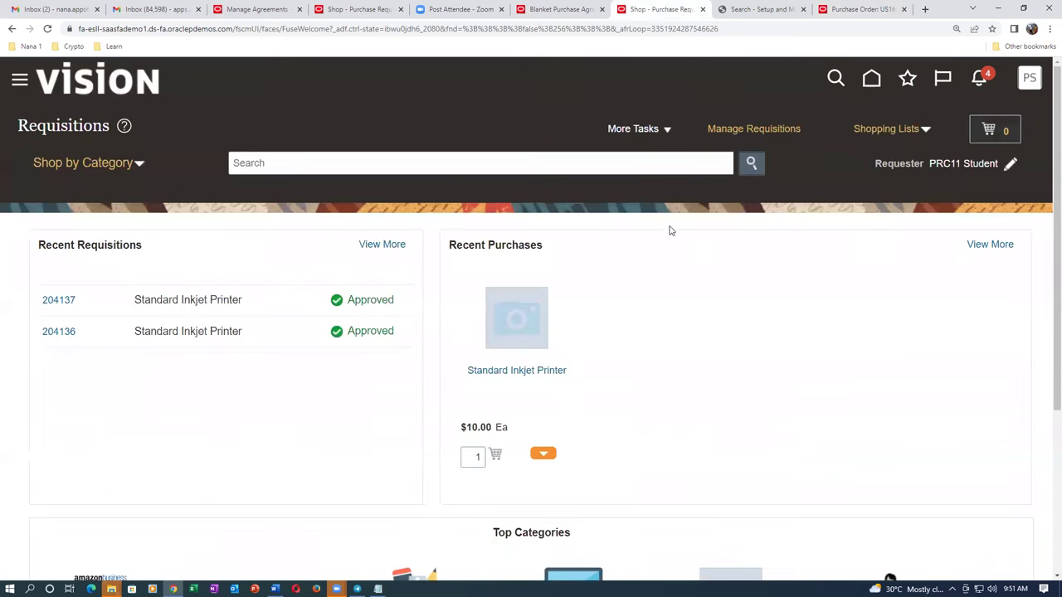
left_click(629, 136)
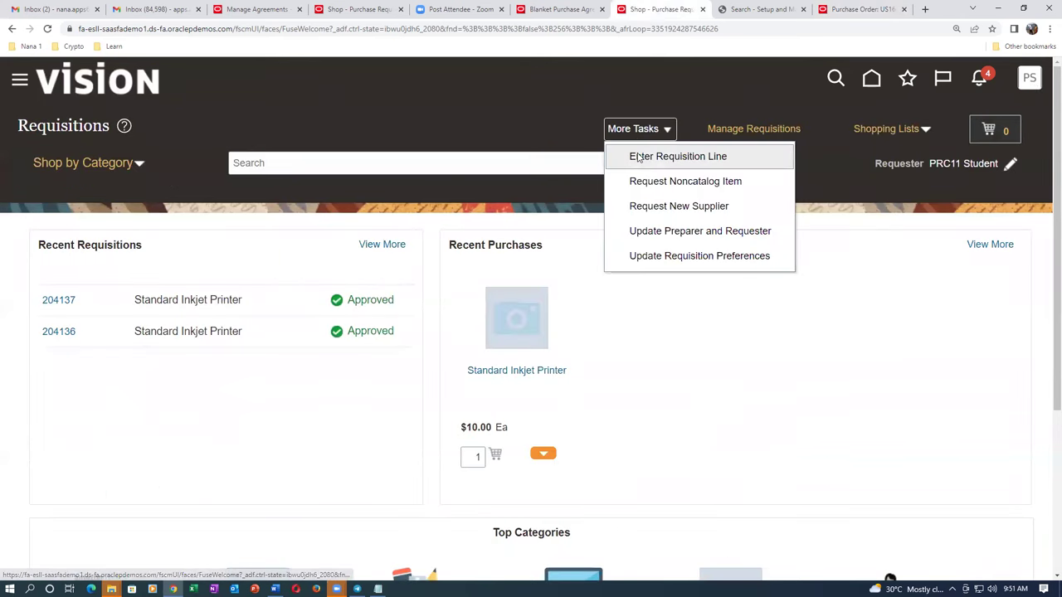
left_click(632, 154)
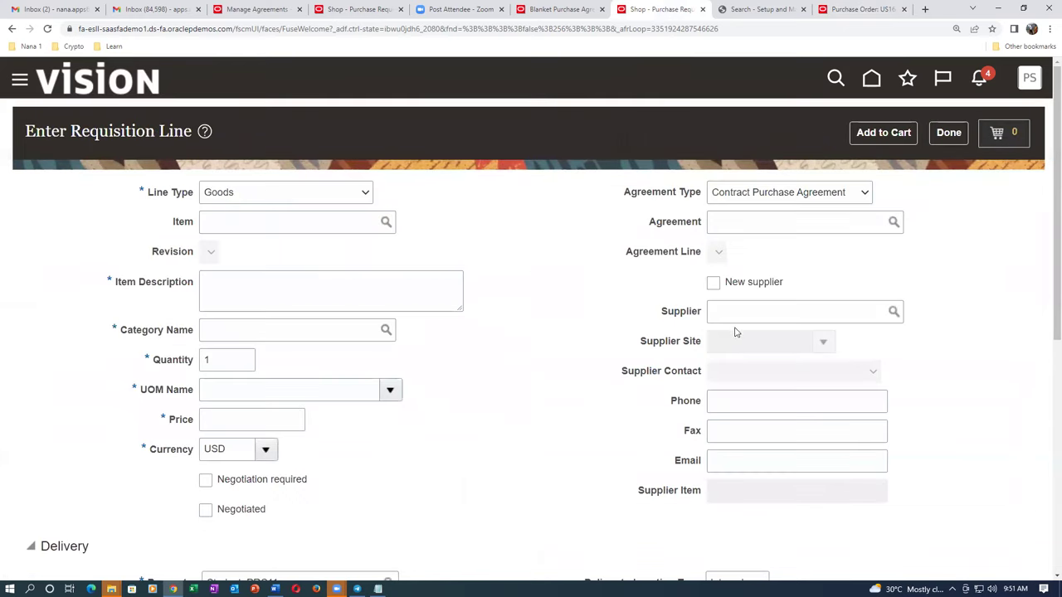
left_click(243, 221)
type("AS65000")
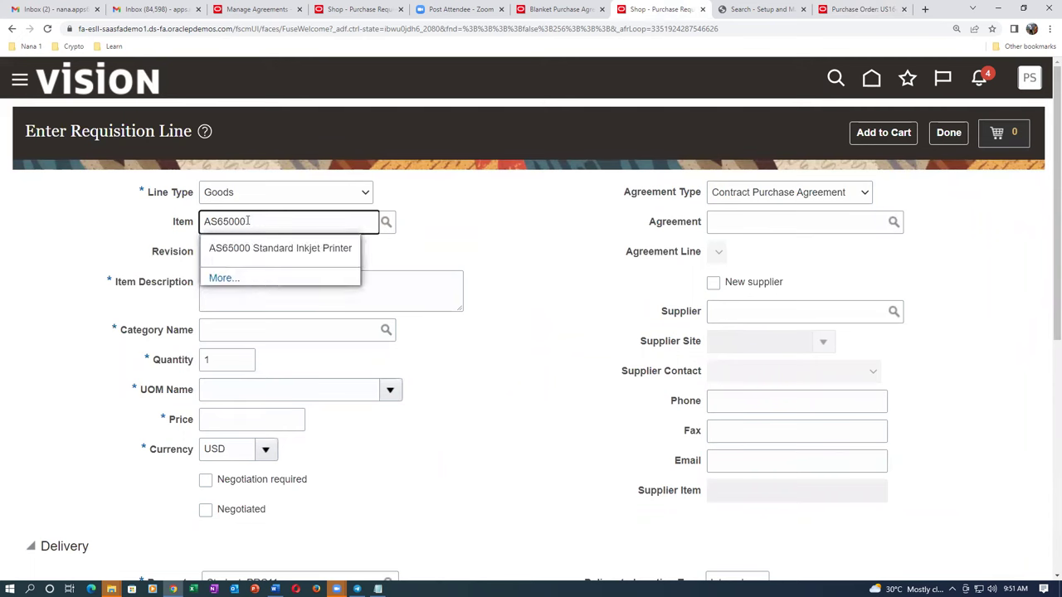
left_click(270, 249)
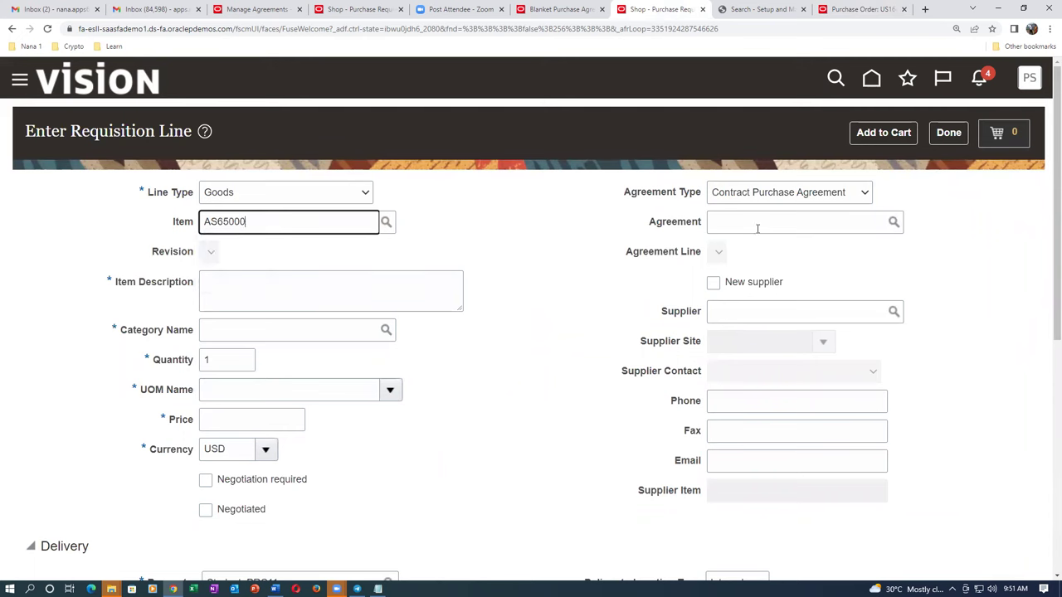
Set the line's agreement type to Blanket Purchase Agreement and assign ABC Consulting's First BPA agreement.
left_click(778, 194)
left_click(774, 210)
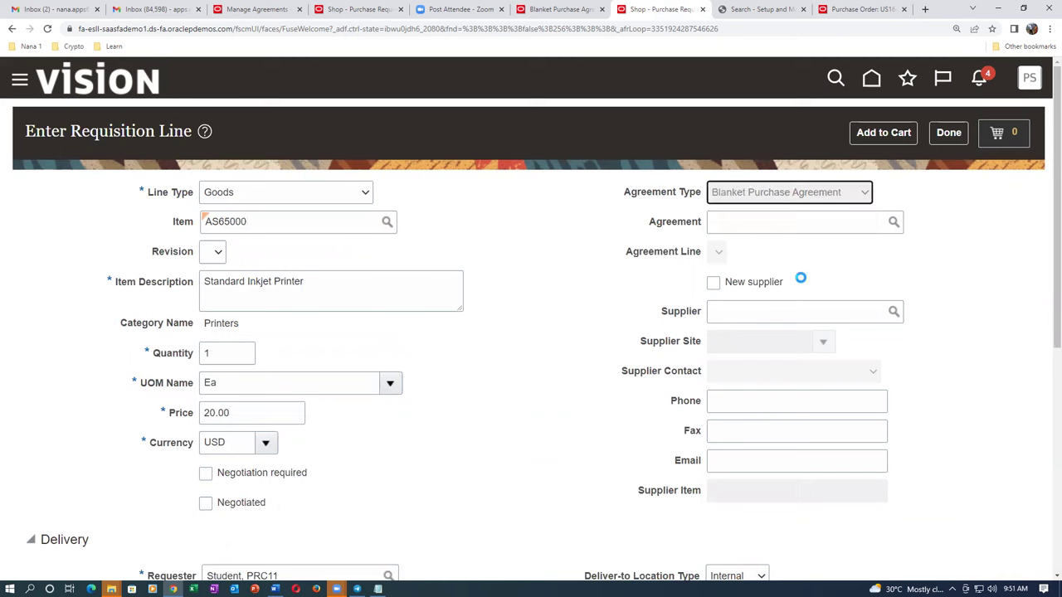
left_click(763, 227)
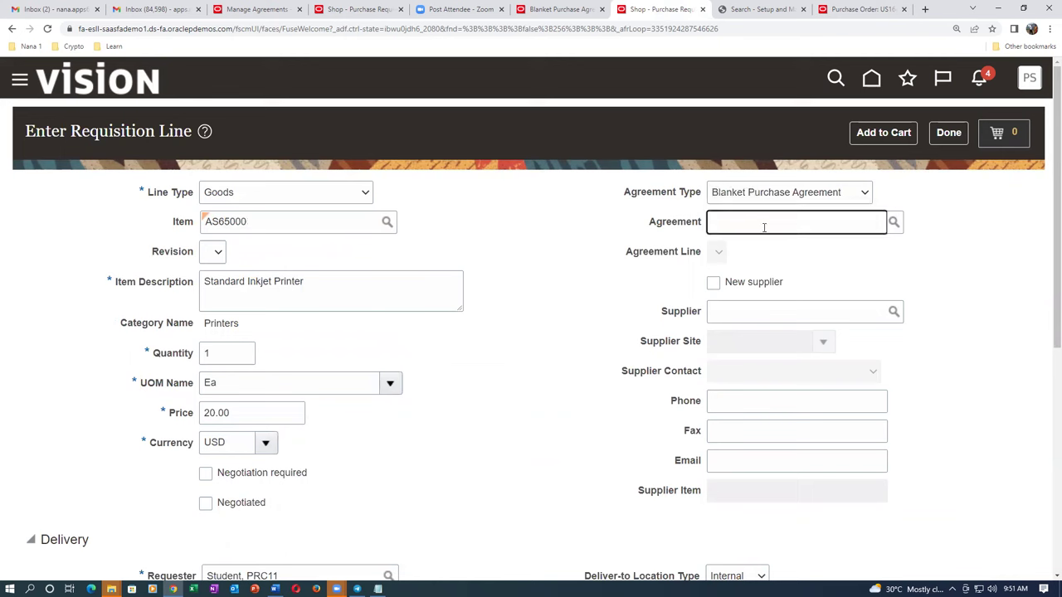
type("522")
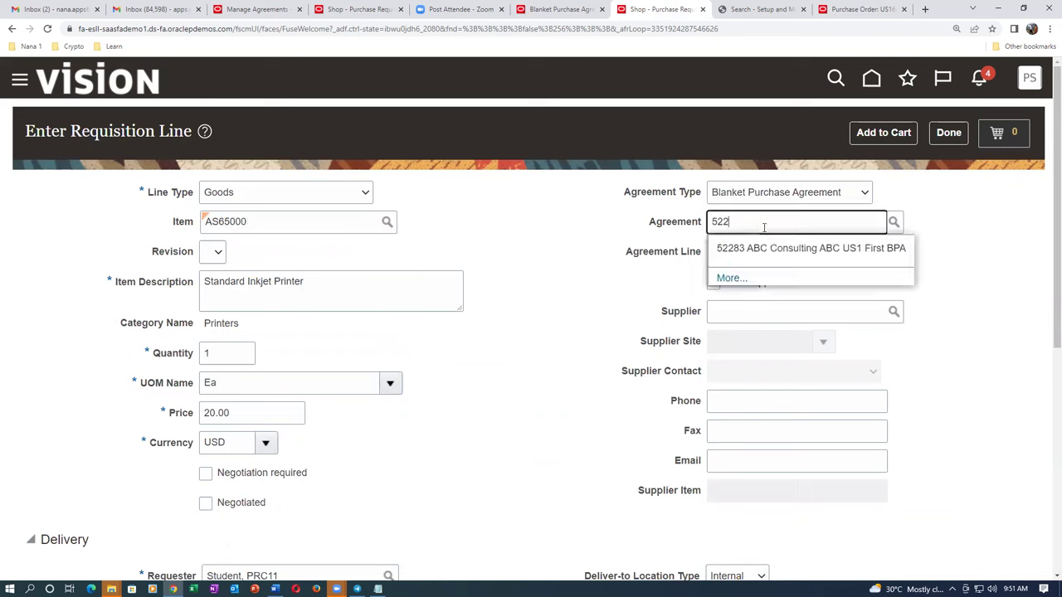
left_click(756, 257)
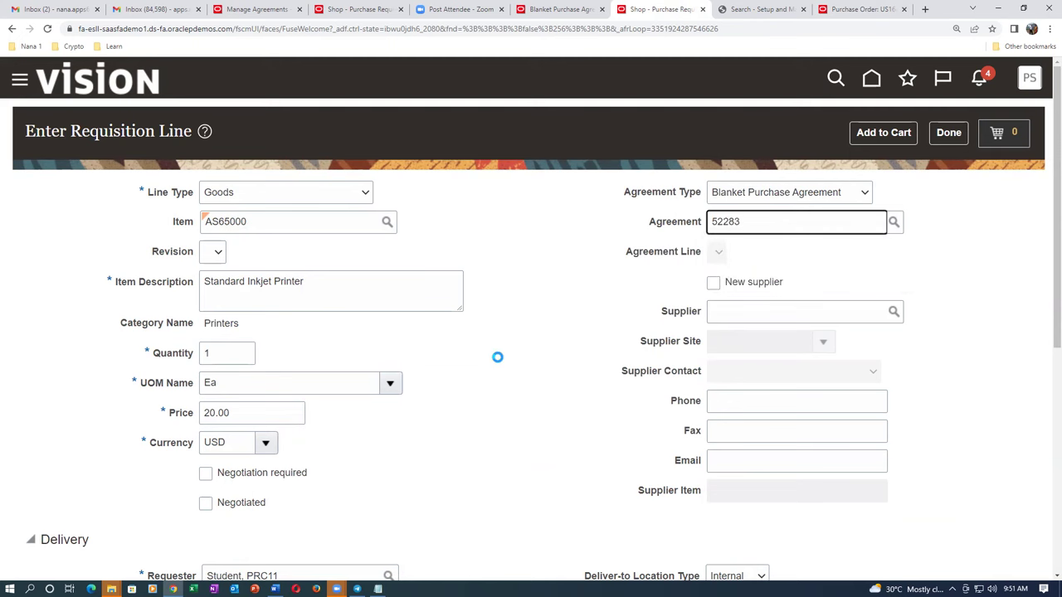
Set the requisition line's quantity to 10.
left_click(224, 332)
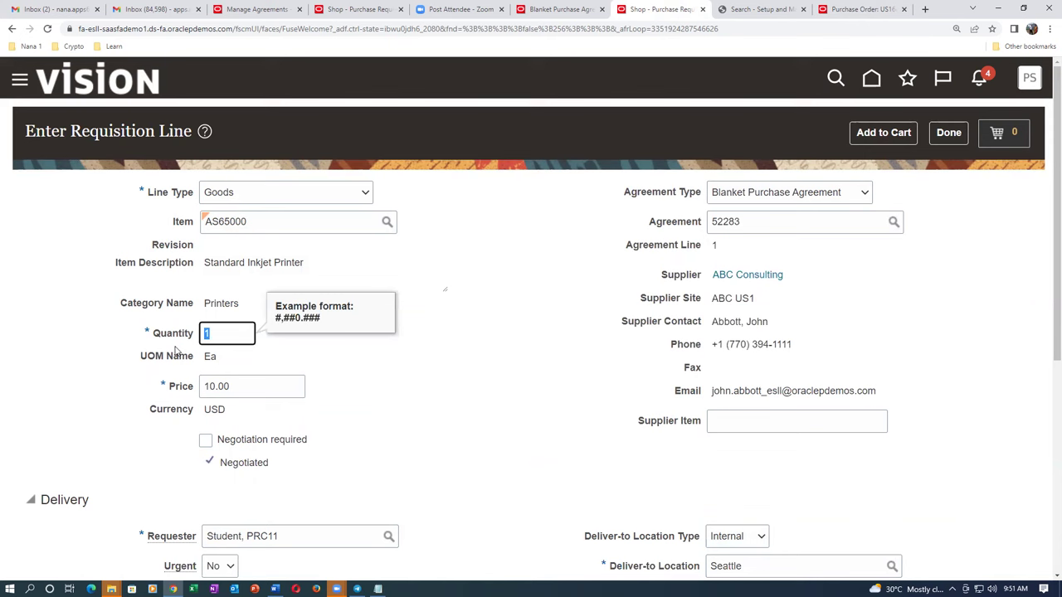
type("10")
key("Tab")
left_click(287, 384)
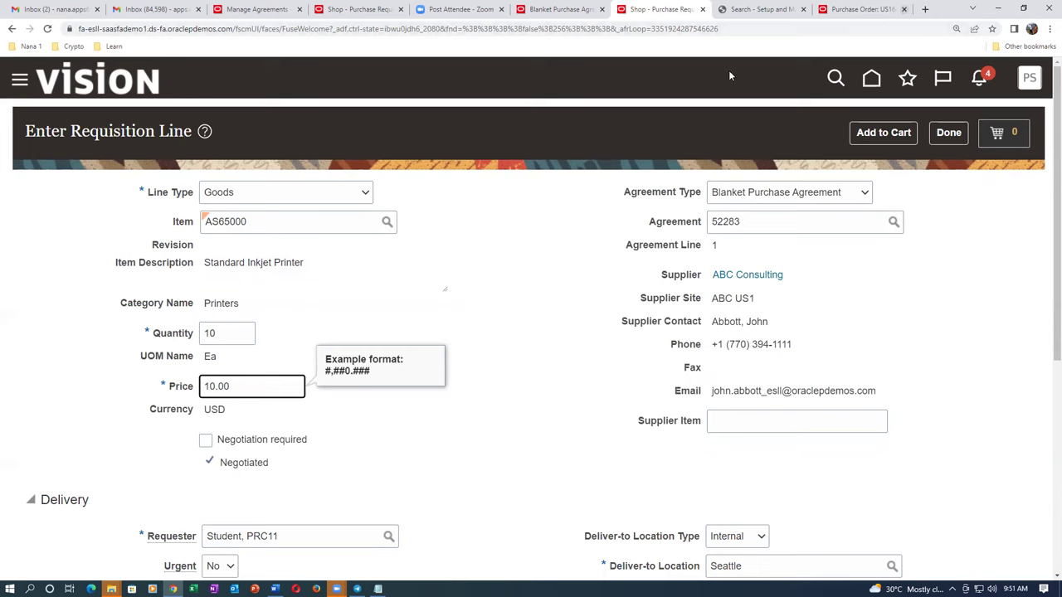
Close the purchase order and Manage Orders, and open Manage Agreements in the purchasing work area.
left_click(855, 9)
left_click(961, 166)
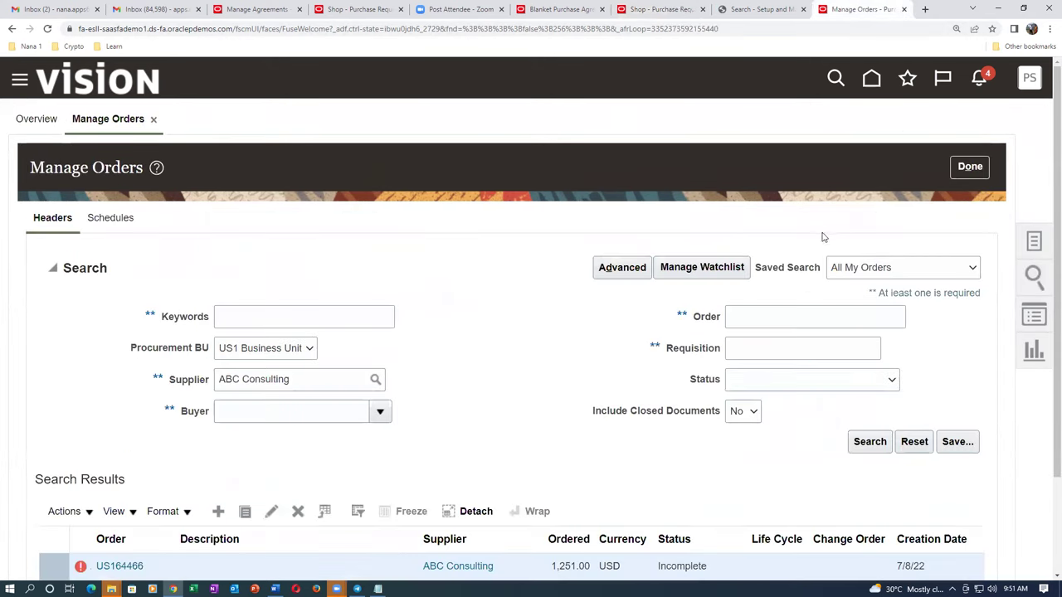
left_click(980, 167)
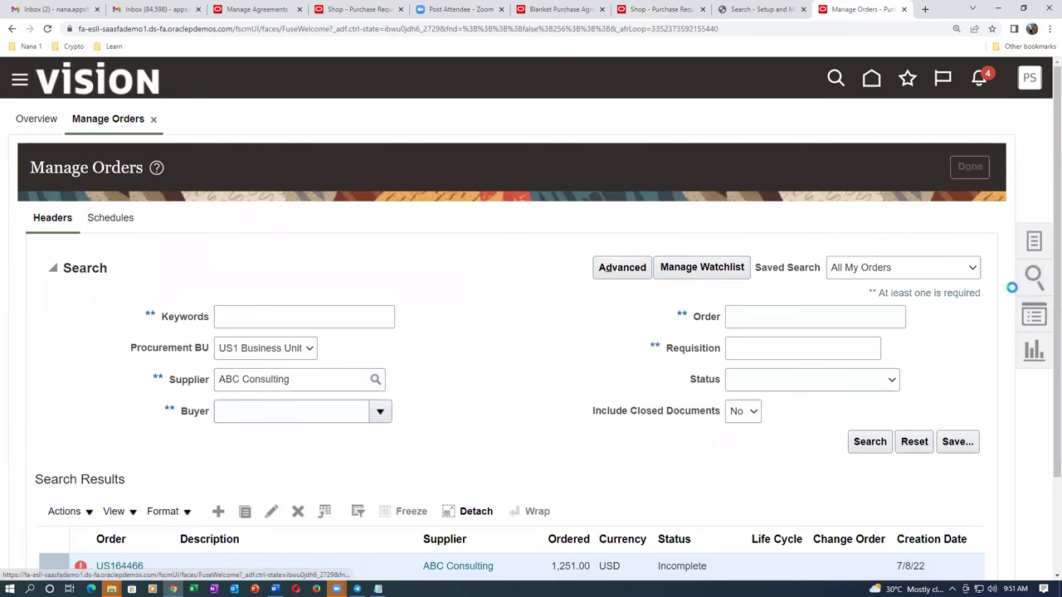
left_click(1033, 242)
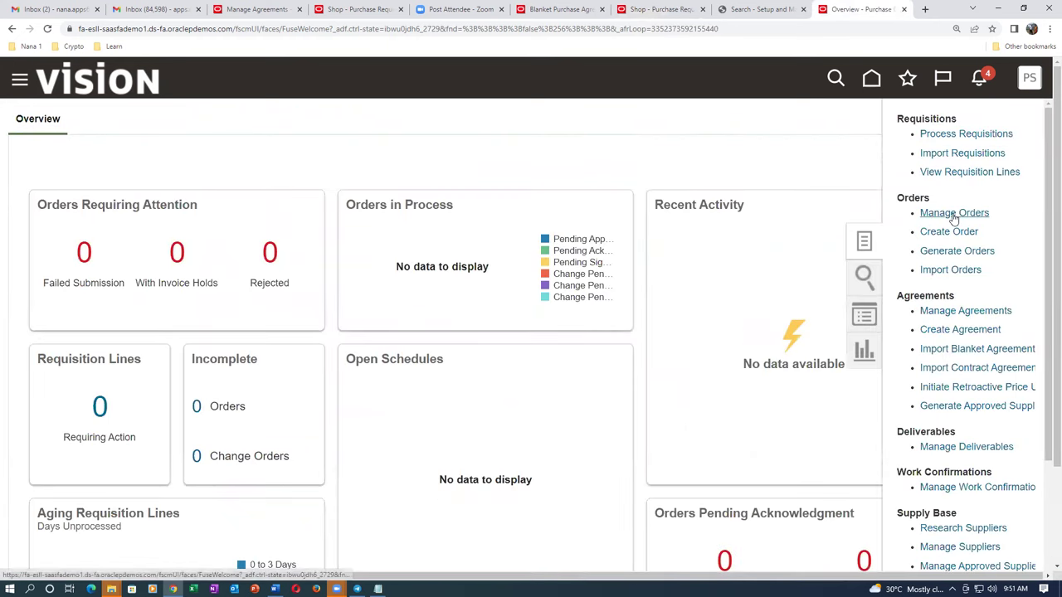
left_click(954, 311)
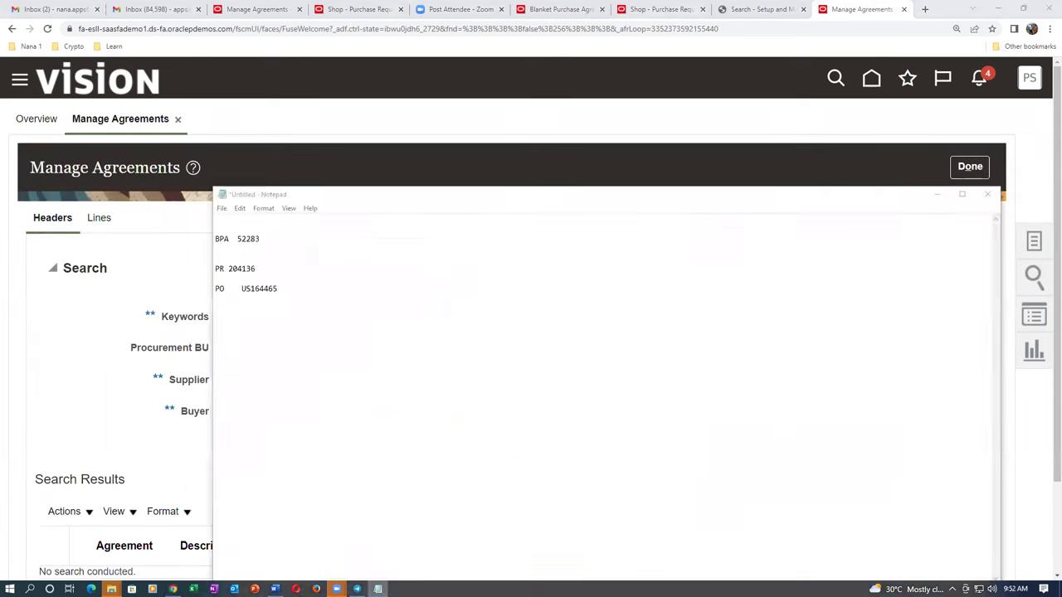
Search for the First BPA agreement by its agreement number and open it for editing as a change order.
left_click(814, 316)
type("52283")
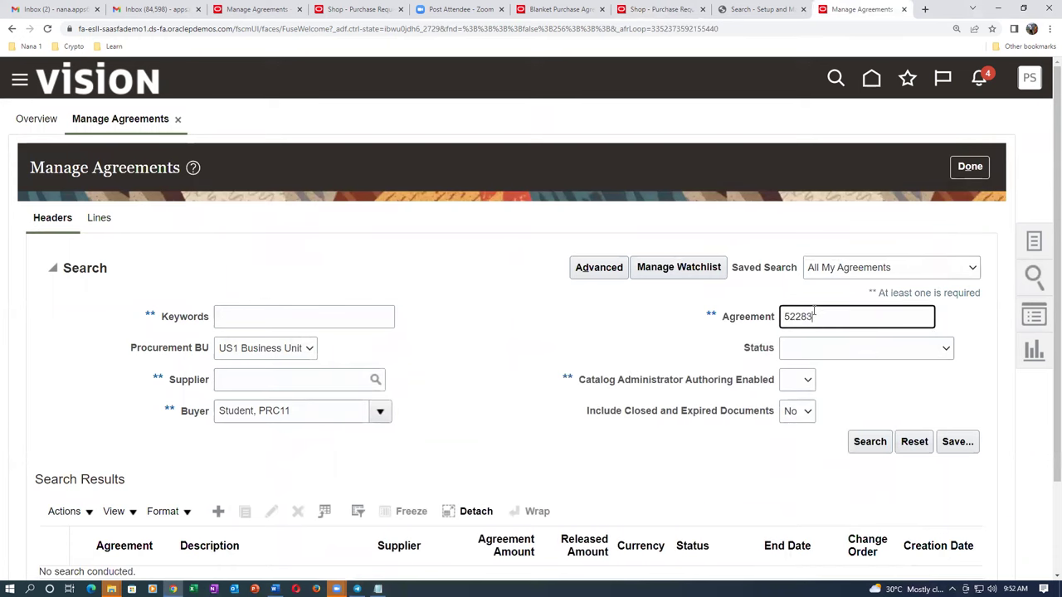
left_click(862, 438)
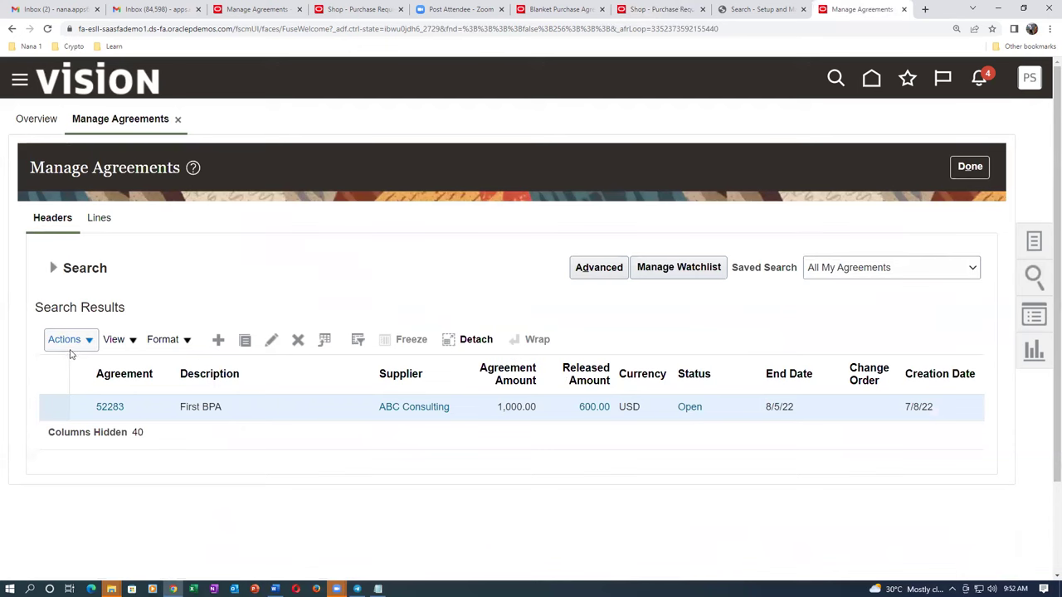
left_click(66, 340)
left_click(77, 417)
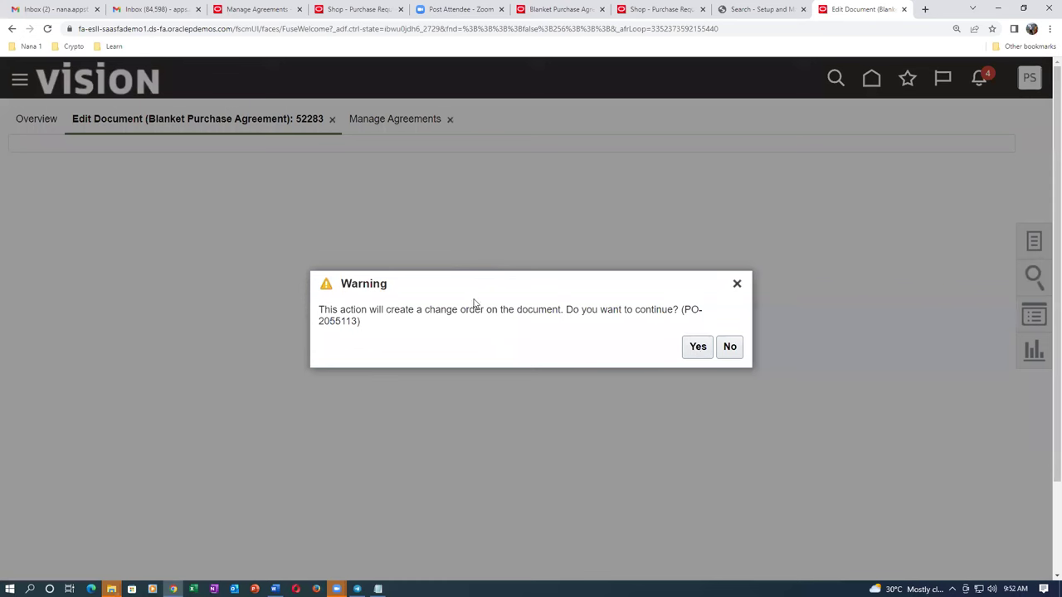
left_click(697, 348)
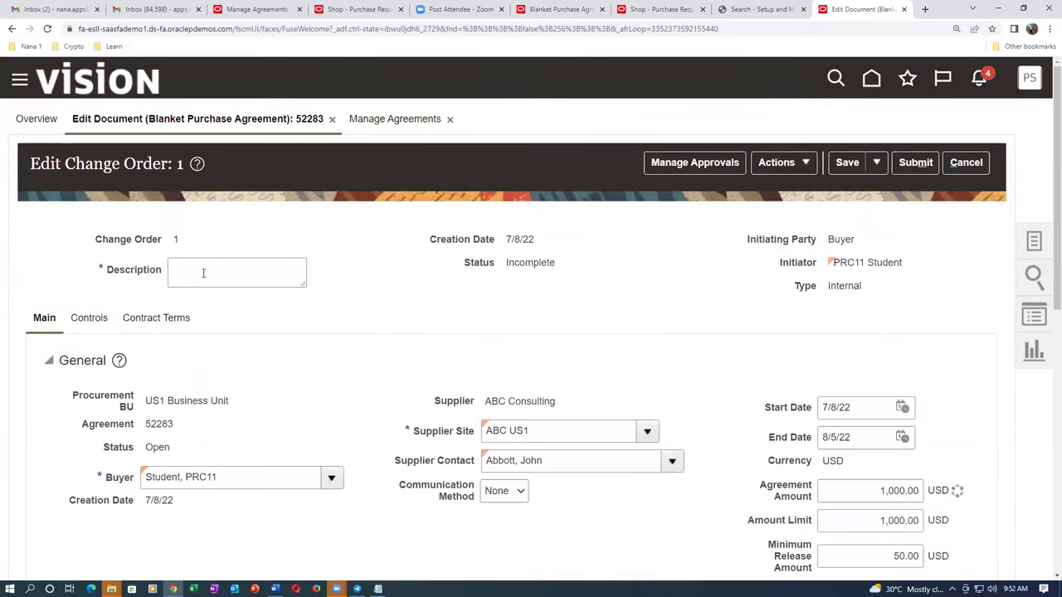
Describe the change order as "Upward revision of Amt agreed".
left_click(193, 266)
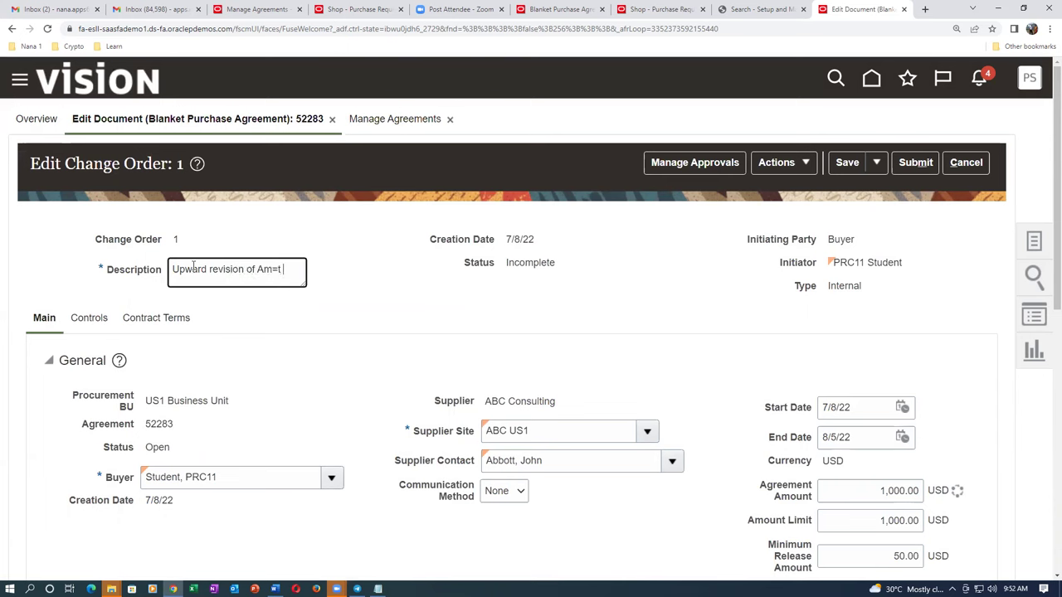
type("ed")
key("BackSpace")
key("BackSpace")
key("BackSpace")
type("t")
Set the agreement amount to 5,000 USD and check the amount limit.
scroll(730, 352, "down", 2)
left_click_drag(881, 325, 925, 329)
type("5000")
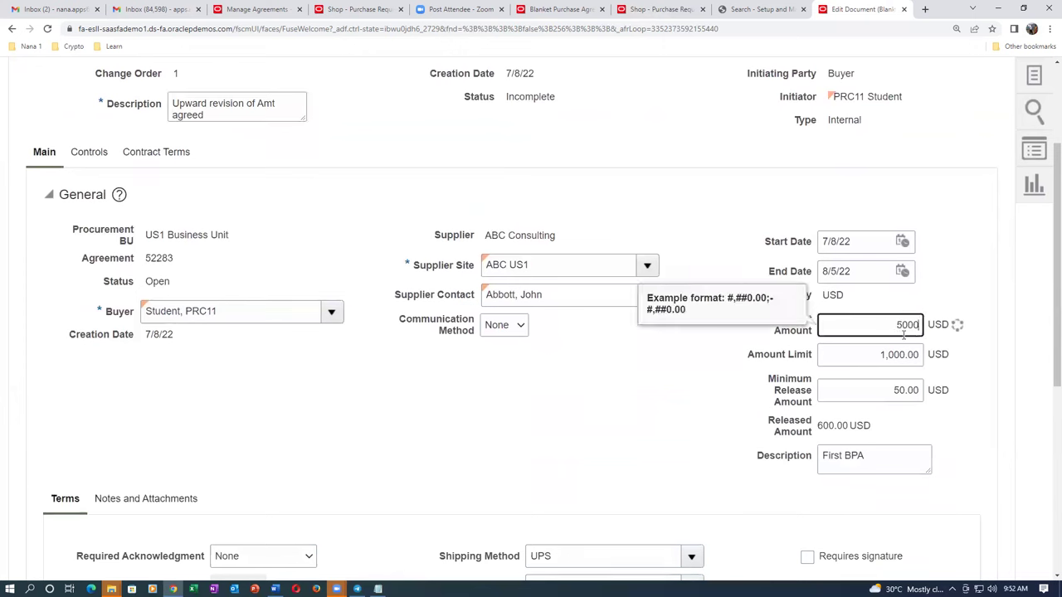
key("Tab")
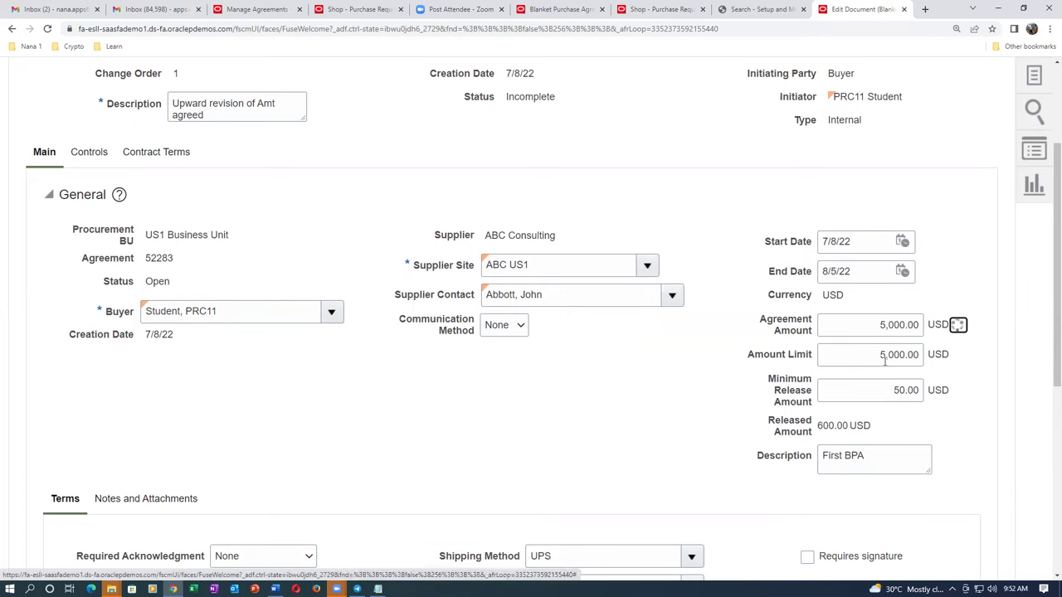
left_click(876, 356)
left_click(880, 325)
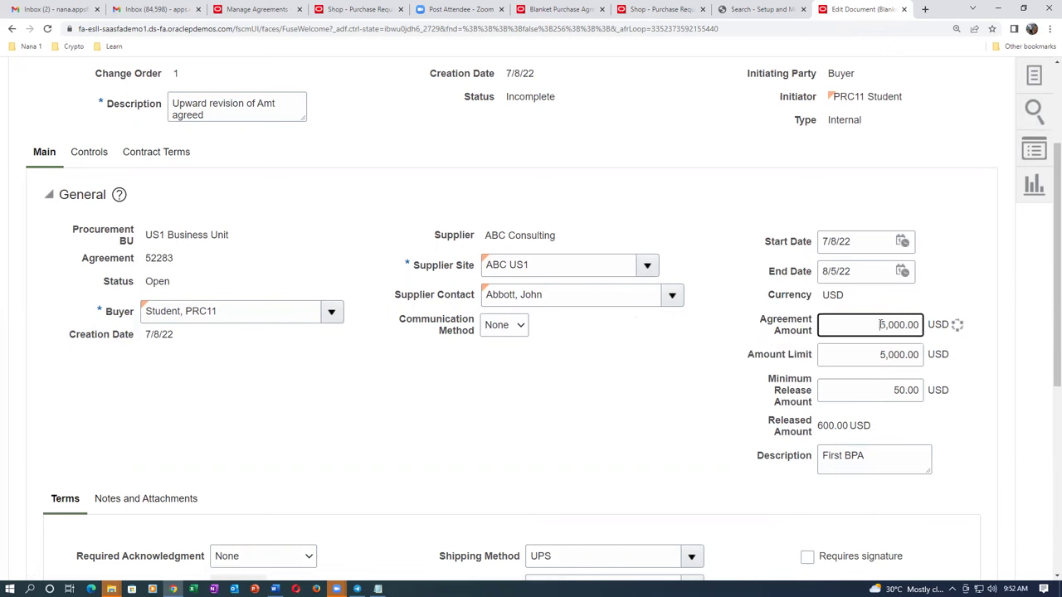
left_click(853, 357)
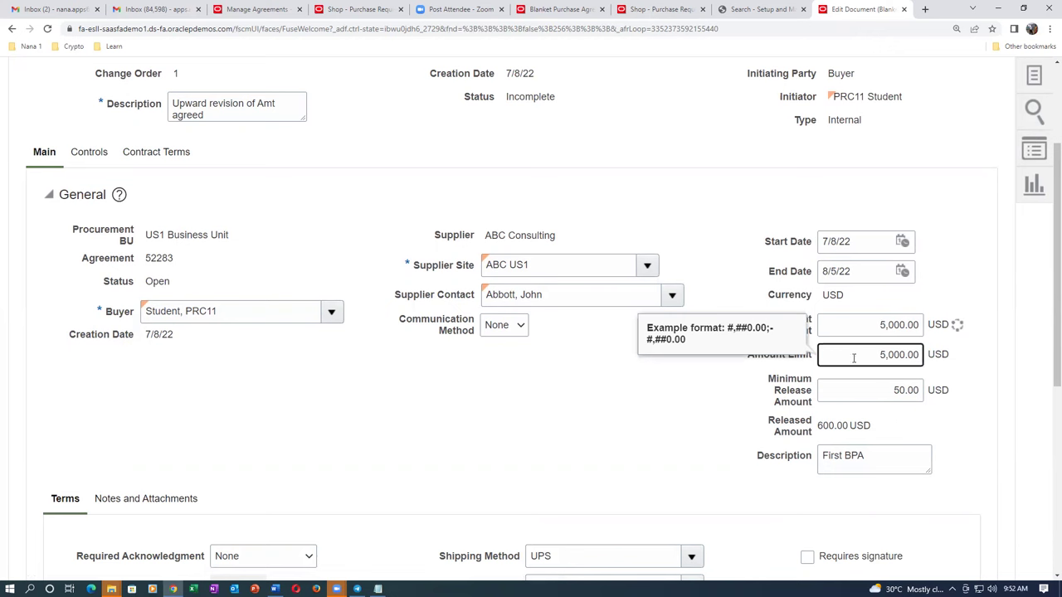
left_click(491, 409)
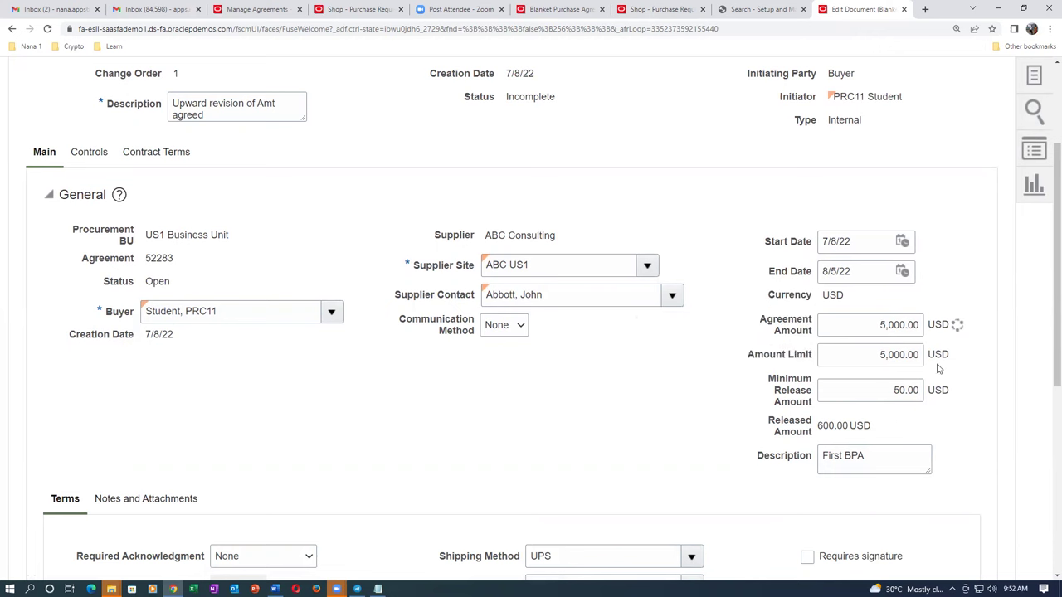
scroll(927, 366, "up", 2)
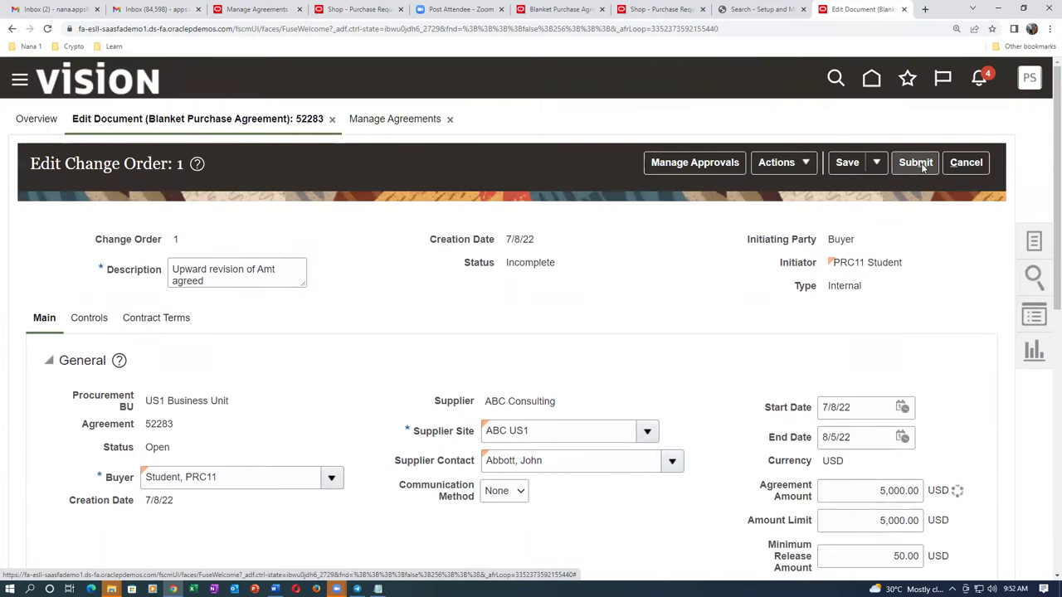
Set the agreement amount to 50,000 USD and submit the change order for approval.
left_click(881, 491)
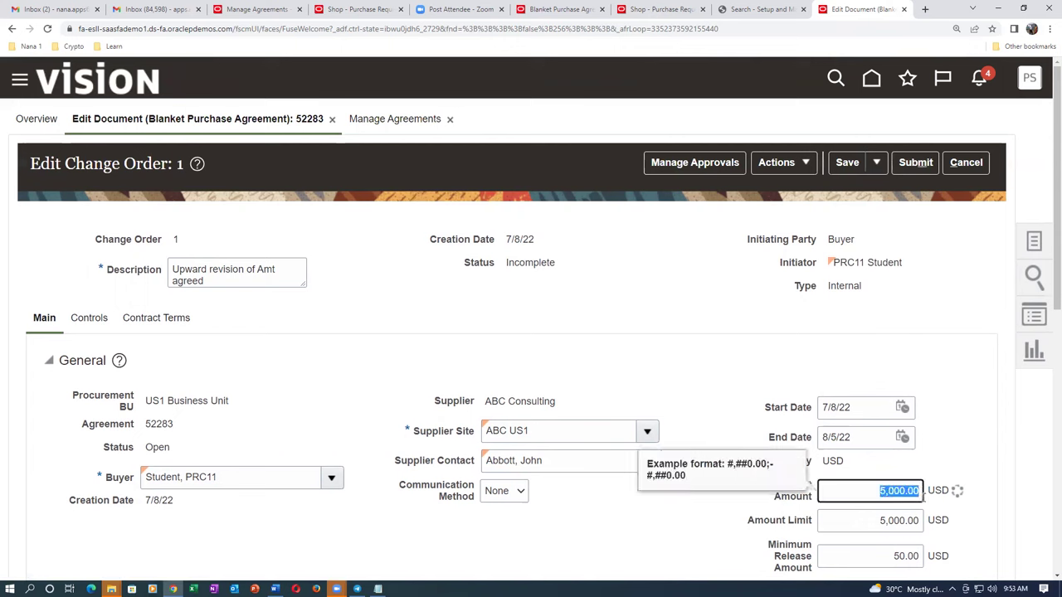
type("50000")
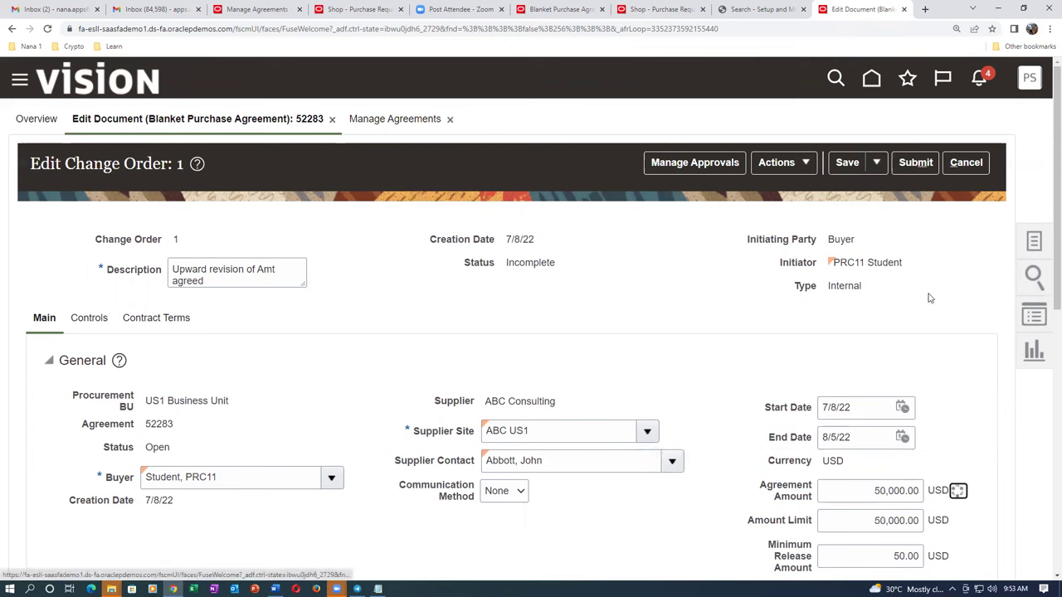
left_click(915, 162)
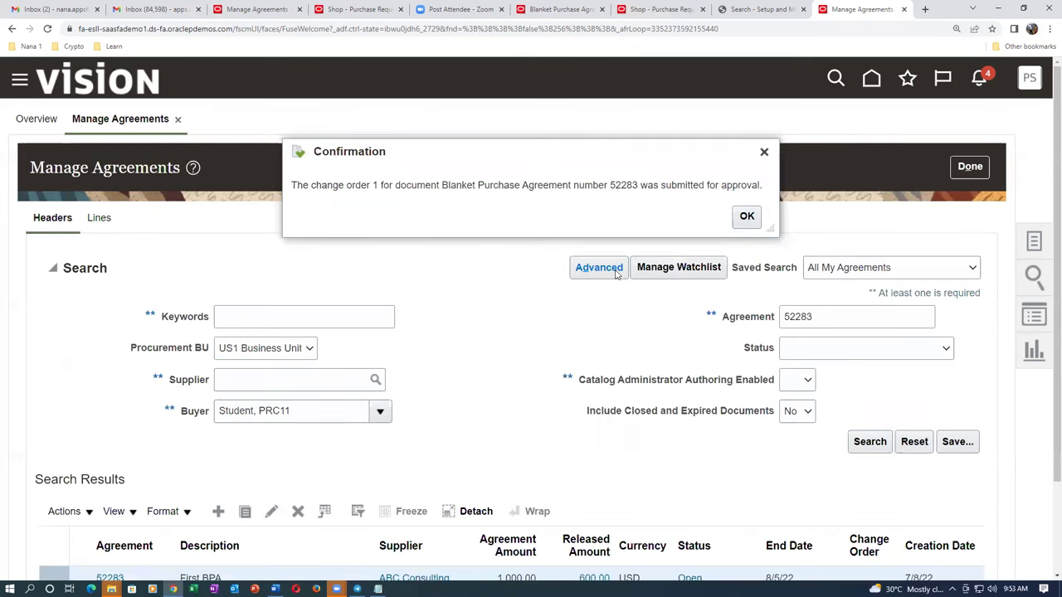
left_click(746, 216)
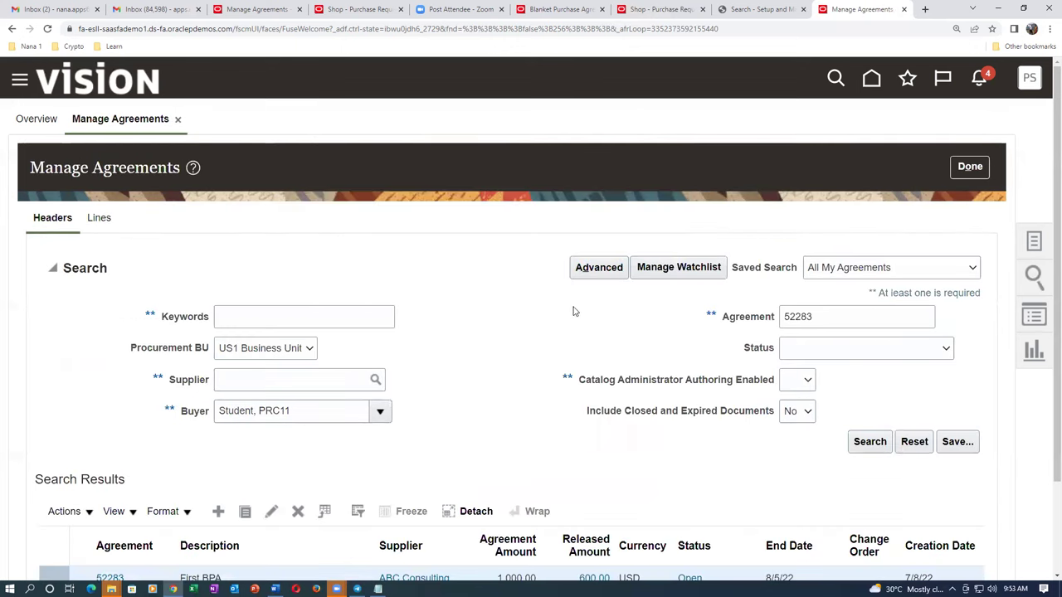
Rerun the agreement search to check the First BPA agreement's amount and change order status.
scroll(642, 352, "down", 2)
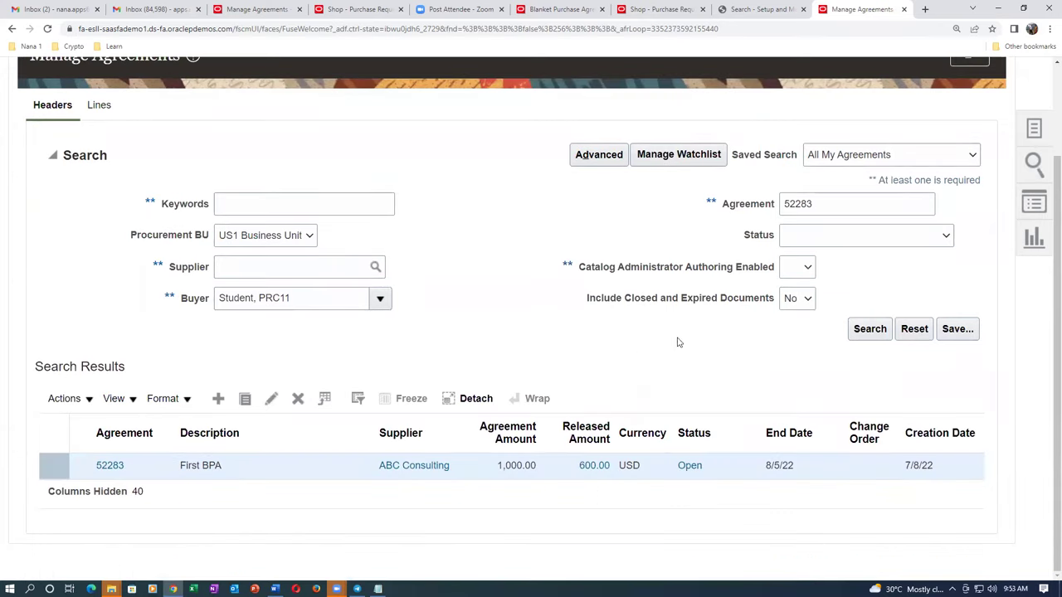
left_click(860, 329)
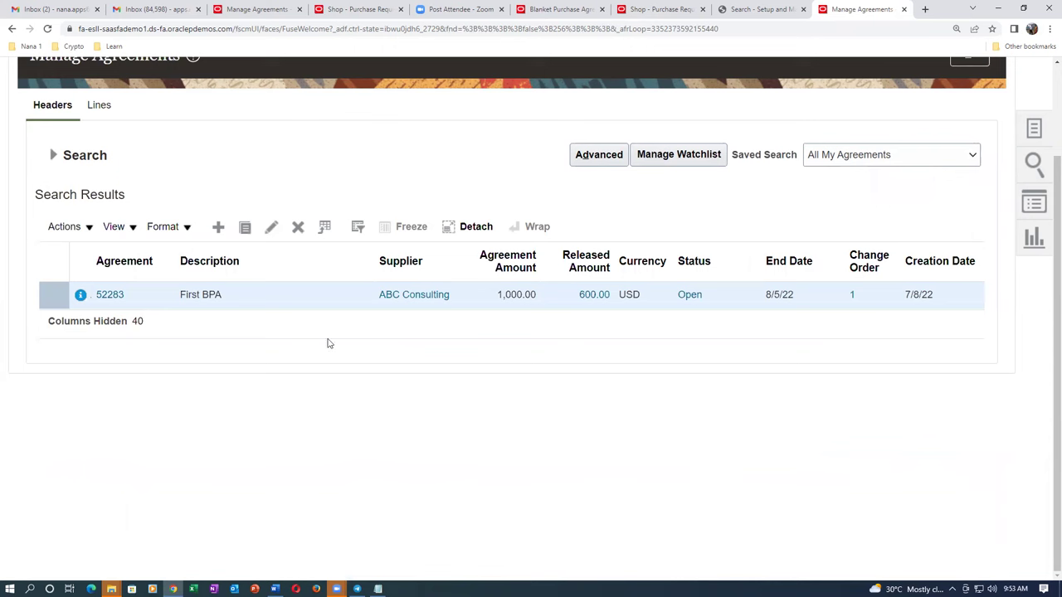
left_click(53, 156)
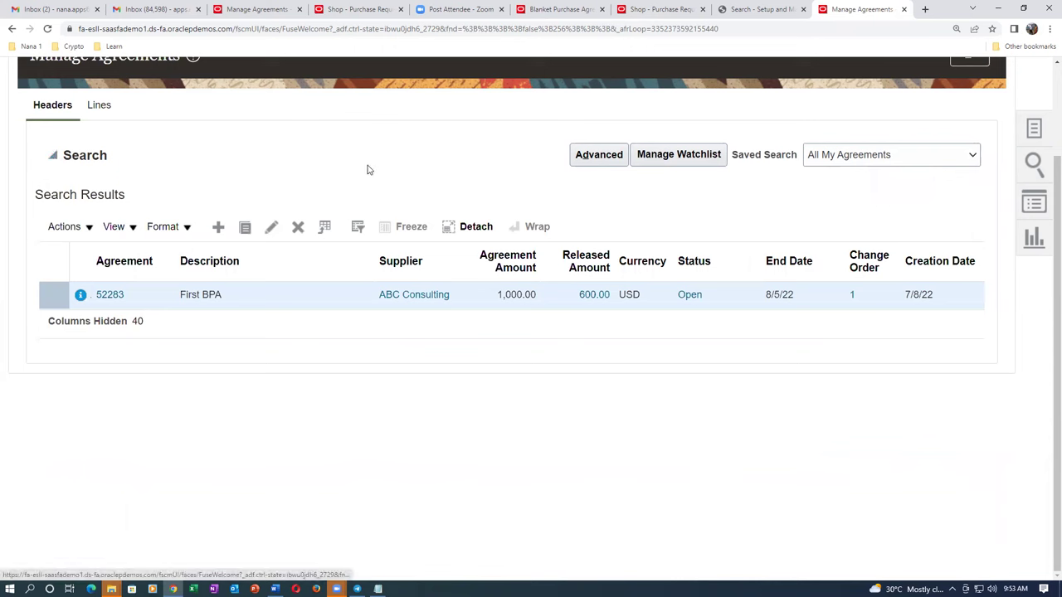
left_click(881, 332)
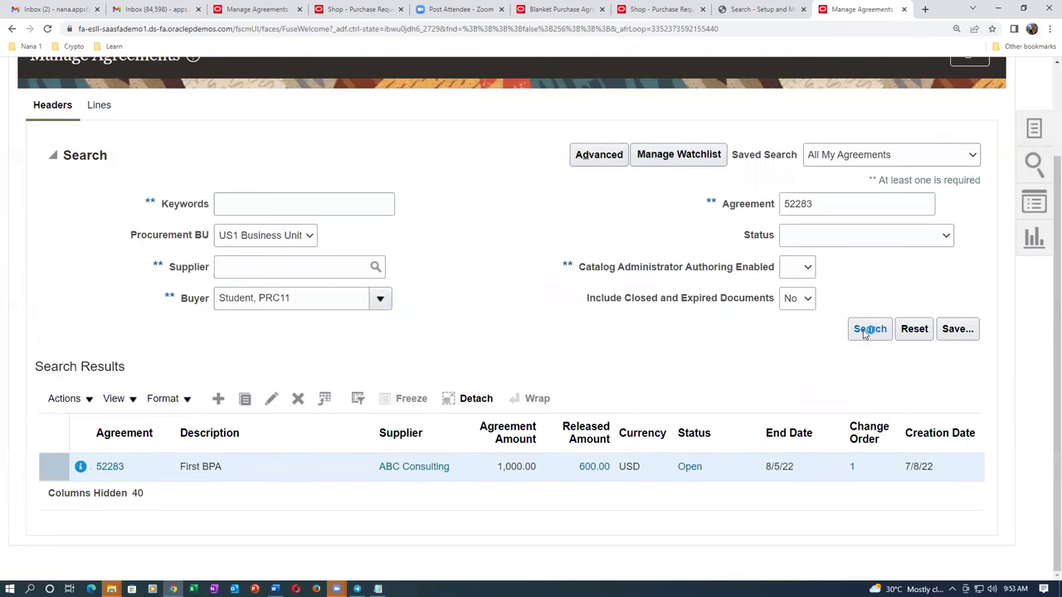
left_click(866, 329)
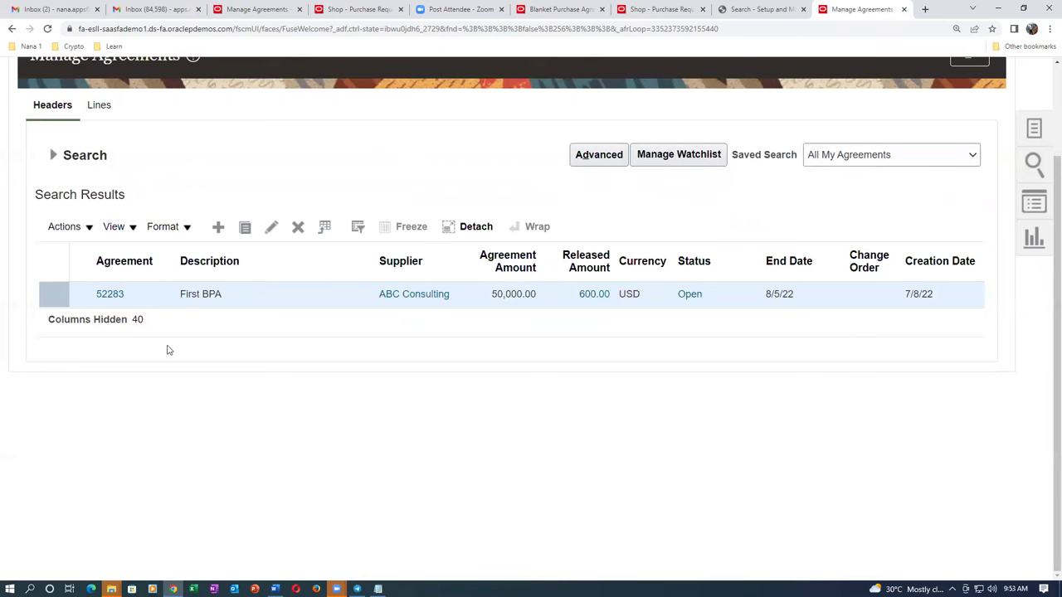
left_click(55, 156)
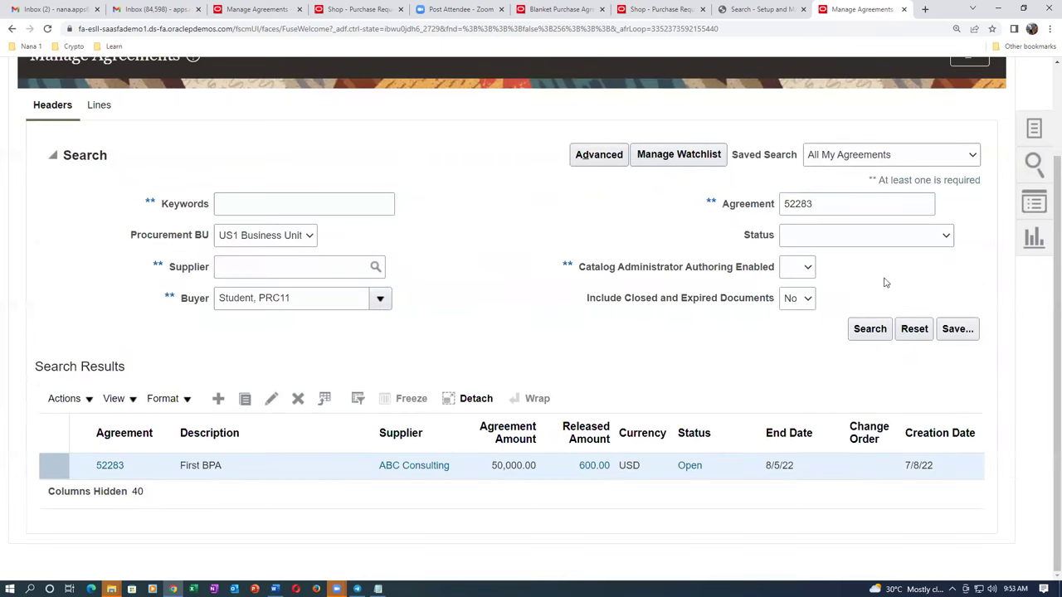
left_click(869, 329)
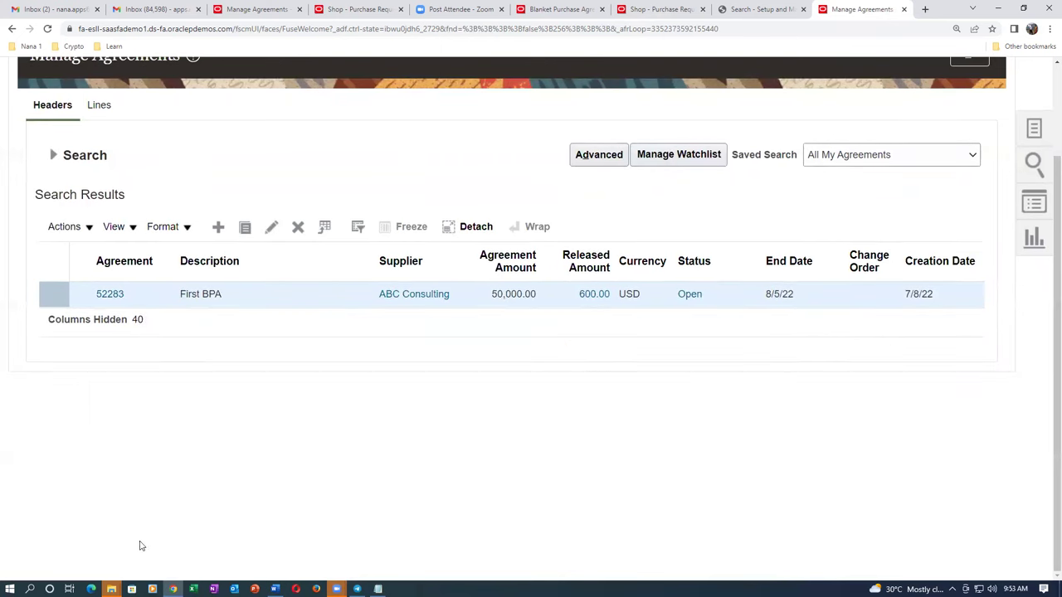
Add the Standard Inkjet Printer requisition line to the cart, then review and submit the requisition.
left_click(655, 9)
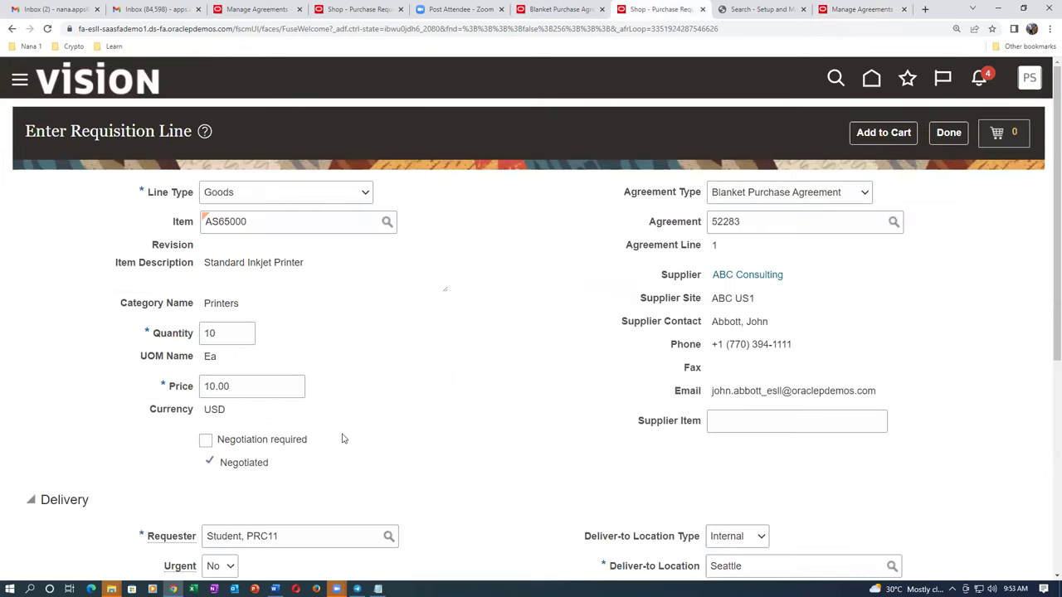
left_click(903, 132)
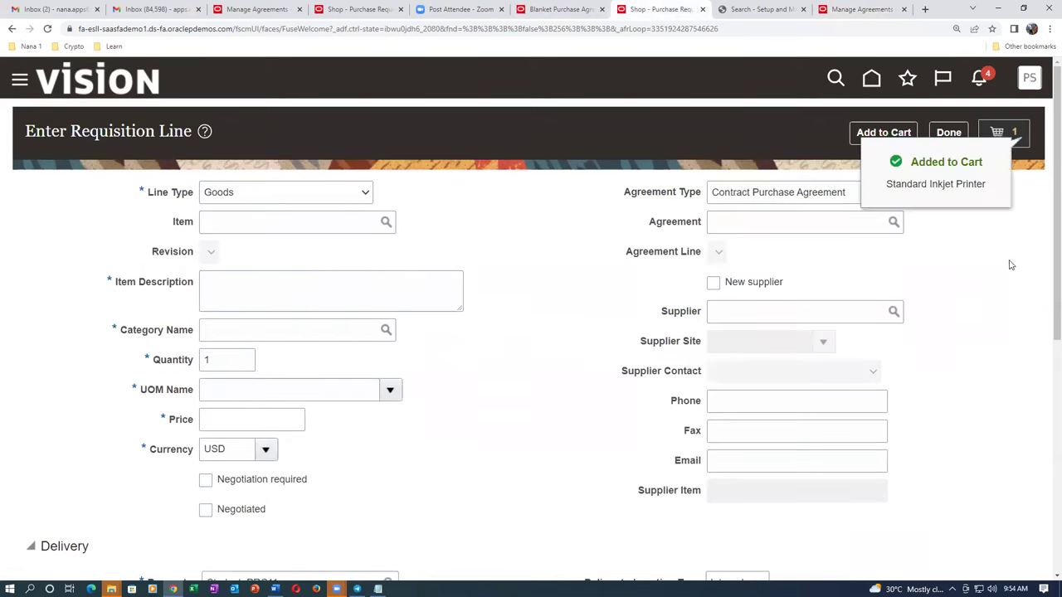
left_click(1014, 134)
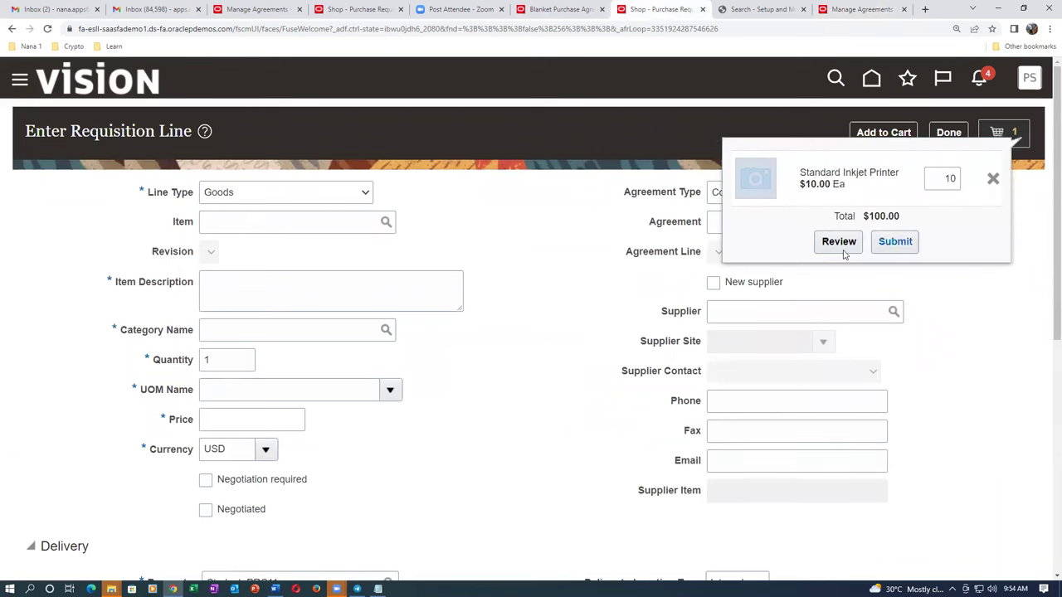
left_click(839, 245)
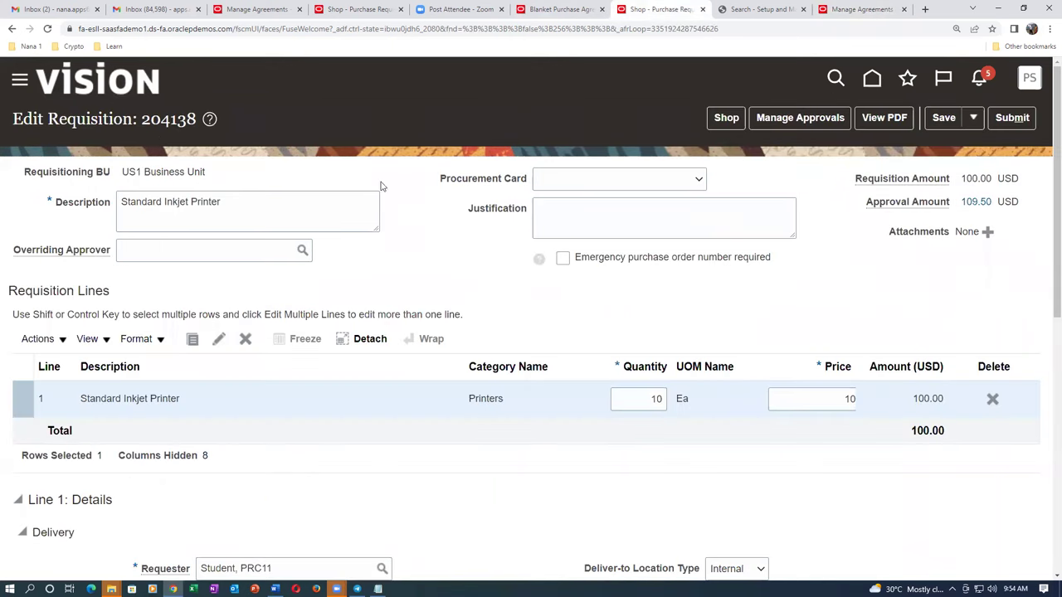
left_click(1012, 117)
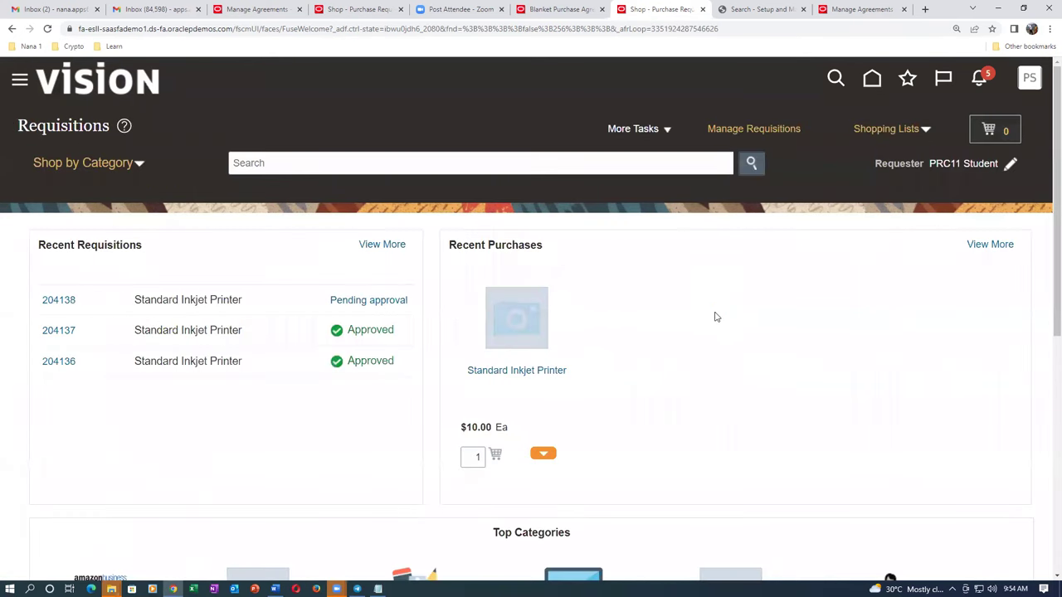
Open the newest requisition, examine its line's approval stages, and return to the Requisitions page.
left_click(594, 349)
left_click(55, 301)
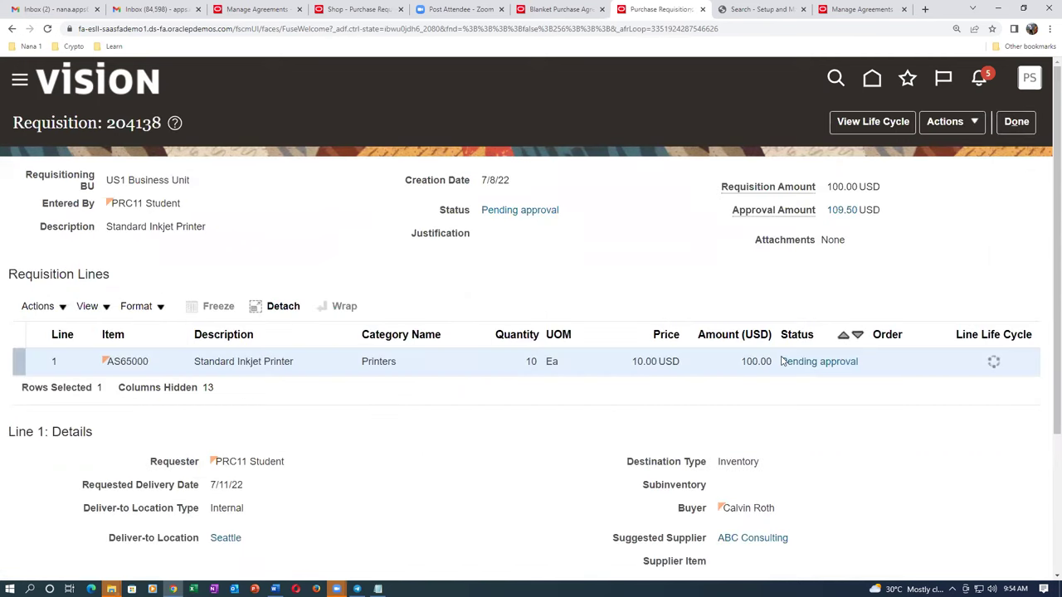
left_click(821, 362)
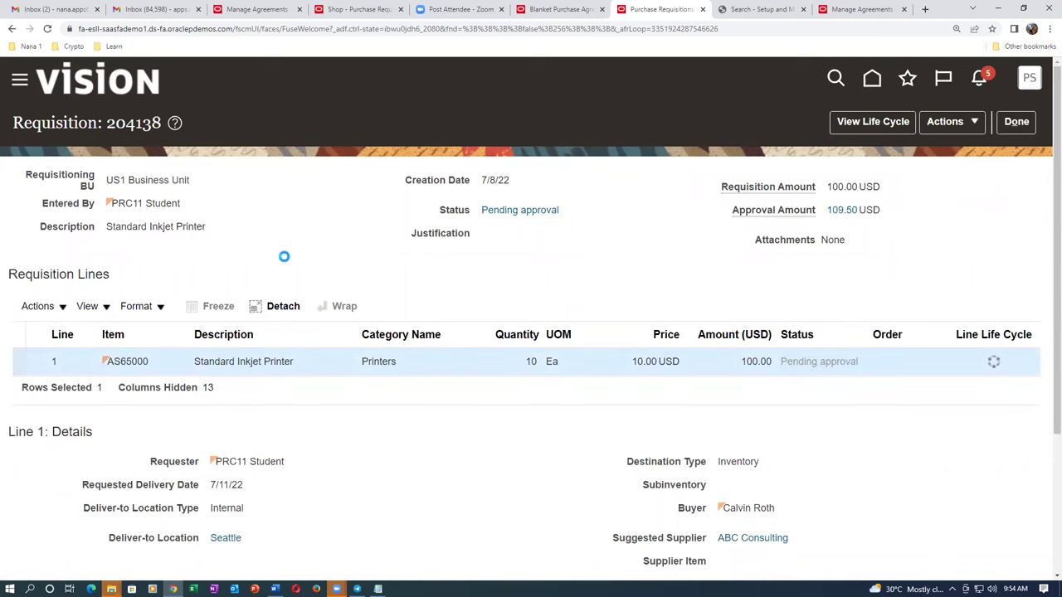
scroll(68, 470, "down", 2)
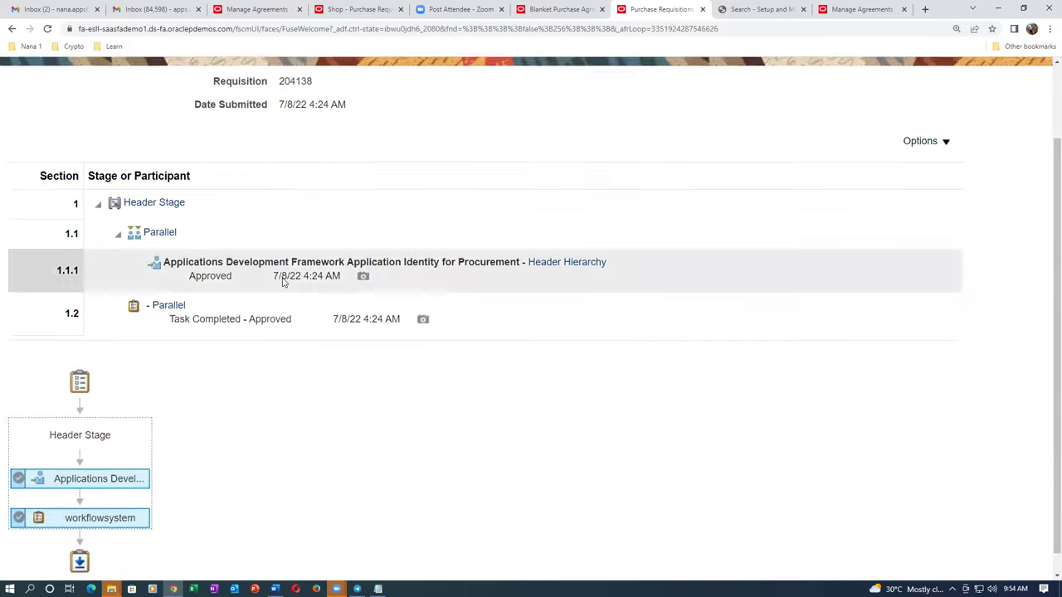
scroll(572, 365, "up", 2)
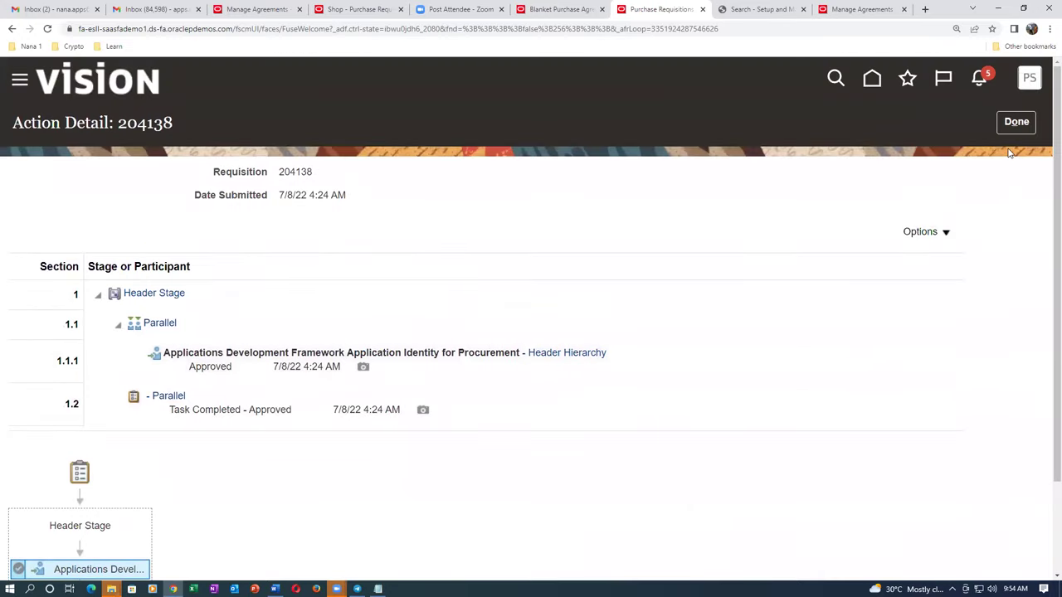
left_click(1016, 122)
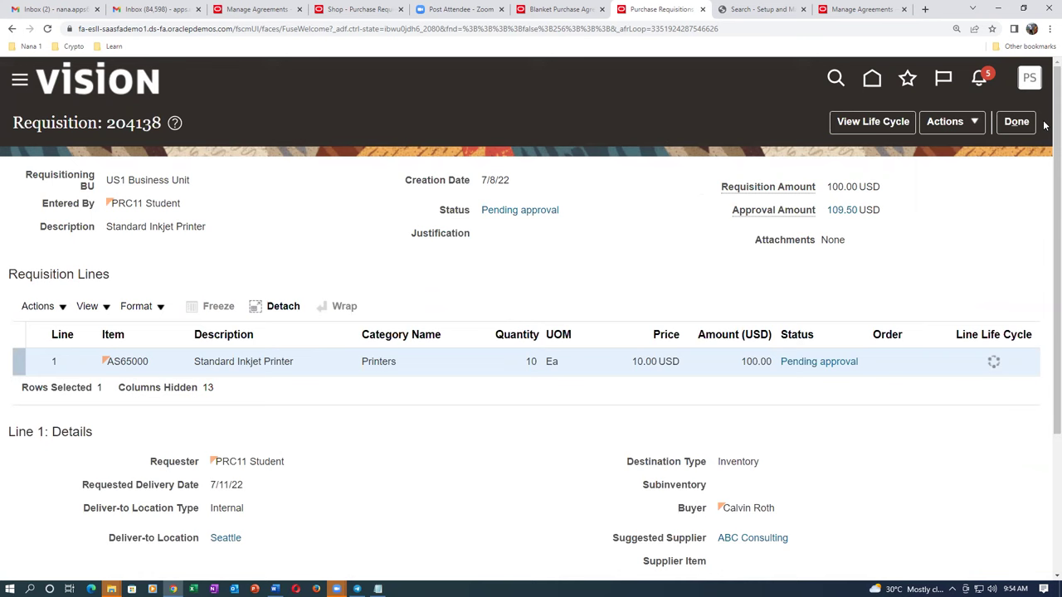
left_click(1016, 122)
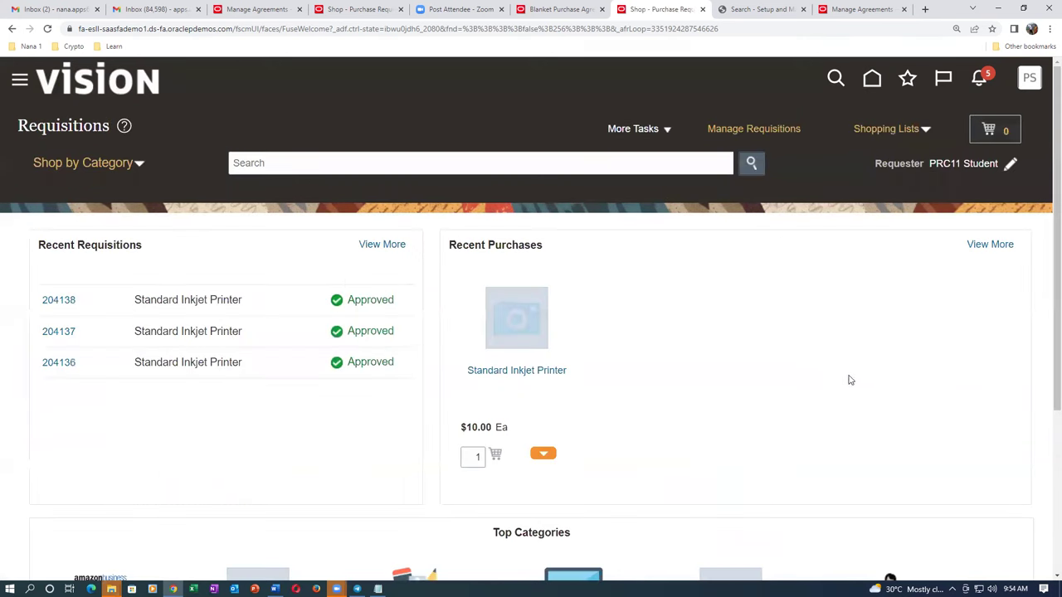
Open the newest requisition, read its line's processing information, and copy the requisition number.
left_click(65, 301)
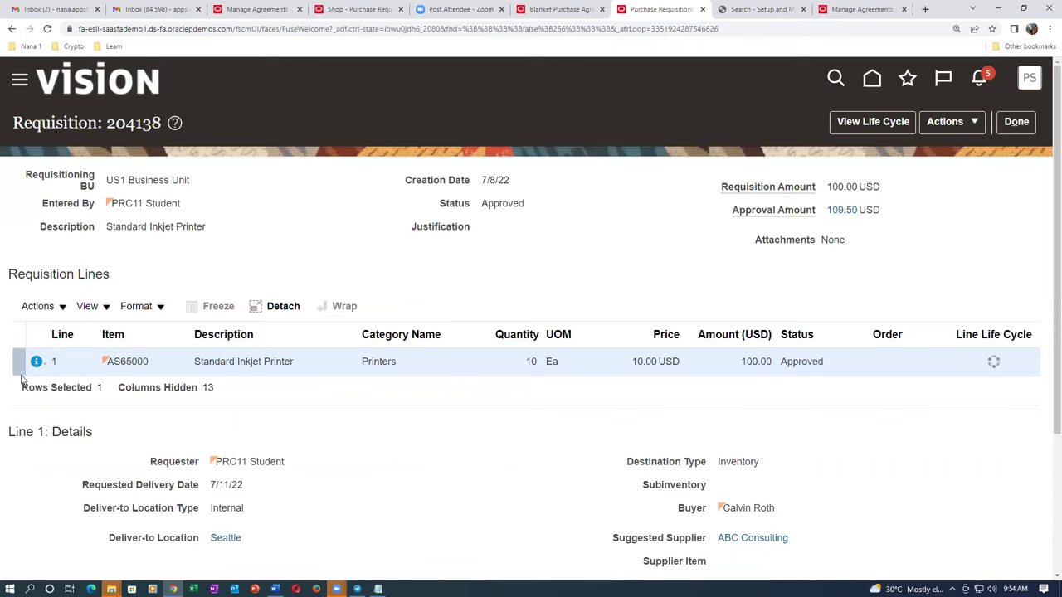
left_click(37, 363)
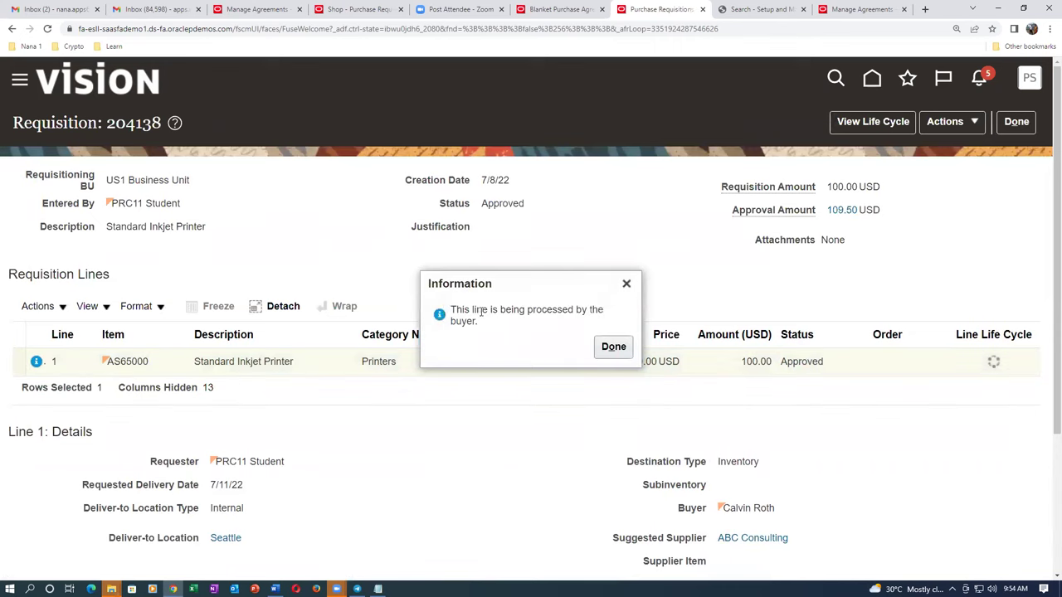
left_click(613, 347)
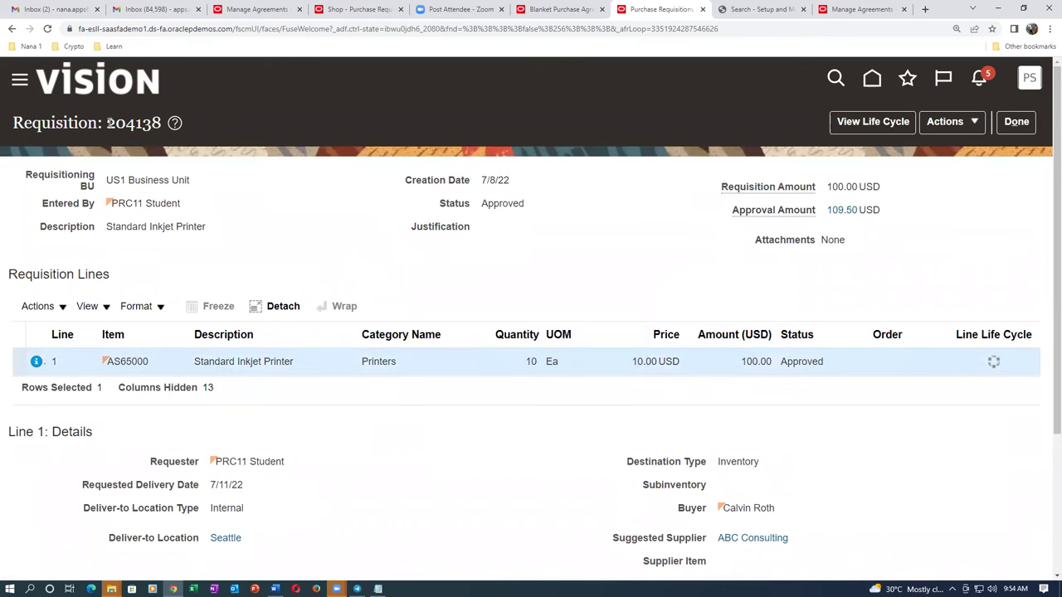
left_click_drag(109, 123, 163, 123)
key("ctrl+c")
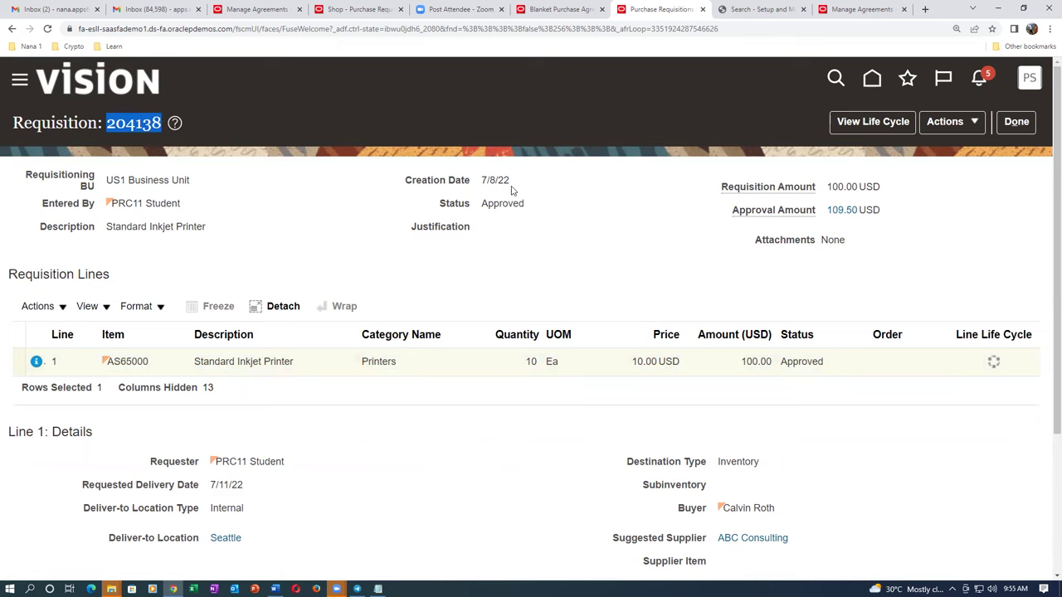
Leave the requisition and open Process Requisitions in the Purchase Orders work area under Procurement.
left_click(1020, 123)
left_click(871, 78)
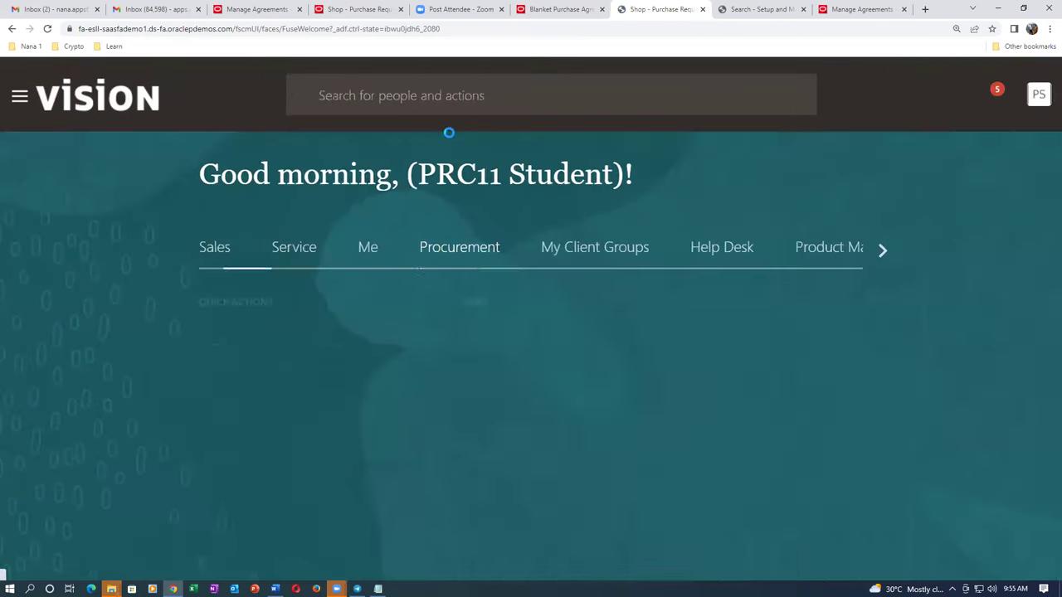
scroll(944, 381, "down", 2)
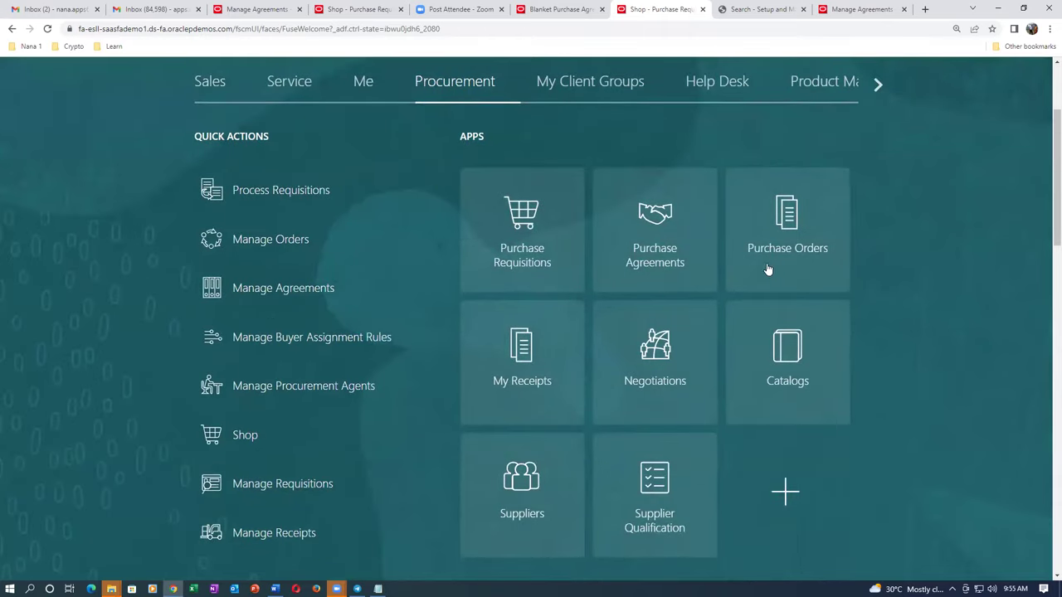
left_click(797, 252)
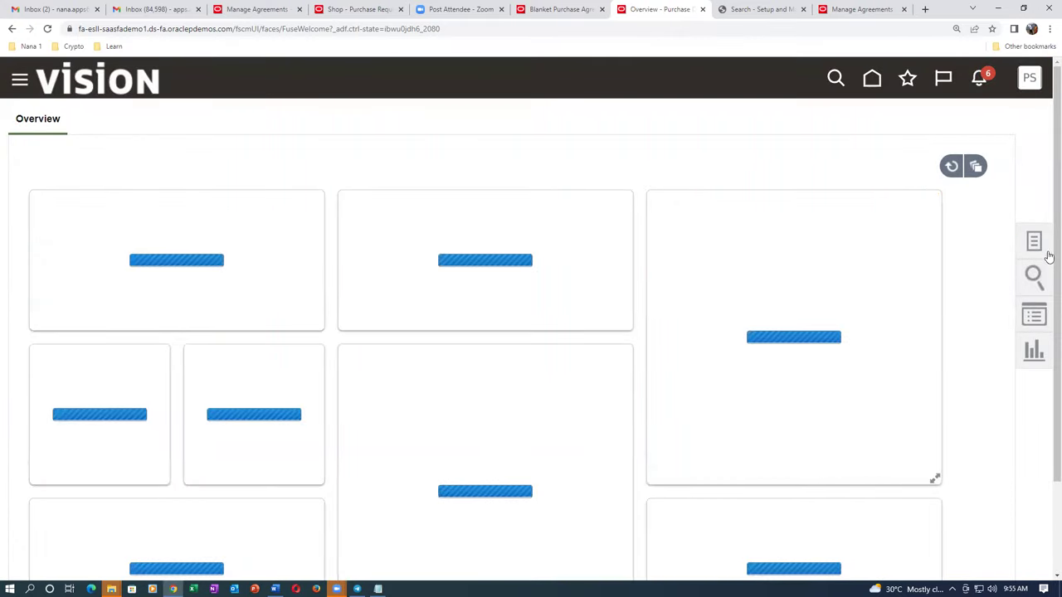
left_click(1034, 242)
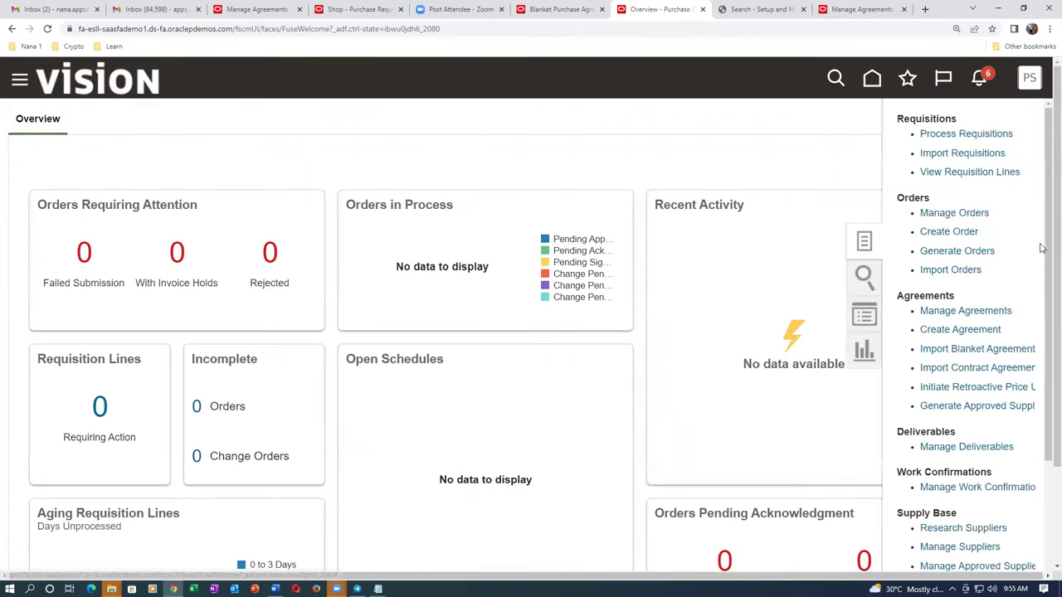
left_click(971, 135)
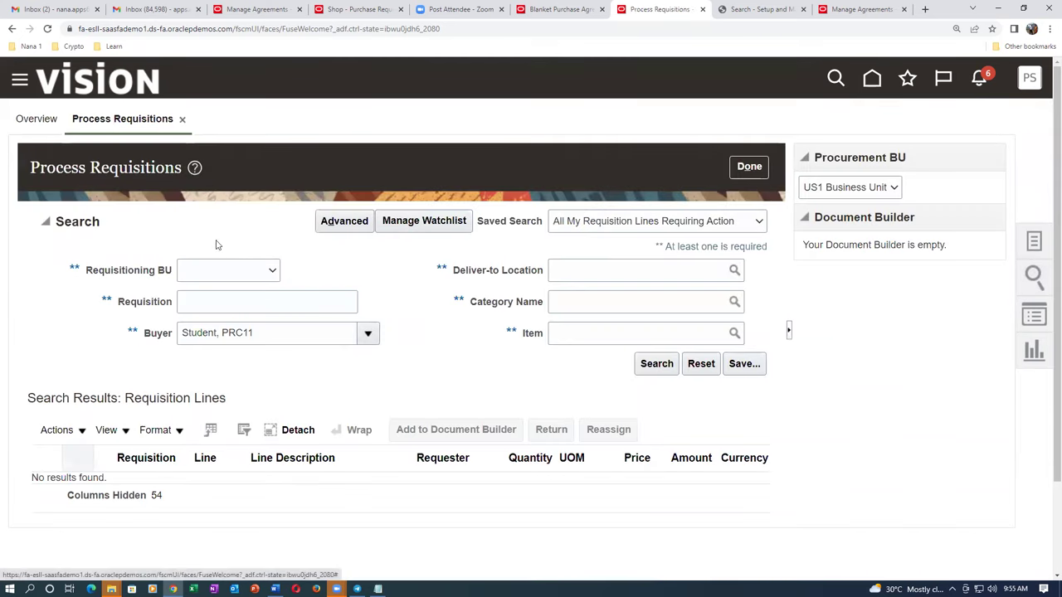
Search the requisition lines for the copied requisition number with the Buyer filter cleared.
left_click(187, 304)
key("ctrl+v")
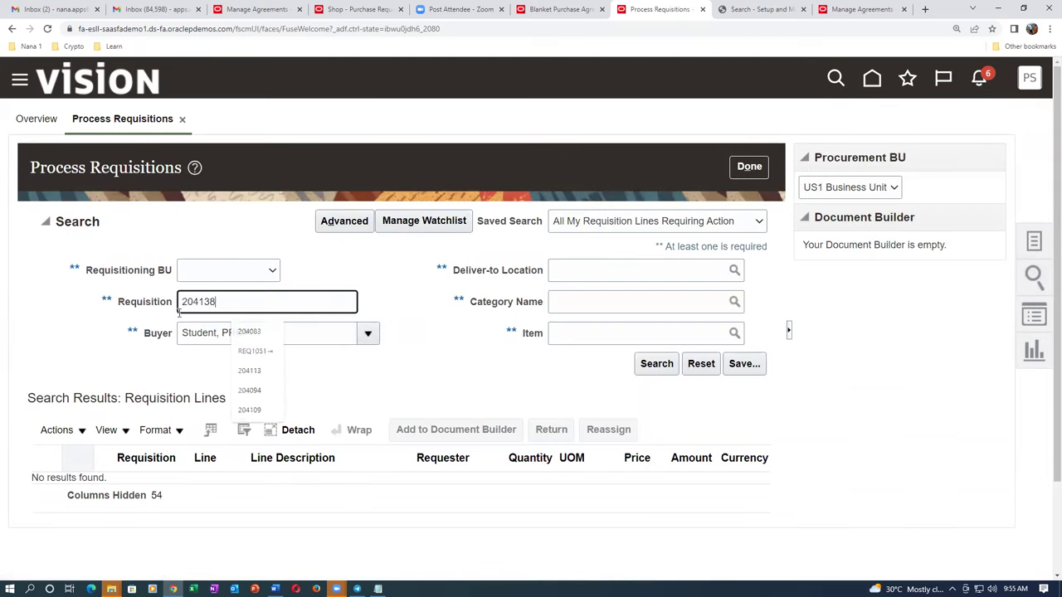
left_click(260, 332)
key("Home")
key("Delete")
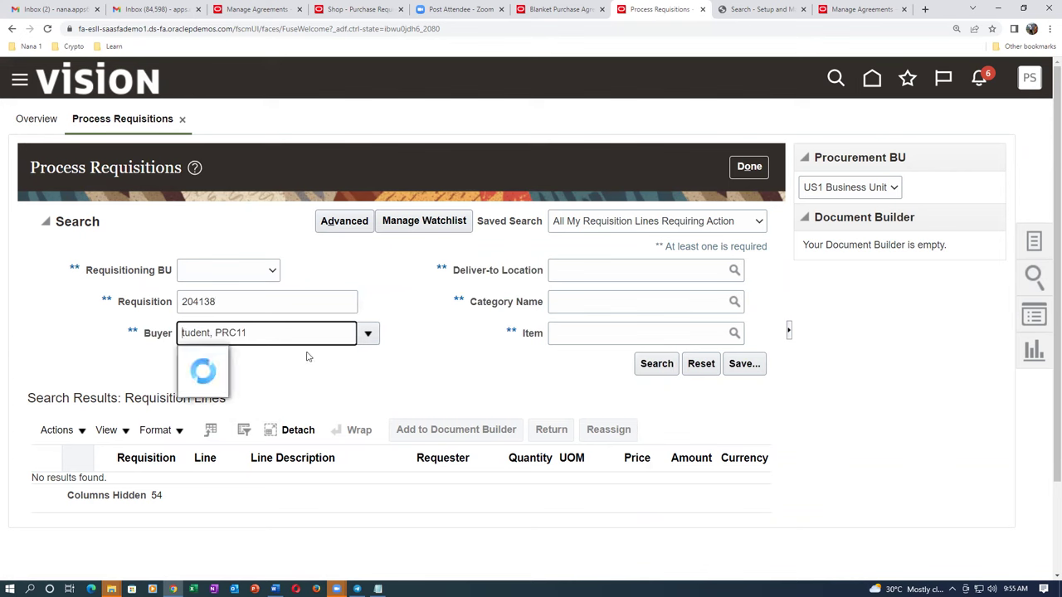
key("ctrl+a")
key("BackSpace")
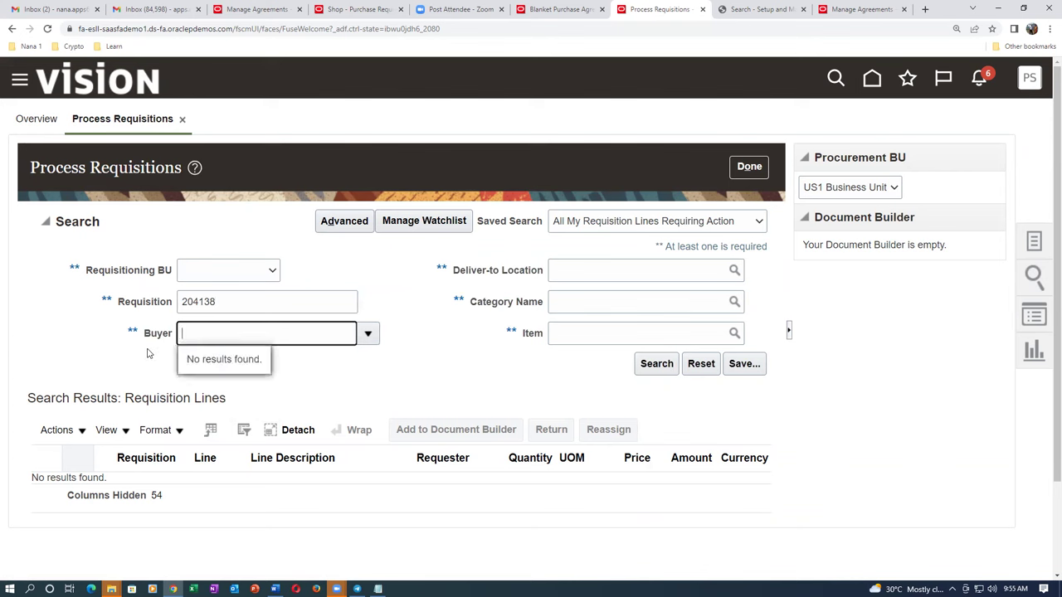
left_click(651, 365)
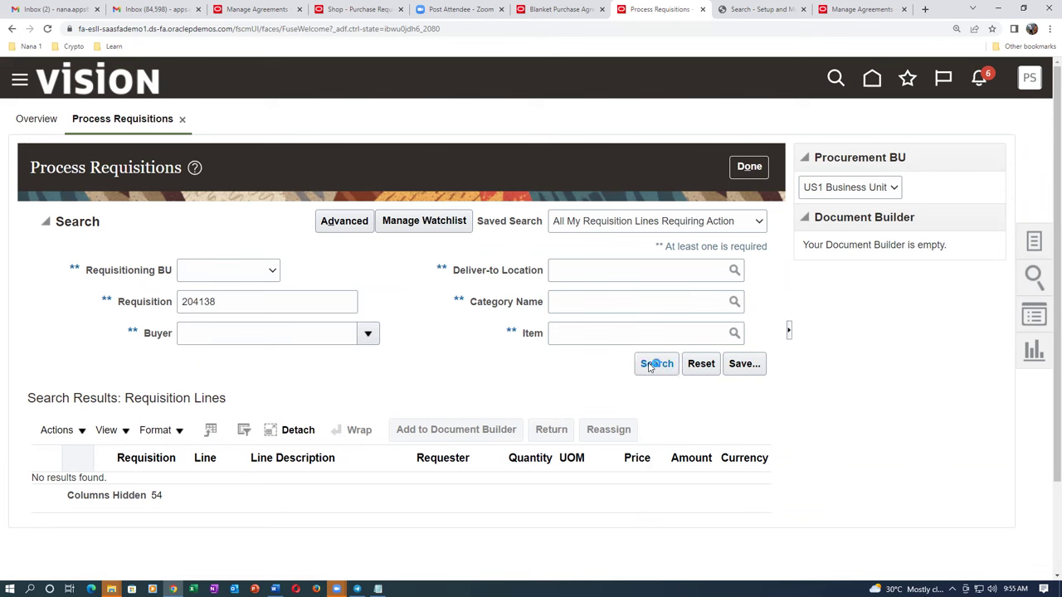
left_click(652, 367)
left_click(655, 366)
left_click(654, 367)
left_click(655, 368)
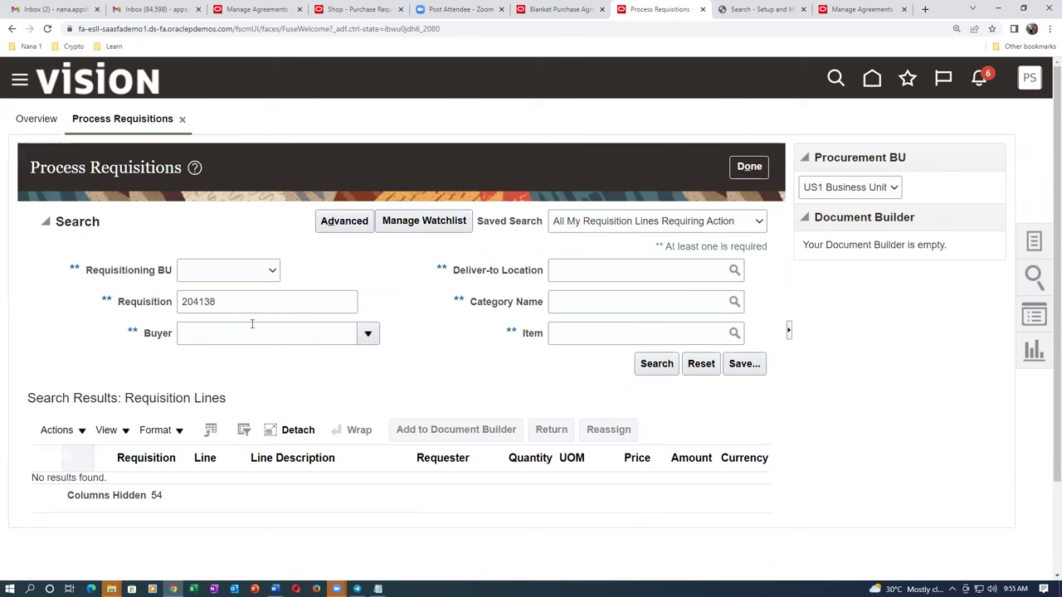
Close Process Requisitions and search Manage Orders for supplier ABC Consulting with the Buyer filter cleared.
left_click(743, 165)
left_click(1034, 242)
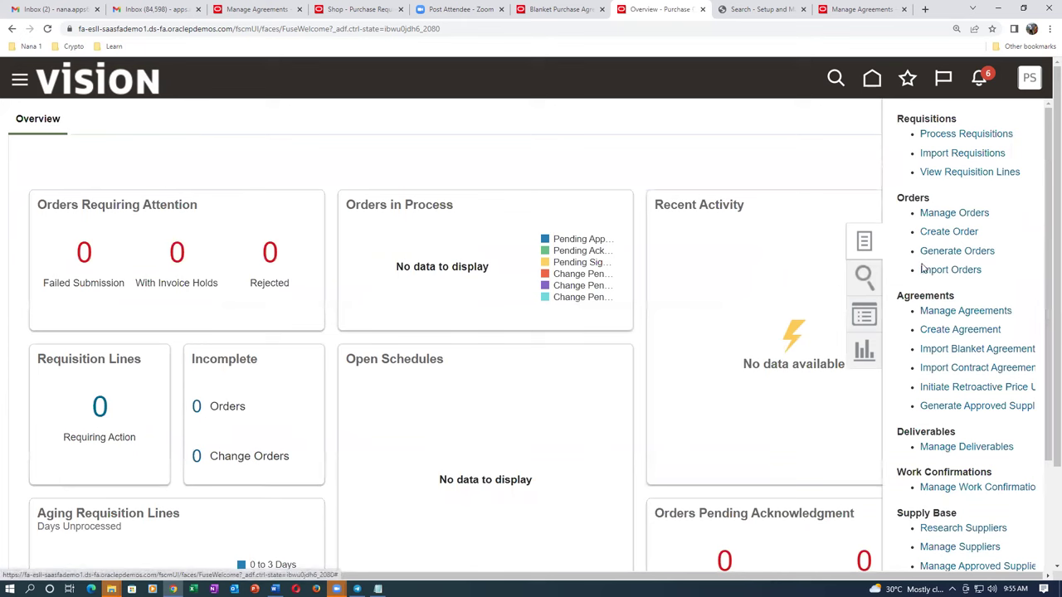
left_click(955, 214)
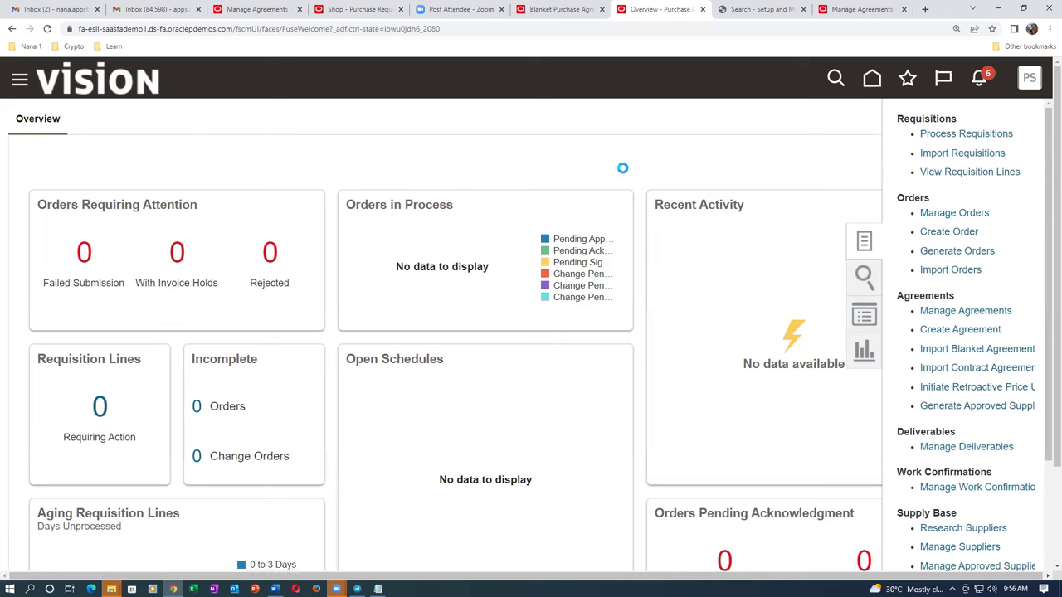
left_click(217, 379)
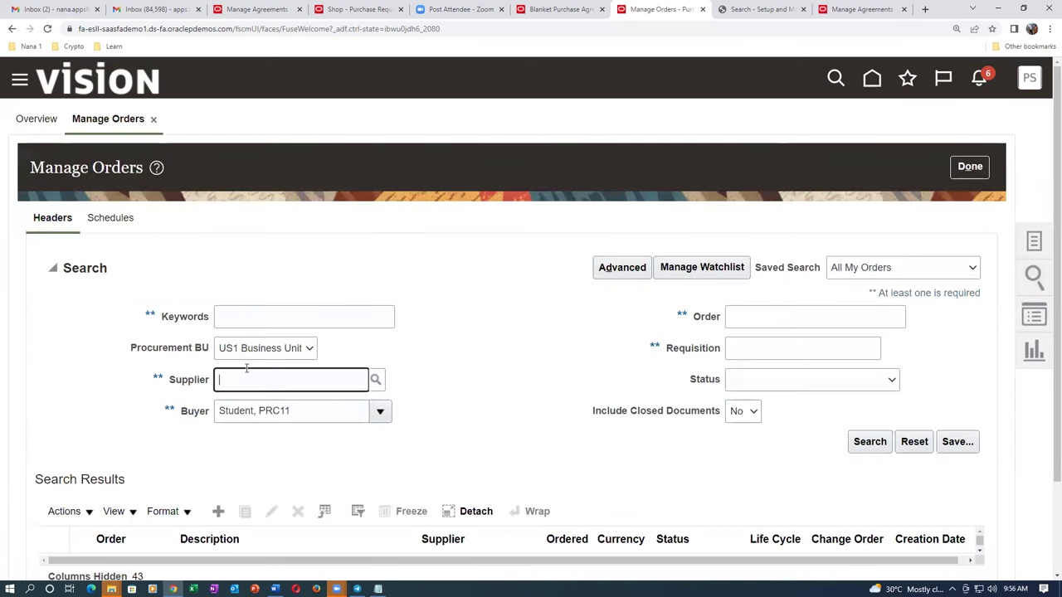
type("ABC")
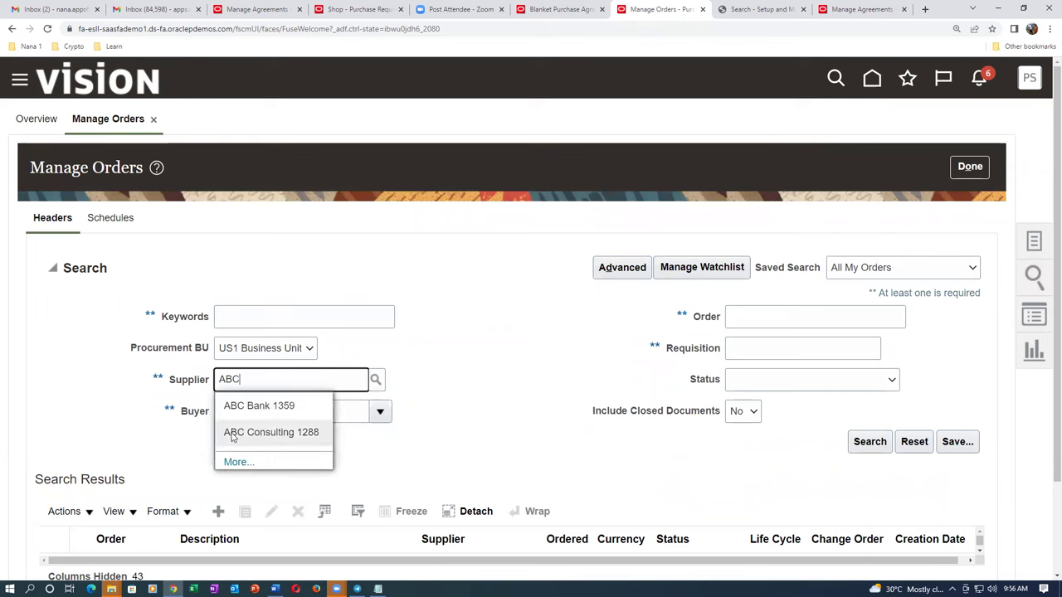
left_click(237, 431)
triple_click(320, 411)
key("BackSpace")
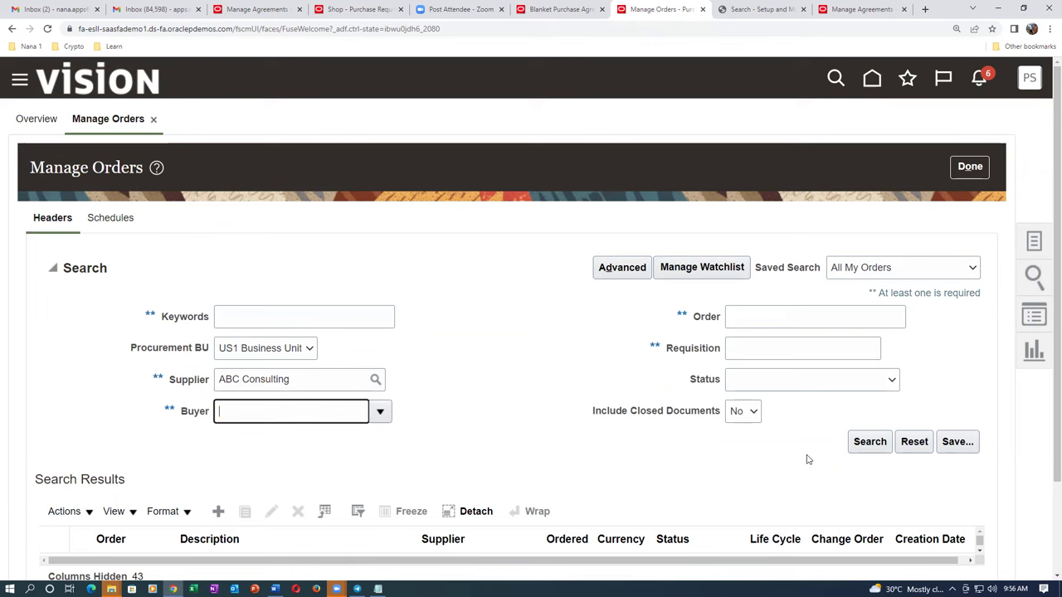
left_click(859, 443)
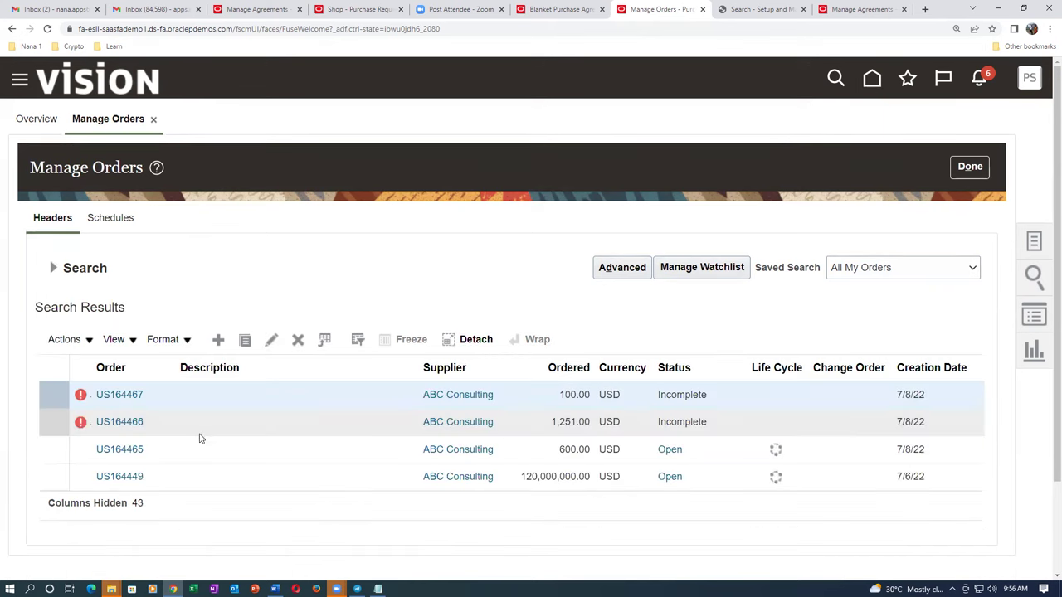
Open the newest ABC Consulting purchase order, check its buyer, and put the order into edit mode.
left_click(116, 396)
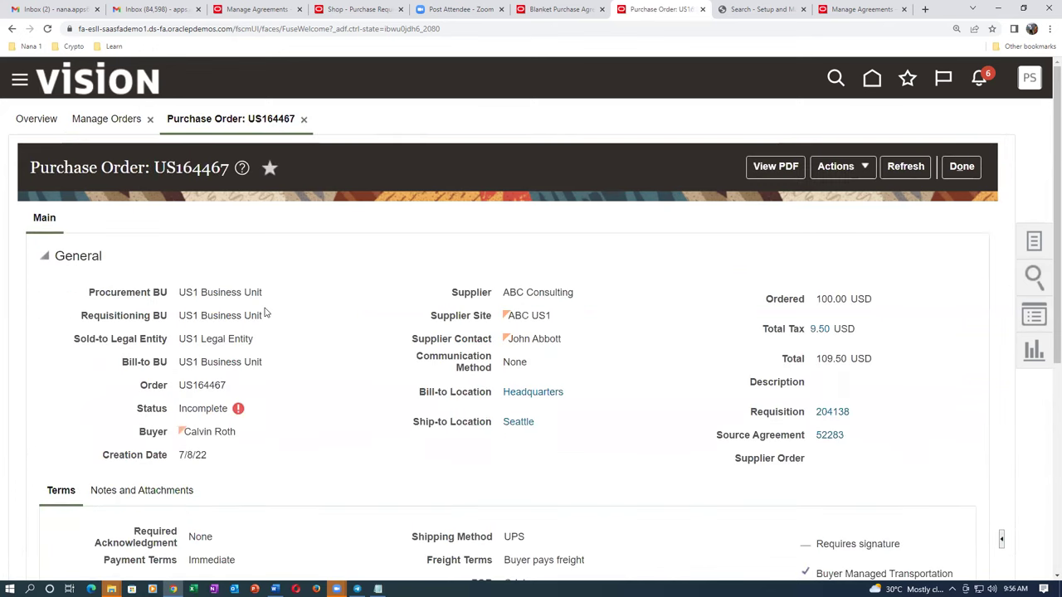
left_click_drag(184, 431, 222, 429)
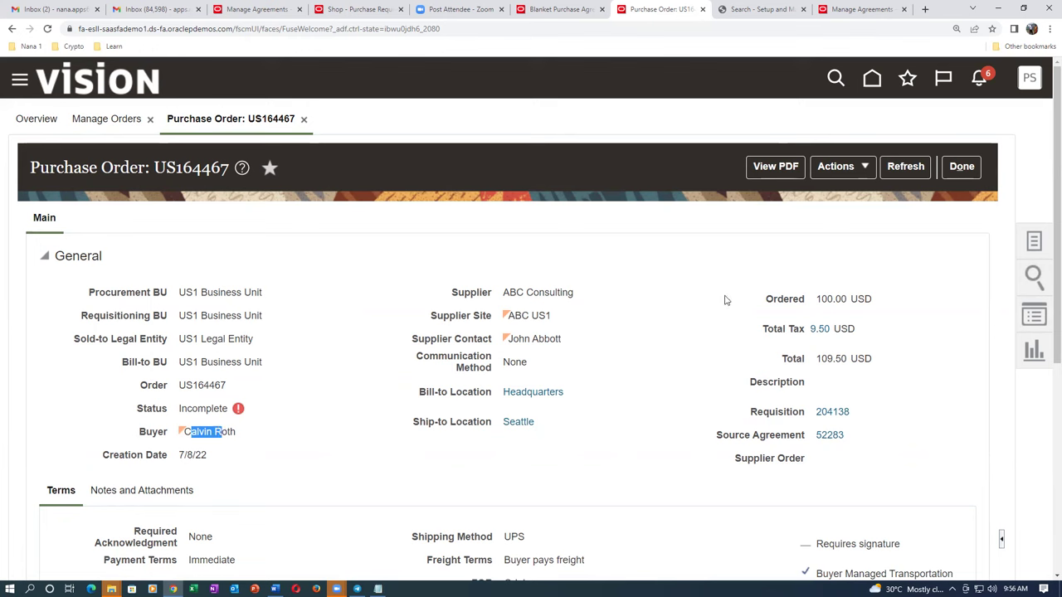
left_click(842, 172)
left_click(850, 199)
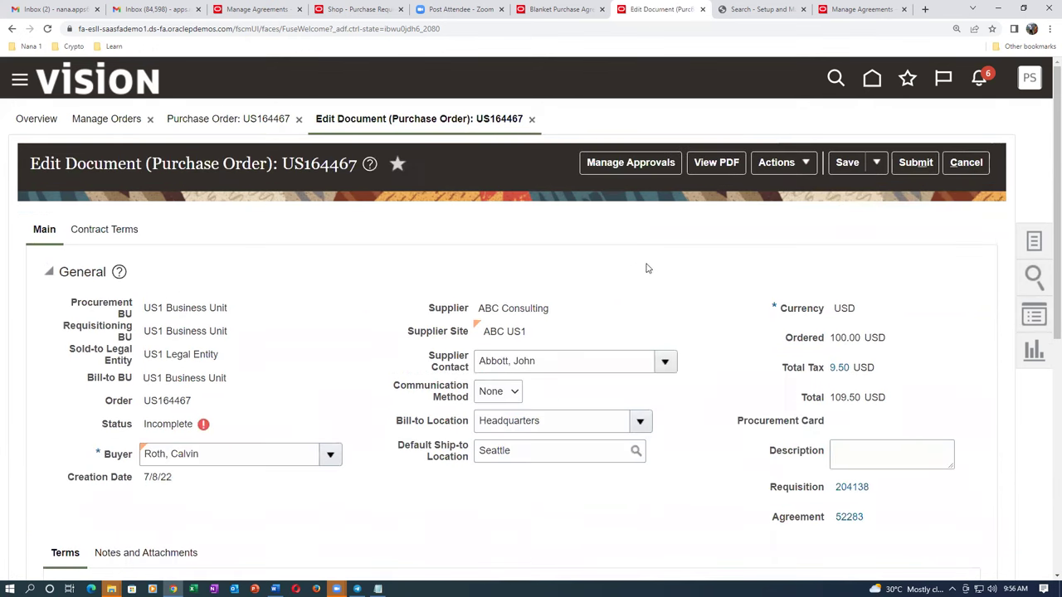
Validate the purchase order and read the message for its line and schedule.
left_click(775, 162)
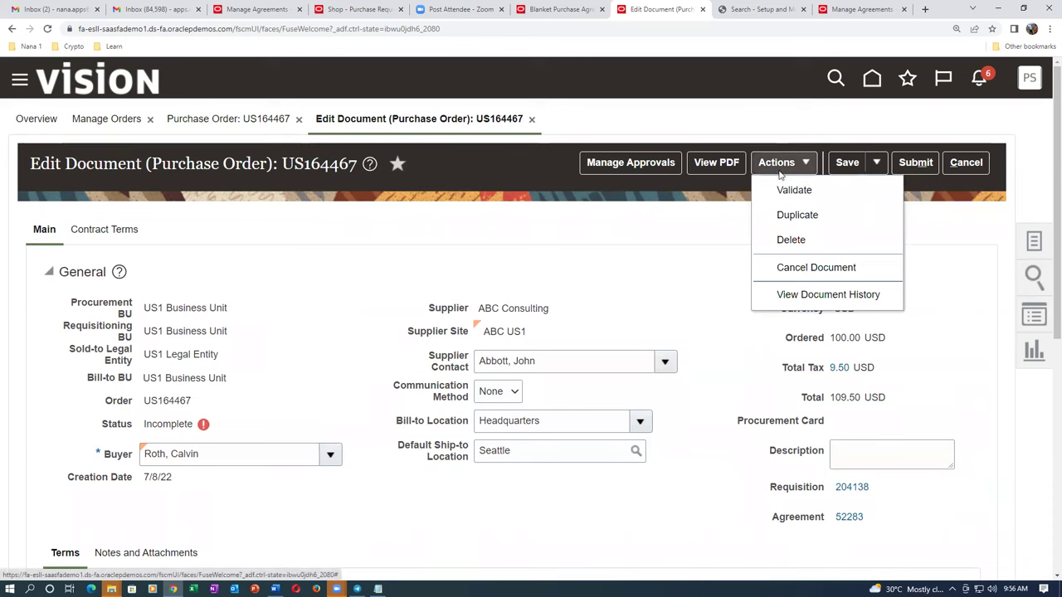
left_click(790, 188)
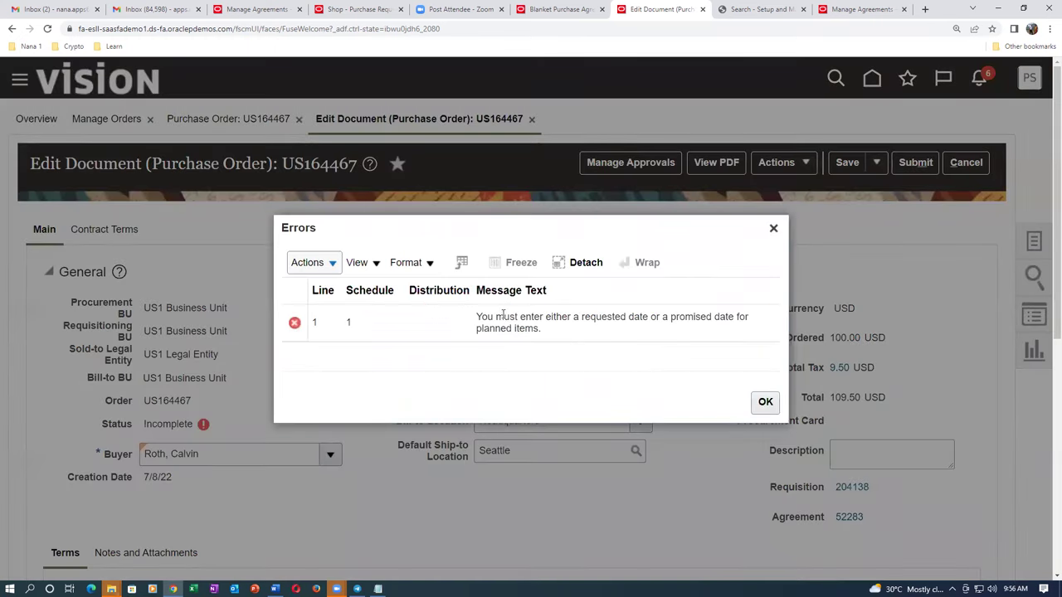
left_click_drag(496, 316, 501, 341)
left_click(763, 402)
Set the Standard Inkjet Printer schedule's requested ship date to 7/21/22 and save the purchase order.
scroll(346, 424, "down", 4)
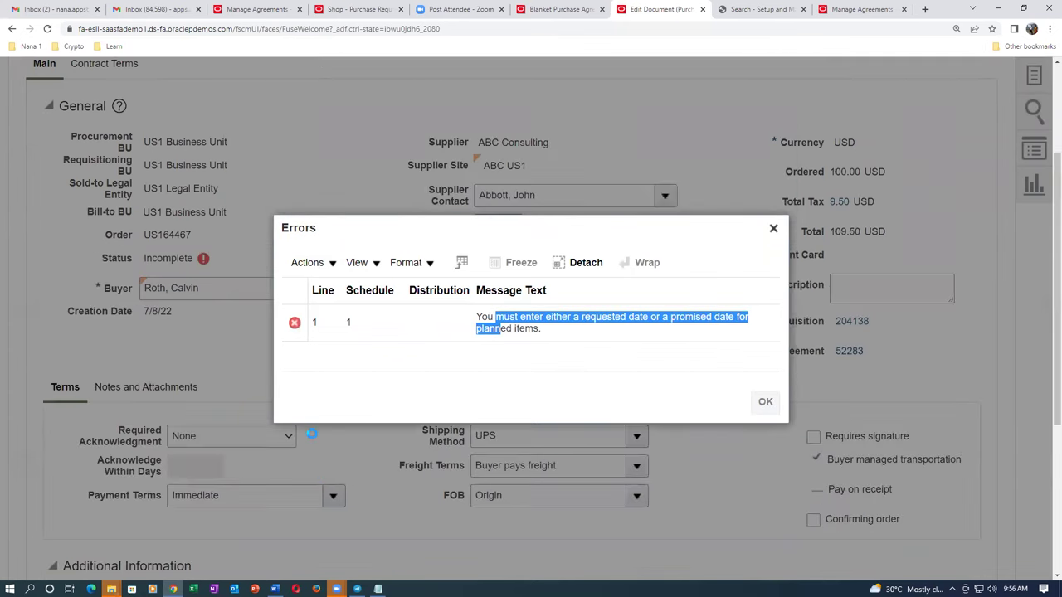
scroll(461, 406, "down", 2)
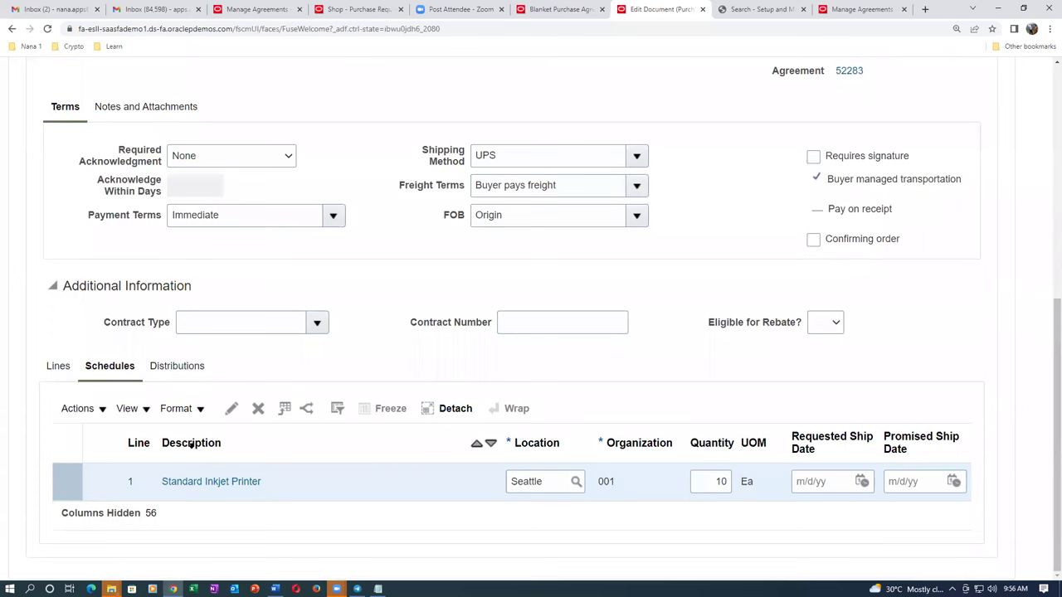
left_click(856, 481)
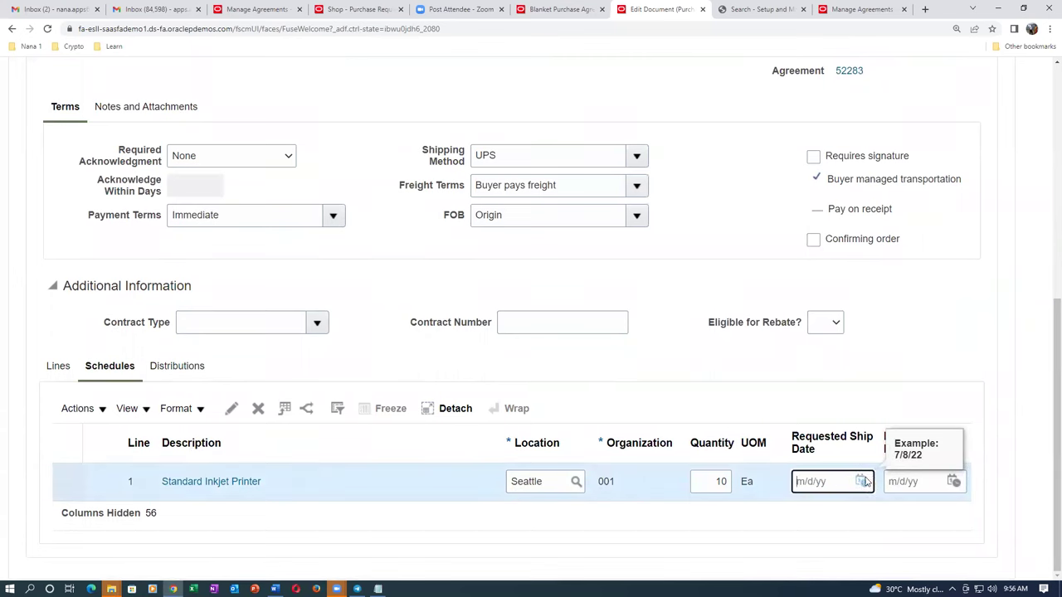
left_click(863, 481)
left_click(778, 395)
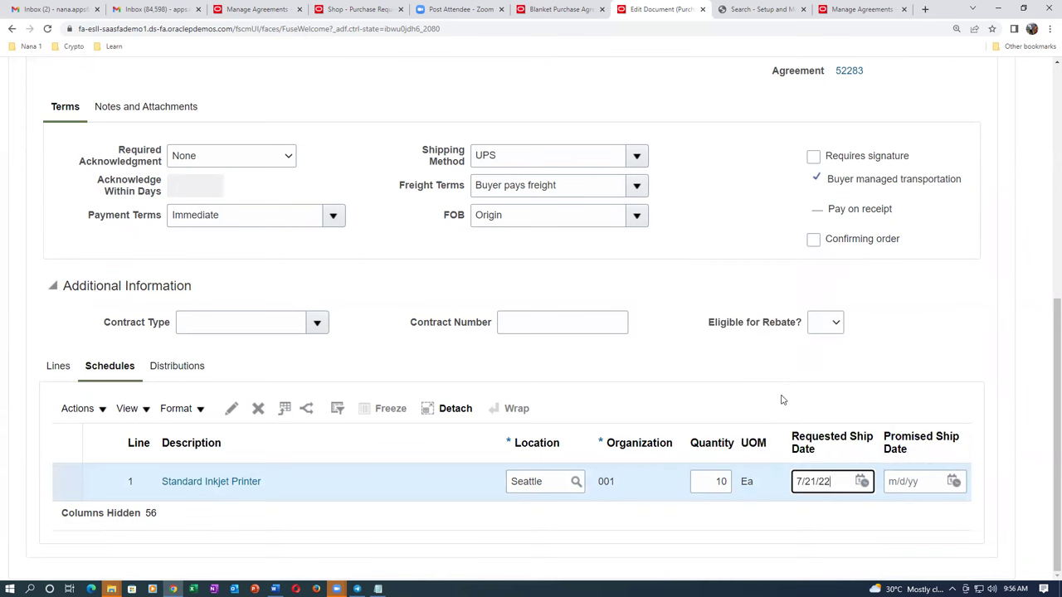
scroll(780, 400, "up", 5)
left_click(846, 163)
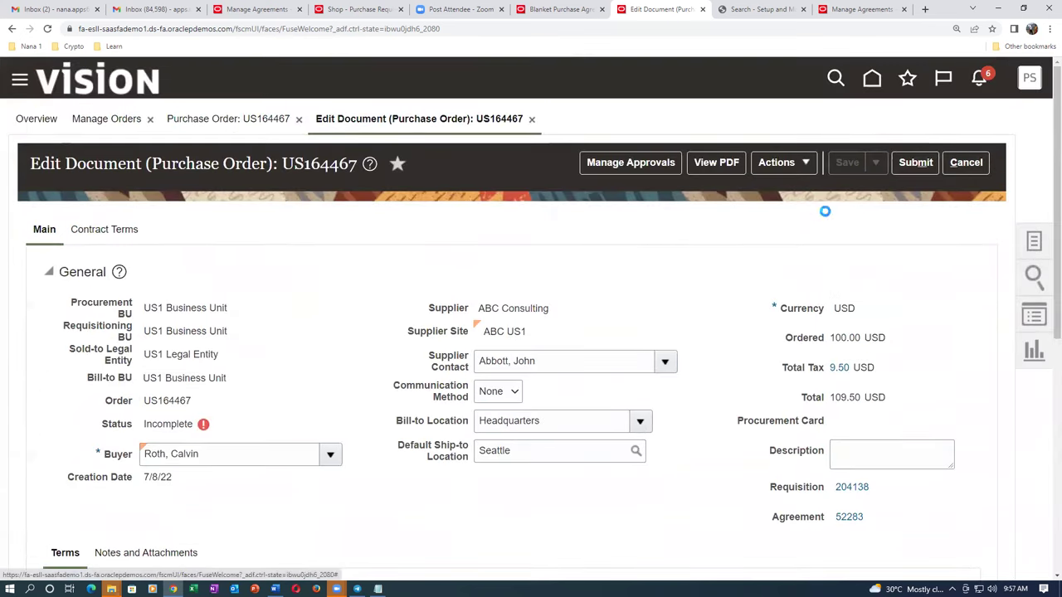
Validate the purchase order again, recheck its schedule, and submit the order for approval.
left_click(780, 163)
left_click(787, 190)
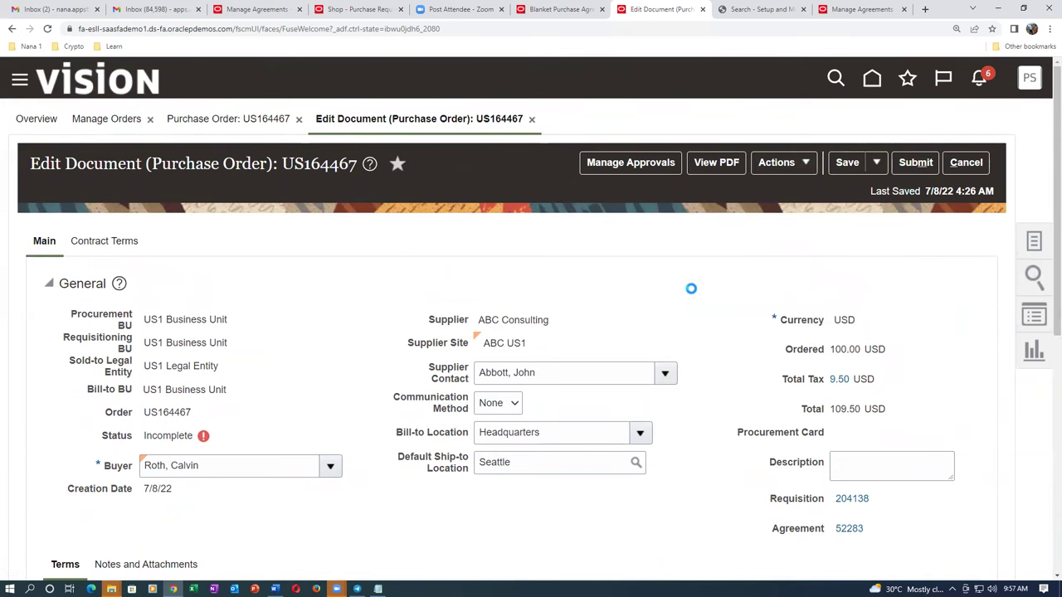
left_click(586, 221)
scroll(598, 310, "down", 5)
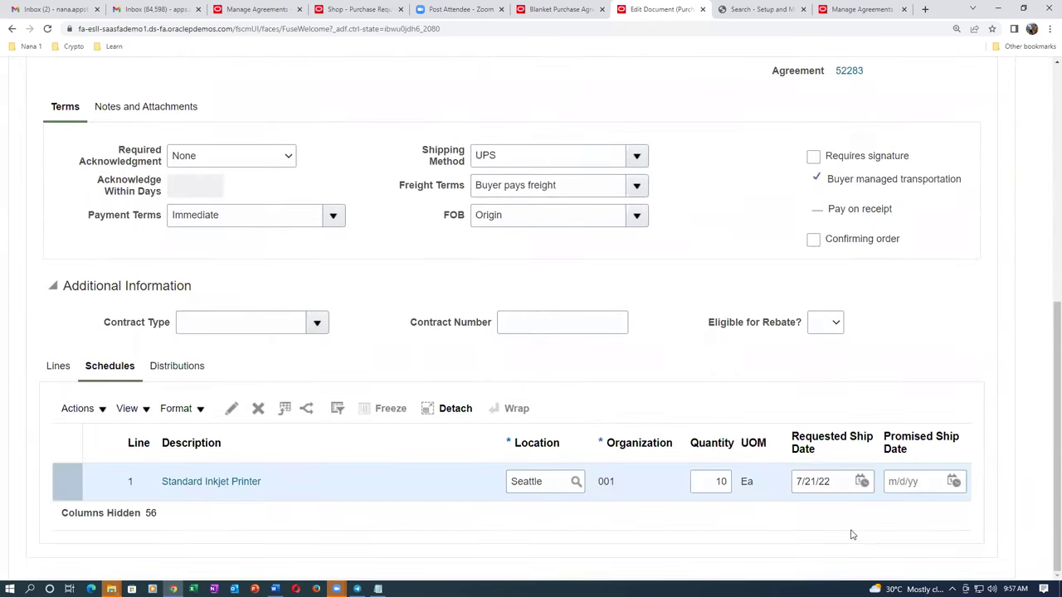
scroll(524, 338, "up", 5)
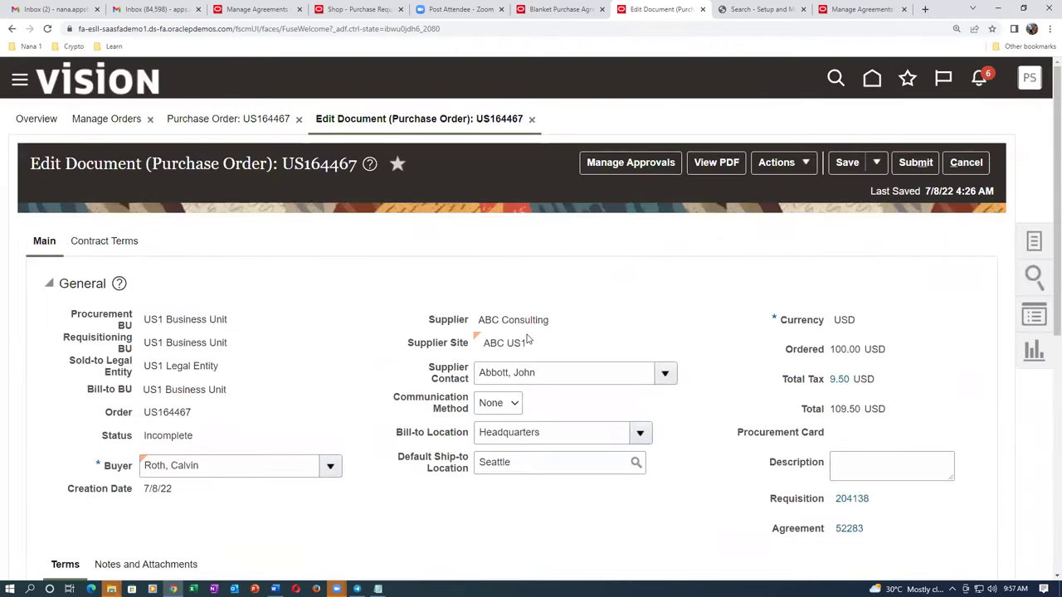
left_click(915, 162)
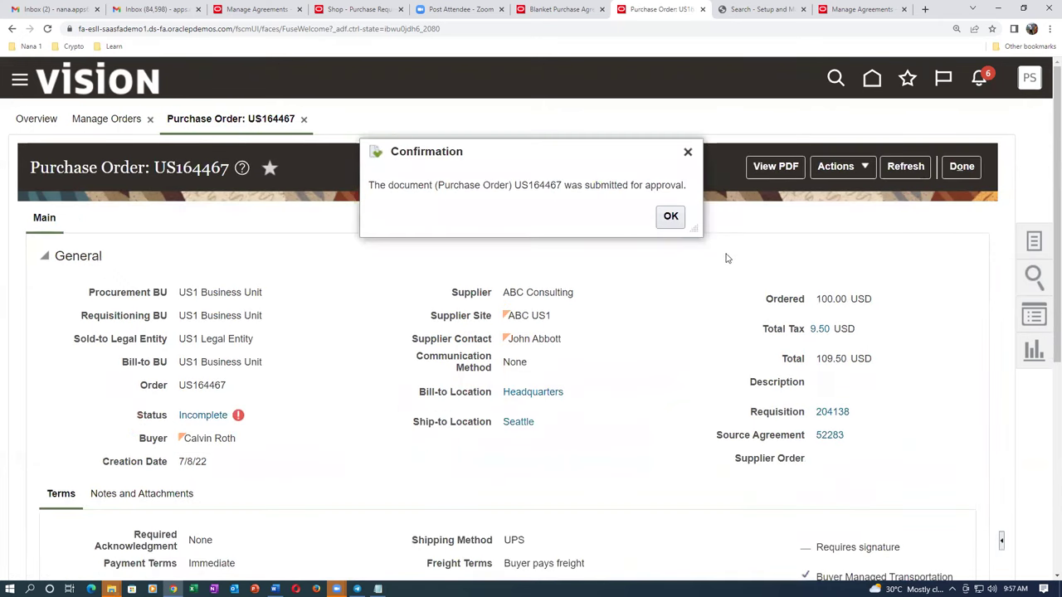
key("Return")
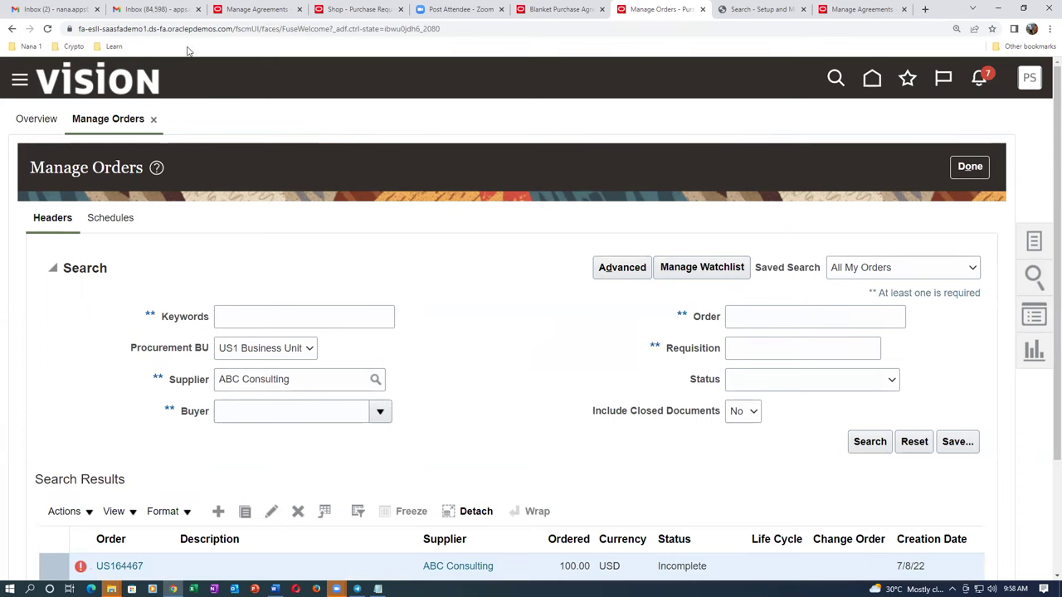
key("ctrl+l")
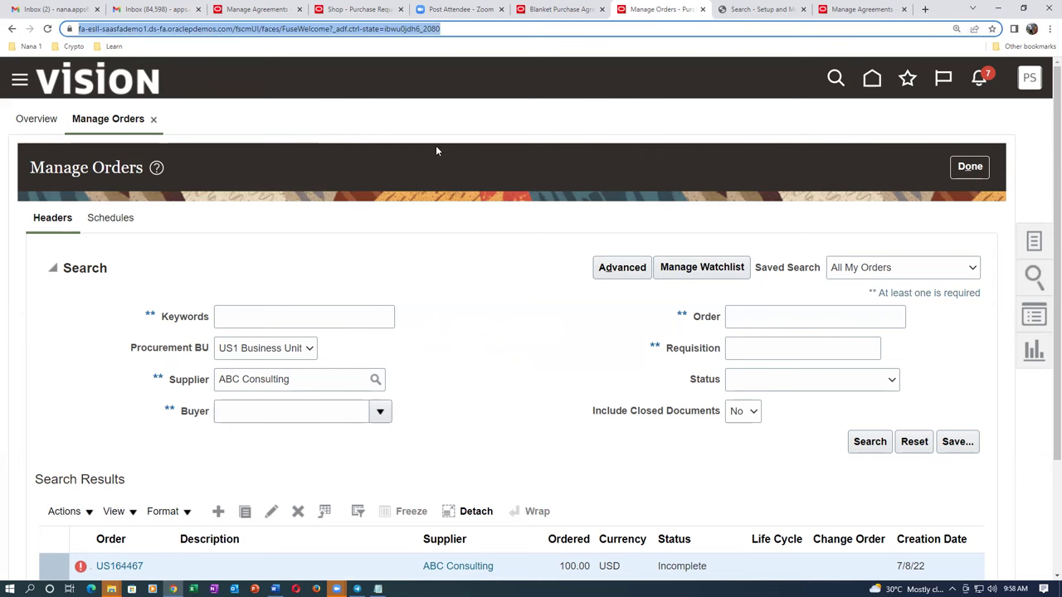
left_click(462, 277)
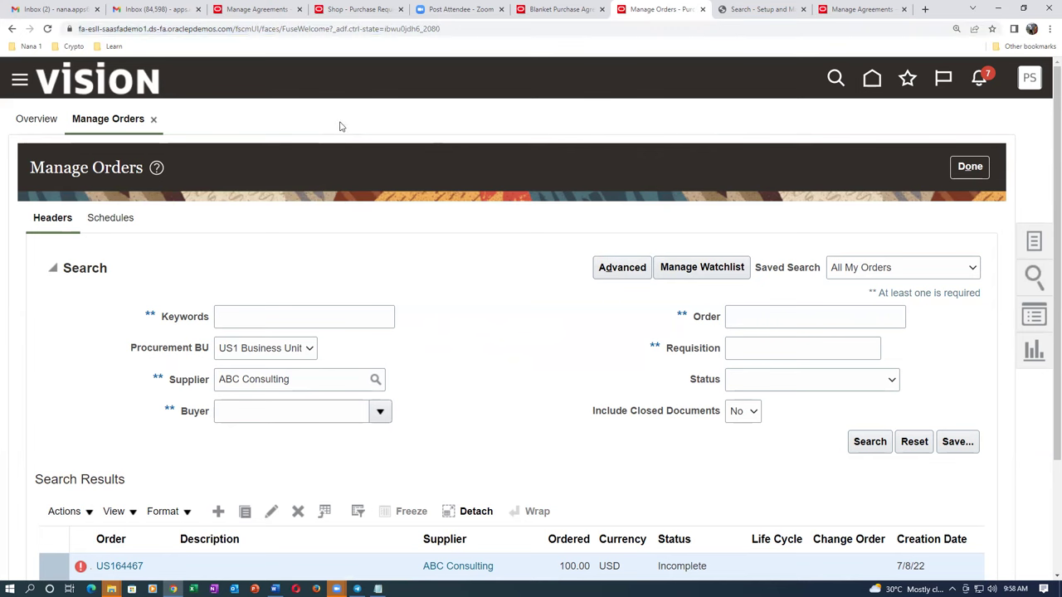
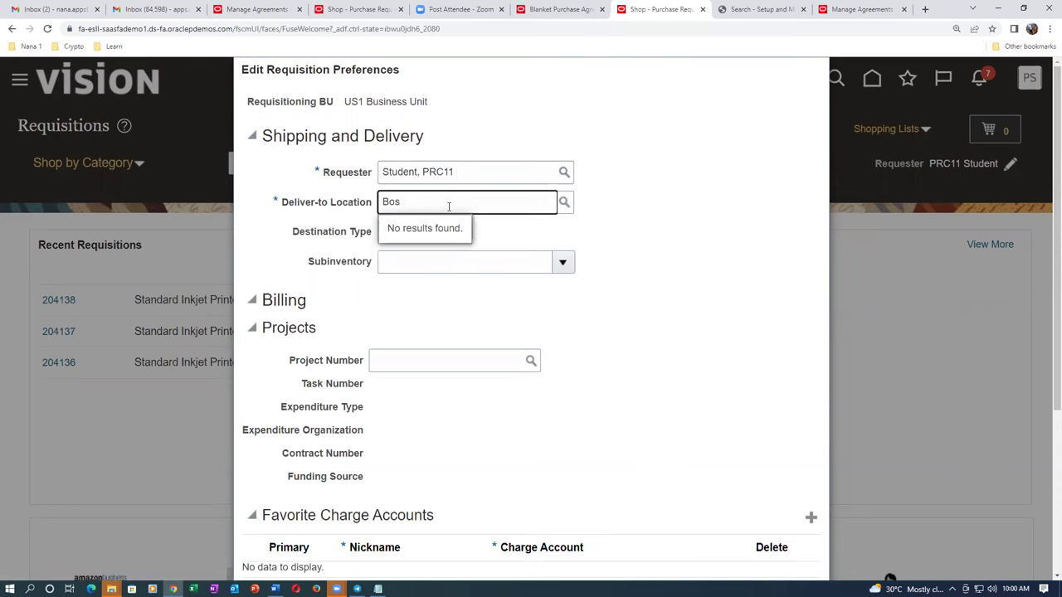
Set the deliver-to location in the requisition preferences to Atlanta and save the preferences.
key("BackSpace")
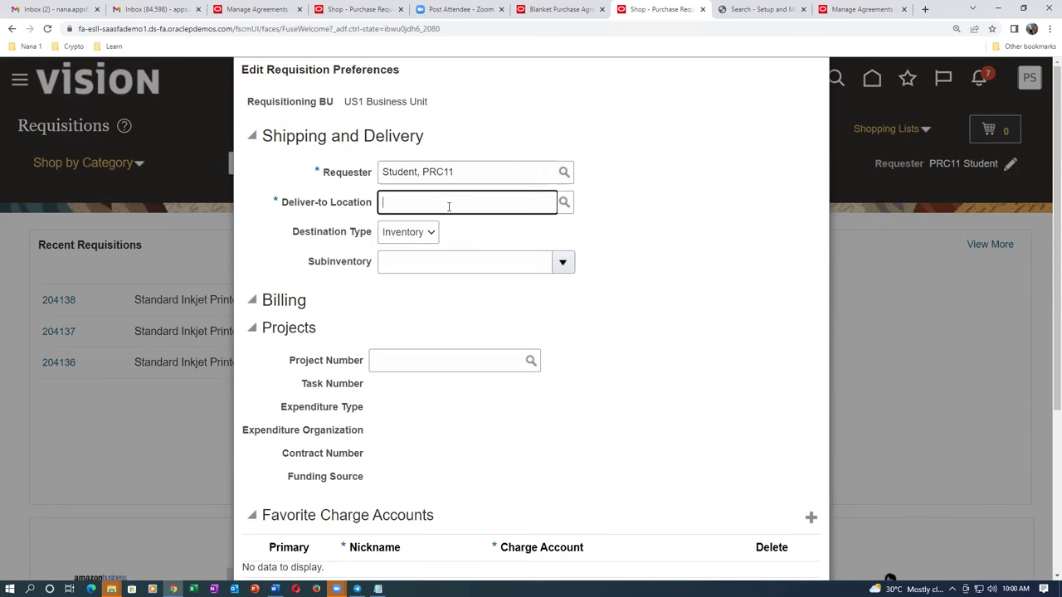
type("Atlan")
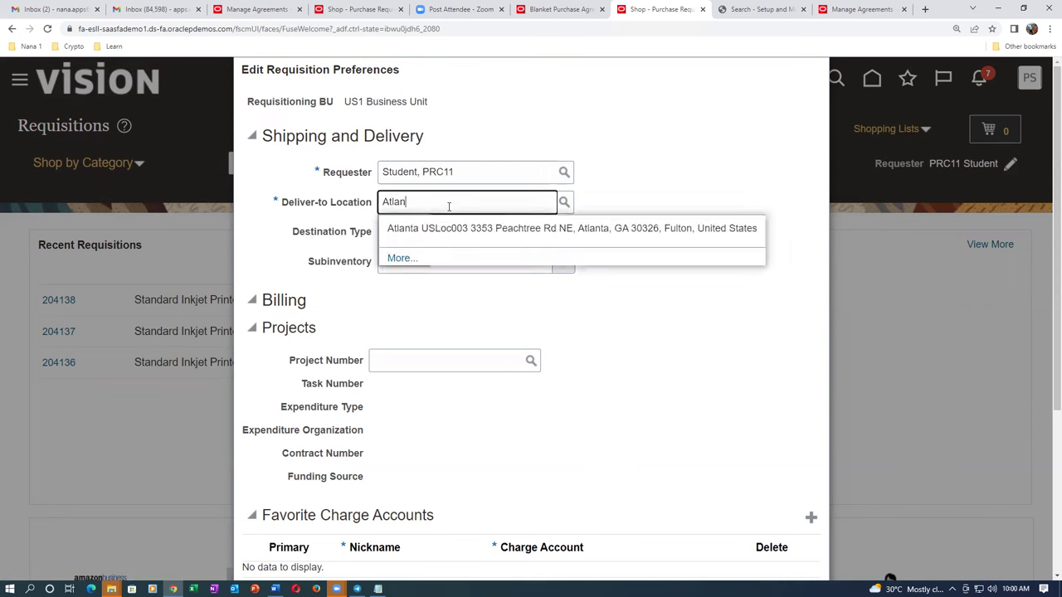
left_click(489, 231)
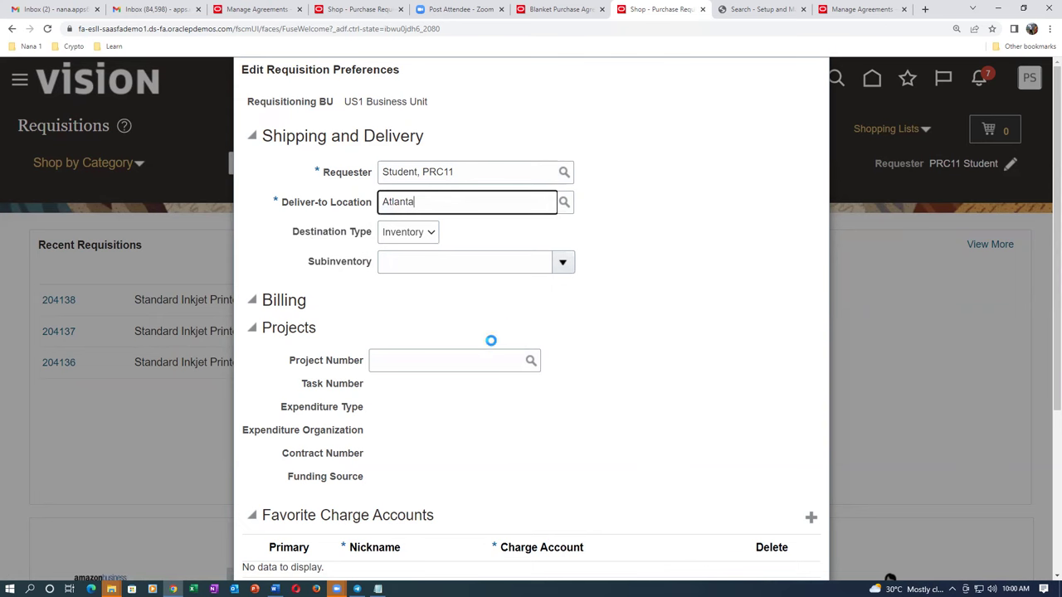
scroll(598, 289, "down", 2)
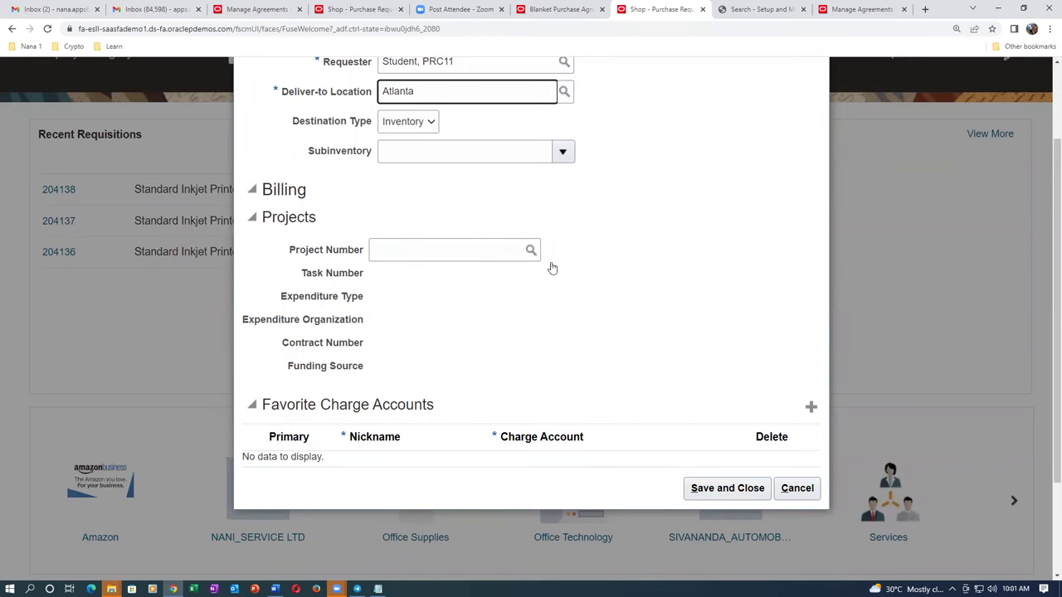
left_click(706, 490)
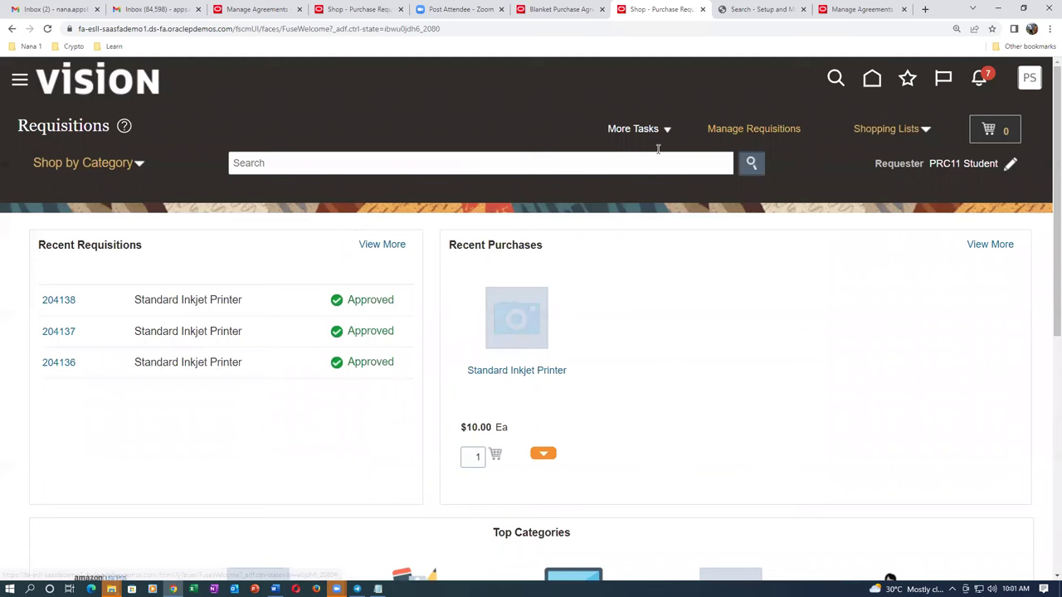
Start a requisition line for item AS65000 and source it from blanket purchase agreement 52283 with ABC Consulting.
left_click(645, 130)
left_click(655, 156)
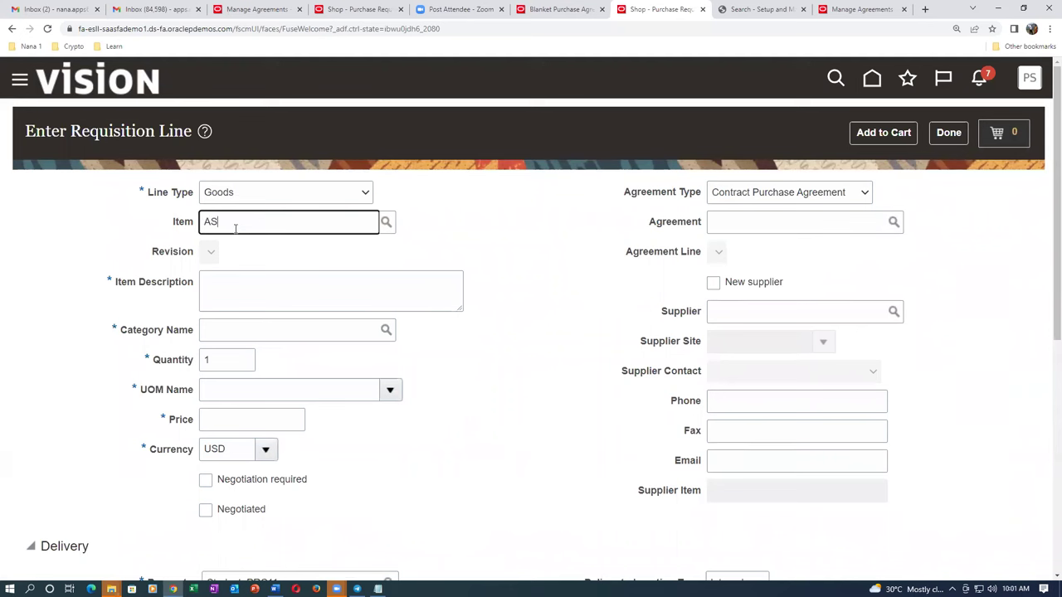
type("AS65000")
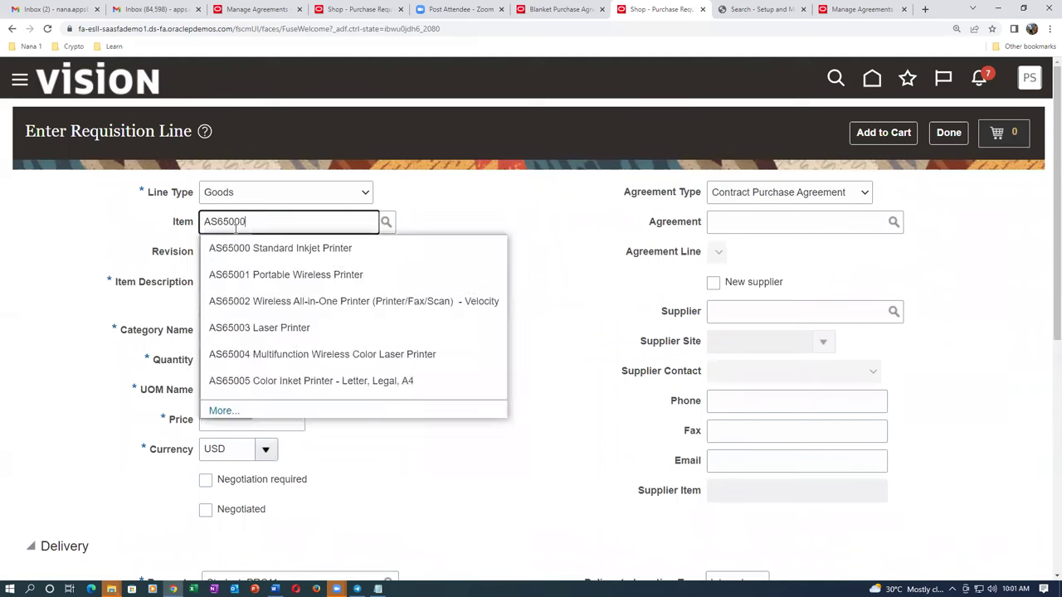
left_click(249, 244)
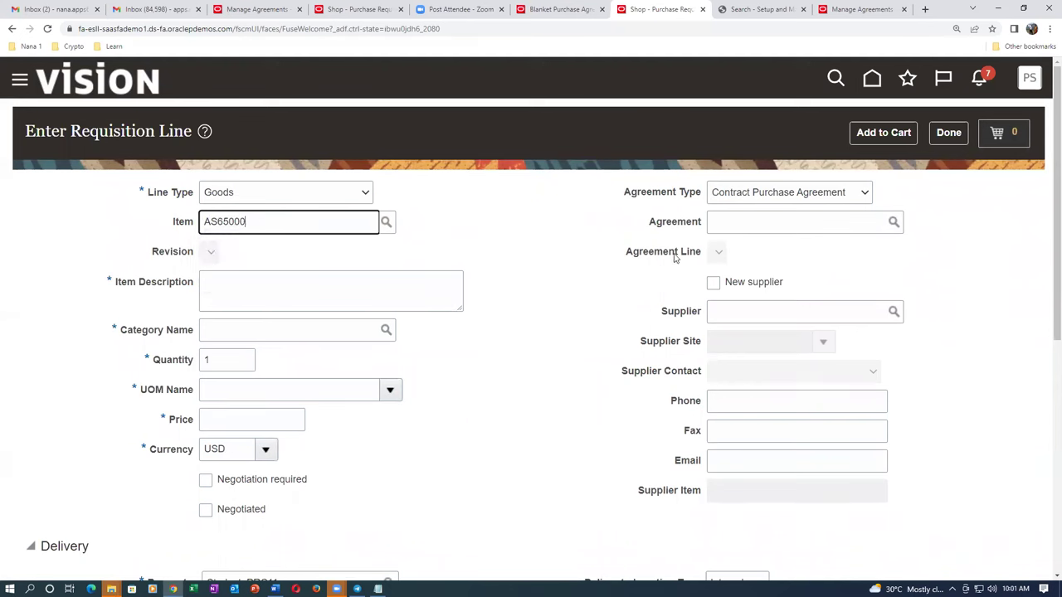
left_click(803, 193)
left_click(784, 207)
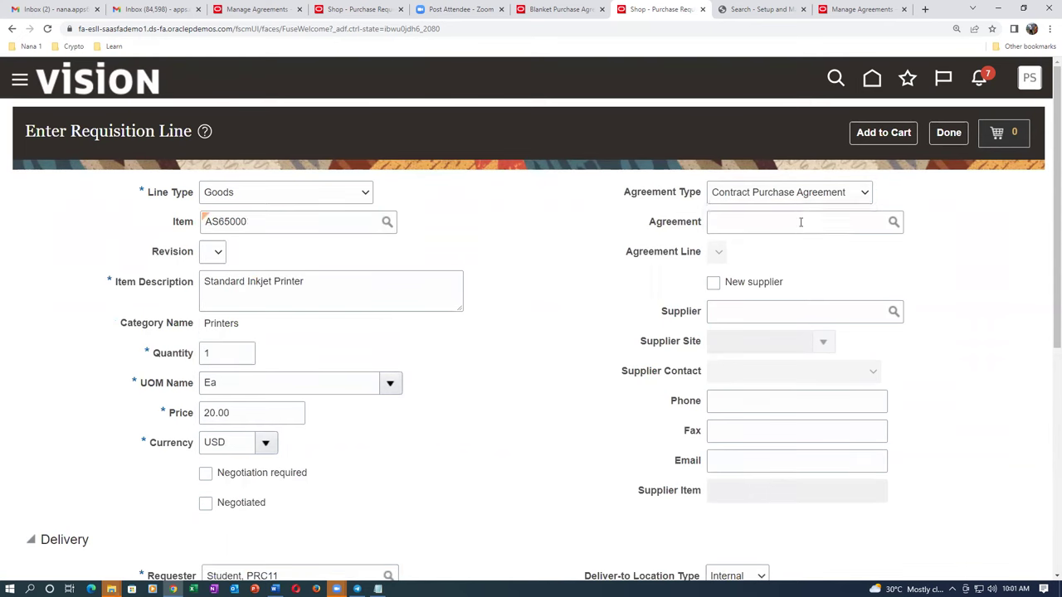
left_click(779, 230)
type("522")
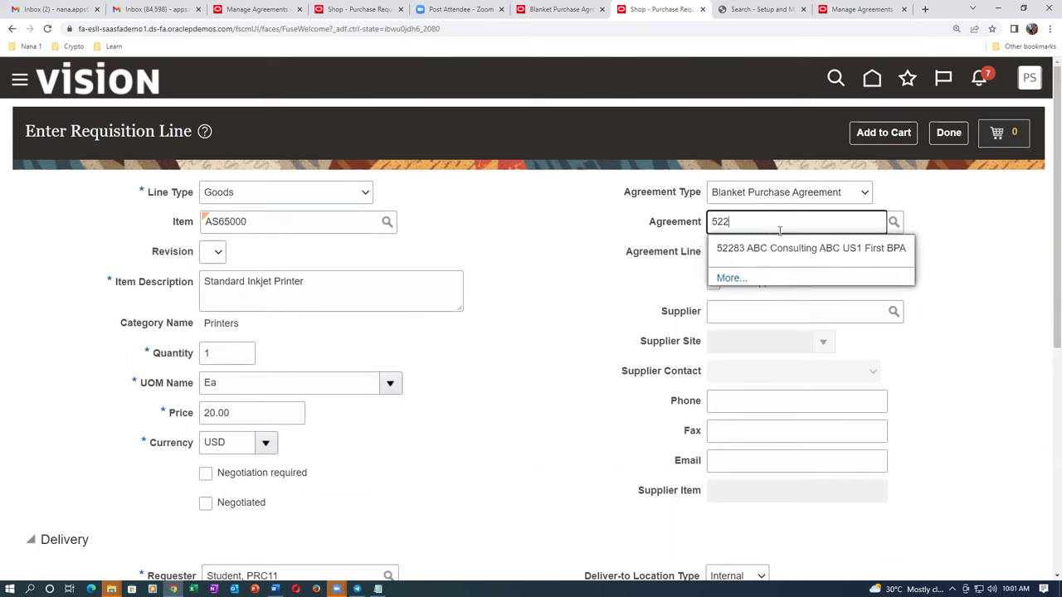
left_click(784, 248)
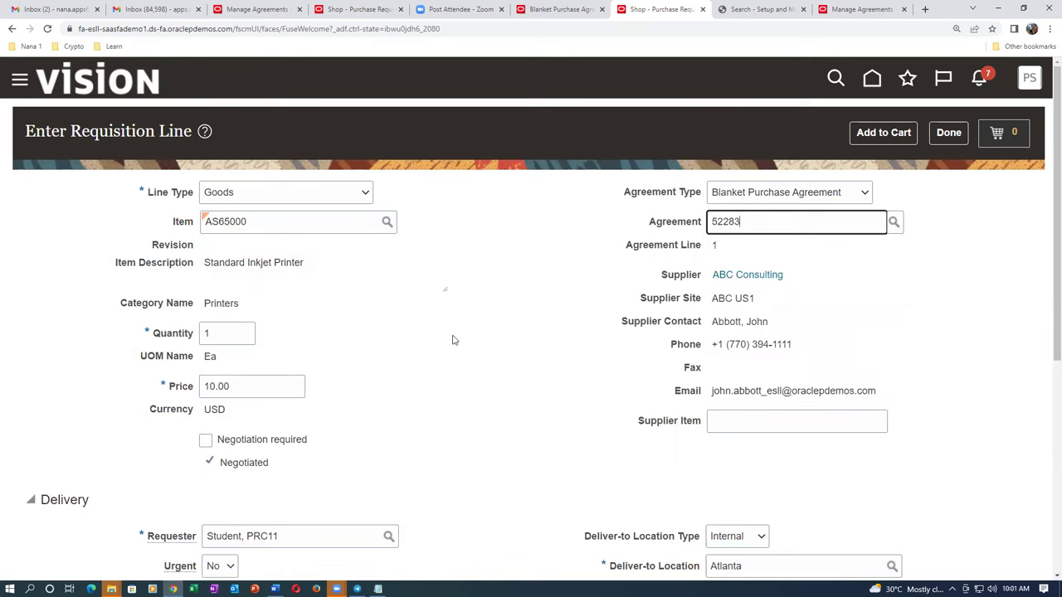
Check the line's delivery details, set its quantity to 8 and its requested delivery date to 7/9/22.
scroll(476, 335, "down", 3)
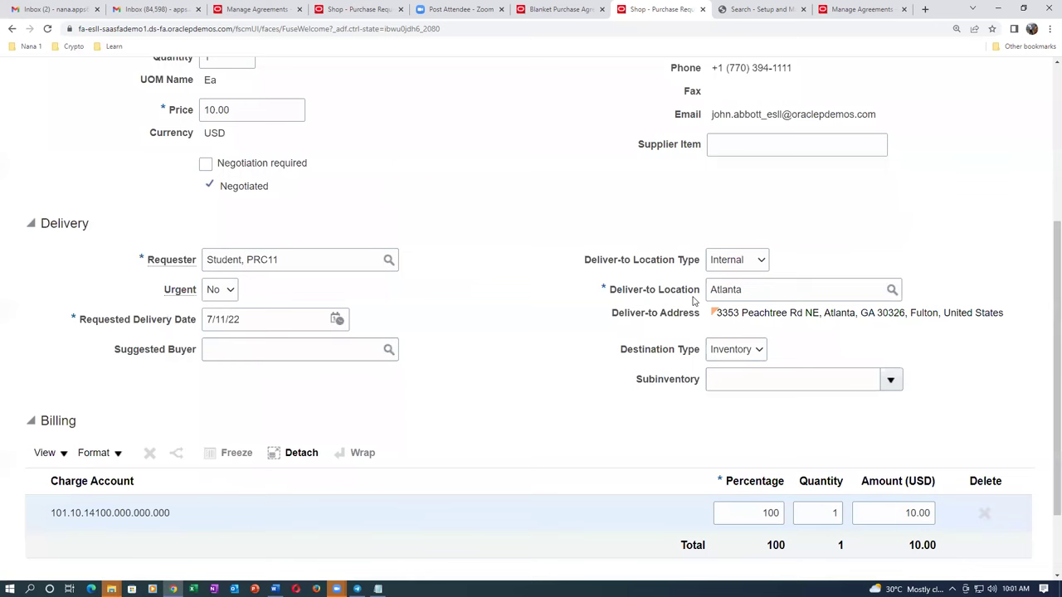
scroll(451, 194, "up", 5)
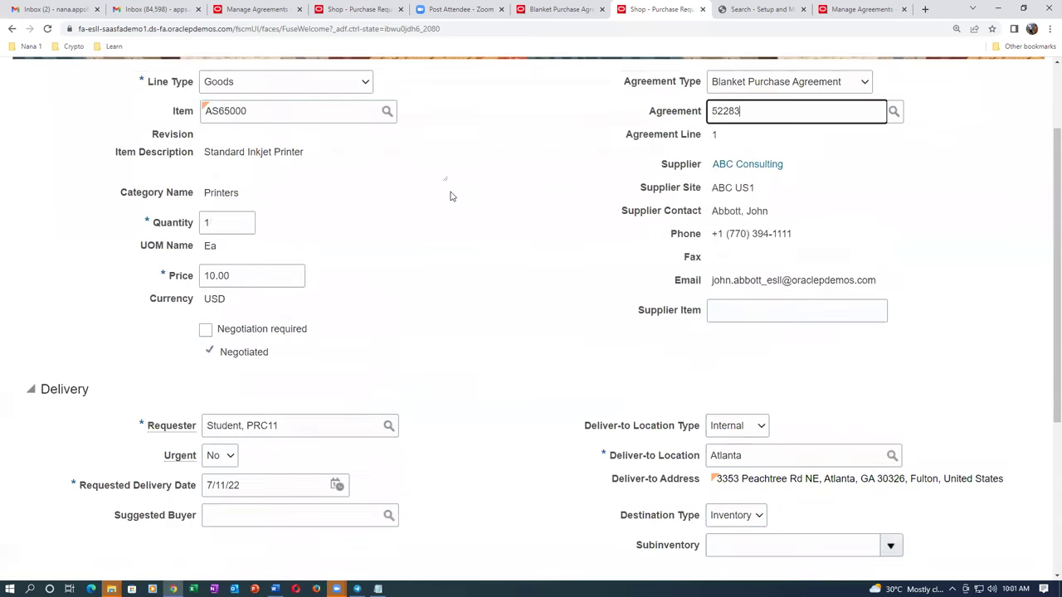
double_click(214, 334)
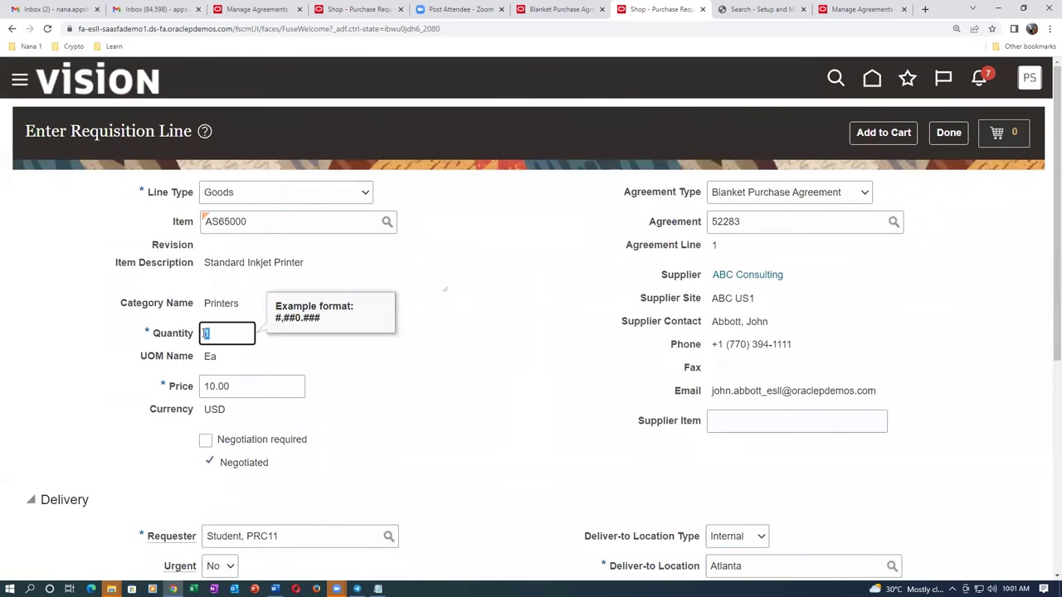
type("8")
key("Tab")
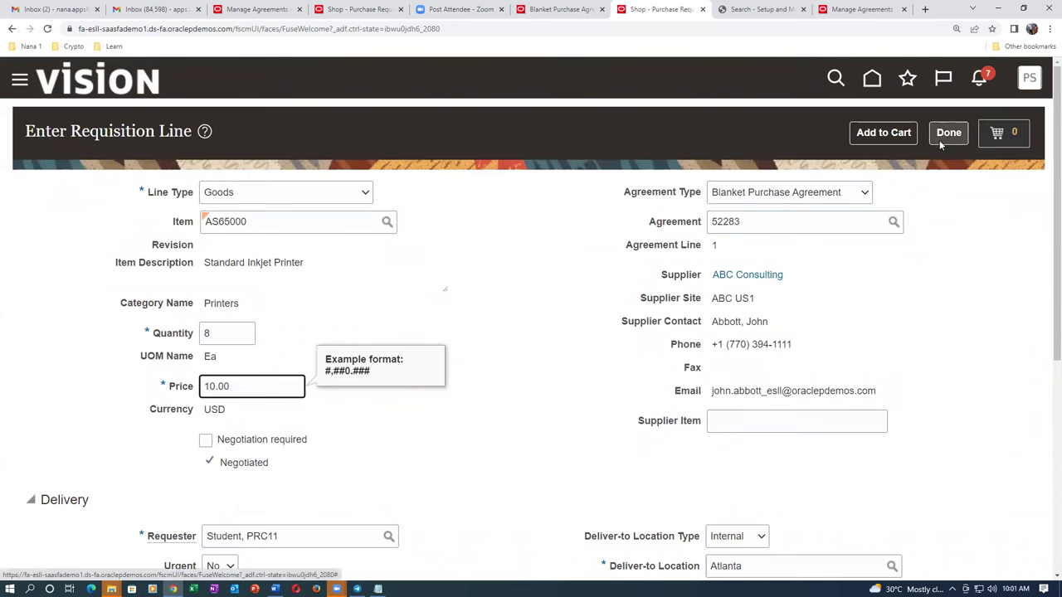
scroll(605, 273, "down", 1)
scroll(606, 273, "down", 2)
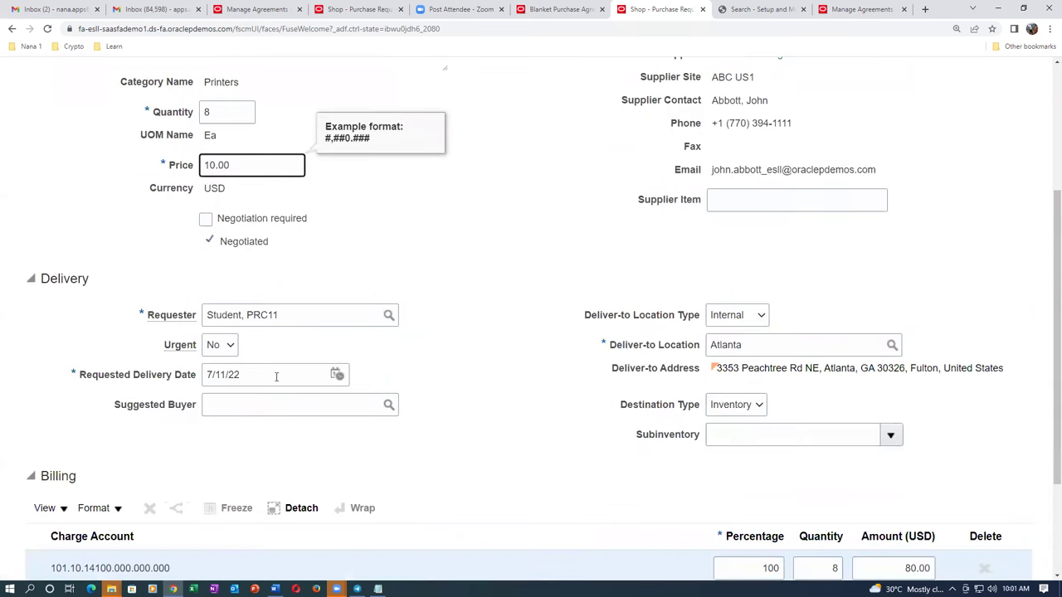
left_click(336, 375)
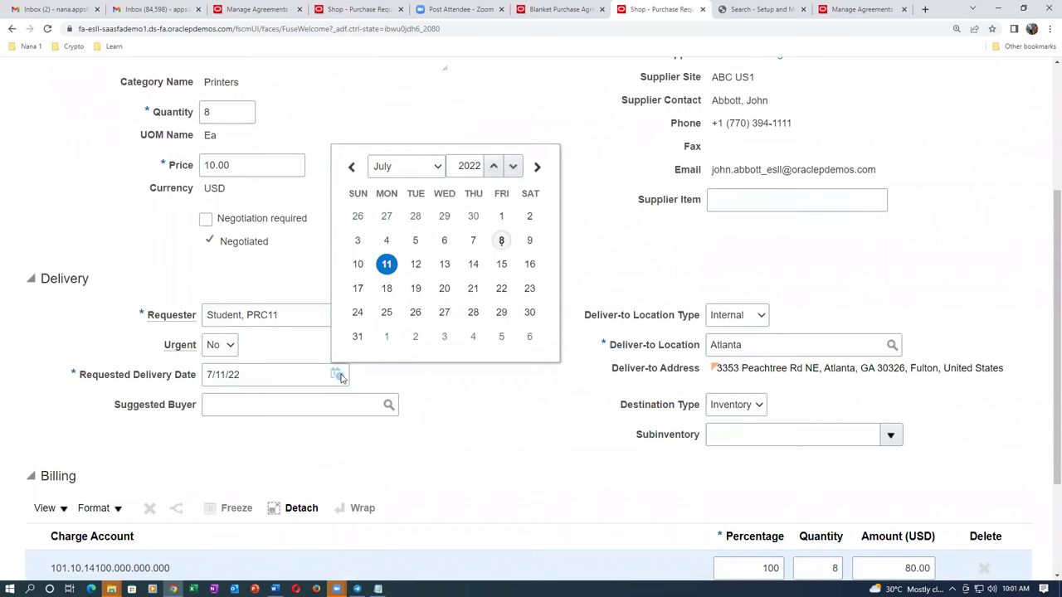
left_click(529, 241)
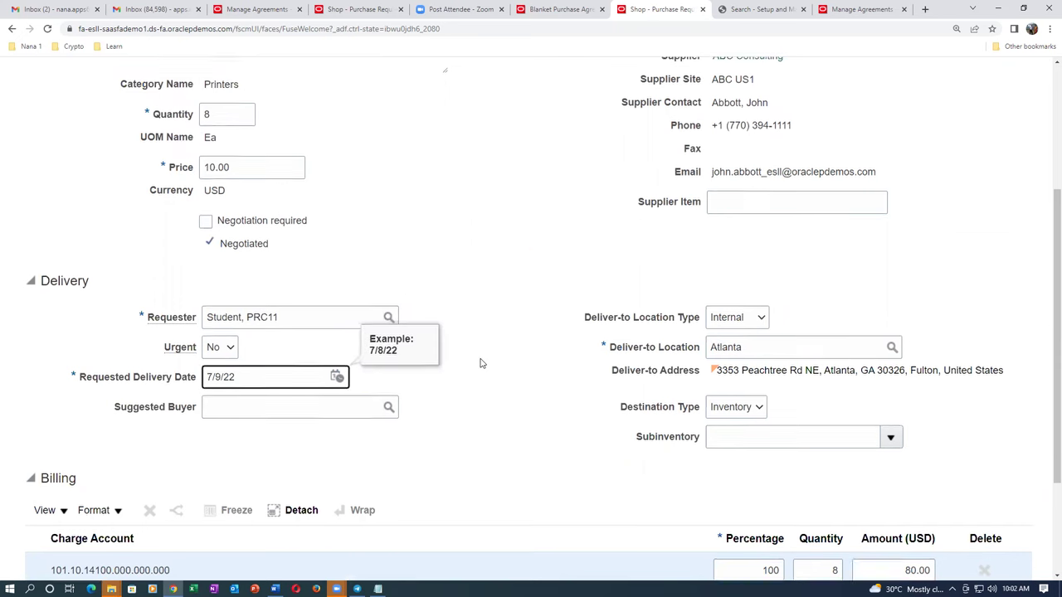
scroll(483, 361, "up", 3)
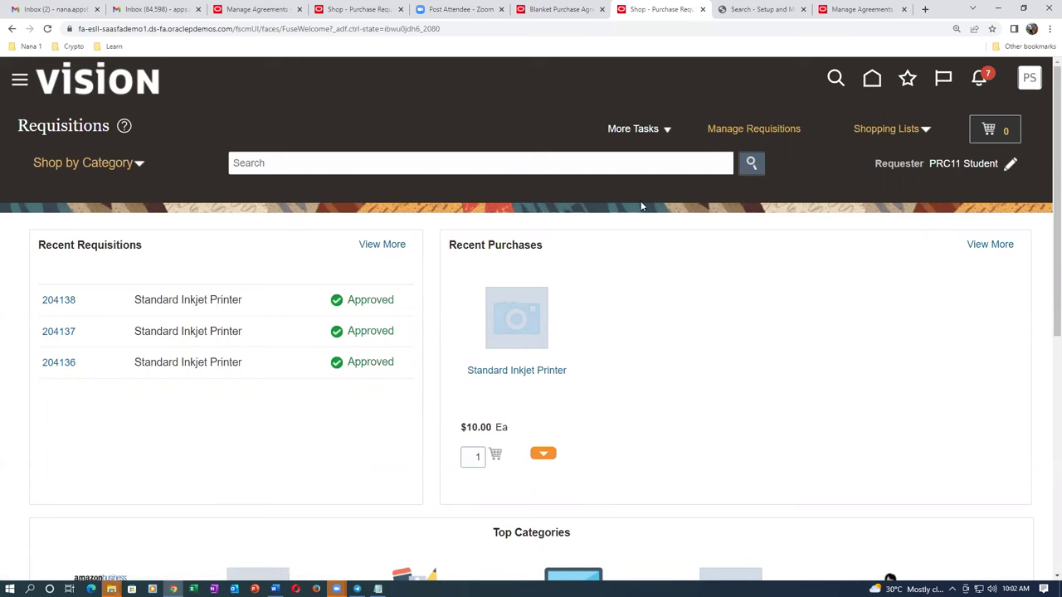
Enter a new requisition line for item AS65000 with agreement type Blanket Purchase Agreement and agreement 52283.
left_click(635, 134)
left_click(635, 156)
left_click(223, 224)
type("AS65000")
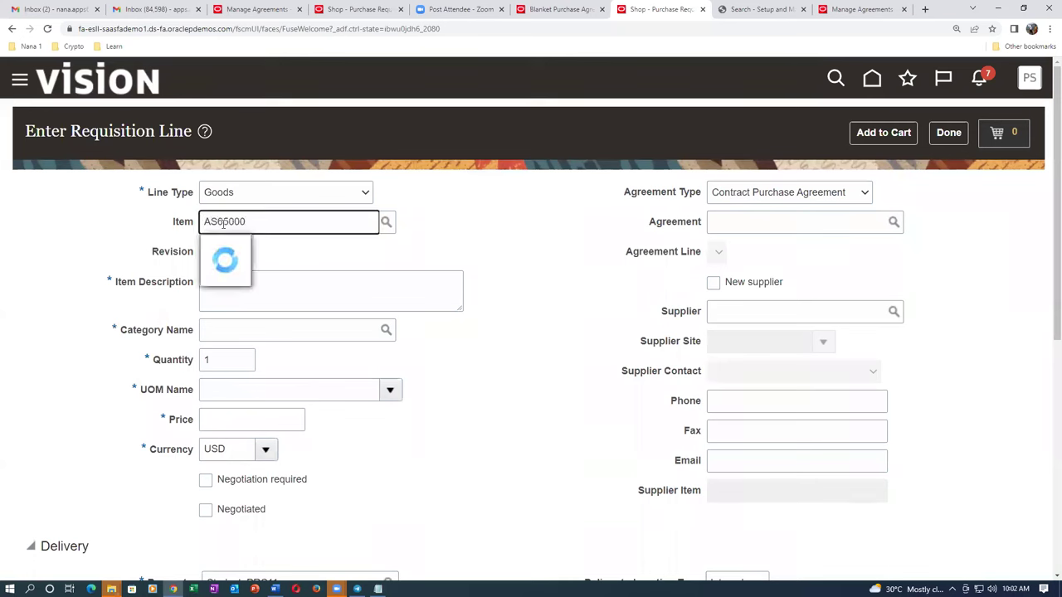
left_click(254, 246)
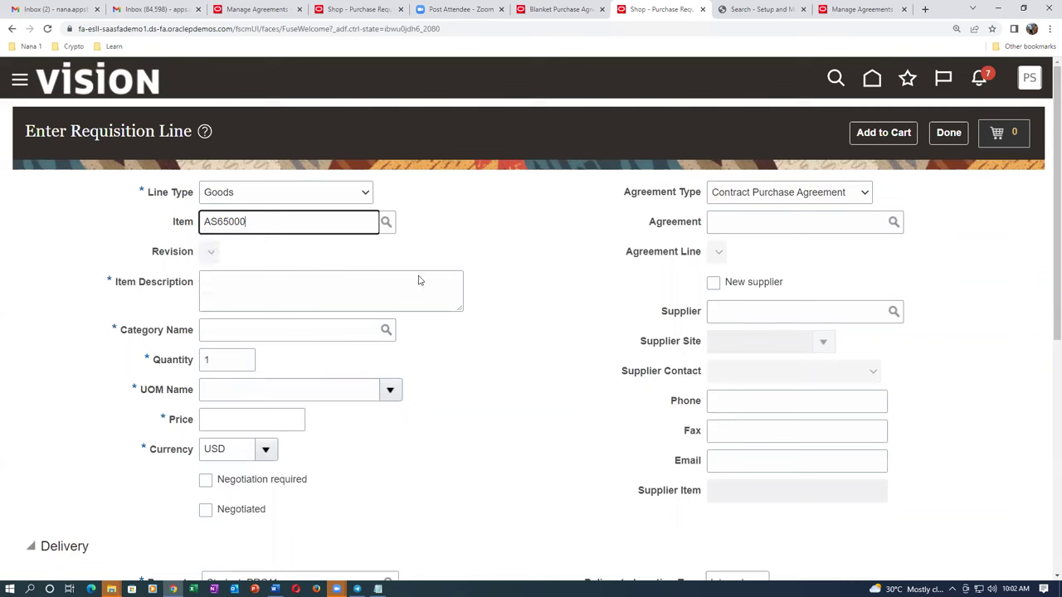
left_click(745, 193)
left_click(746, 209)
left_click(748, 219)
type("52283")
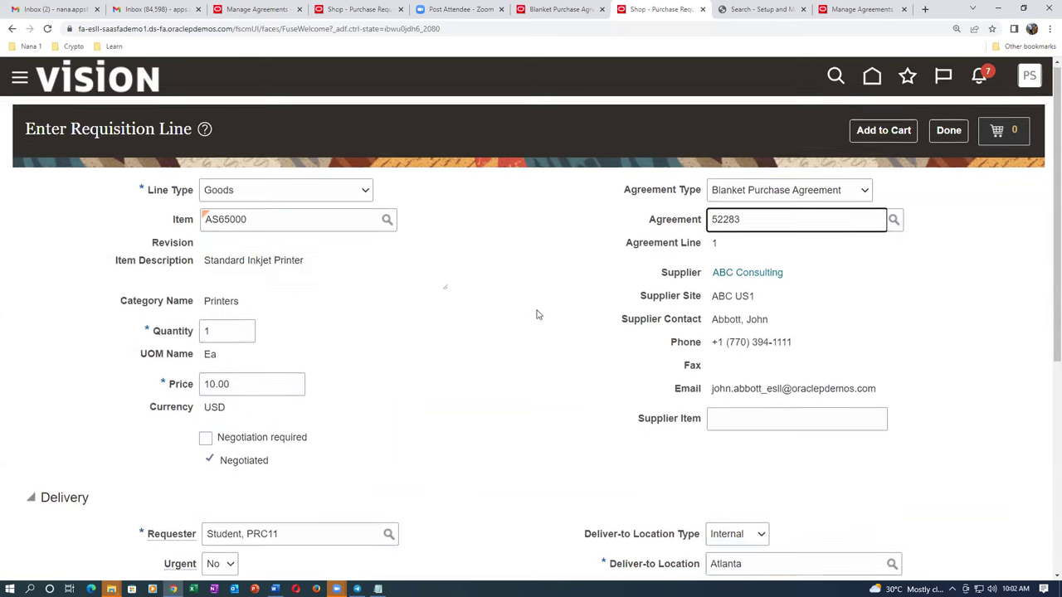
Set the Standard Inkjet Printer line's quantity to 9 and add the line to the cart.
scroll(536, 310, "down", 4)
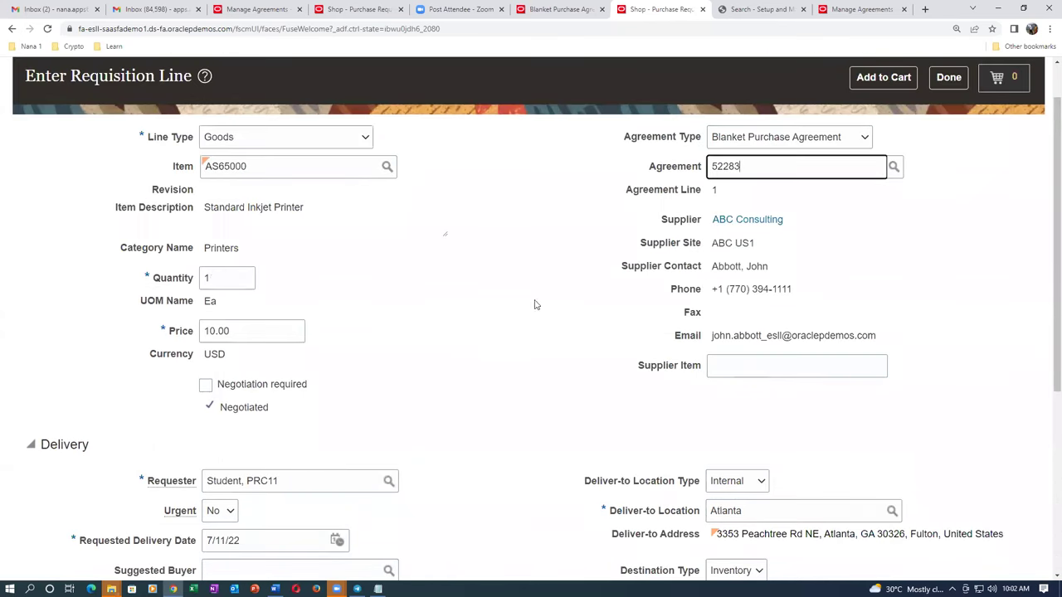
left_click(226, 279)
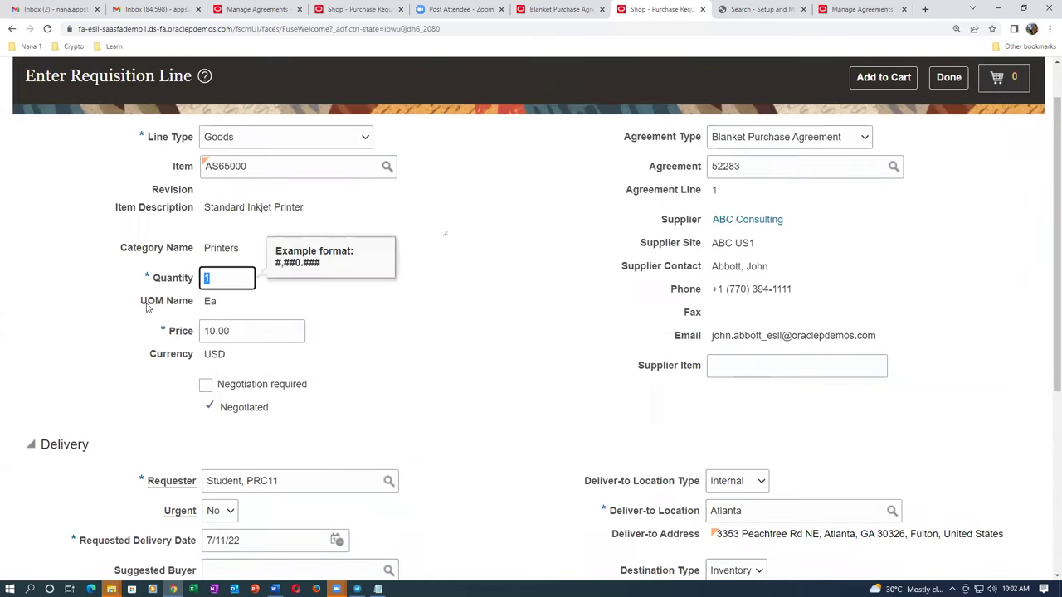
type("9")
key("Tab")
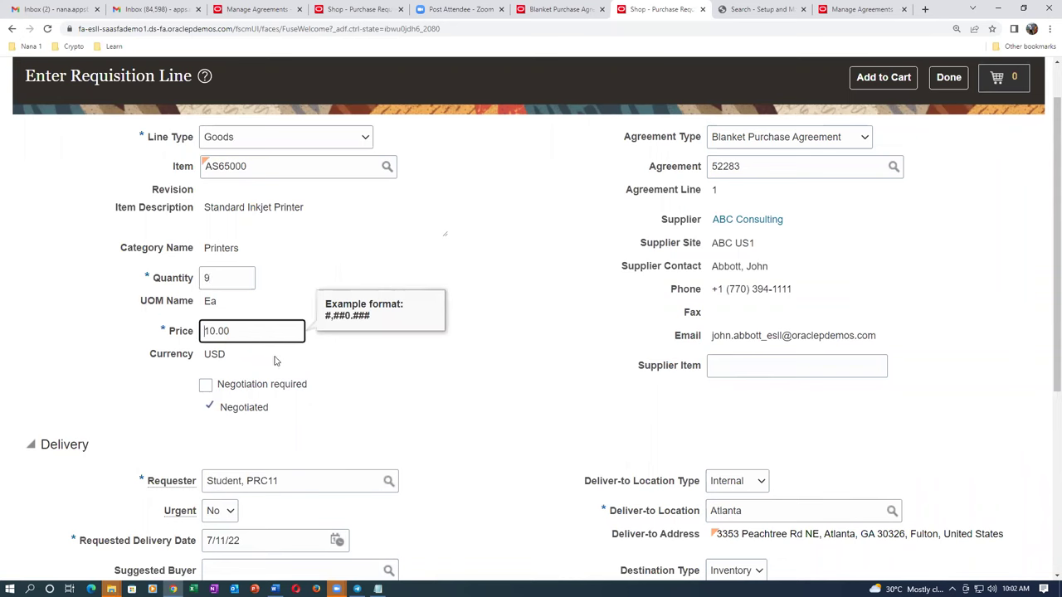
left_click(902, 88)
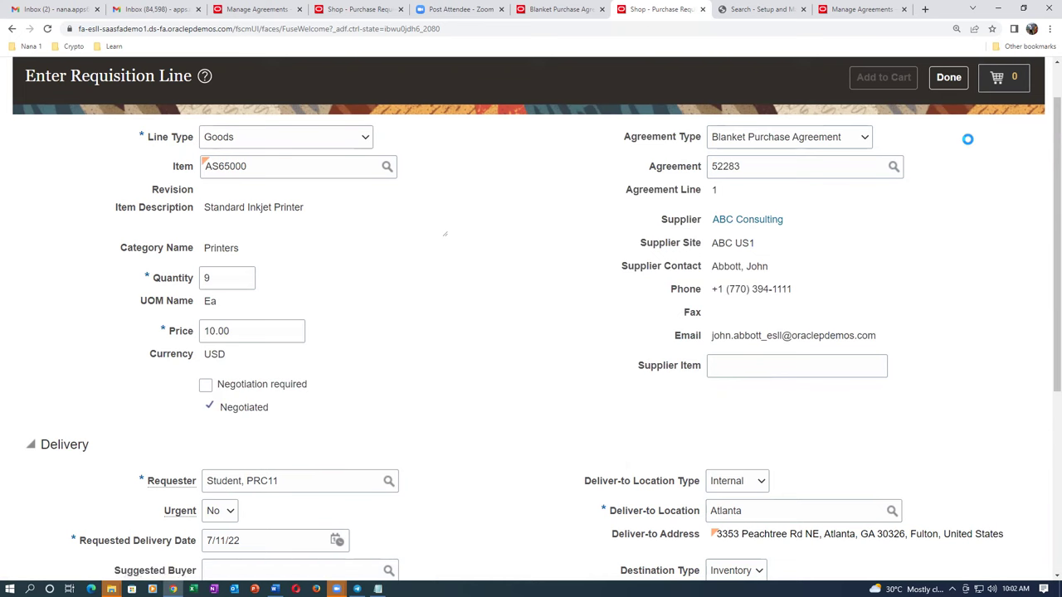
Open the cart's requisition for review and submit it for approval.
left_click(1013, 80)
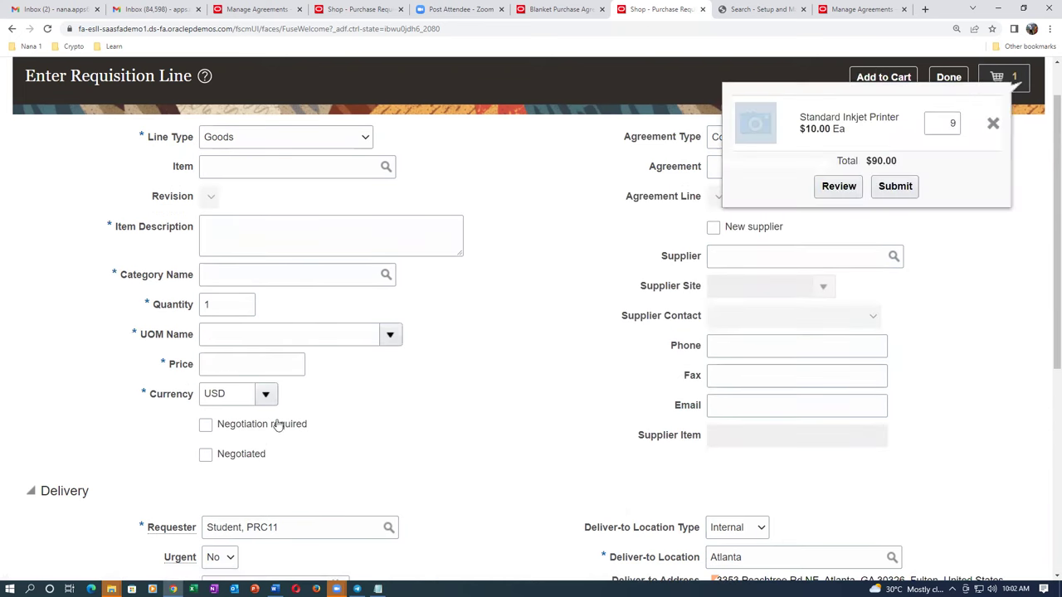
left_click(838, 186)
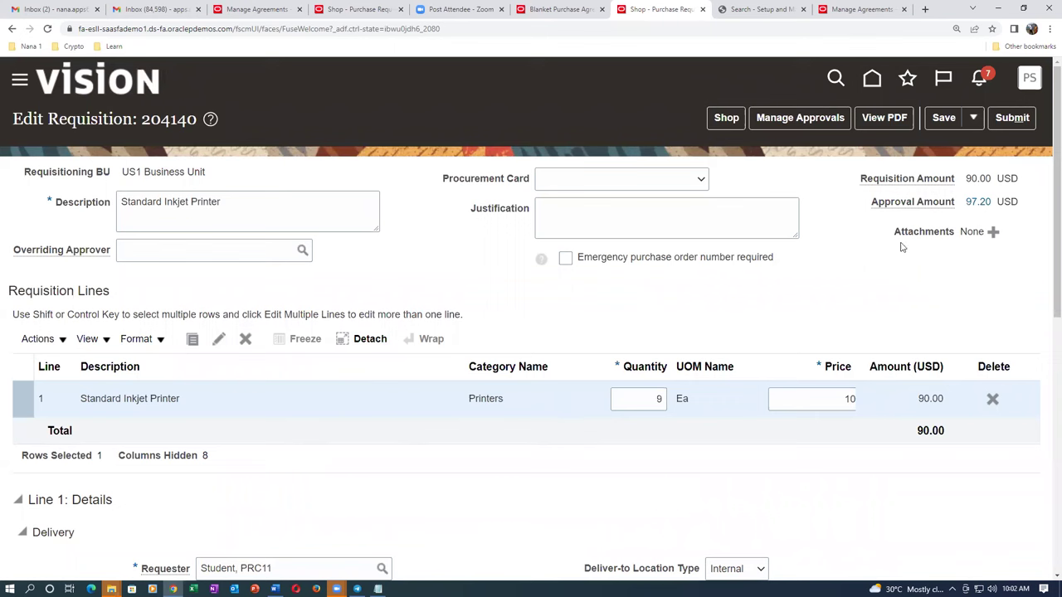
left_click_drag(142, 118, 195, 121)
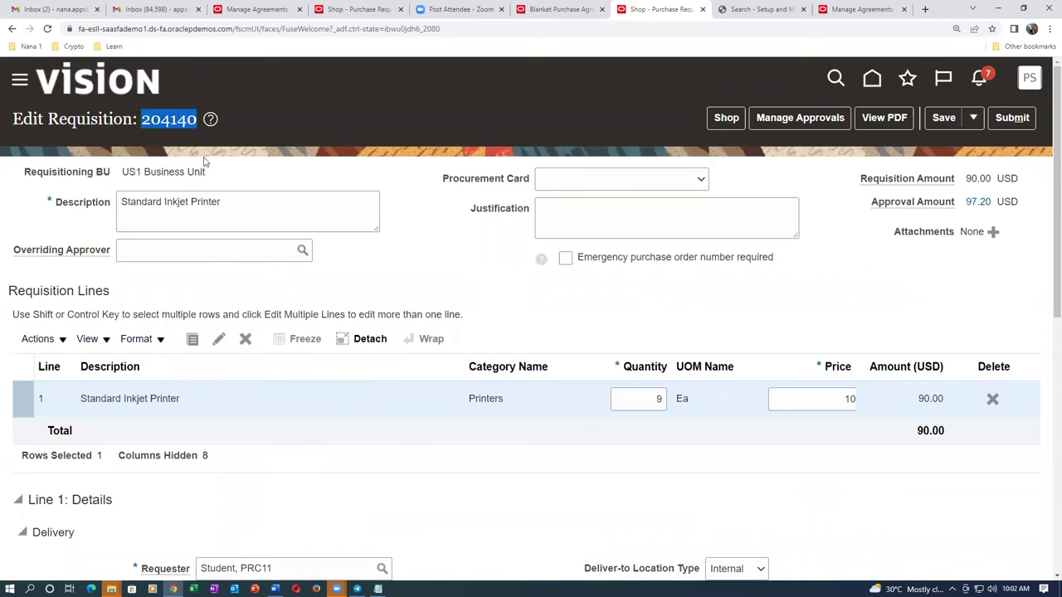
left_click(1008, 120)
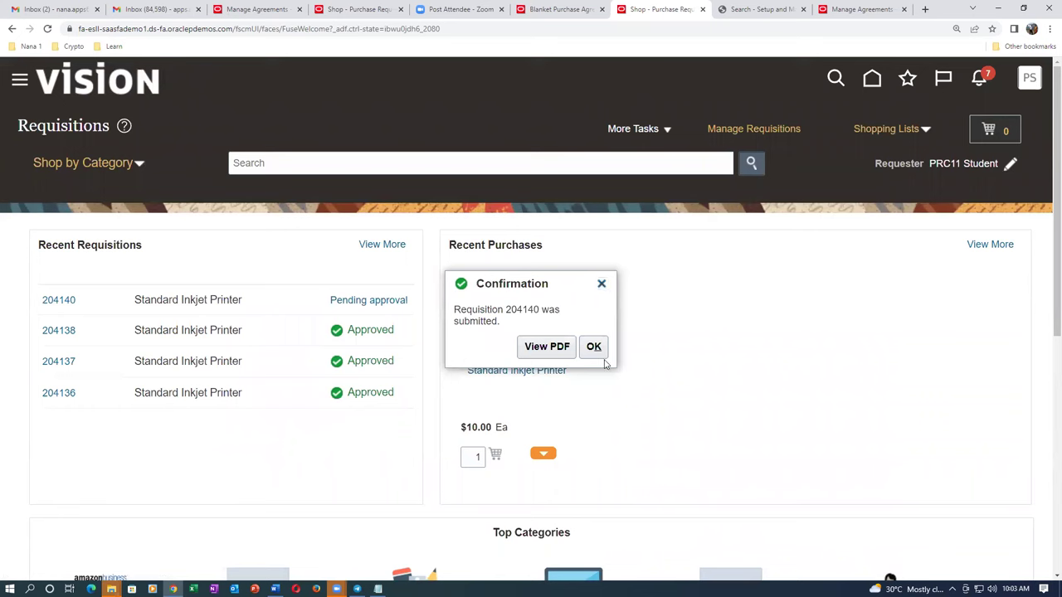
Return to the First BPA blanket purchase agreement and examine its procurement business unit, general details, amounts, terms and printer line.
left_click(572, 12)
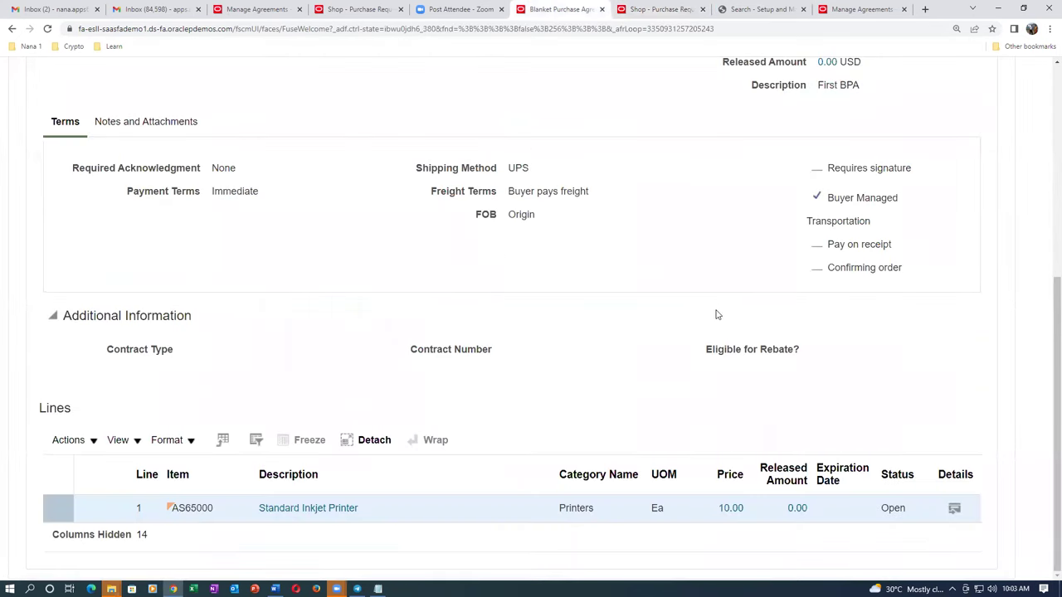
scroll(671, 506, "up", 1)
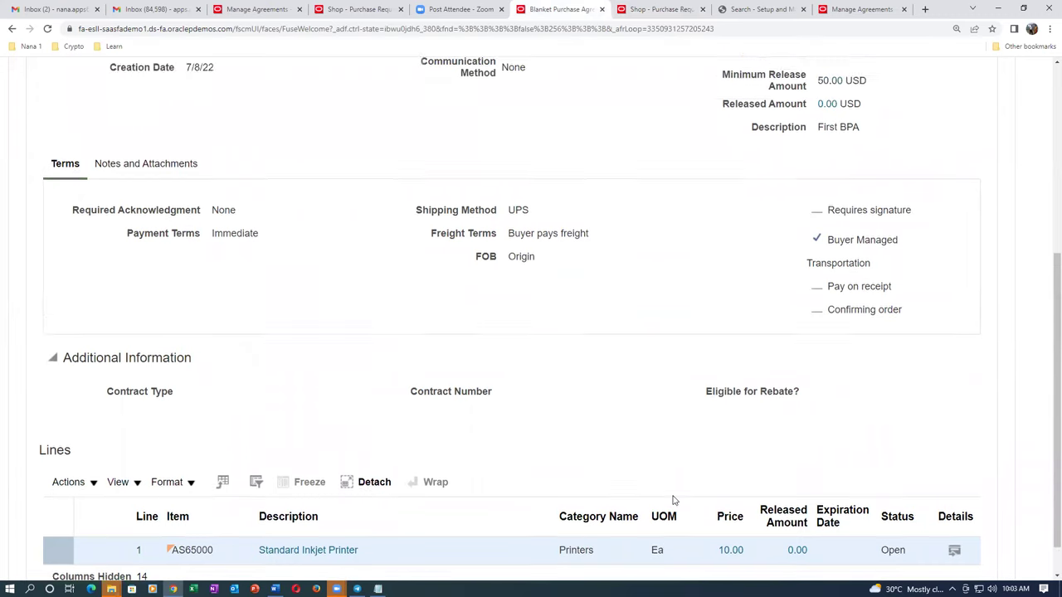
scroll(673, 500, "up", 3)
scroll(661, 498, "up", 2)
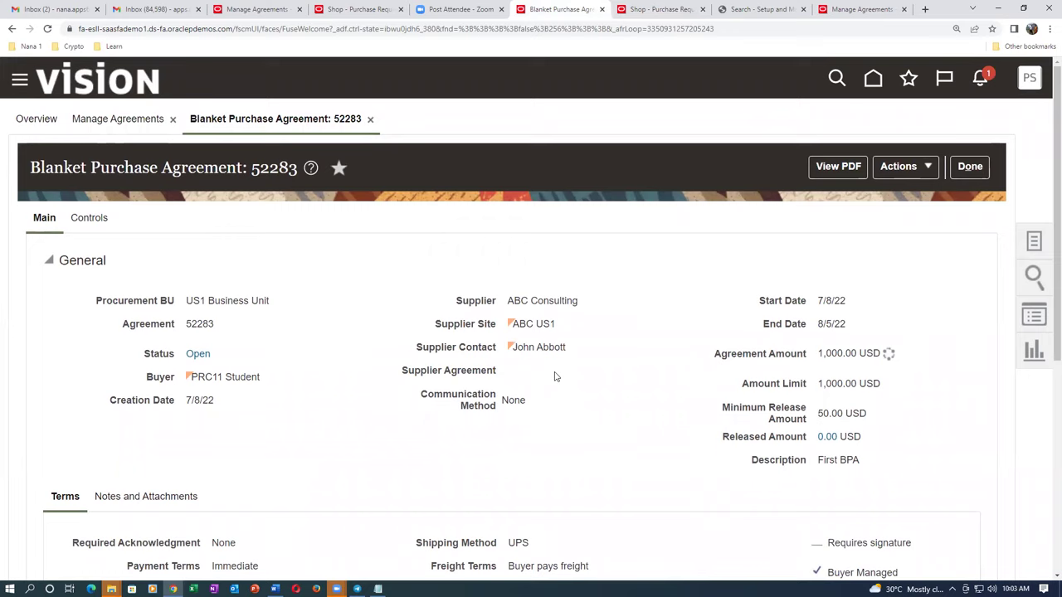
scroll(550, 376, "down", 2)
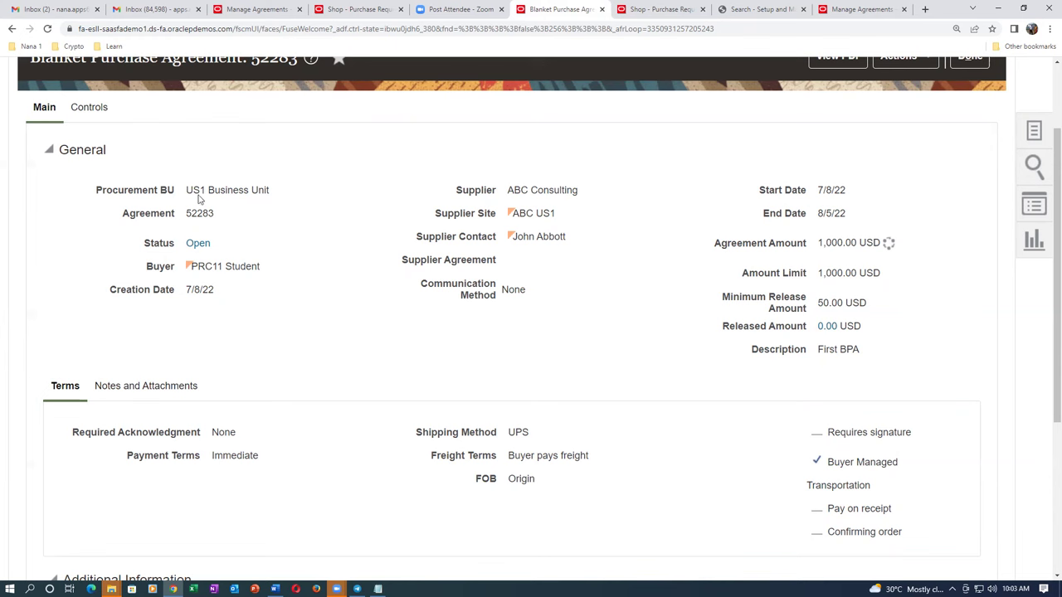
left_click_drag(200, 190, 256, 190)
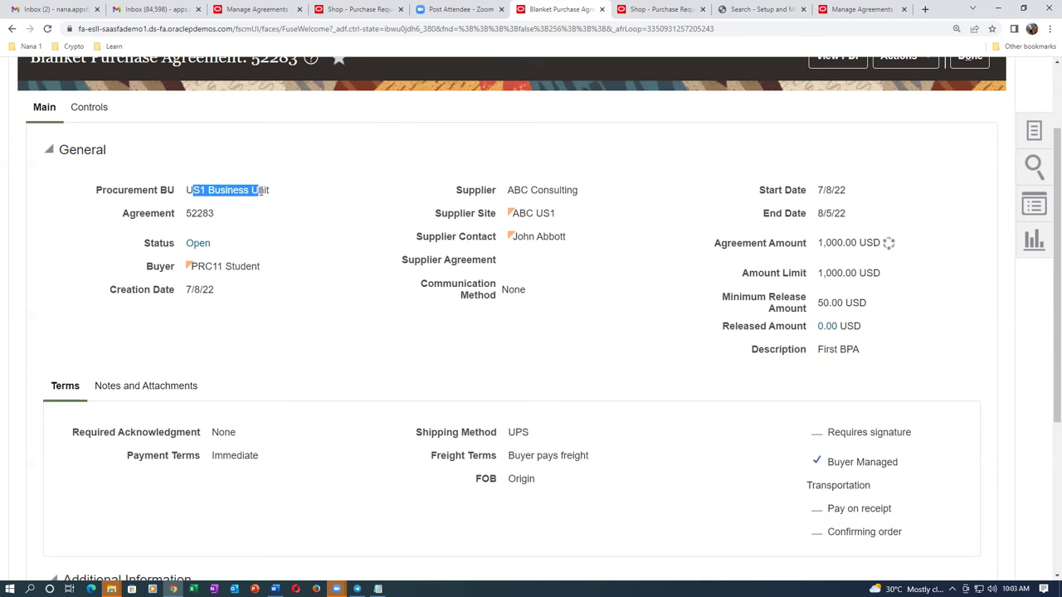
scroll(360, 327, "up", 2)
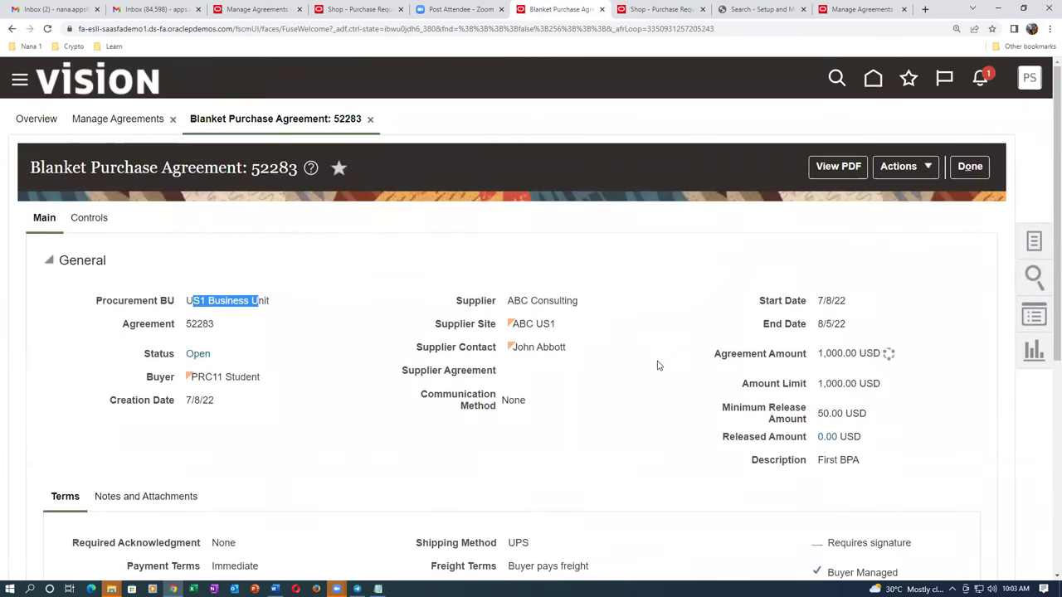
scroll(657, 369, "down", 2)
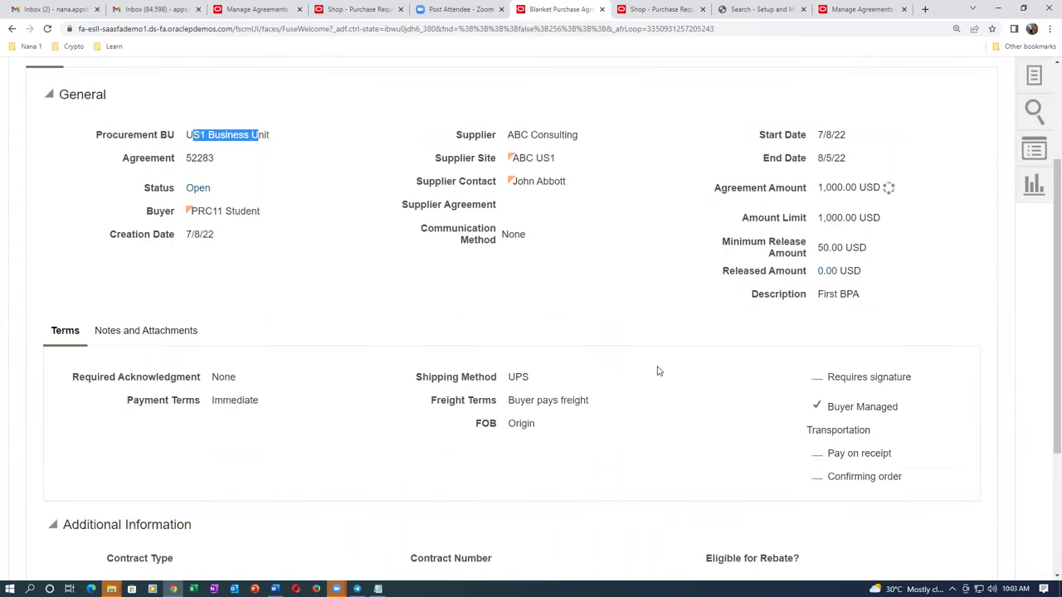
scroll(658, 371, "down", 3)
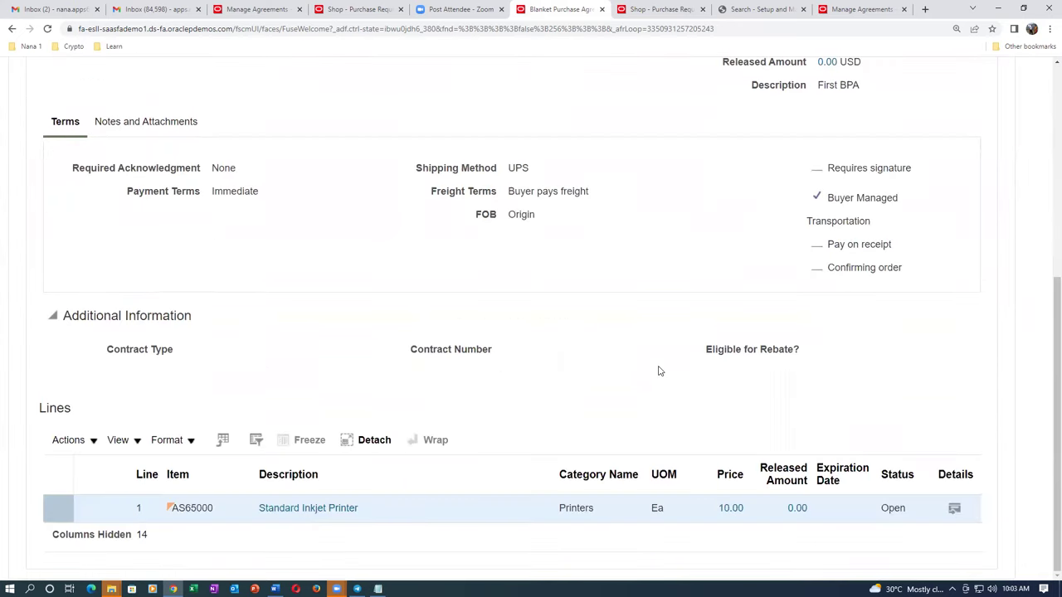
scroll(661, 370, "up", 5)
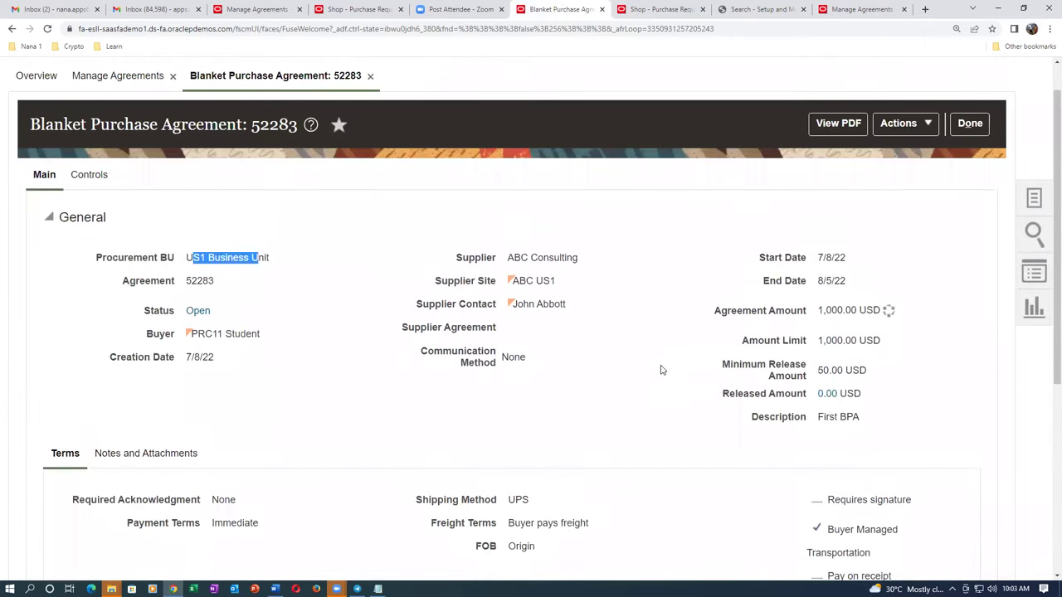
left_click(314, 420)
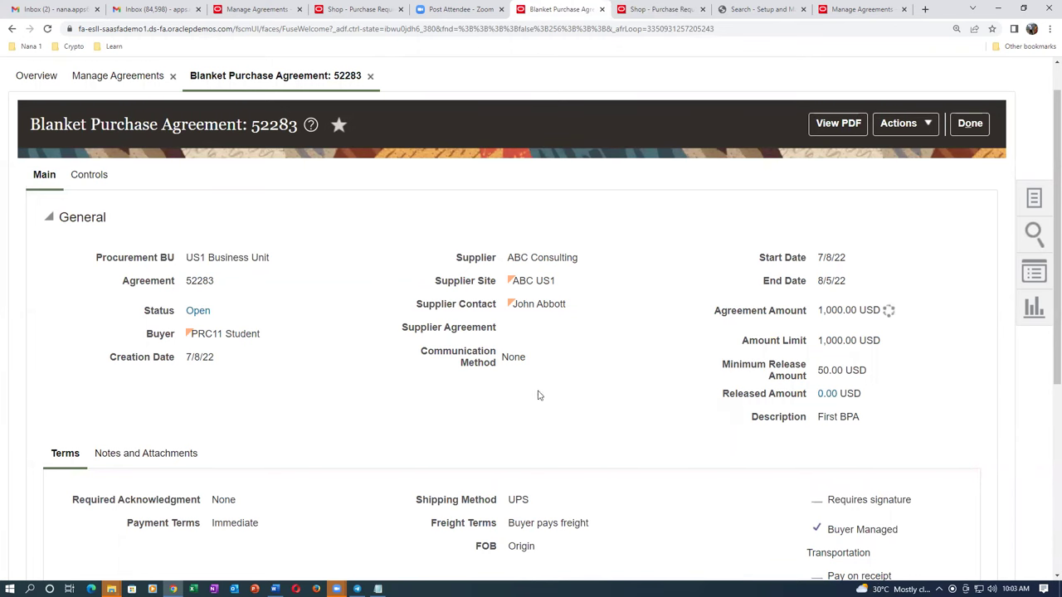
left_click_drag(192, 257, 262, 257)
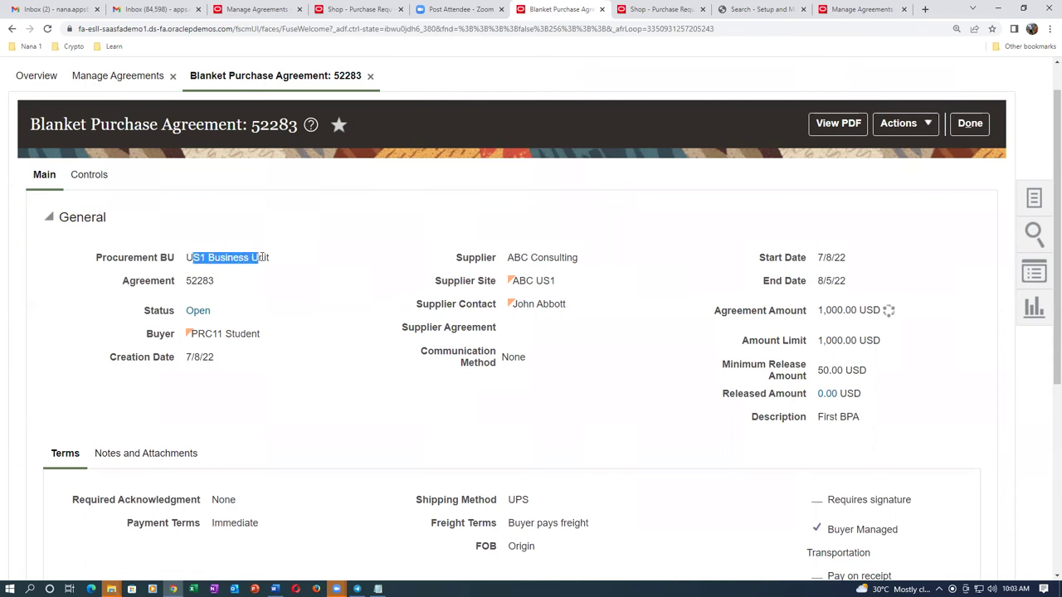
left_click(285, 327)
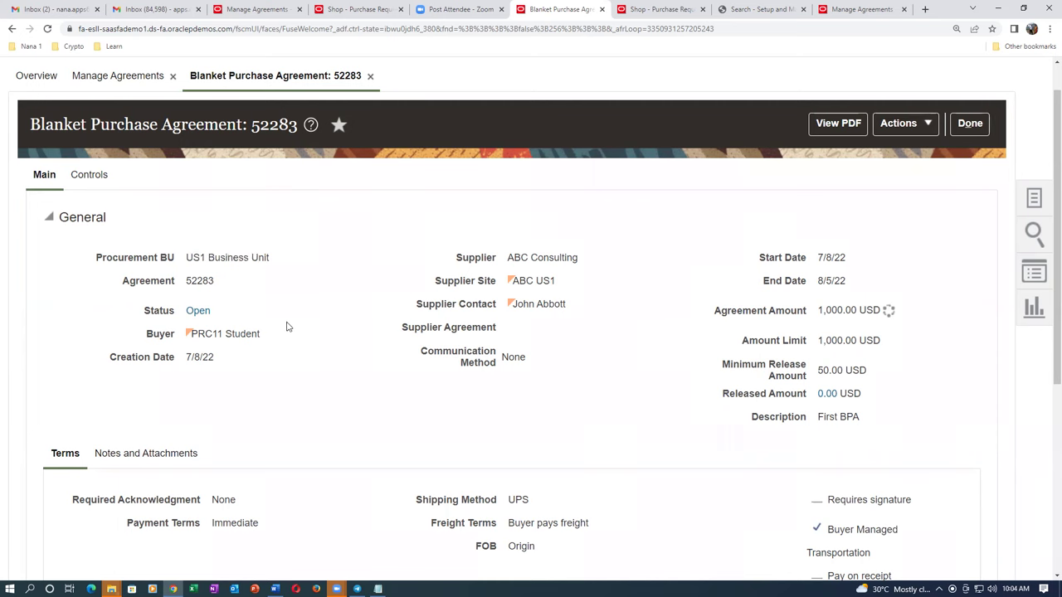